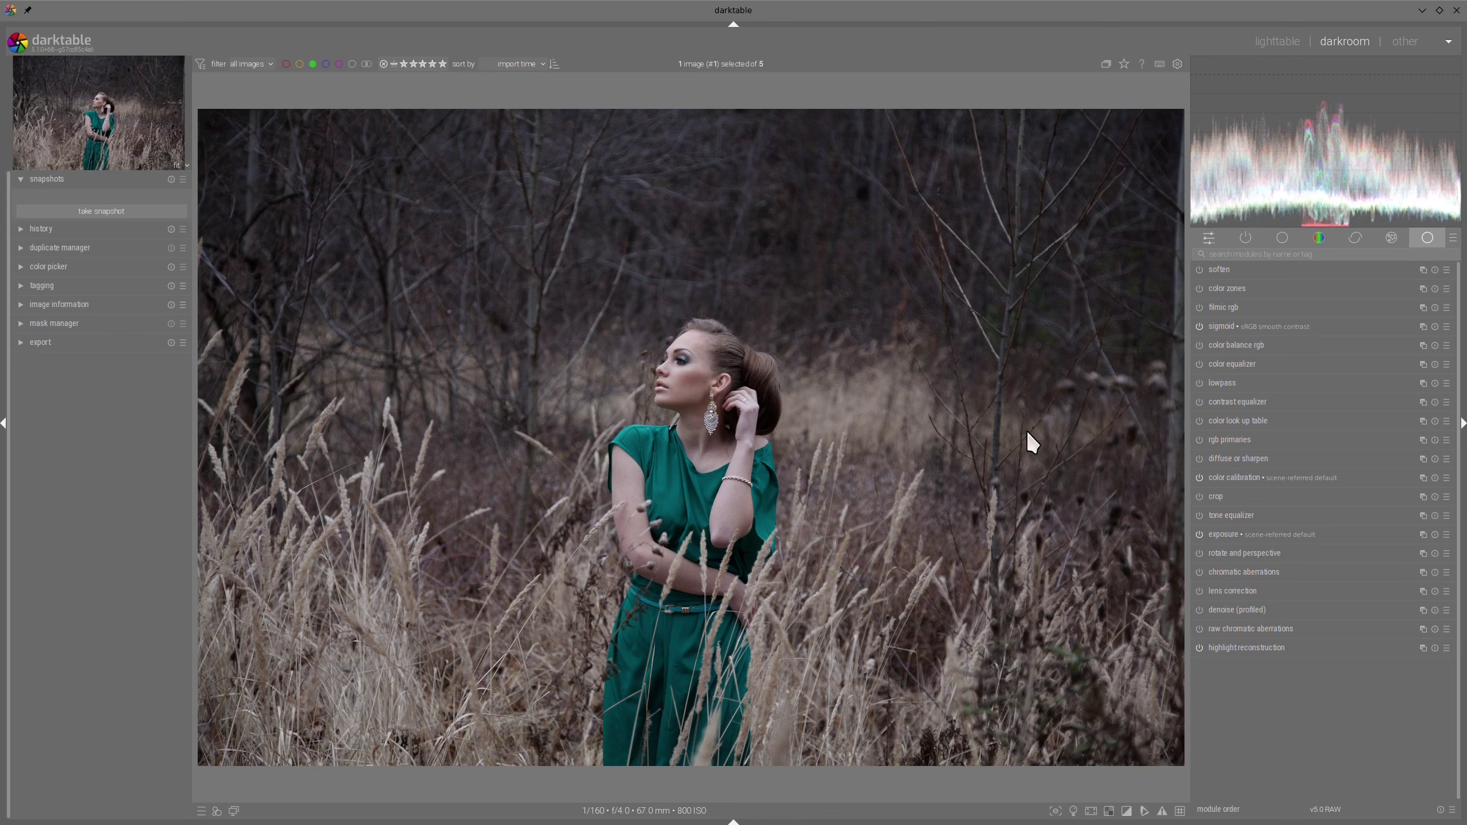
Turn on lens correction and denoise (profiled) for the photo
left_click(1200, 590)
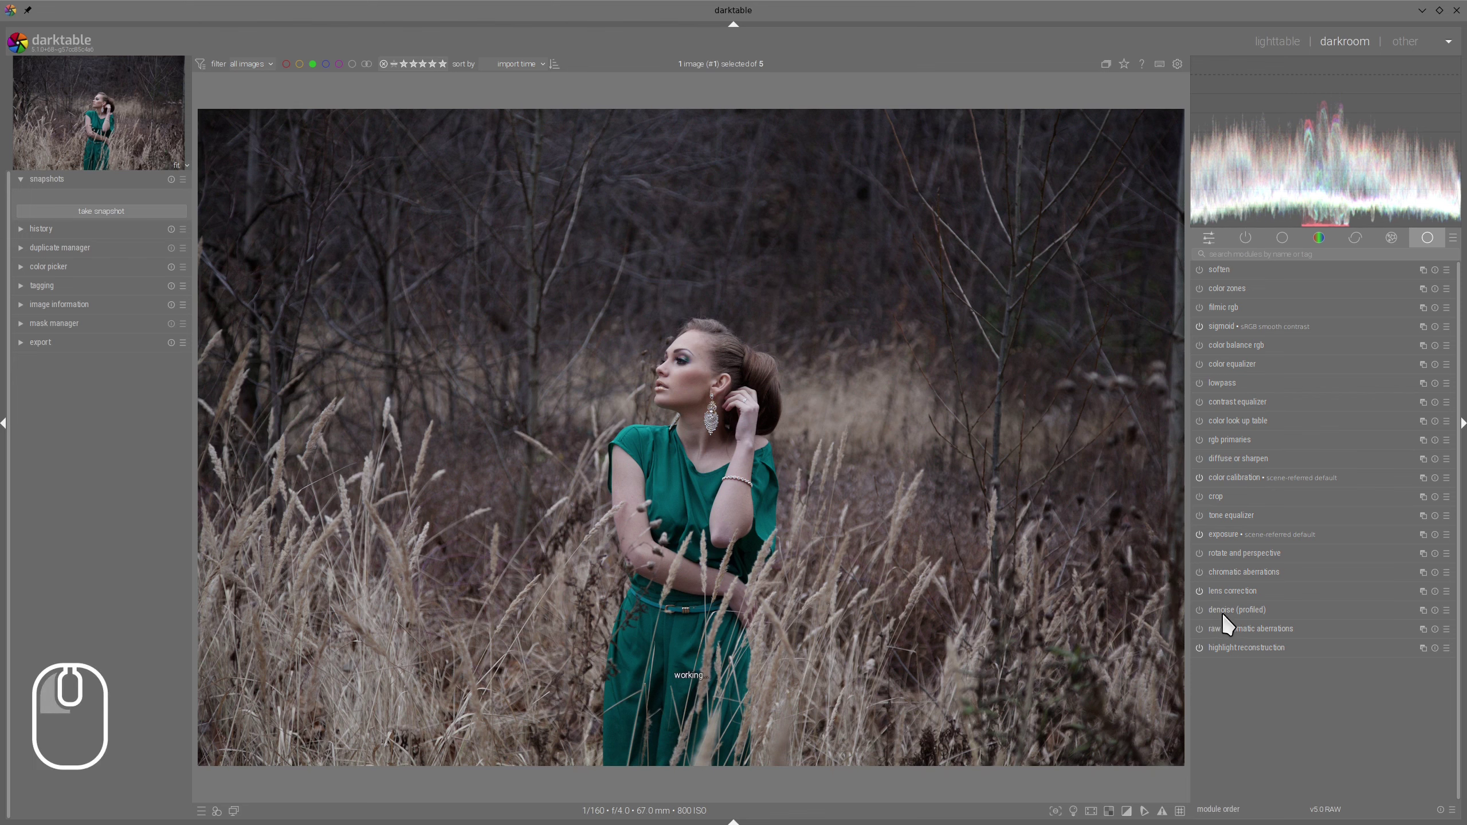
left_click(1200, 610)
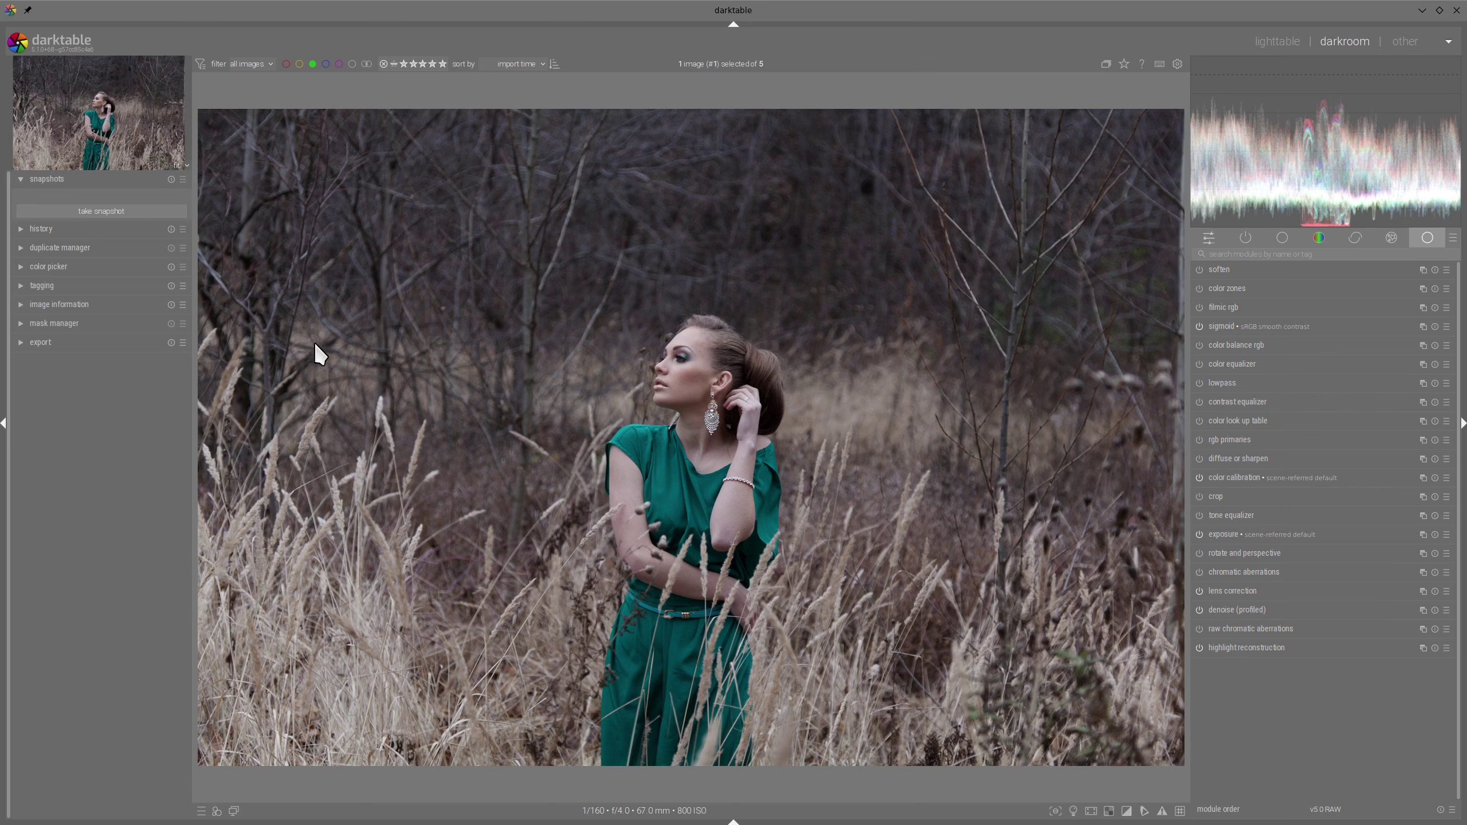
Straighten the tilted photo and crop away the upper strip of trees at a 16:9 aspect ratio
left_click_drag(318, 343, 1075, 407)
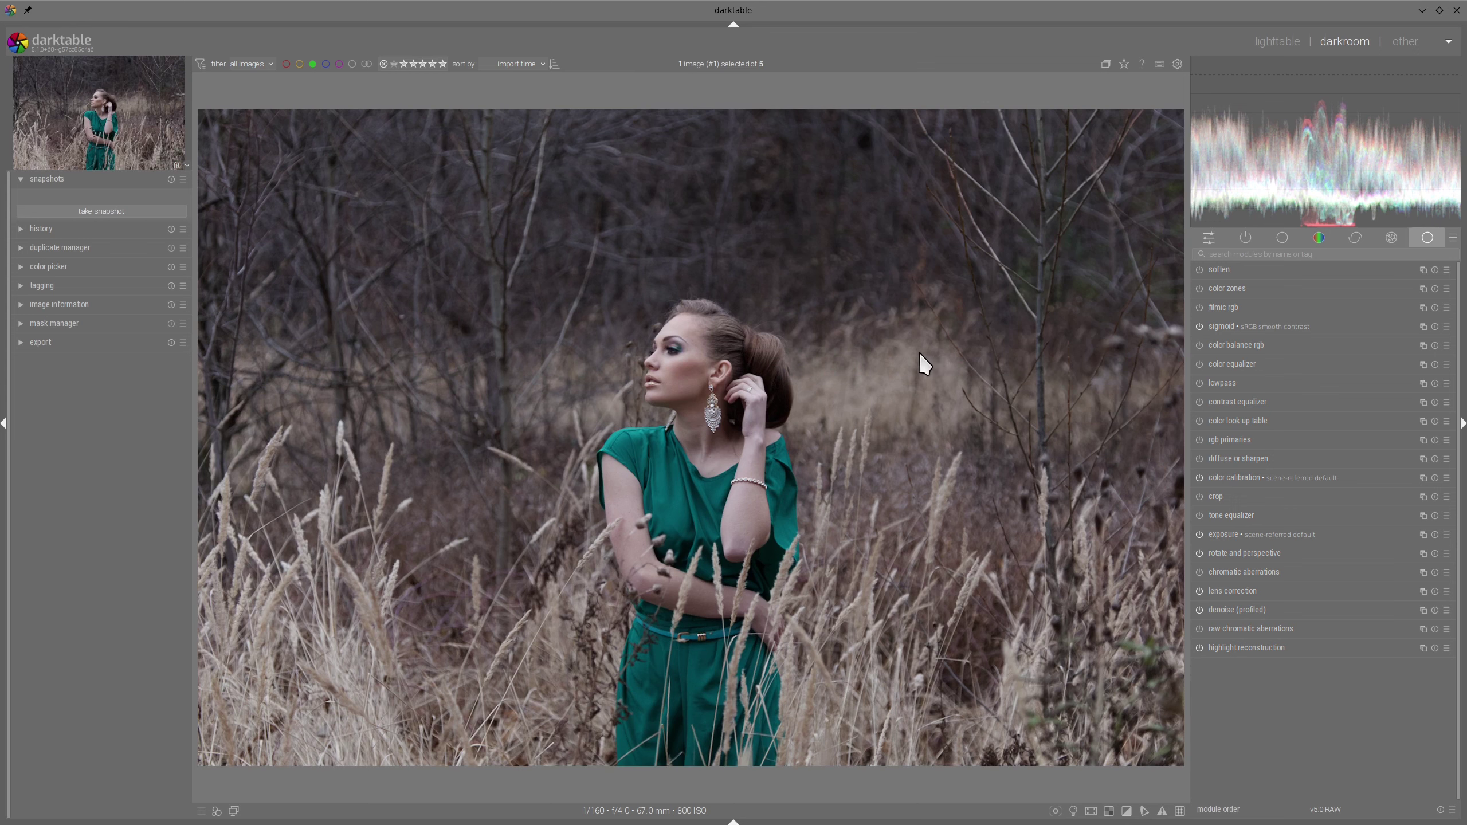
left_click(1222, 494)
left_click_drag(944, 285, 946, 345)
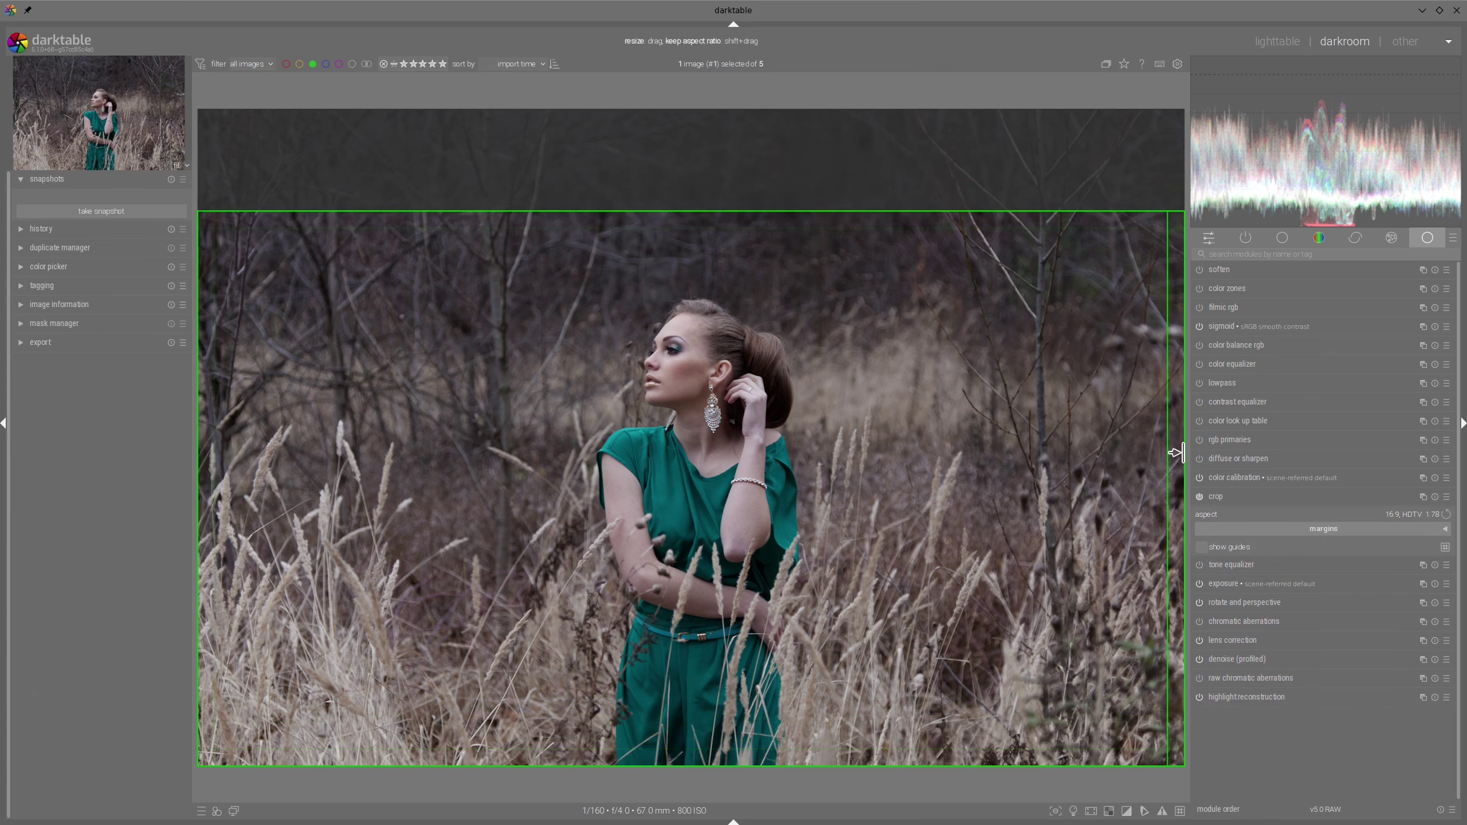
left_click(1228, 495)
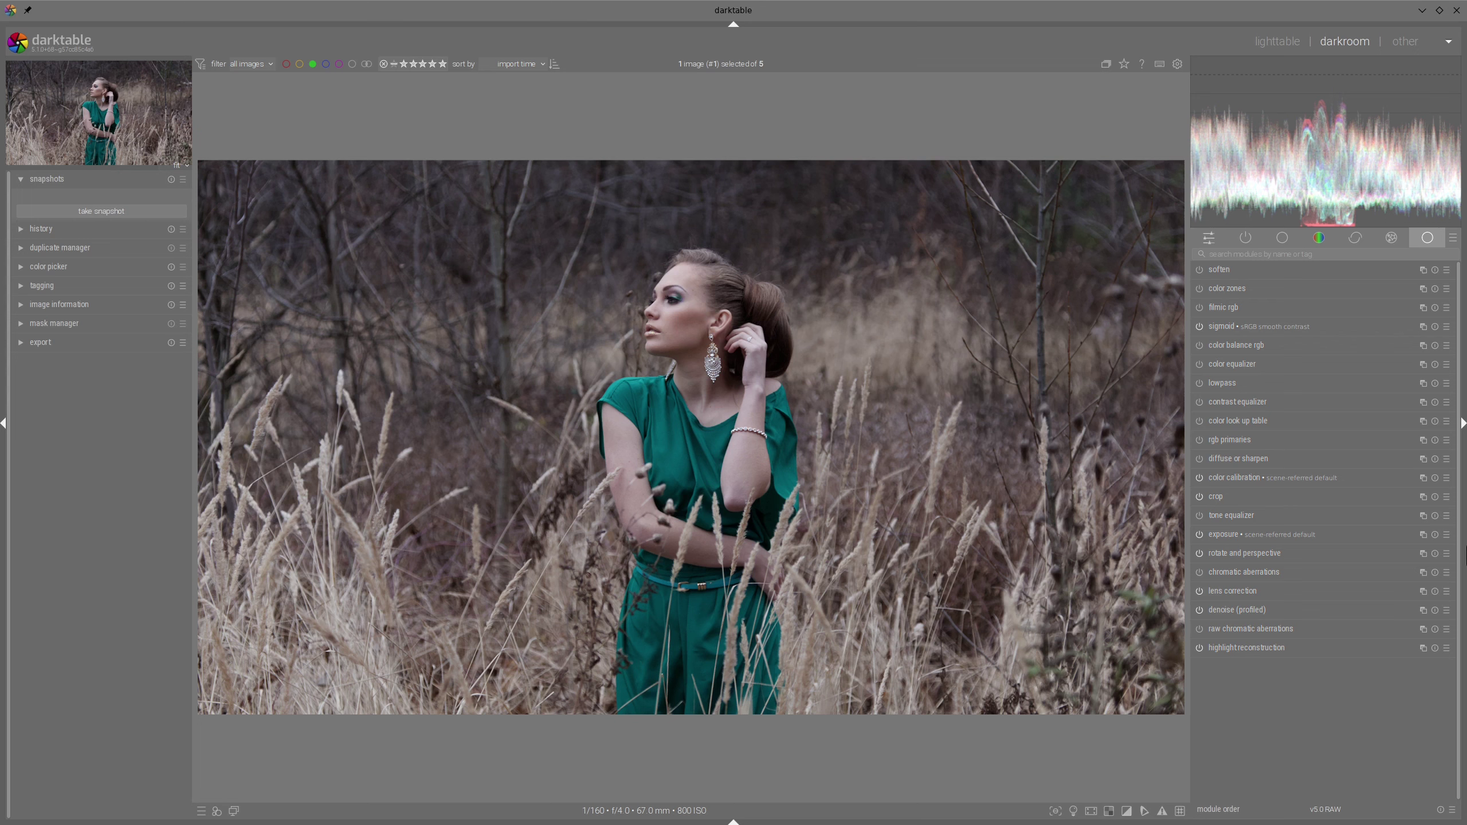
Create a new exposure instance and enable a combined drawn and parametric mask for it
right_click(1423, 535)
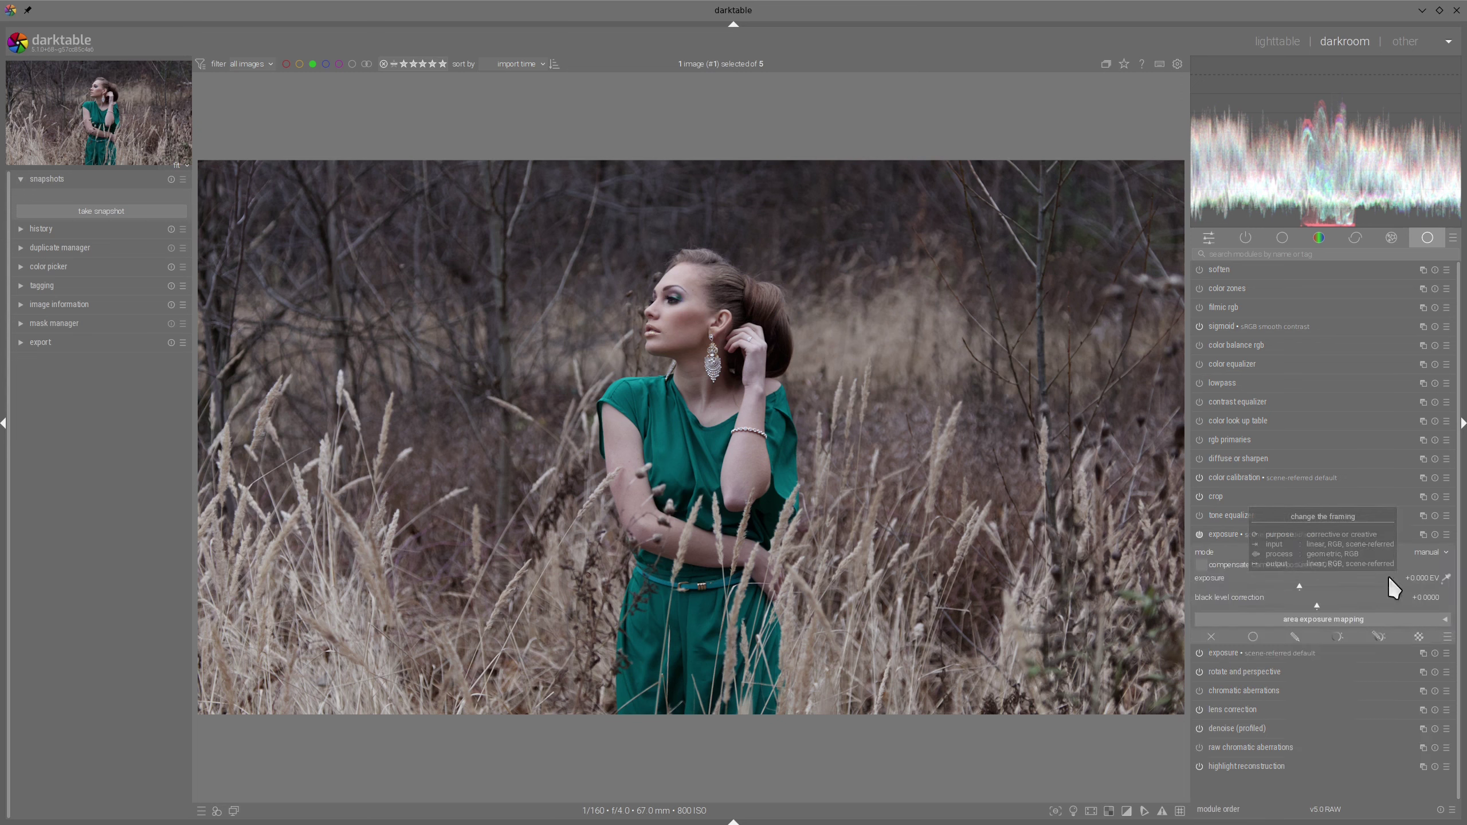
left_click(1379, 636)
scroll(1390, 448, "down", 4)
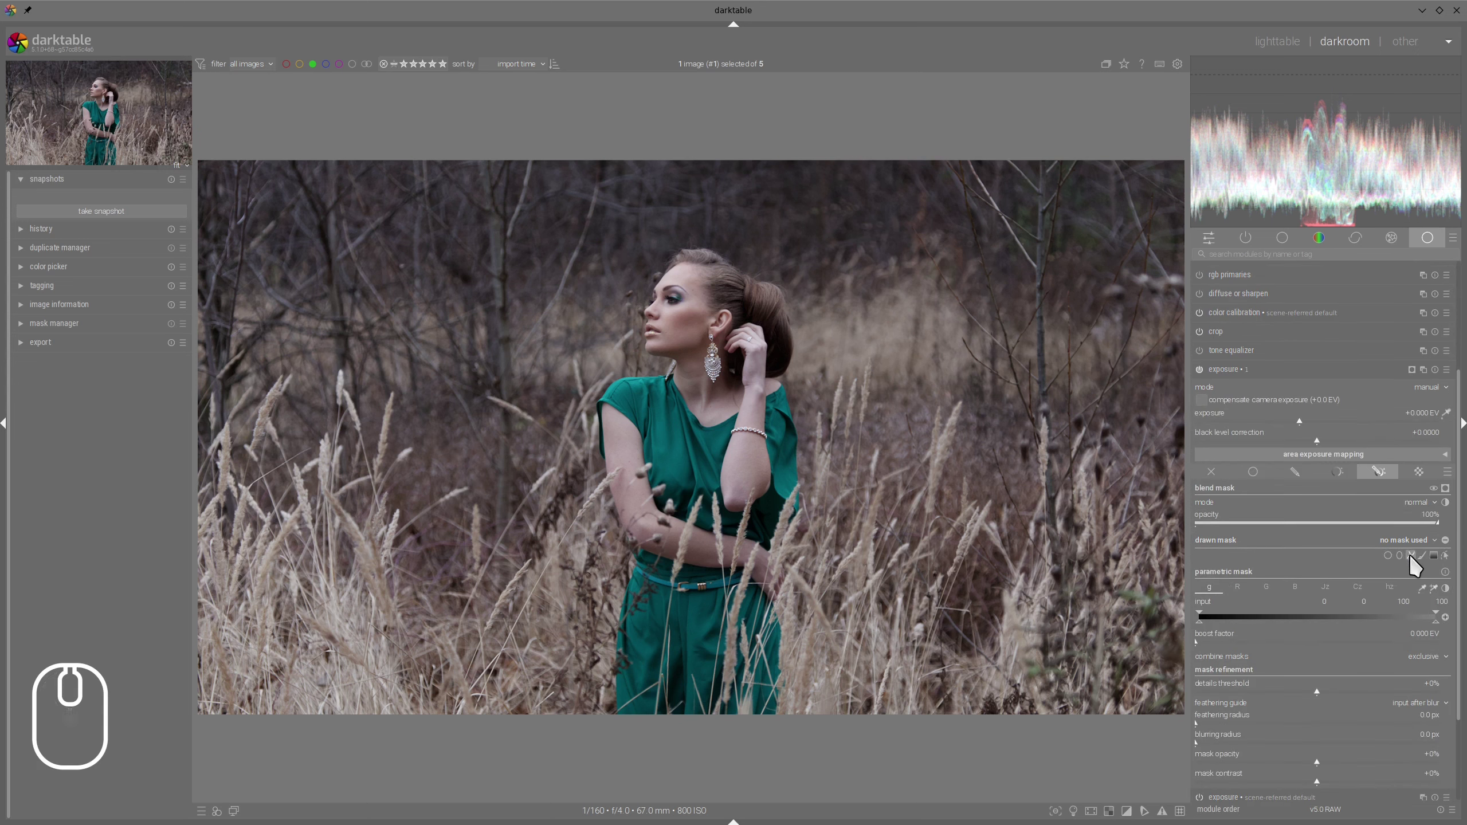
Draw a path mask over the woman's head and upper body in the new exposure instance and reduce its feather size
left_click(1410, 555)
left_click(663, 470)
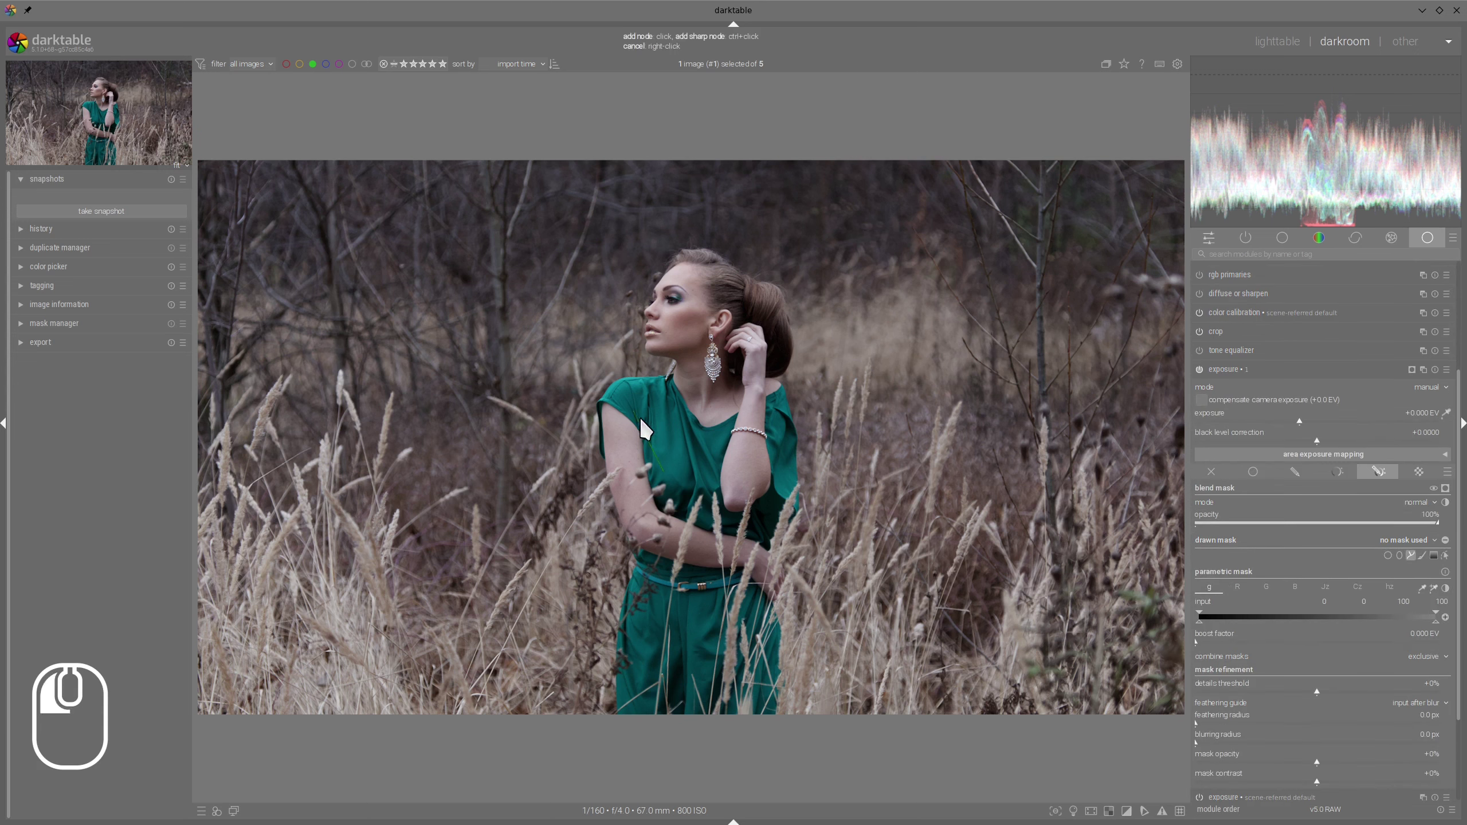
left_click(640, 417)
left_click(668, 319)
left_click(702, 284)
left_click(753, 353)
left_click(745, 466)
right_click(753, 475)
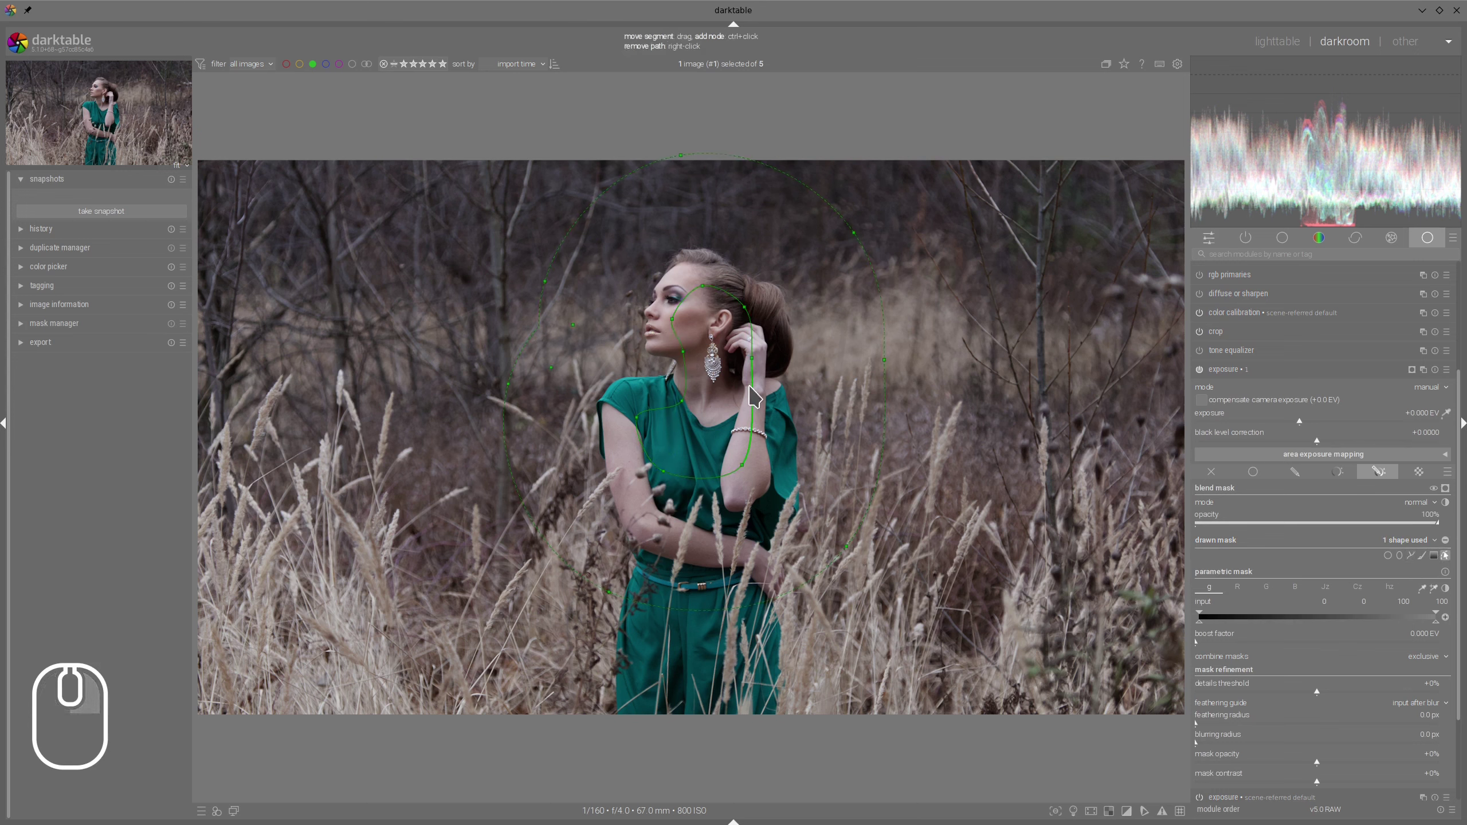
scroll(722, 395, "down", 3, "shift")
scroll(723, 395, "down", 1, "shift")
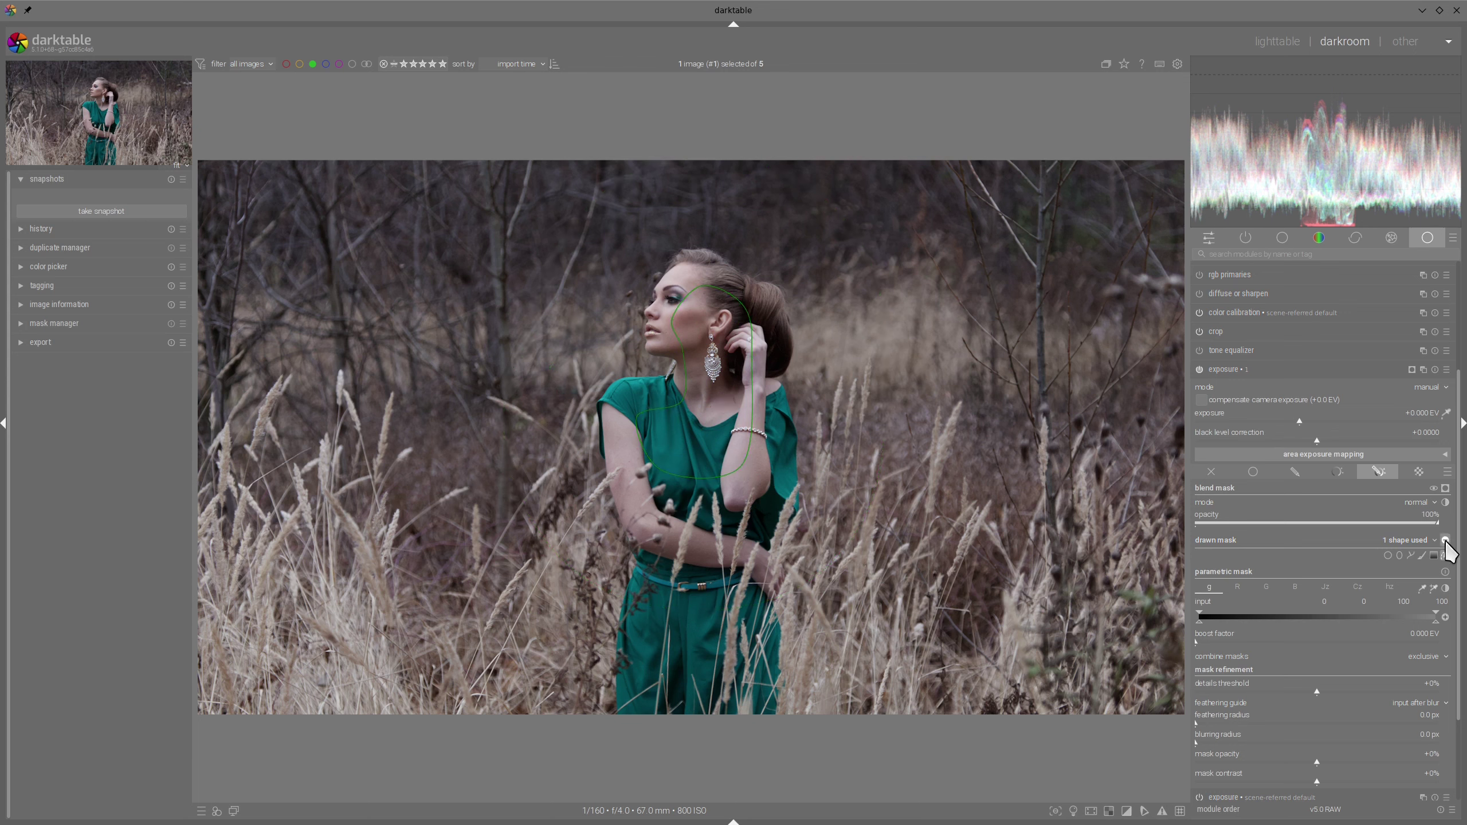
Invert the drawn mask around the woman and lower the instance's exposure to about -0.634 EV
left_click(1446, 541)
left_click(1277, 425)
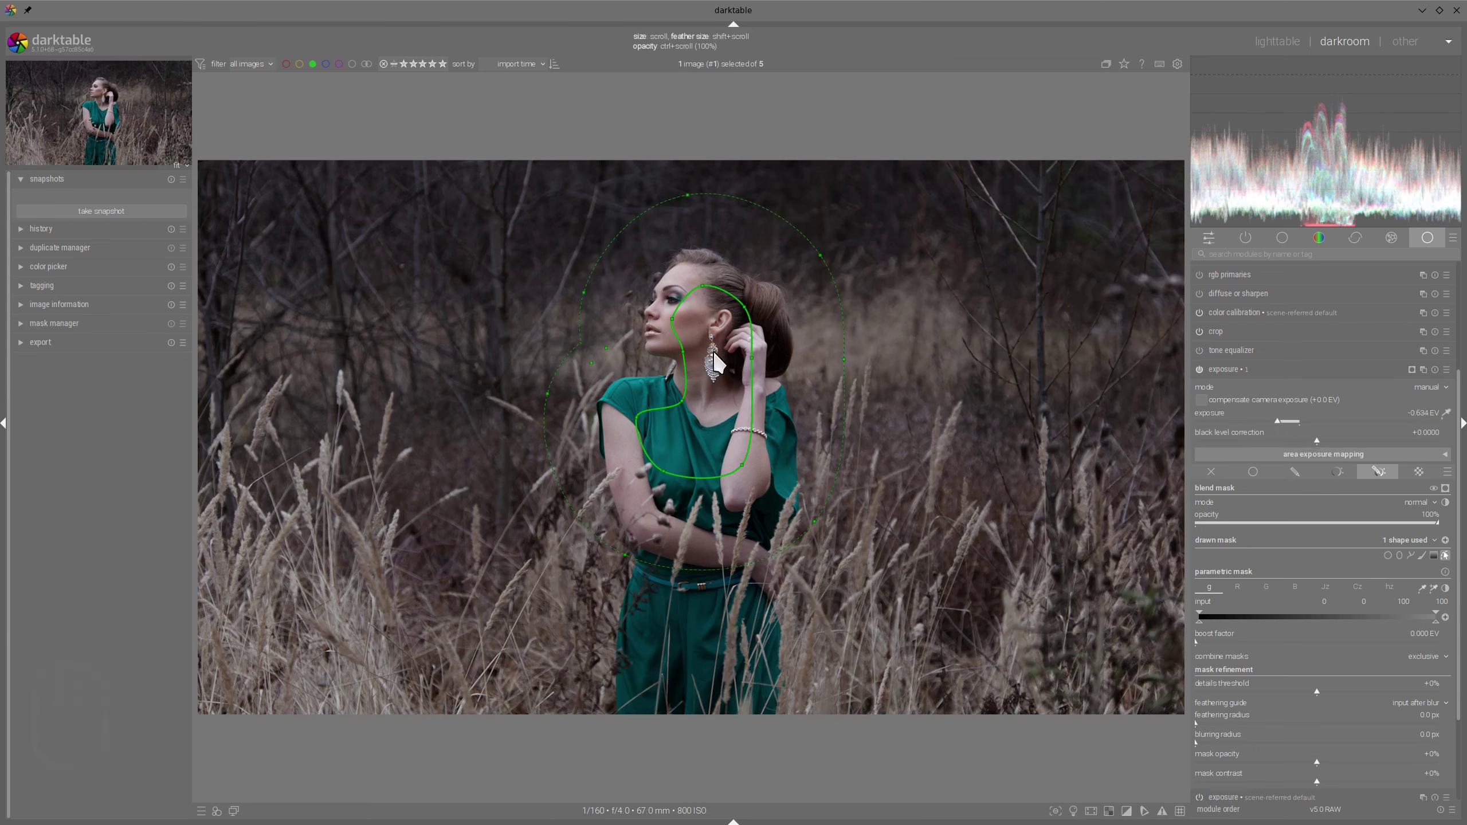
left_click(715, 360)
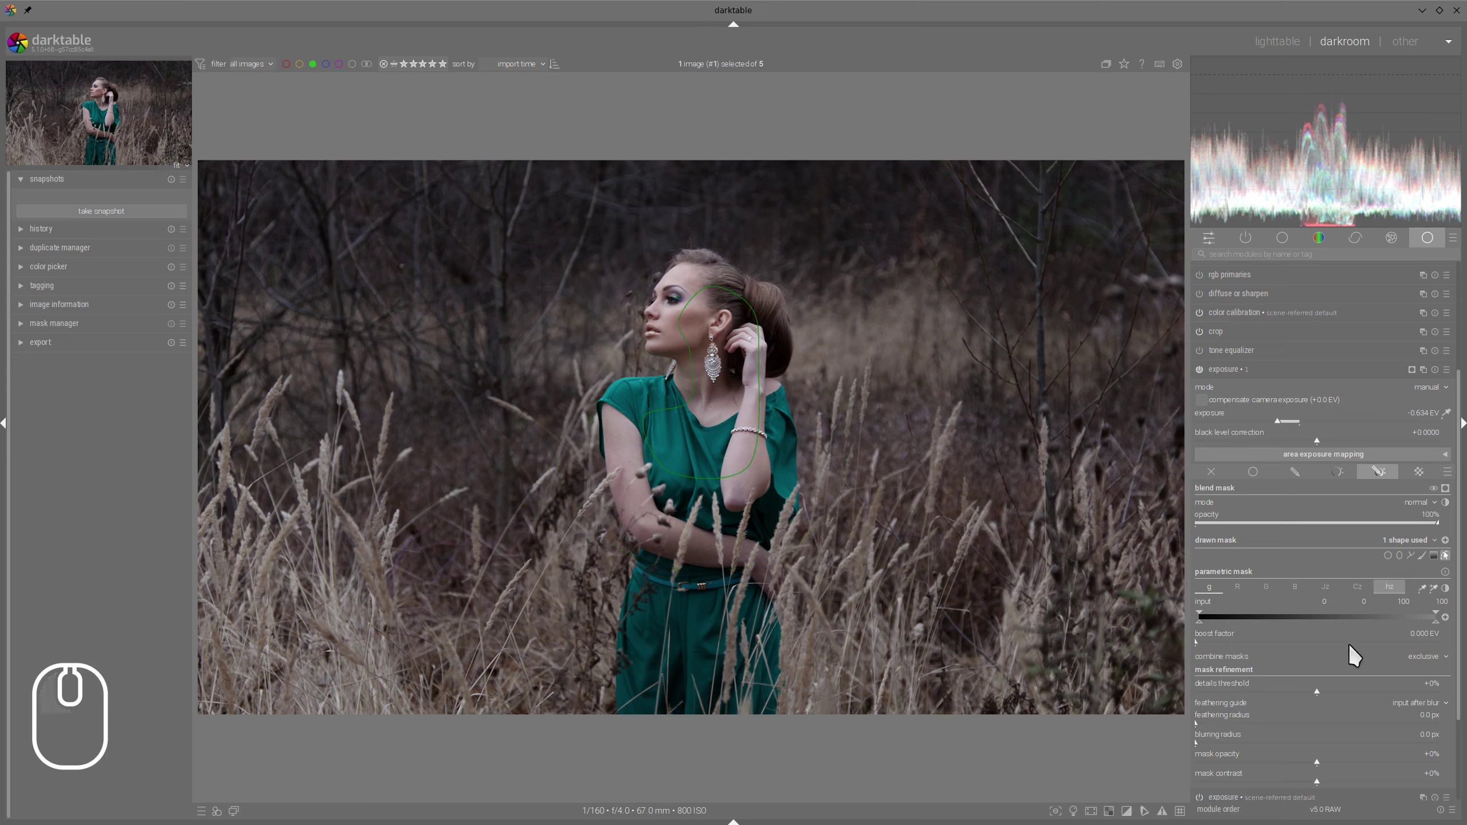
Refine the exposure mask with a mask contrast of +15% and a feathering radius of 157.9 px
scroll(1329, 676, "down", 3)
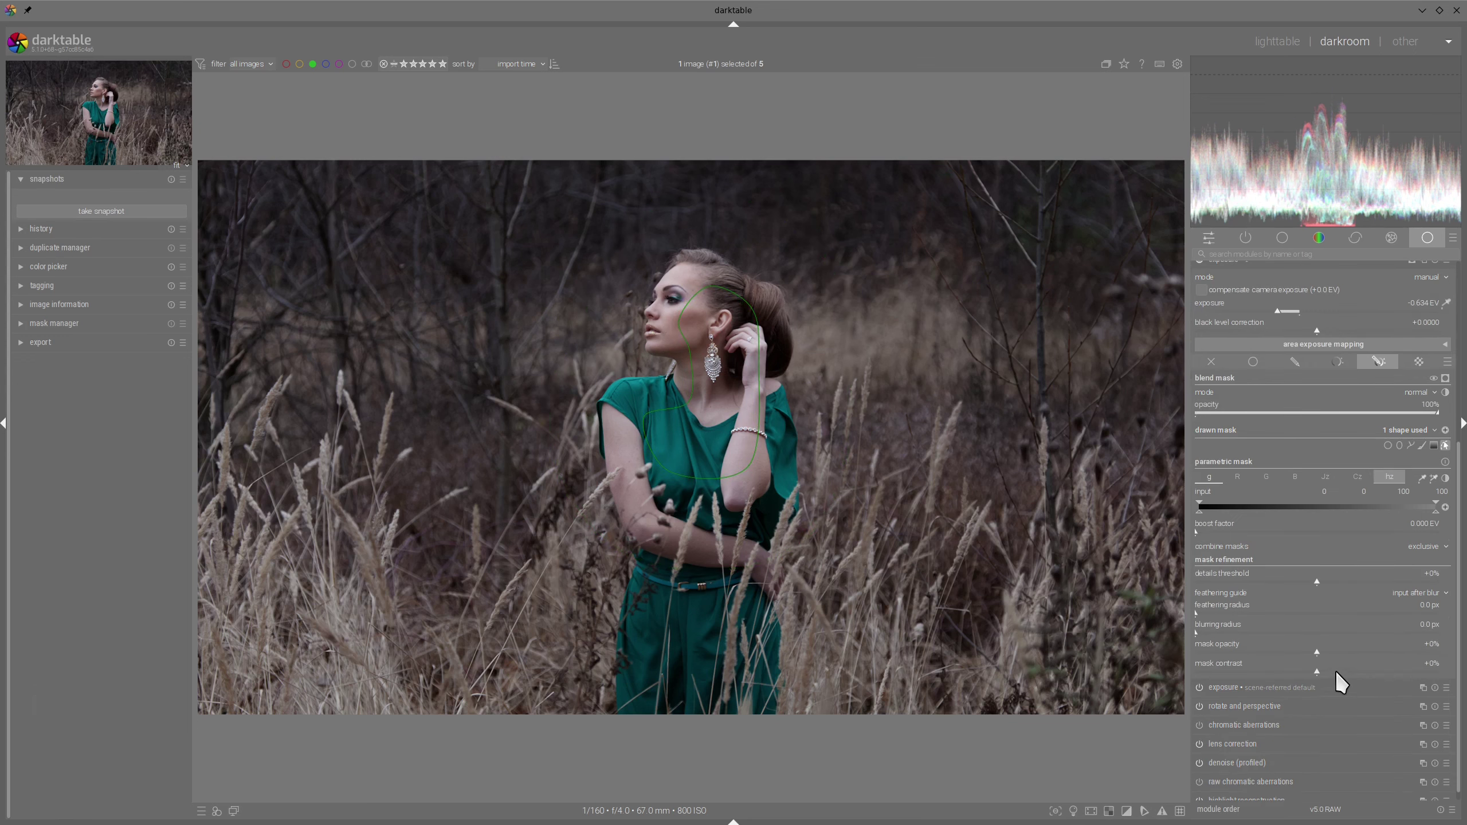
left_click(1336, 672)
mouse_move(1266, 603)
left_mouse_down()
mouse_move(1366, 622)
mouse_move(1349, 617)
left_mouse_up()
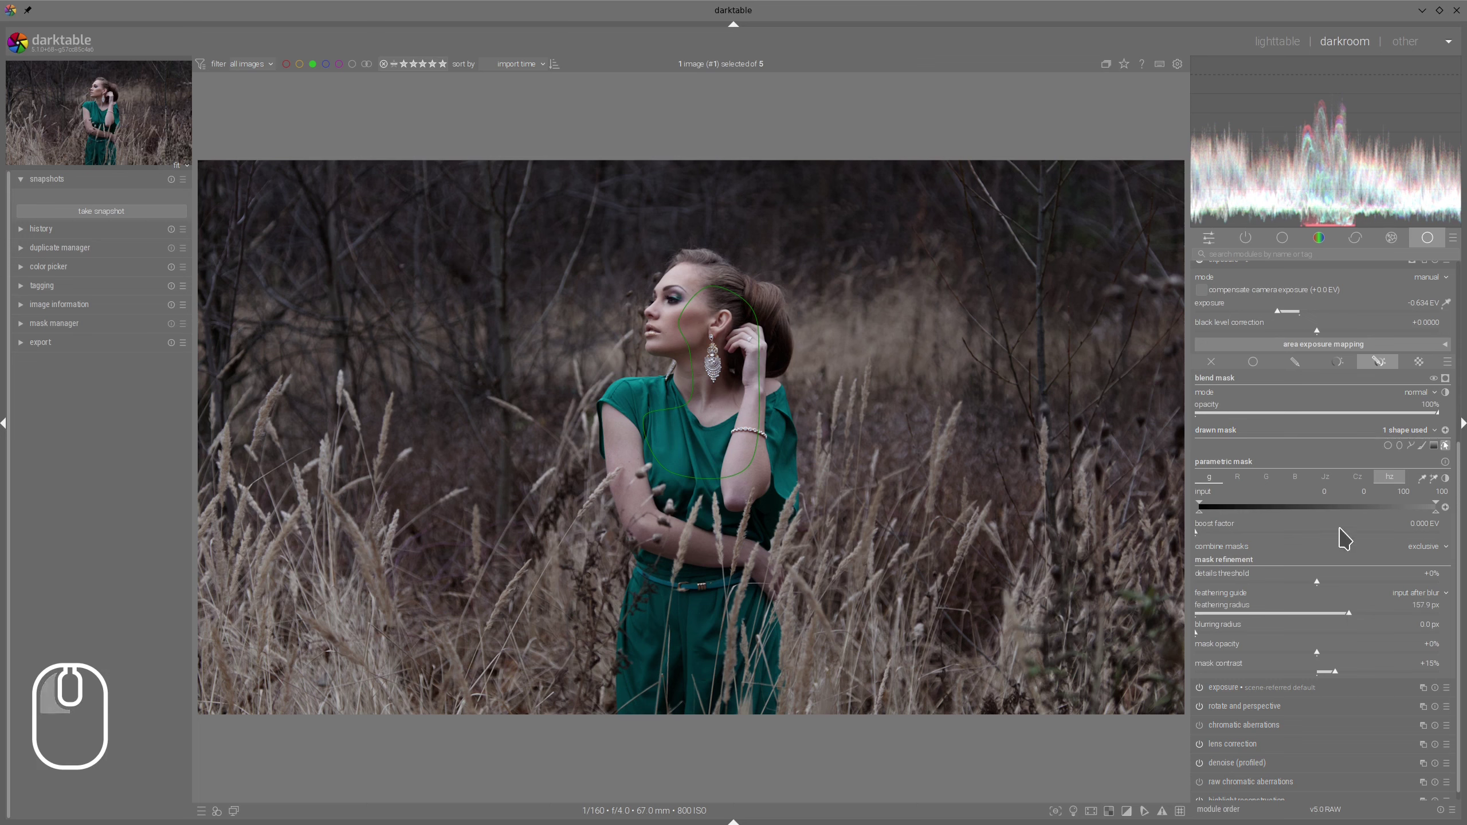
scroll(1328, 477, "up", 4)
scroll(1309, 521, "up", 3)
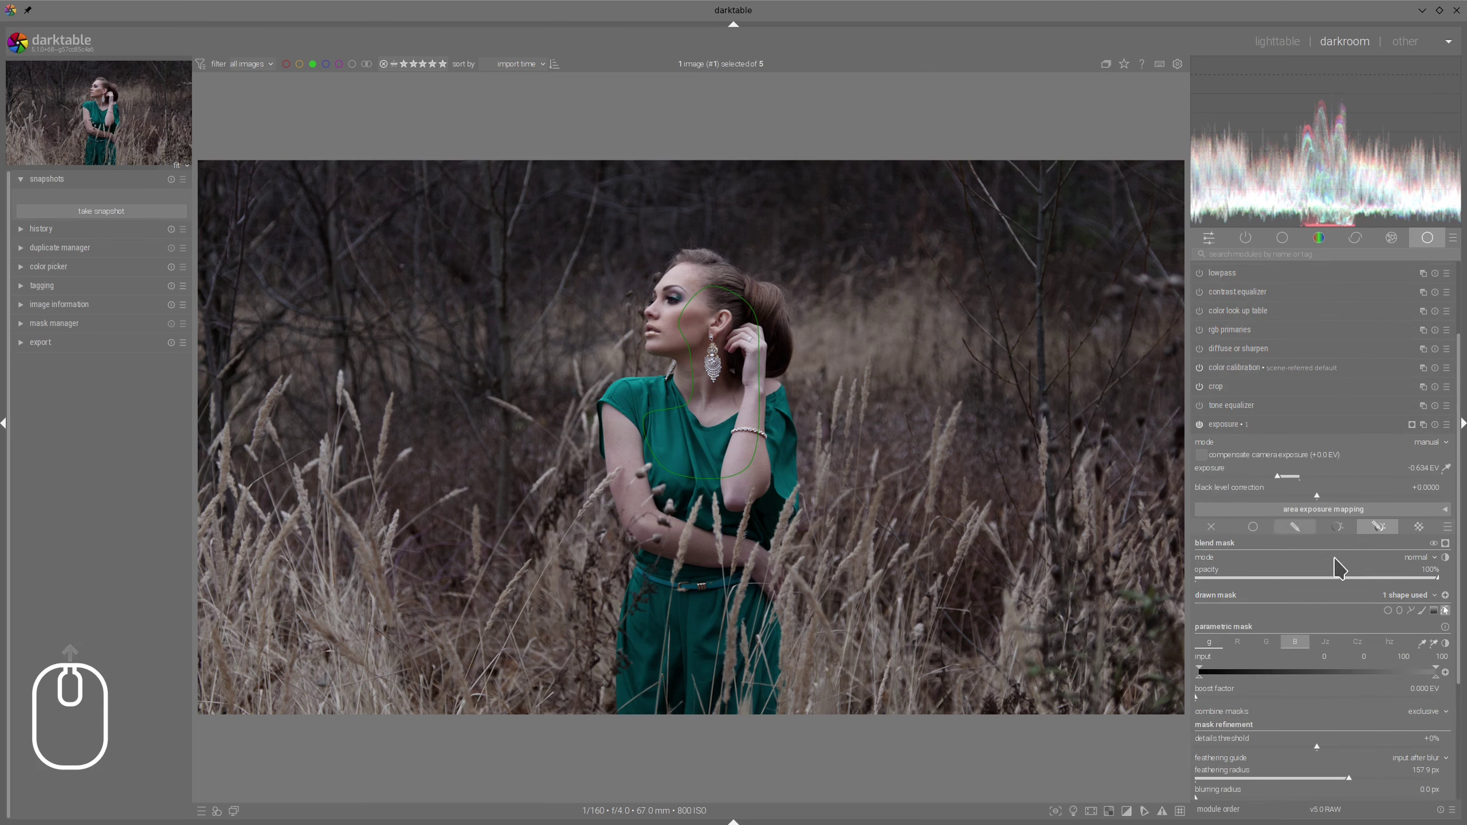
left_click(1258, 428)
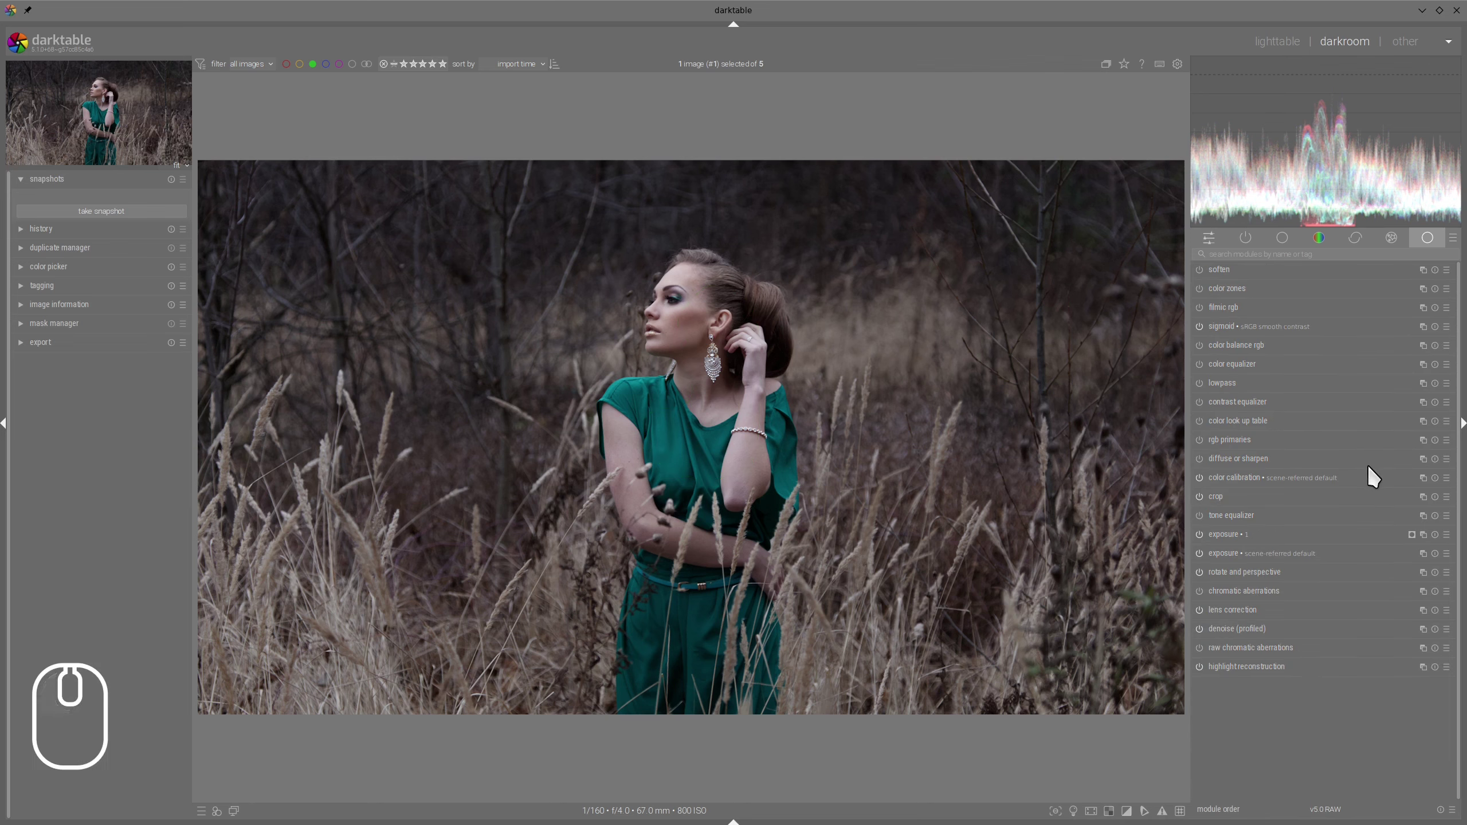
Compare the photo without and with the masked exposure instance, examining the bright grass in the photo's lower-left area
left_click(1198, 536)
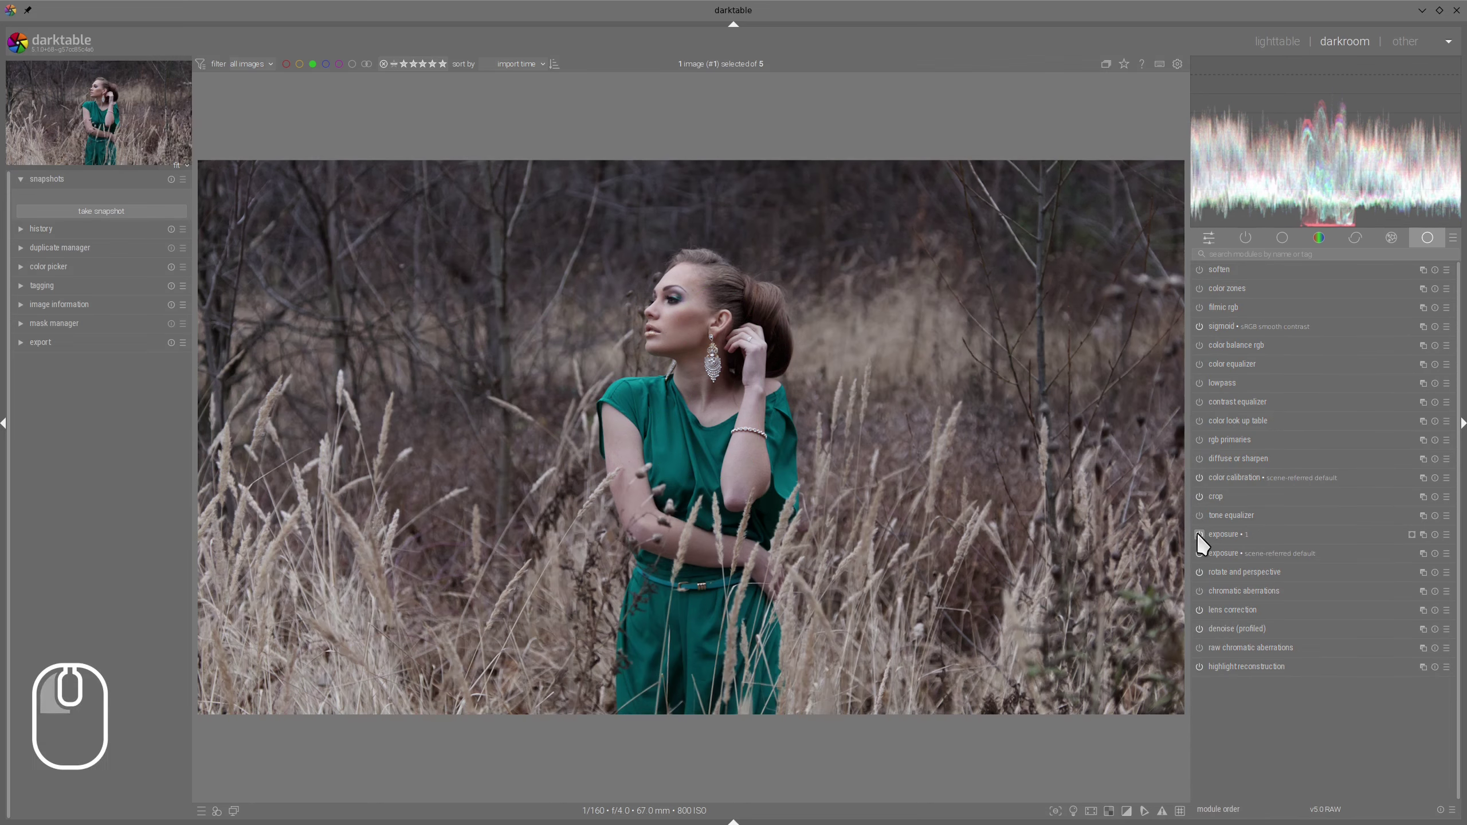
left_click(1198, 536)
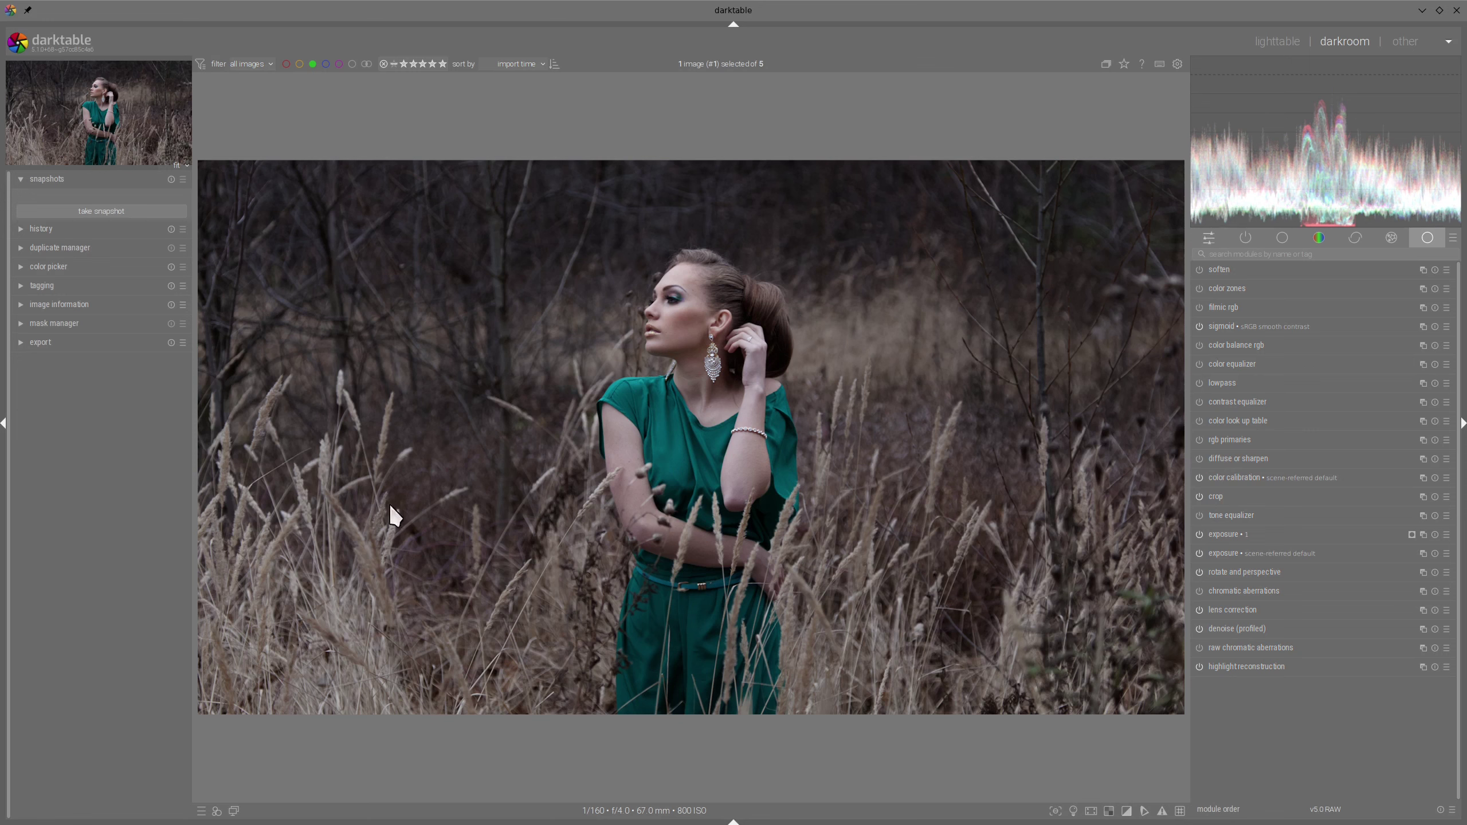
left_click_drag(243, 662, 245, 677)
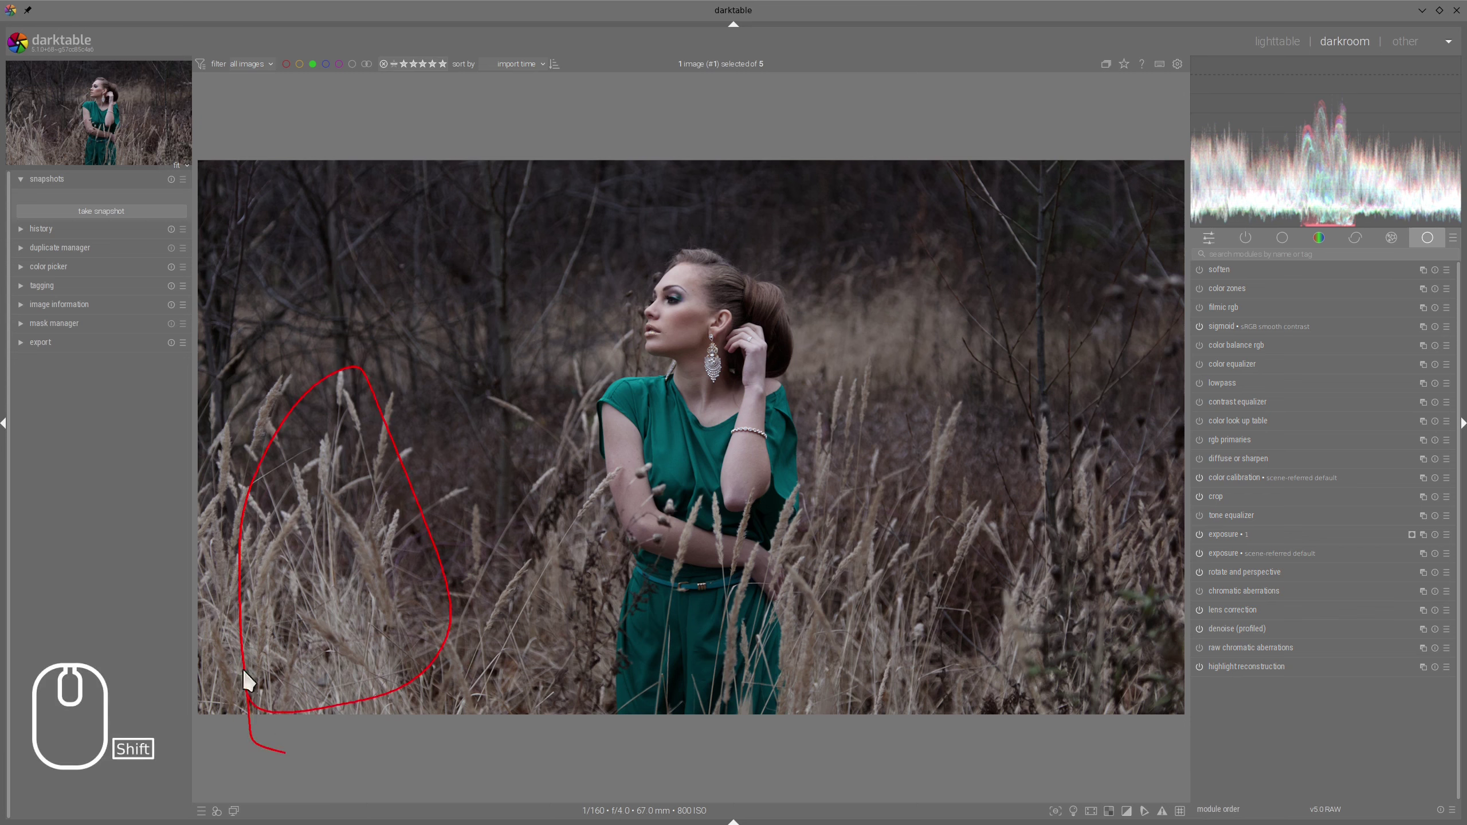
key("alt+F11")
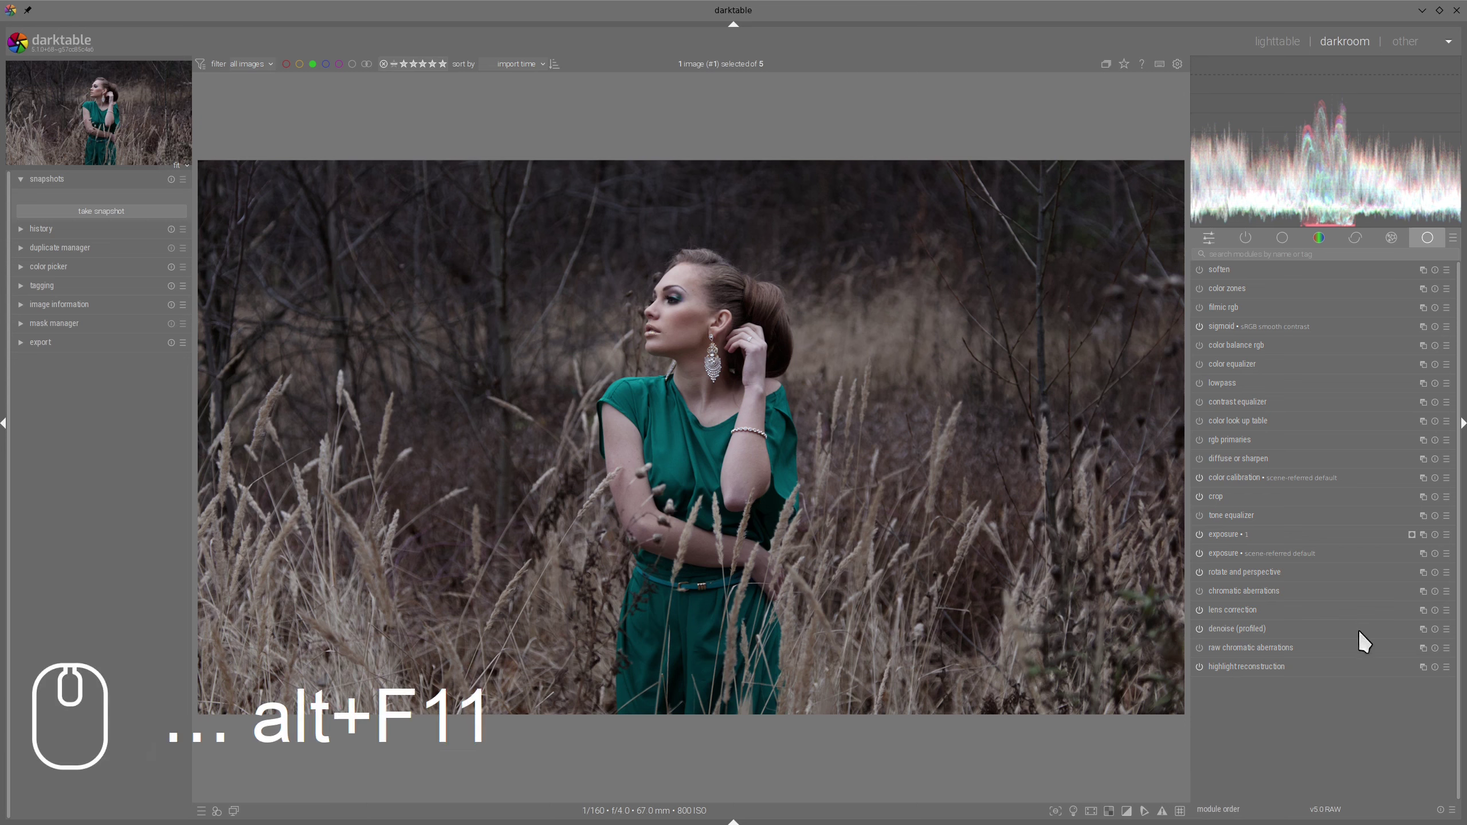
Add another exposure instance with a drawn and parametric mask, ready for a path shape
left_click(1424, 537)
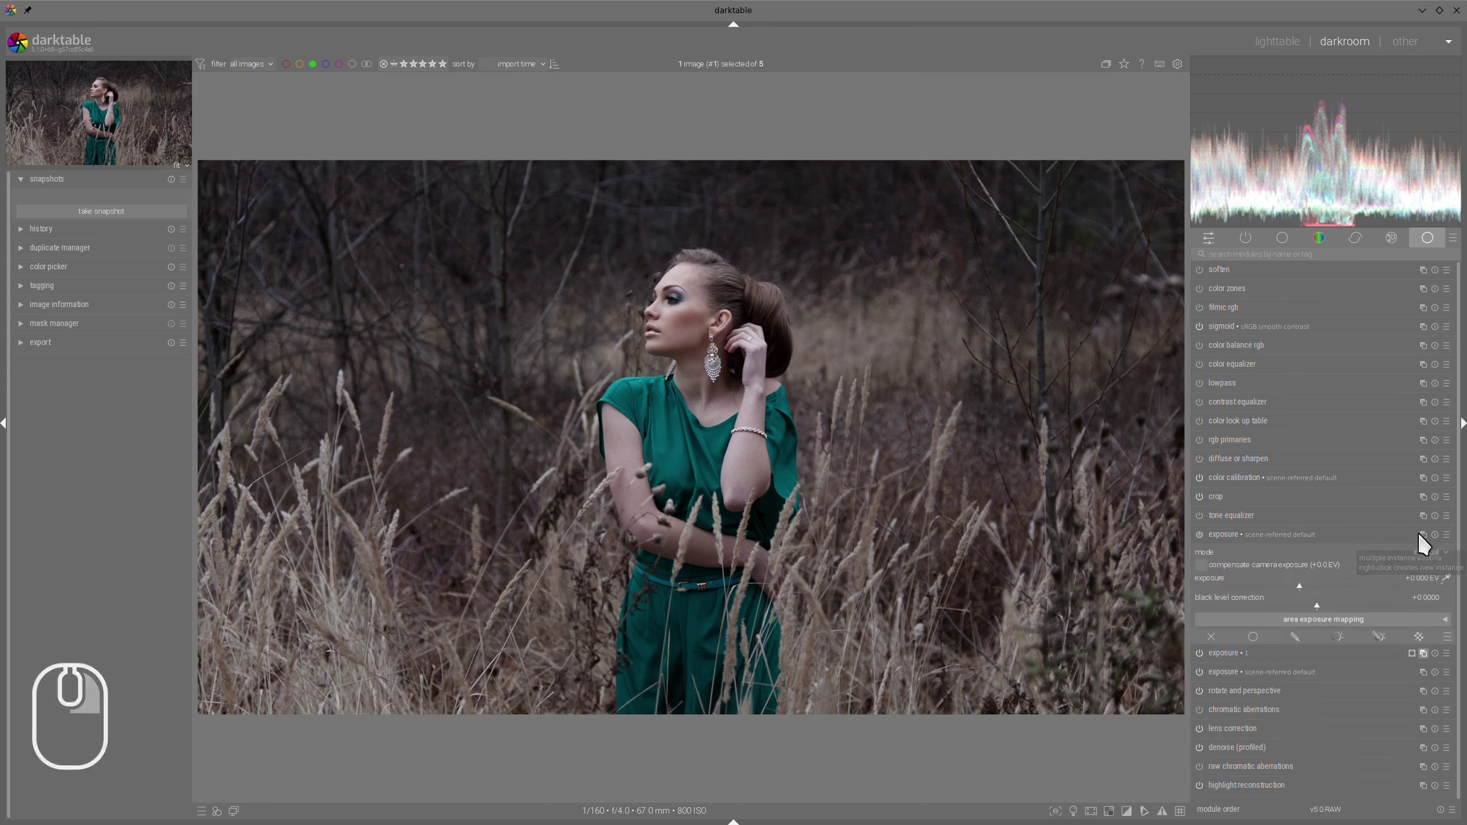
left_click(1379, 636)
left_click(1412, 720)
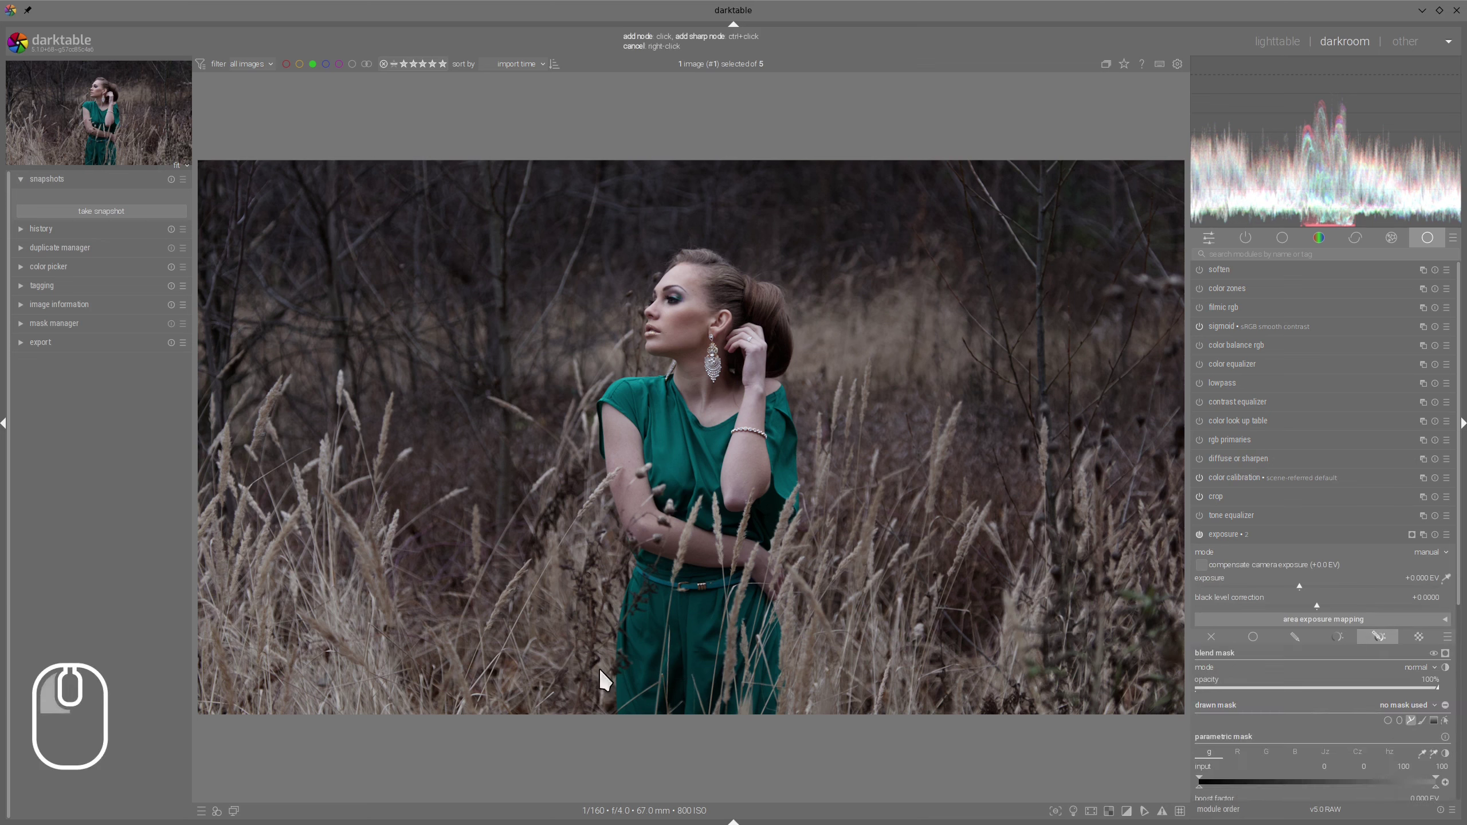
Draw a path mask around the grass in the photo's lower-left corner, enlarge its feather and lower the exposure there
left_click(211, 737)
left_click(248, 514)
left_click(318, 585)
left_click(370, 712)
right_click(380, 757)
scroll(374, 635, "up", 2, "shift")
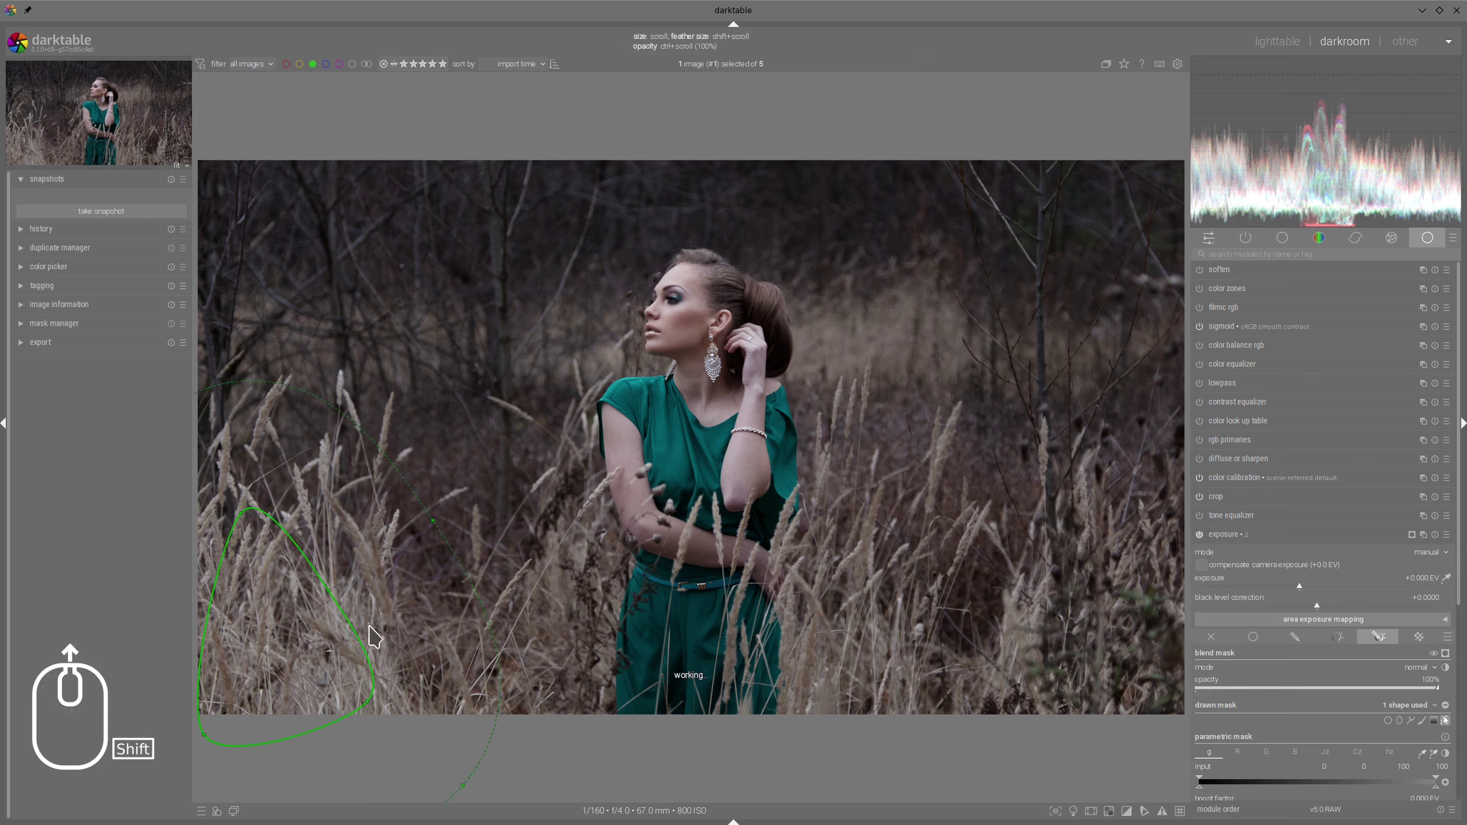
left_click_drag(1284, 596, 1288, 596)
left_click(1260, 539)
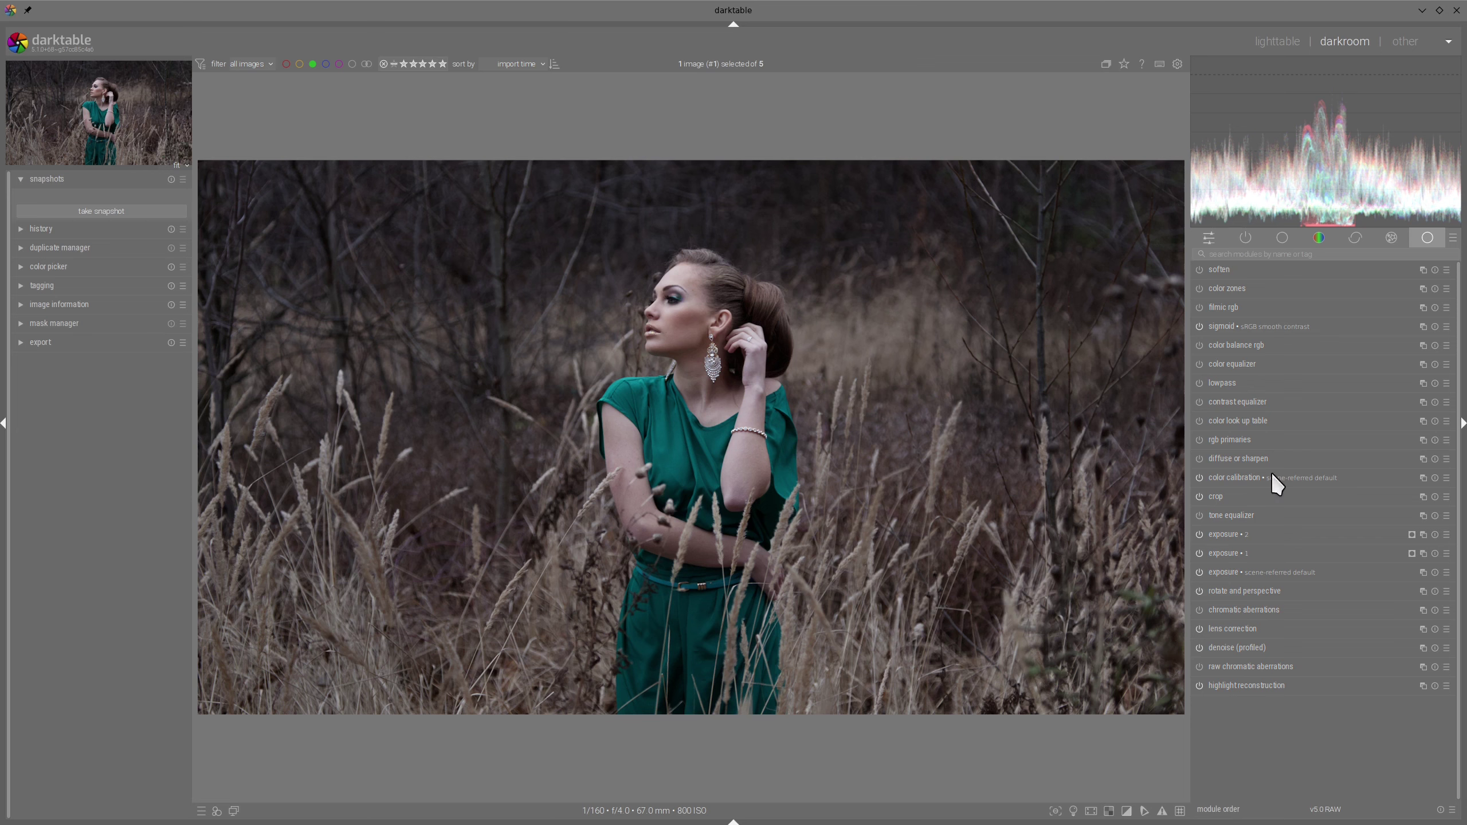
Create a new color calibration instance and convert the photo to black and white with gray input R at +0.941
right_click(1422, 479)
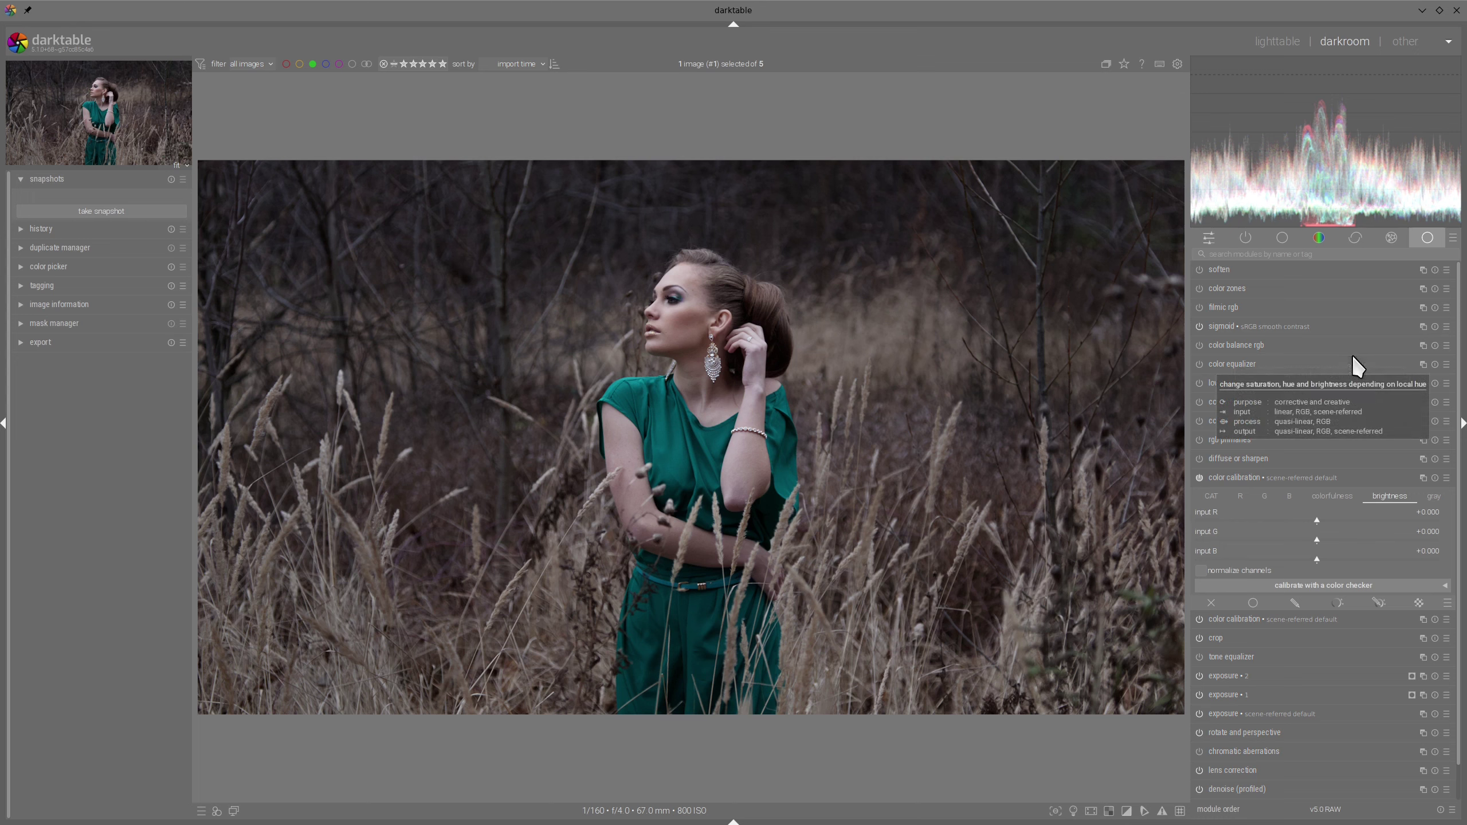
left_click(1436, 497)
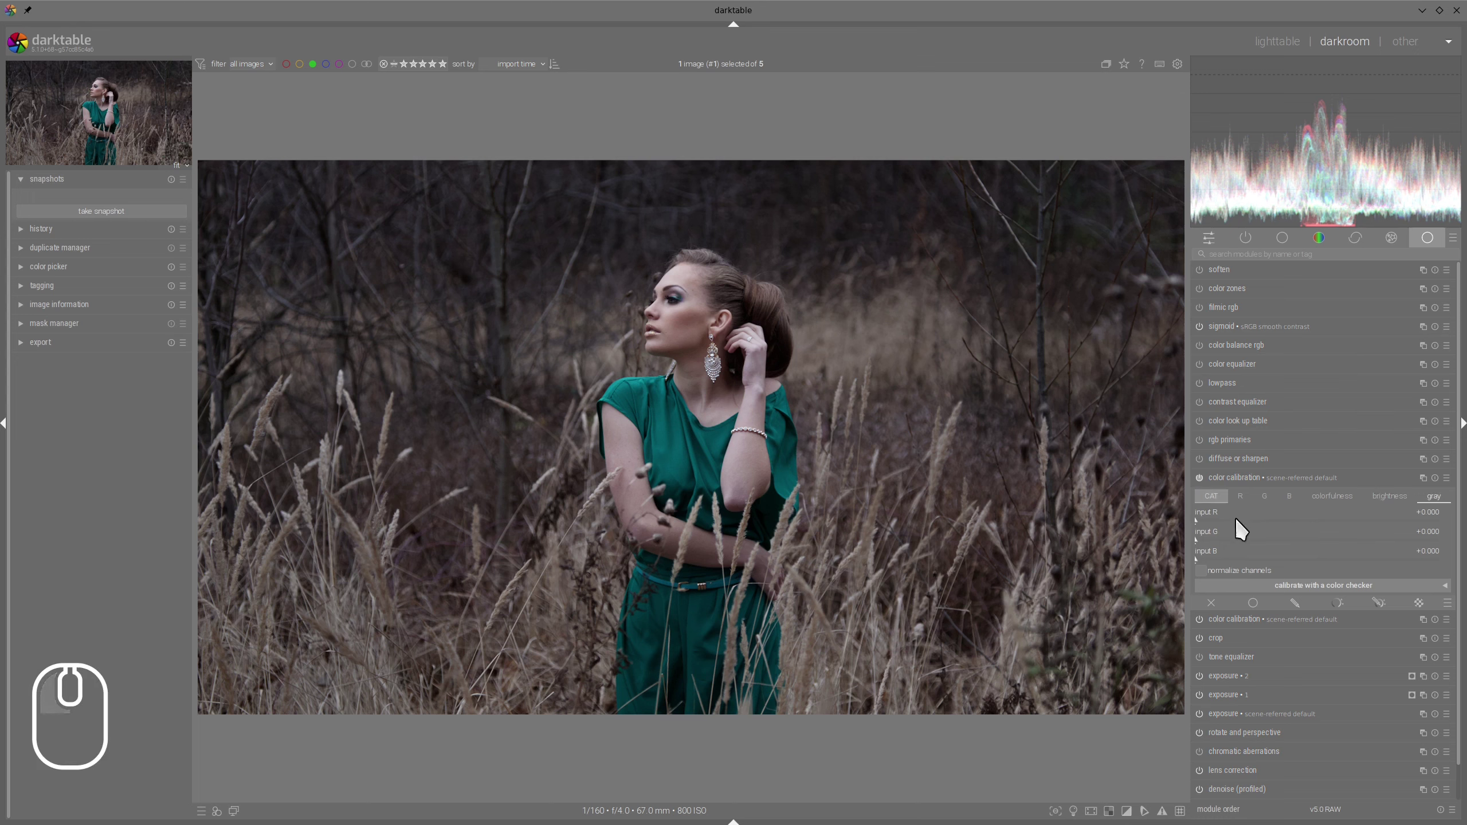
left_click_drag(1246, 522, 1425, 522)
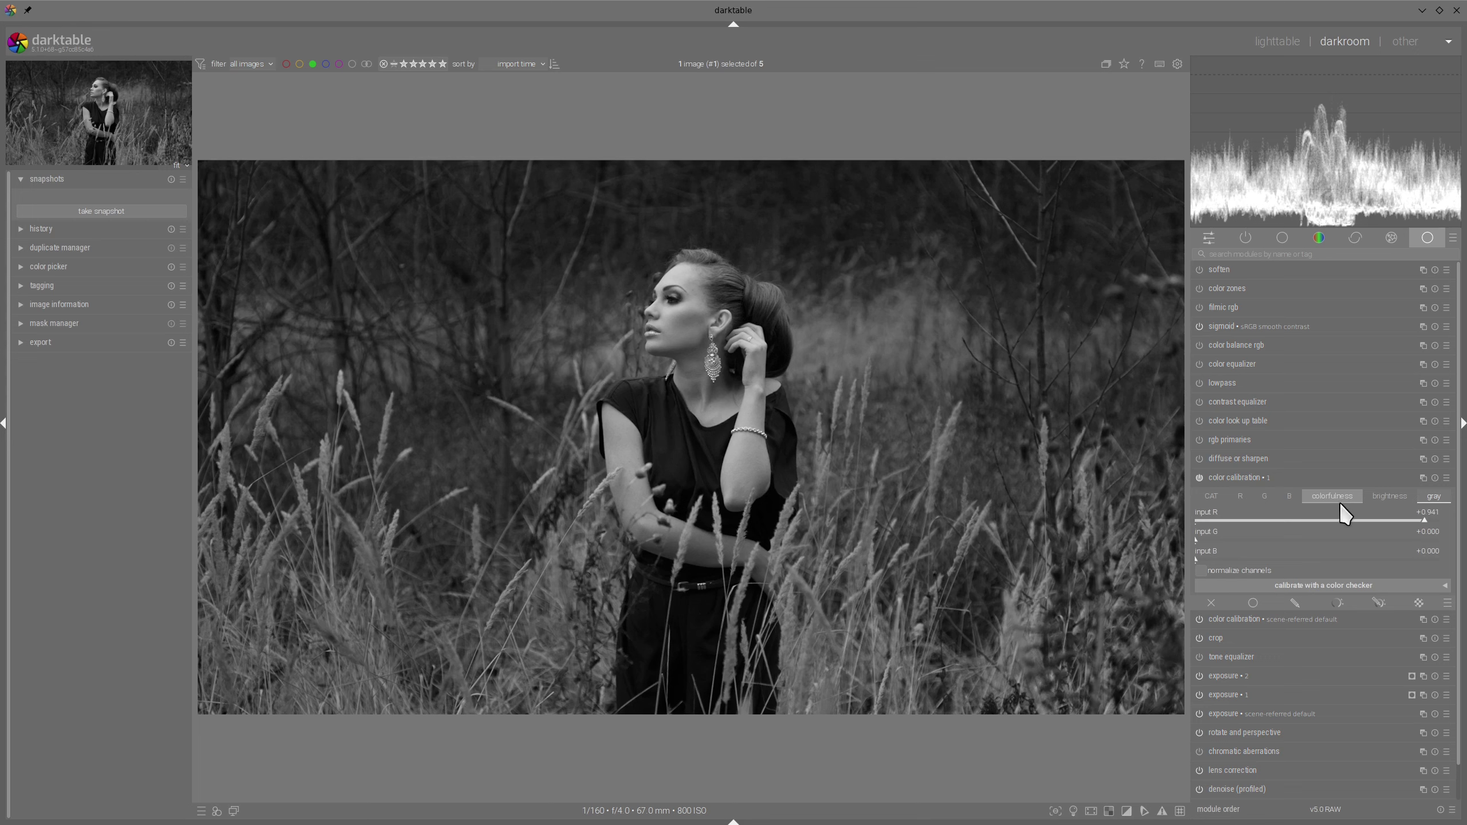
Set the new color calibration's brightness to R +0.601, G -0.192 and B -0.347, and compare the photo without and with it
left_click(1389, 497)
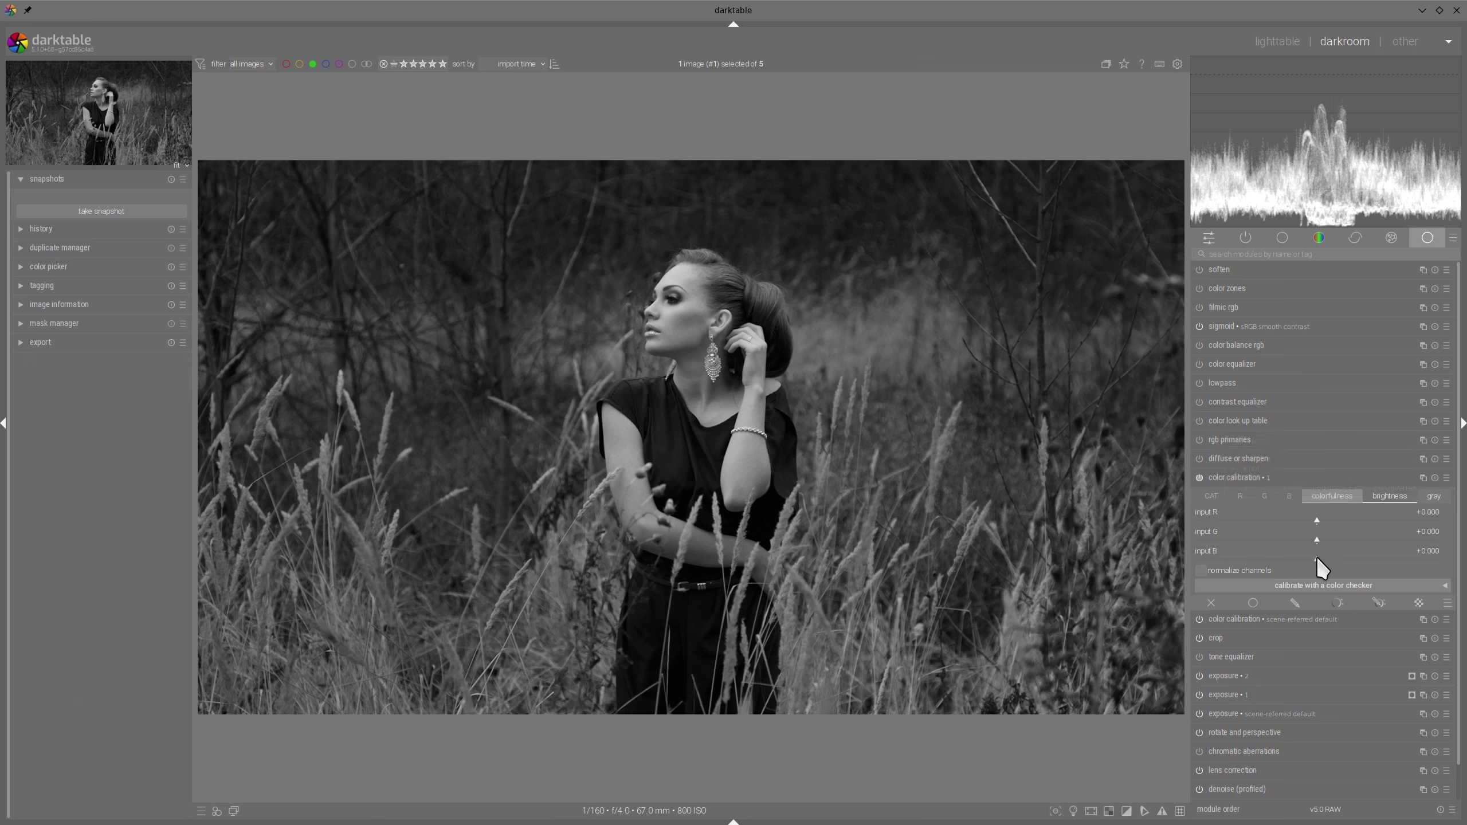
mouse_move(1318, 561)
left_mouse_down()
mouse_move(1282, 561)
mouse_move(1345, 520)
mouse_move(1391, 515)
left_mouse_up()
left_click(1200, 478)
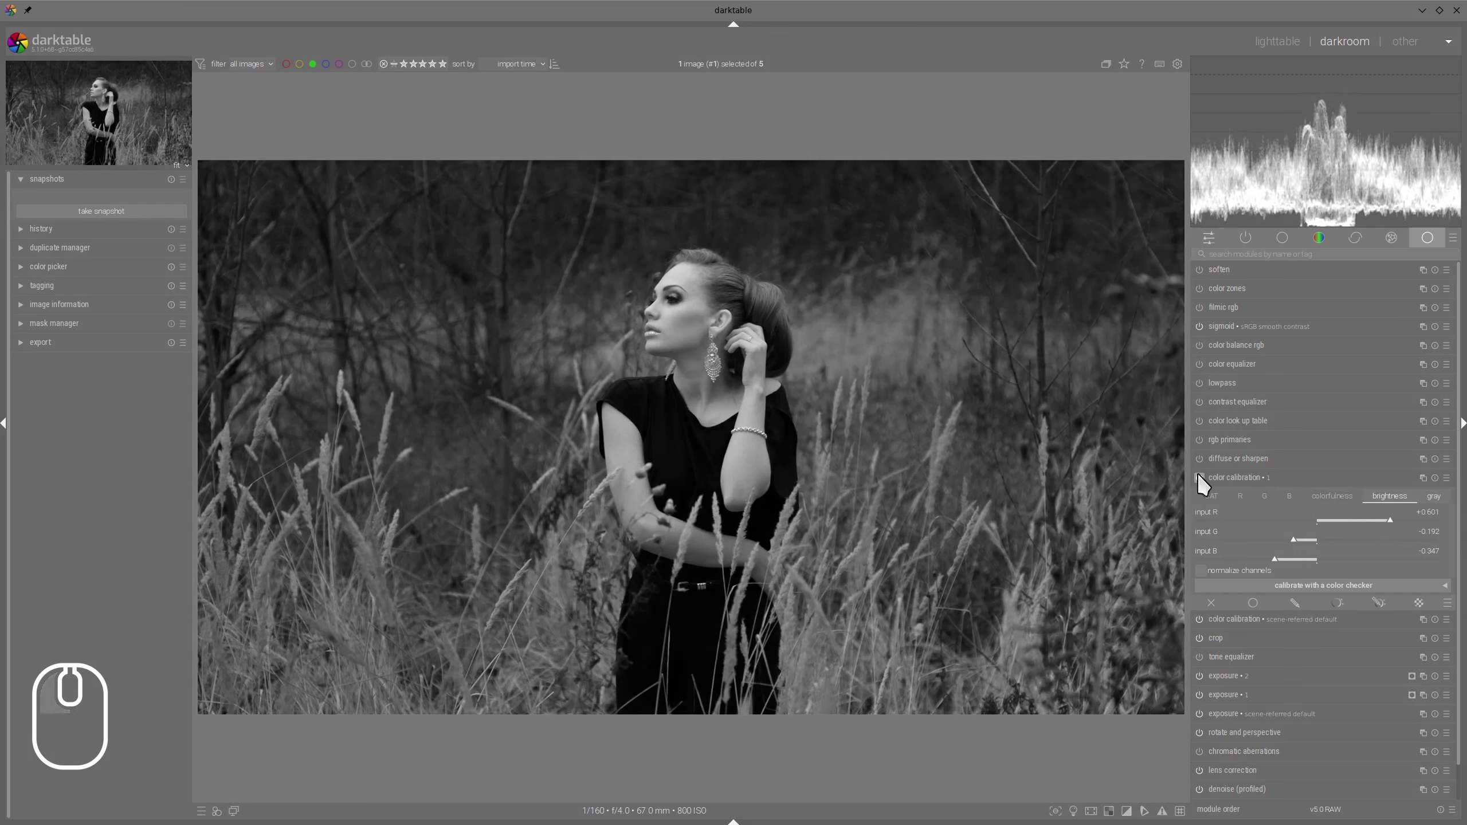
left_click(1200, 478)
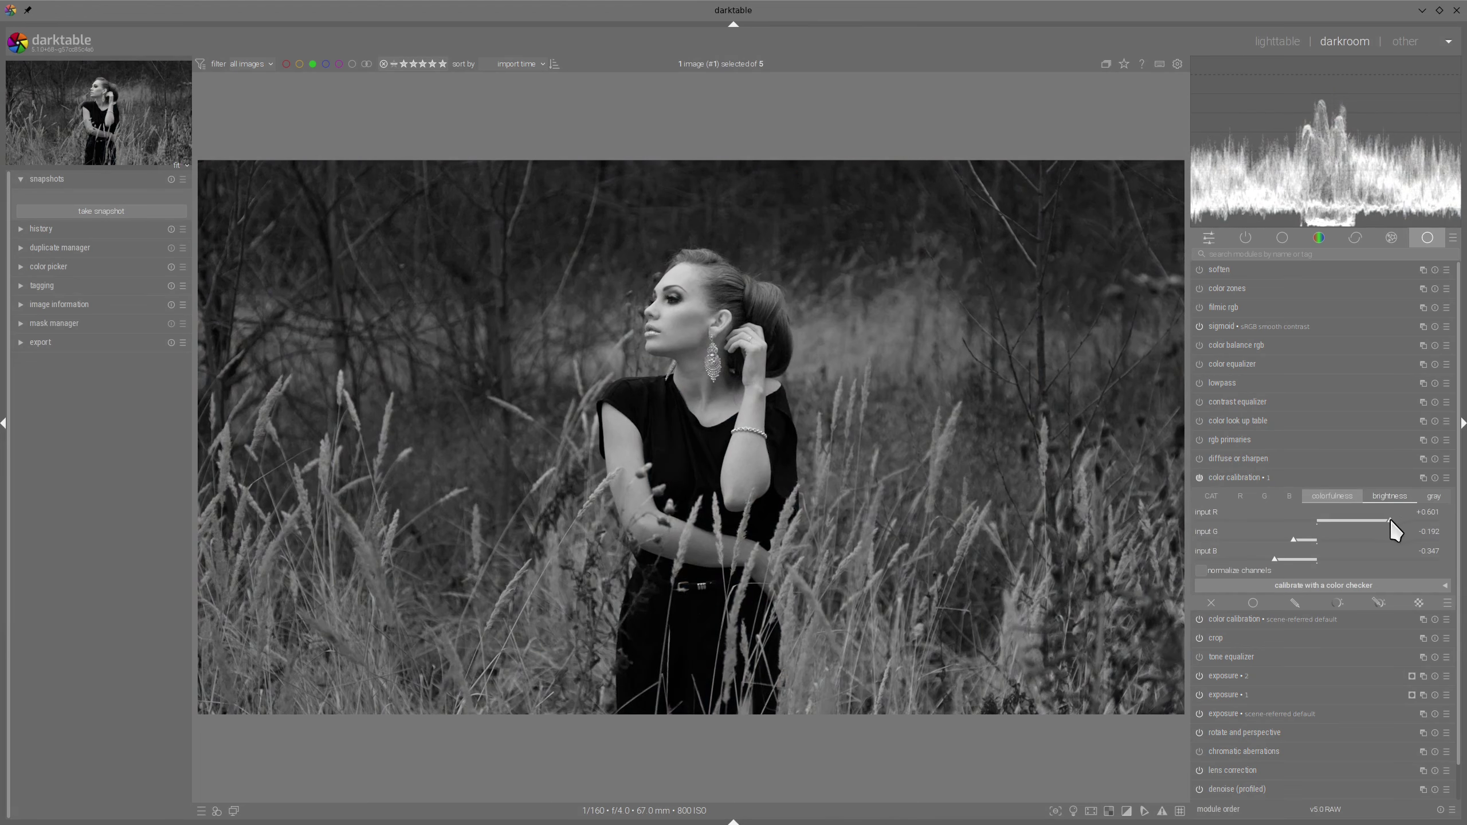
left_click(1264, 480)
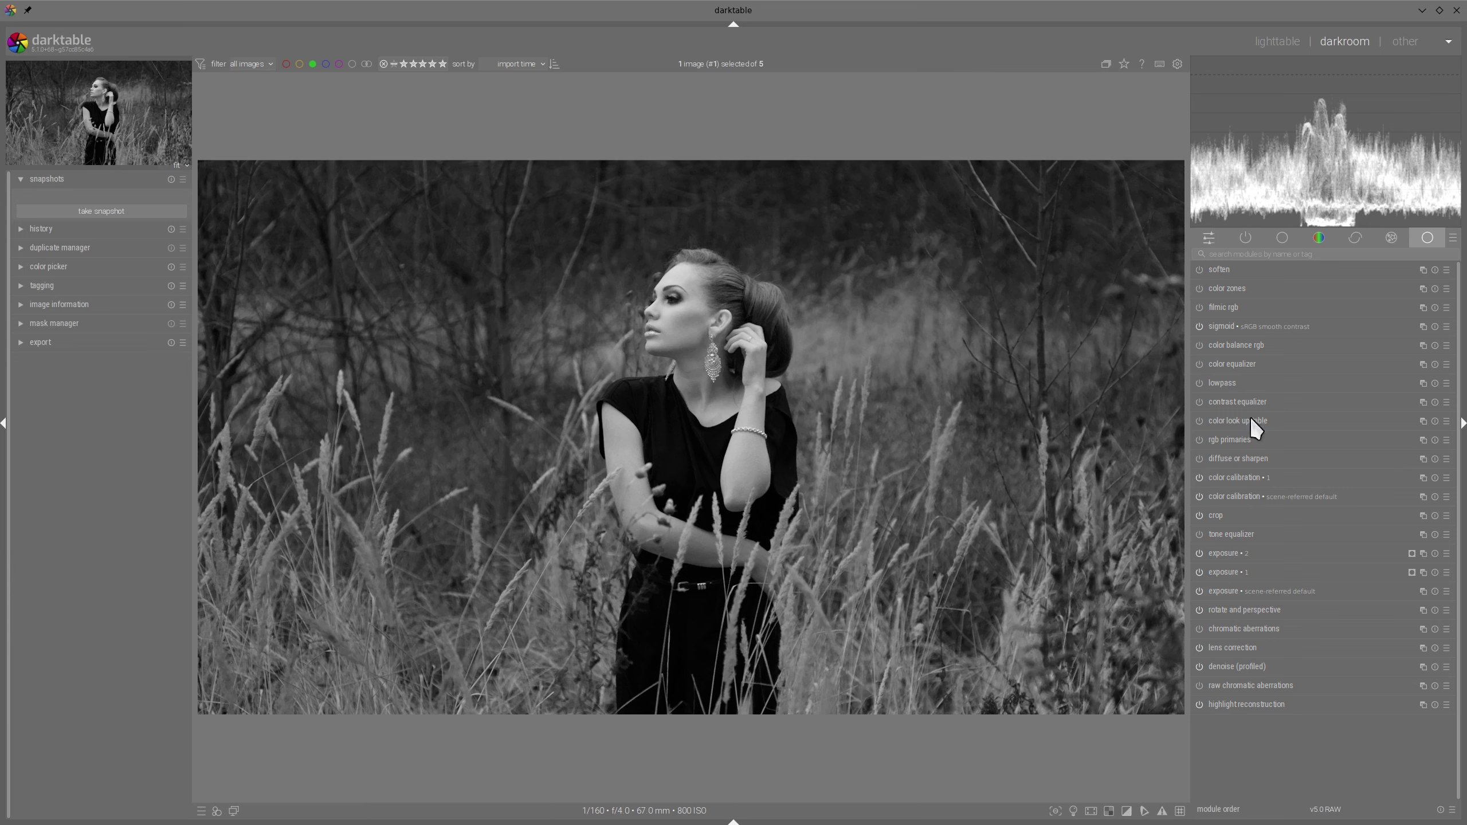
Enable the contrast equalizer and lower the luma contrast evenly from coarse to fine
left_click(1200, 402)
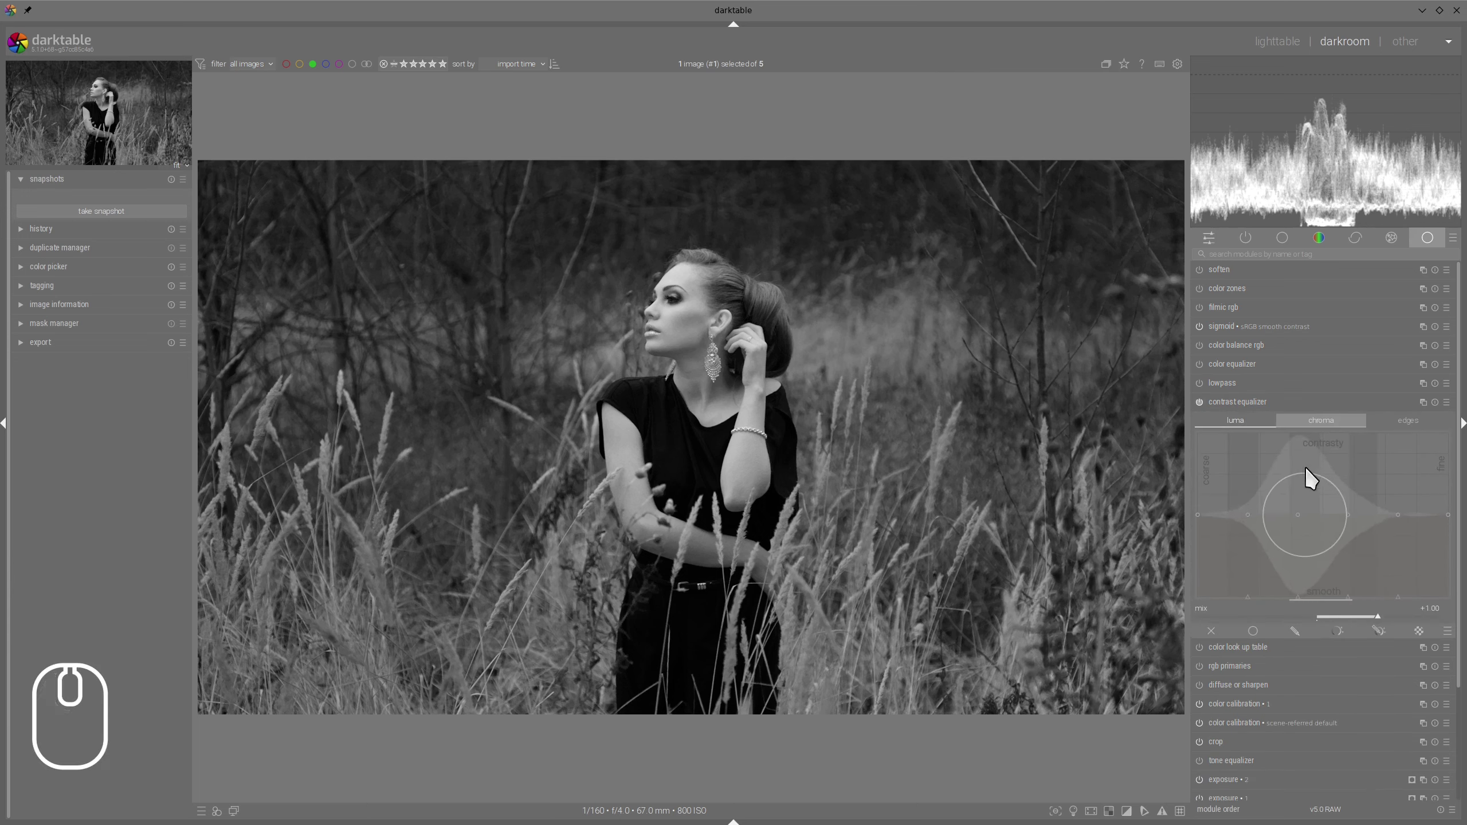
scroll(1314, 463, "down", 1)
scroll(1320, 464, "down", 5)
left_click_drag(1327, 464, 1323, 475)
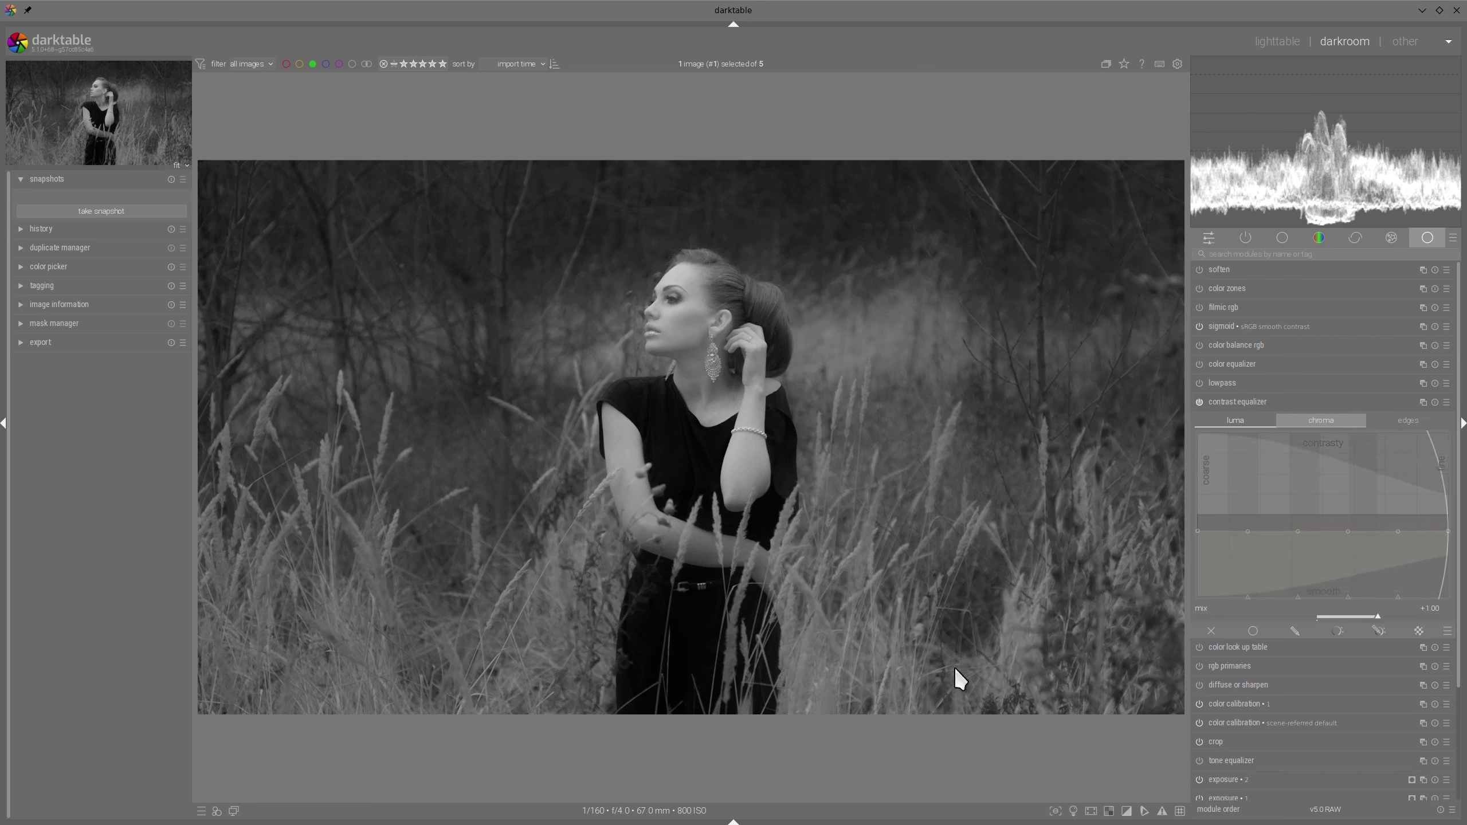
Raise the fine end of the contrast equalizer's luma curve back to the neutral line
scroll(1418, 498, "up", 2, "ctrl+shift")
scroll(1416, 487, "up", 3)
left_click_drag(1416, 487, 1420, 475)
scroll(1420, 475, "up", 9)
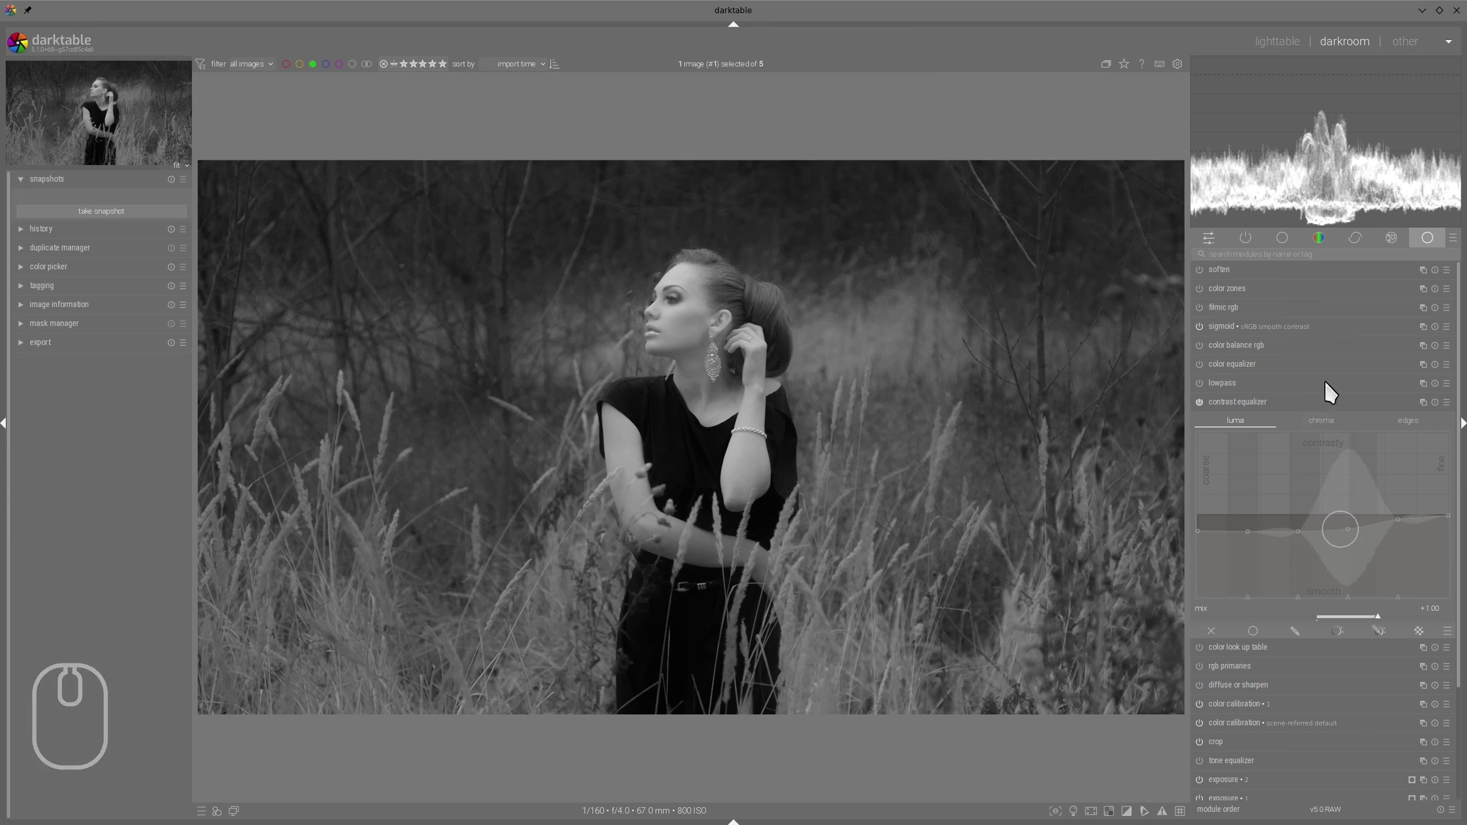
Enable a drawn and parametric mask on the contrast equalizer, set its blend mode to darken, and collapse the module
left_click(1382, 632)
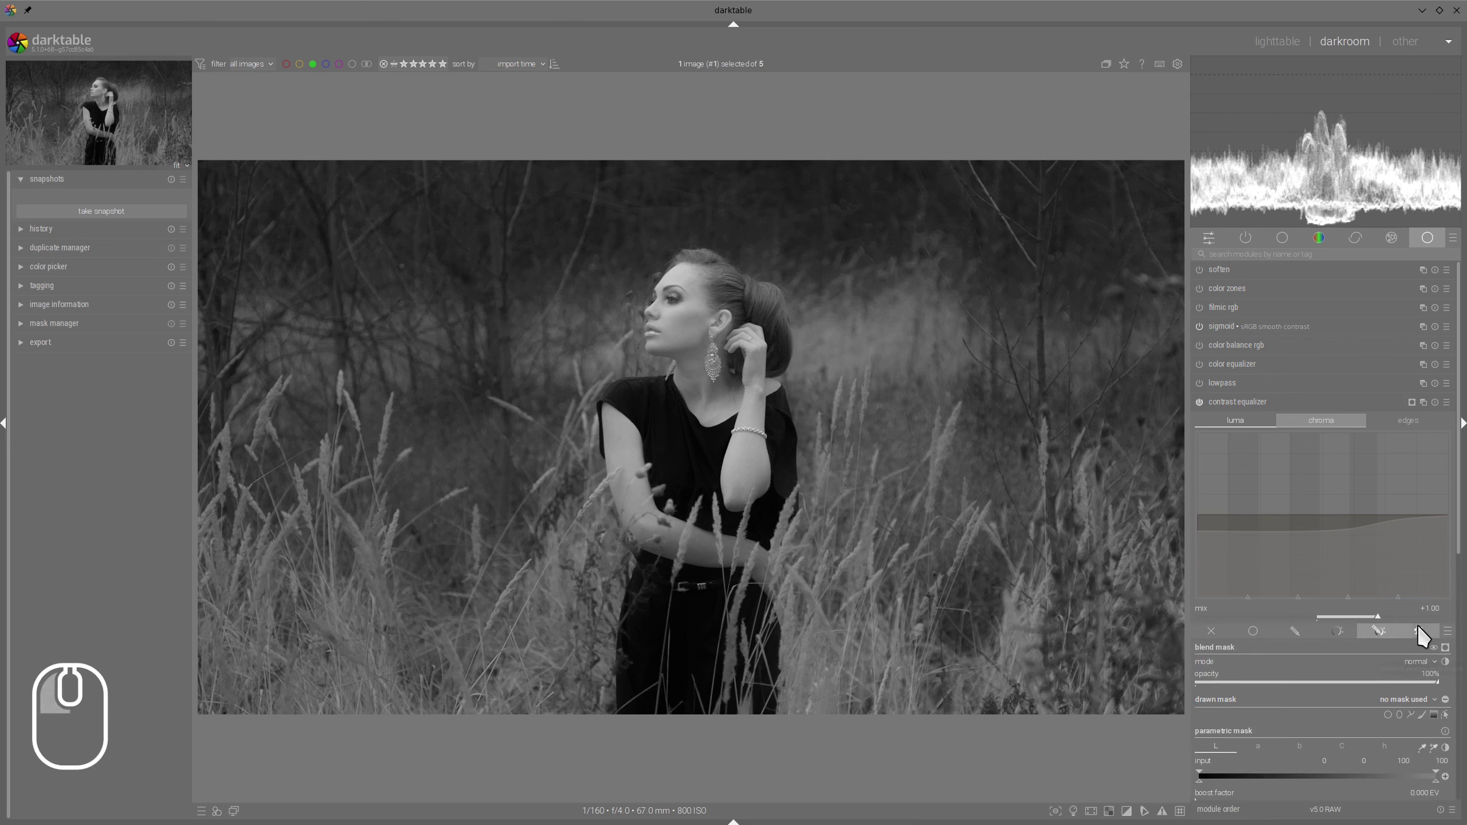
left_click(1422, 661)
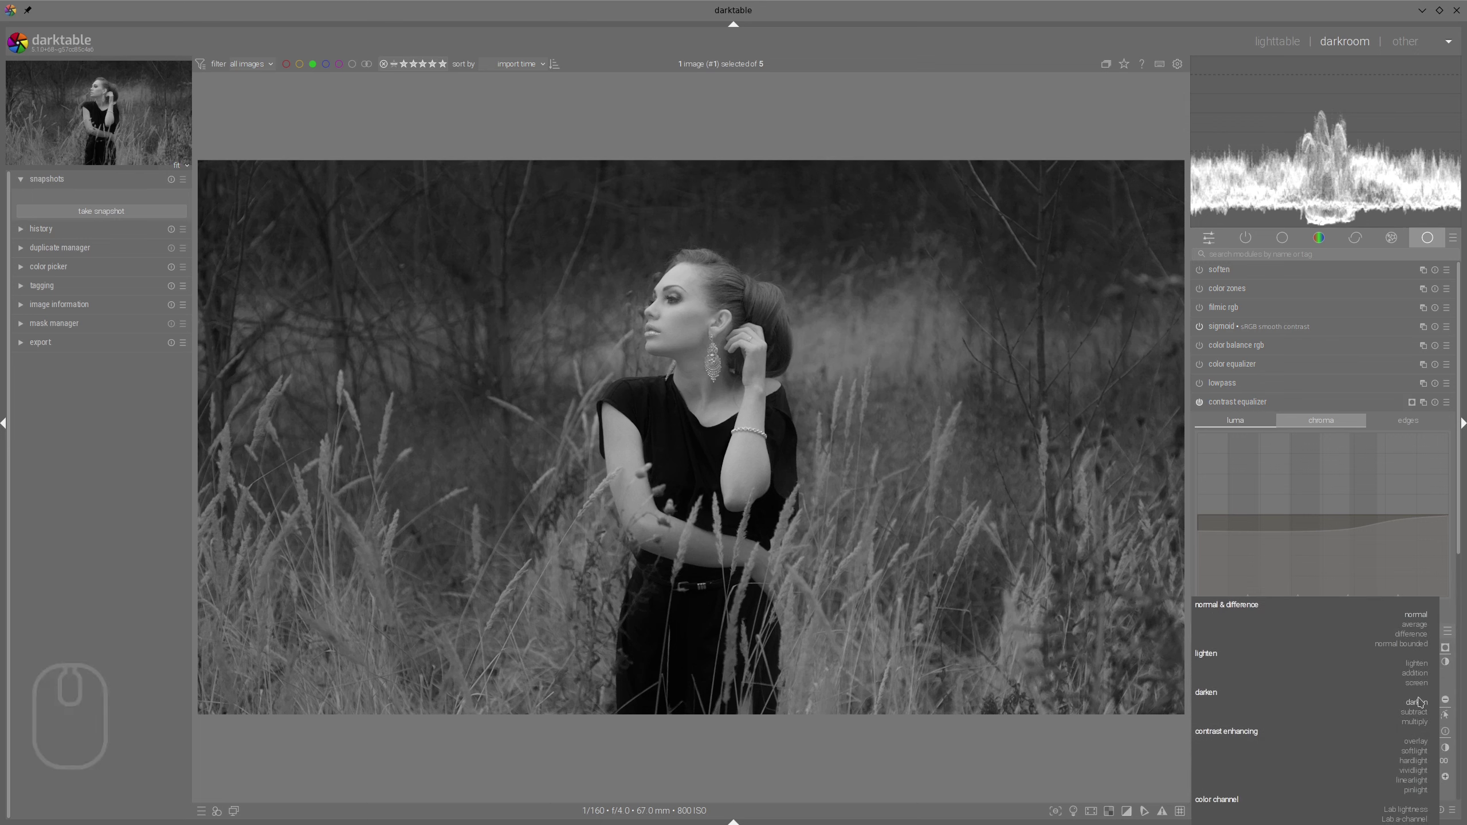
left_click(1419, 703)
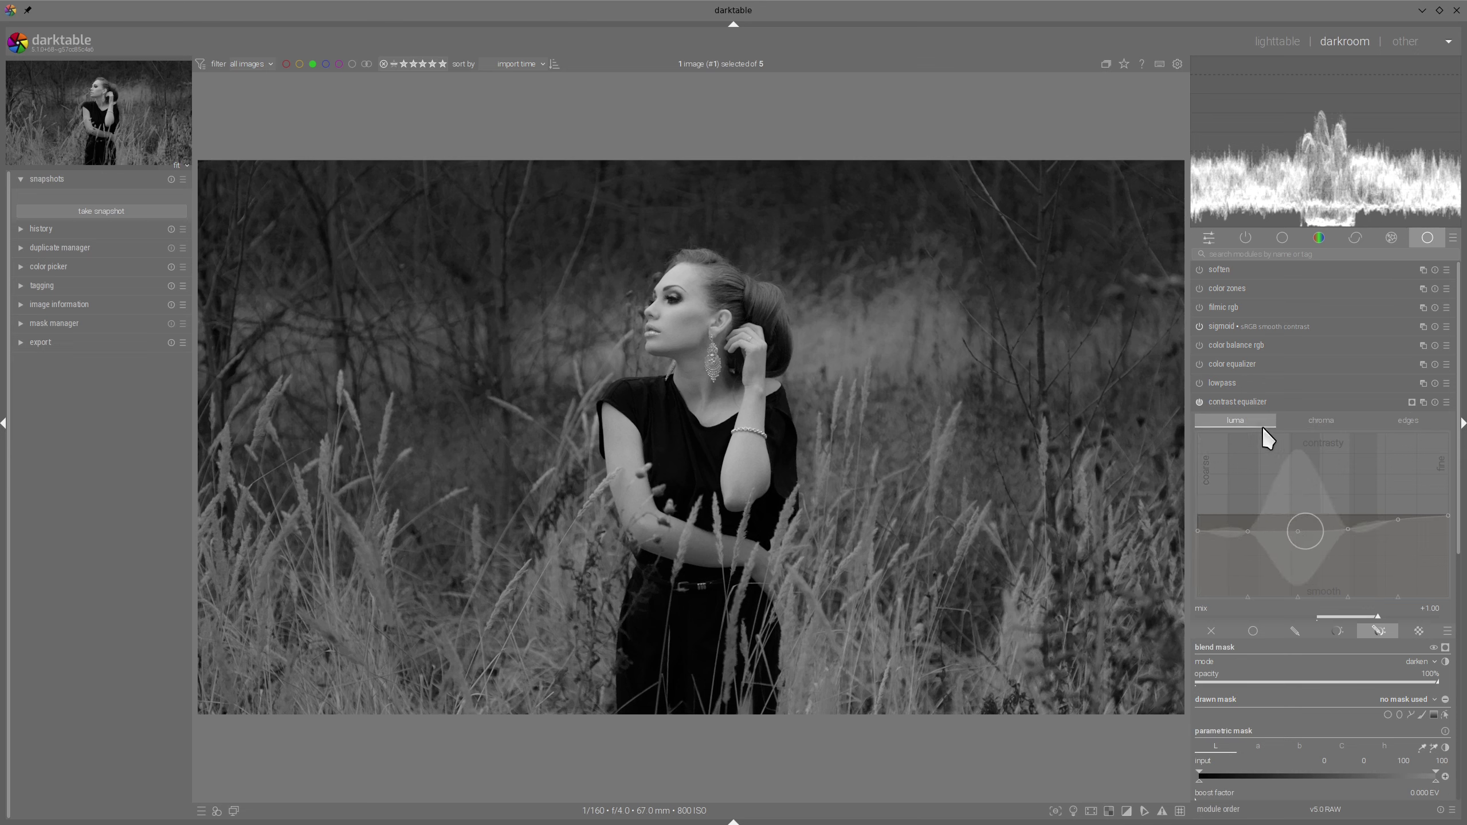
left_click(1274, 399)
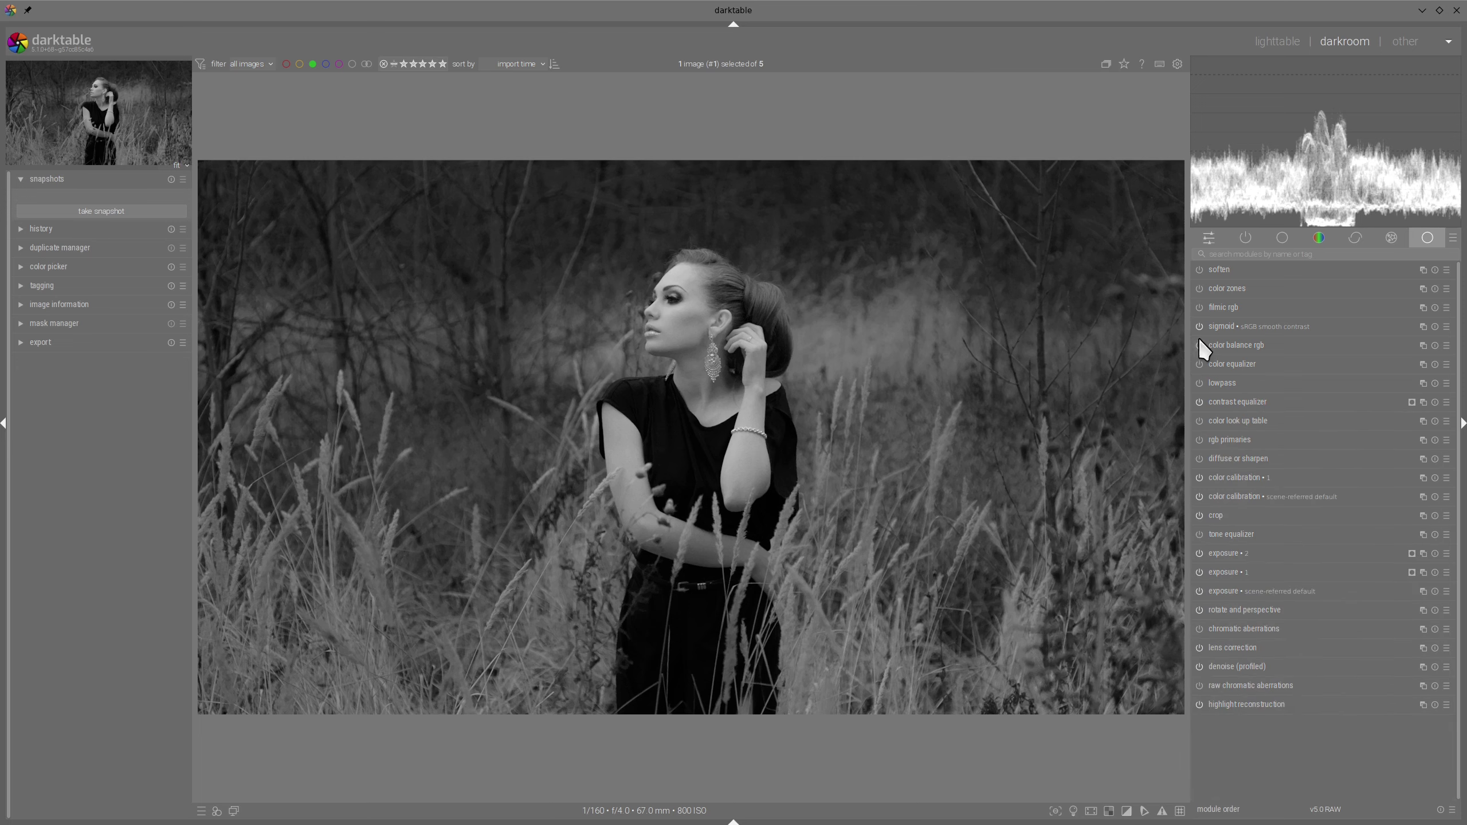
Open color balance rgb and set brilliance to +35.68% for highlights, -16.43% for shadows and -7.04% globally
left_click(1231, 343)
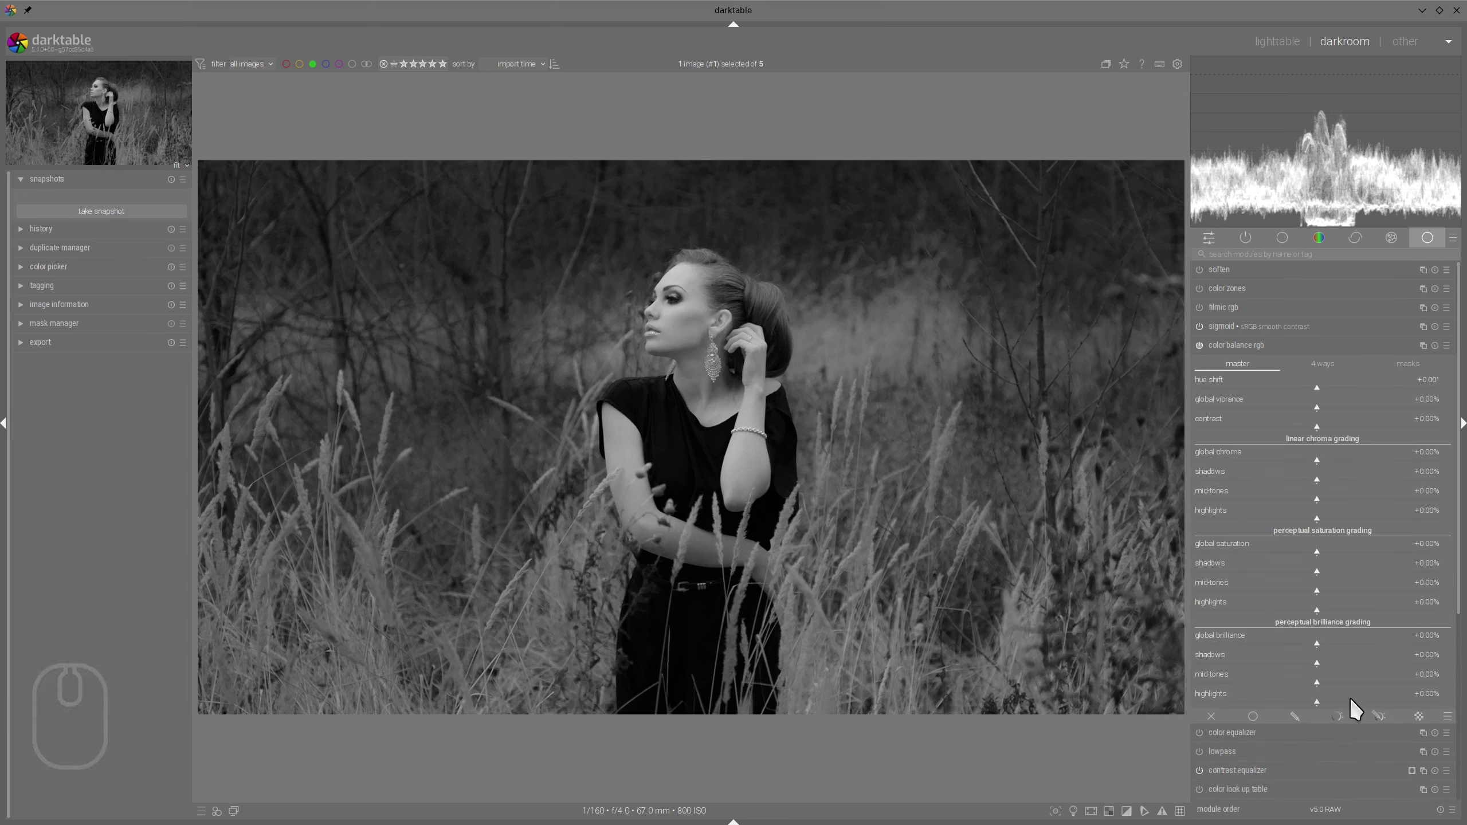
left_click_drag(1351, 700, 1371, 697)
left_click(1367, 700)
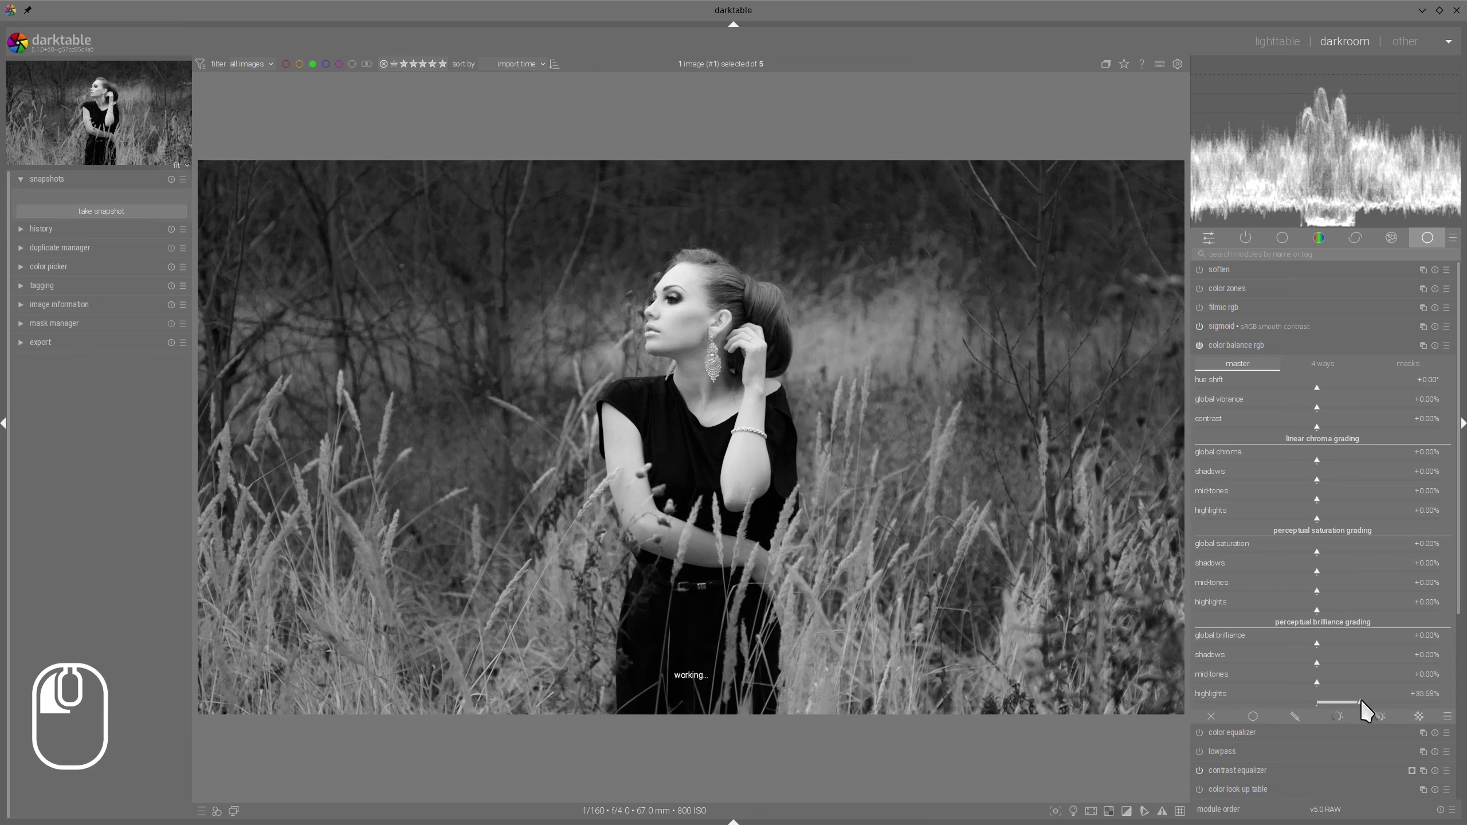
left_click(1294, 662)
left_click_drag(1295, 659, 1308, 642)
left_click(1309, 642)
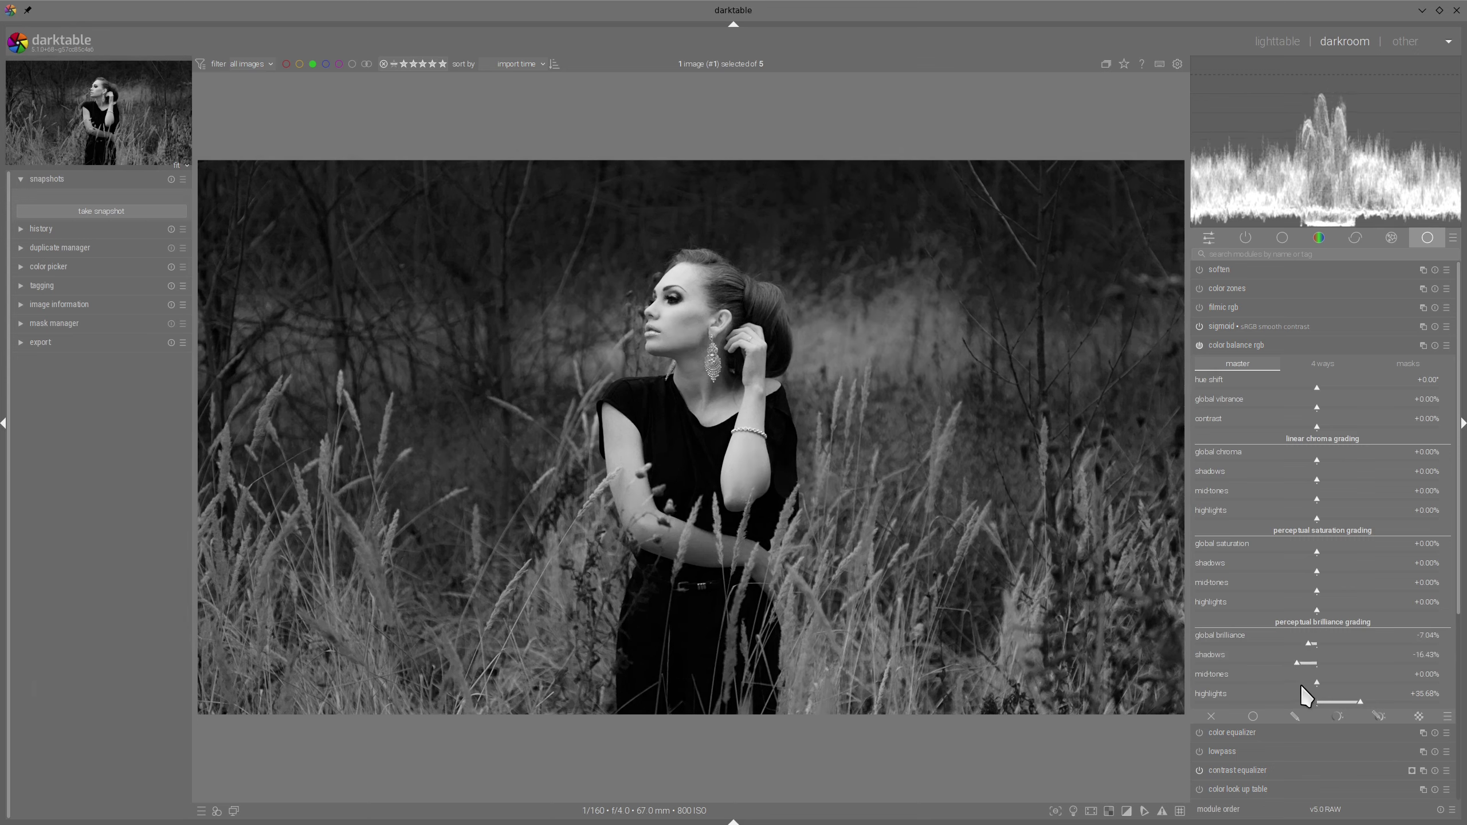
Refine the color balance rgb brilliance to midtones -21.13%, global -1.41% and highlights +41.31%, and collapse the module
left_click(1300, 682)
left_click_drag(1310, 643, 1316, 644)
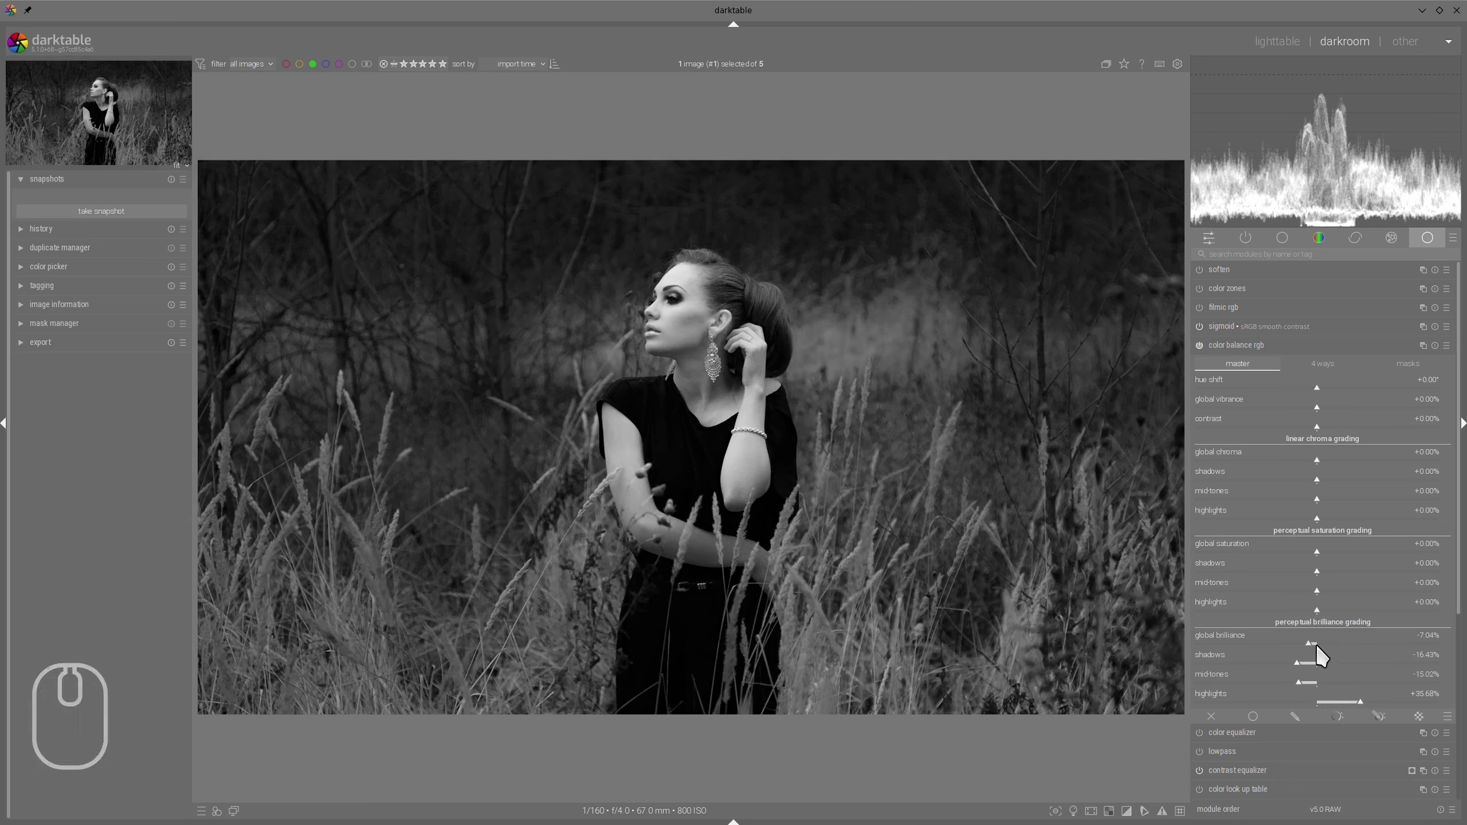
left_click(1295, 679)
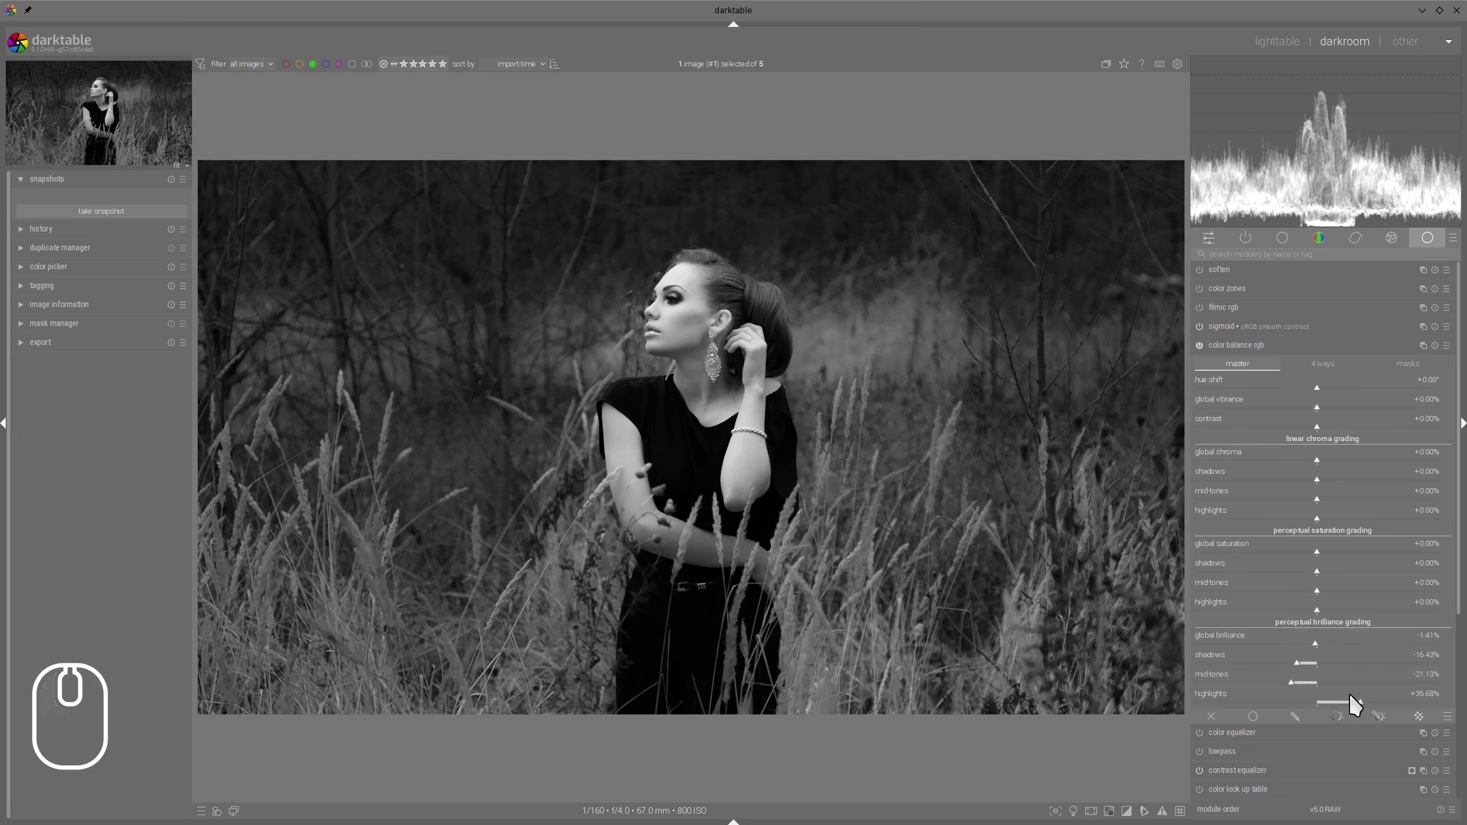
left_click_drag(1361, 697, 1367, 697)
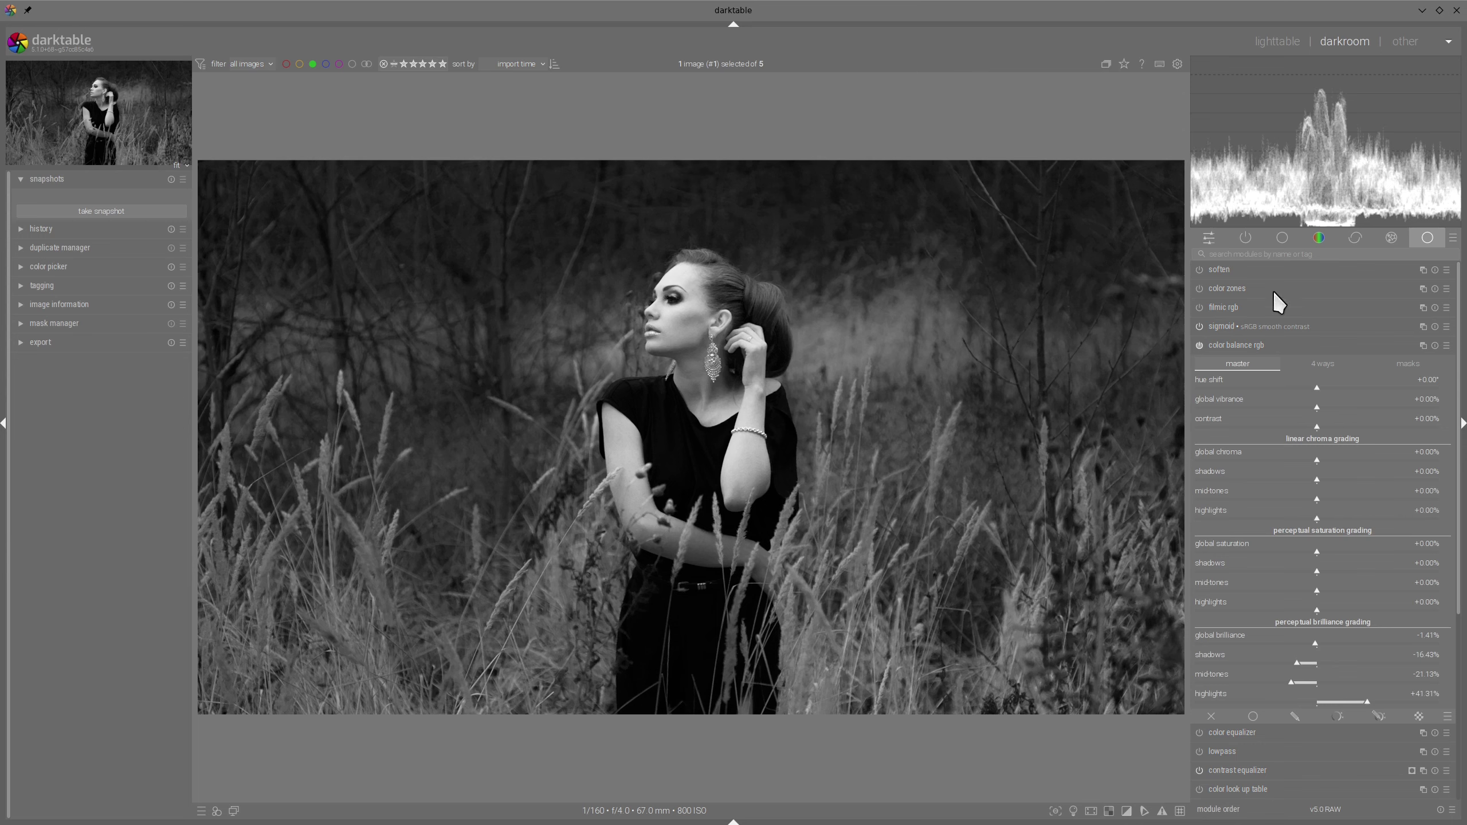
left_click(1251, 348)
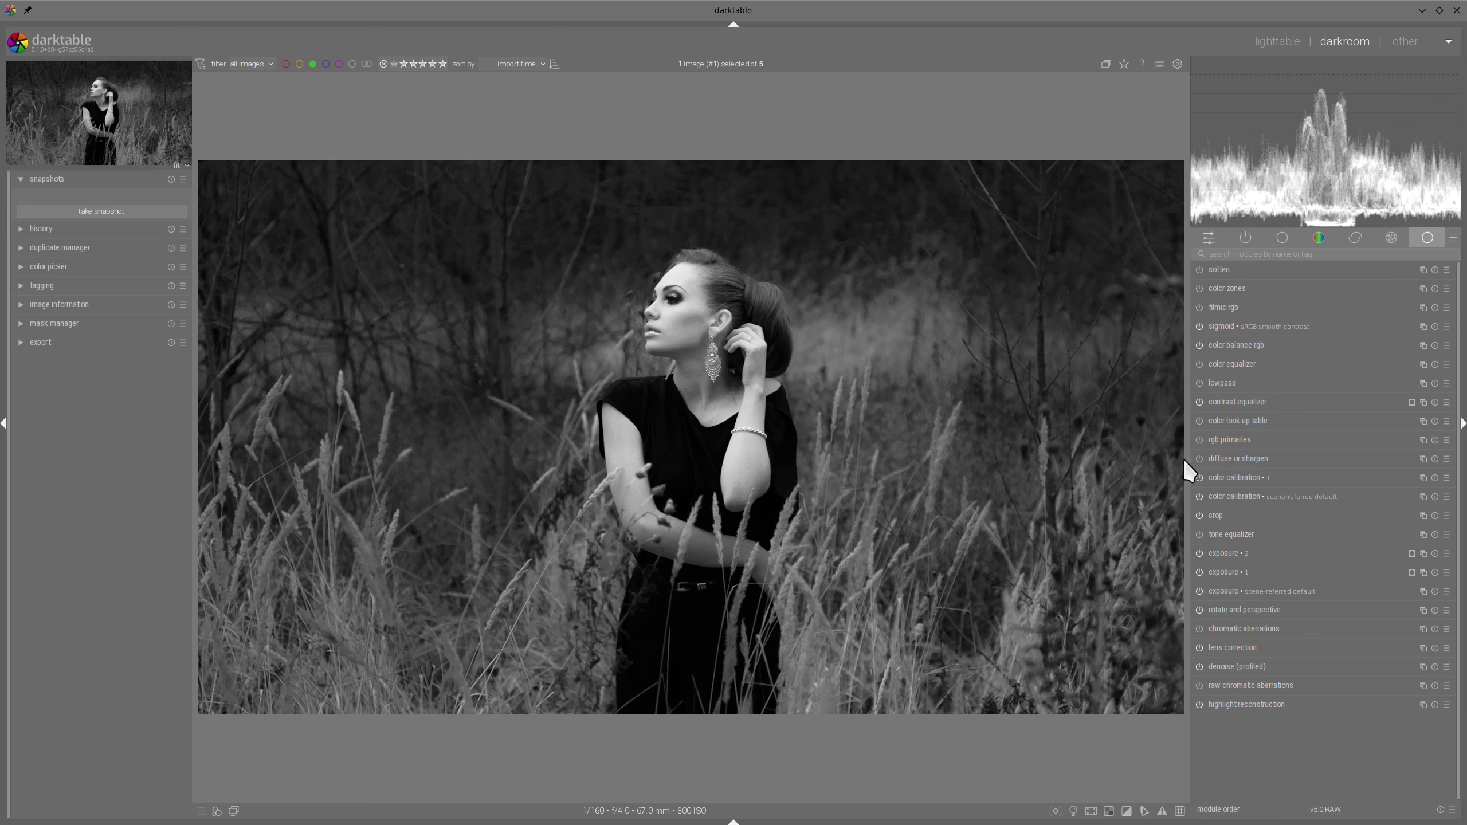
Enable diffuse or sharpen with 1st order speed +64.79%, 2nd order speed +39.91%, central radius about 190 px and radius span about 280 px
left_click(1199, 459)
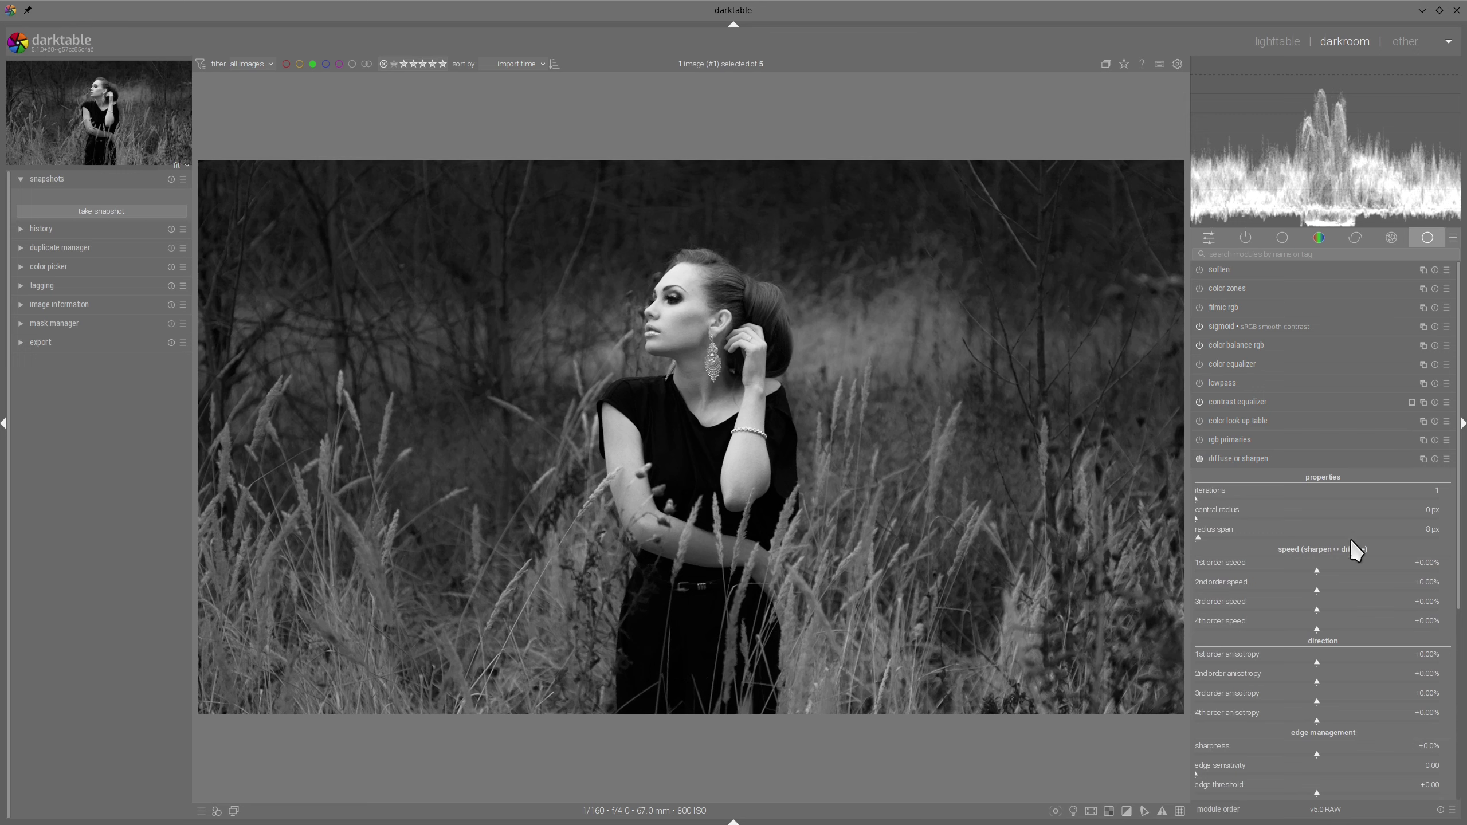
mouse_move(1353, 568)
left_mouse_down()
mouse_move(1396, 568)
mouse_move(1367, 588)
left_mouse_up()
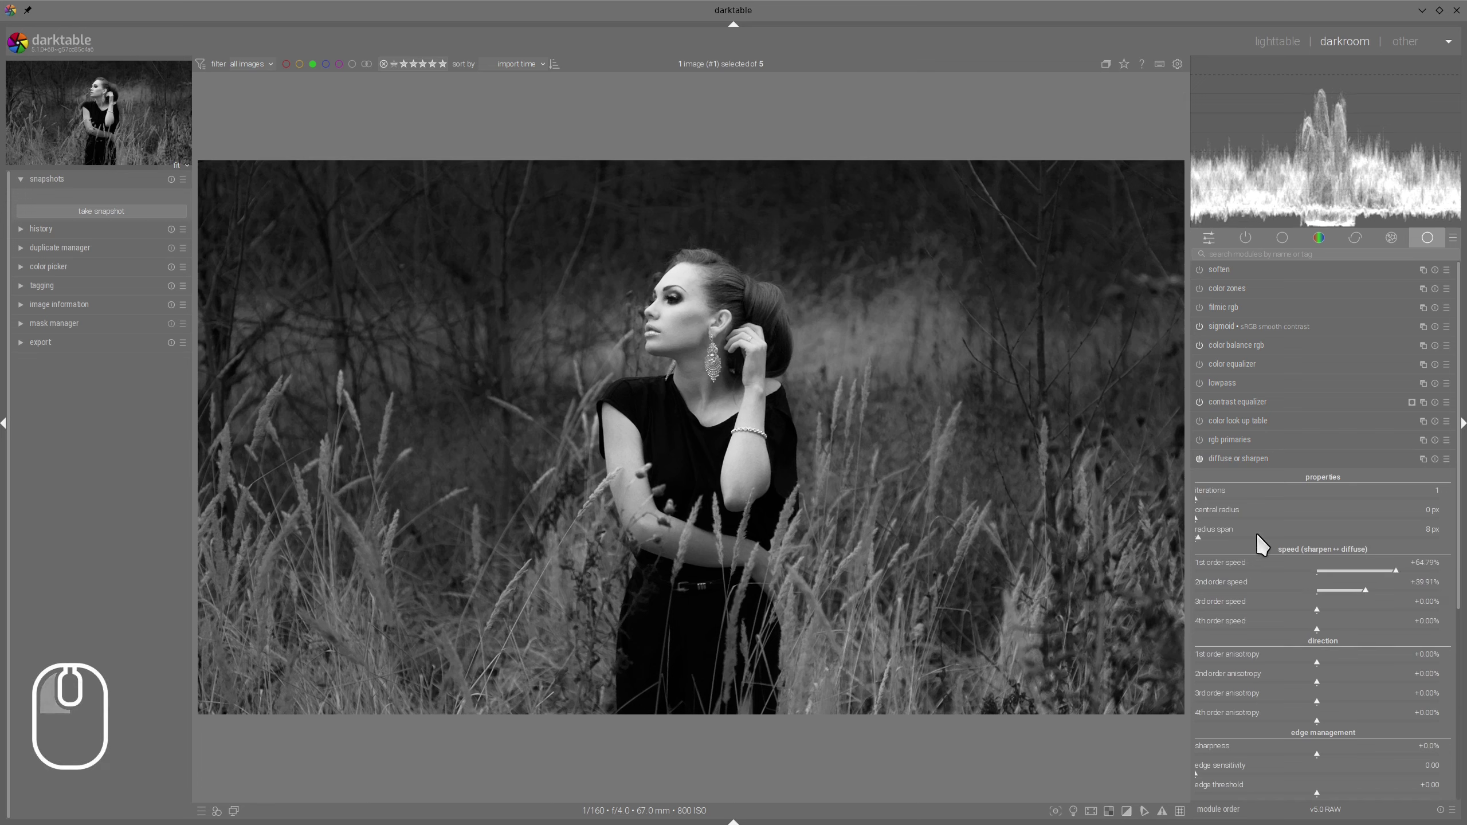
left_click_drag(1256, 537, 1290, 523)
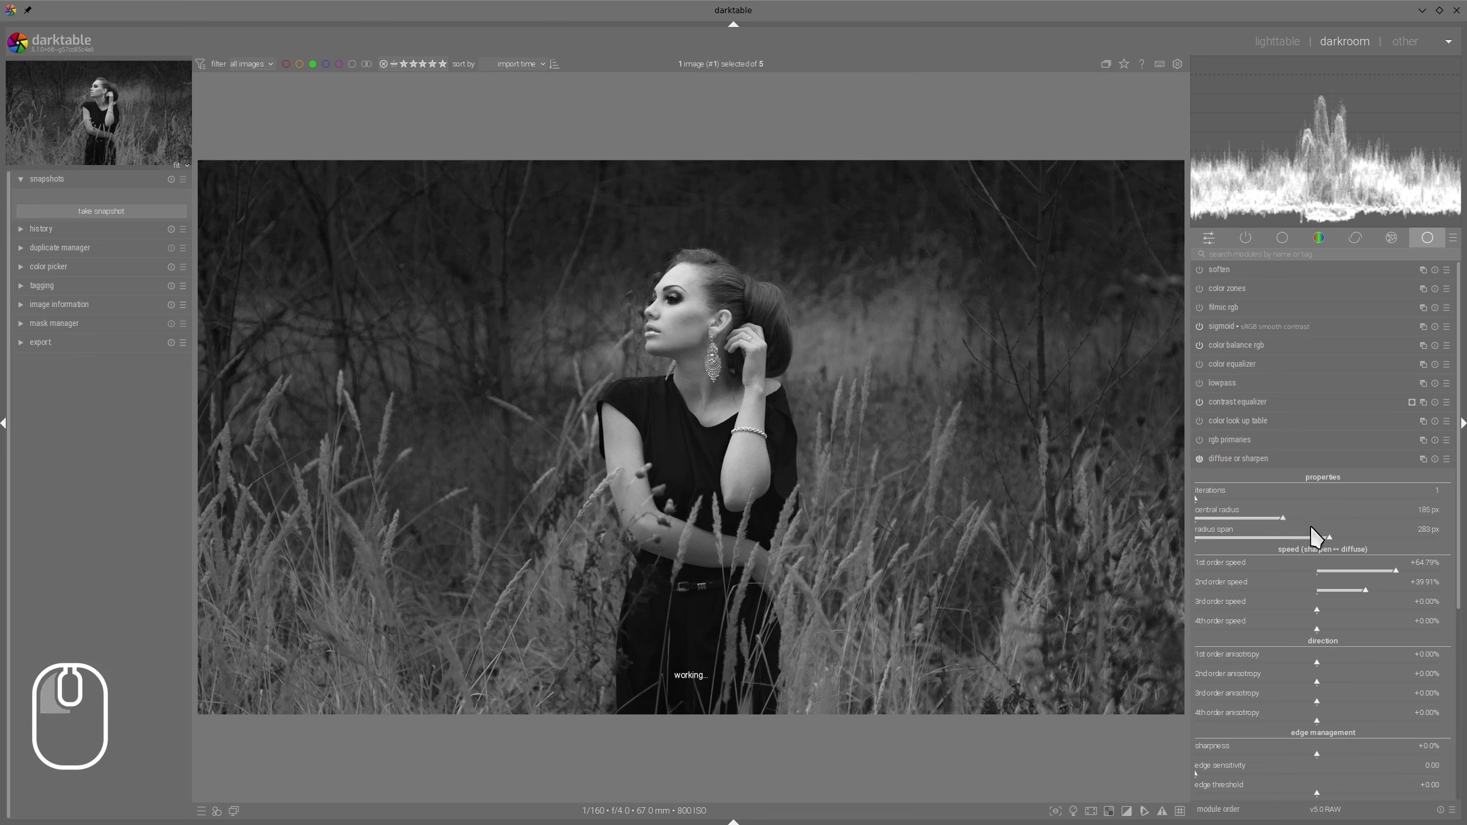
left_click(1303, 459)
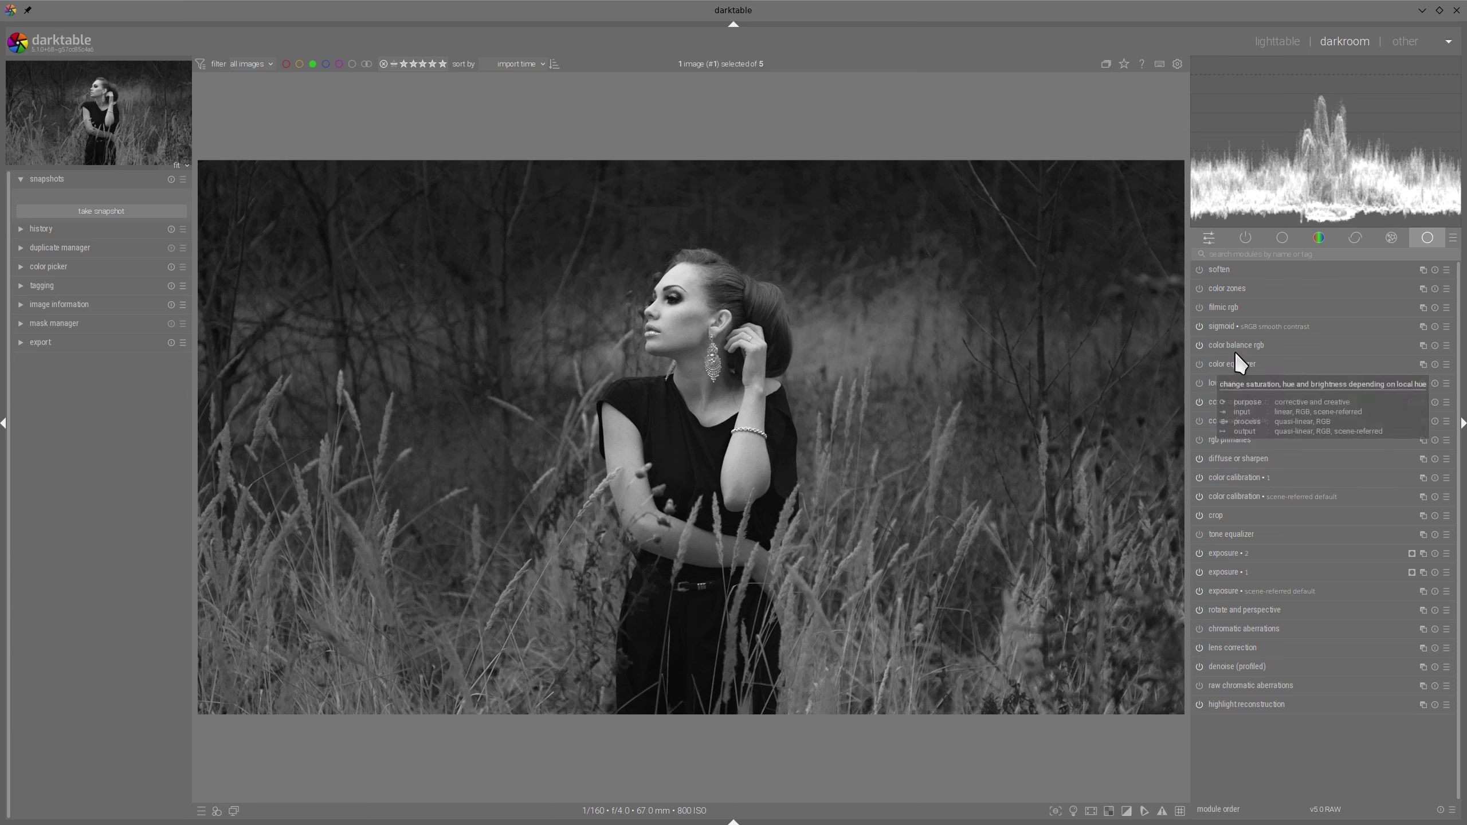
Raise sigmoid's target white to about 130% and check the photo in color assessment mode
left_click(1220, 326)
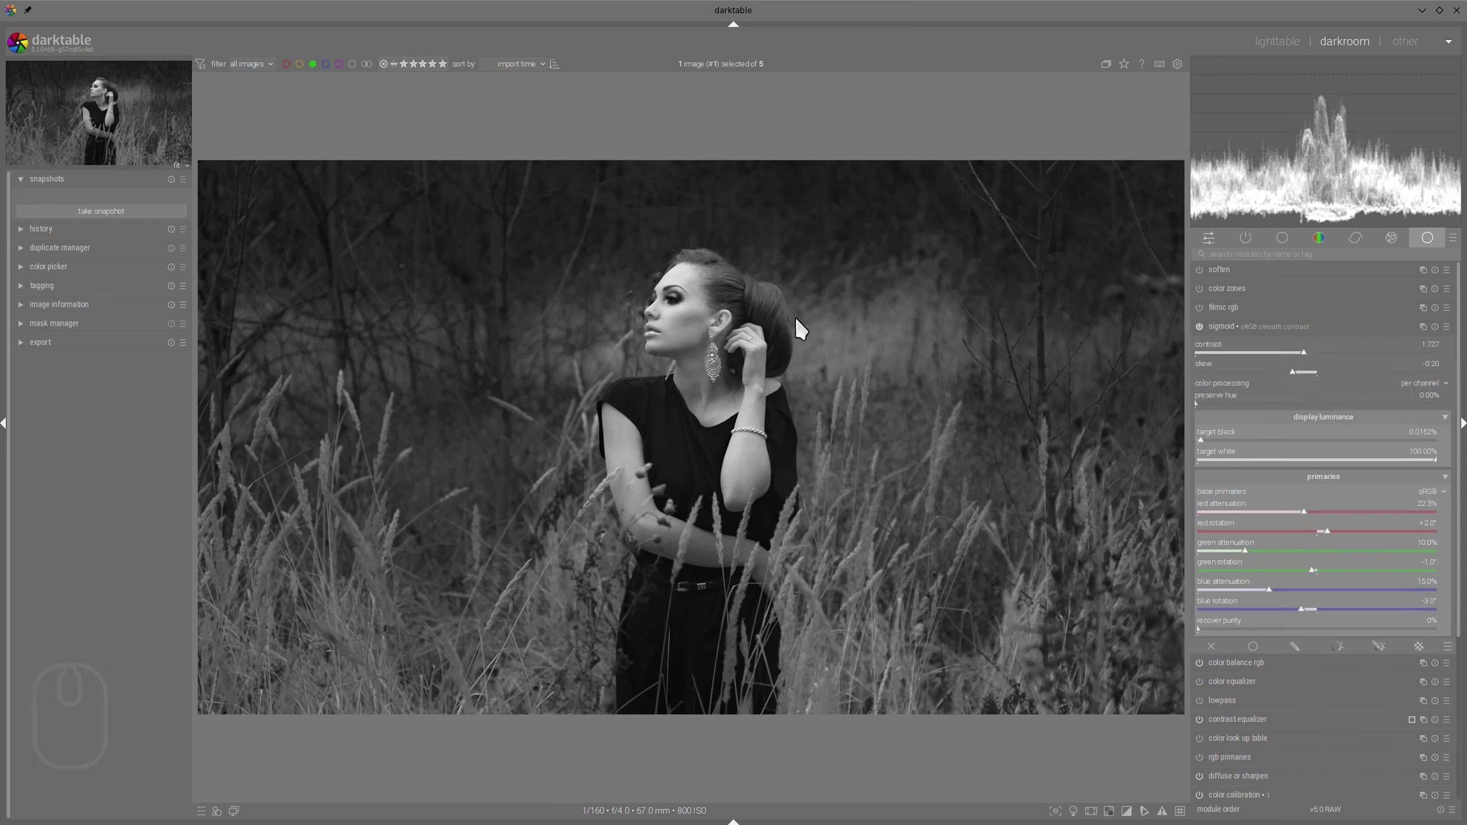
left_click_drag(1439, 471, 1451, 471)
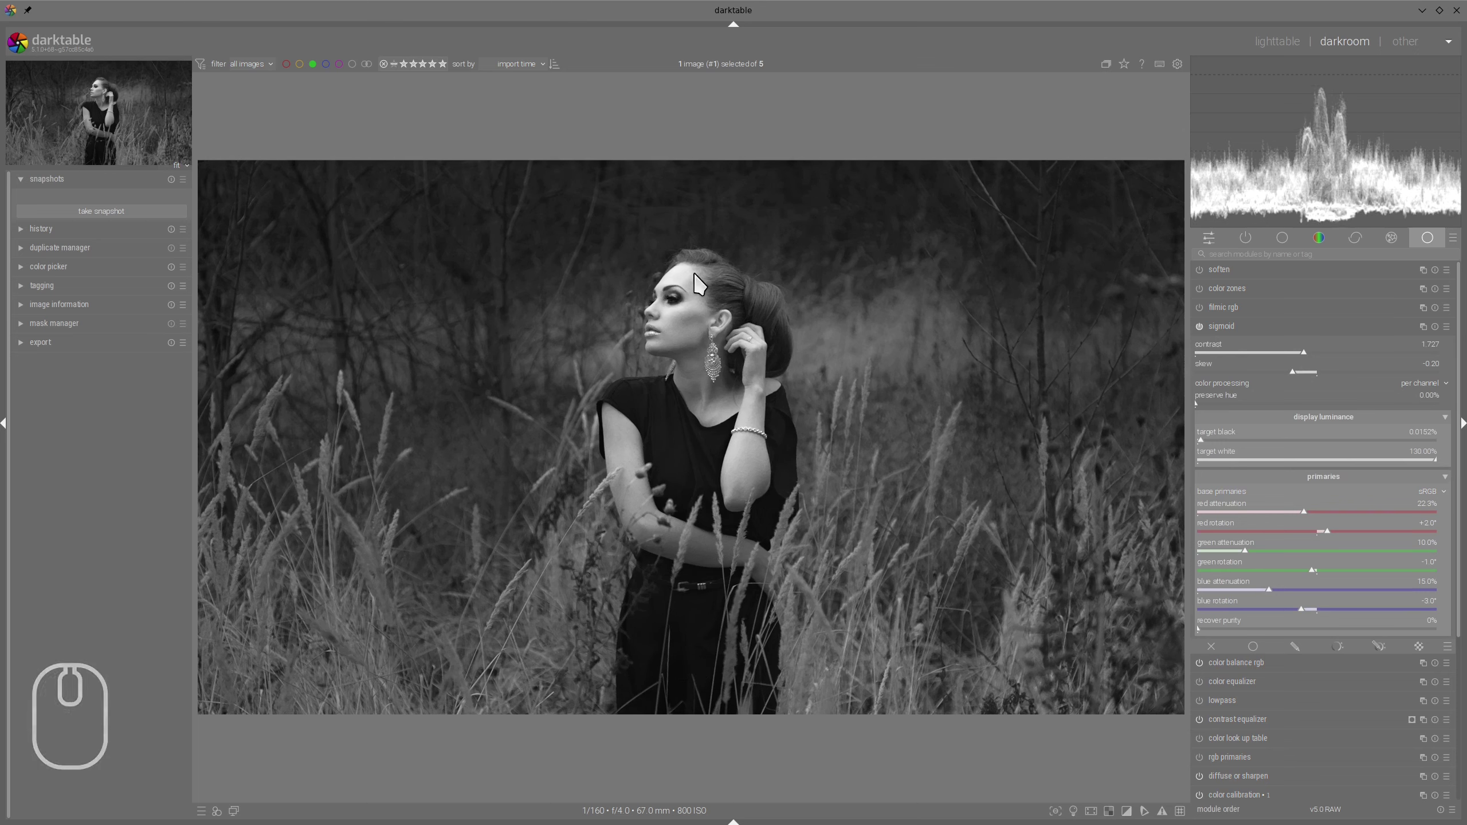
left_click(1235, 326)
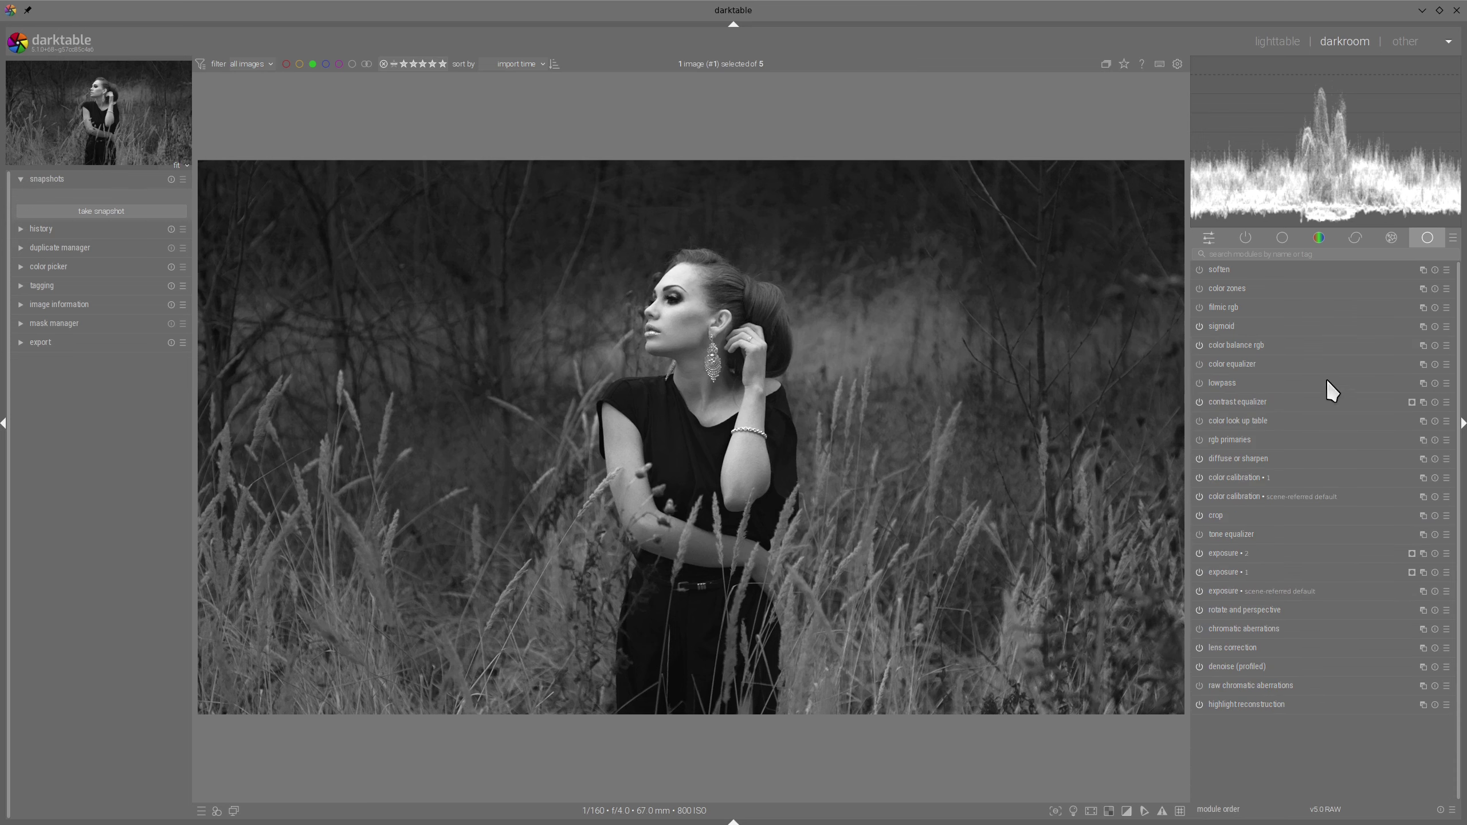
left_click(1074, 811)
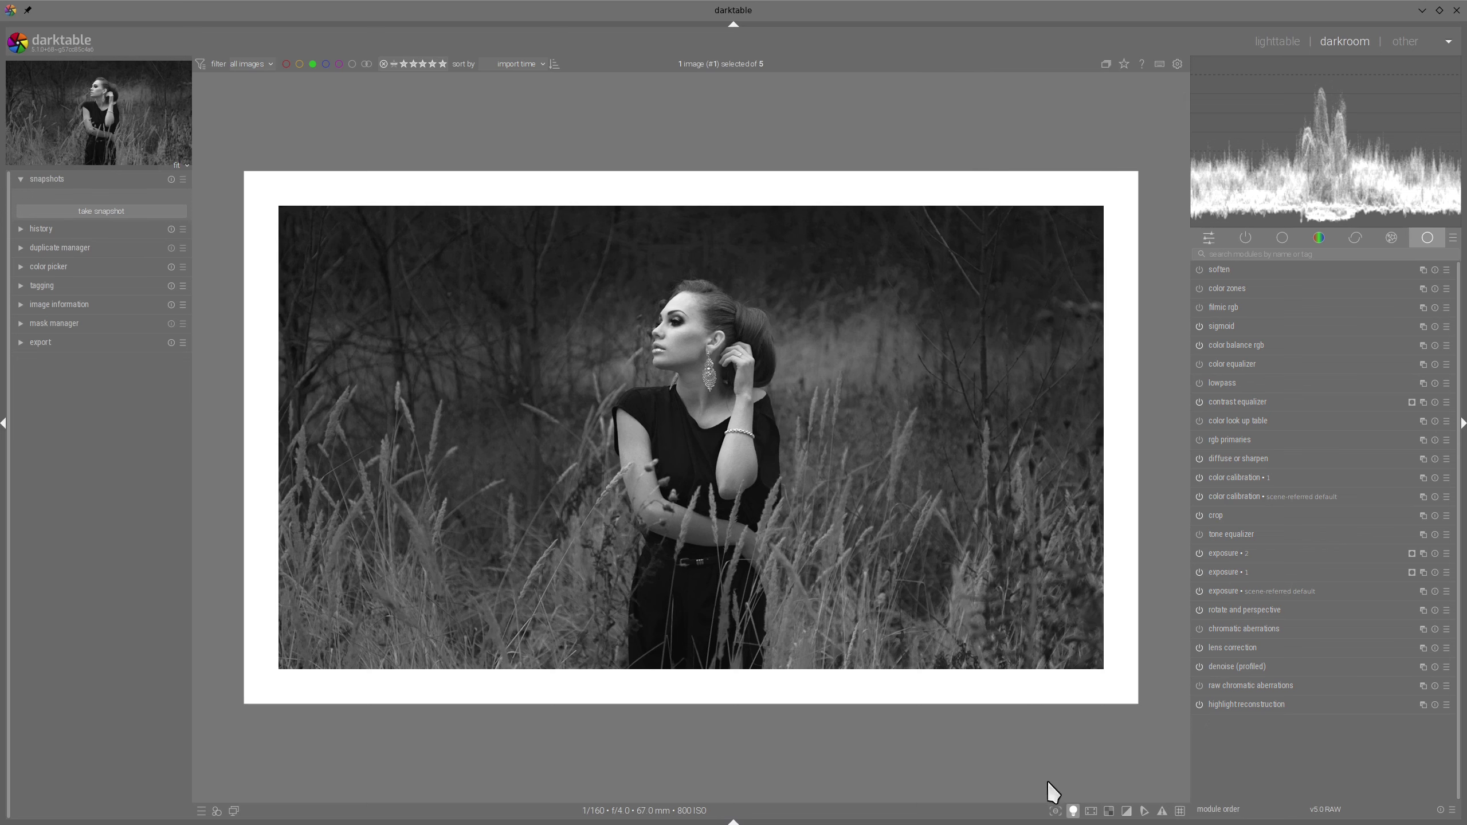
left_click(1073, 811)
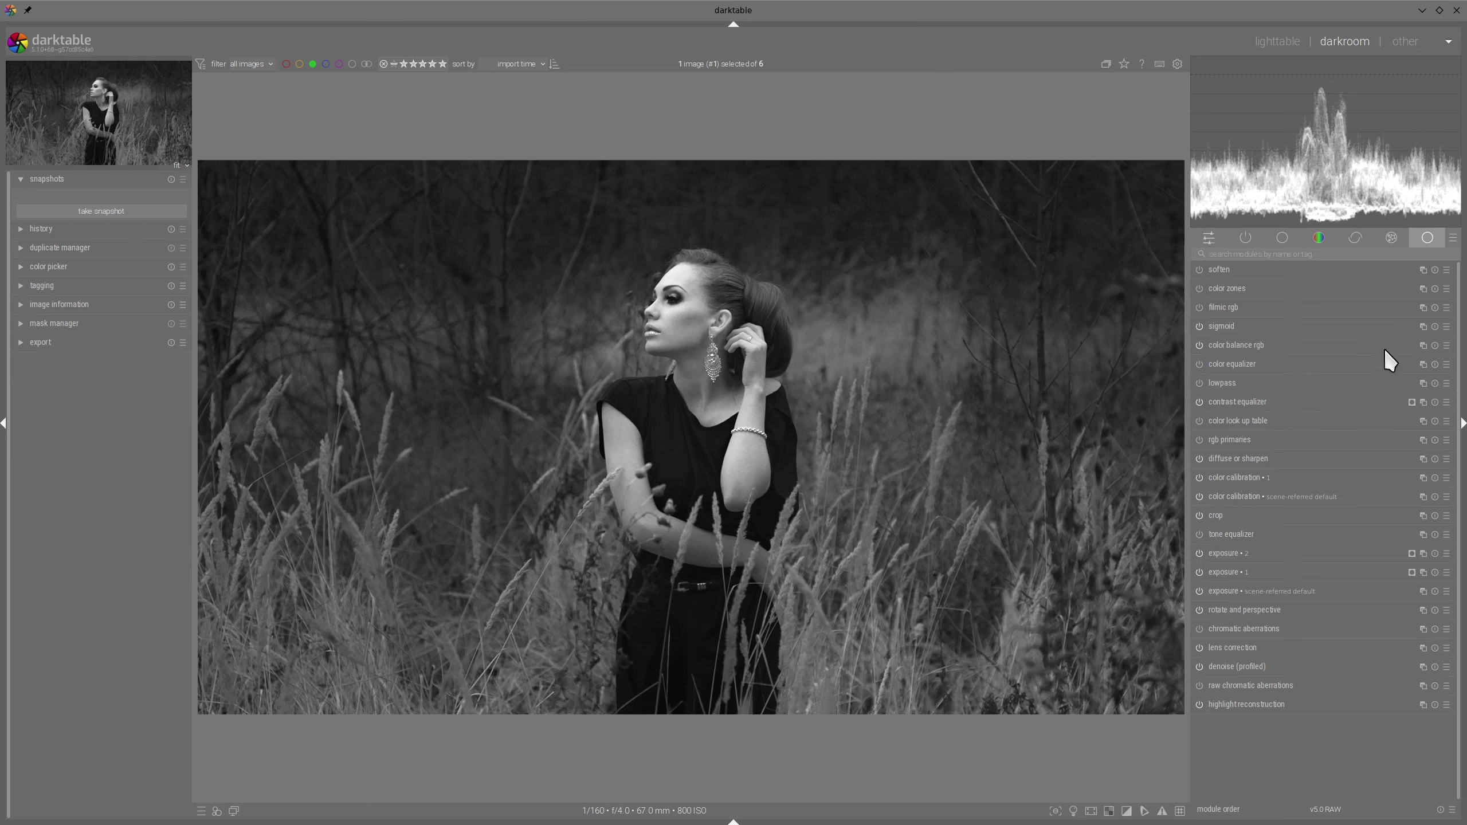
Create a new color balance rgb instance and tint the shadows lift with hue 32.96° and chroma 7.39%
right_click(1423, 346)
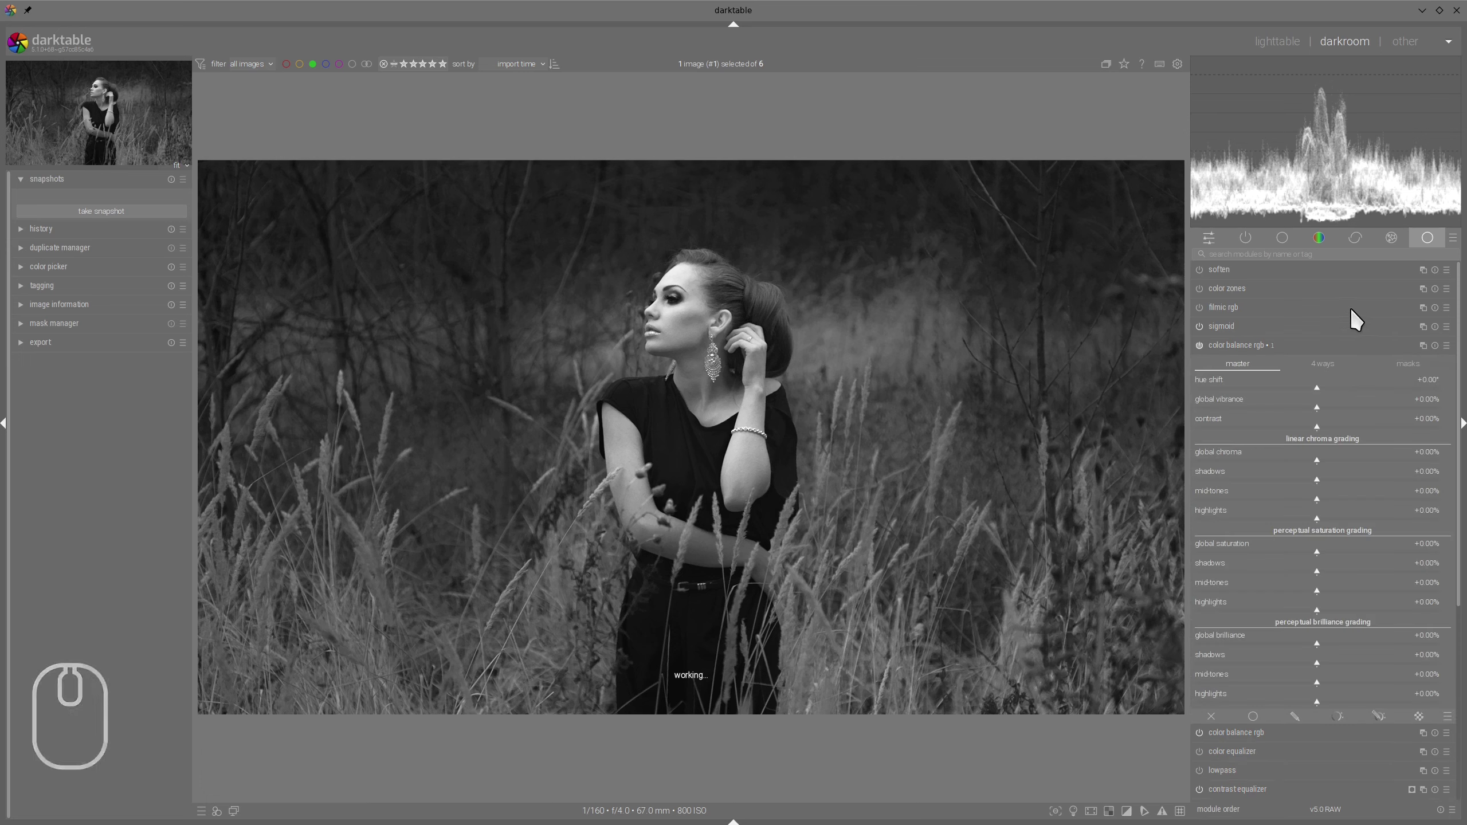
left_click(1321, 362)
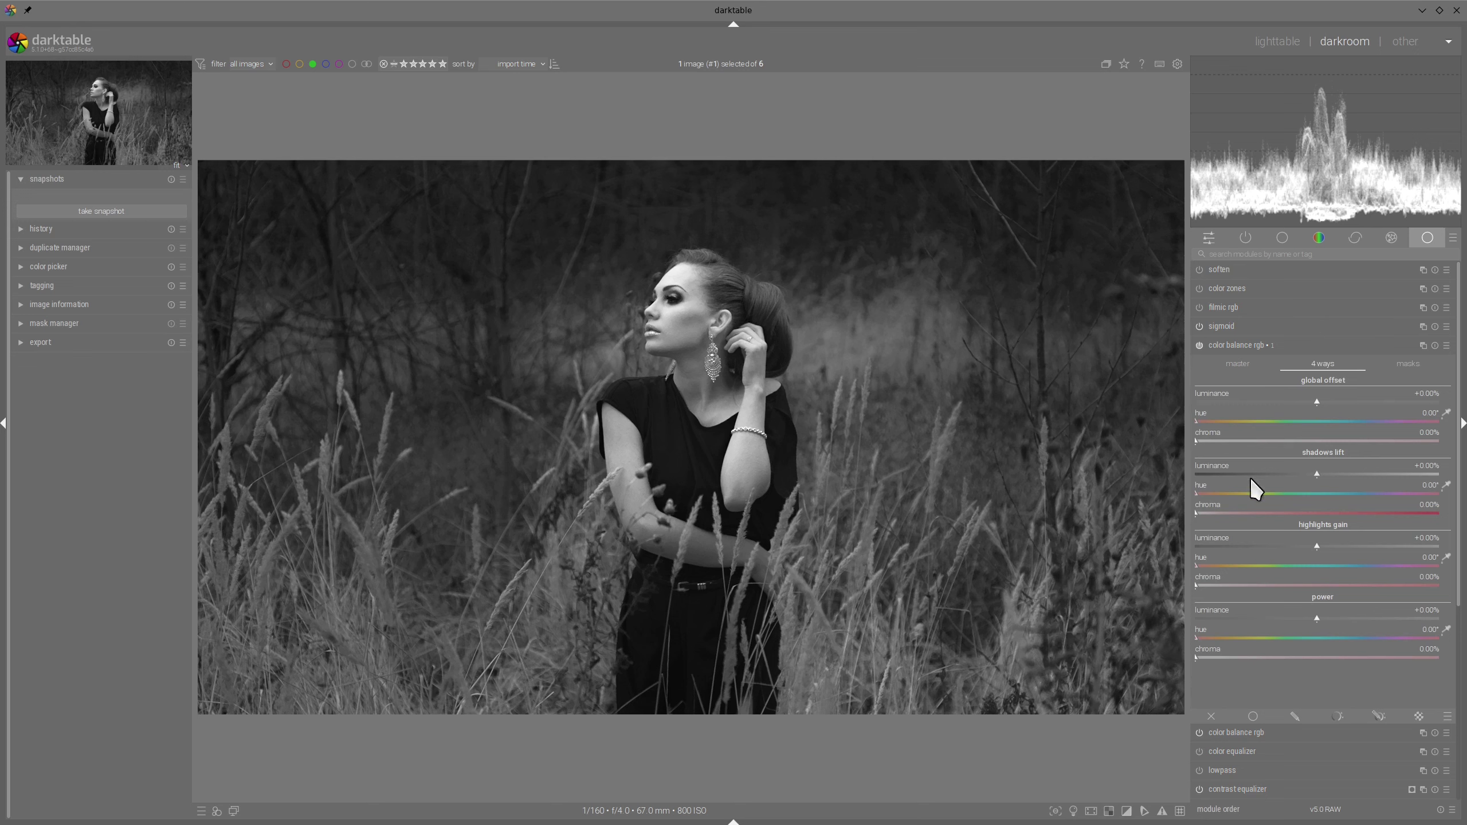
mouse_move(1197, 493)
left_mouse_down()
mouse_move(1247, 519)
mouse_move(1211, 493)
left_mouse_up()
left_click(1212, 493)
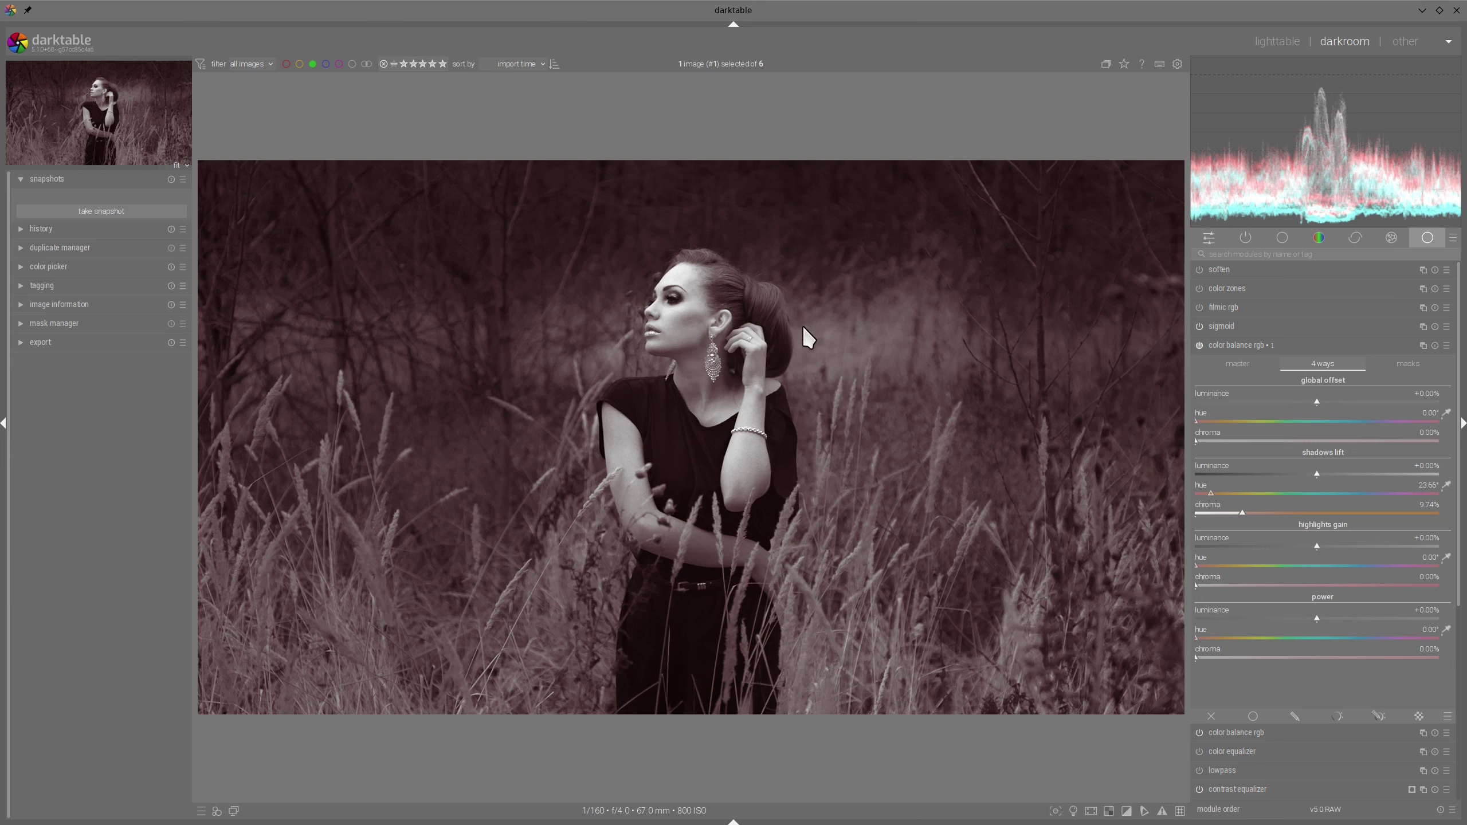
left_click_drag(1213, 494, 1219, 494)
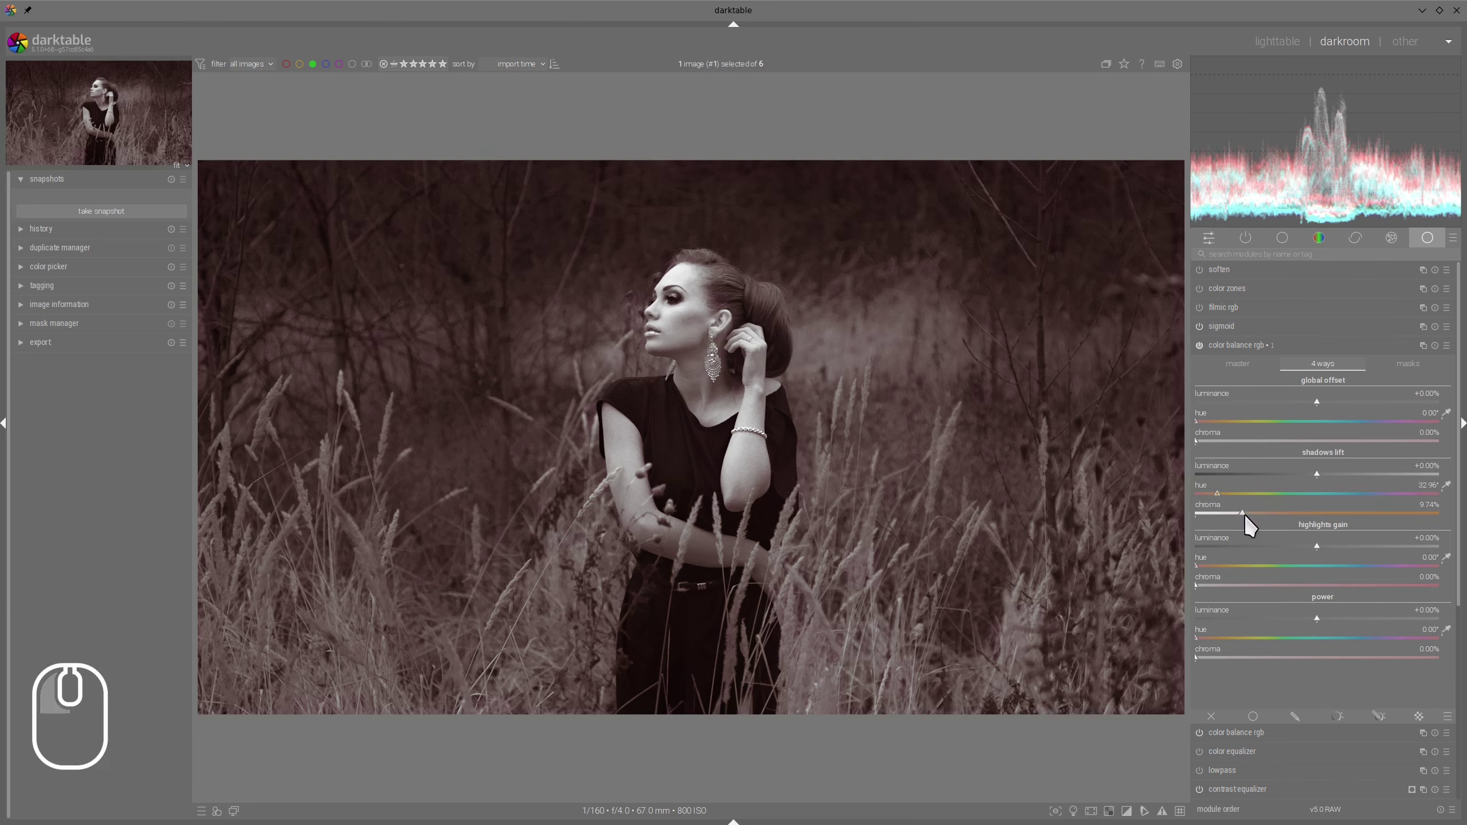
left_click_drag(1243, 511, 1227, 500)
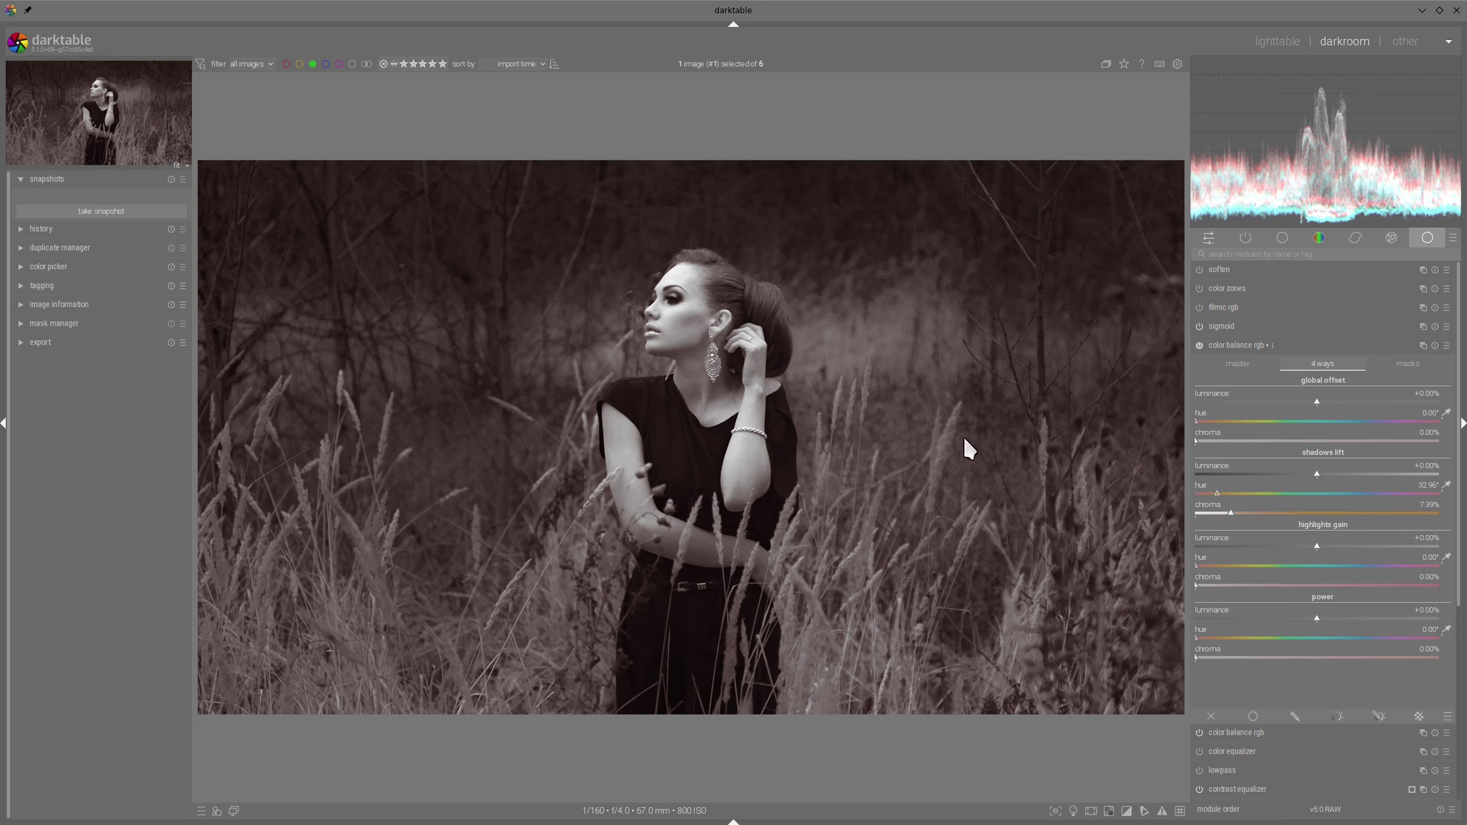
Set the highlights gain to hue 77.75° and chroma 3.76%, and compare the photo without and with the toning
left_click_drag(1218, 567, 1243, 566)
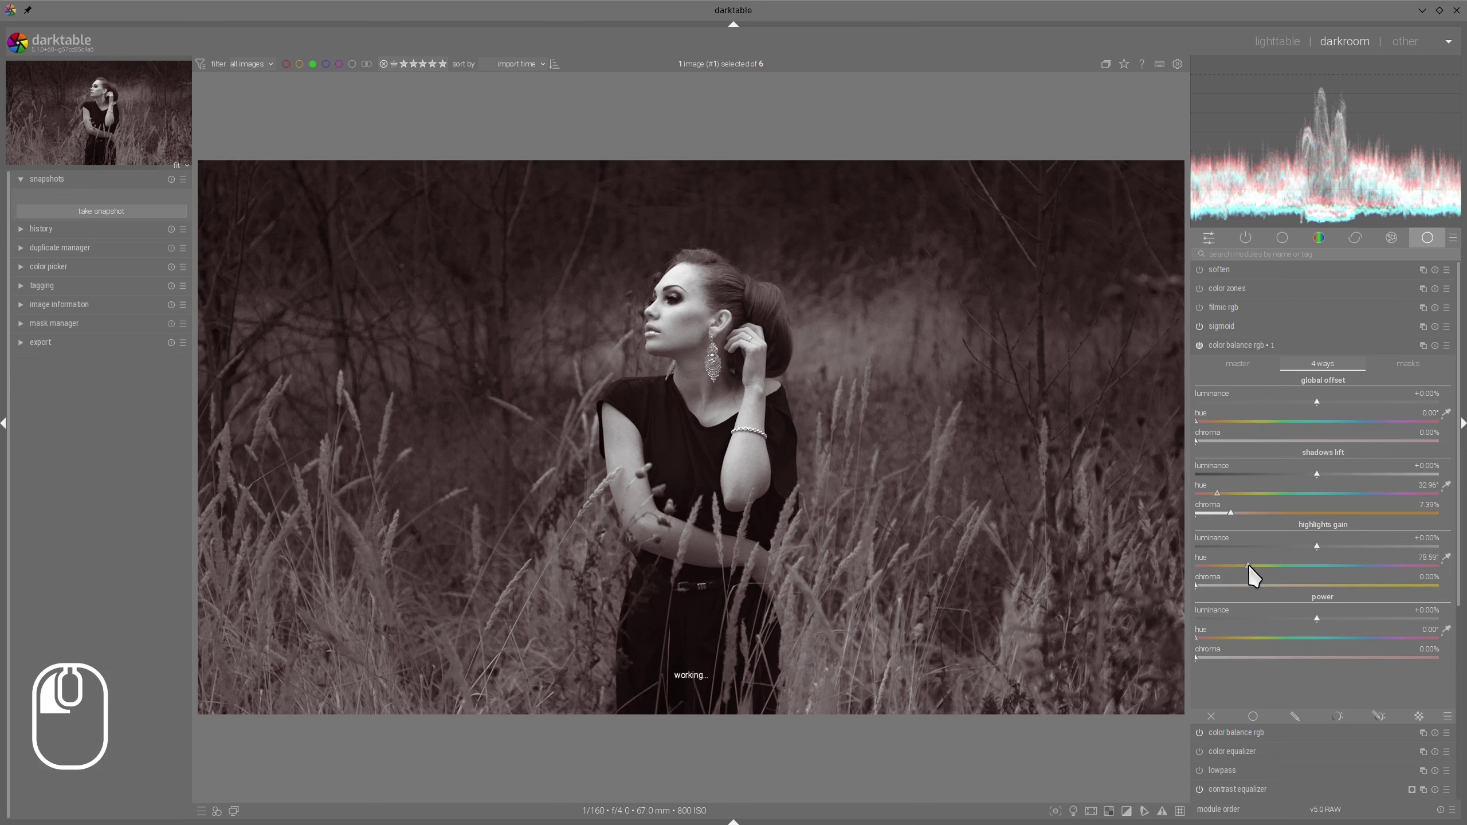
left_click_drag(1248, 564, 1247, 565)
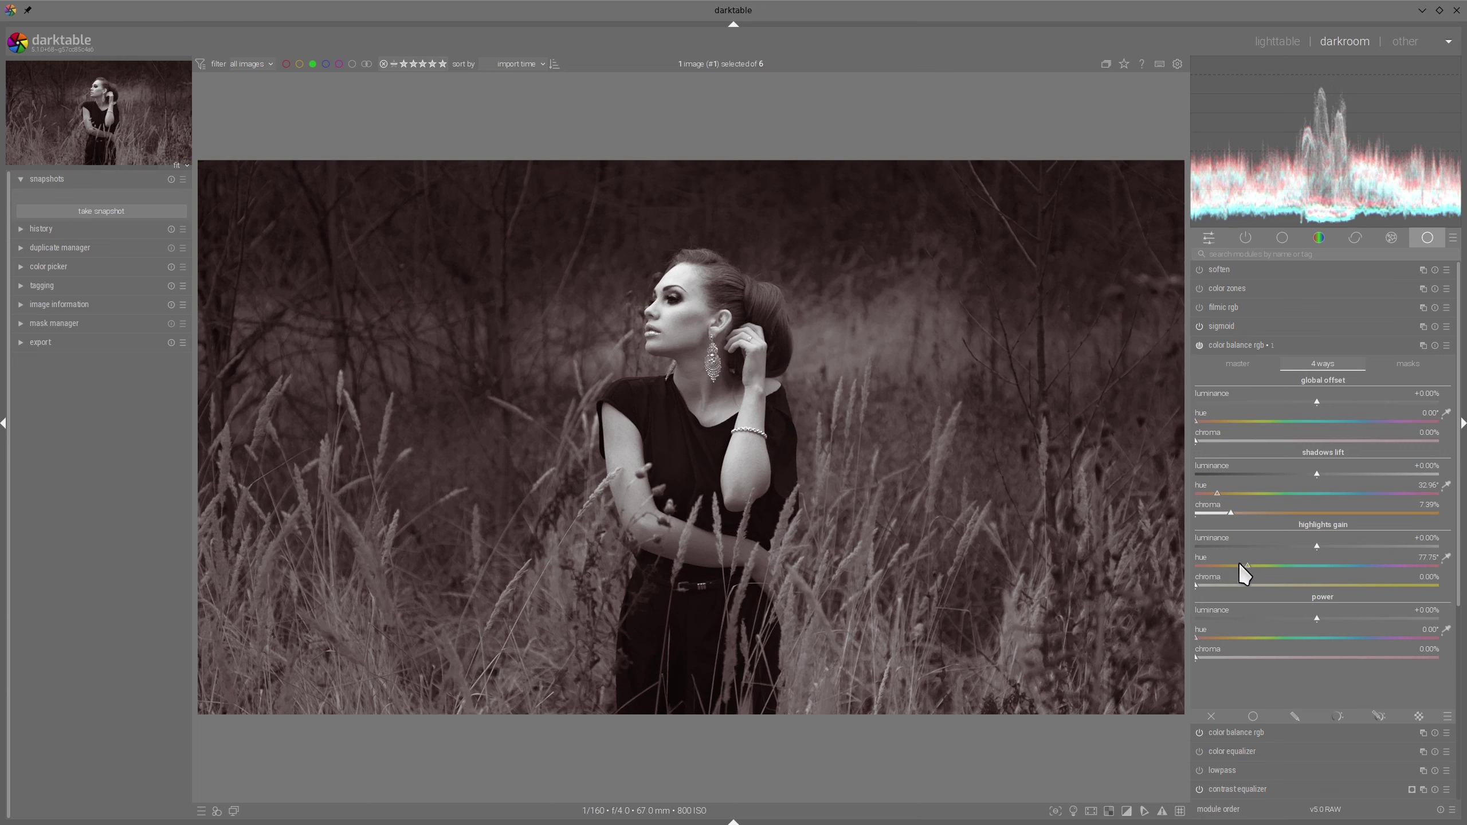
mouse_move(1205, 586)
left_mouse_down()
mouse_move(1247, 584)
mouse_move(1228, 580)
left_mouse_up()
left_click(1199, 345)
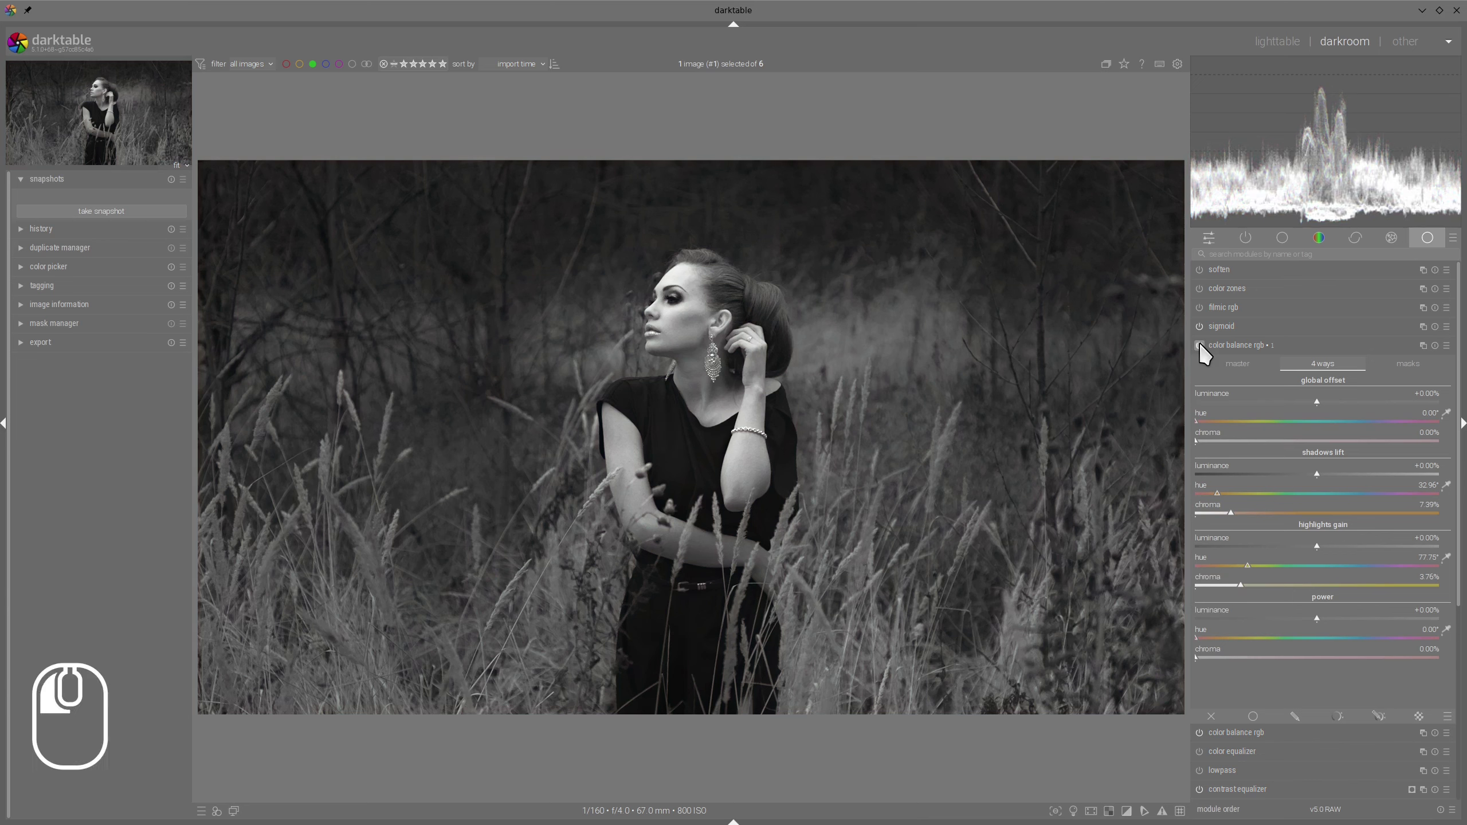
left_click(1199, 345)
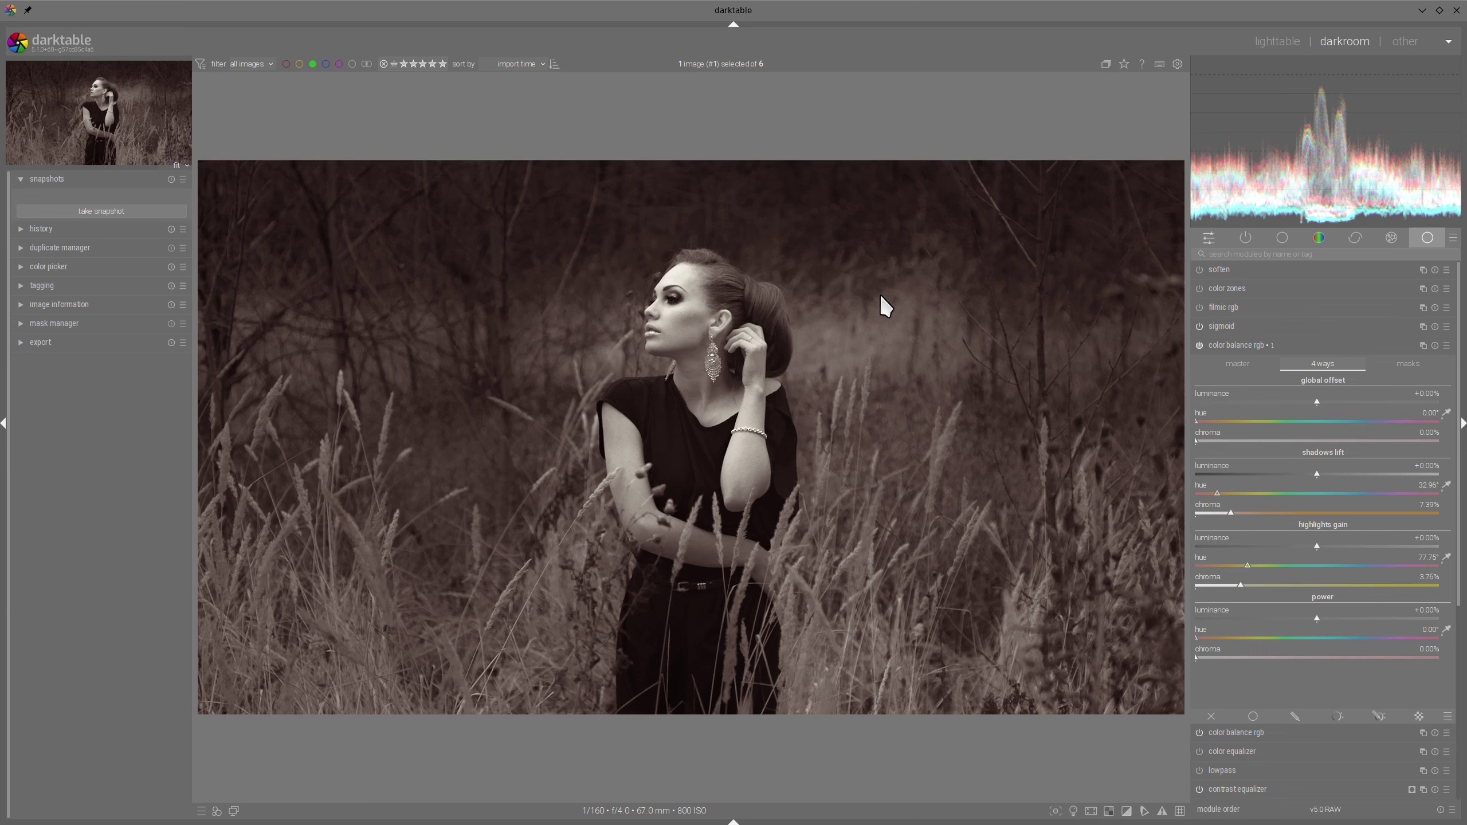
Examine the linear chroma grading controls of the new color balance rgb instance alongside its 4 ways color settings
left_click(1220, 362)
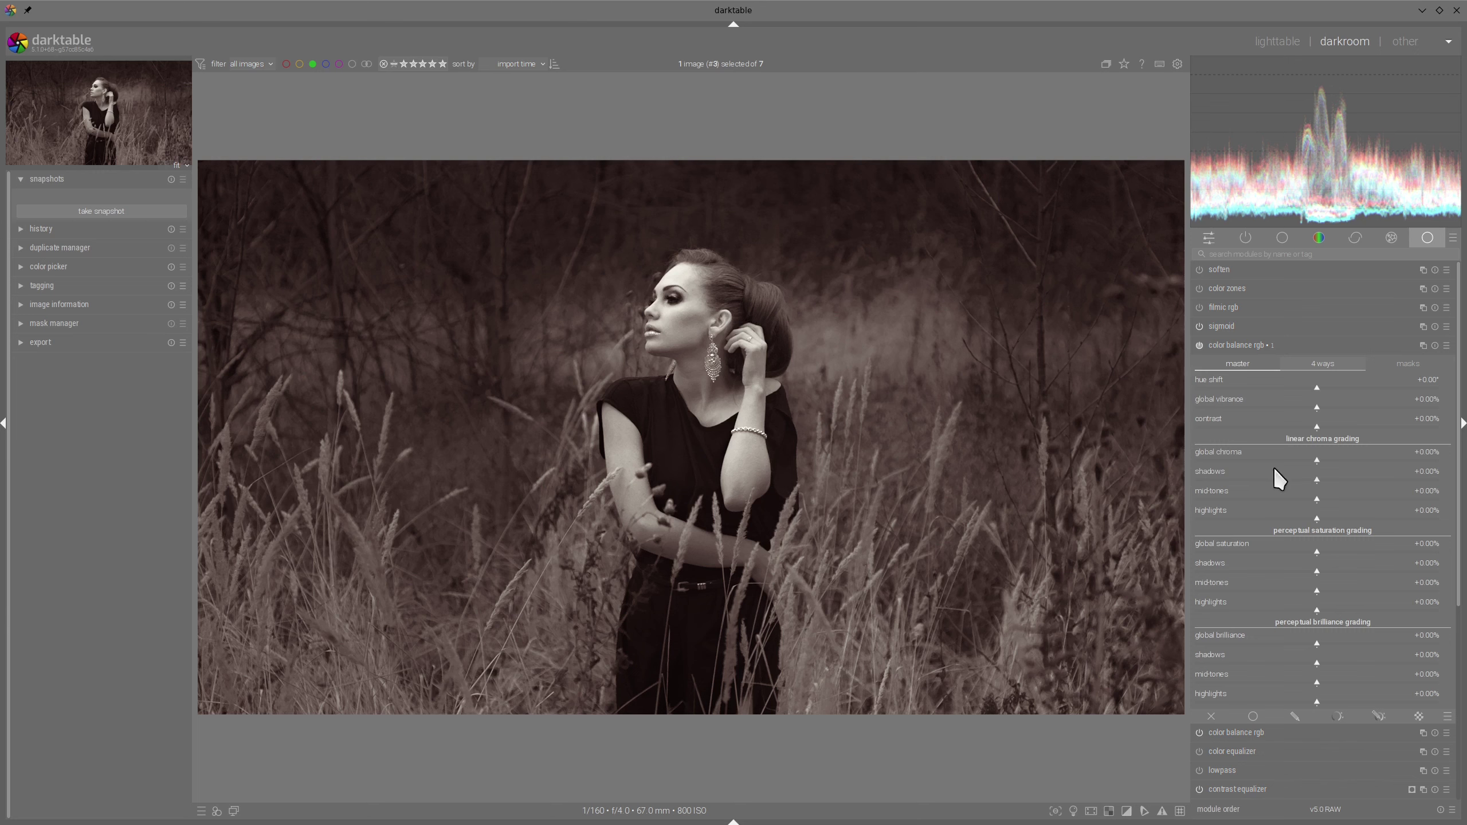
mouse_move(1319, 479)
left_mouse_down()
mouse_move(1219, 483)
mouse_move(1411, 481)
mouse_move(1245, 482)
mouse_move(1385, 481)
mouse_move(1317, 484)
left_mouse_up()
mouse_move(1176, 429)
left_mouse_down()
mouse_move(1418, 442)
mouse_move(1461, 499)
mouse_move(1422, 521)
mouse_move(1273, 516)
left_mouse_up()
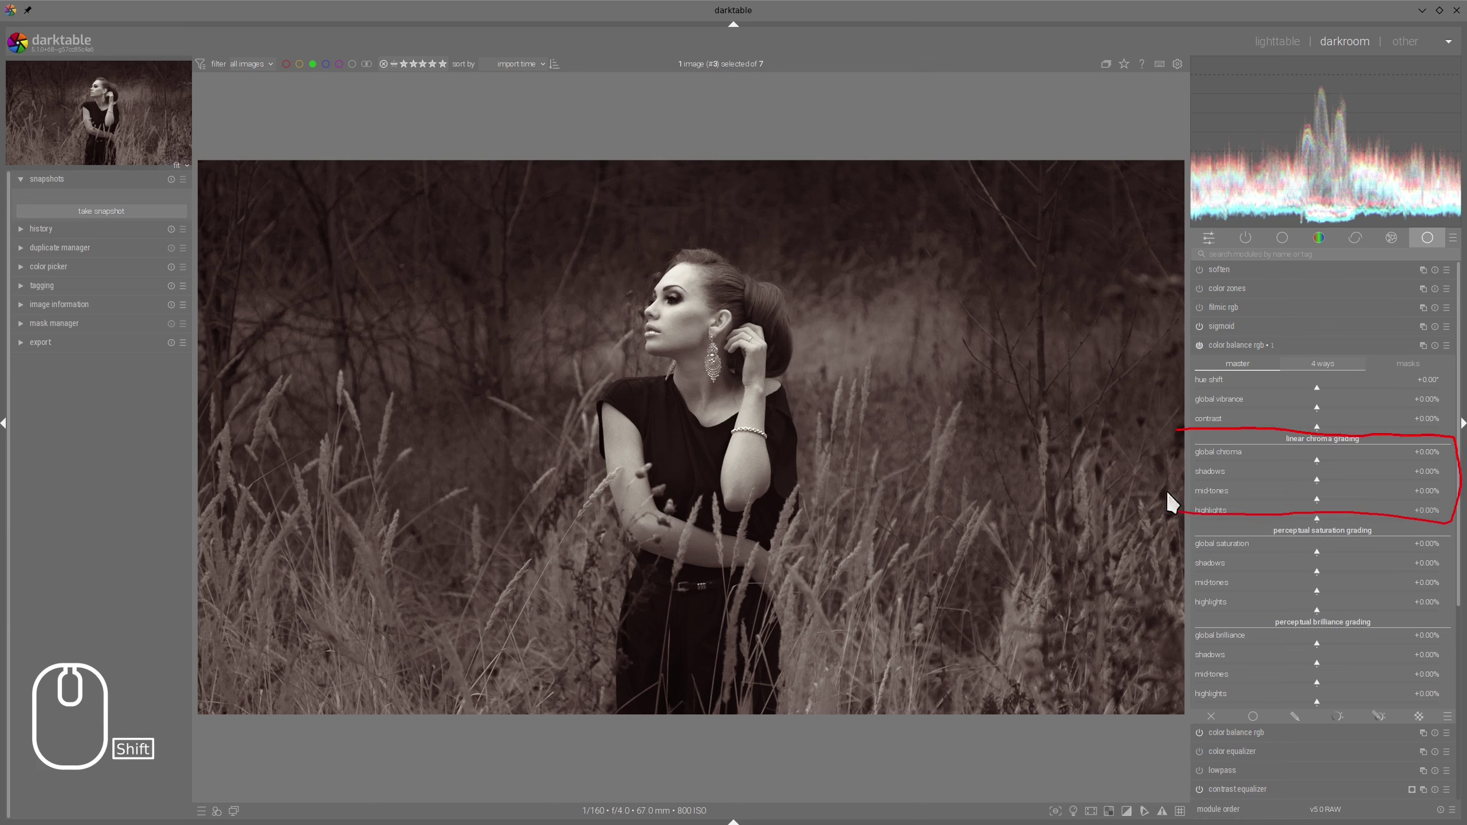
left_click_drag(1168, 494, 1179, 431)
left_click_drag(1292, 414, 1320, 370)
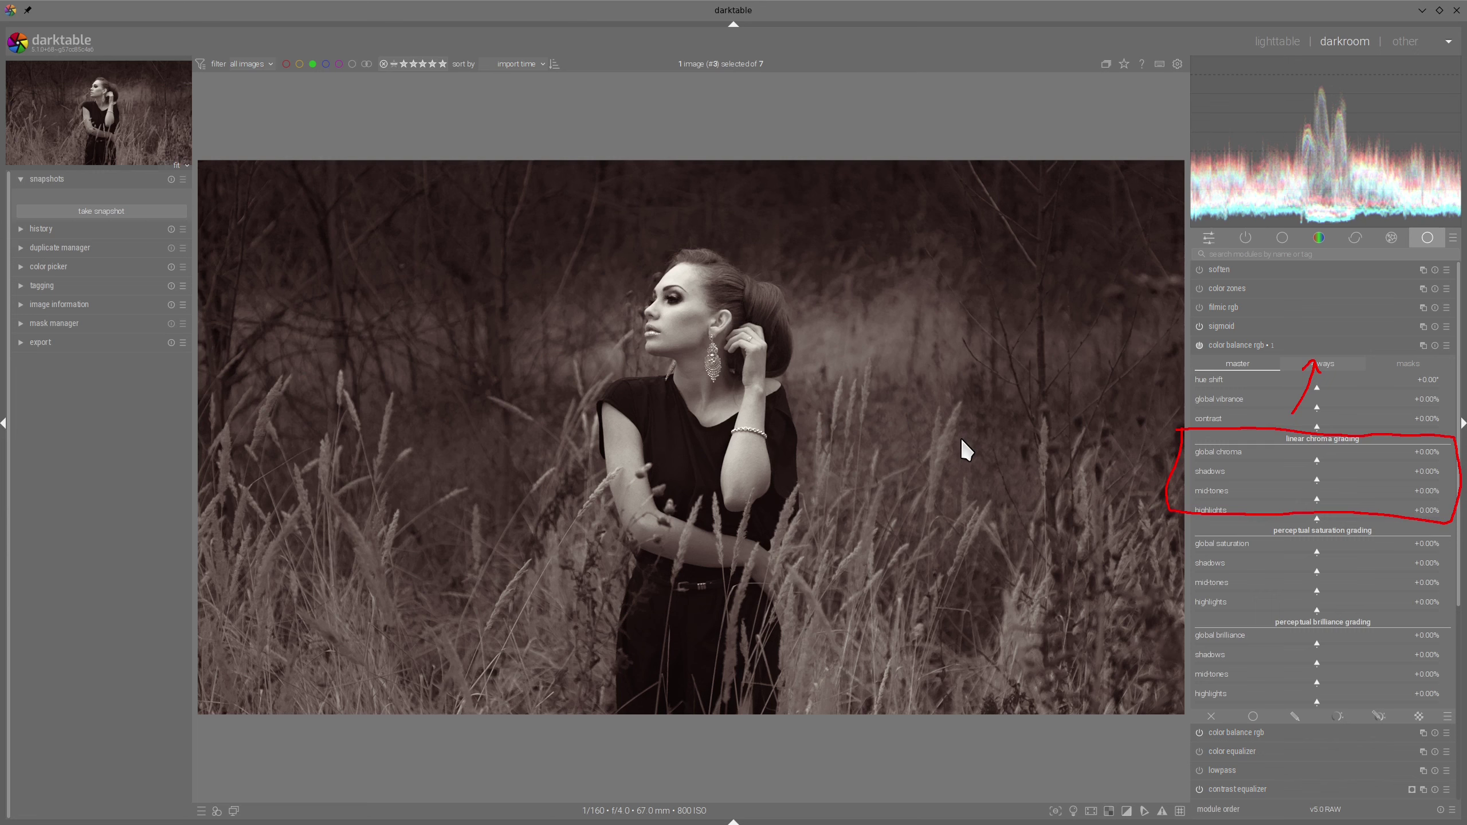
key("alt+F11")
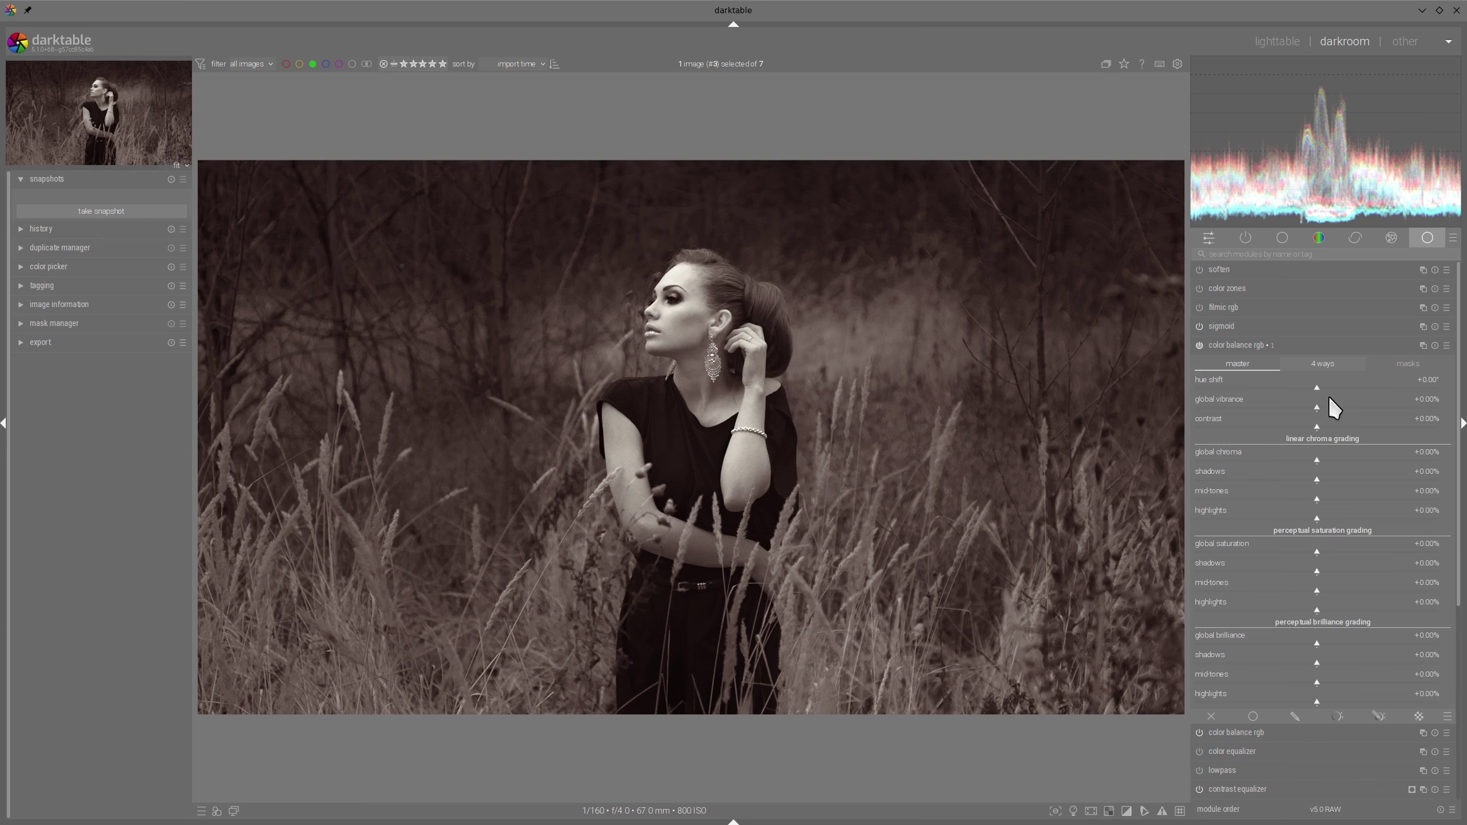
left_click(1324, 362)
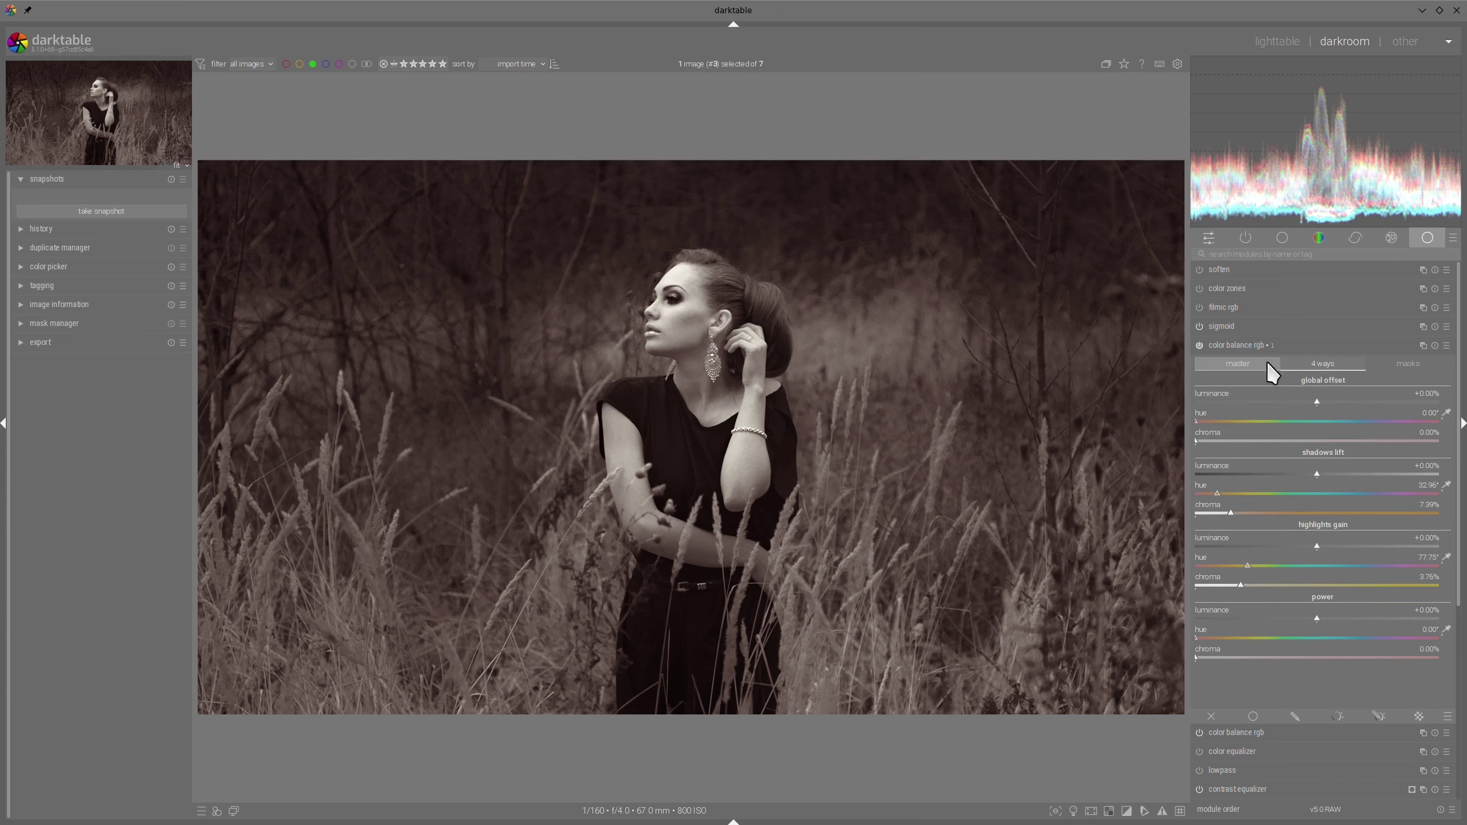
left_click(1243, 362)
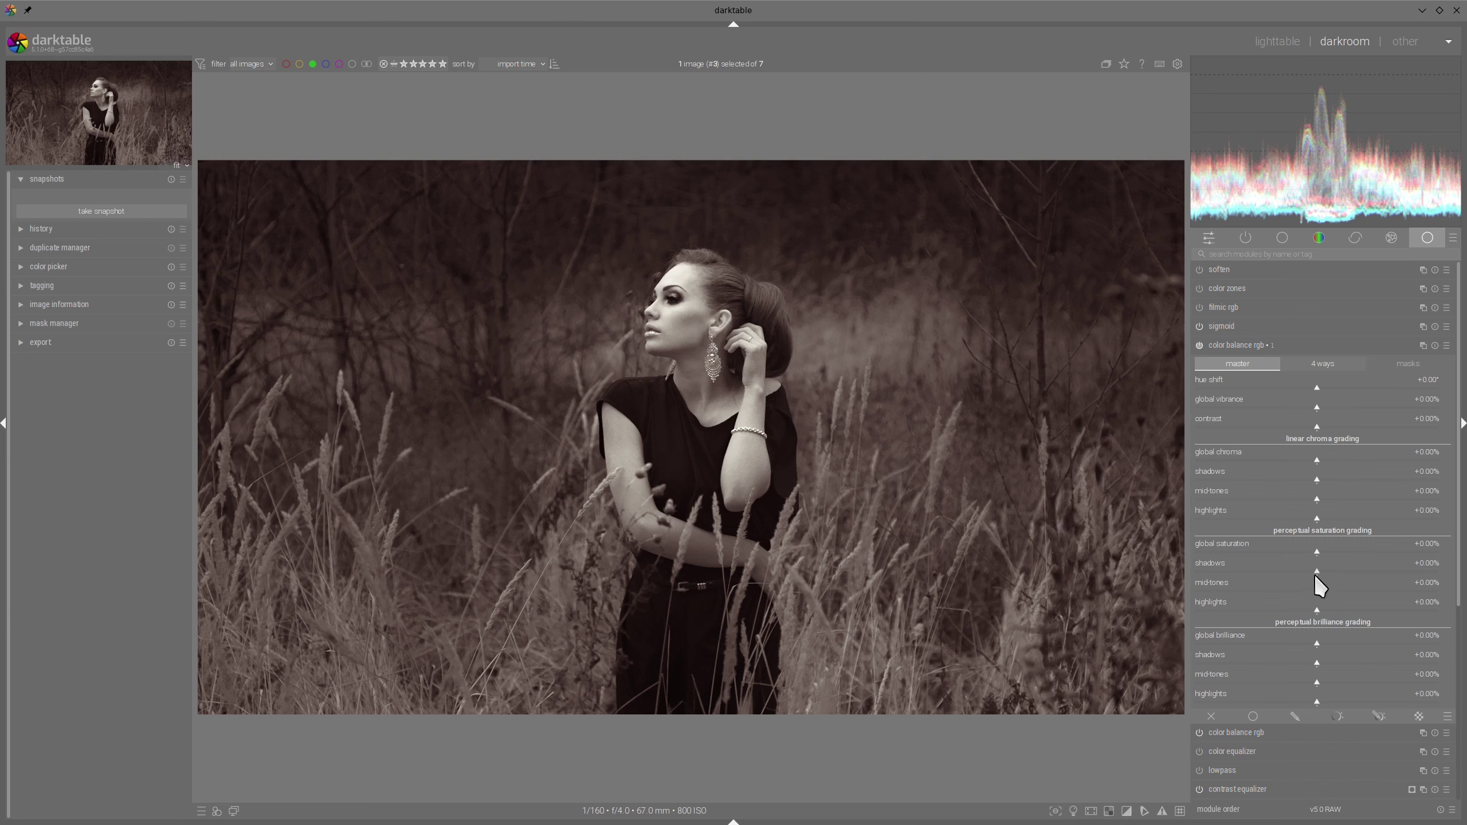
Set shadows perceptual saturation to +35.68%, mask middle-gray fulcrum to 20.19%, shadows fall-off to 21.83% and highlights fall-off to 58.45%
left_click_drag(1319, 572, 1358, 574)
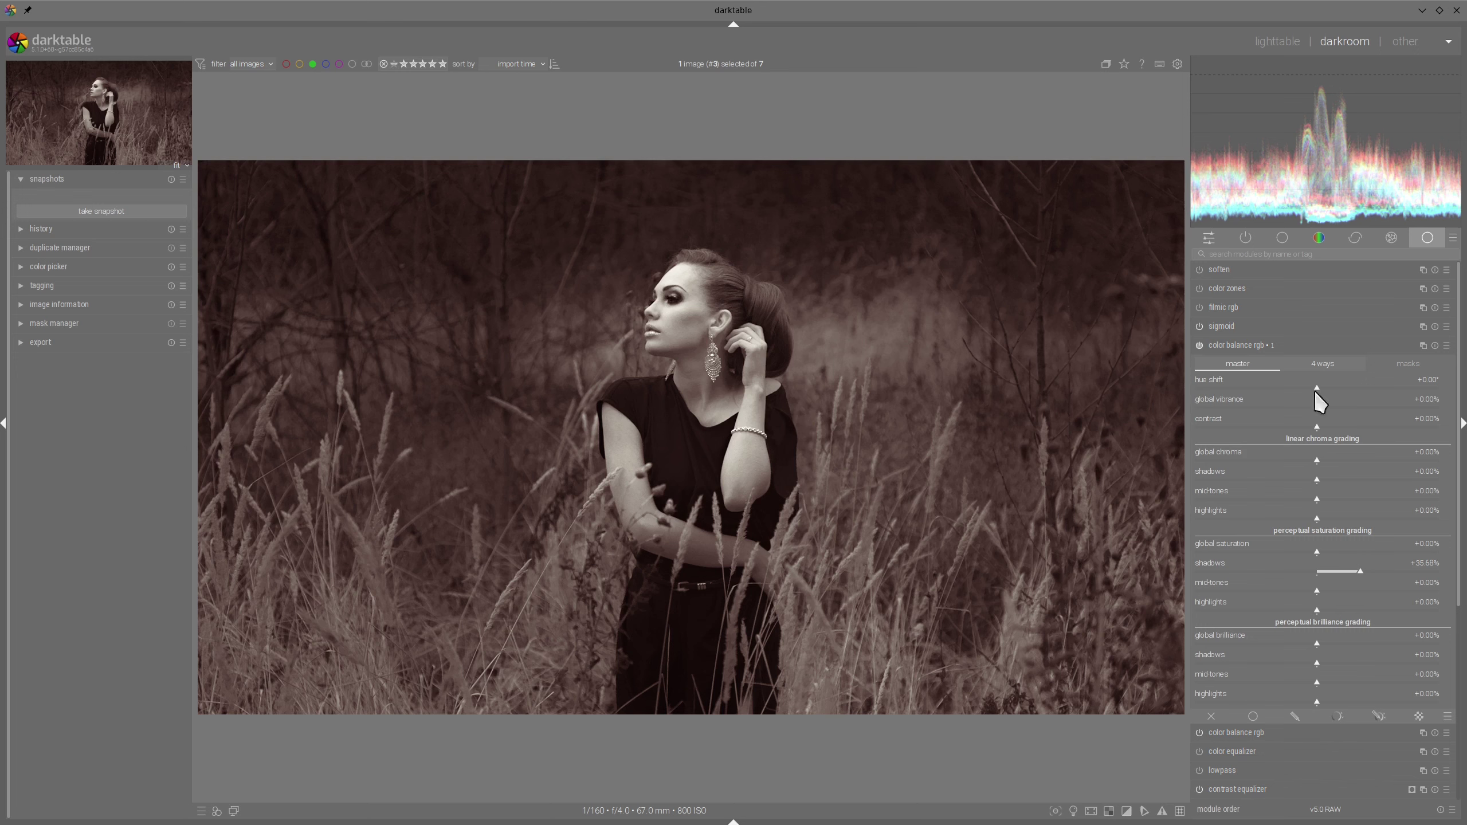
left_click(1406, 367)
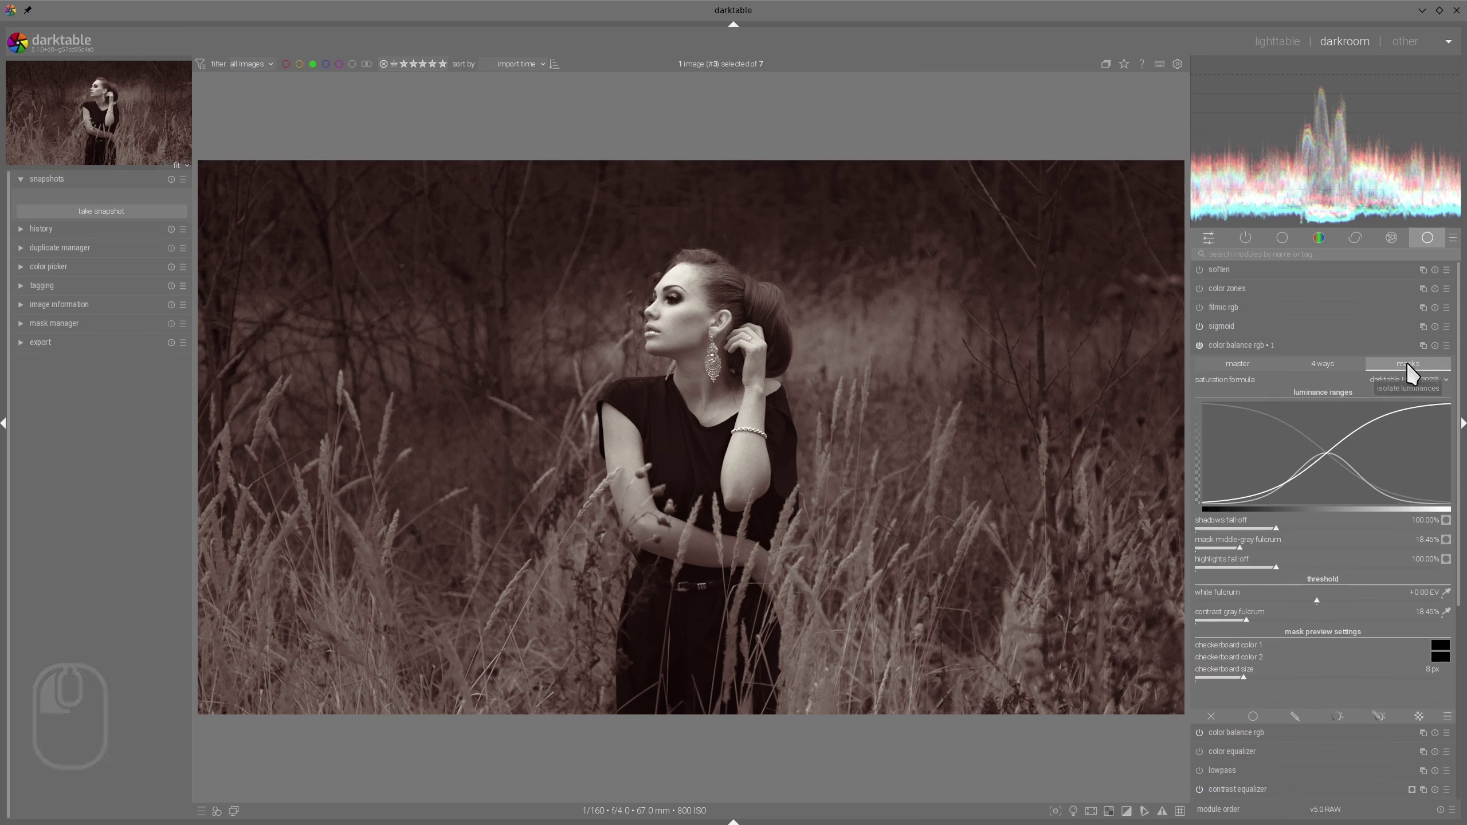
mouse_move(1238, 557)
left_mouse_down()
mouse_move(1225, 560)
mouse_move(1247, 558)
left_mouse_up()
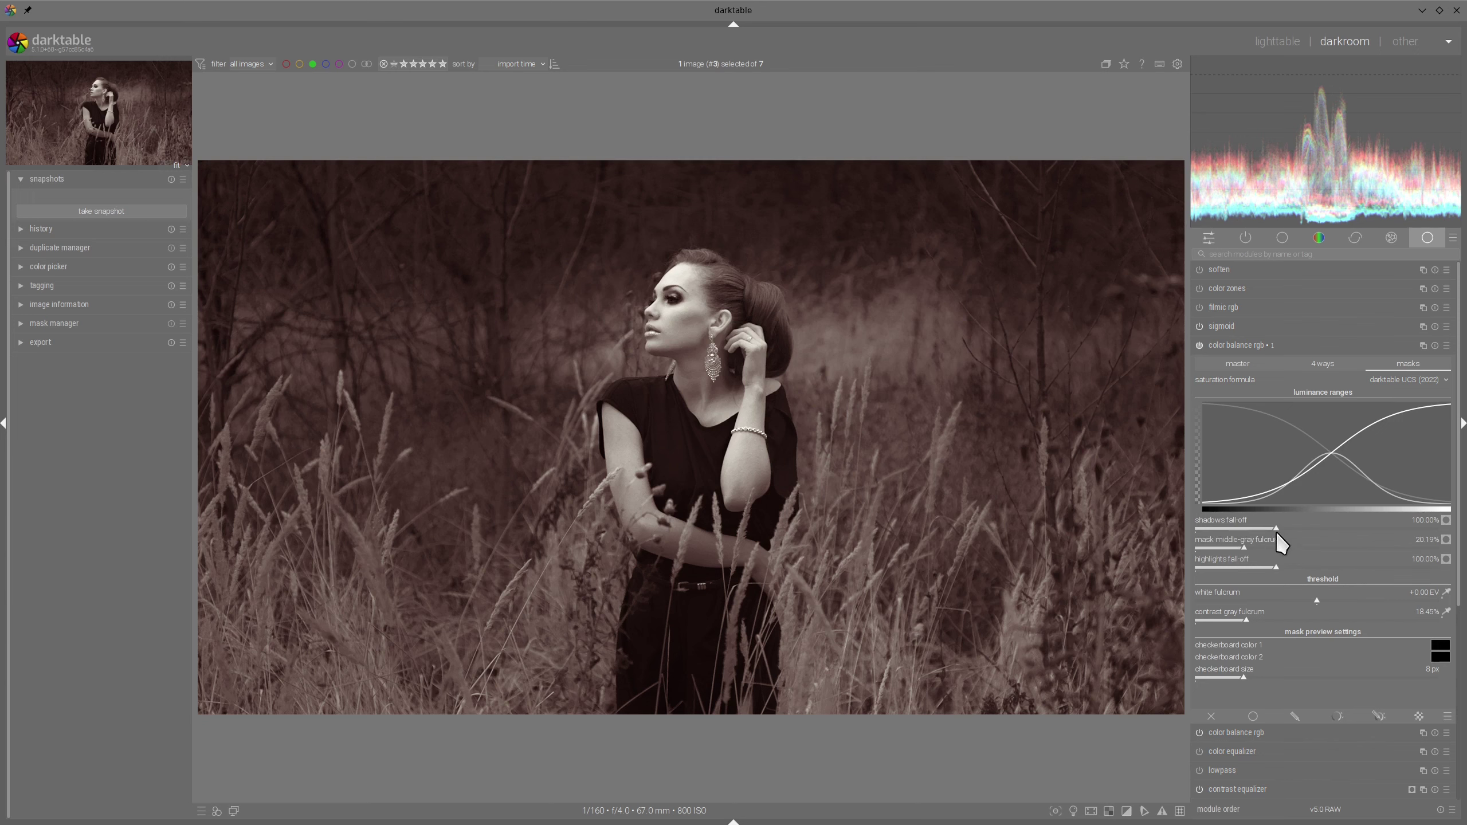
left_click_drag(1276, 528, 1242, 569)
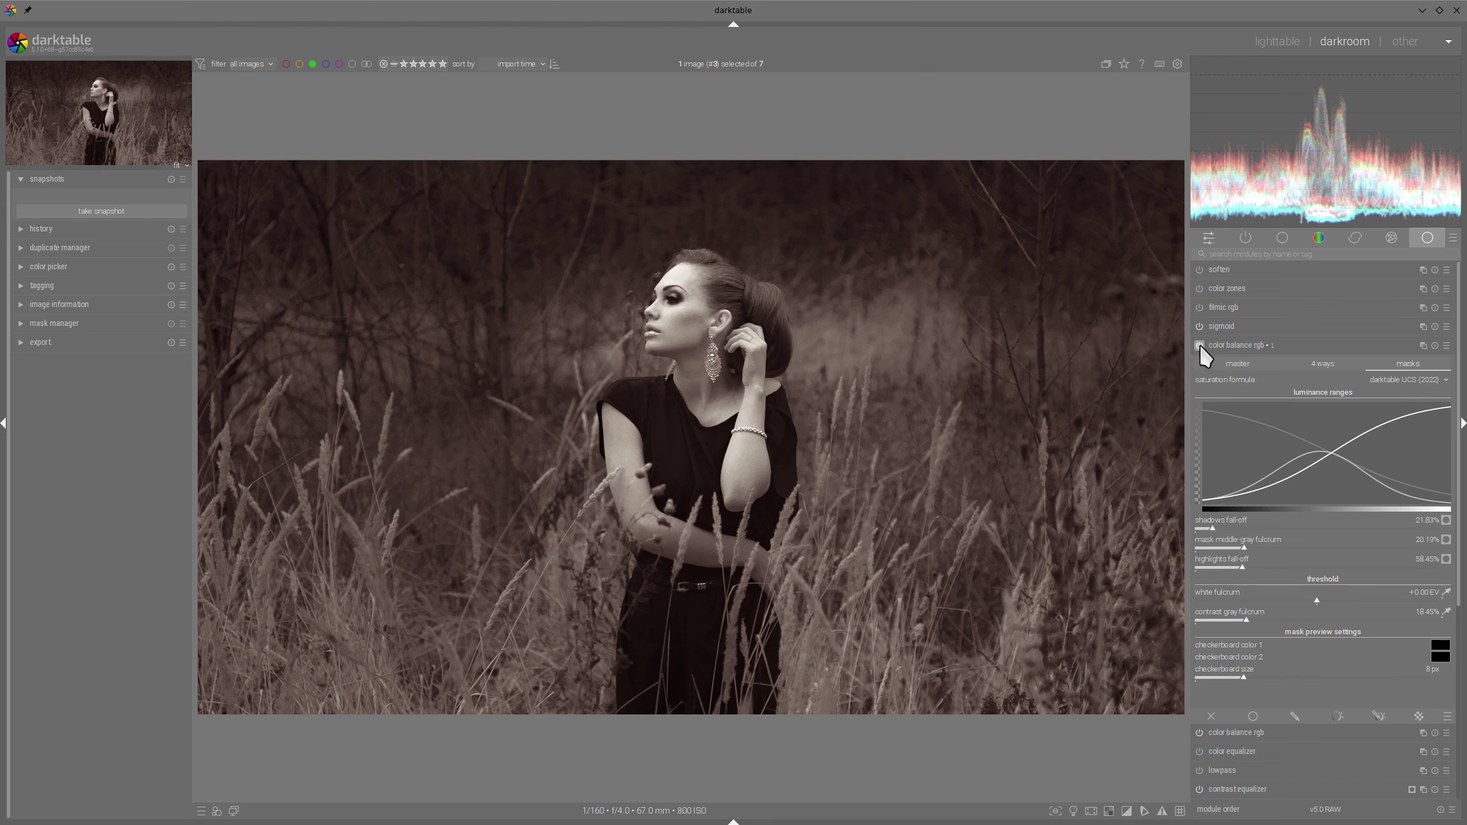
Set the toning instance's perceptual brilliance to -6.57% for shadows and +4.69% for highlights
left_click(1222, 345)
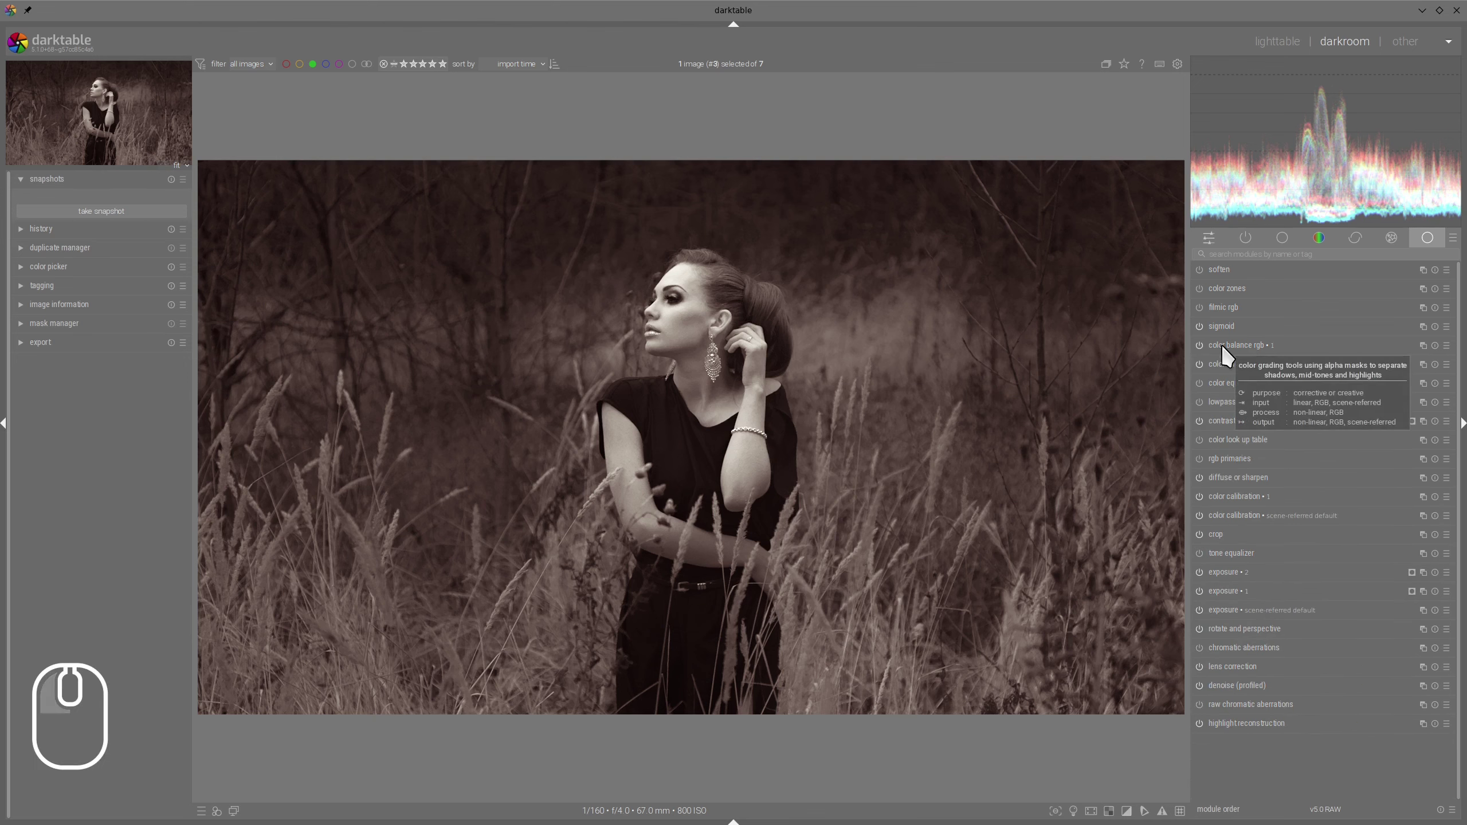
left_click(1222, 345)
left_click(1239, 365)
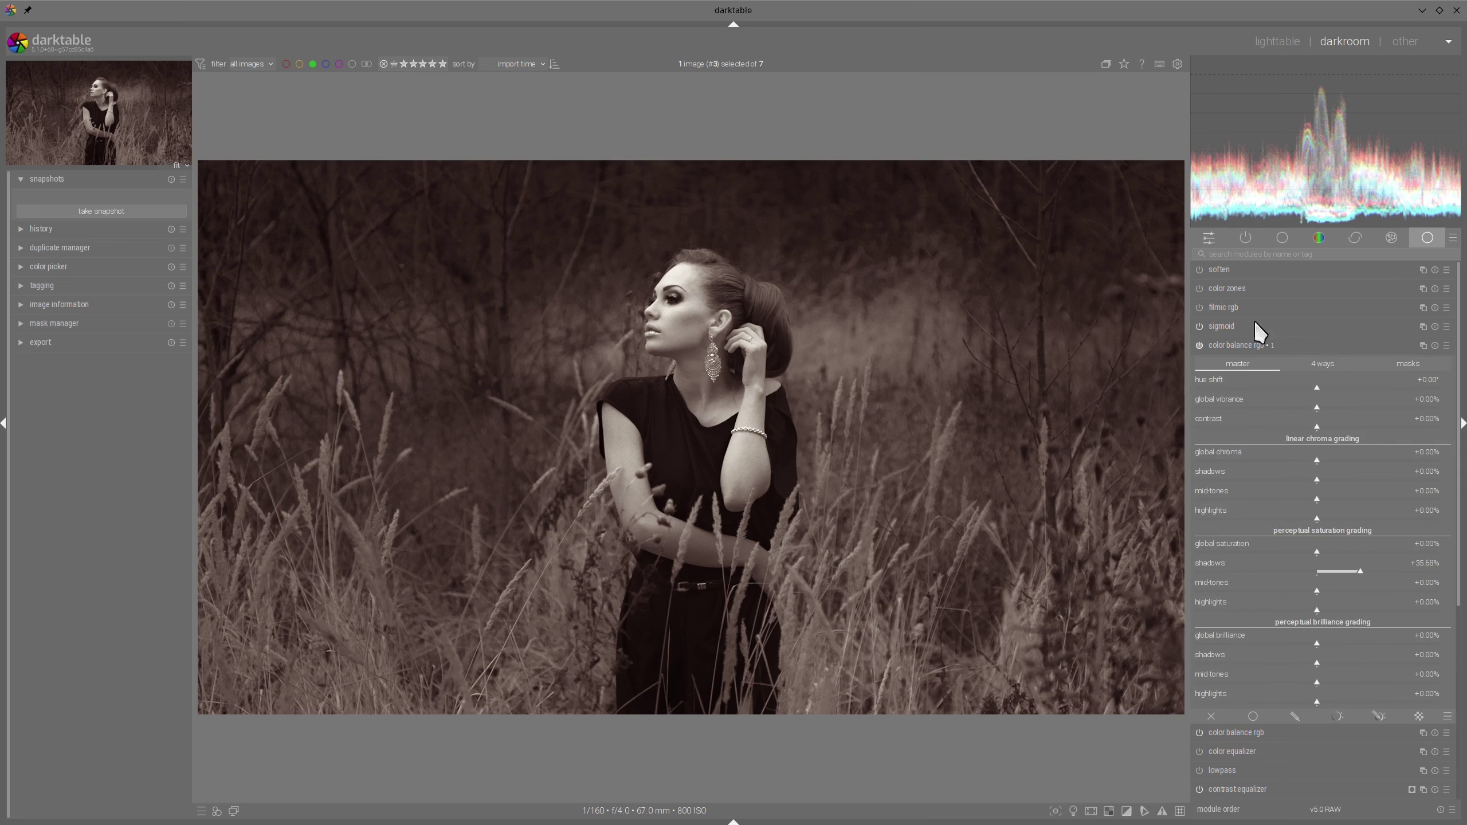
left_click(1300, 659)
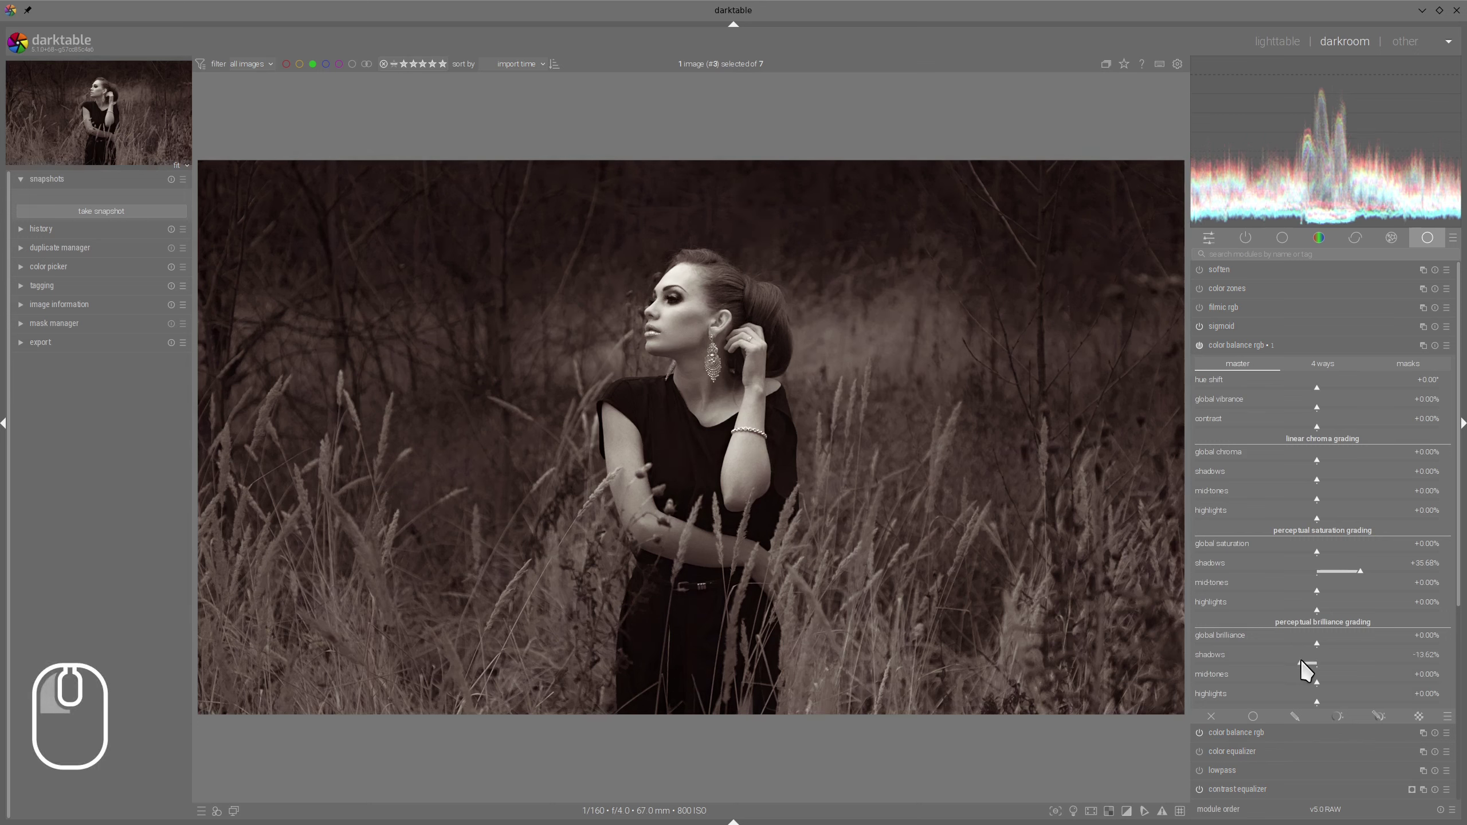
left_click_drag(1307, 660, 1318, 670)
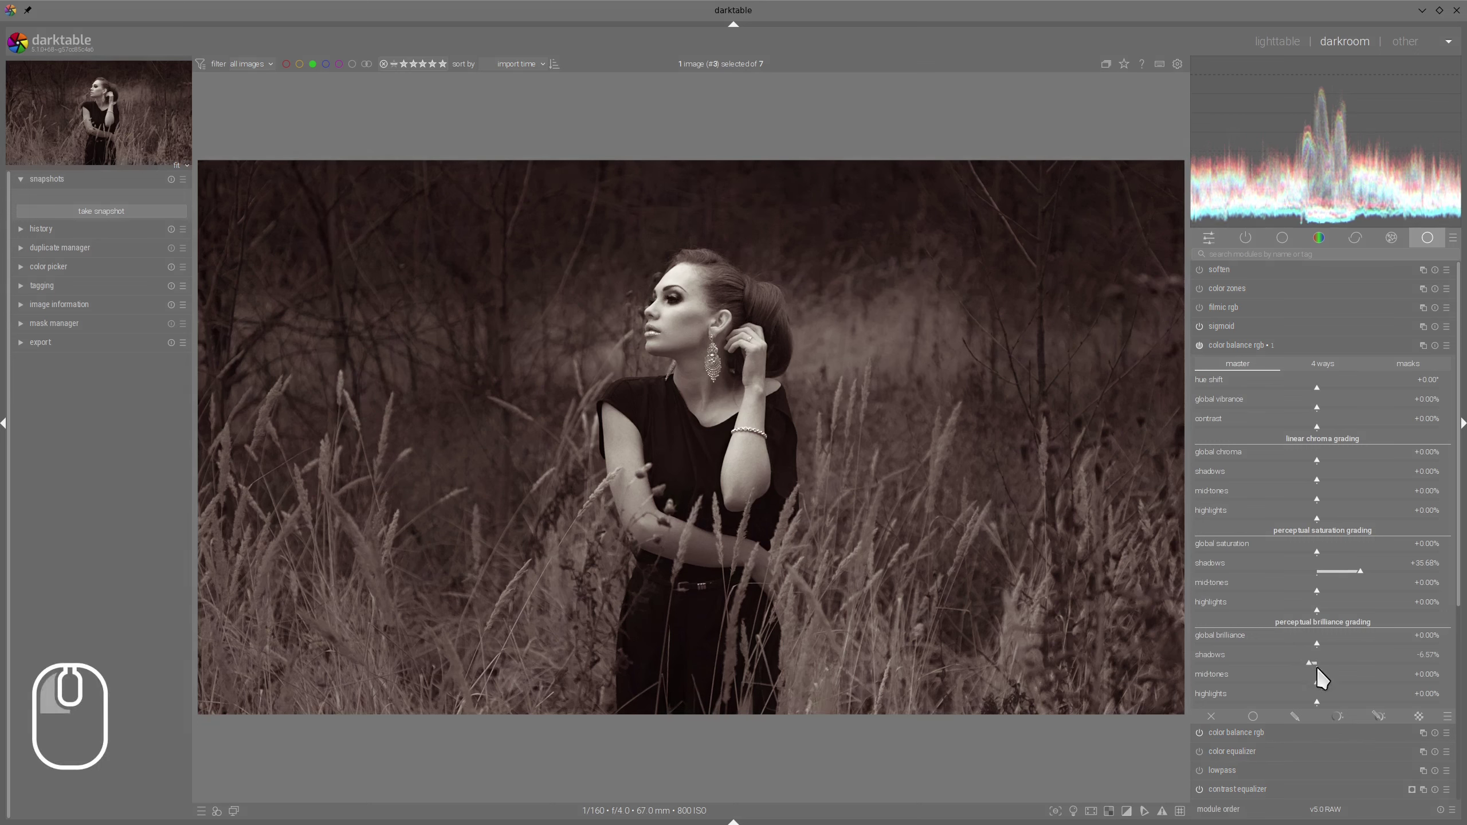
left_click(1324, 706)
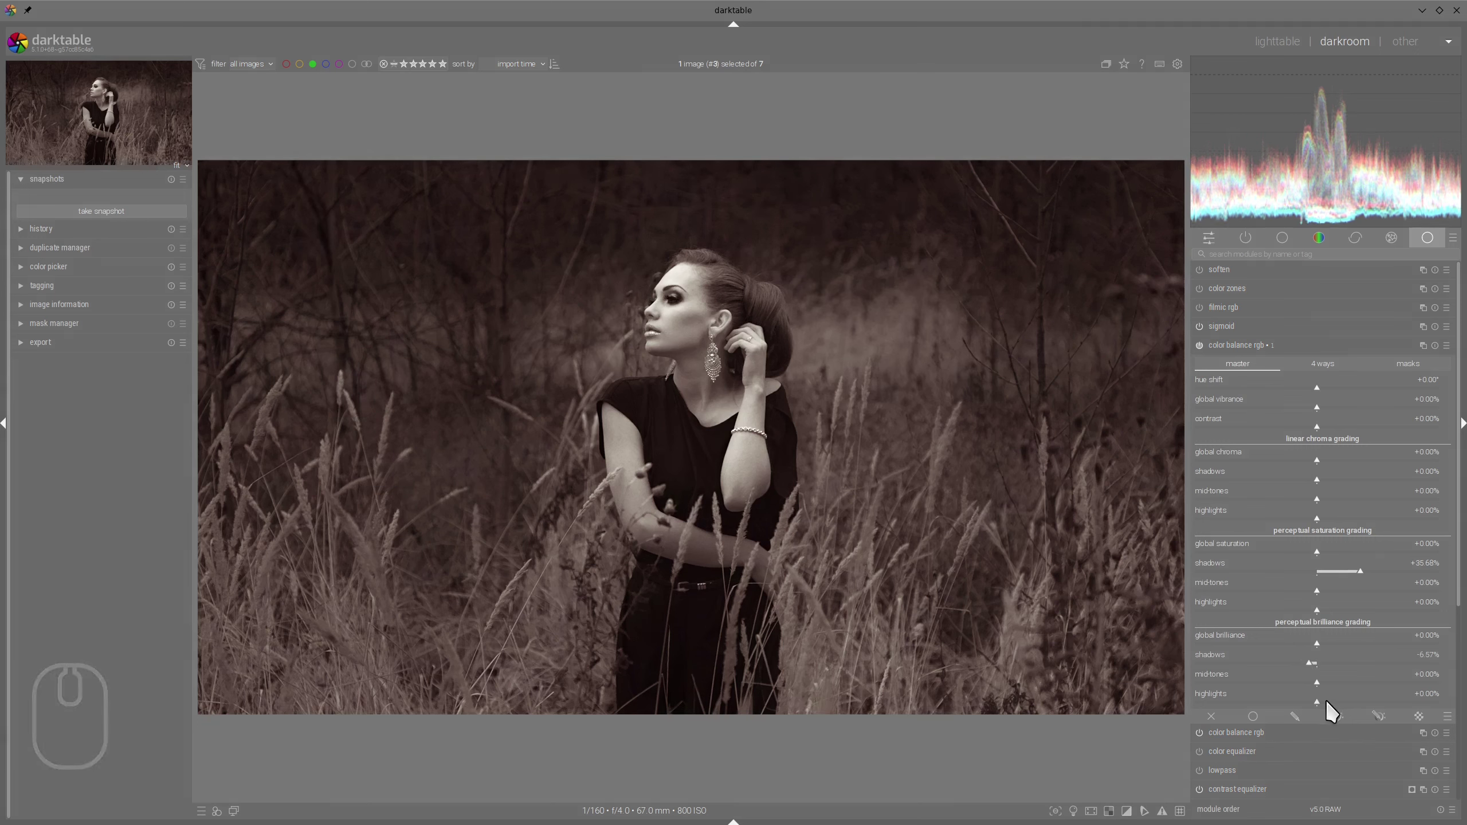
Set highlights gain luminance to +12.44% and power luminance to -2.82%, and compare the photo without and with the toning
left_click(1323, 365)
mouse_move(1351, 549)
left_mouse_down()
mouse_move(1382, 550)
mouse_move(1367, 548)
left_mouse_up()
left_click_drag(1319, 616, 1304, 617)
left_click_drag(1362, 550, 1349, 549)
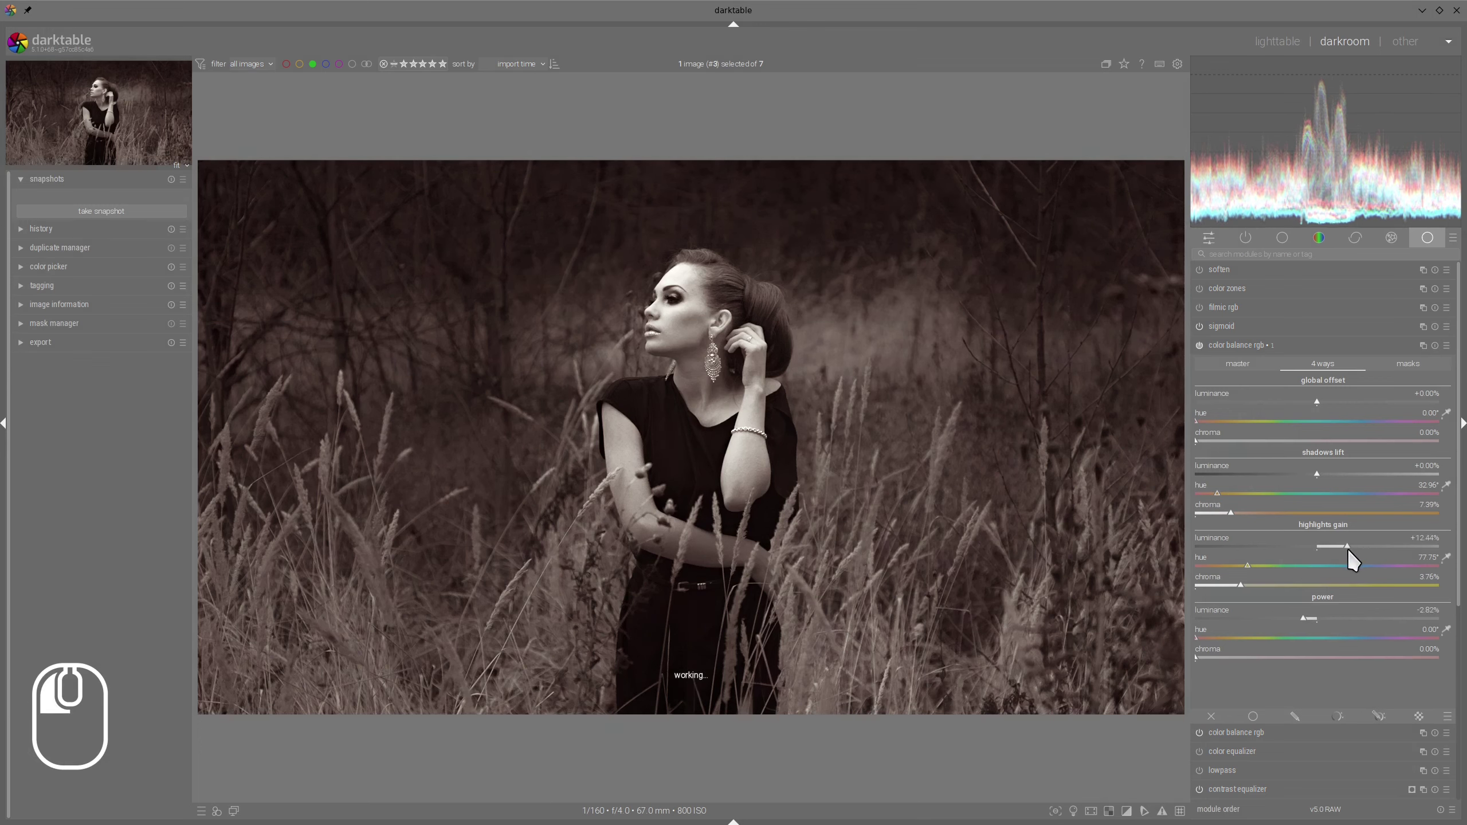
left_click(1254, 345)
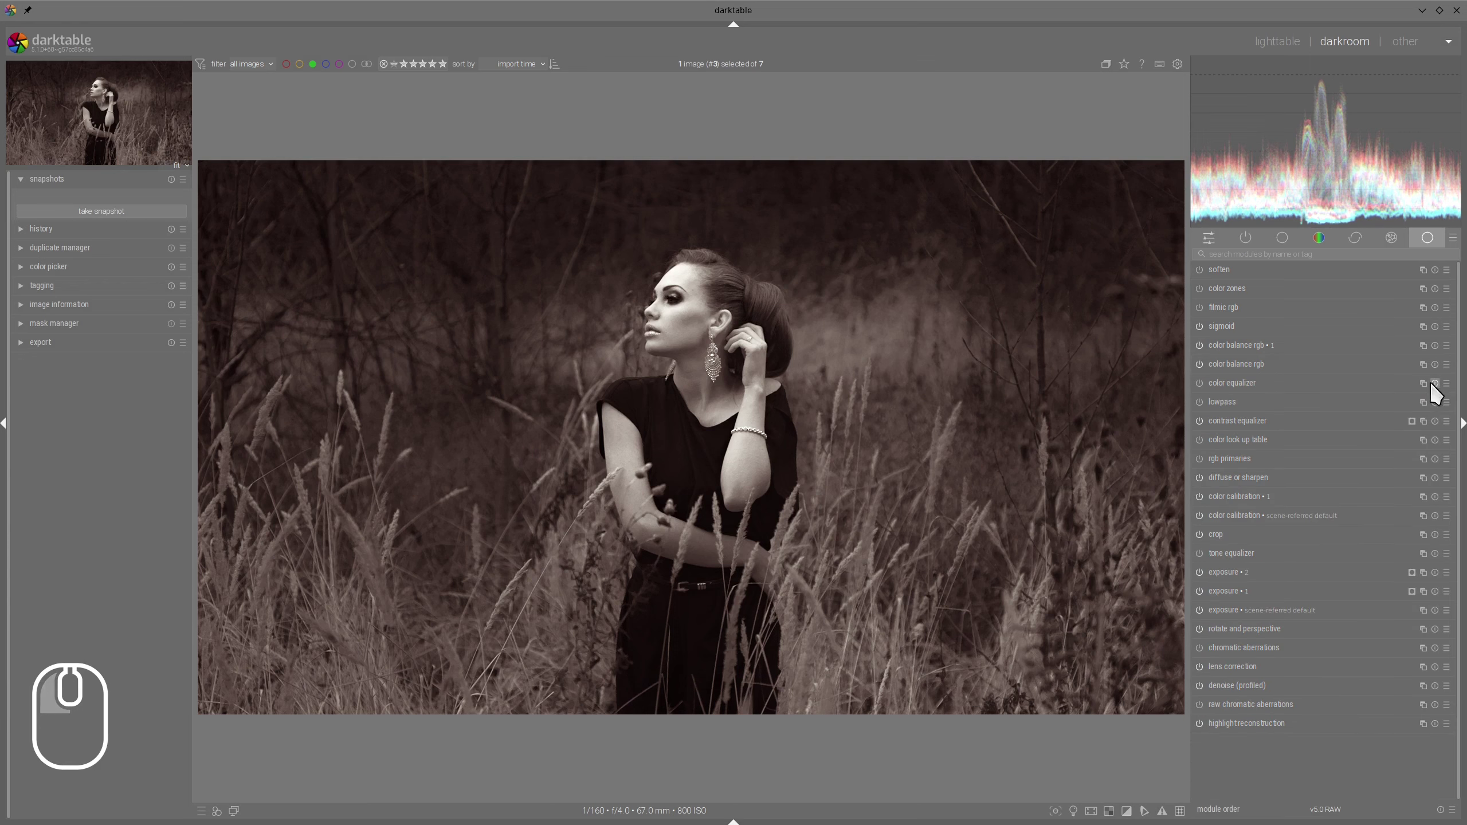
left_click(1201, 346)
left_click(1200, 345)
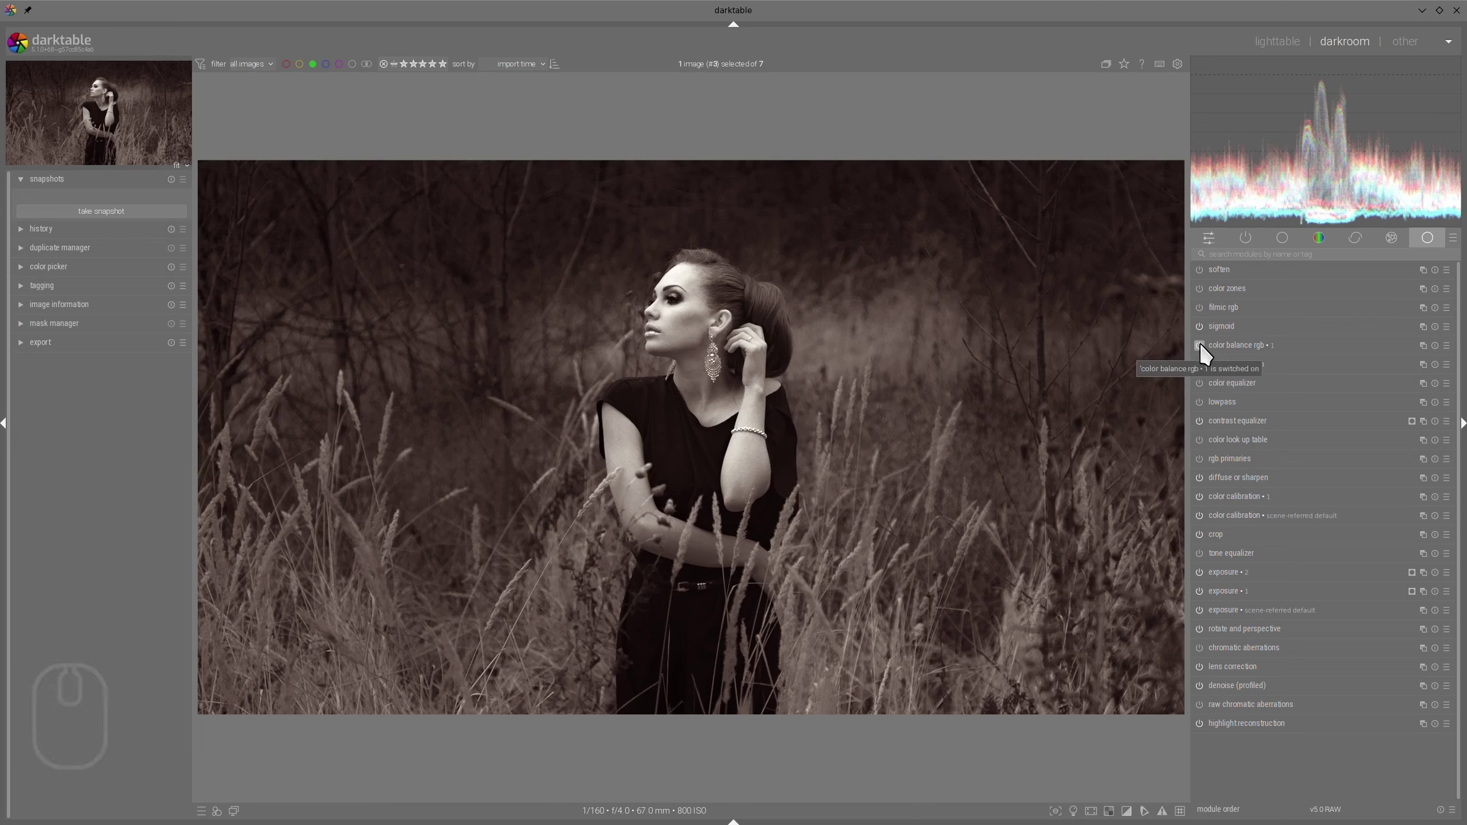
left_click(1200, 345)
left_click(1200, 345)
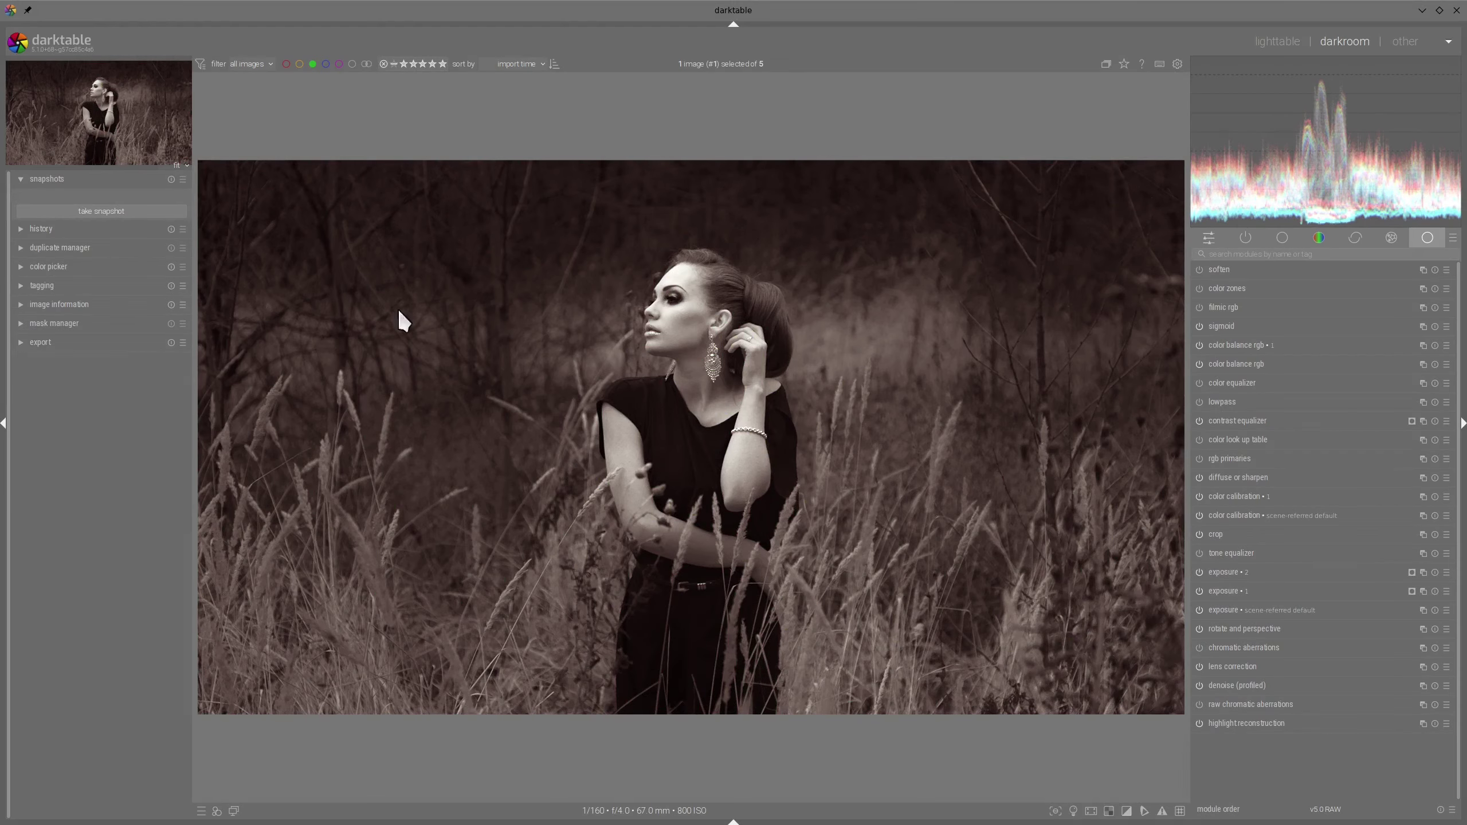
Duplicate the toned photo and set the copy's shadows lift hue to 228.17° in the toning color balance rgb instance
left_click(19, 247)
left_click(56, 330)
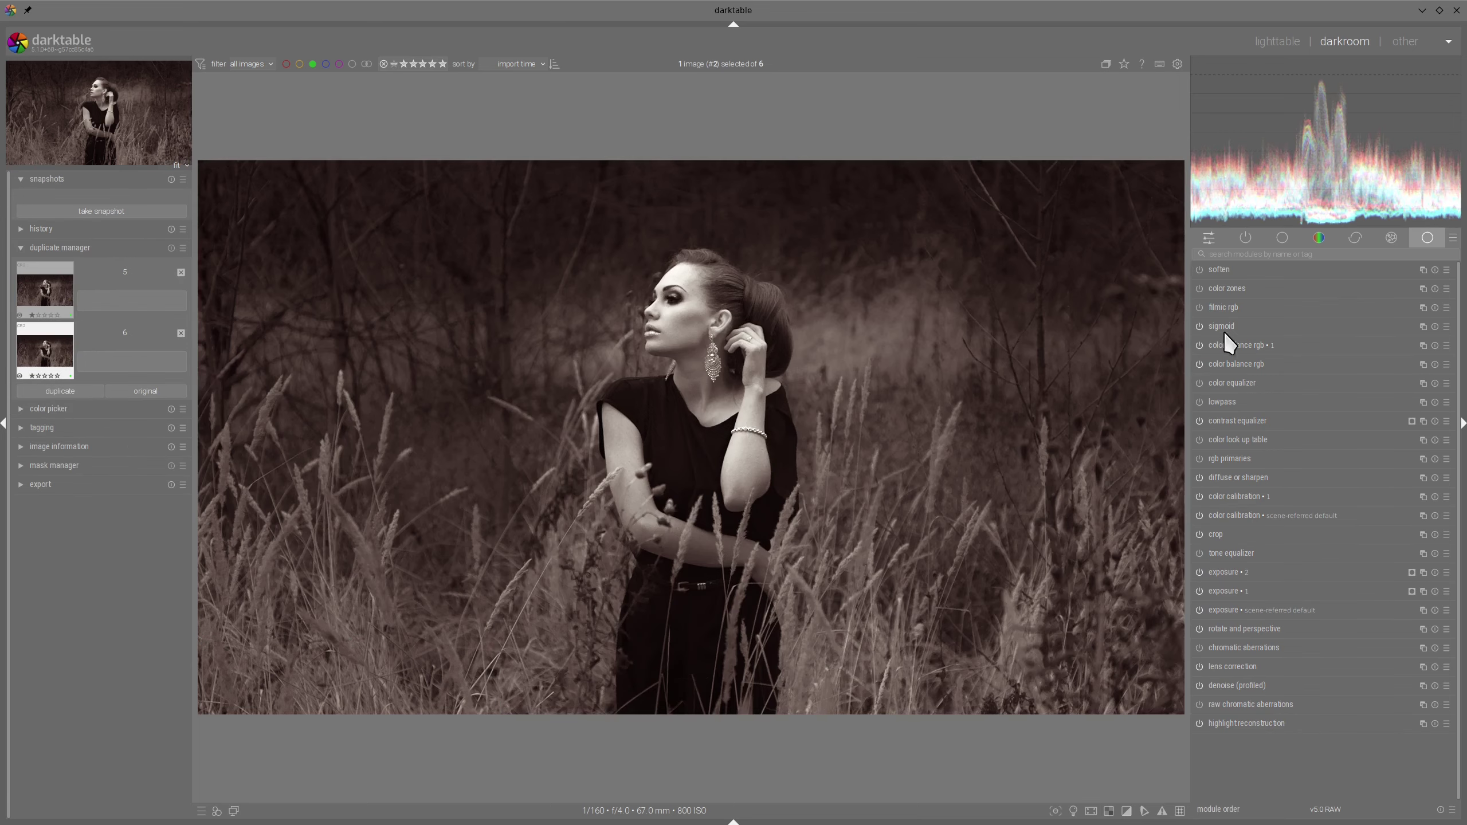
left_click(1230, 345)
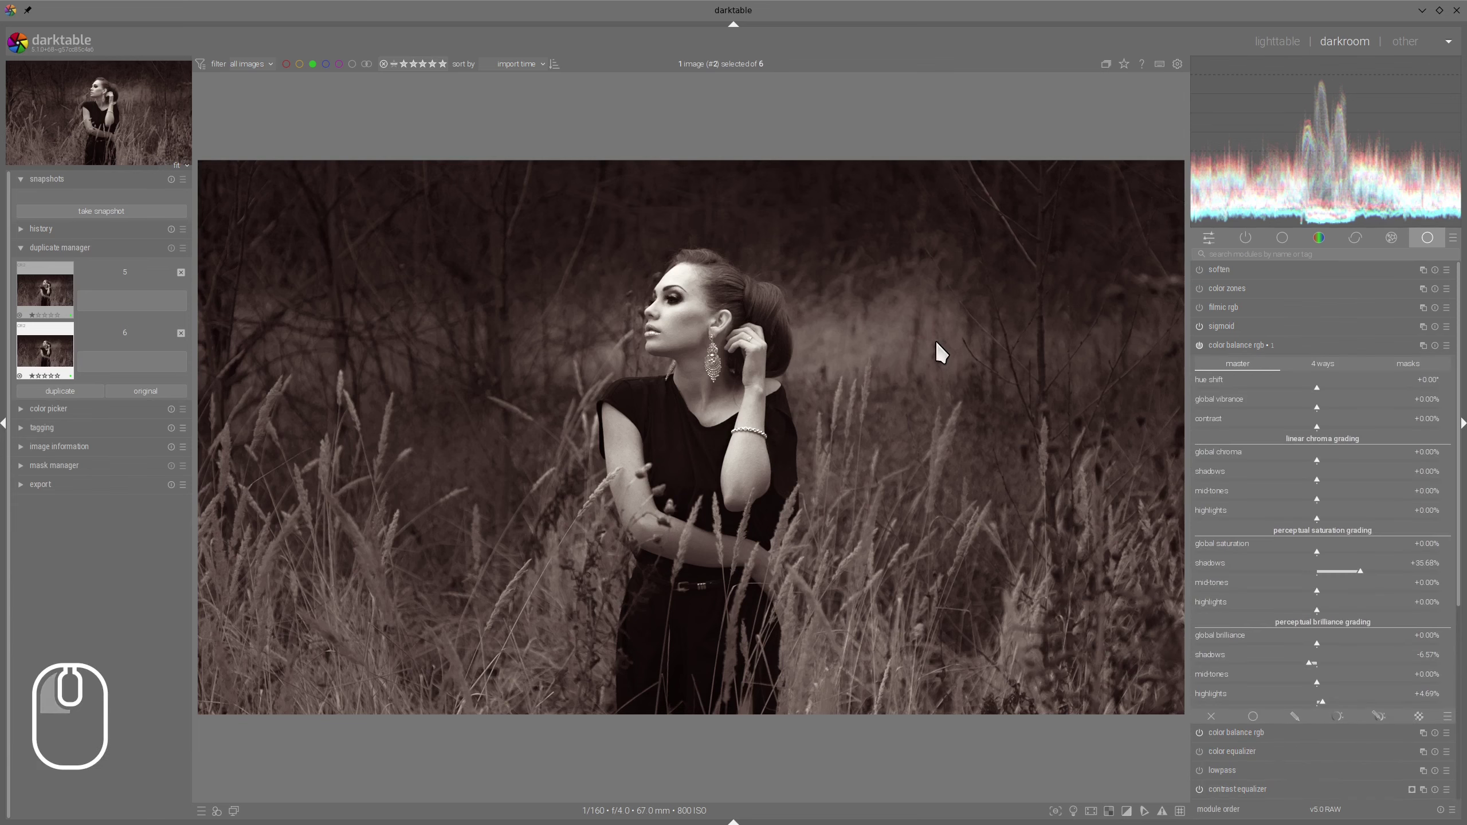
left_click(1300, 366)
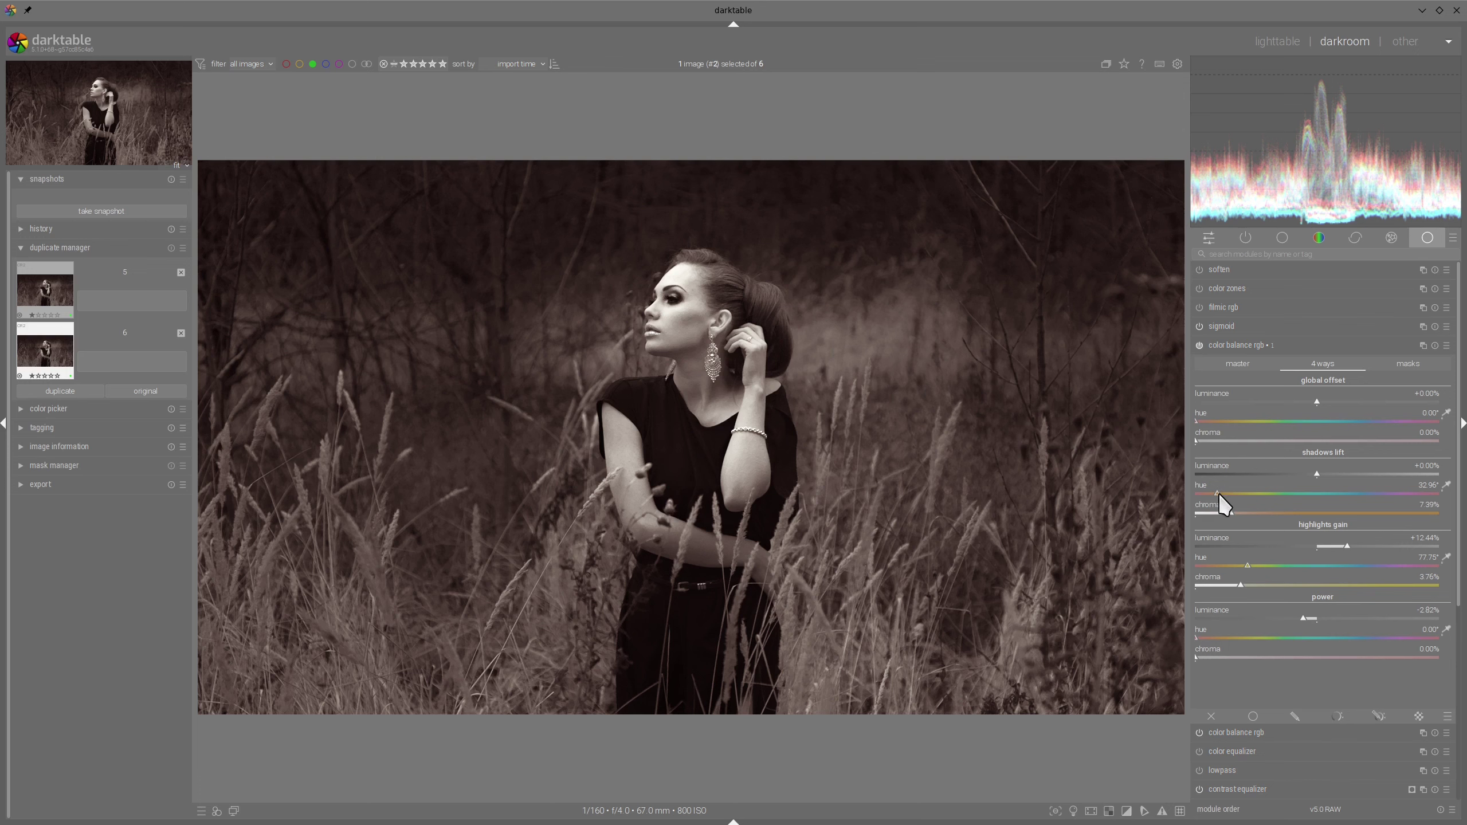
left_click_drag(1215, 493, 1351, 492)
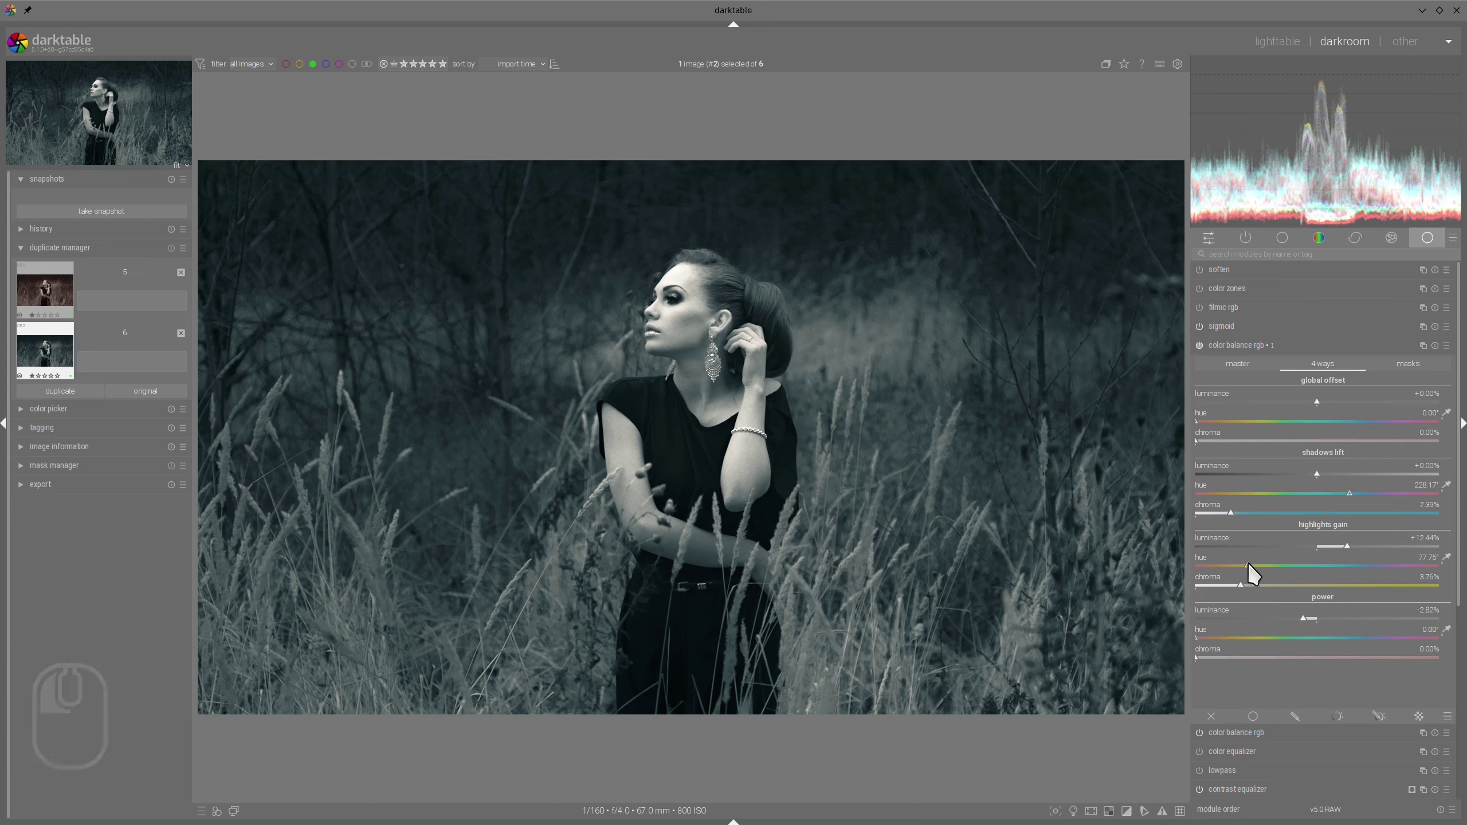
Set the copy's highlights gain hue to 68.40° and compare the photo without and with the cool toning
left_click_drag(1245, 565, 1243, 565)
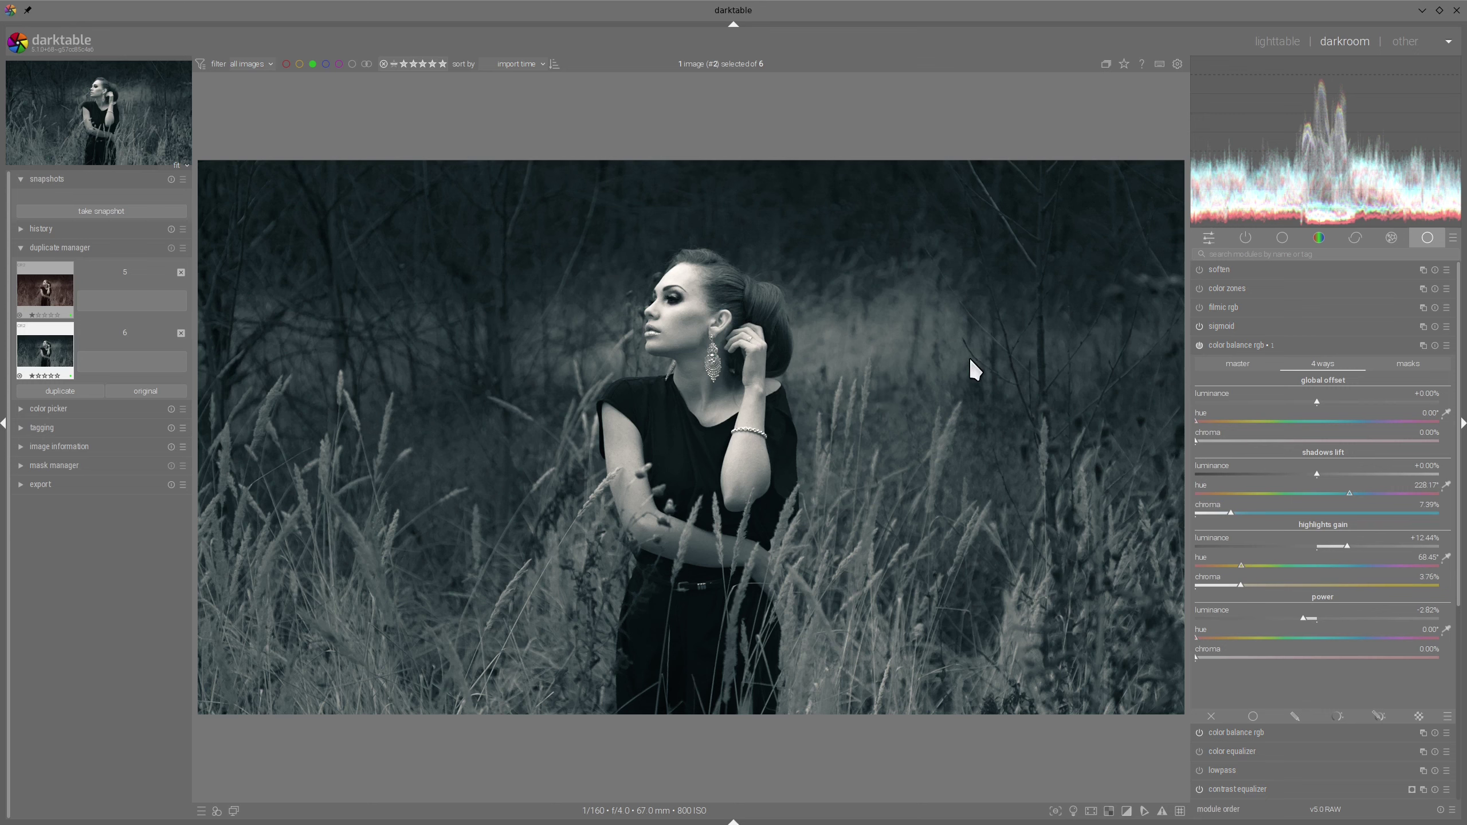
left_click(1201, 341)
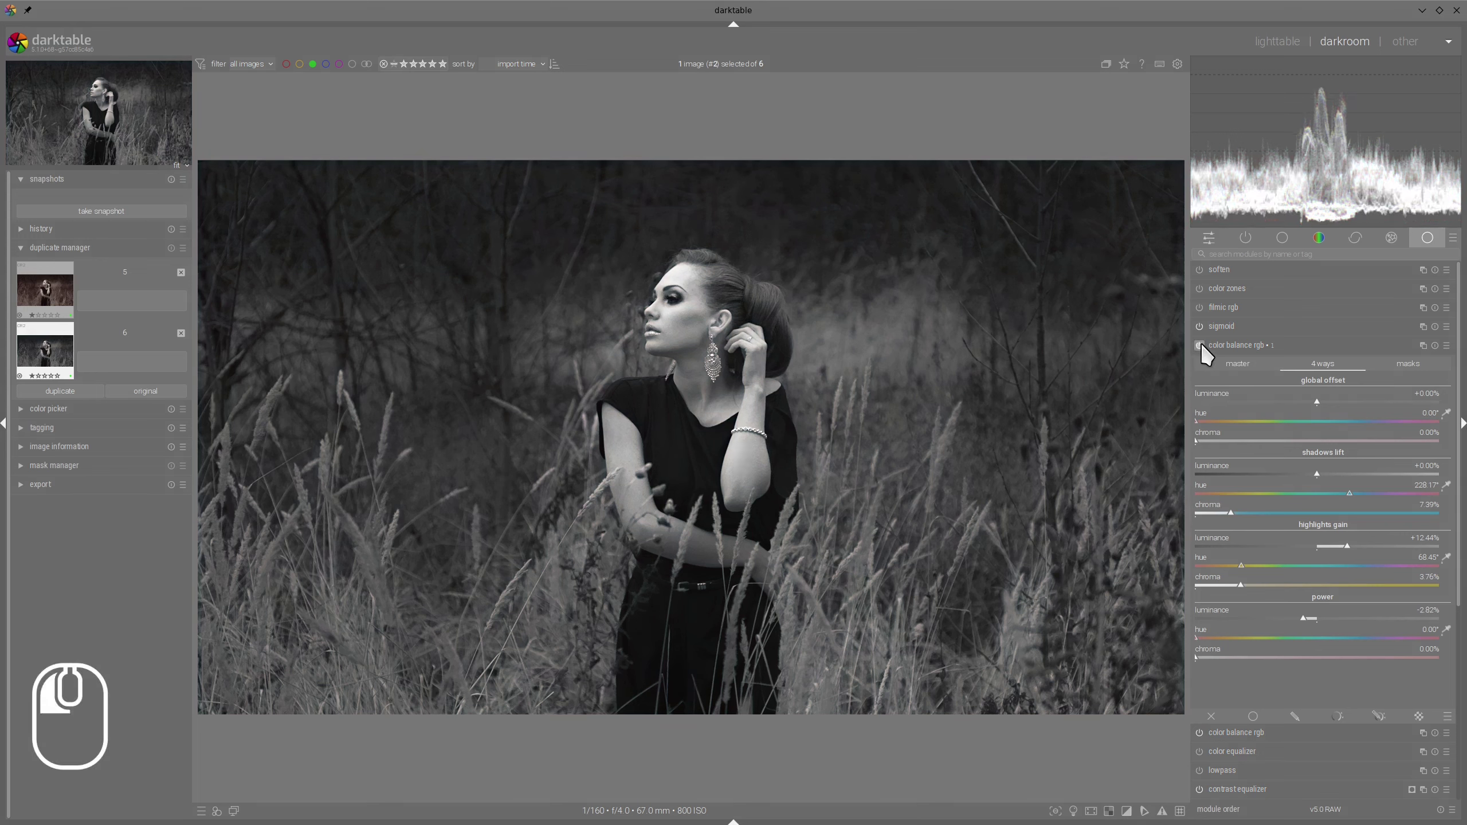
left_click(1201, 341)
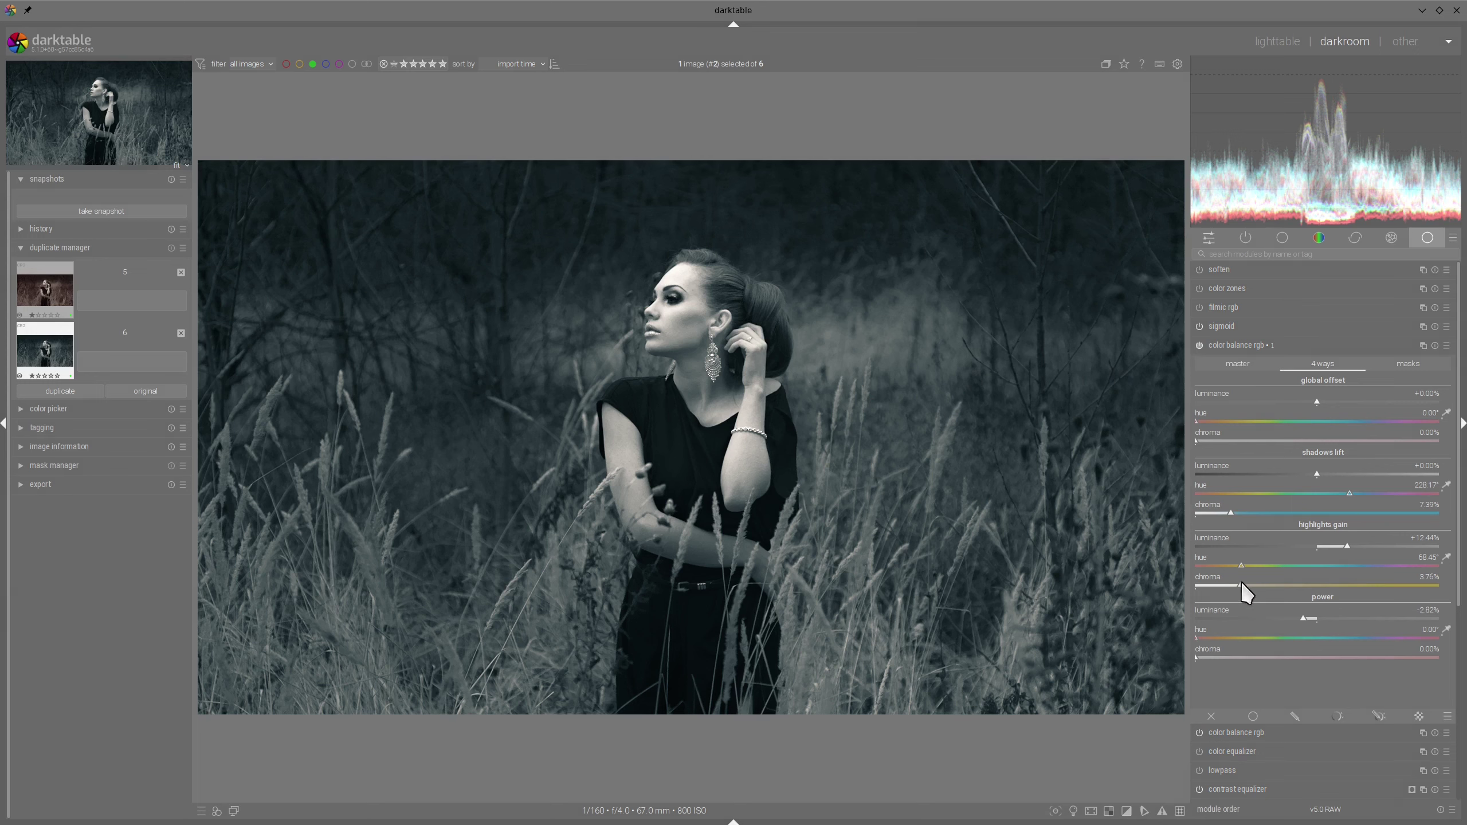
Set the copy's perceptual saturation to +20.19% for shadows and +18.31% for highlights
left_click(1238, 371)
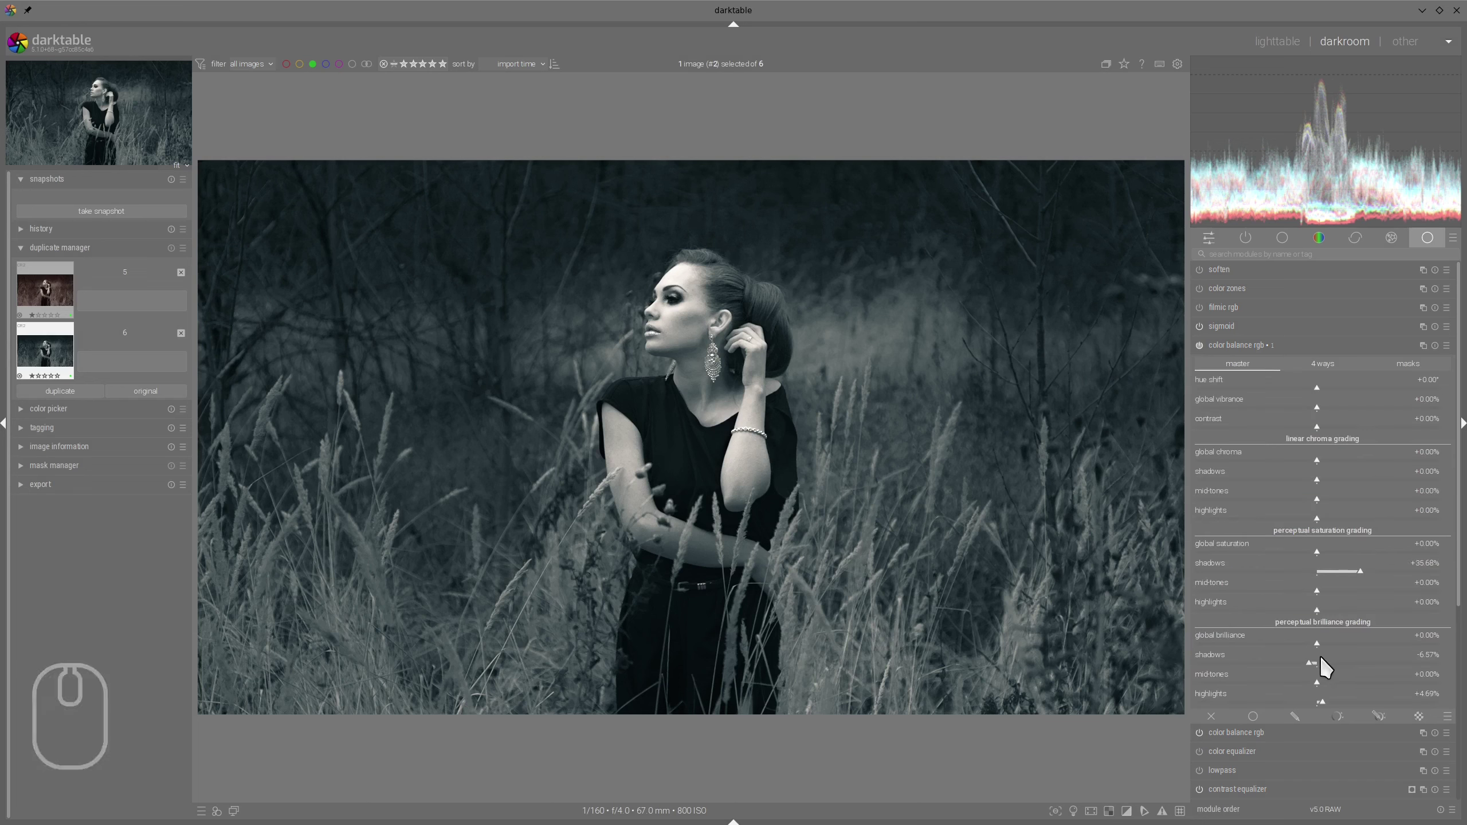
left_click_drag(1356, 565, 1342, 566)
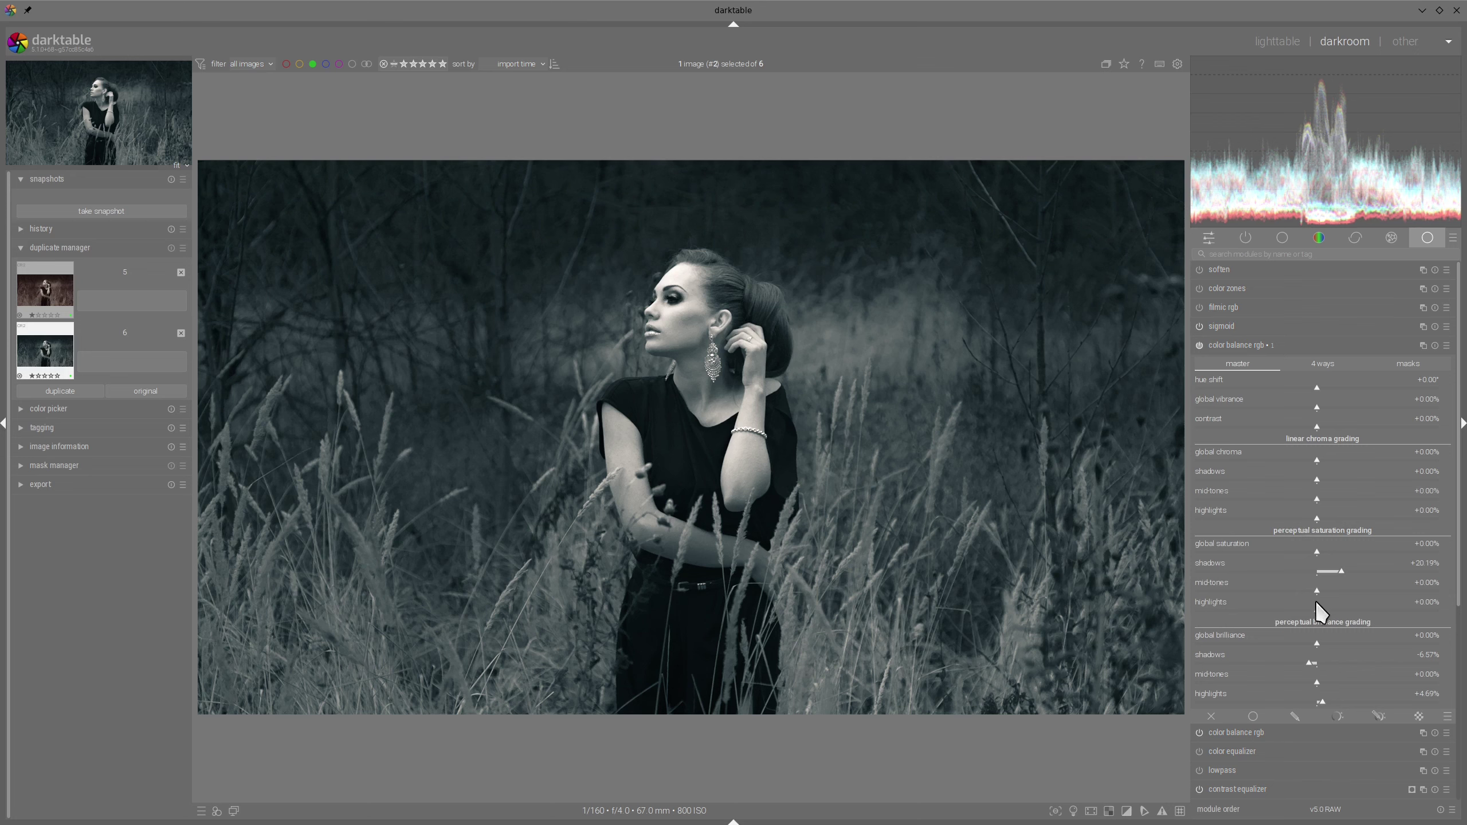
left_click_drag(1318, 603, 1340, 612)
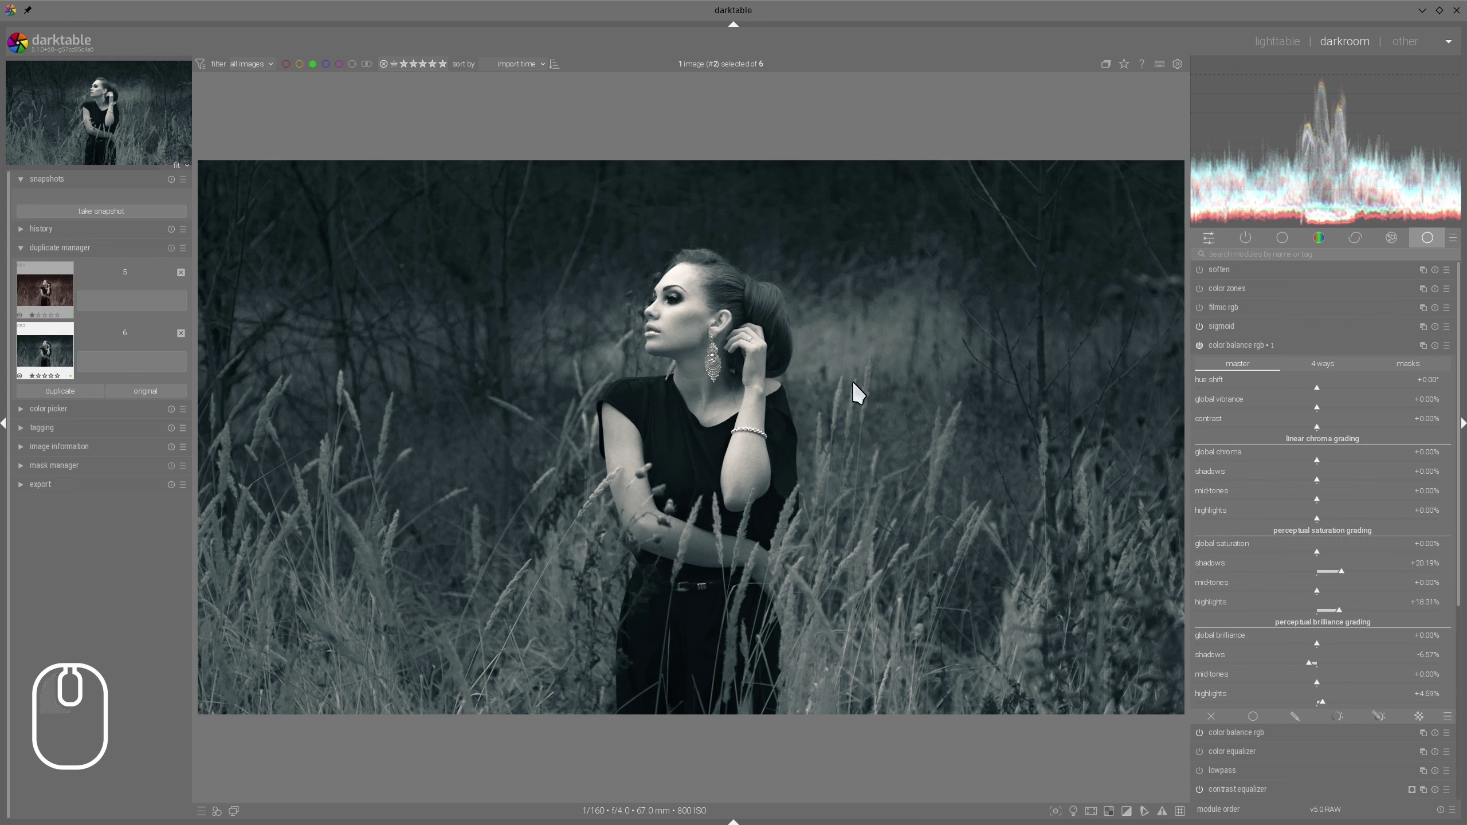
Lower the mask middle-gray fulcrum to 13.62% and compare the cool-toned photo with its warm-toned duplicate
left_click(1408, 366)
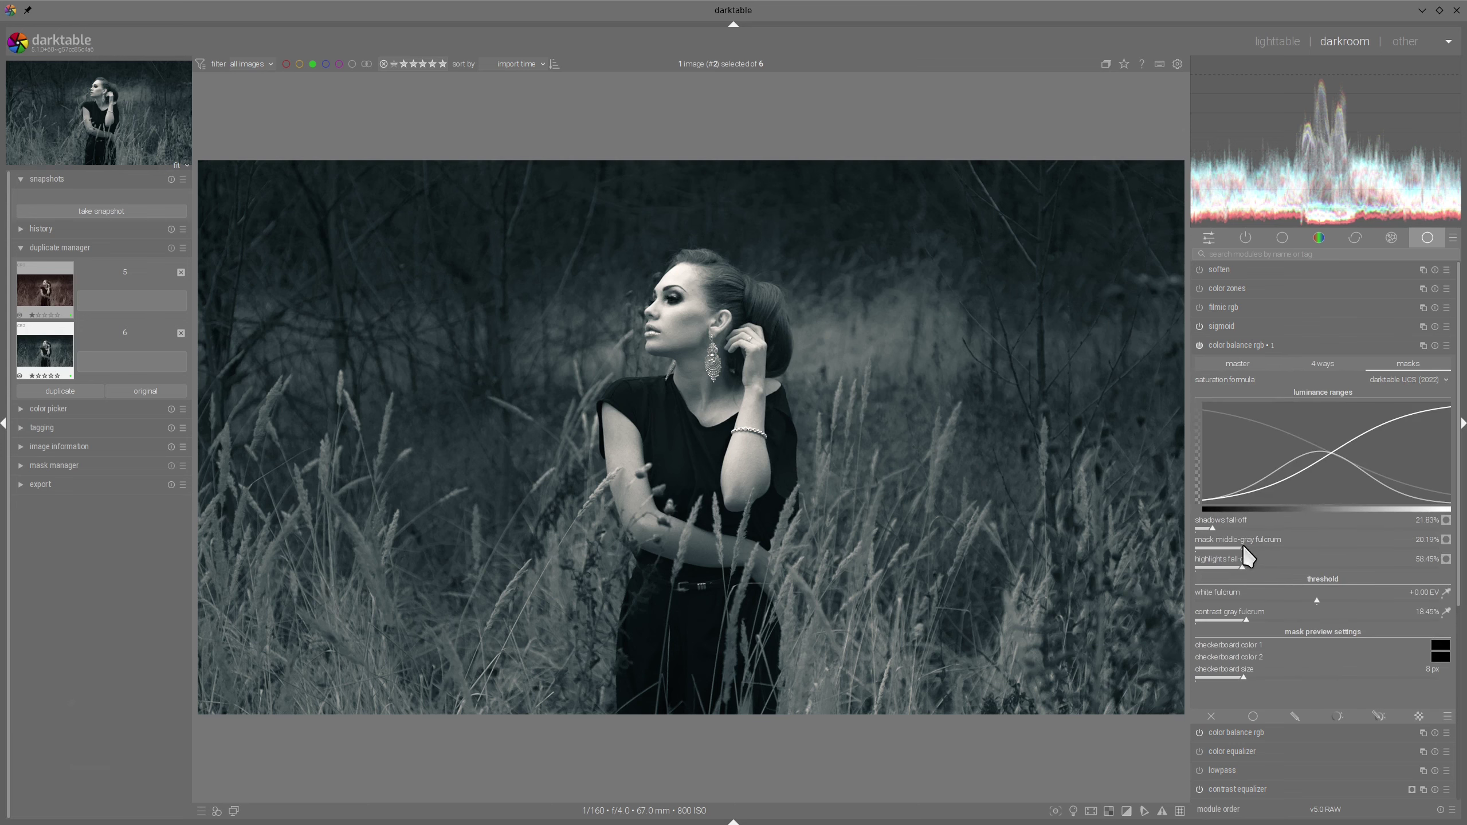
left_click_drag(1243, 547, 1228, 550)
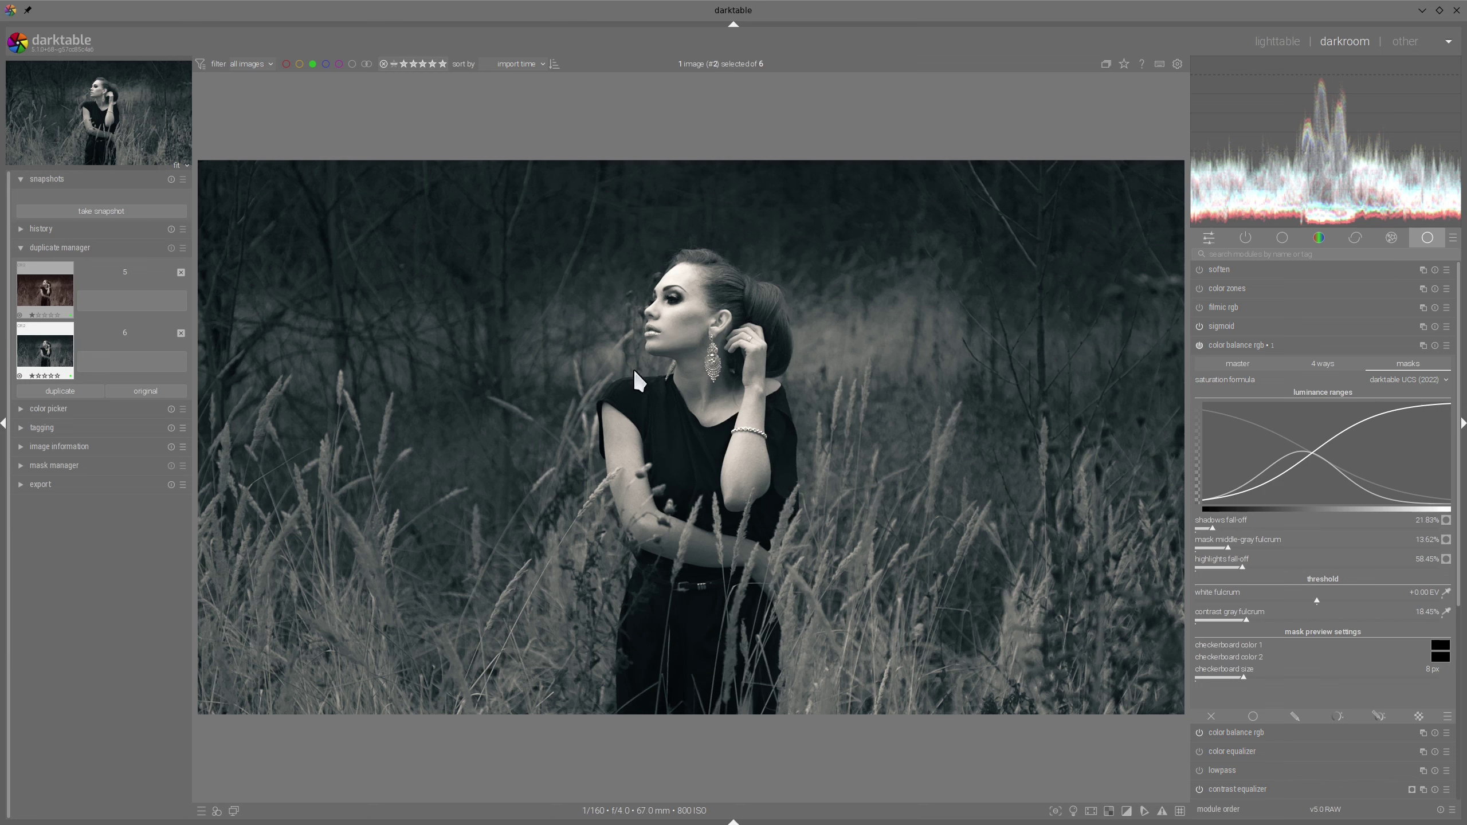
left_click(56, 287)
left_click(1320, 365)
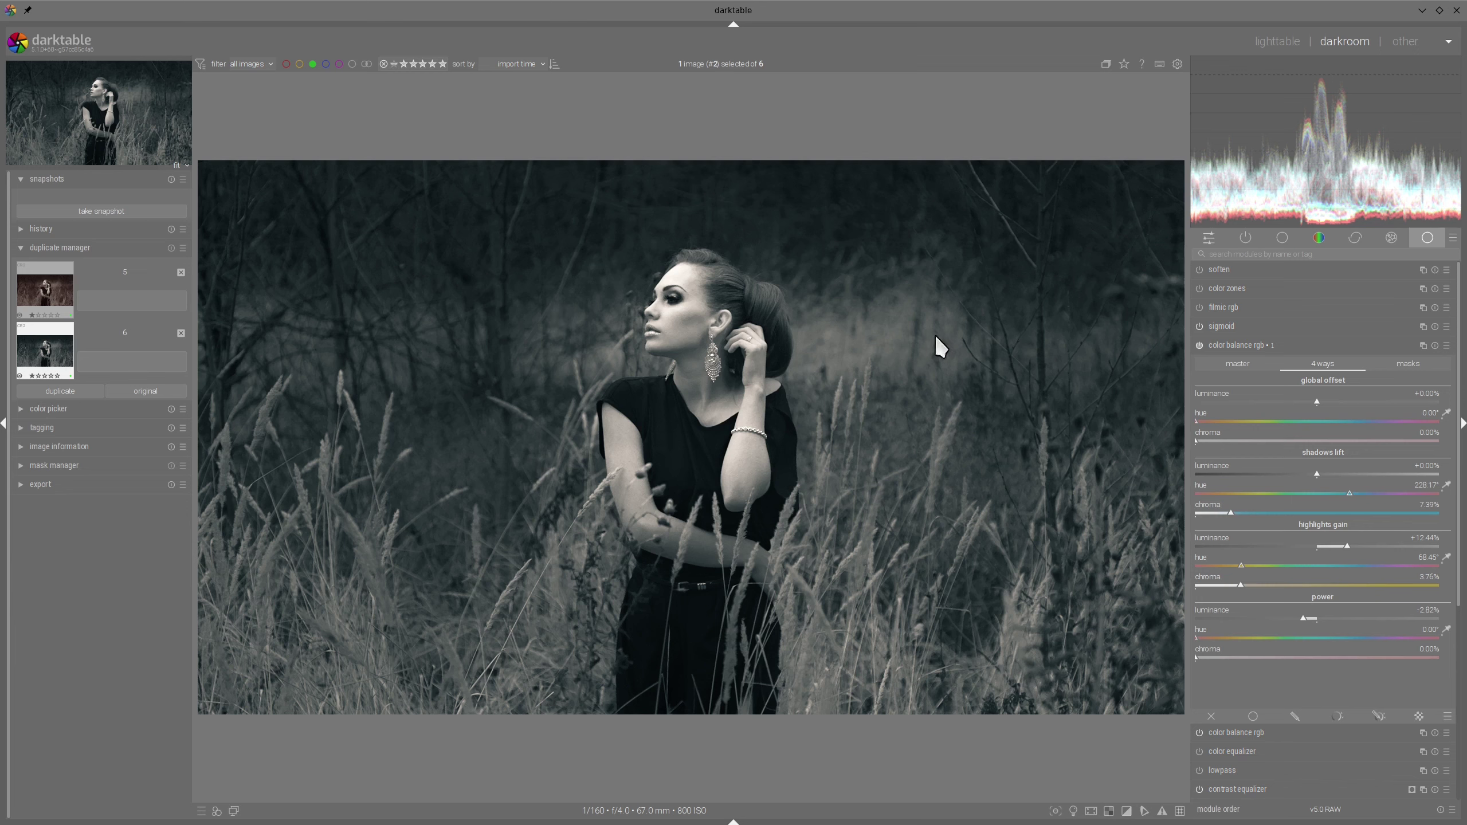
left_click(1237, 364)
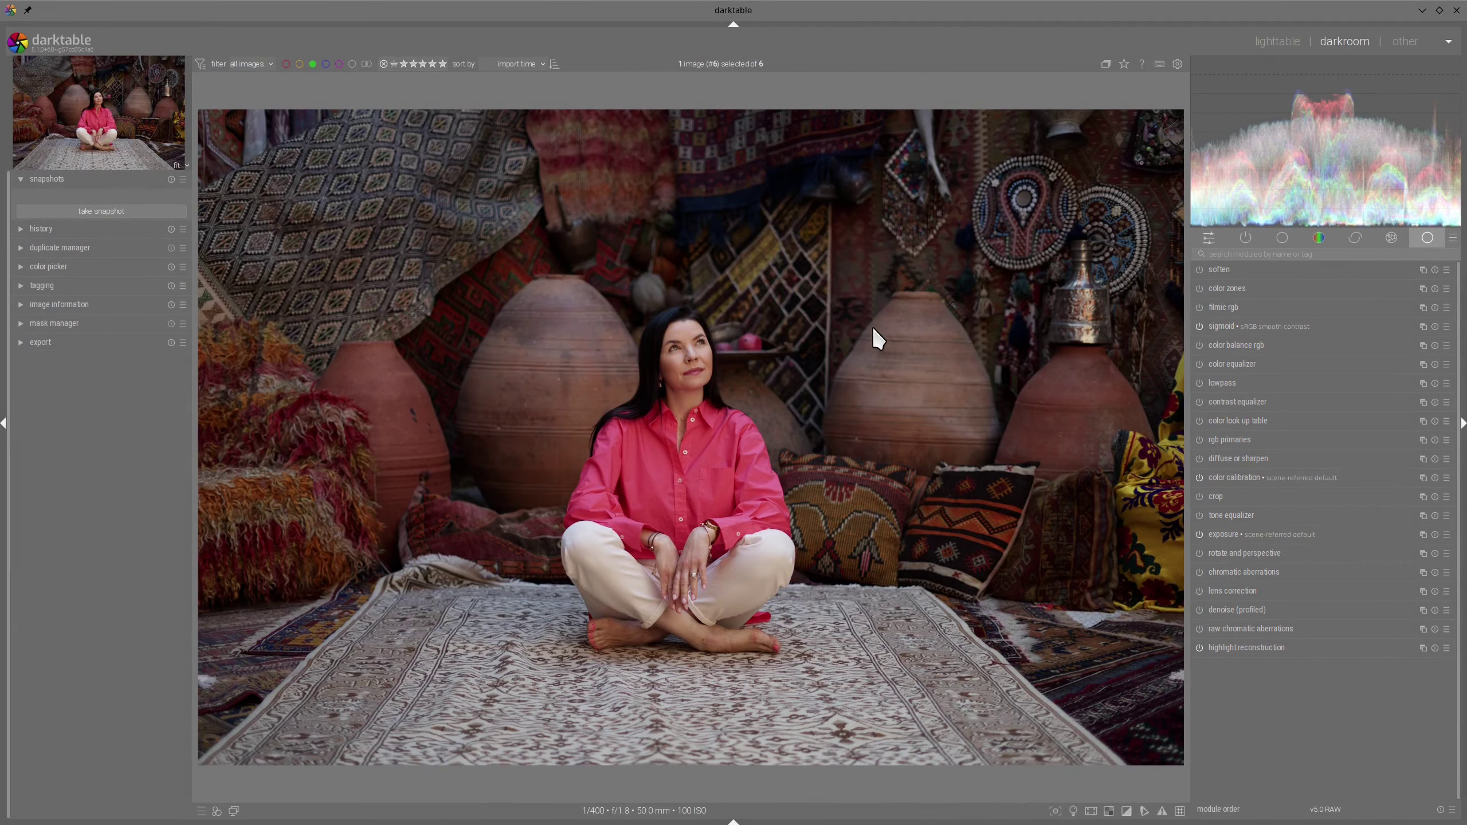
Turn on denoise (profiled) for the photo of the woman in pink and apply a tone equalizer preset that brightens the dark areas
left_click(1200, 610)
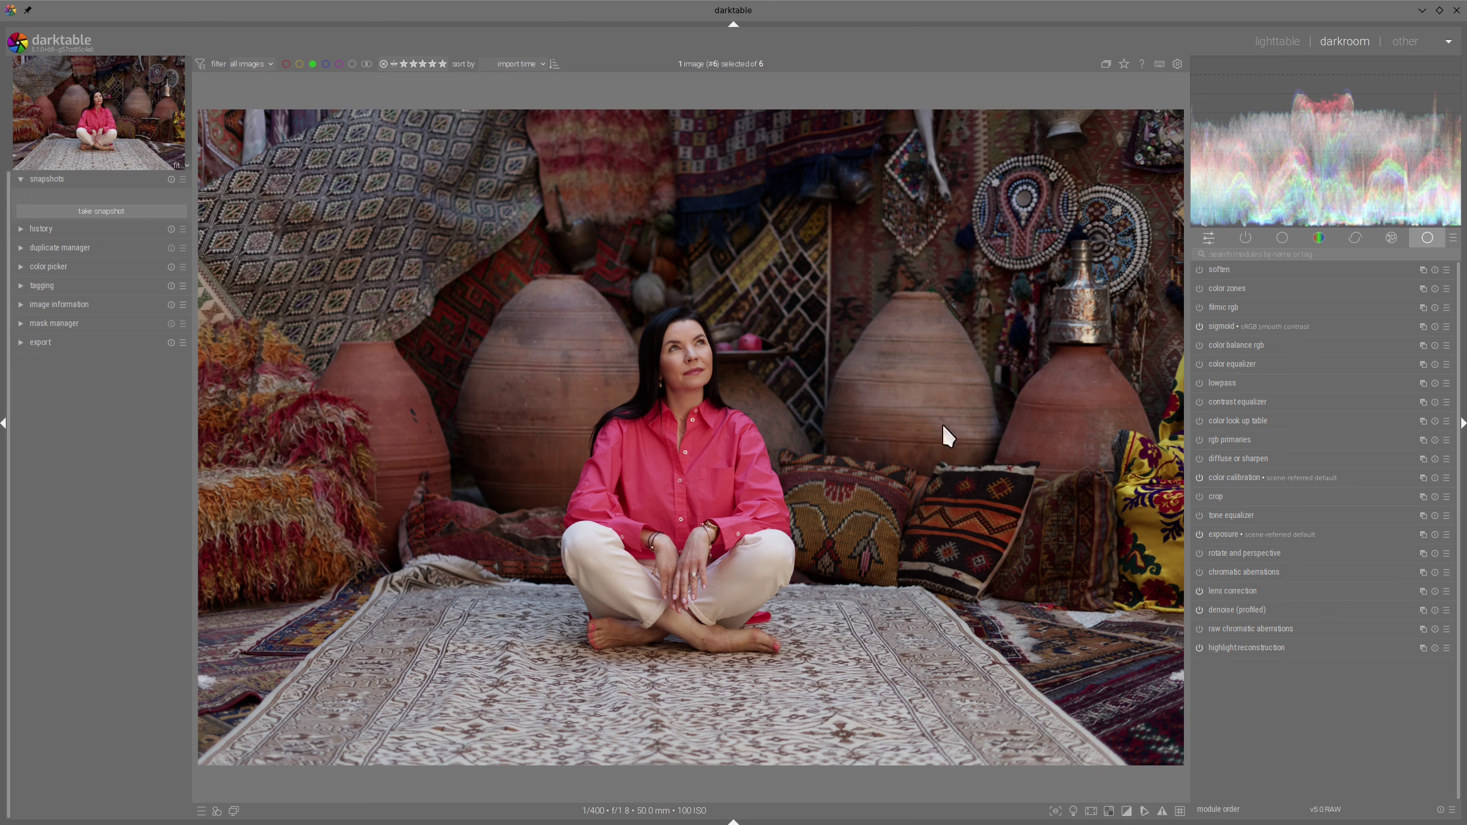
left_click(1448, 518)
left_click(1360, 703)
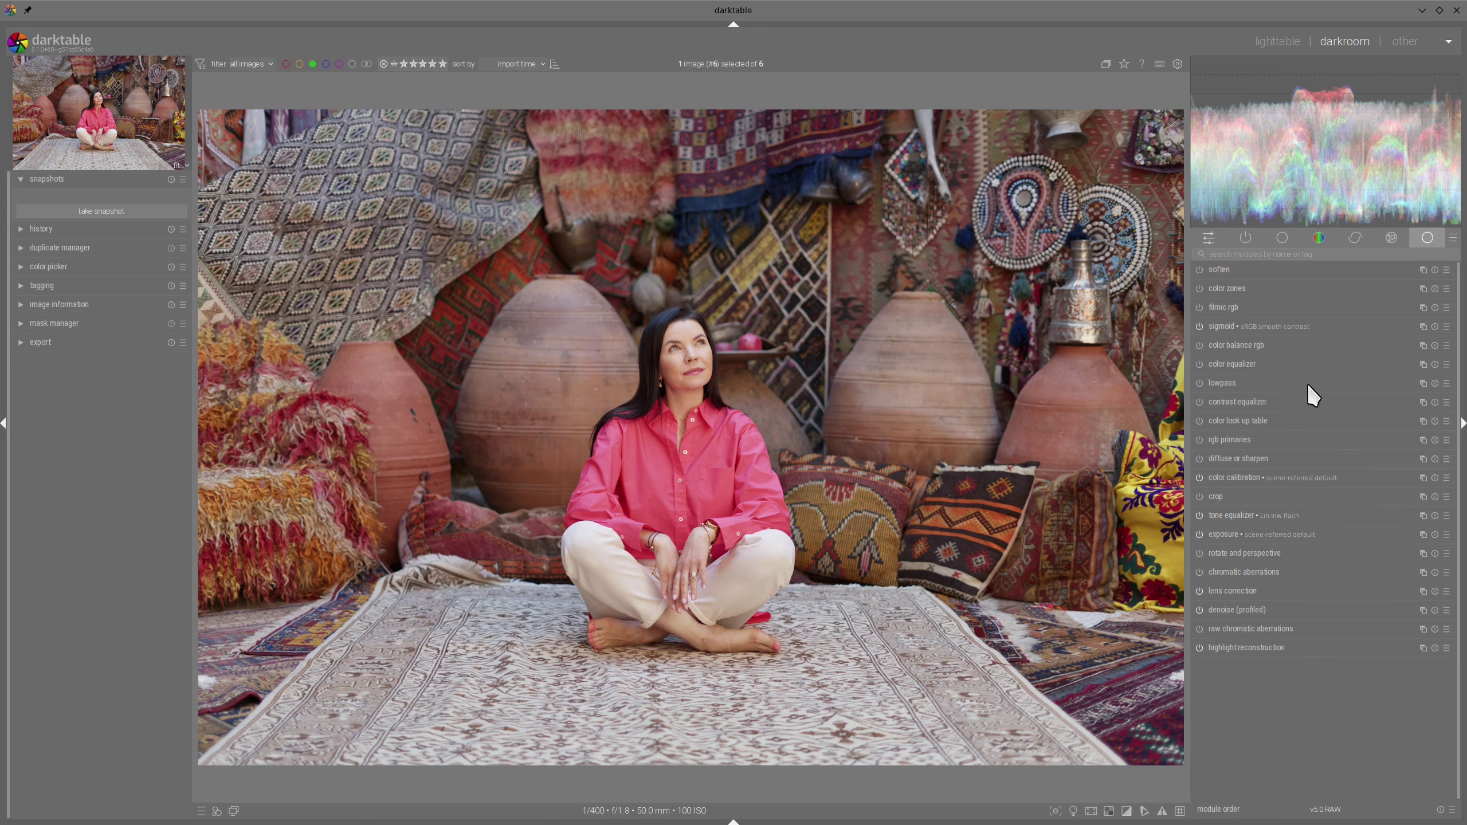
In color balance rgb, set perceptual brilliance to -6.10% globally, -19.25% for shadows and +8.45% for highlights
left_click(1221, 341)
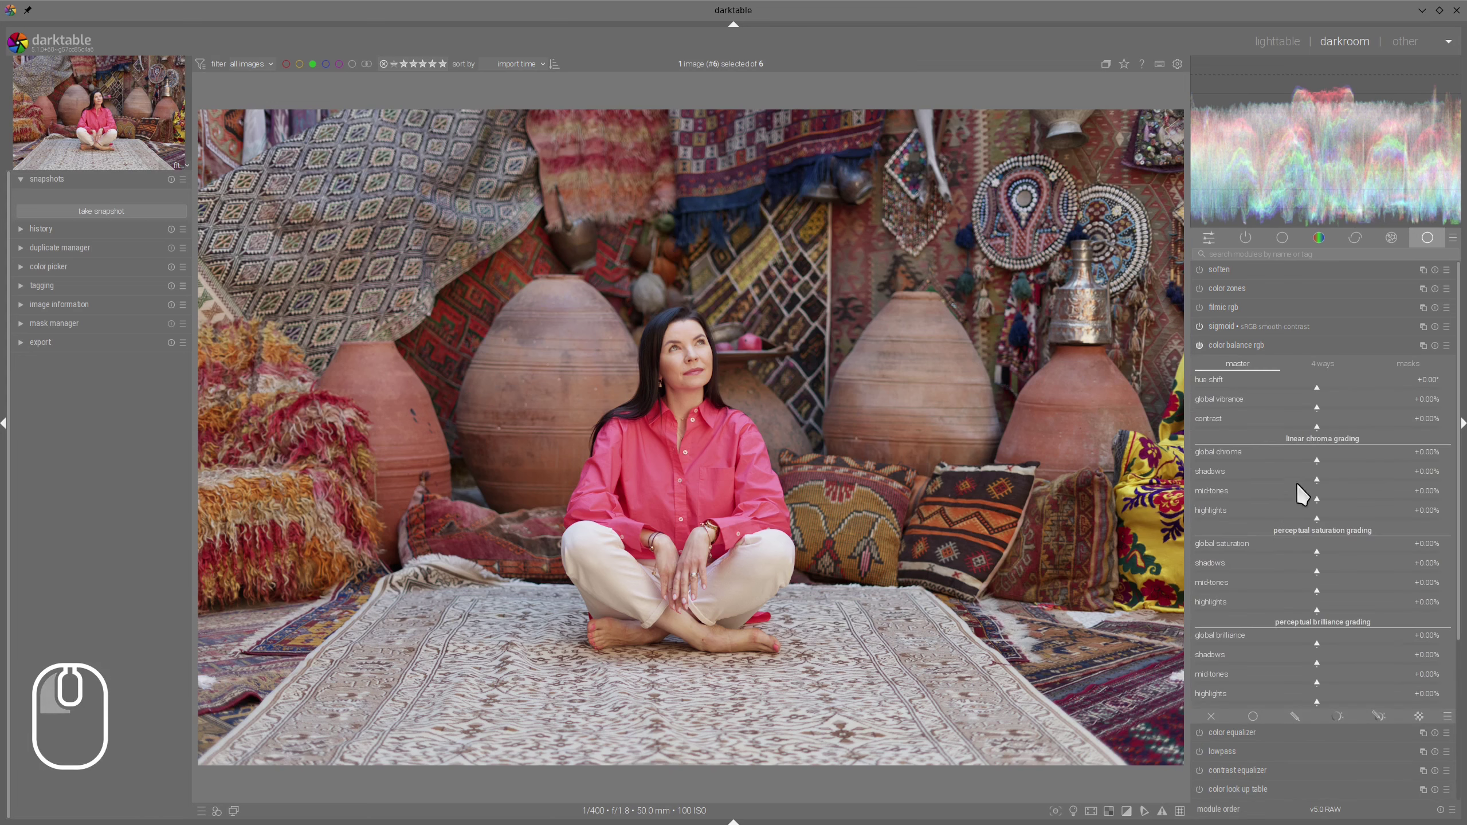
left_click_drag(1291, 647, 1295, 656)
left_click(1295, 657)
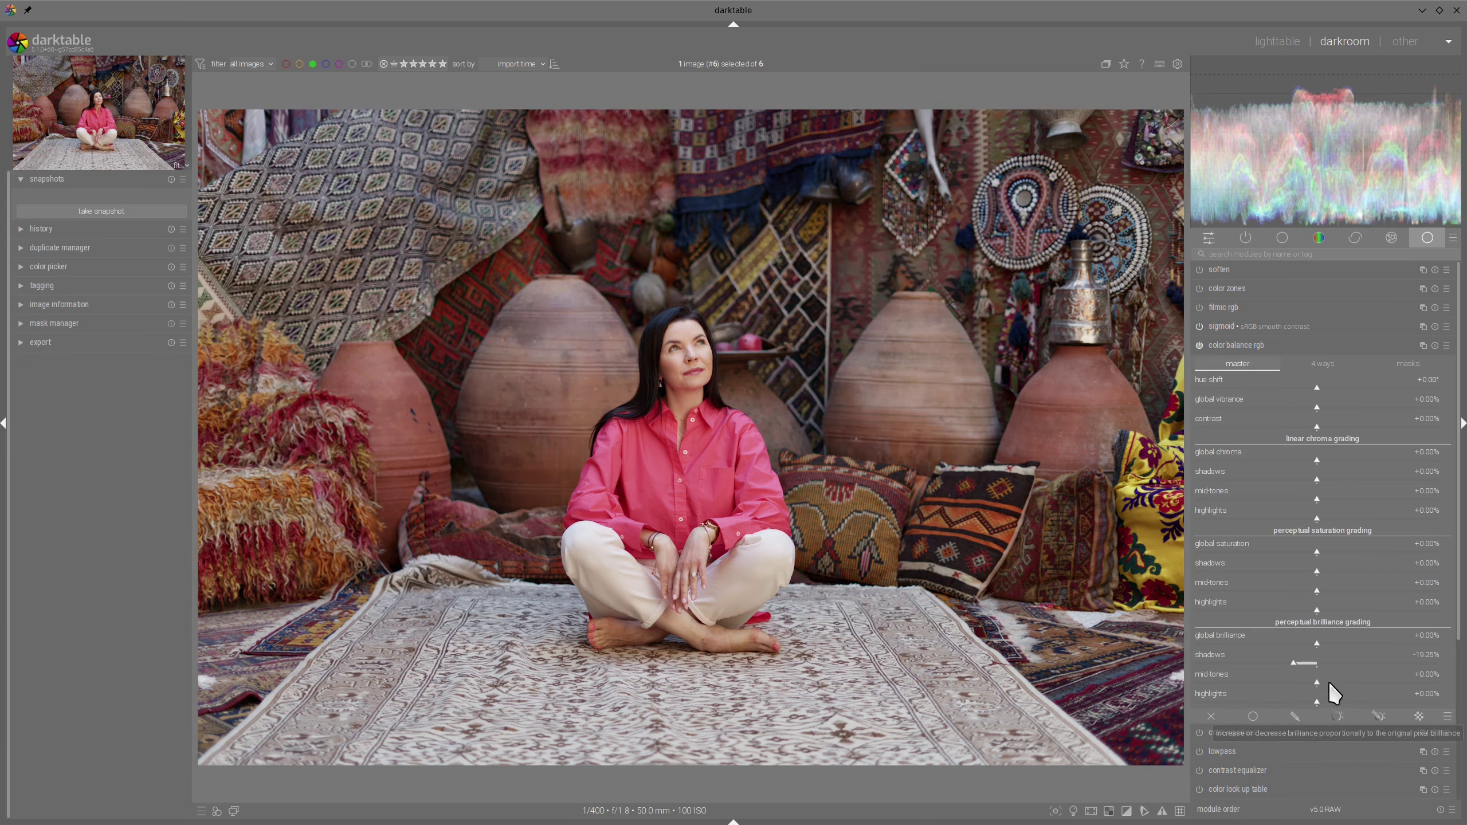
left_click(1325, 701)
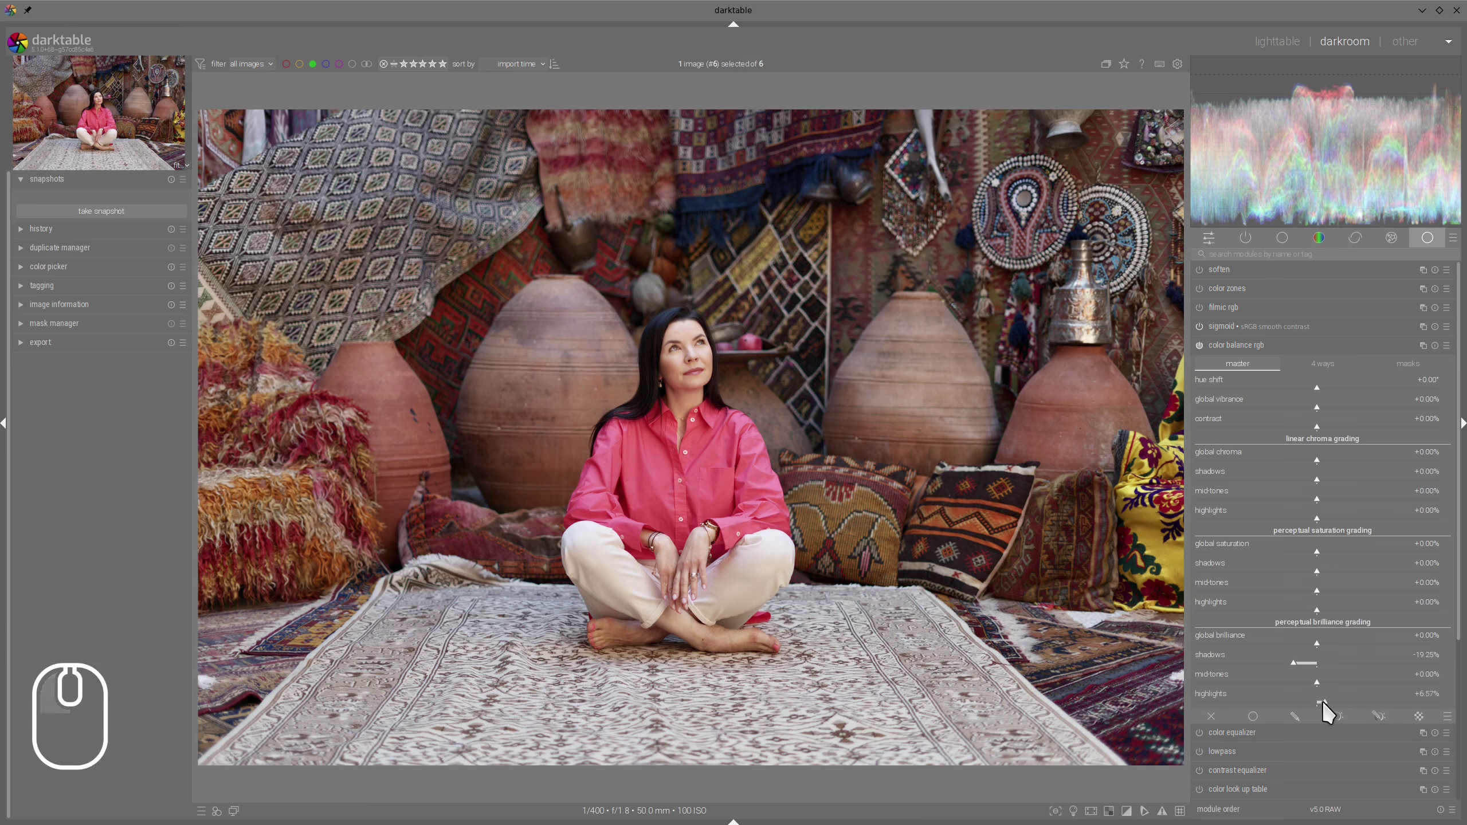
left_click(1322, 701)
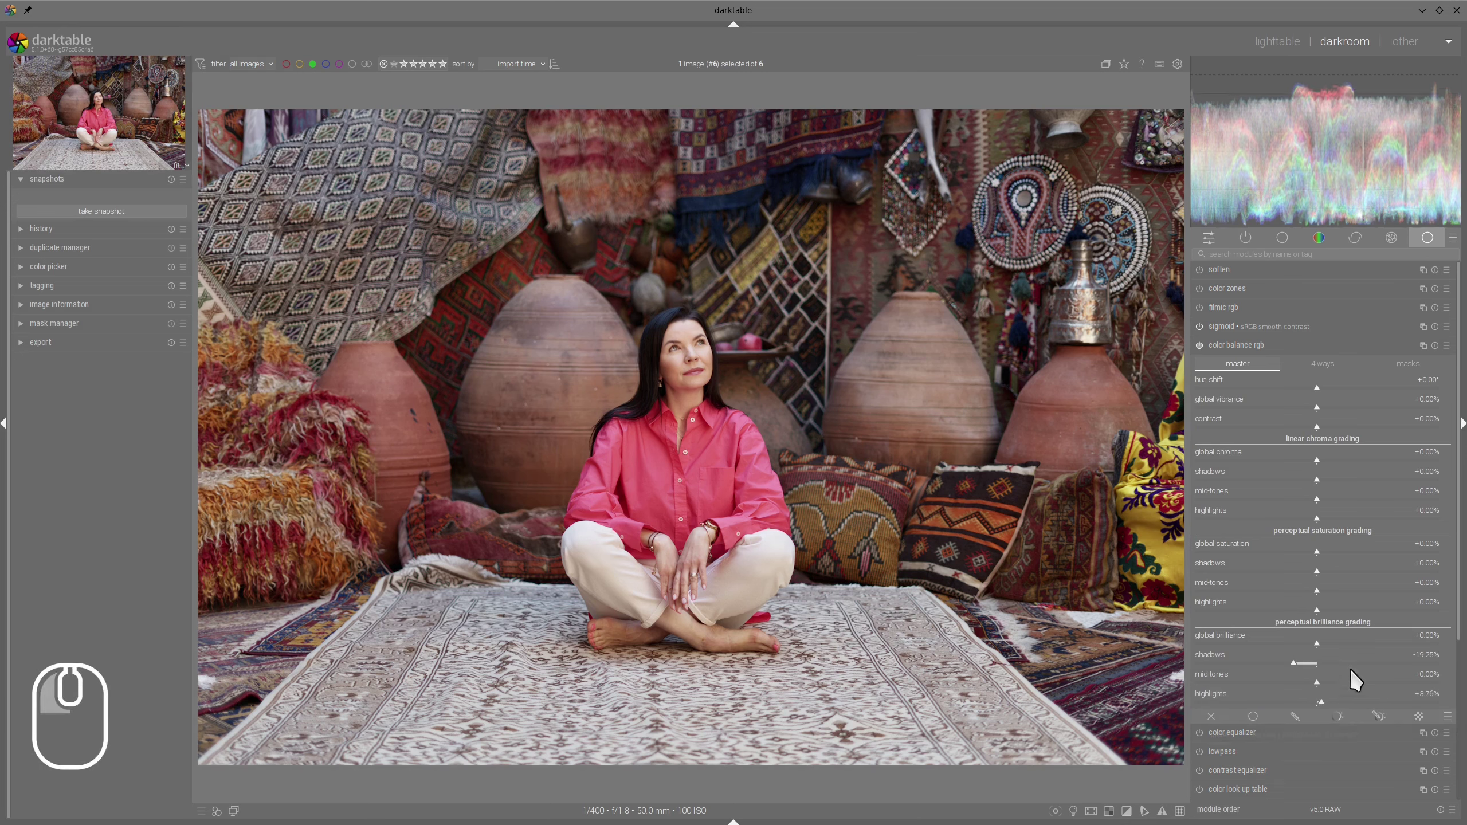
left_click(1312, 643)
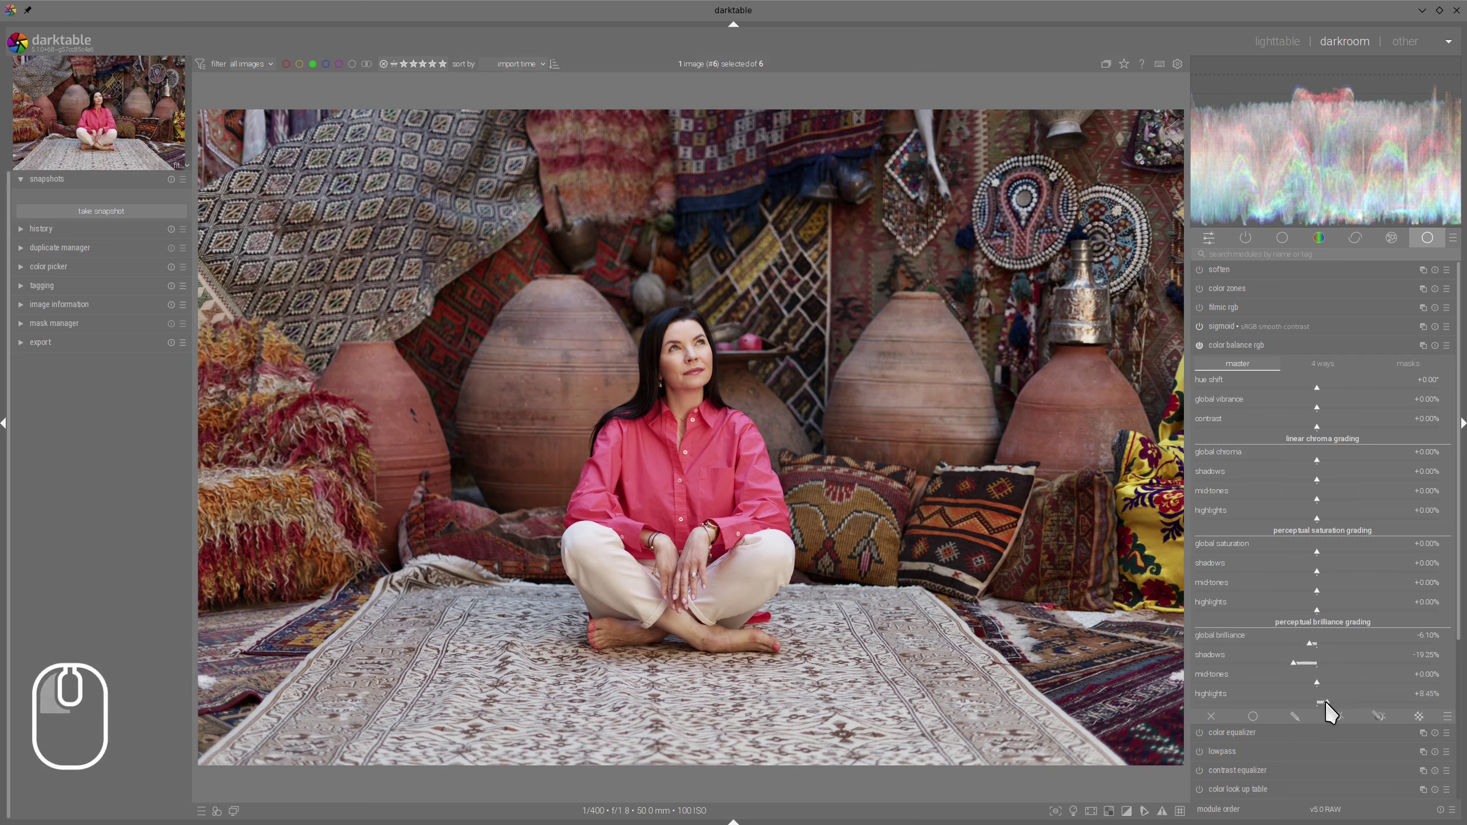
In sigmoid, raise the display luminance target white to 120%
left_click(1238, 346)
left_click(1233, 327)
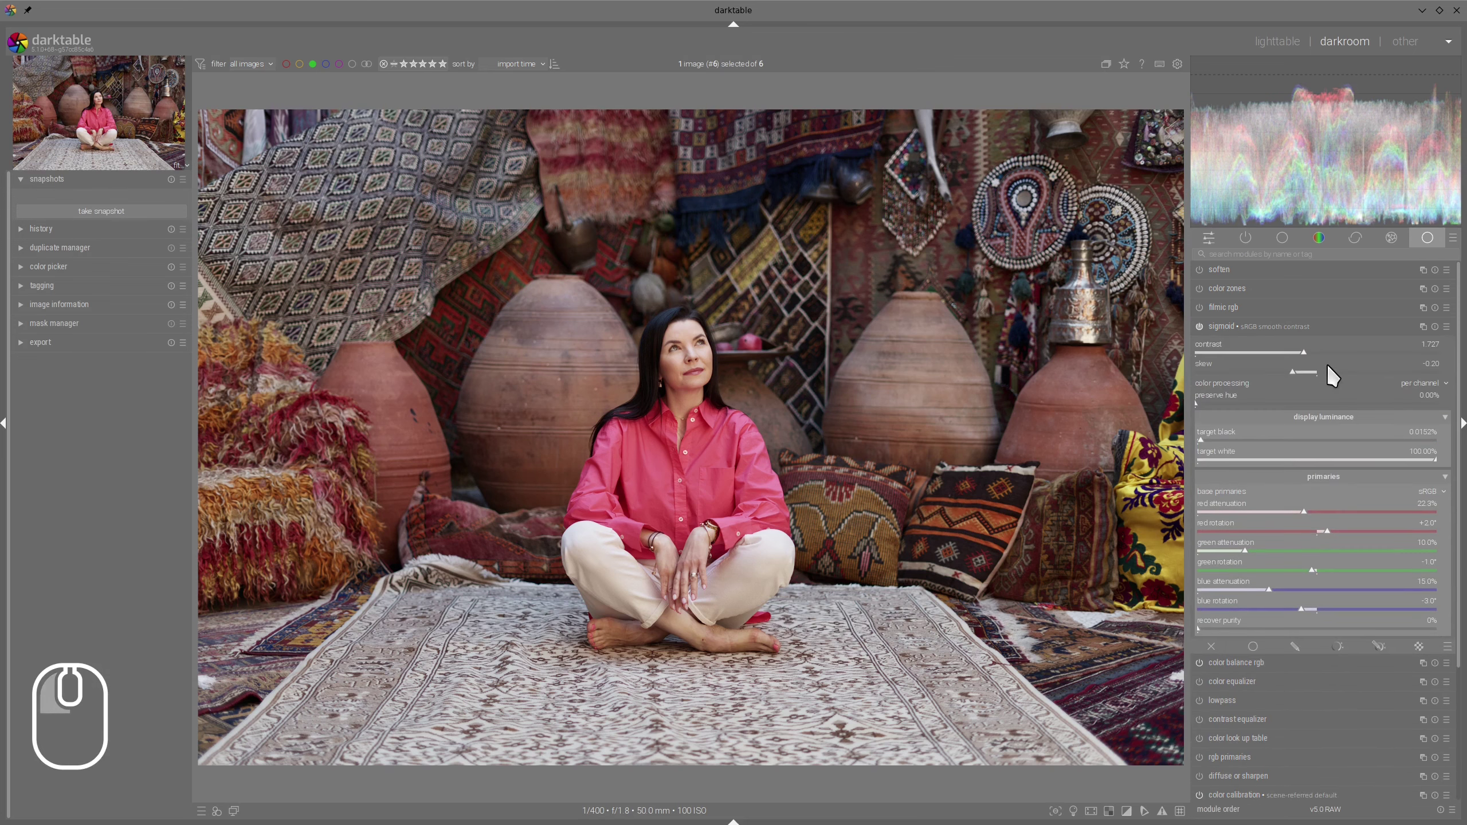
left_click(1437, 460, "ctrl+shift")
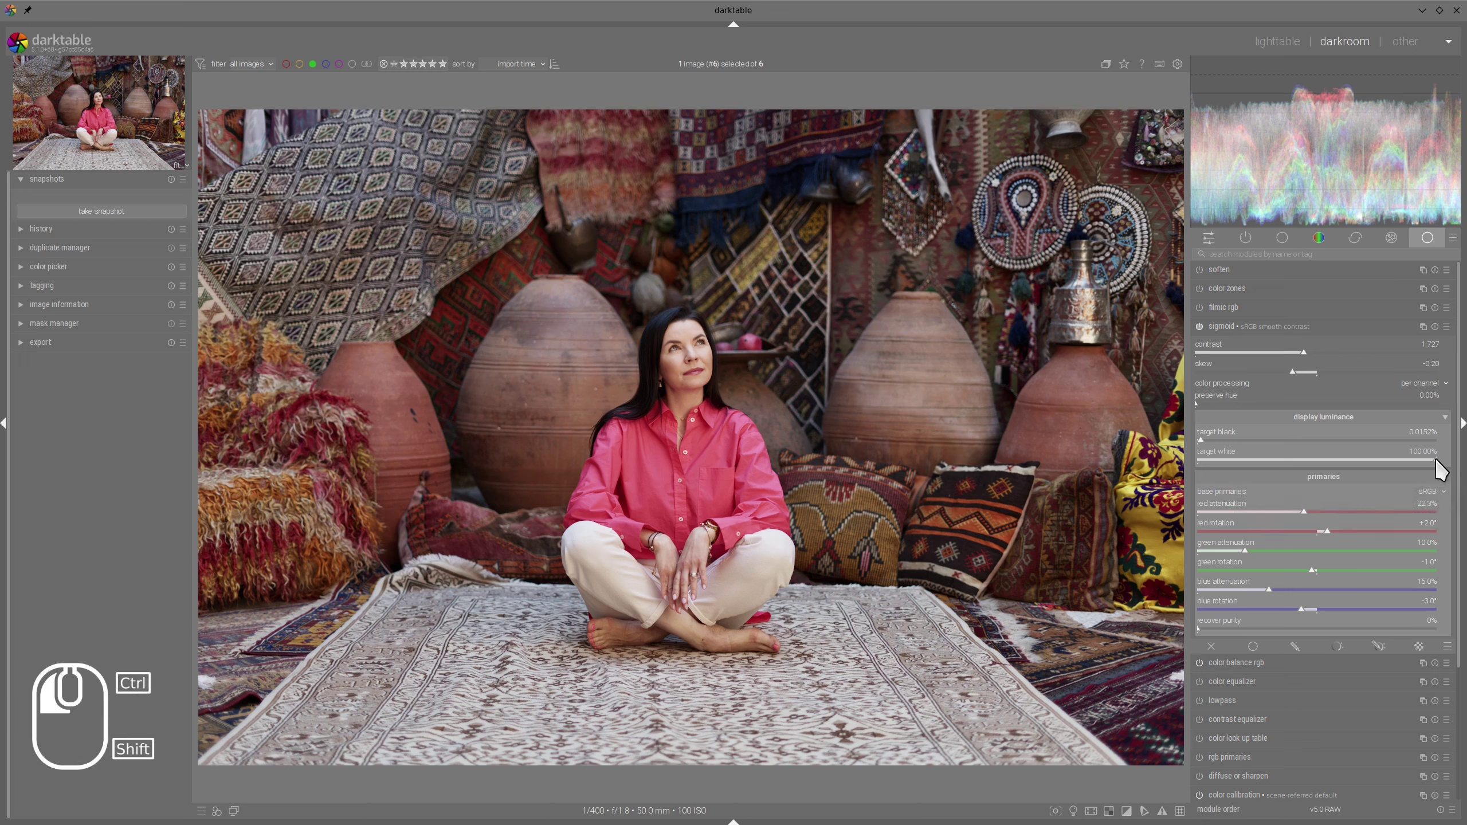
left_click_drag(1437, 461, 1446, 461)
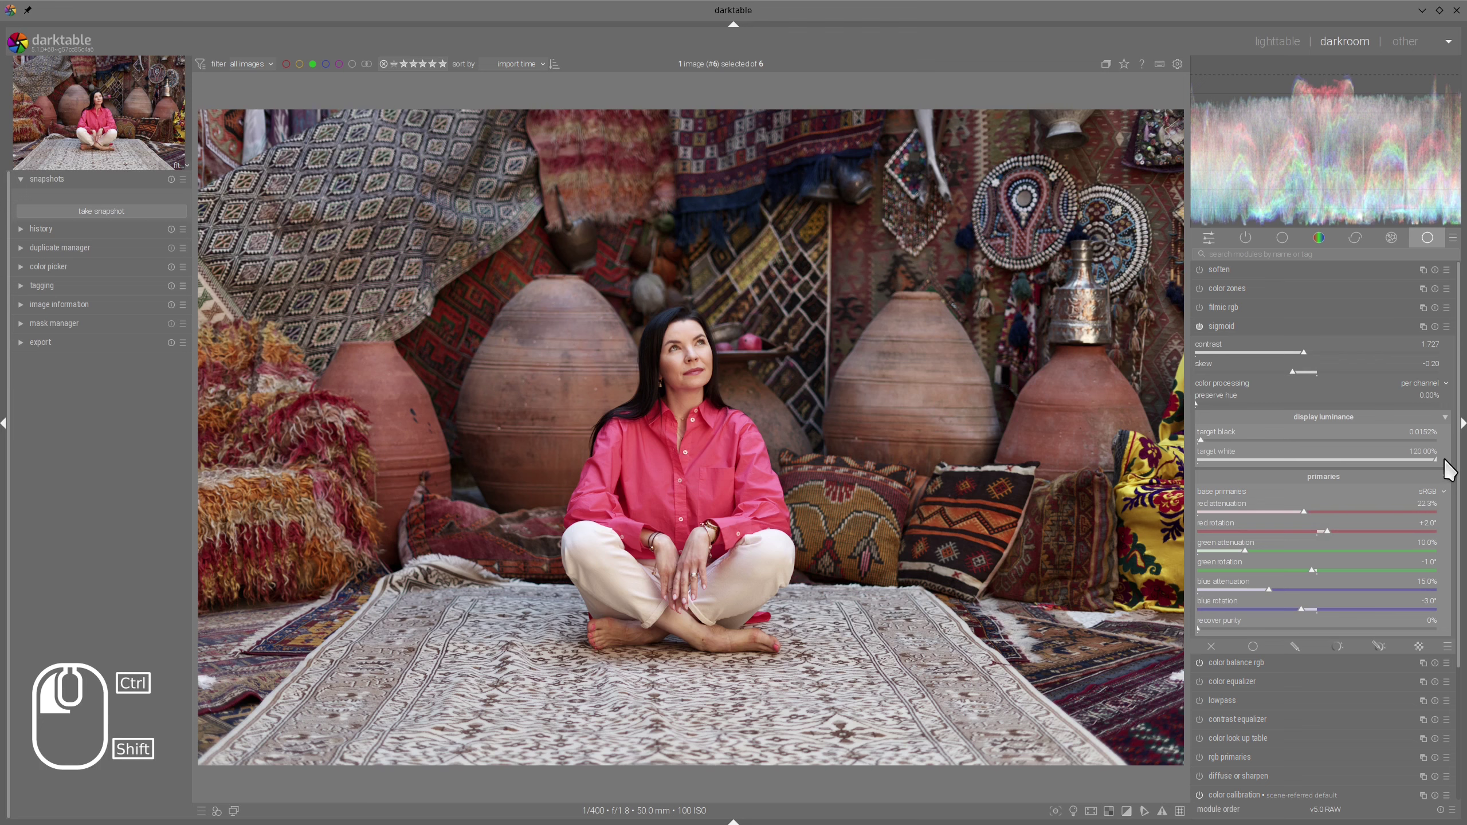
left_click(1213, 325)
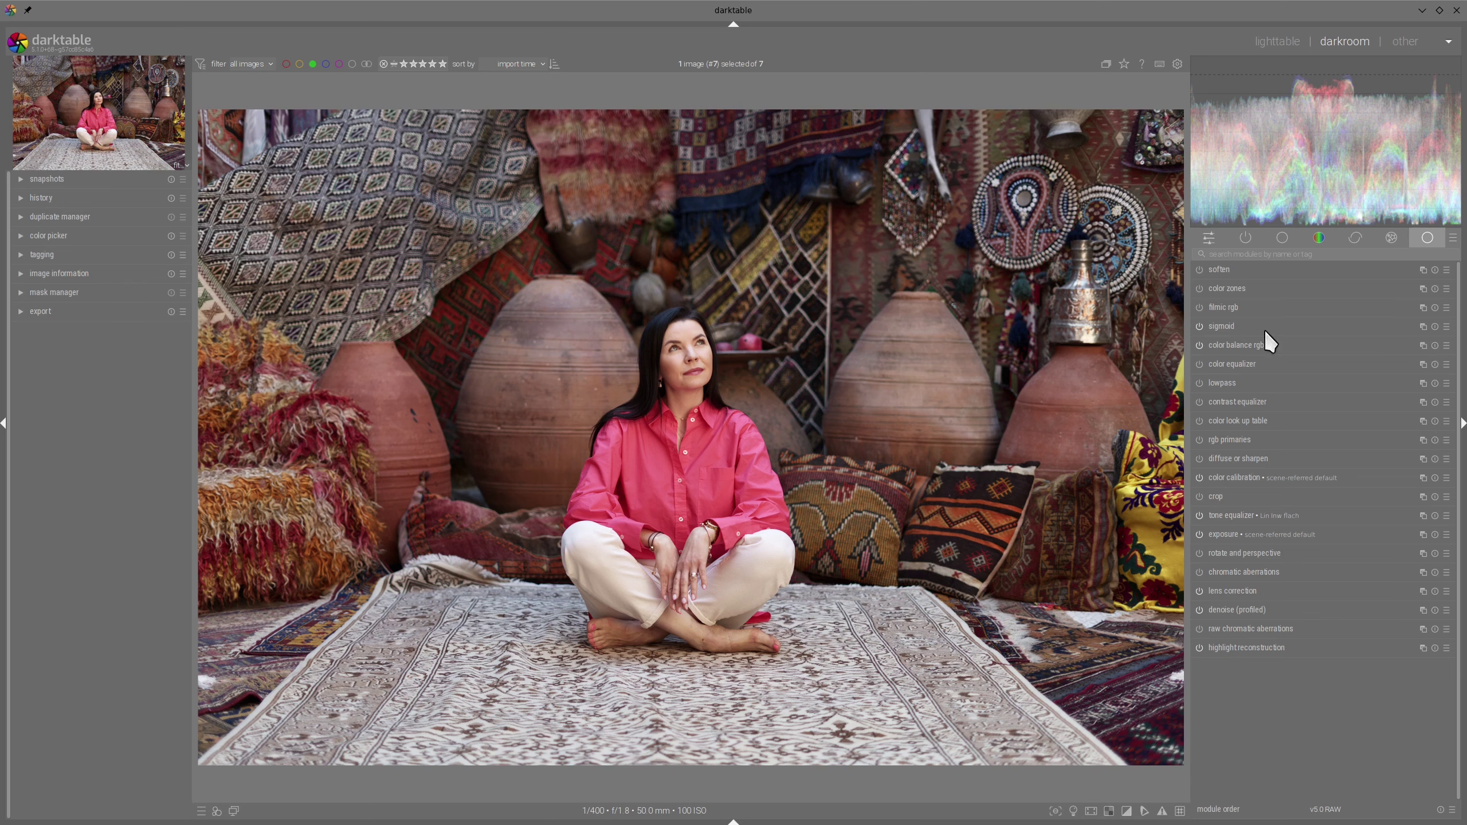
Add a second color balance rgb instance and set its linear chroma to -58.22% for shadows and +22.07% for midtones
left_click(1422, 345, "ctrl")
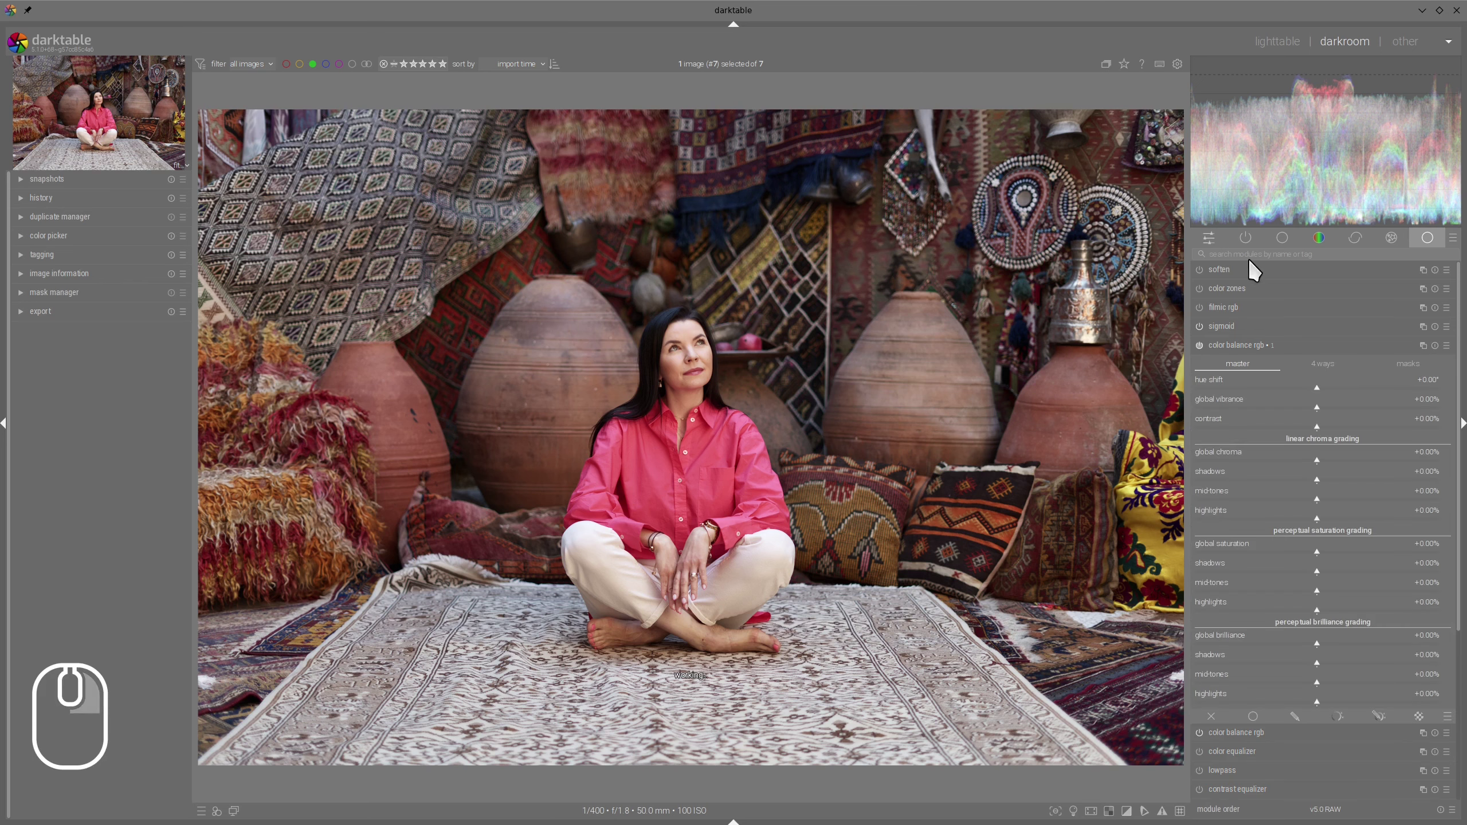
left_click(1329, 376)
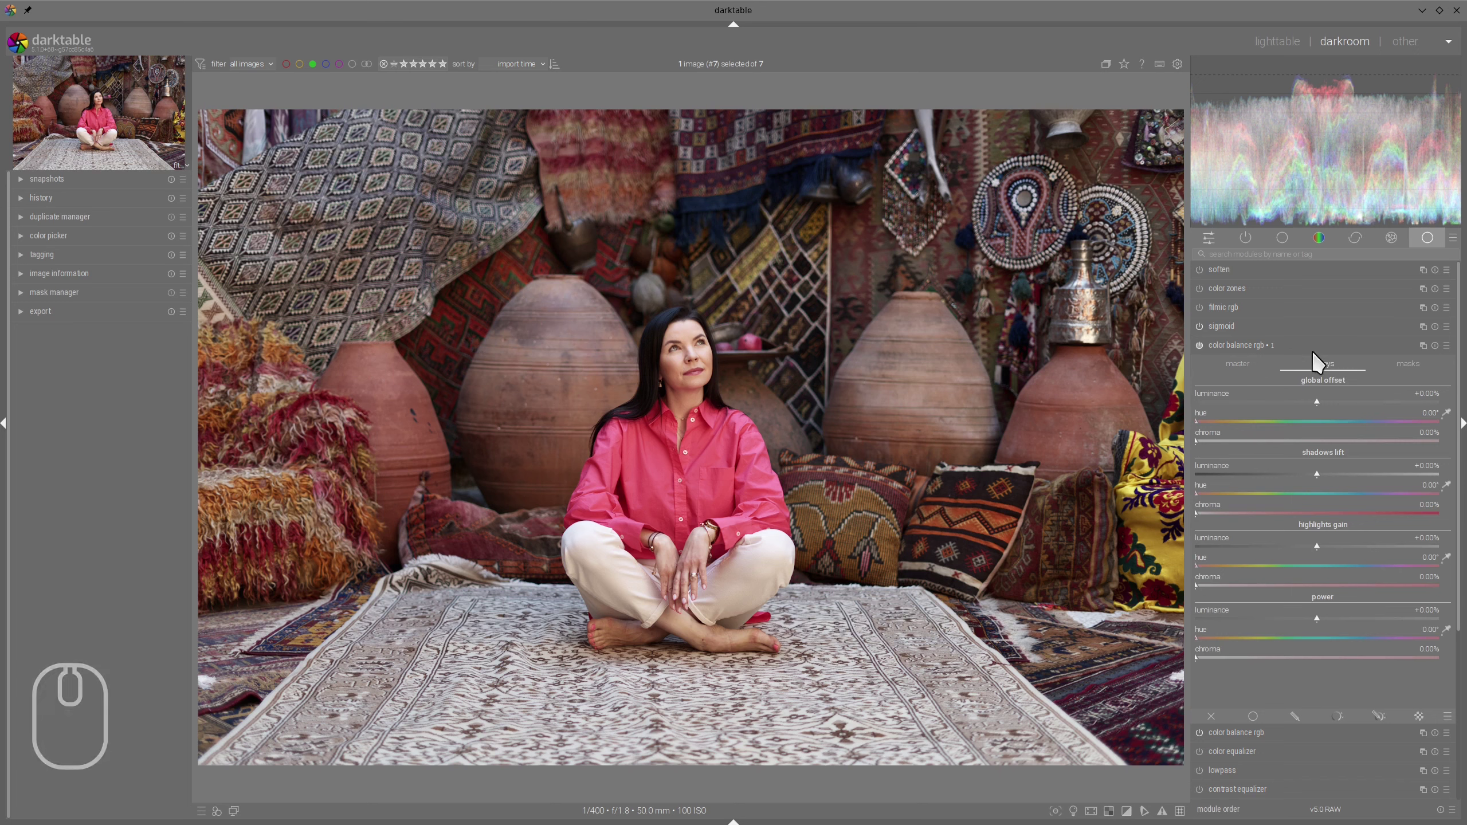
left_click(1233, 366)
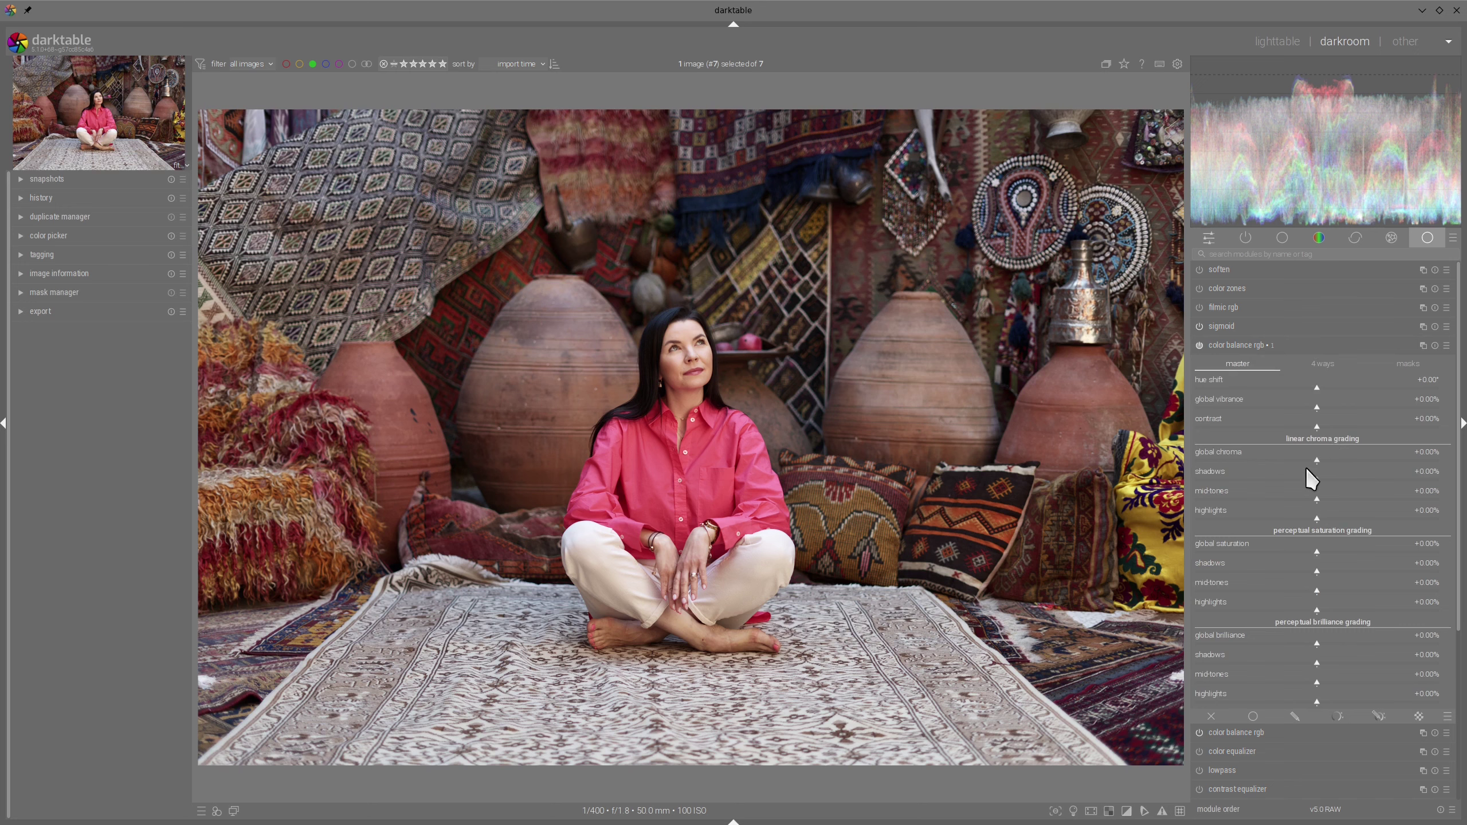
left_click_drag(1318, 480, 1247, 479)
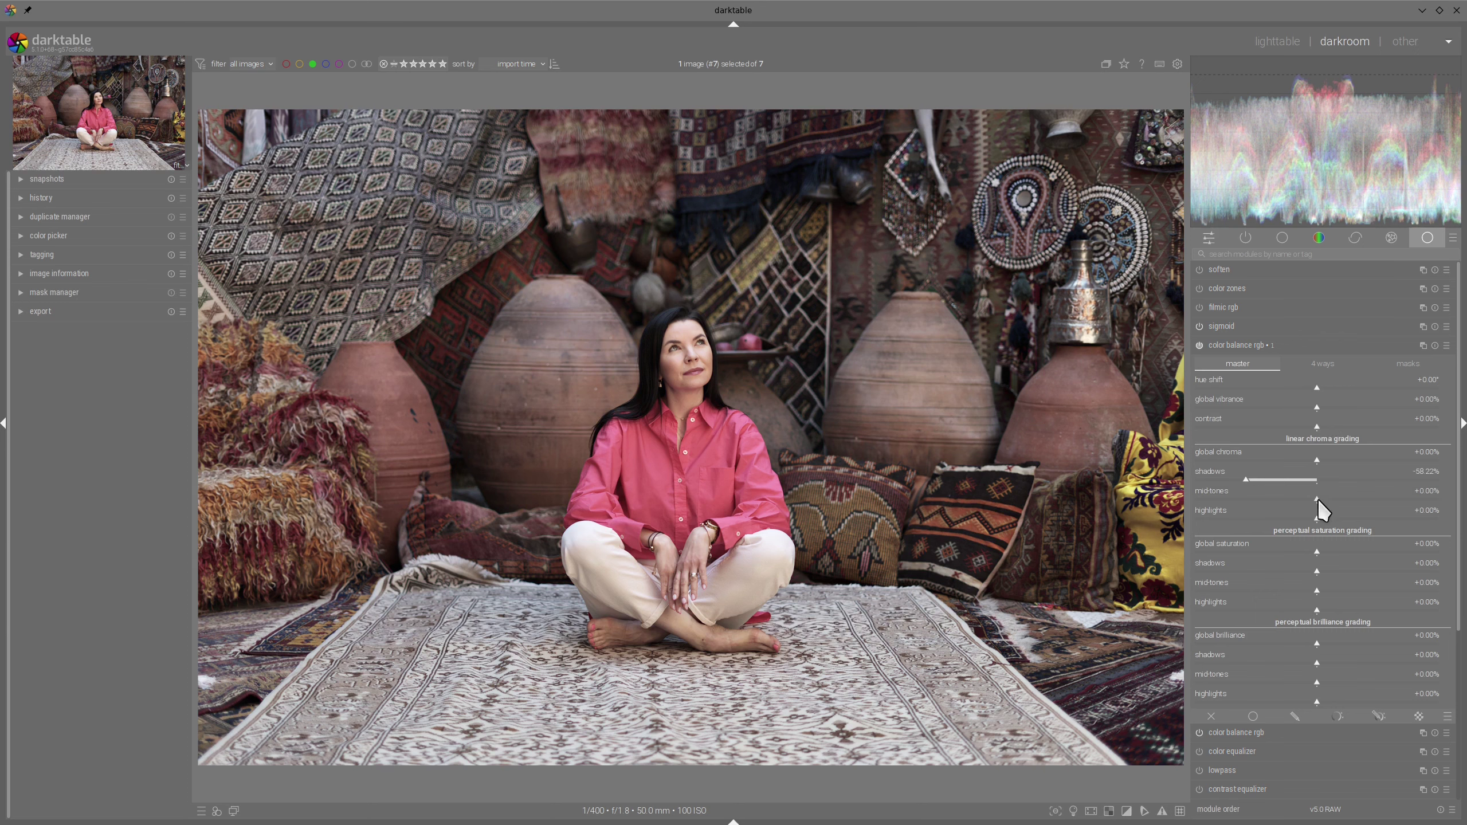
left_click_drag(1318, 499, 1343, 500)
Tint the shadows lift teal with a hue of 217.18° and a chroma of 7.51%
left_click(1323, 363)
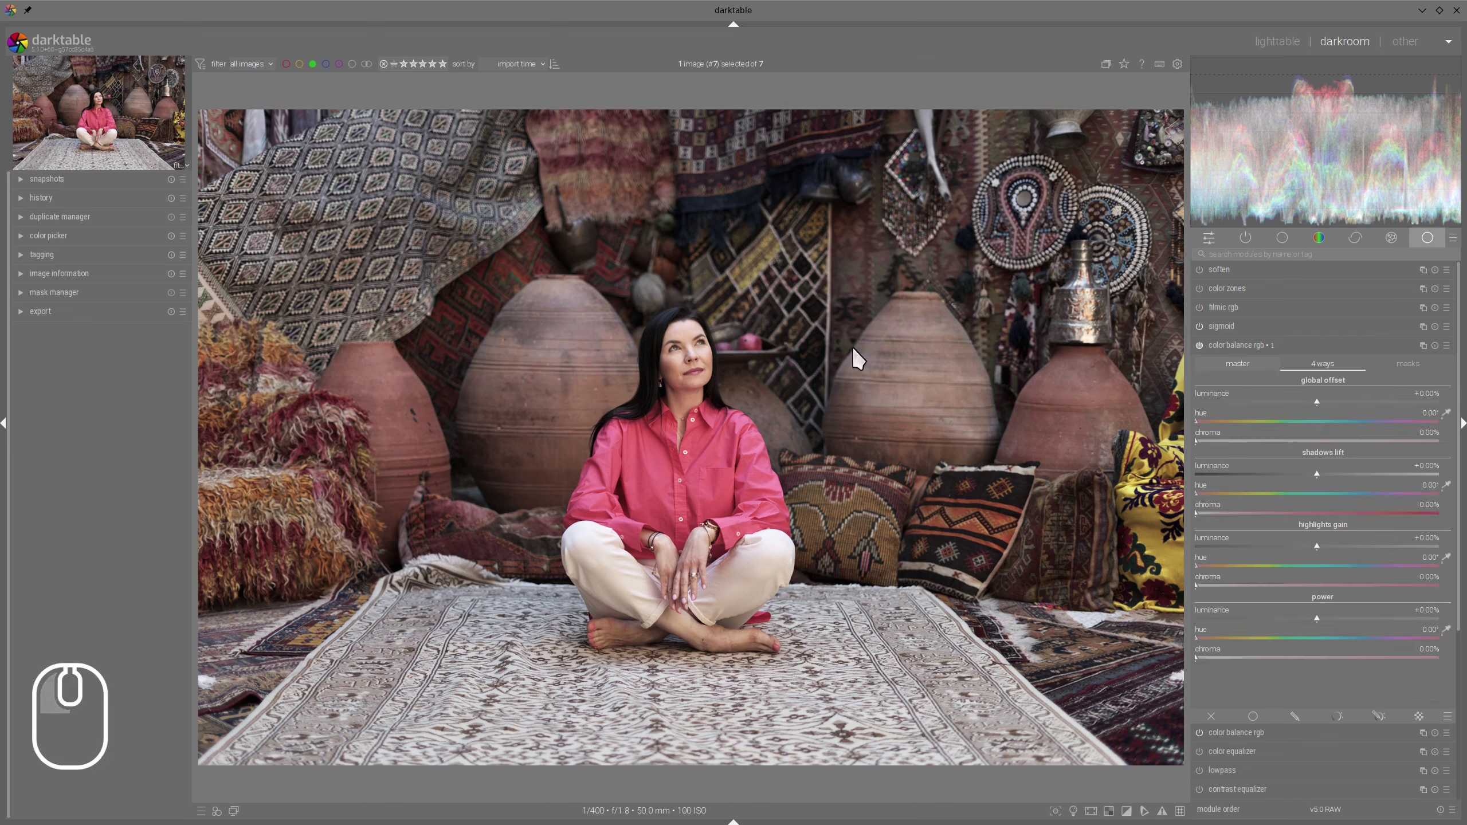
left_click(1341, 494)
left_click_drag(1342, 493, 1352, 494)
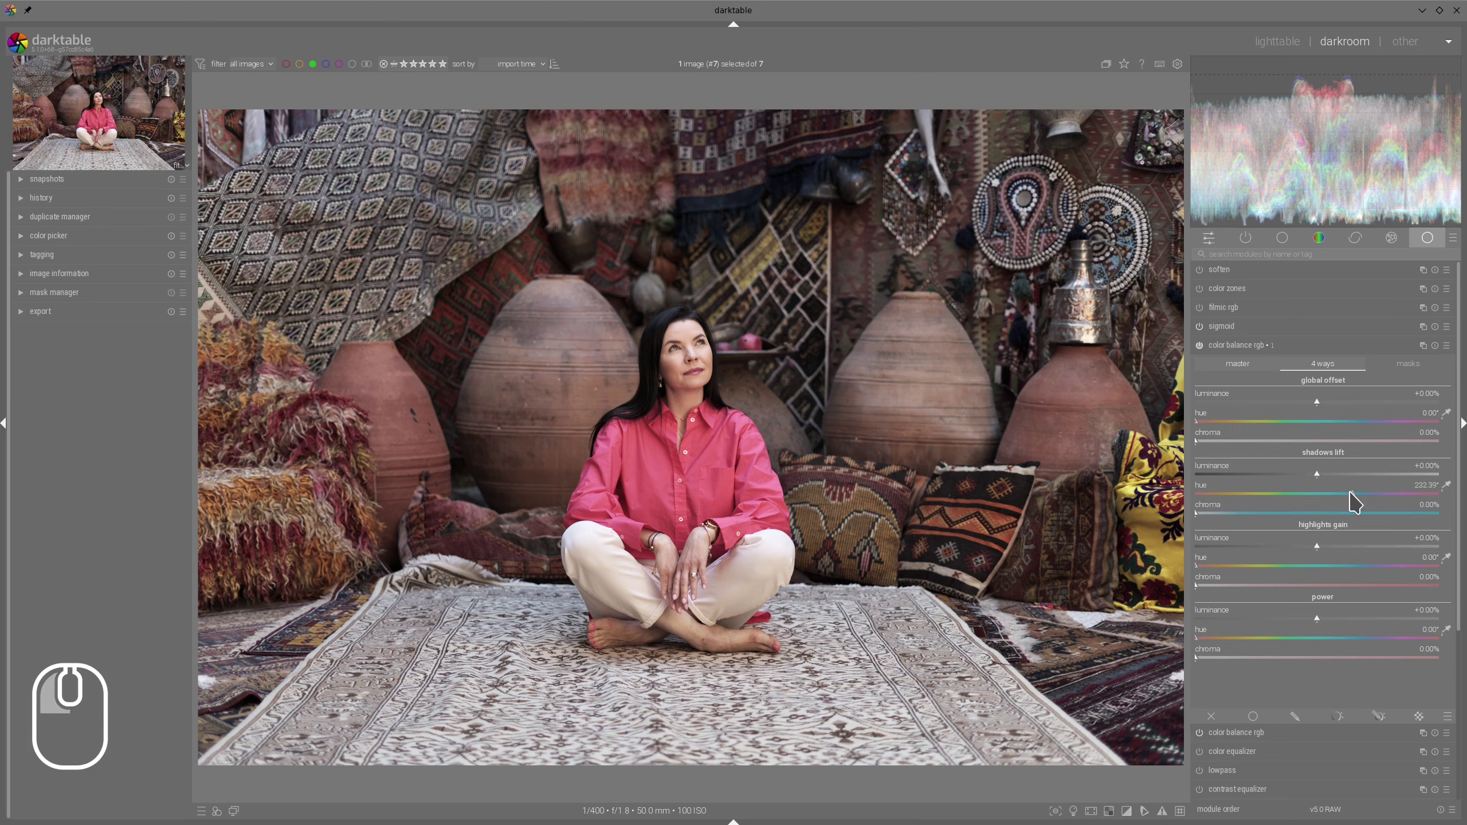
left_click(1231, 512)
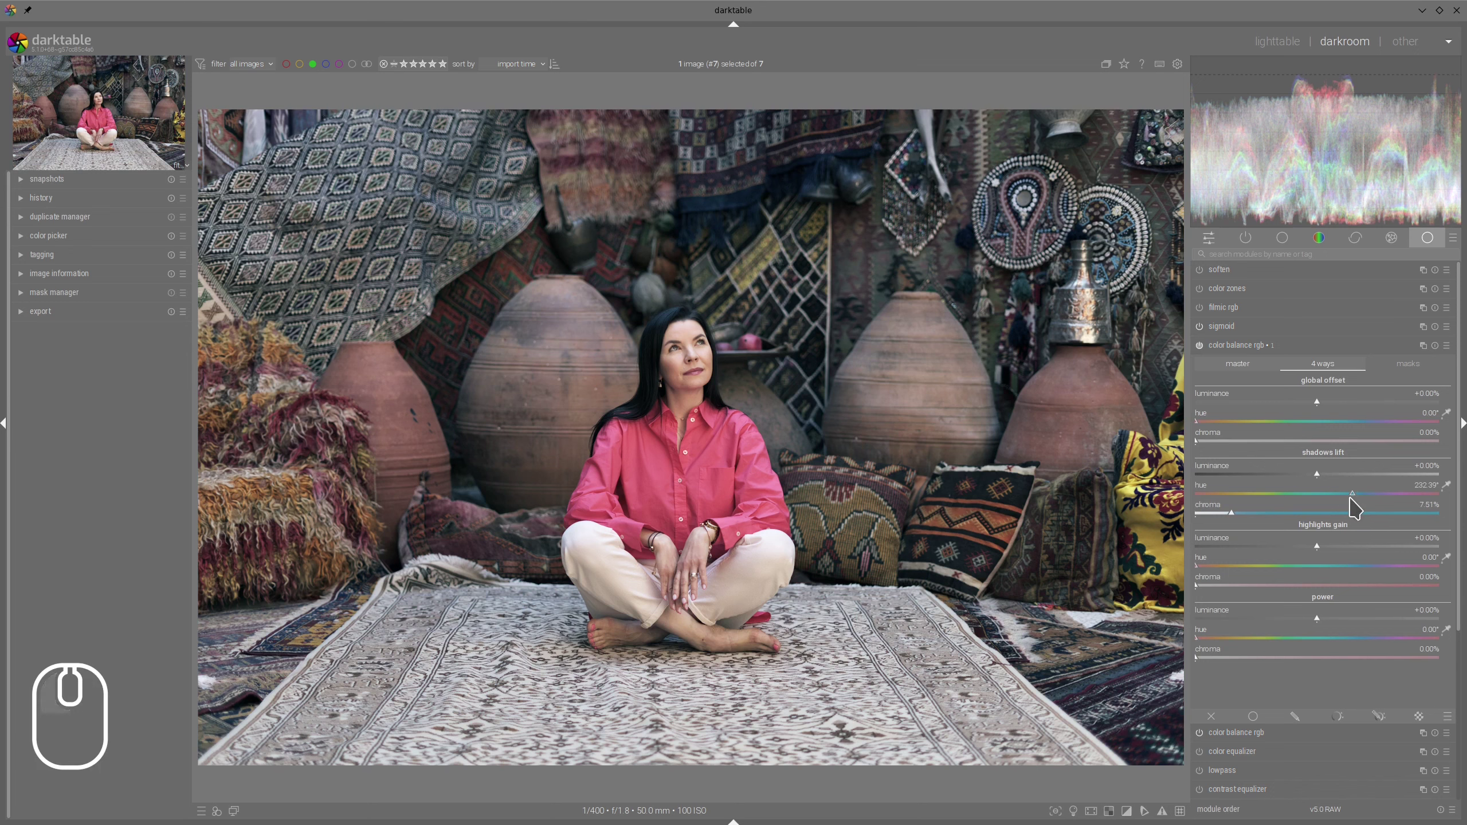
left_click(1344, 494)
left_click_drag(1344, 496, 1342, 497)
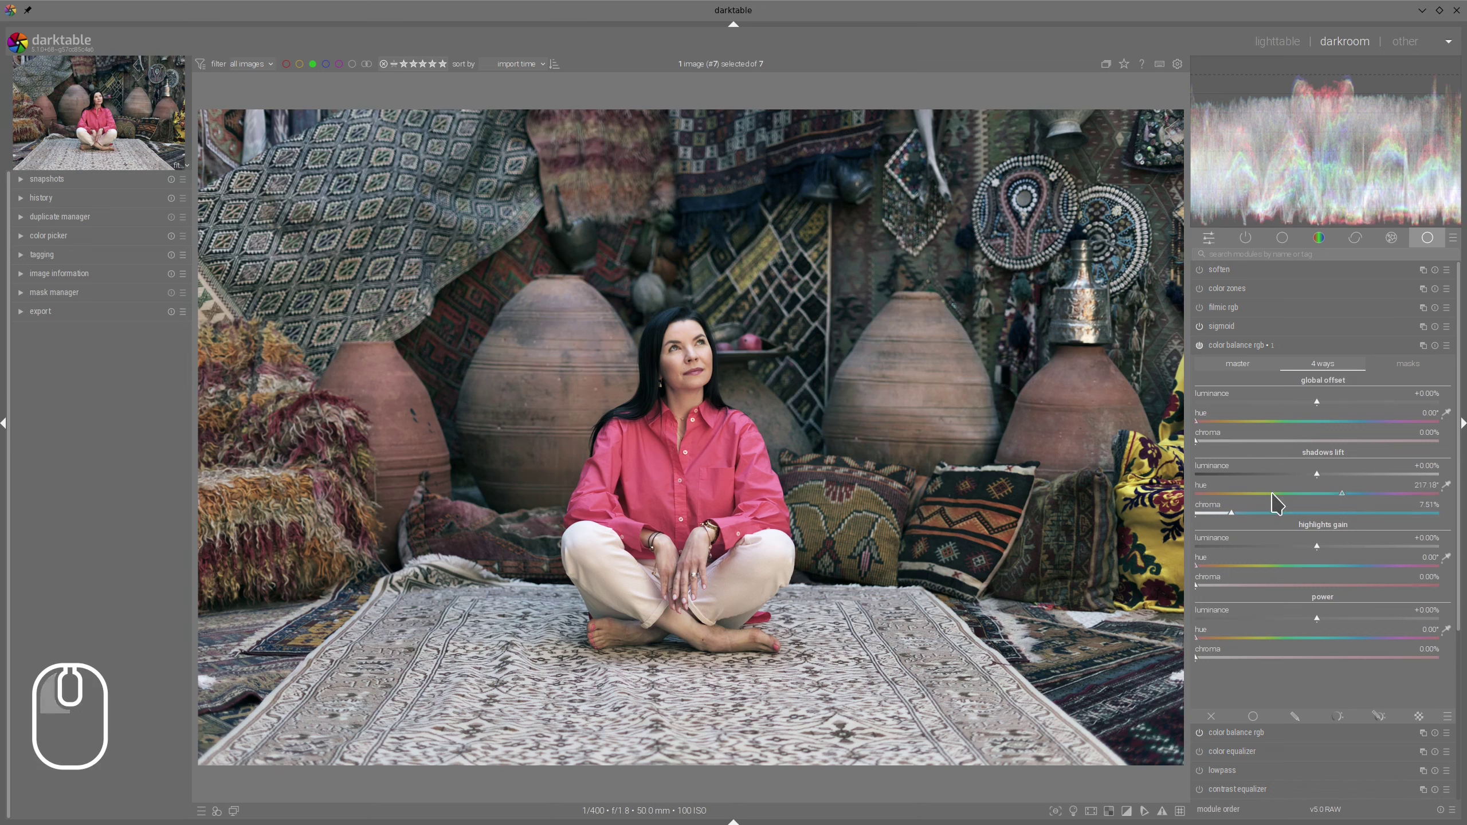
Set perceptual saturation of shadows to +49.30%, and give the highlights gain a hue of 218.03° with 2.58% chroma
left_click(1241, 364)
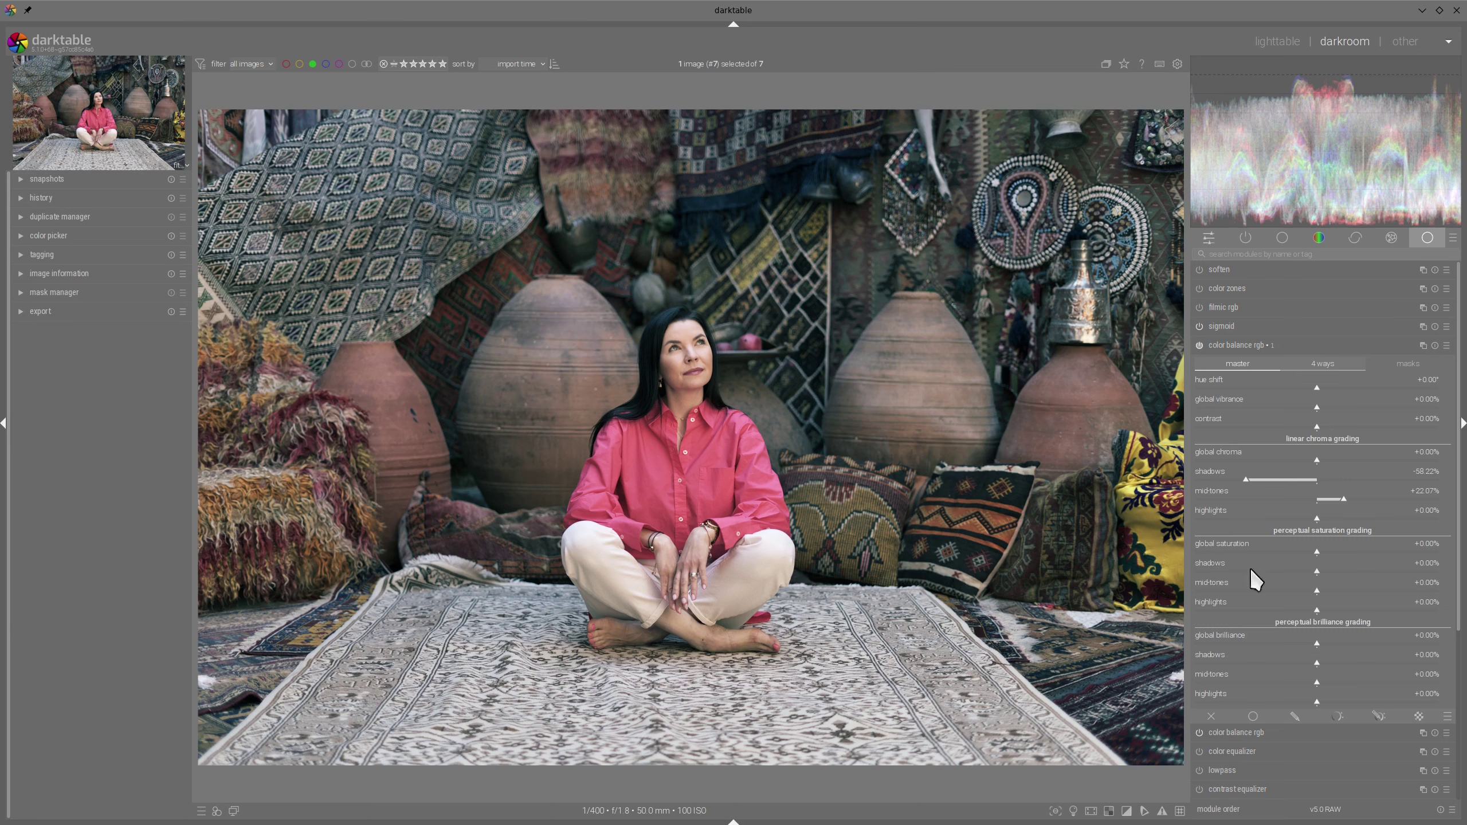
left_click_drag(1320, 573, 1377, 572)
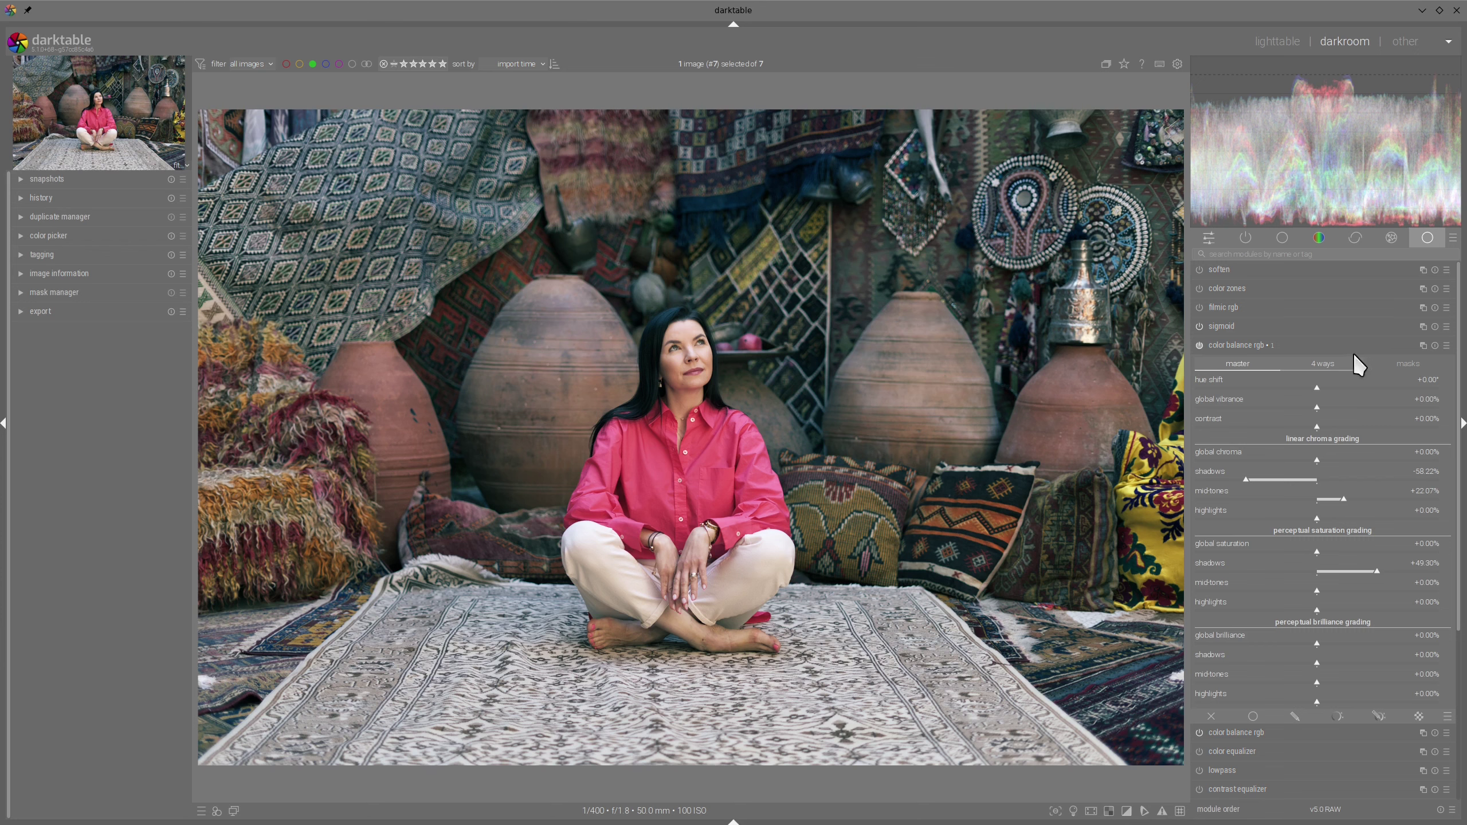
left_click(1328, 365)
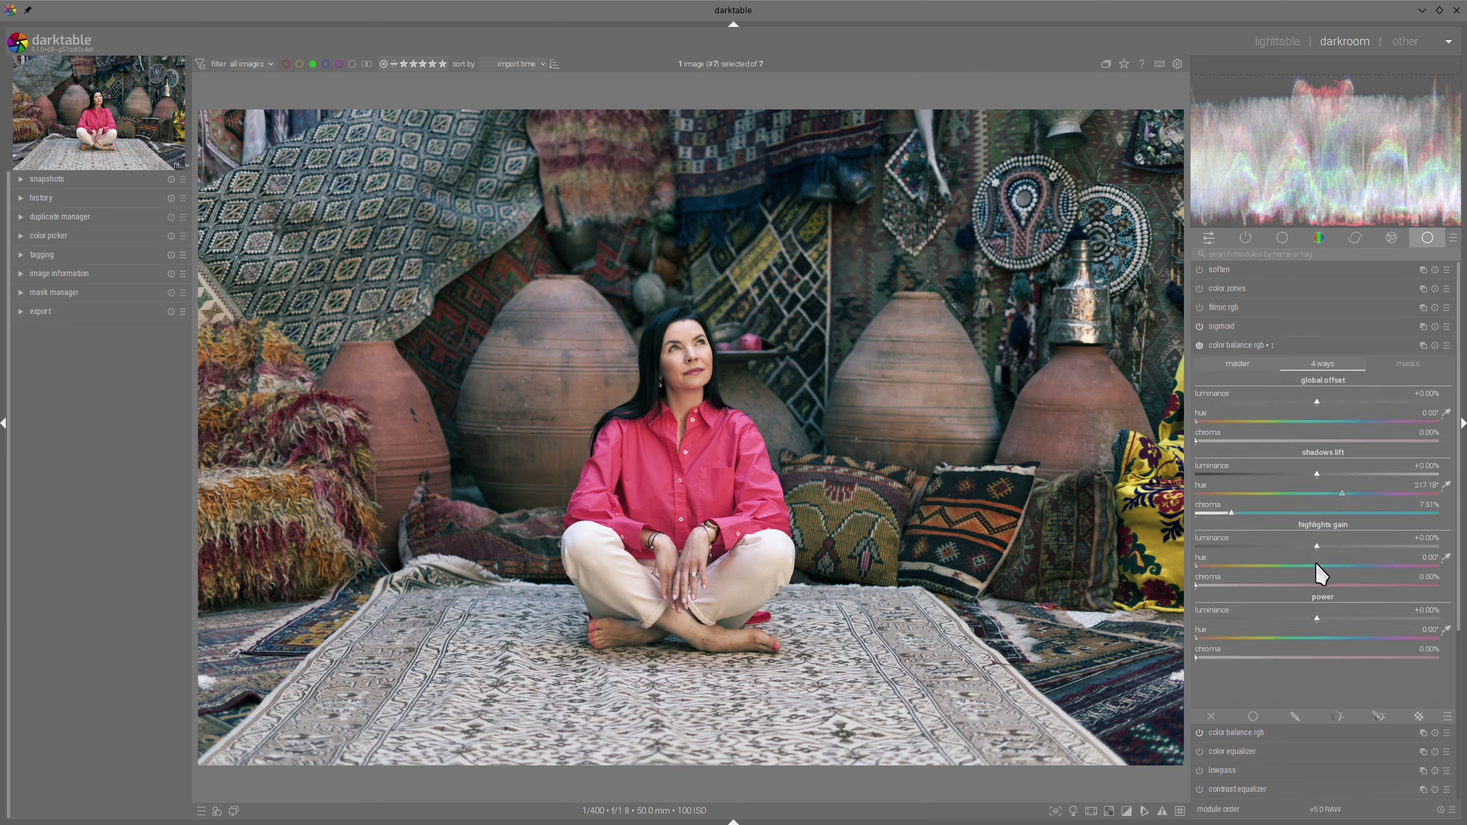
left_click_drag(1317, 565, 1344, 567)
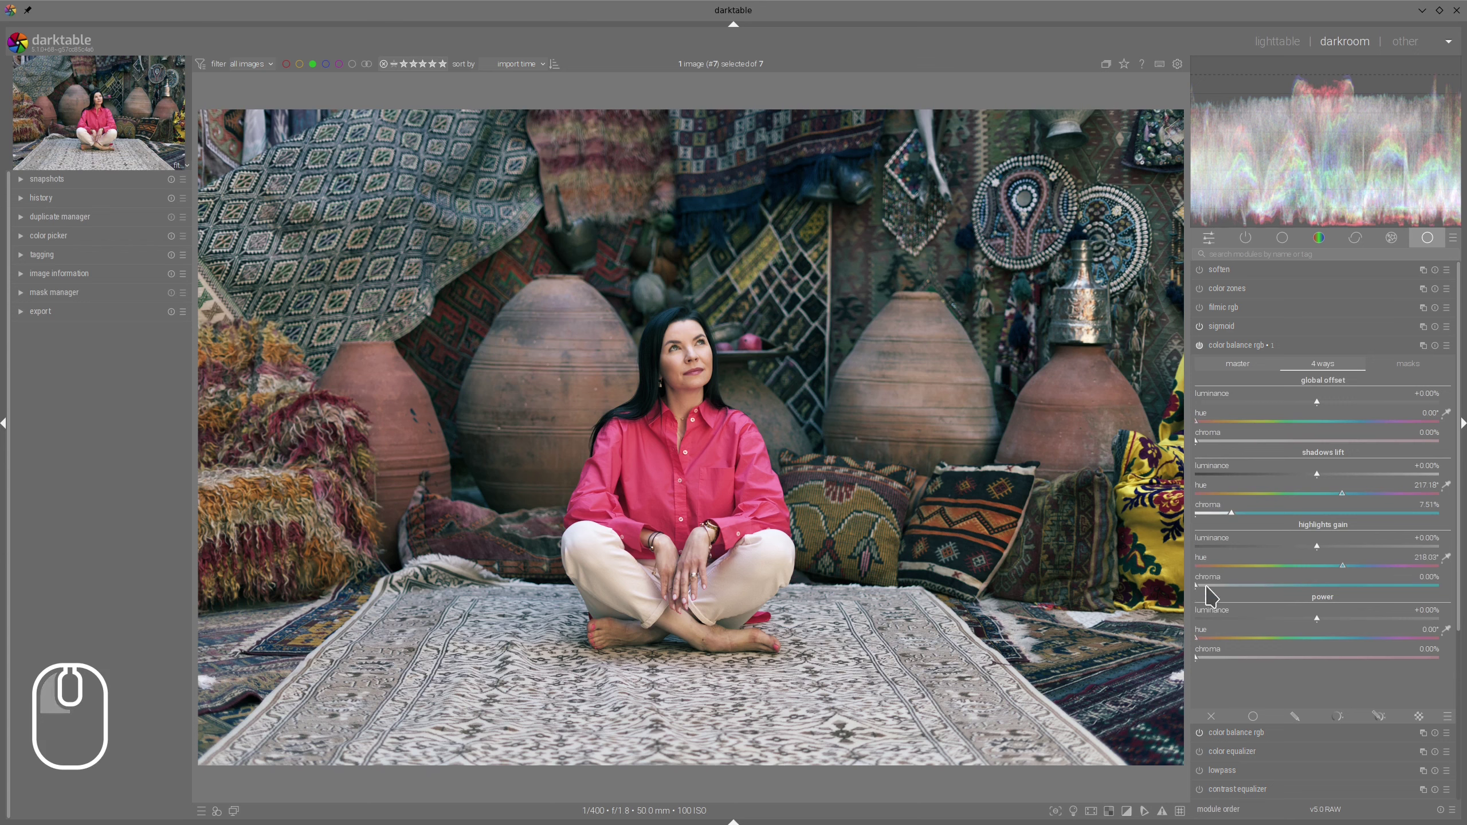
left_click_drag(1207, 589, 1226, 588)
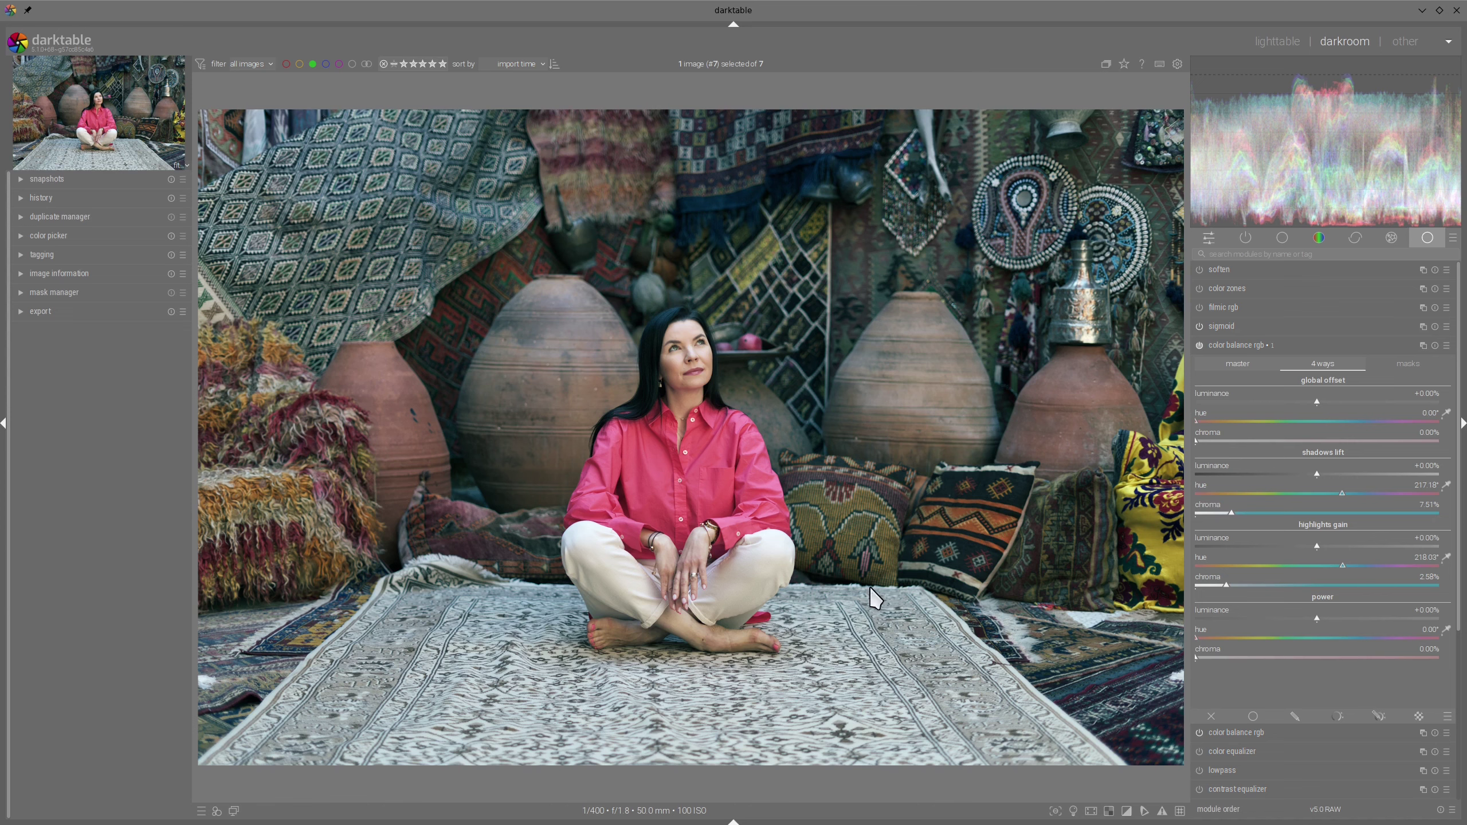
Set linear chroma of highlights to -15.49% and perceptual saturation to +20.19% for highlights and +14.55% for midtones
left_click(1252, 360)
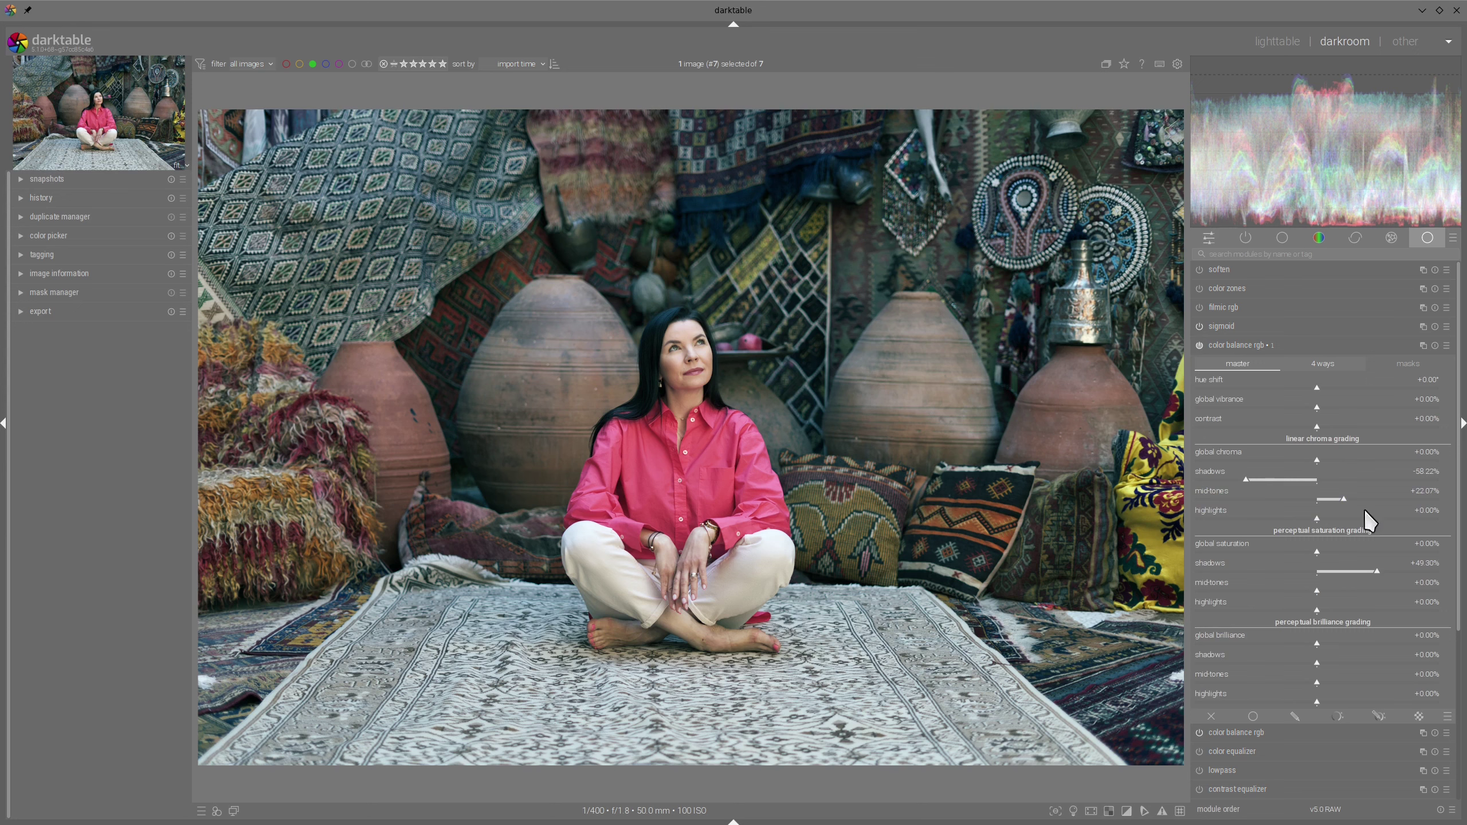
left_click_drag(1317, 523, 1307, 523)
left_click_drag(1320, 613, 1335, 614)
left_click_drag(1319, 593, 1334, 592)
Go back to history step 17, before the second color balance rgb instance, and take a snapshot of it
left_click(1199, 345)
left_click(20, 197)
left_click(55, 229)
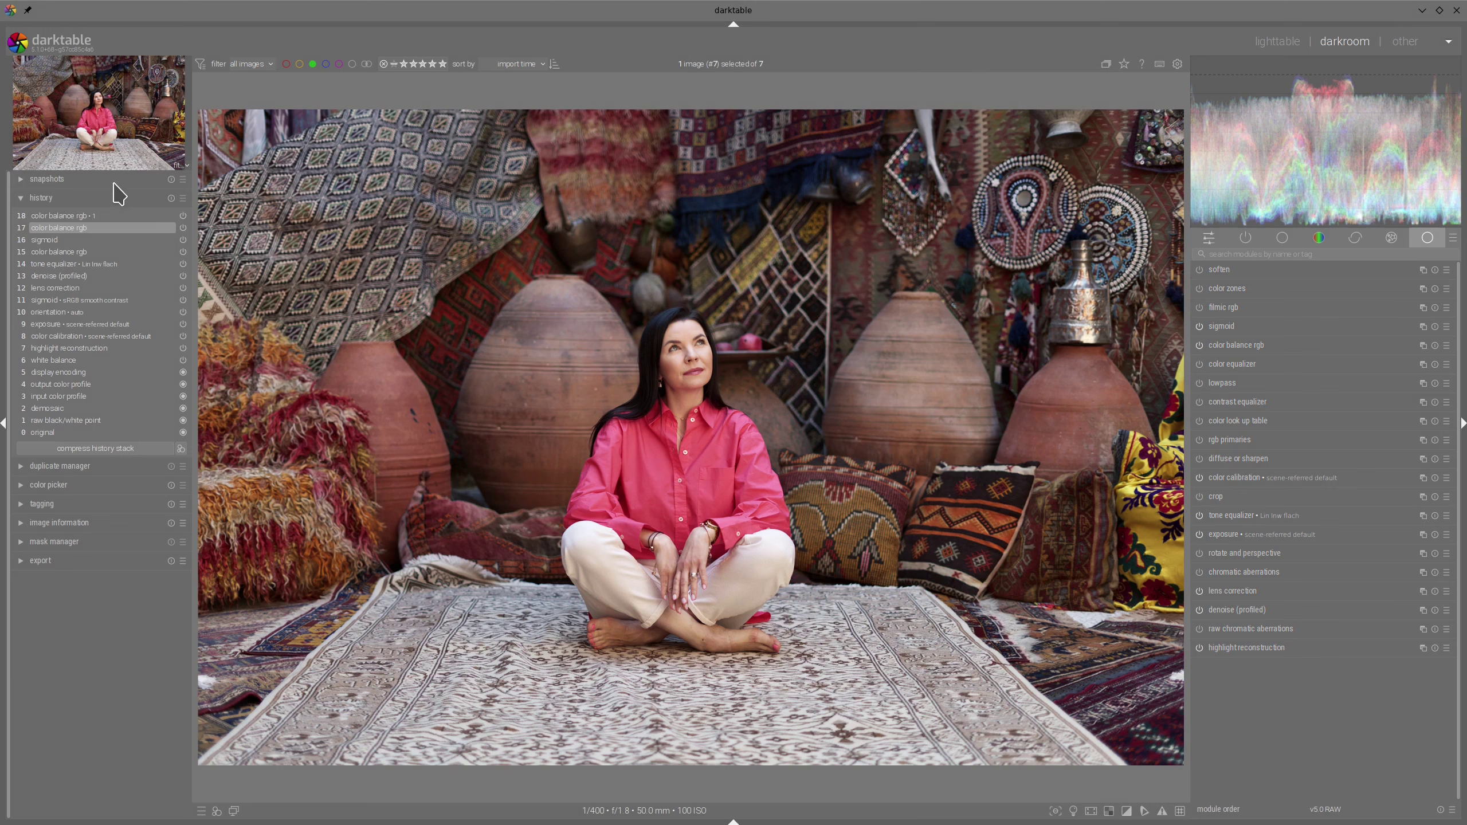
left_click(23, 179)
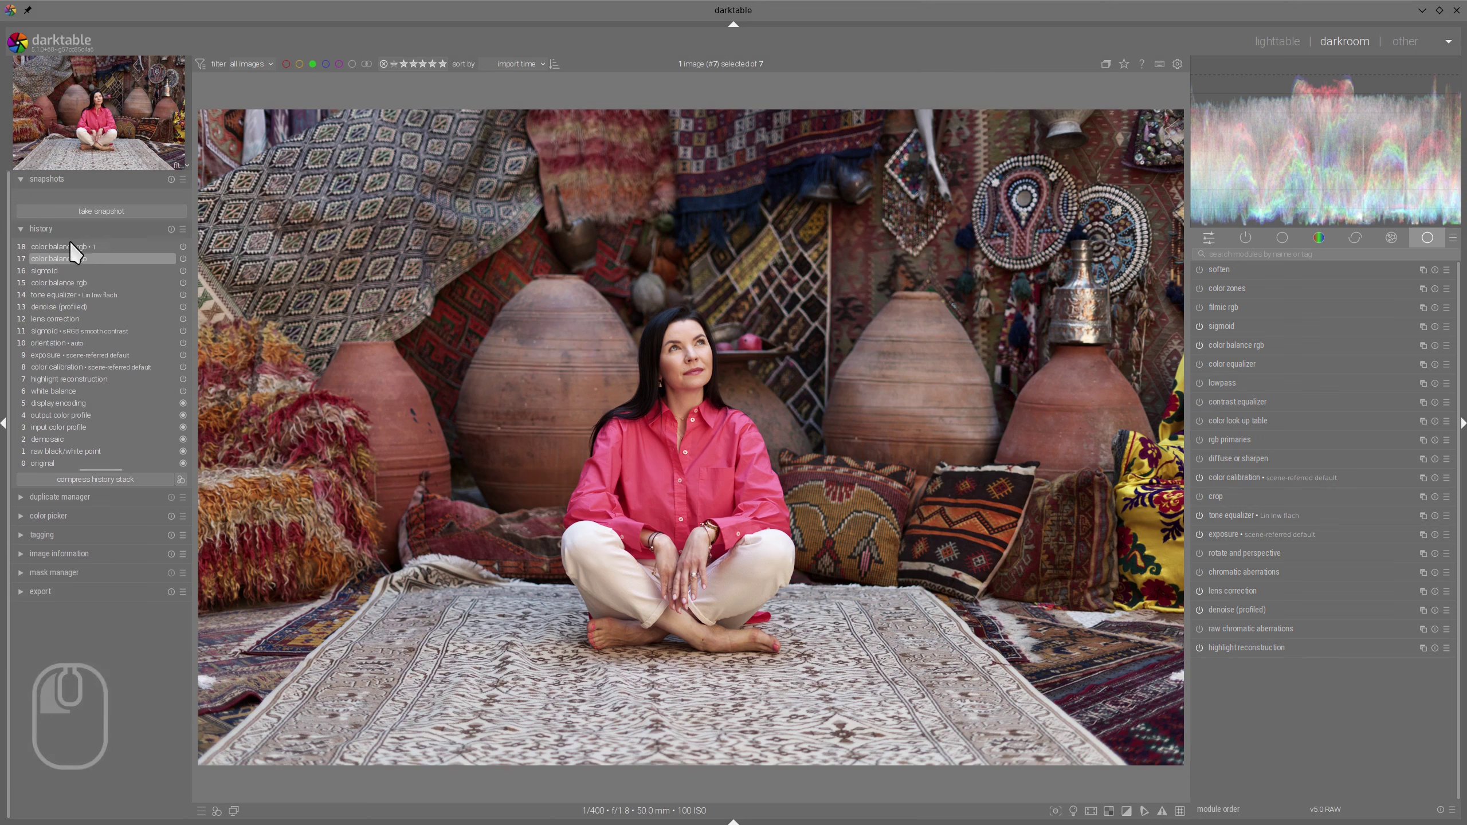
left_click(110, 206)
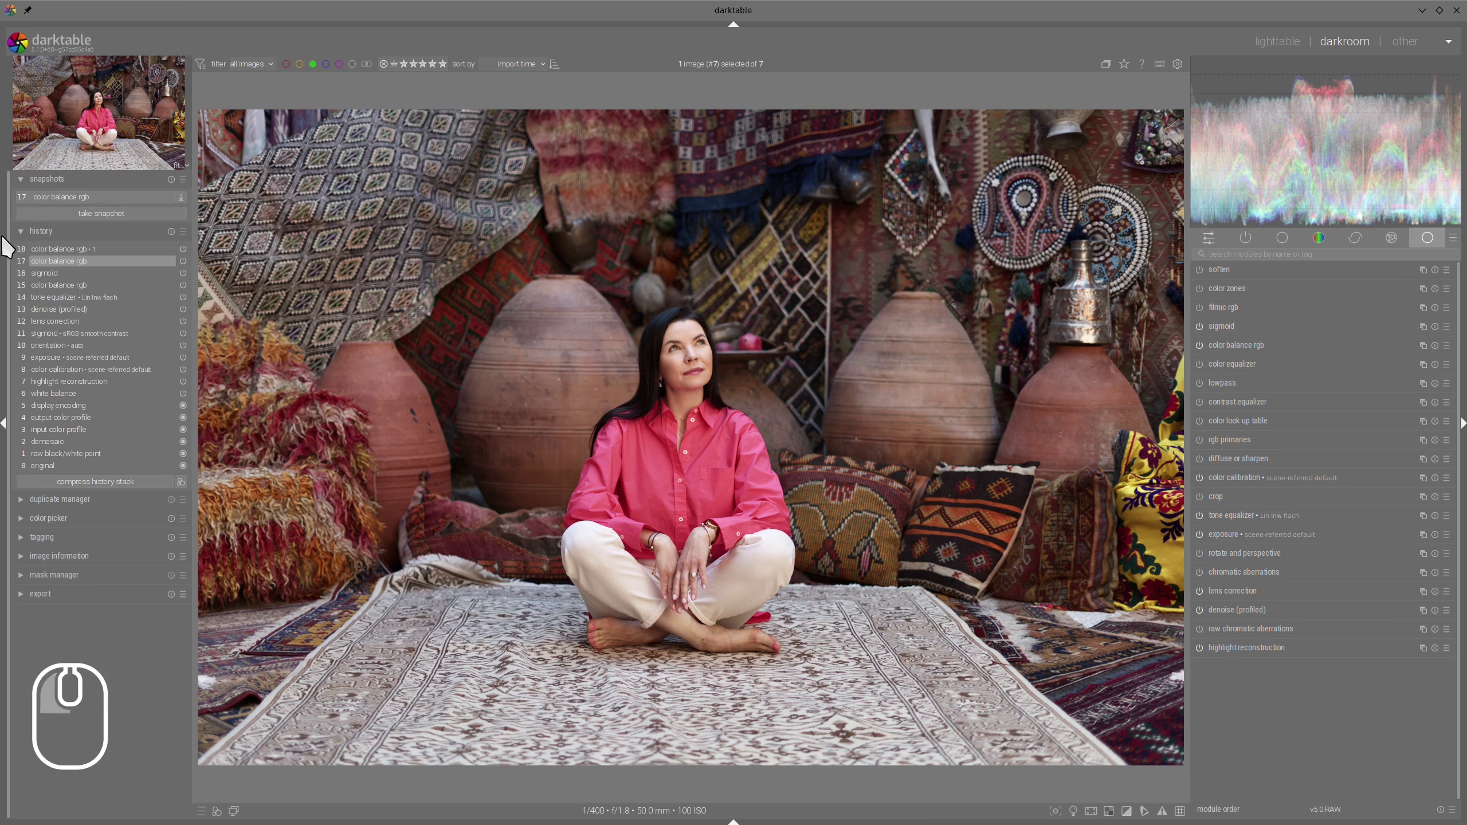
Return to history step 18 and compare the teal grade with the snapshot across the photo
left_click(69, 249)
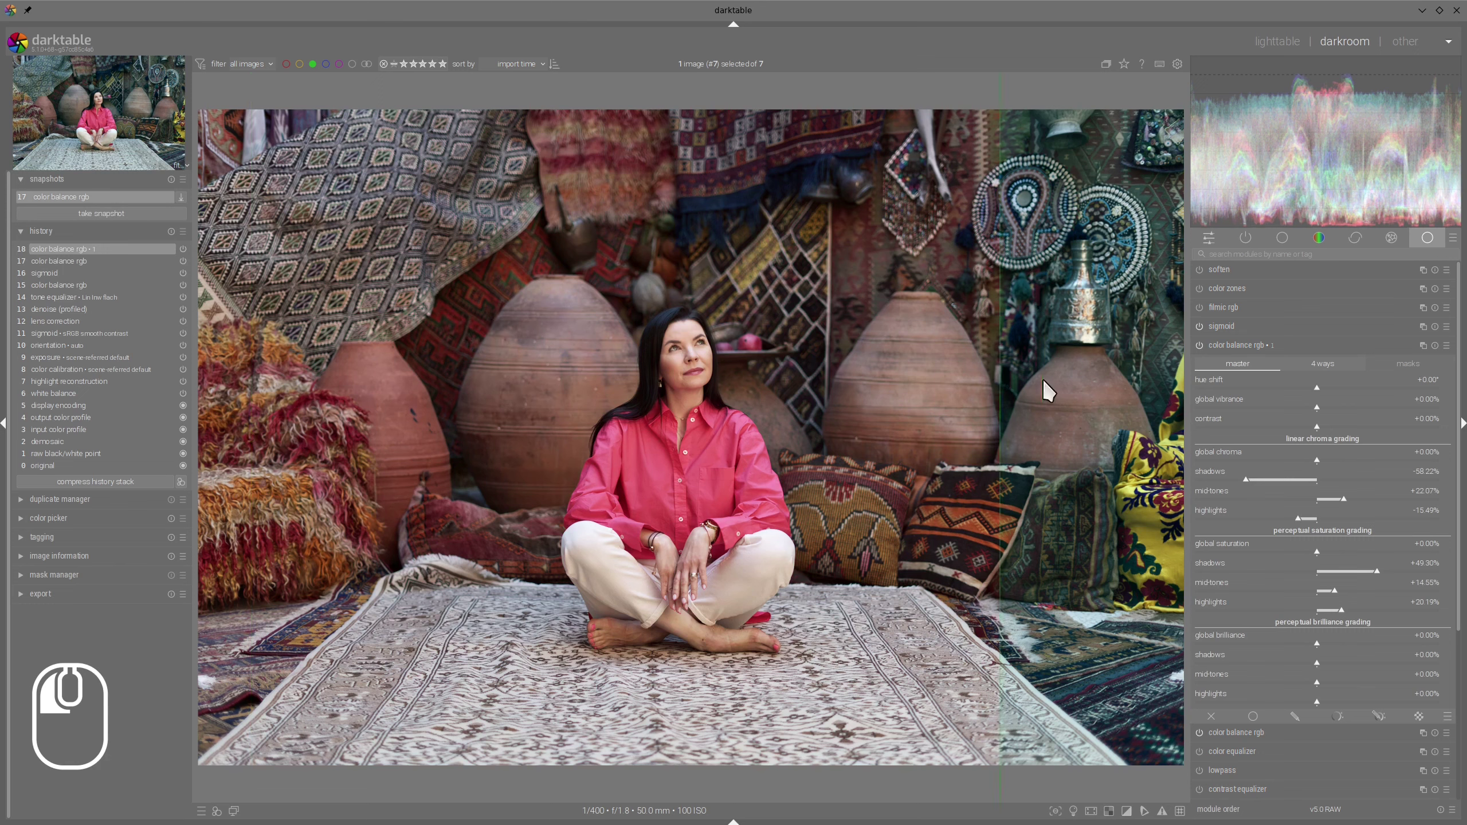
left_click_drag(150, 334, 214, 357)
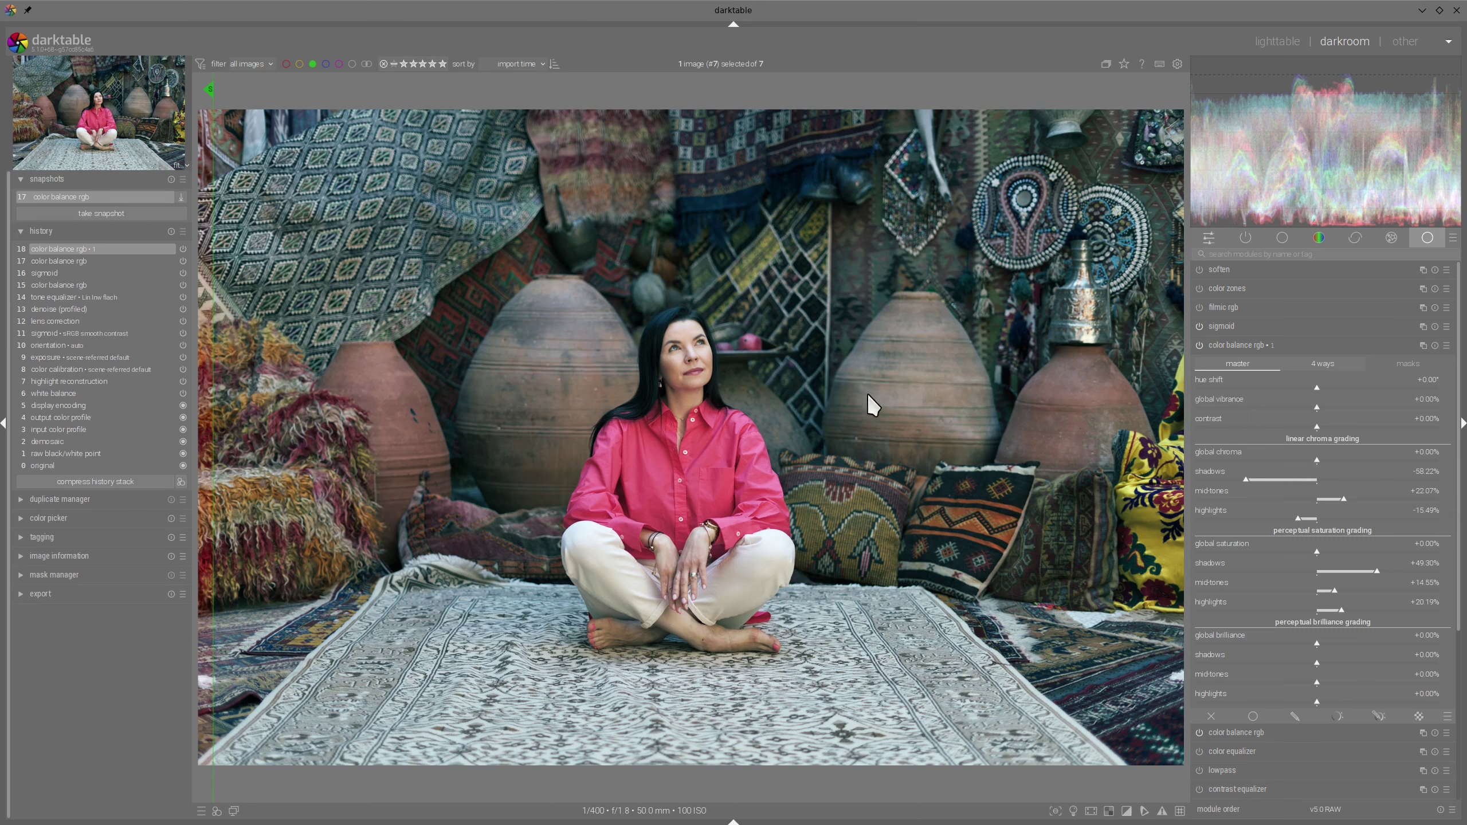
left_click(1251, 347)
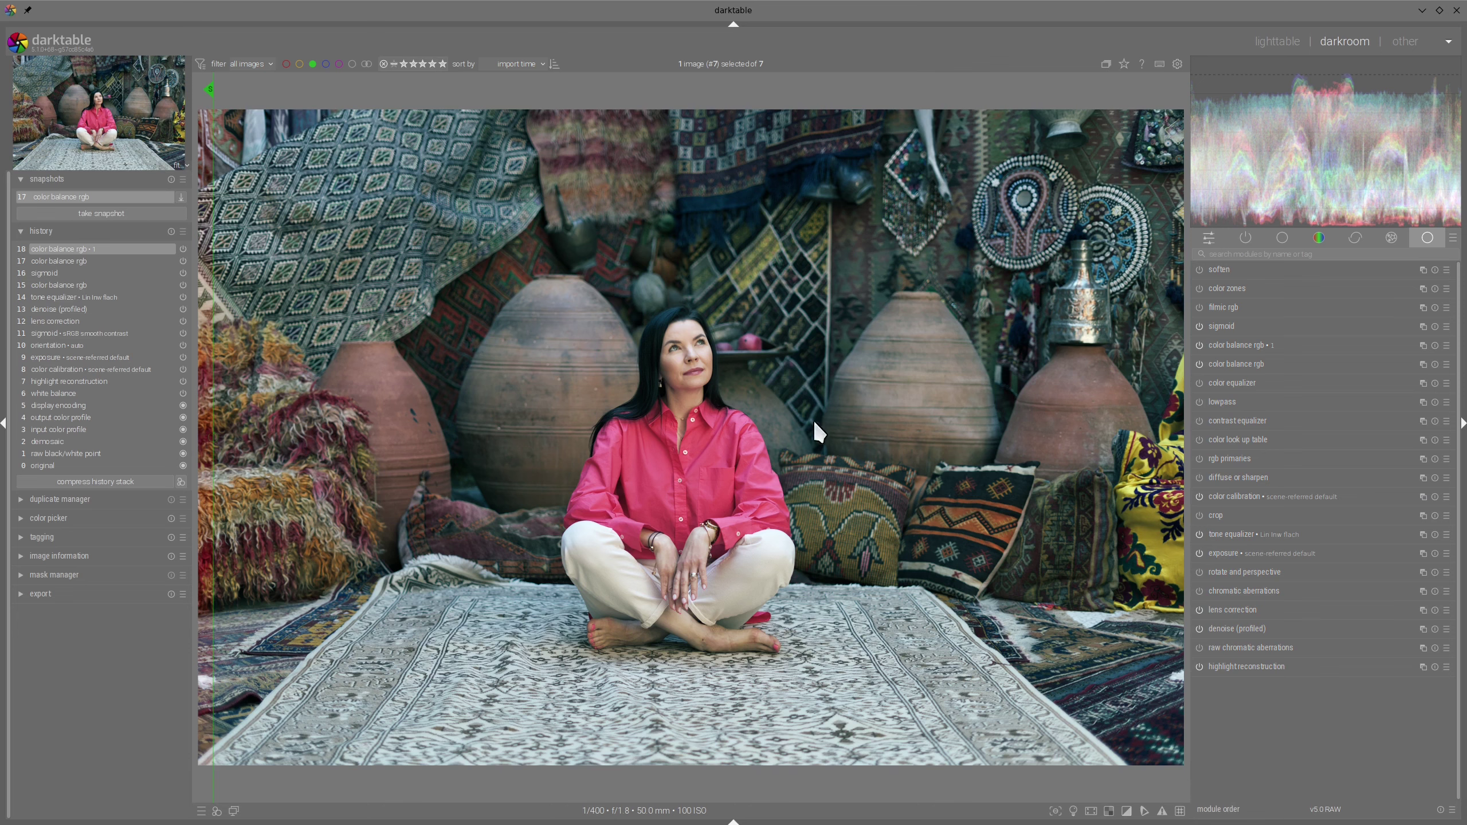
Enable rgb primaries with blue hue at -14.2° and red hue at +6.3°, and compare with the snapshot
left_click(1200, 459)
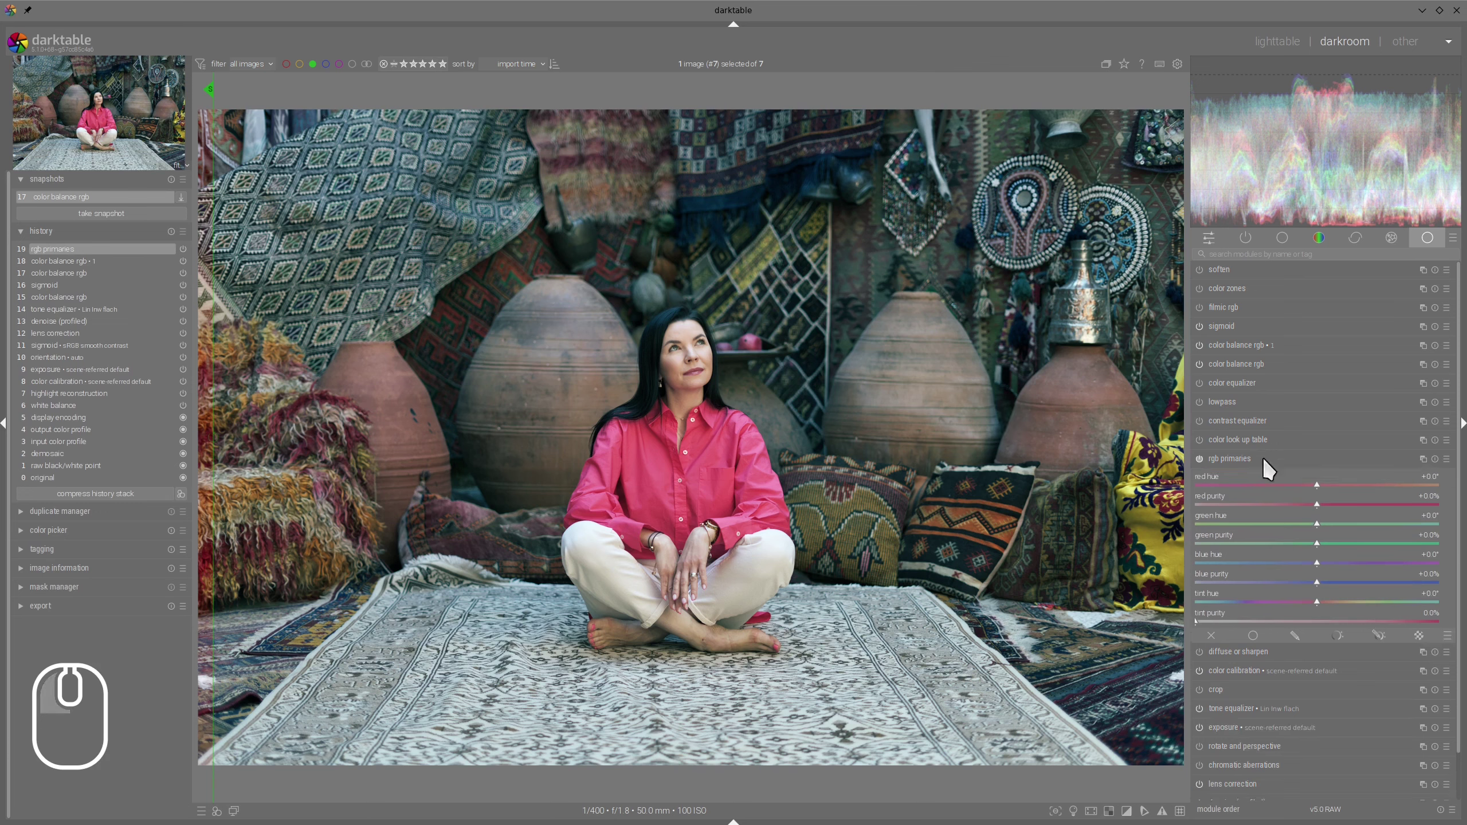
left_click_drag(1319, 562, 1230, 562)
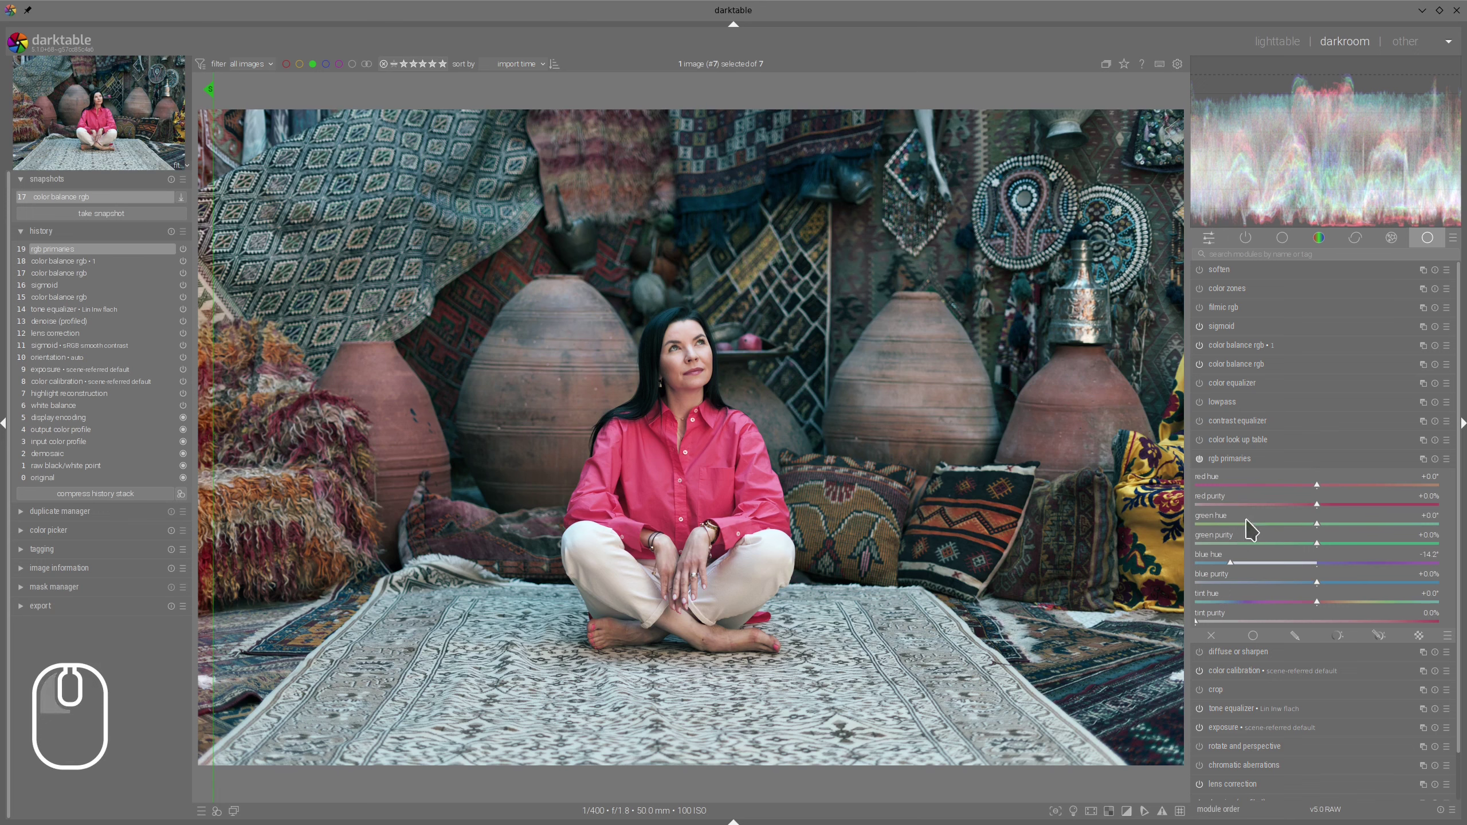
left_click_drag(1321, 486, 1359, 487)
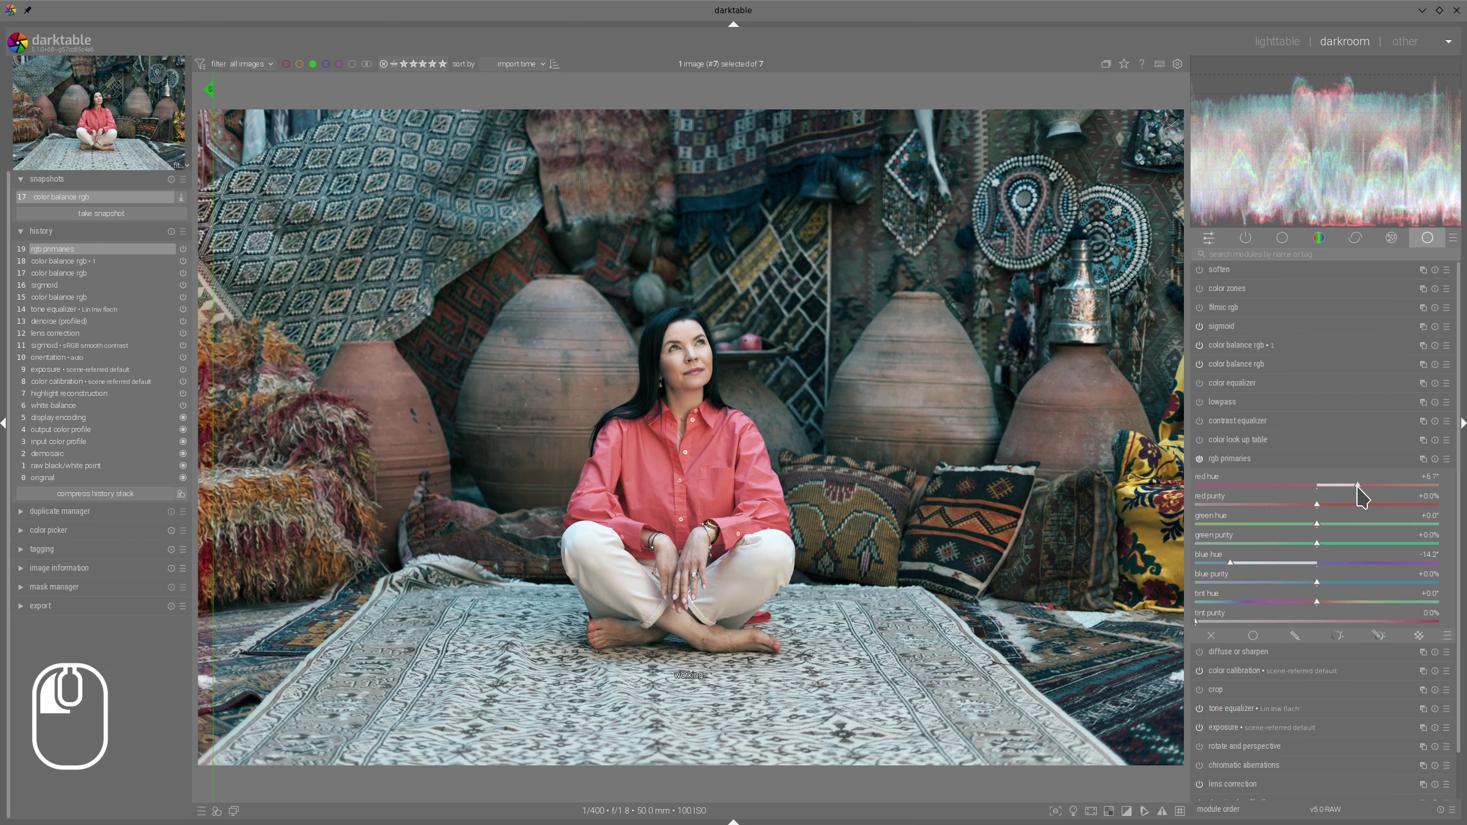
left_click_drag(1356, 487, 1355, 488)
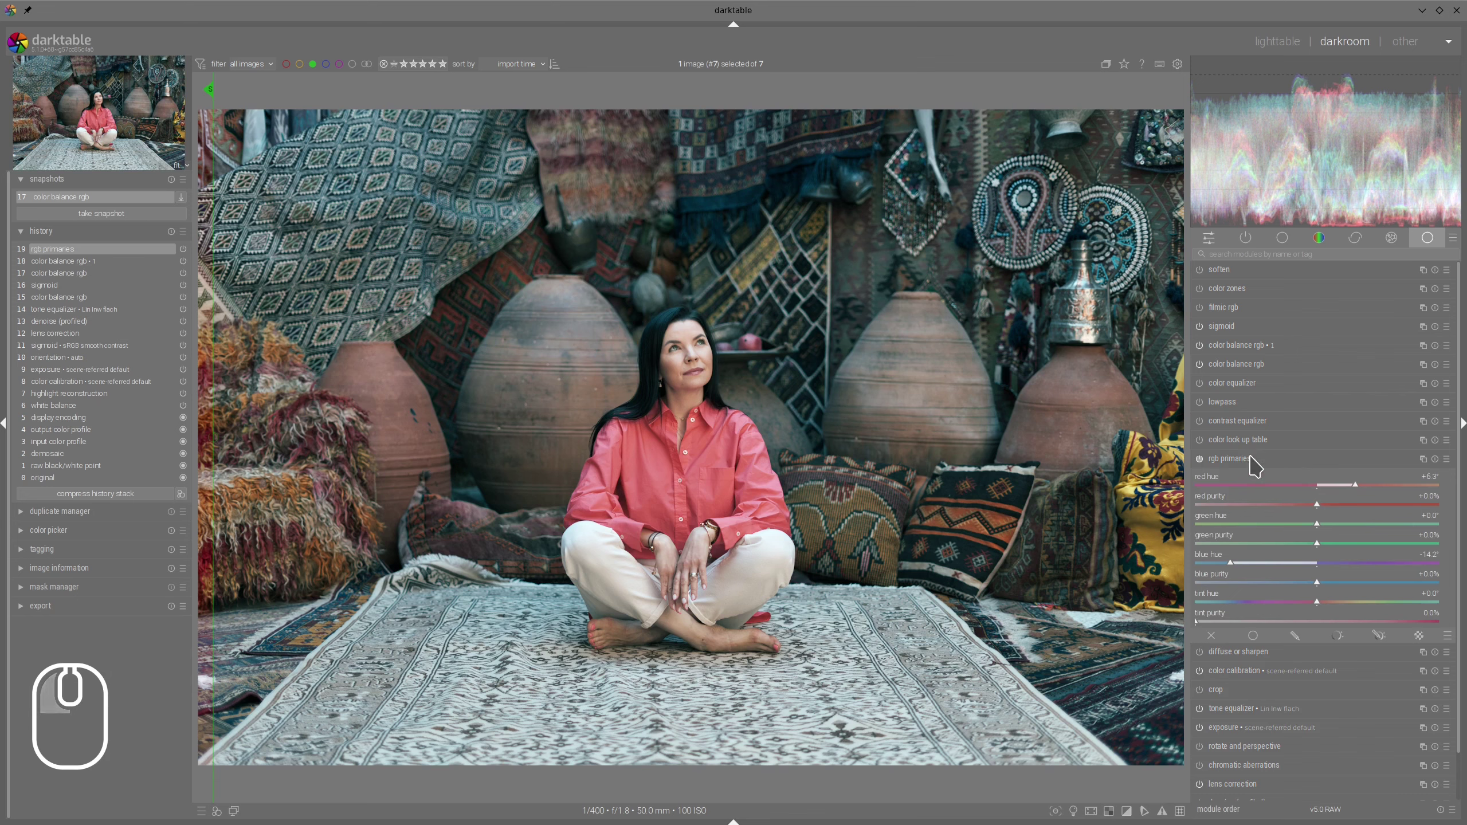
left_click(1248, 460)
left_click_drag(214, 316, 253, 315)
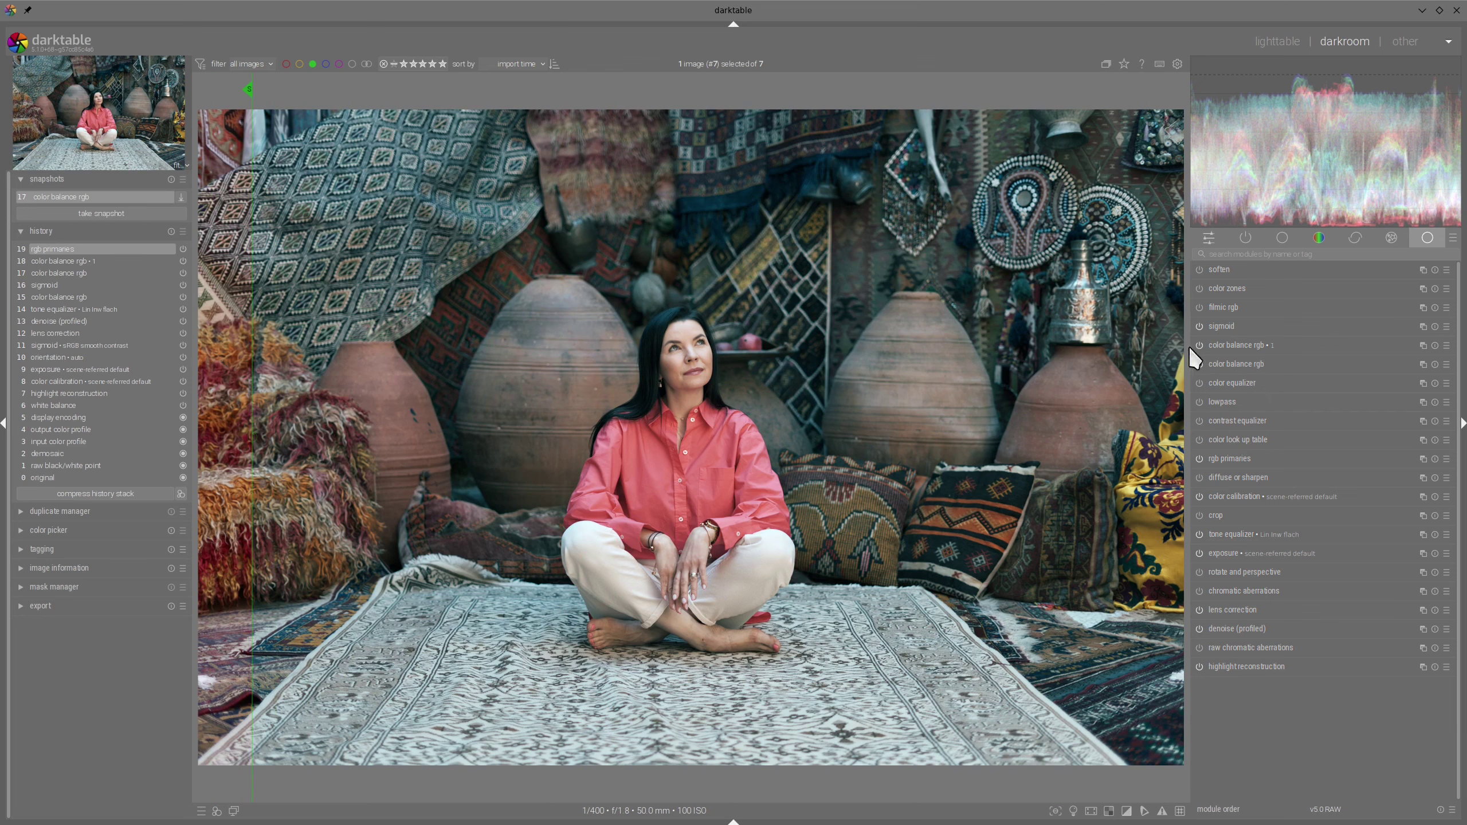
In the second color balance rgb instance, set perceptual saturation to +22.07% for shadows and +42.25% for midtones
left_click(1231, 346)
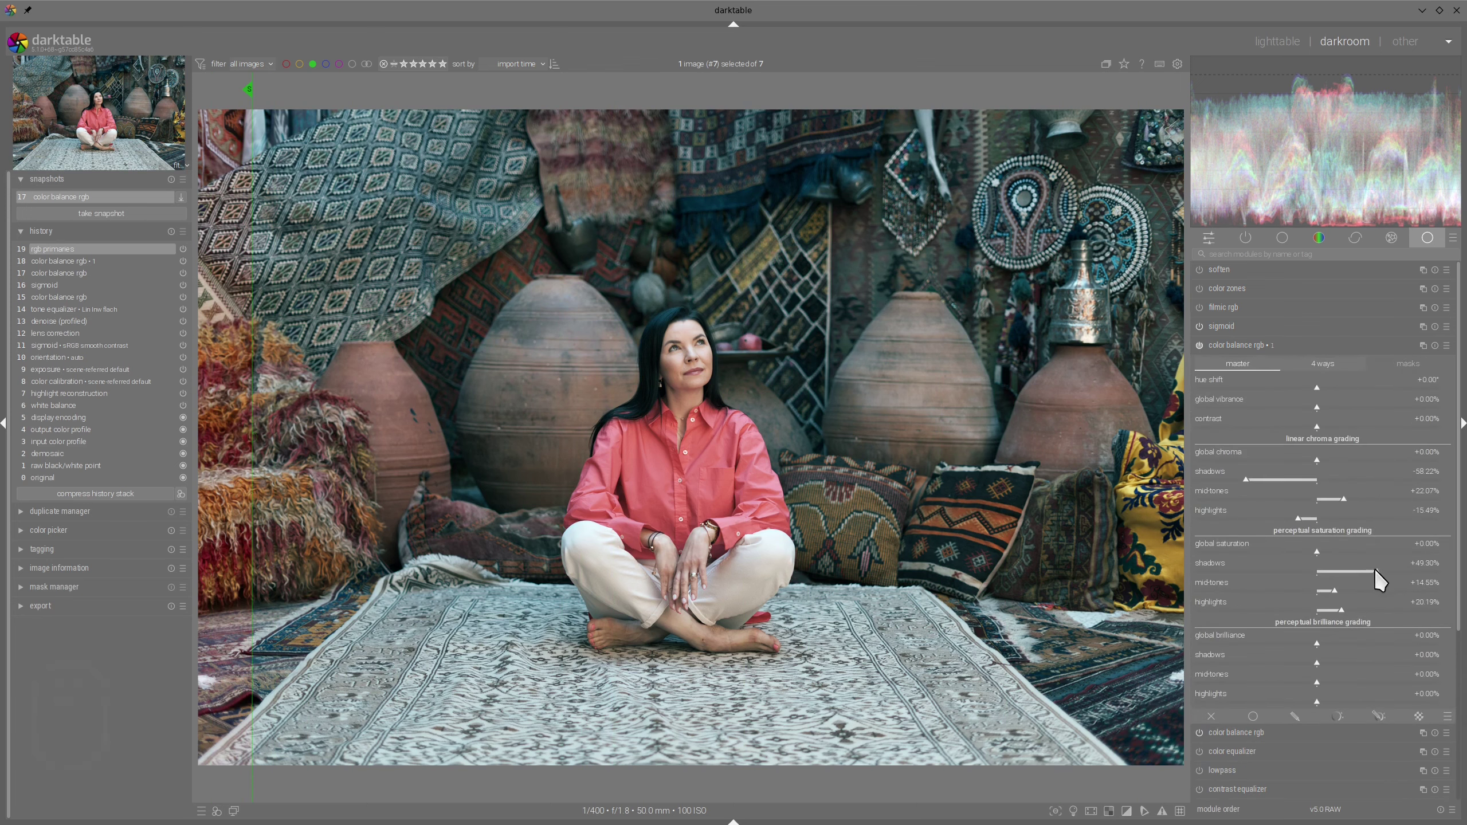
left_click_drag(1376, 570, 1341, 570)
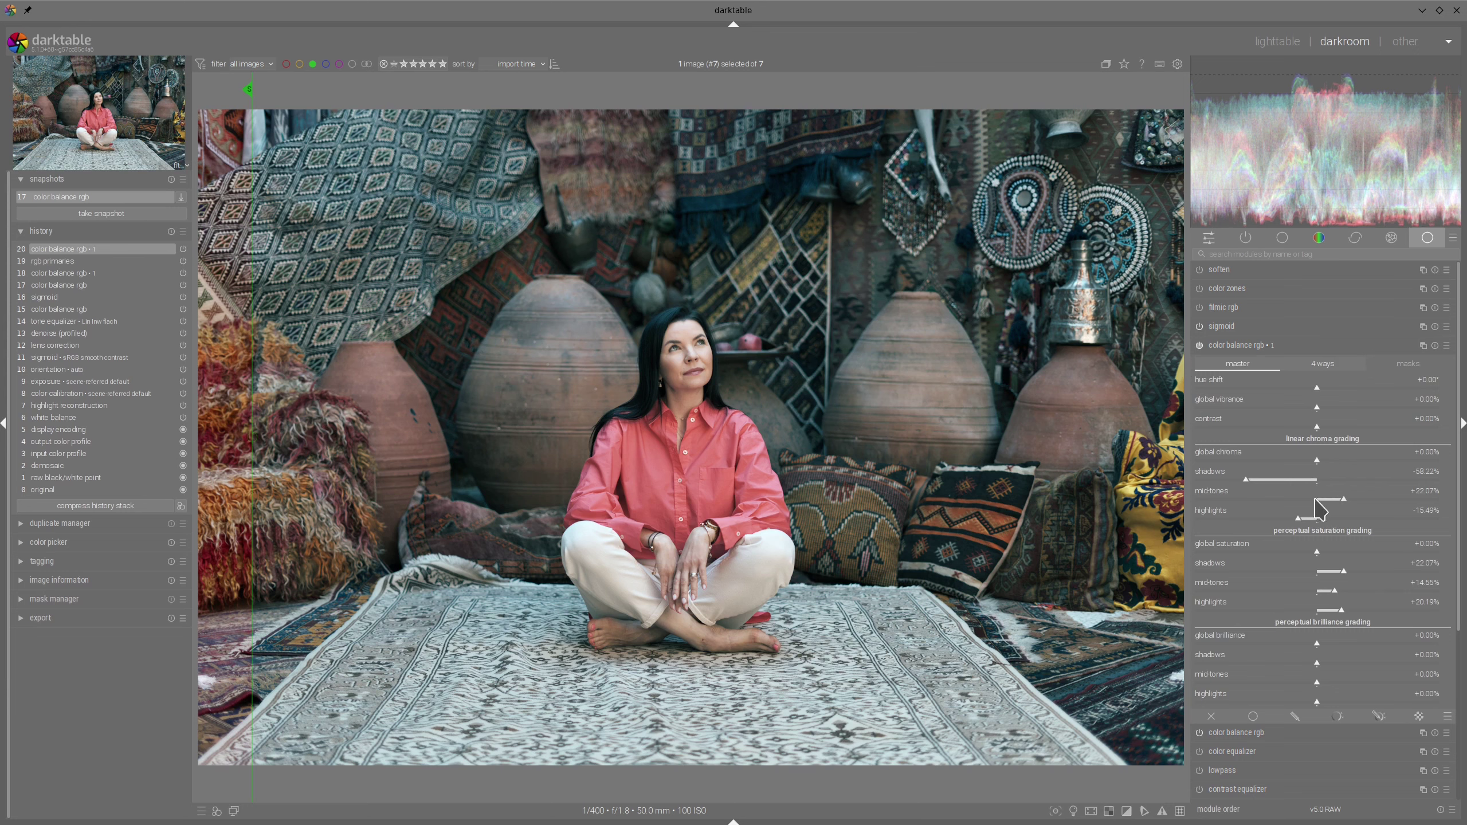
left_click_drag(1335, 593, 1378, 605)
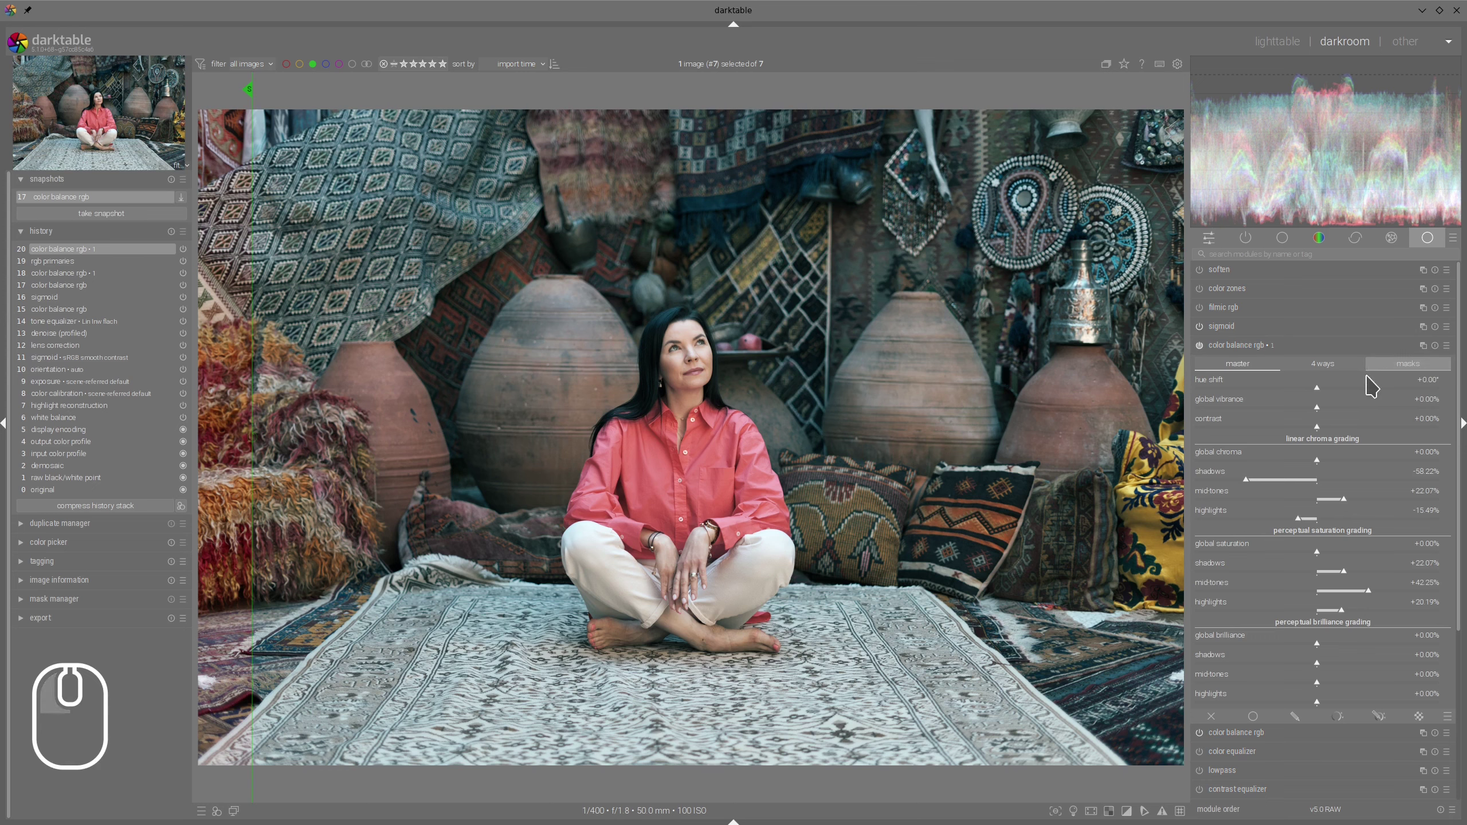
Set the luminance masks to a middle-gray fulcrum of 16.20%, highlights fall-off of 192.25% and shadows fall-off of 41.55%
left_click(1408, 364)
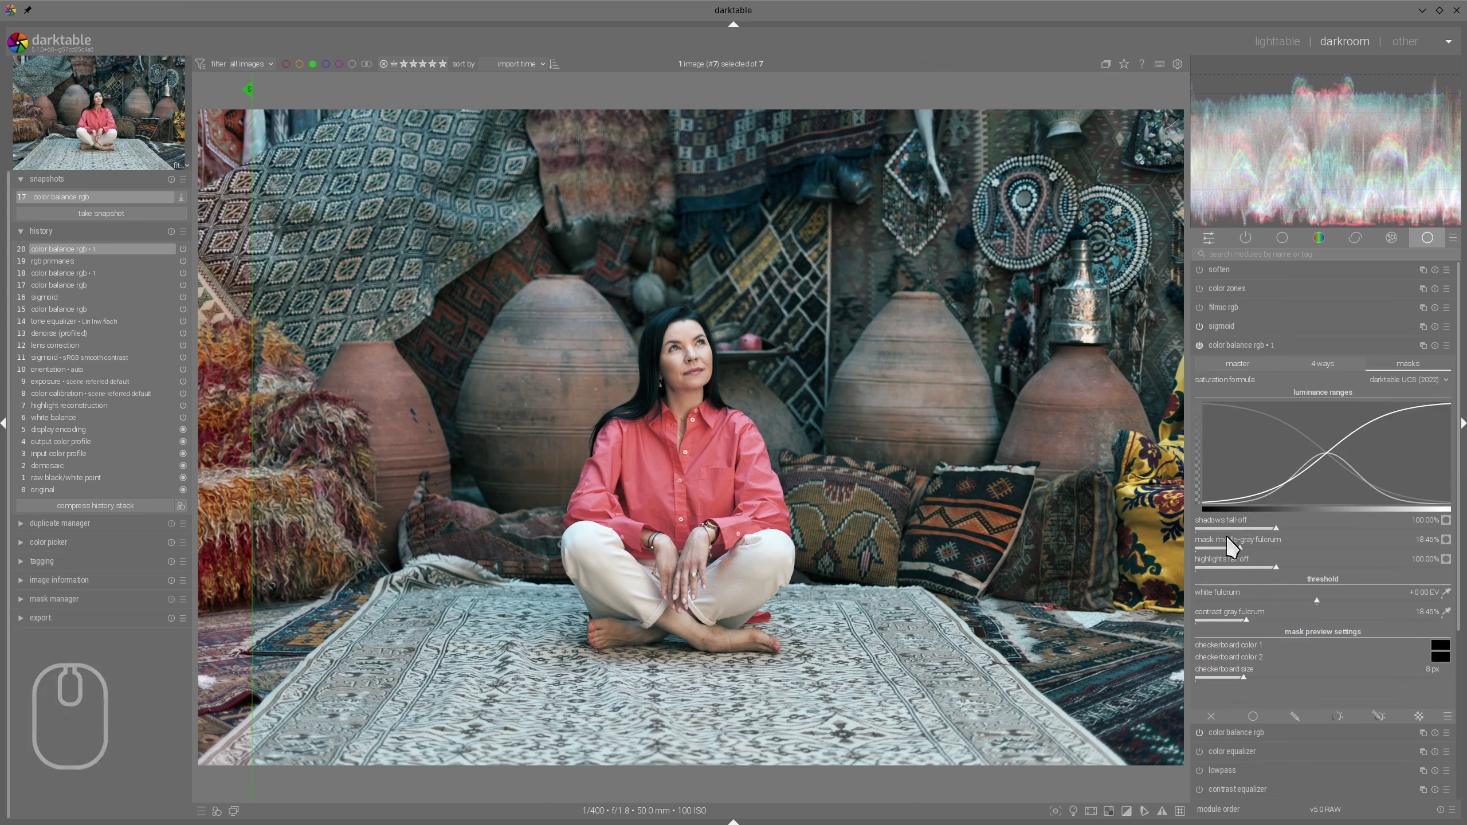
left_click(1240, 549)
left_click_drag(1241, 551, 1353, 569)
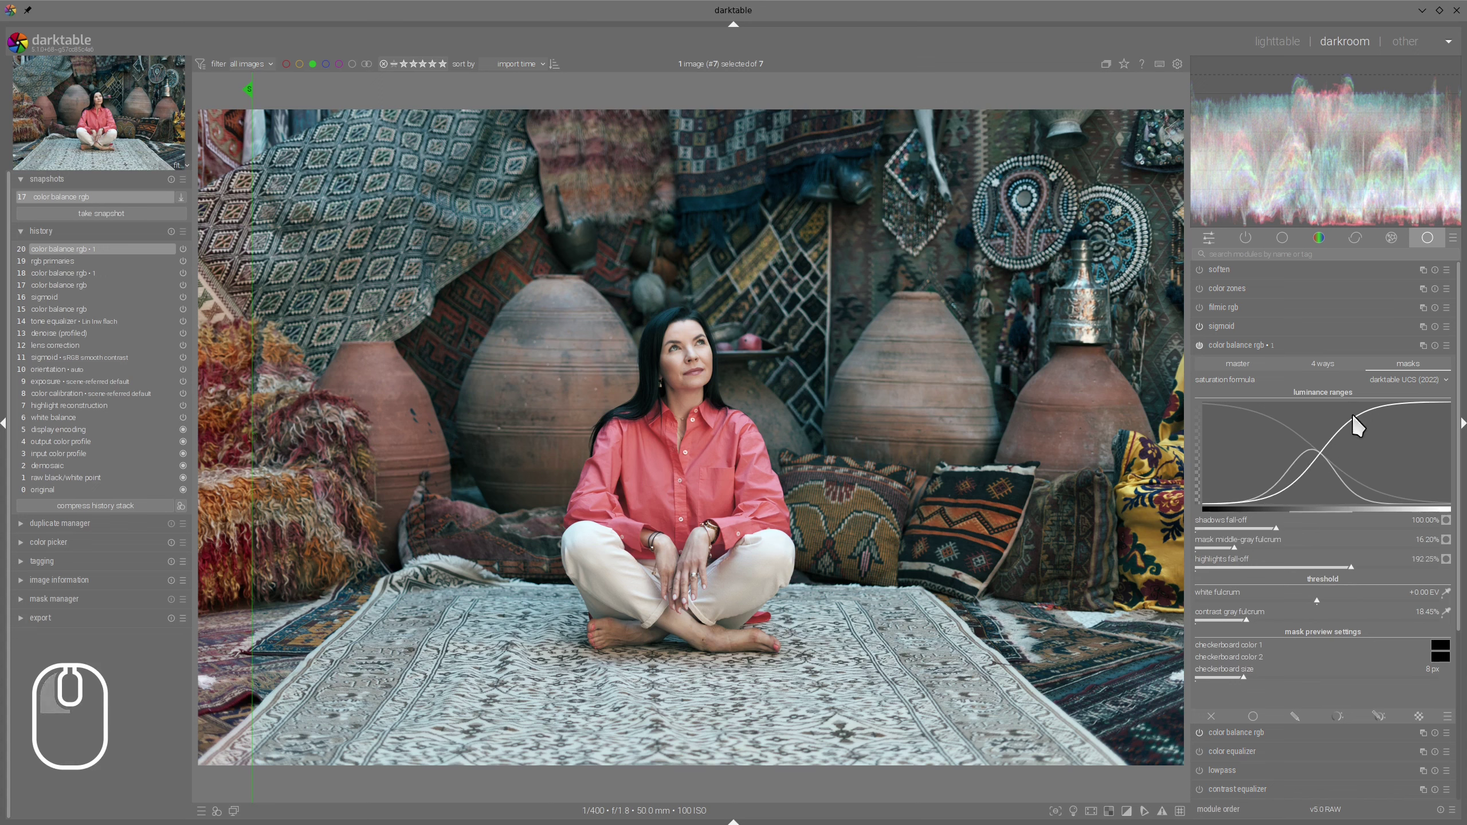
left_click_drag(1278, 532, 1231, 524)
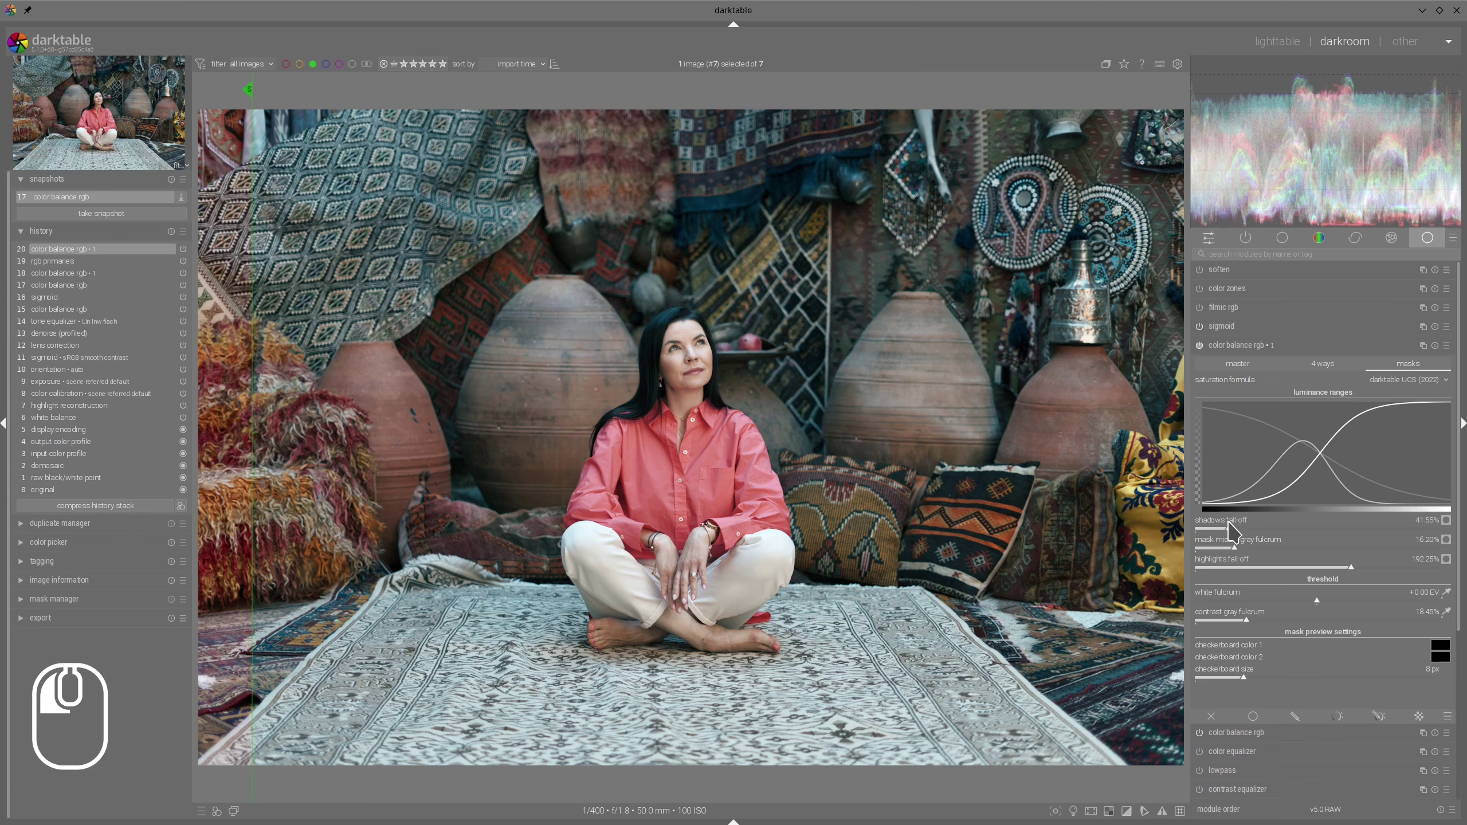
Collapse the second color balance rgb instance and compare the finished grade with the snapshot across the photo
left_click(1255, 346)
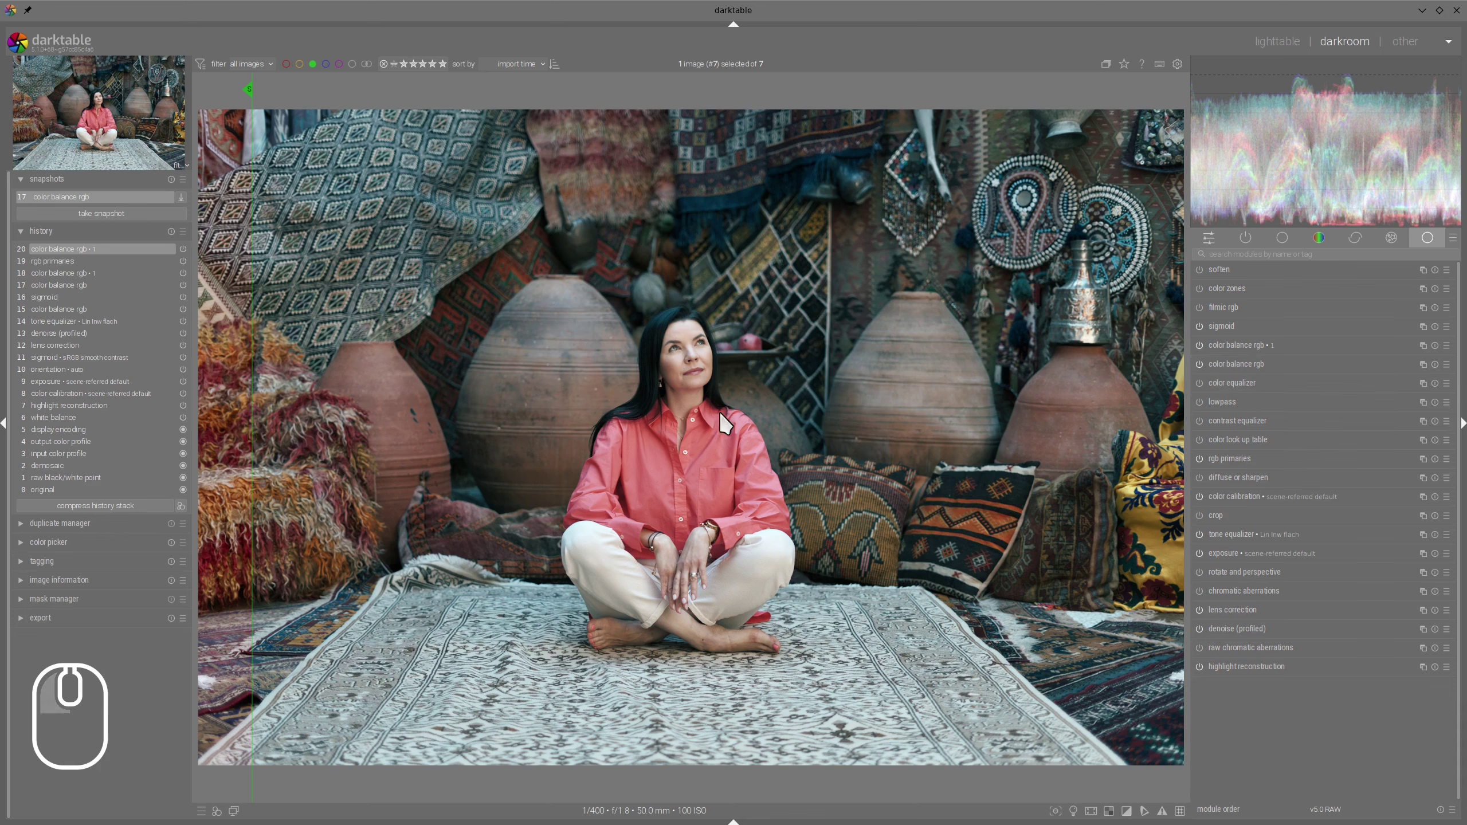
left_click_drag(264, 335, 472, 340)
left_click_drag(231, 306, 202, 334)
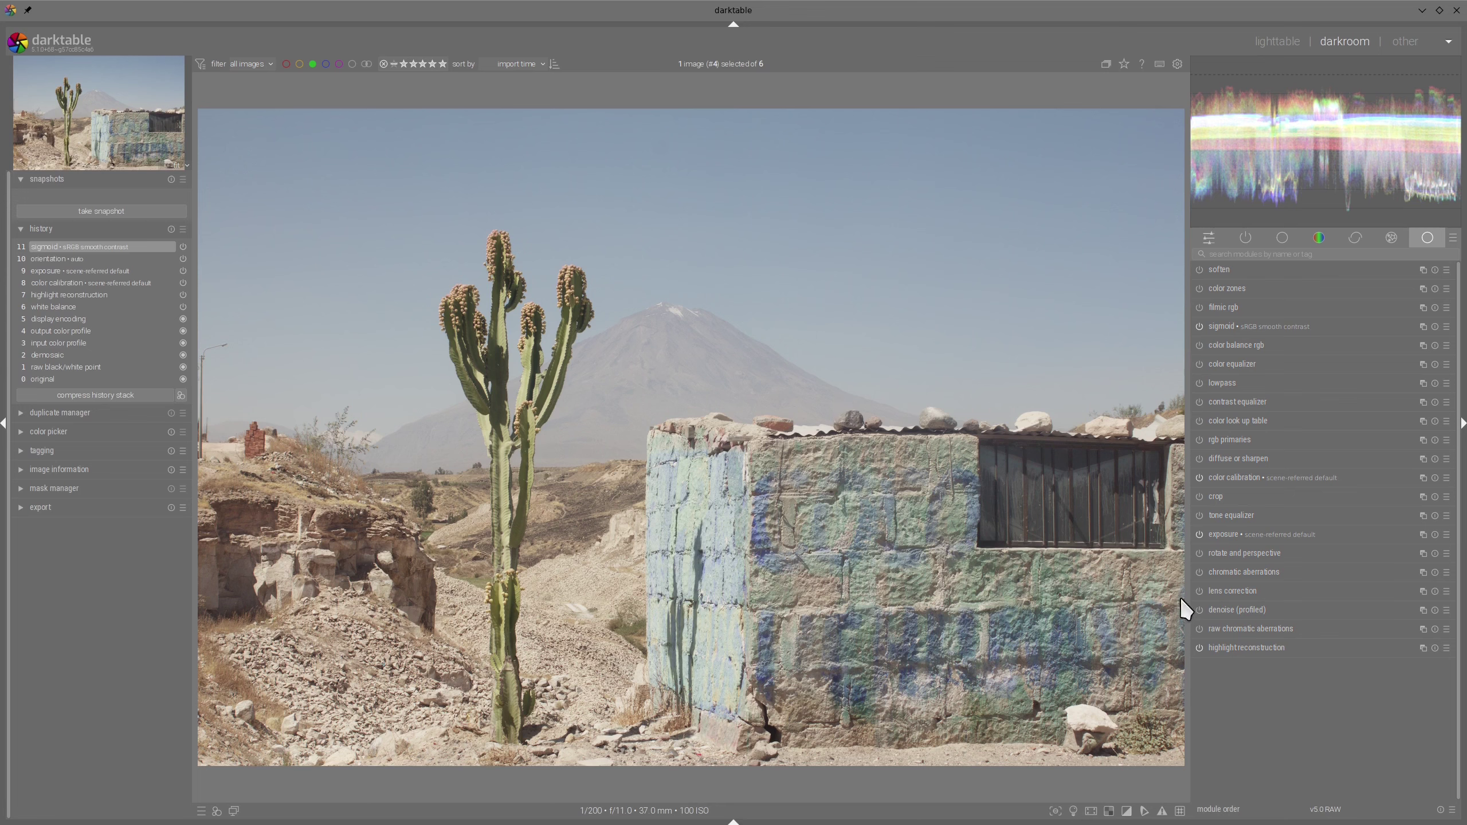
Enable denoise (profiled) on the desert cactus photo, and switch lens correction on and back off
left_click(1200, 609)
left_click(1200, 591)
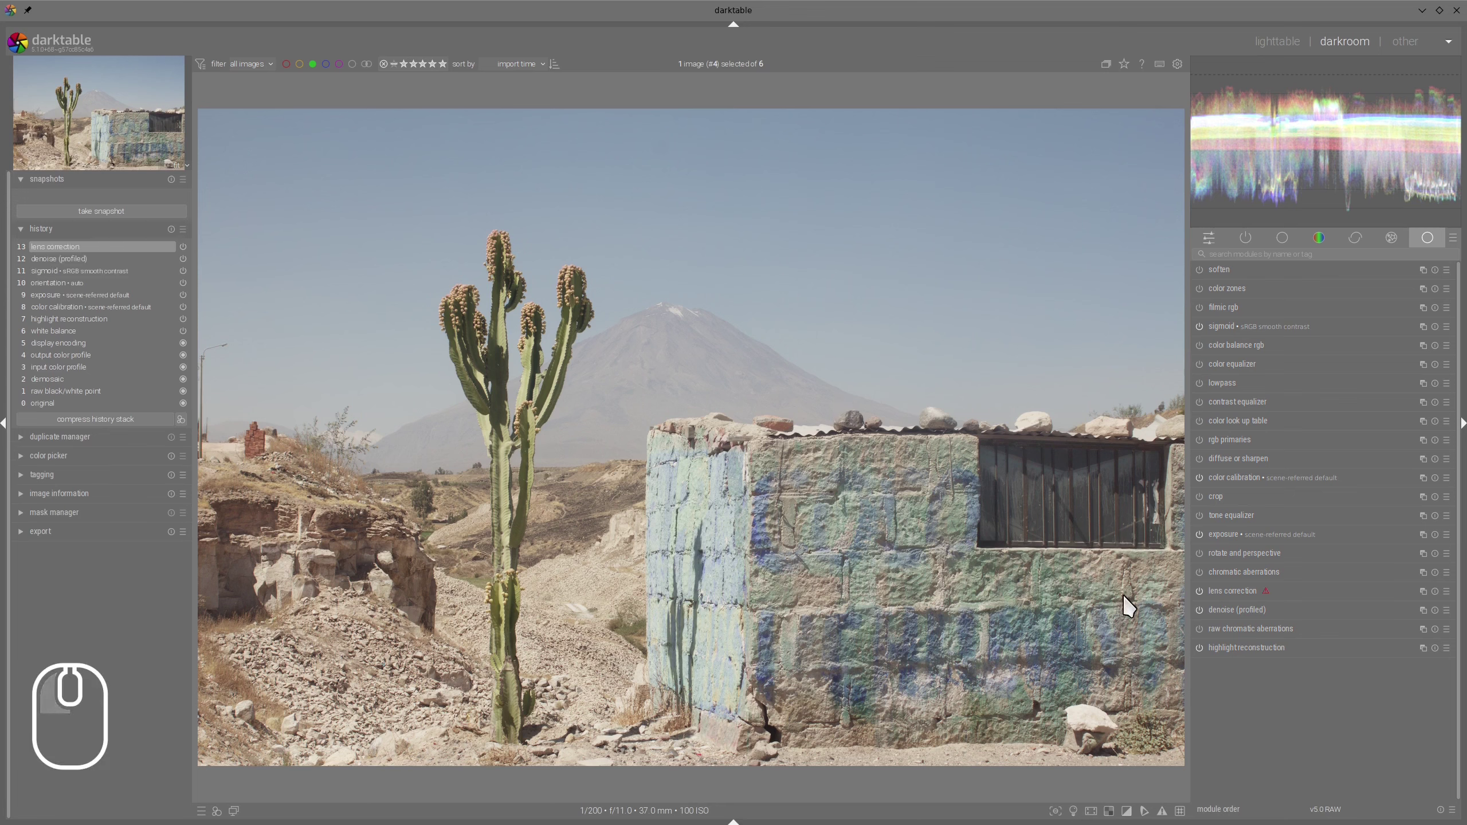
left_click(1200, 592)
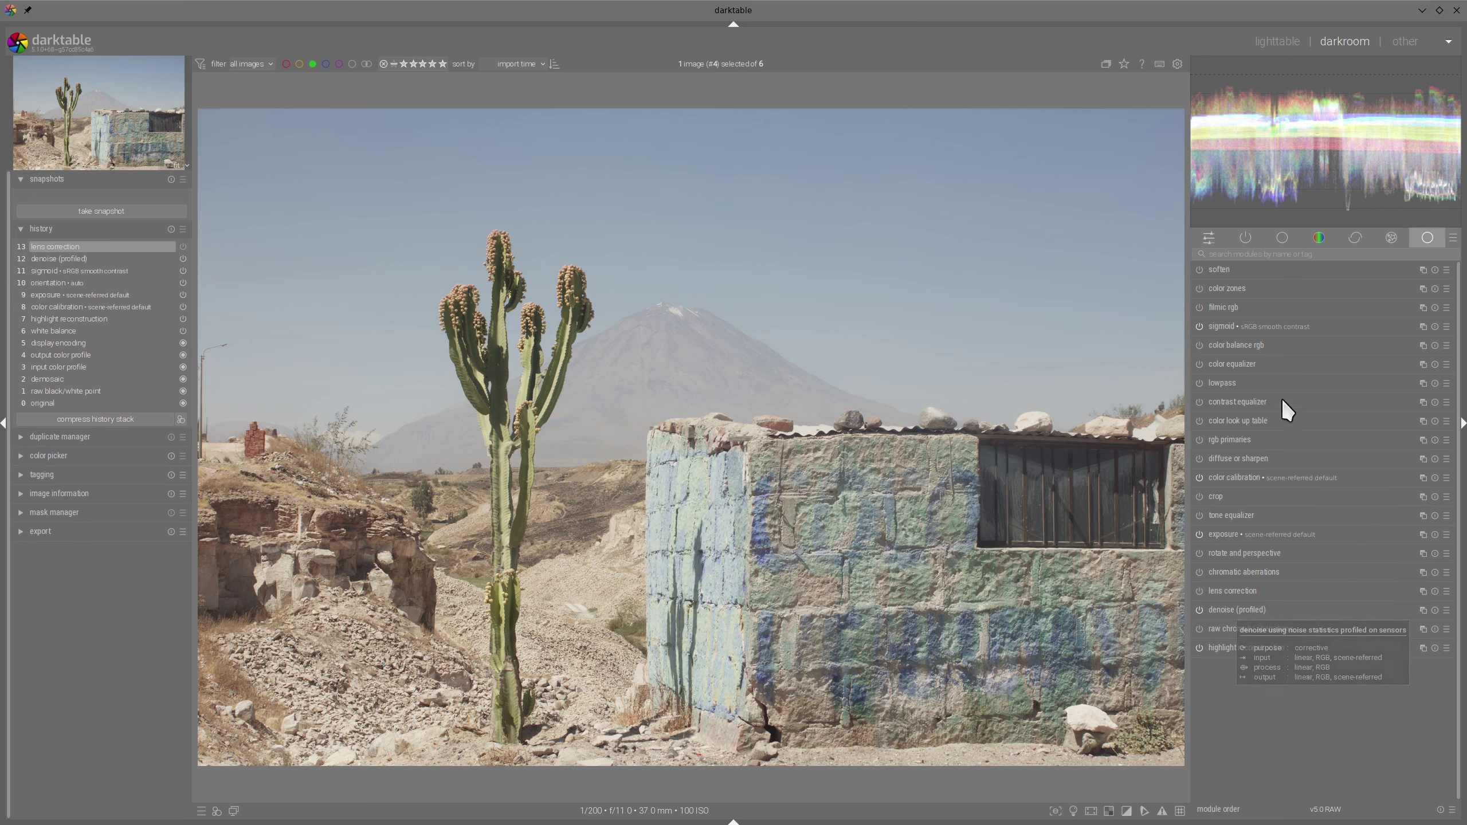
Enable color balance rgb and set perceptual brilliance to -17.84% for shadows and +6.10% for highlights
left_click(1202, 346)
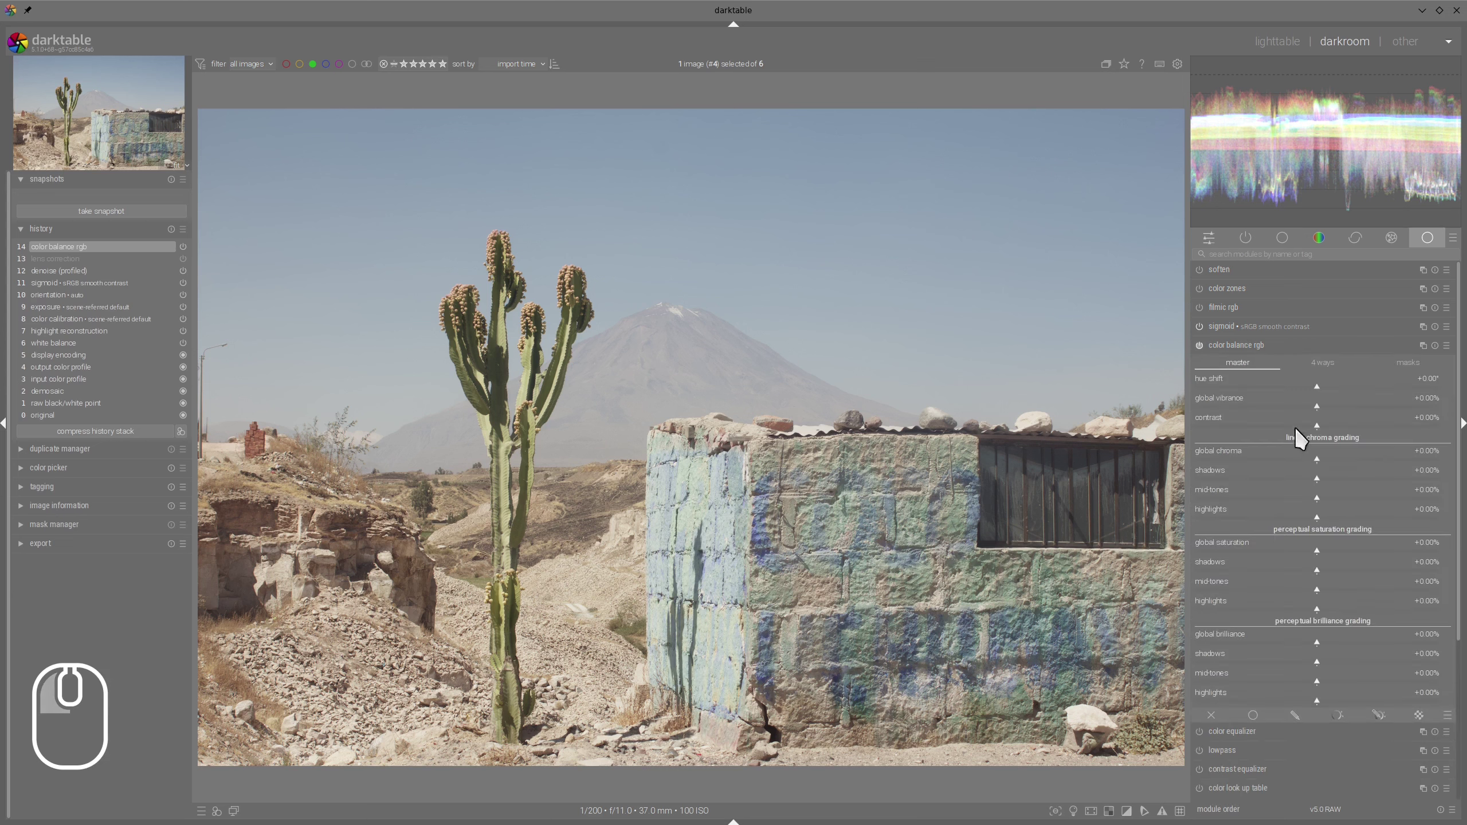
left_click_drag(1286, 658, 1296, 659)
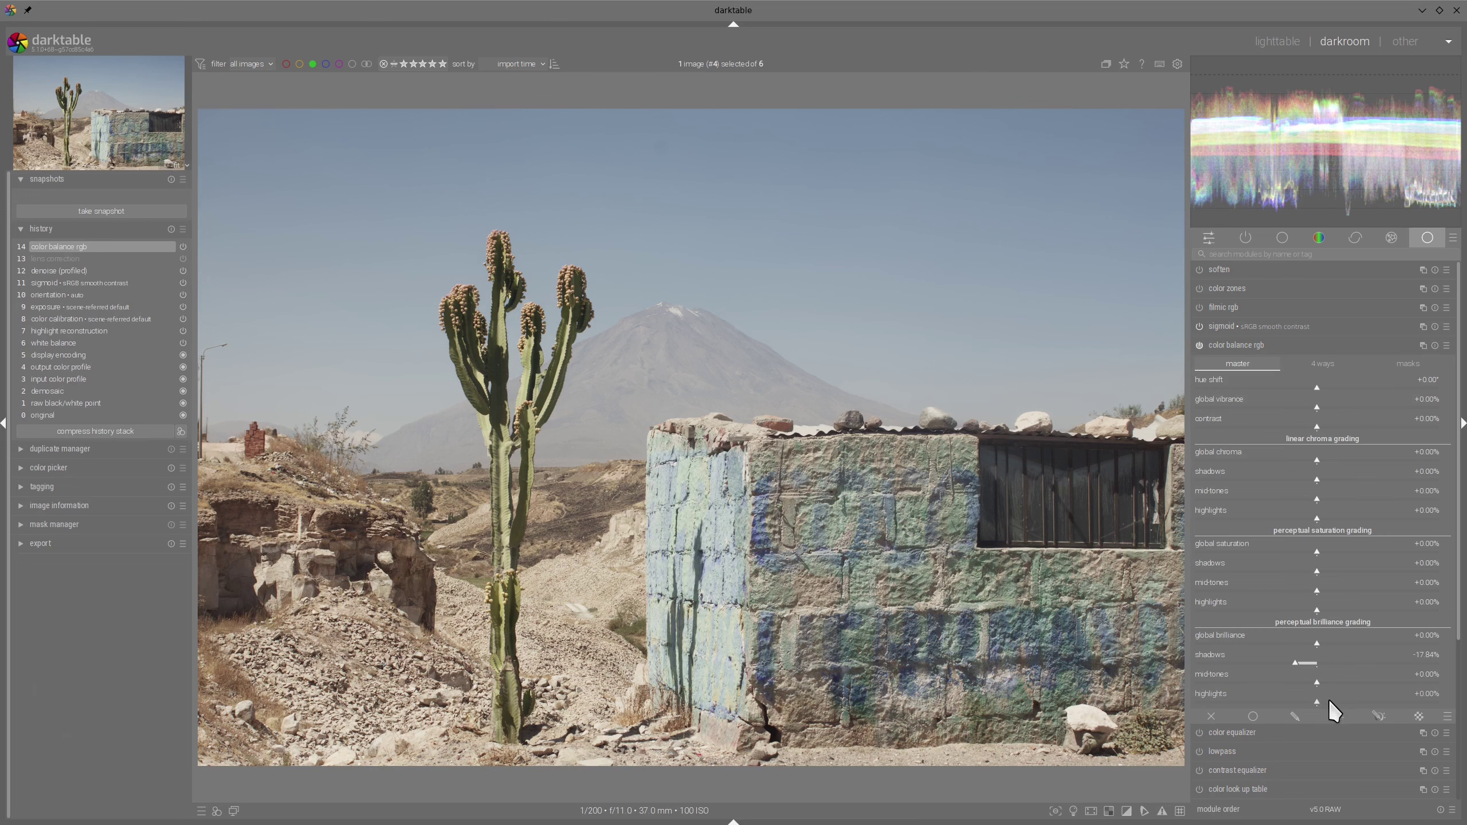
left_click(1325, 699)
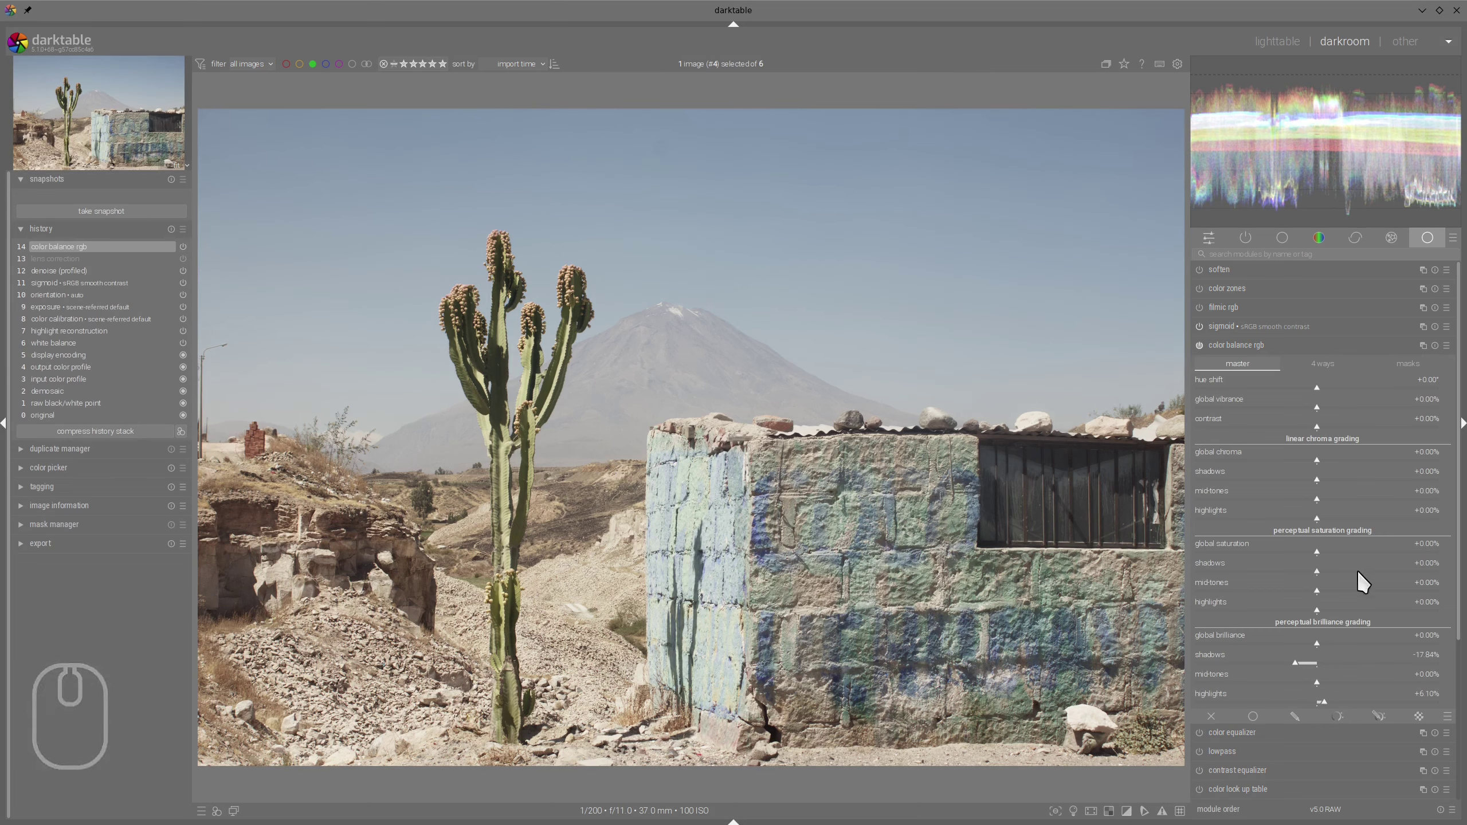
Set perceptual saturation to +58.69% for shadows and about +41% for midtones, with global vibrance at +23.71%
left_click_drag(1360, 572, 1389, 567)
left_click(1368, 589)
left_click_drag(1339, 410, 1376, 408)
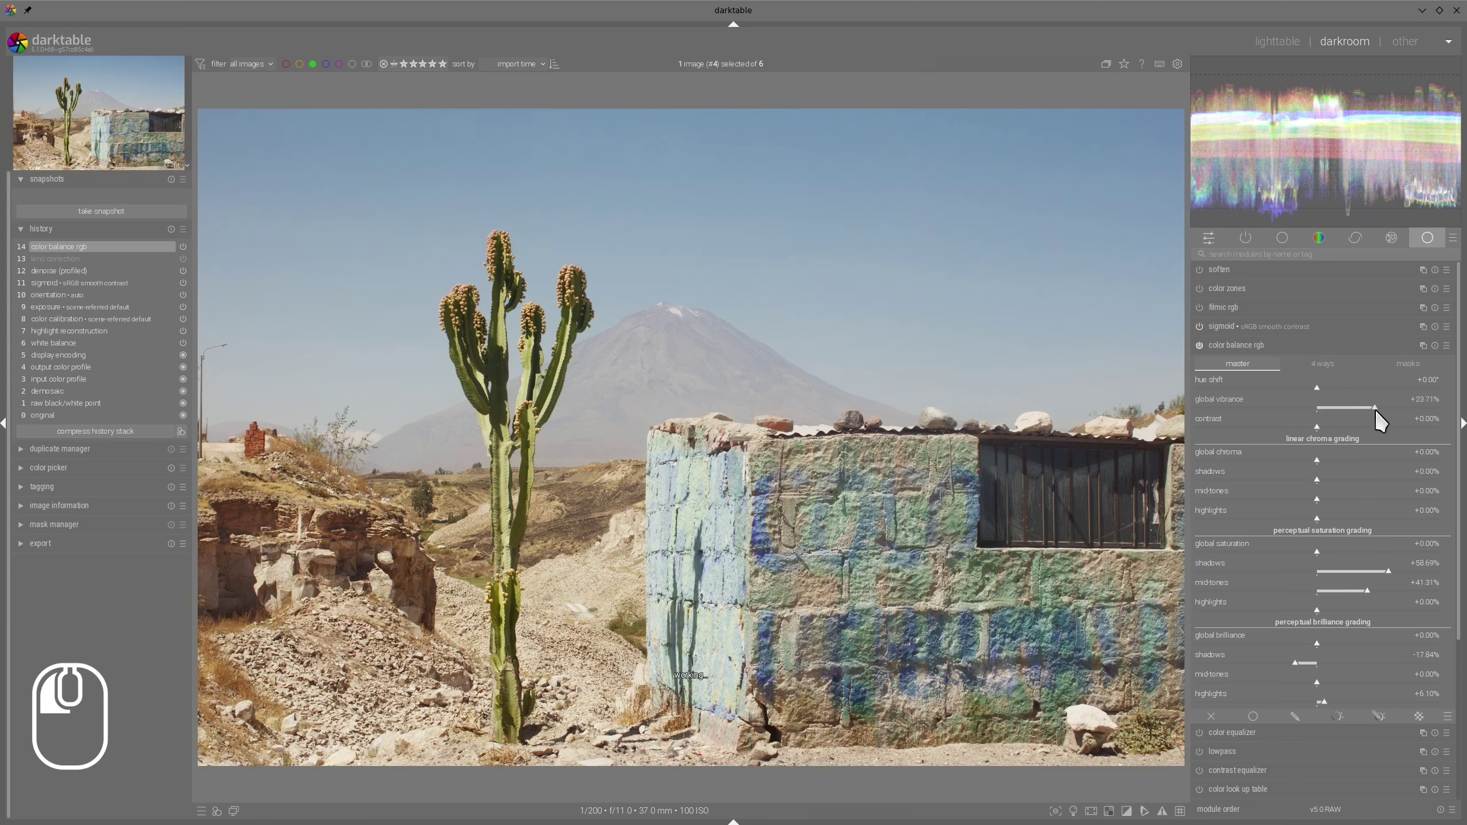
left_click(1267, 344)
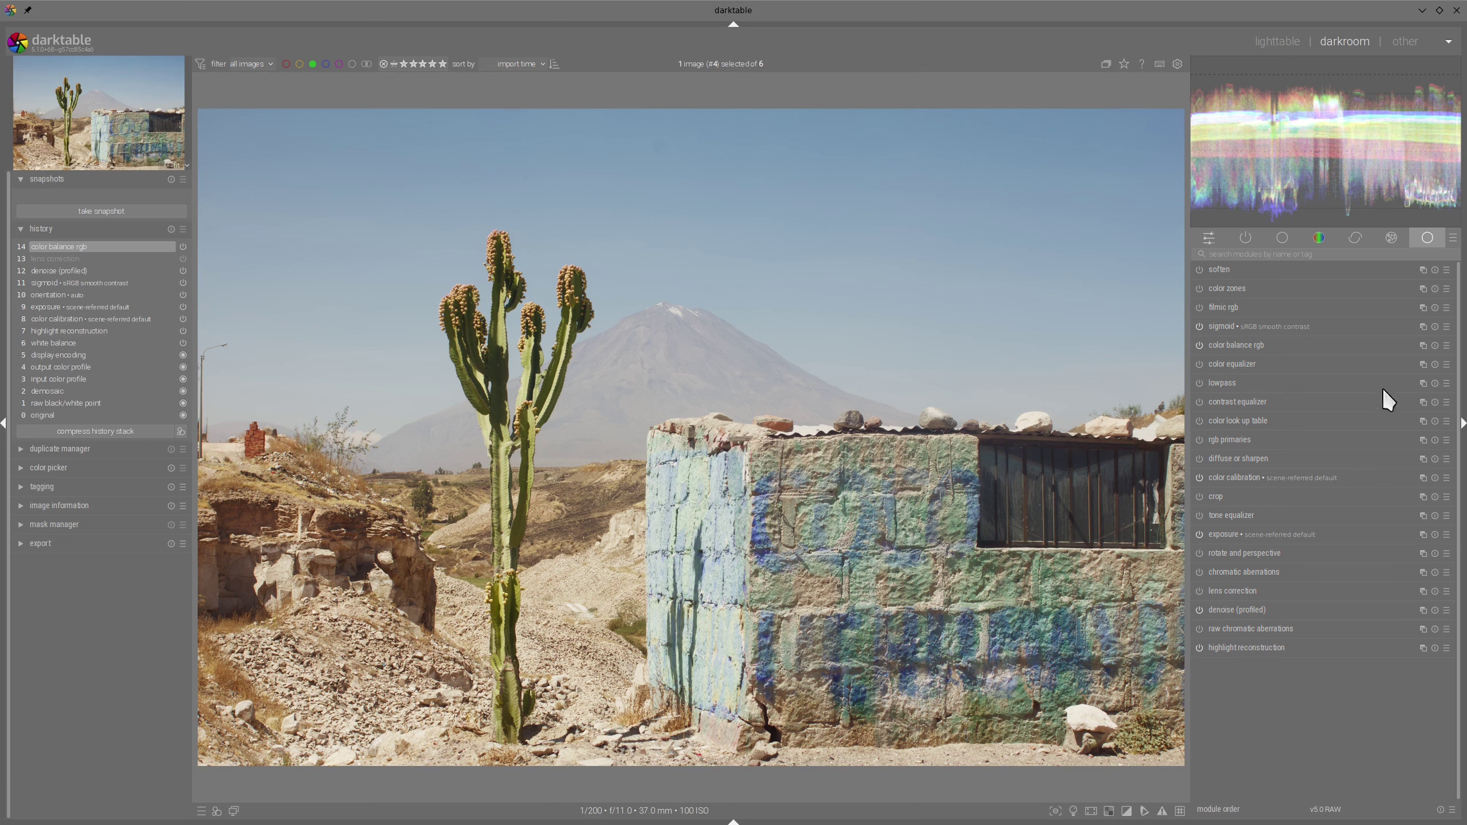
Add a second color balance rgb instance with a drawn and parametric mask based on the hz hue channel
left_click(1423, 346)
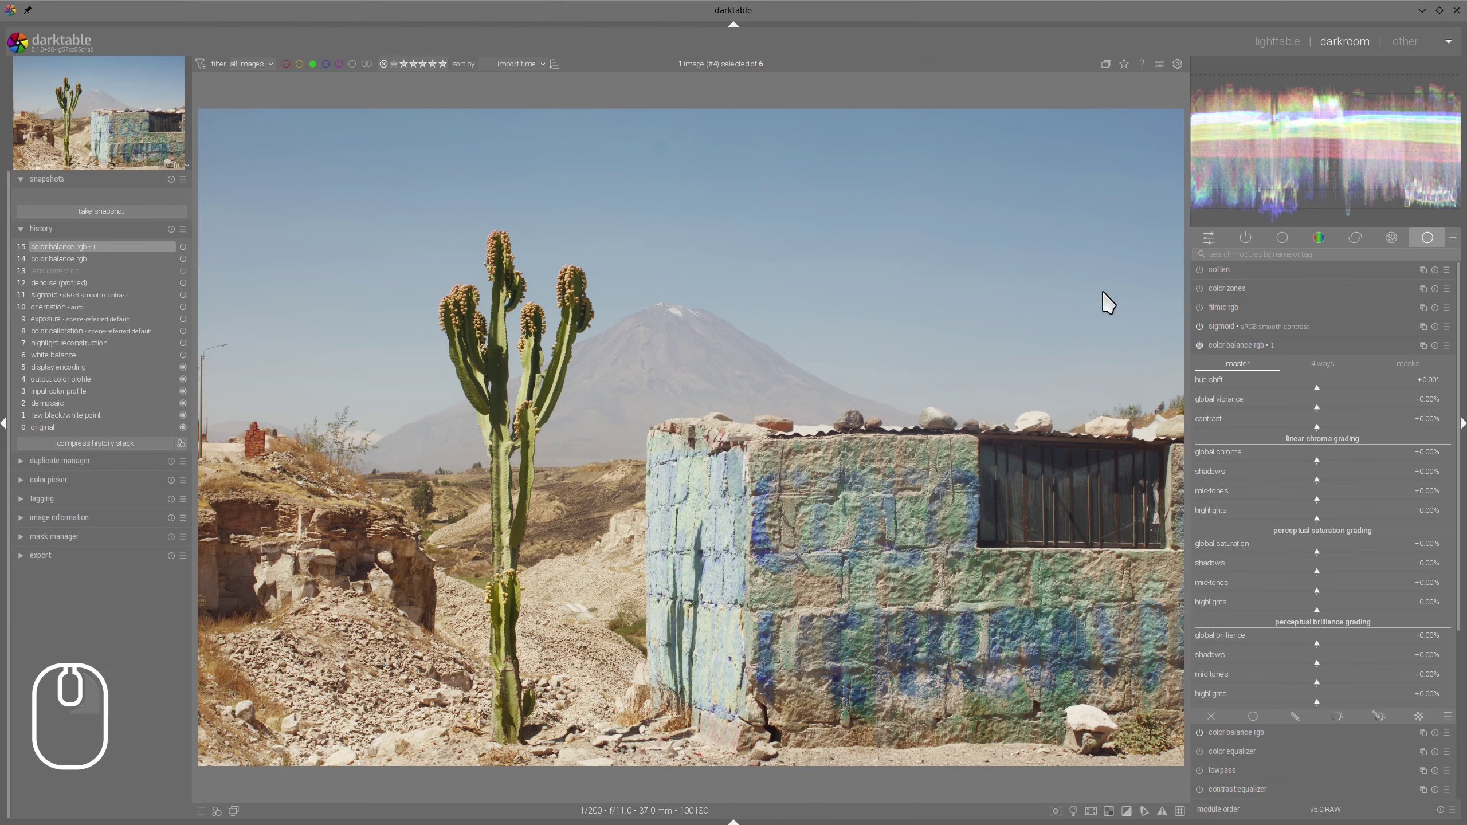
left_click(1377, 716)
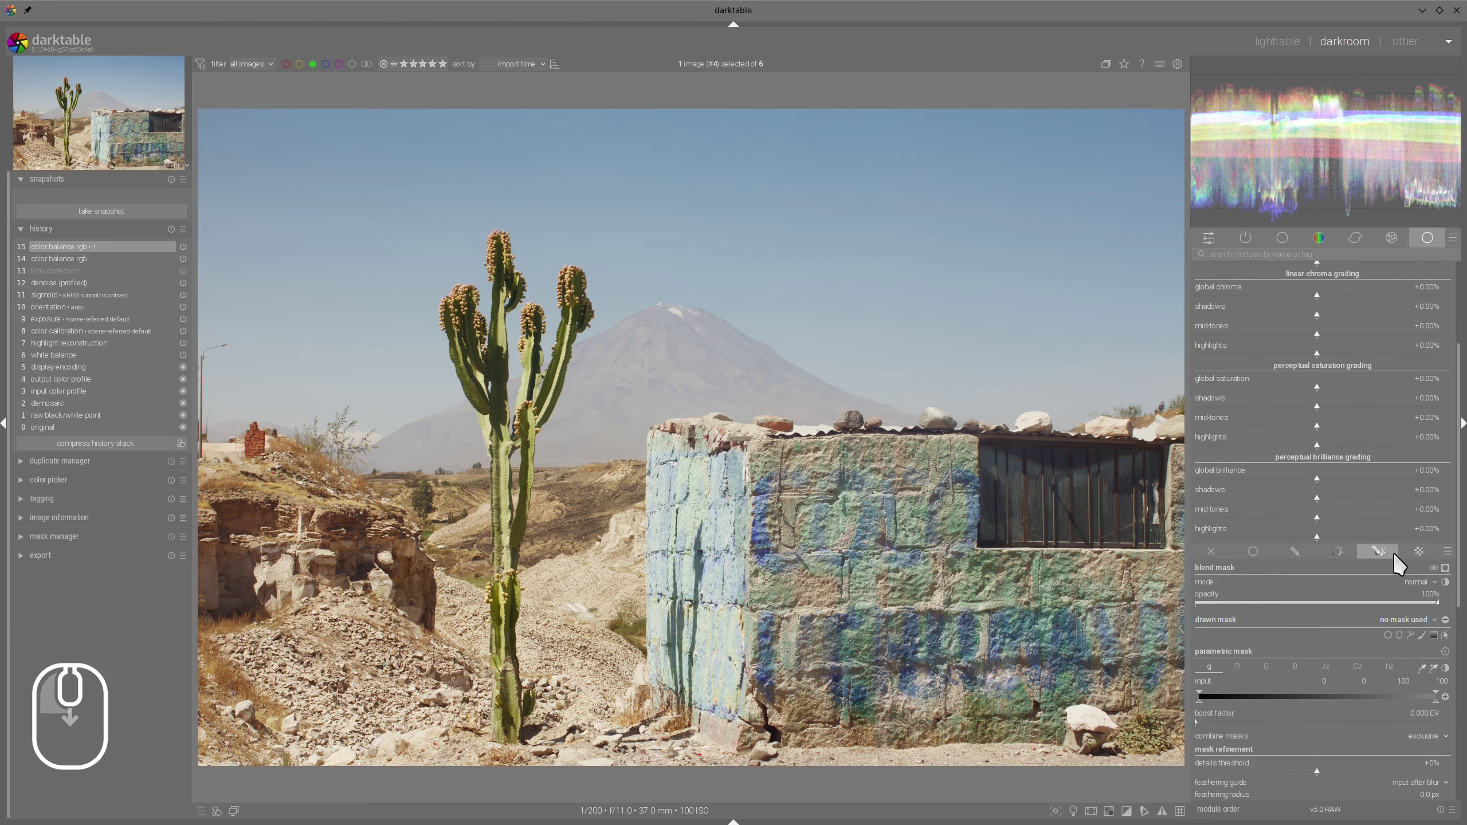
left_click(1391, 669)
Set the hue mask range to 83, 100, 270 and 288, invert its polarity and display the mask over the photo
left_click_drag(1199, 699, 1253, 704)
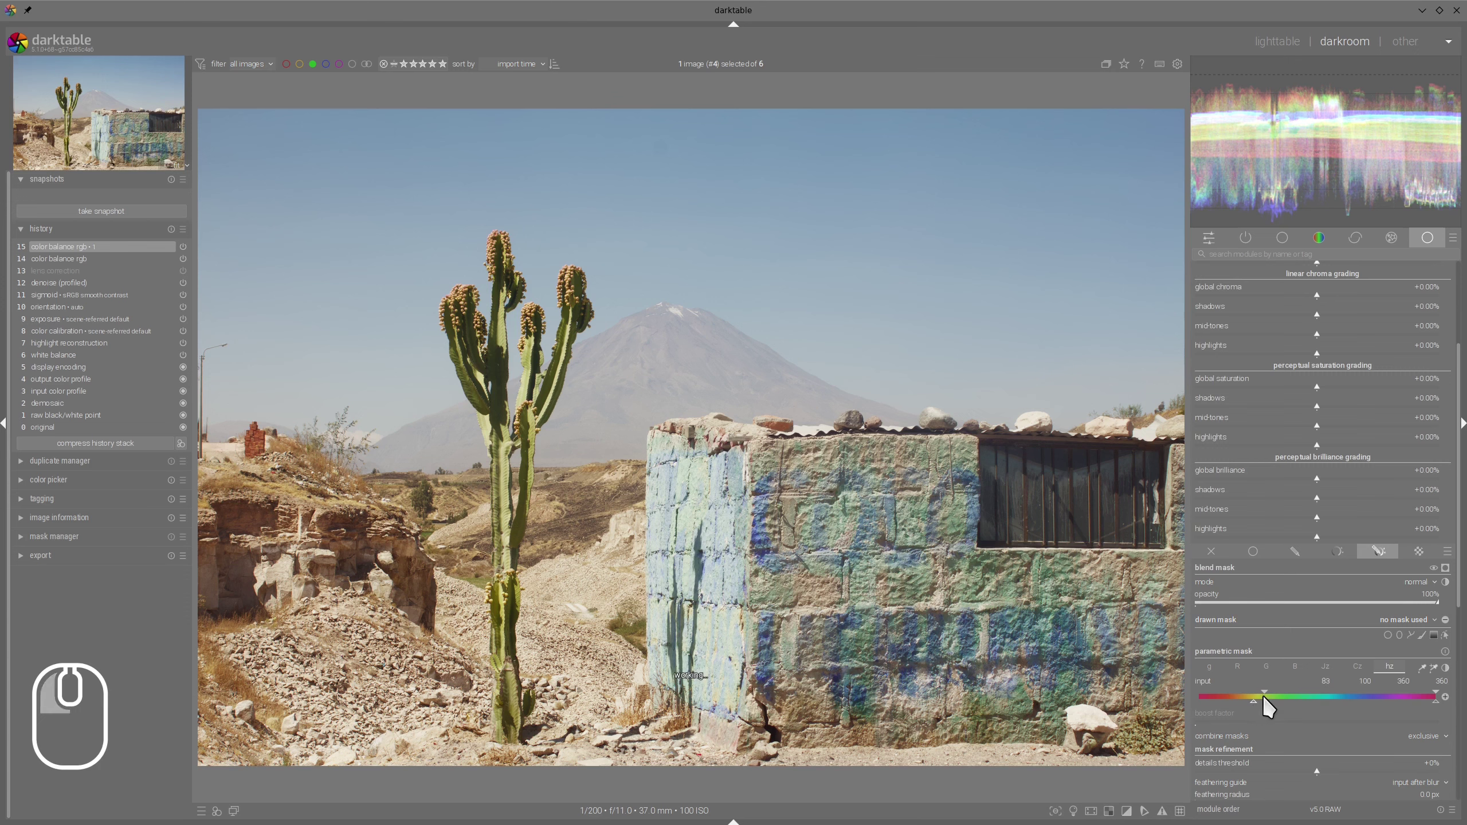
mouse_move(1437, 701)
left_mouse_down()
mouse_move(1389, 715)
mouse_move(1378, 688)
mouse_move(1390, 701)
left_mouse_up()
left_click(1445, 696)
left_click(1446, 568)
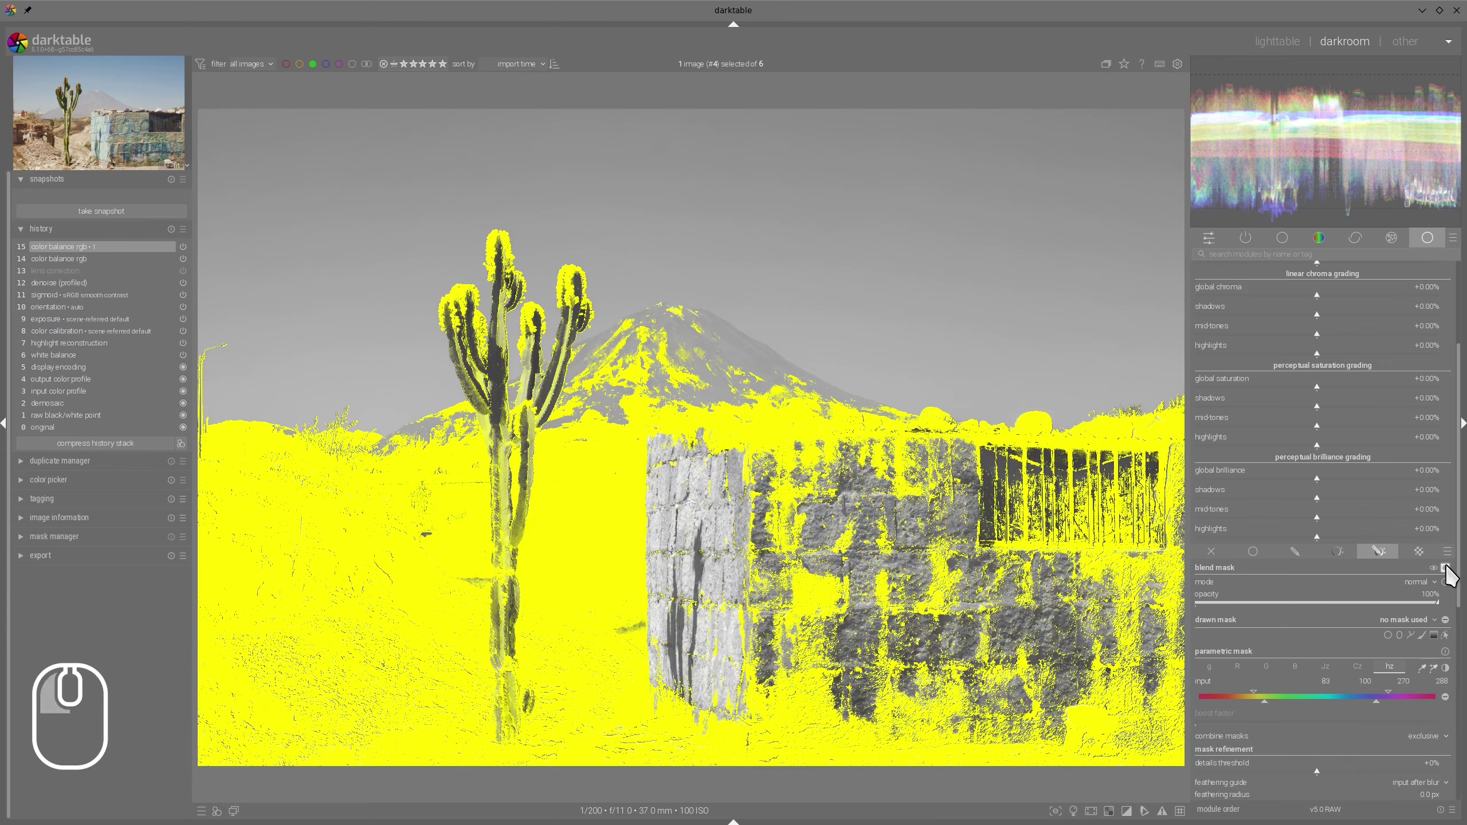
Refine the mask with a 29.3 px feathering radius and lower hue bounds of 75 and 98, and hide the mask overlay
scroll(1300, 581, "down", 3)
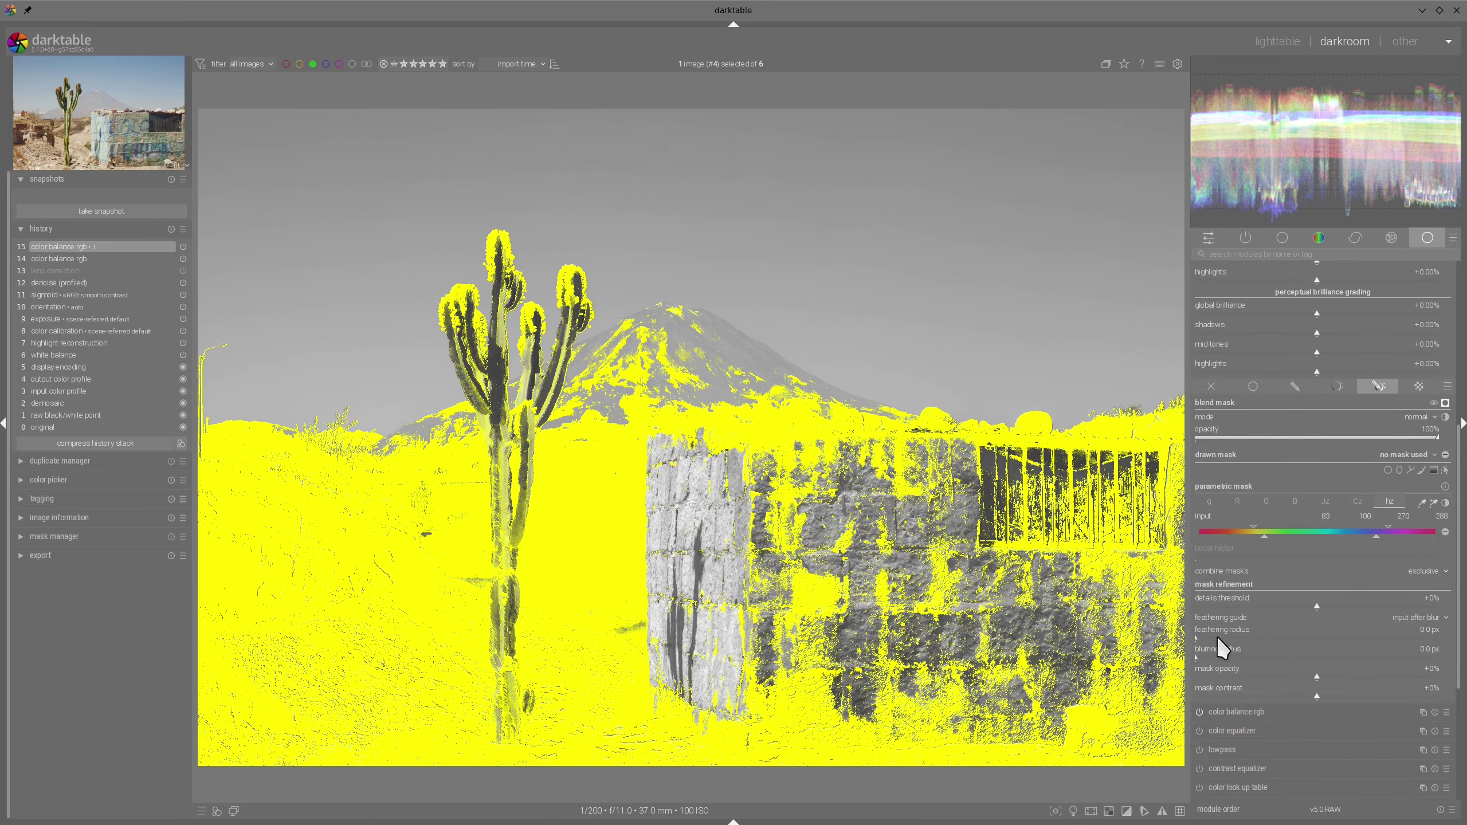
left_click_drag(1218, 638, 1227, 637)
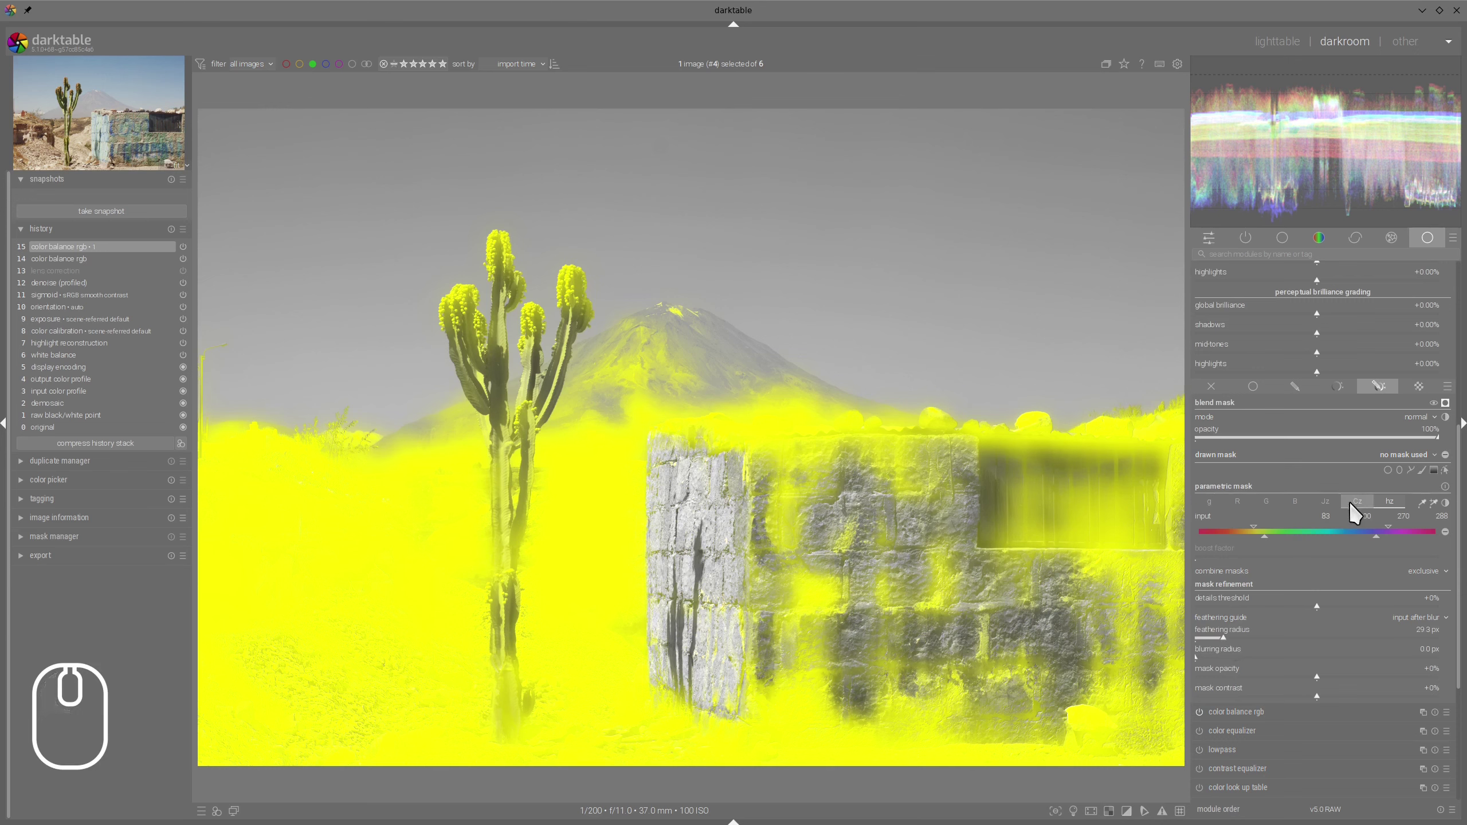
left_click_drag(1266, 537, 1246, 528)
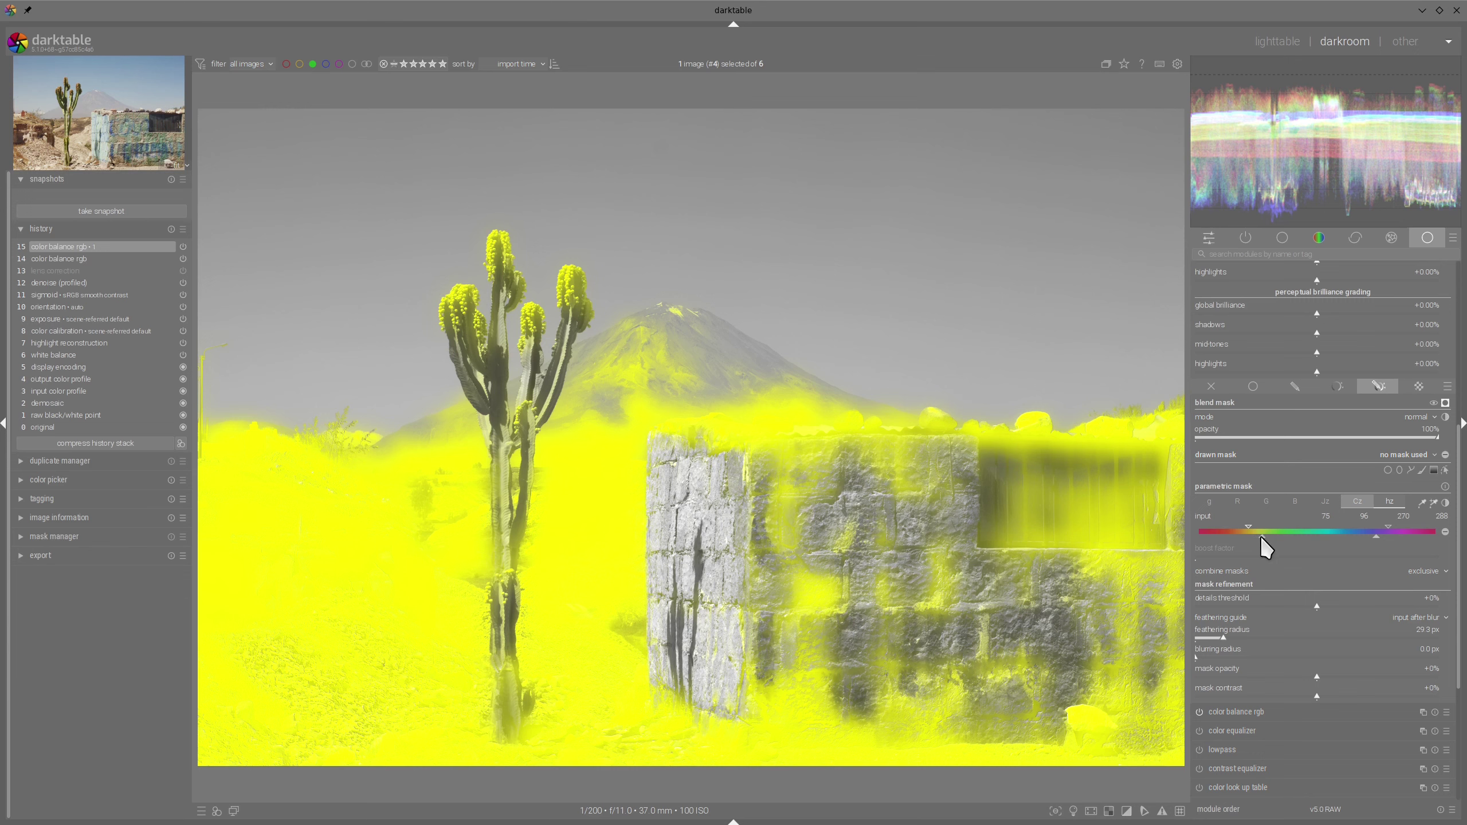
left_click_drag(1261, 536, 1264, 537)
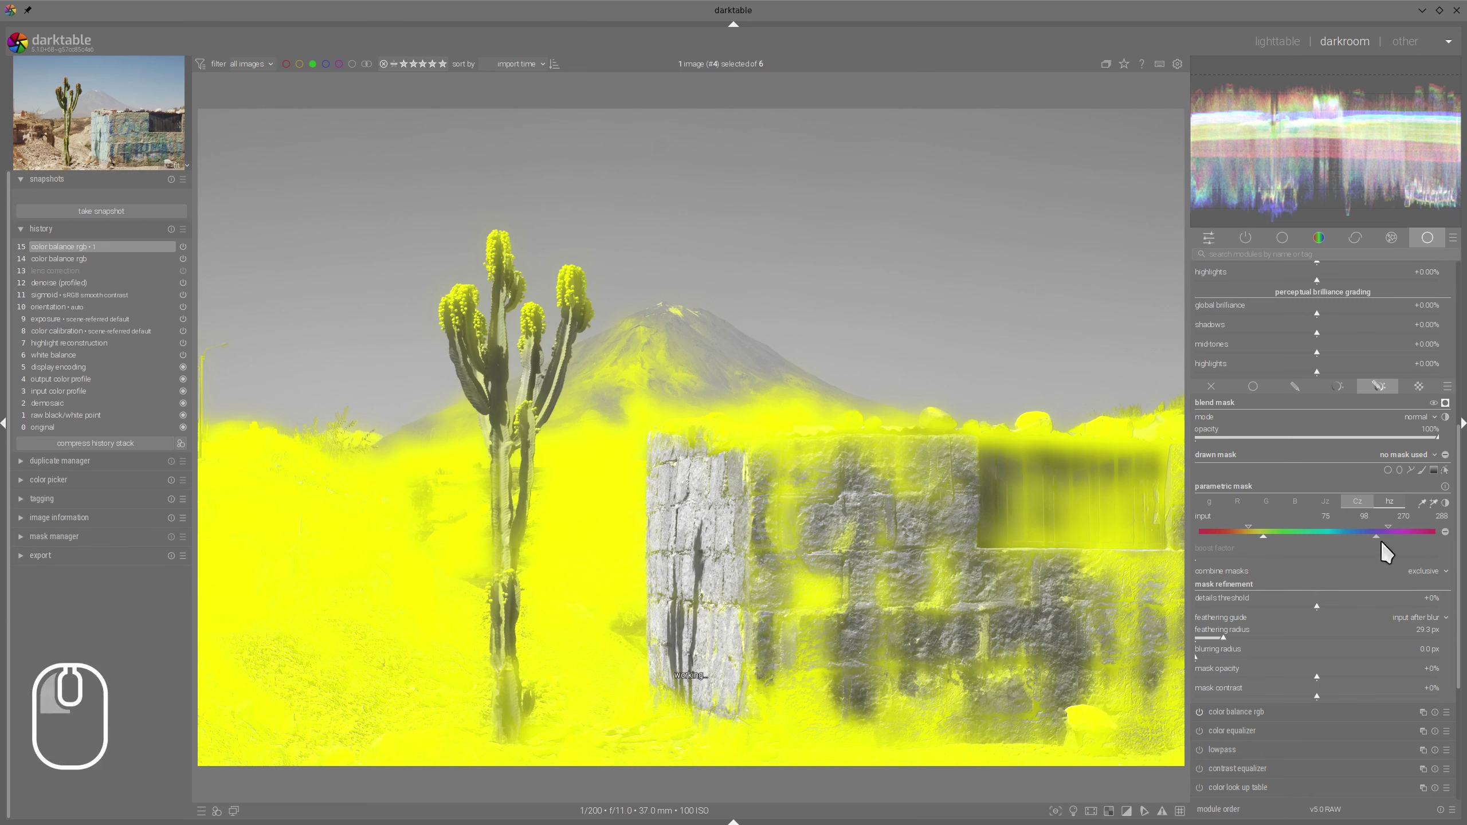
left_click(1446, 404)
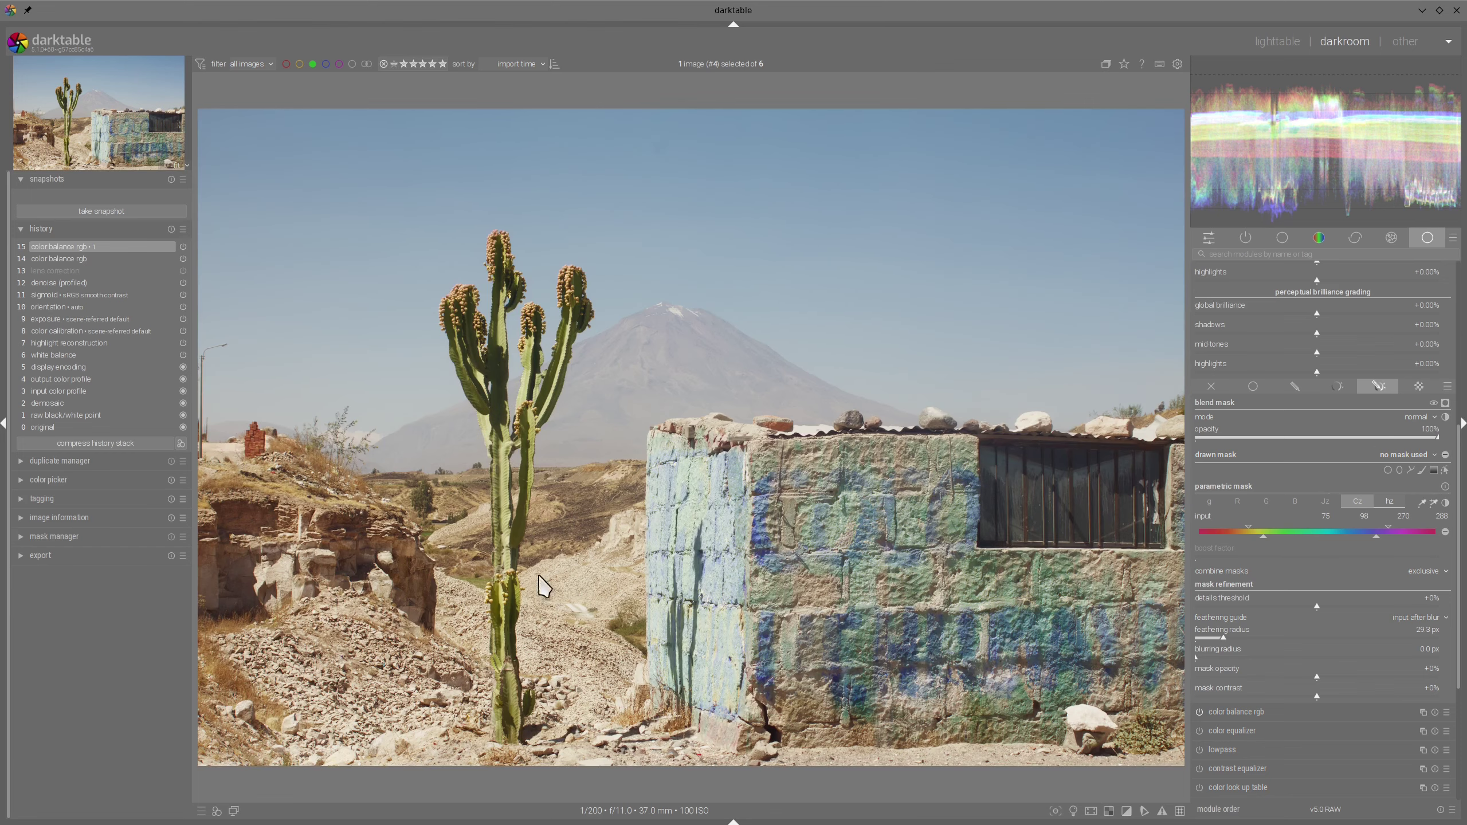
In the masked color balance rgb instance, reduce the linear chroma of the shadows to -42.72%
scroll(1348, 574, "up", 5)
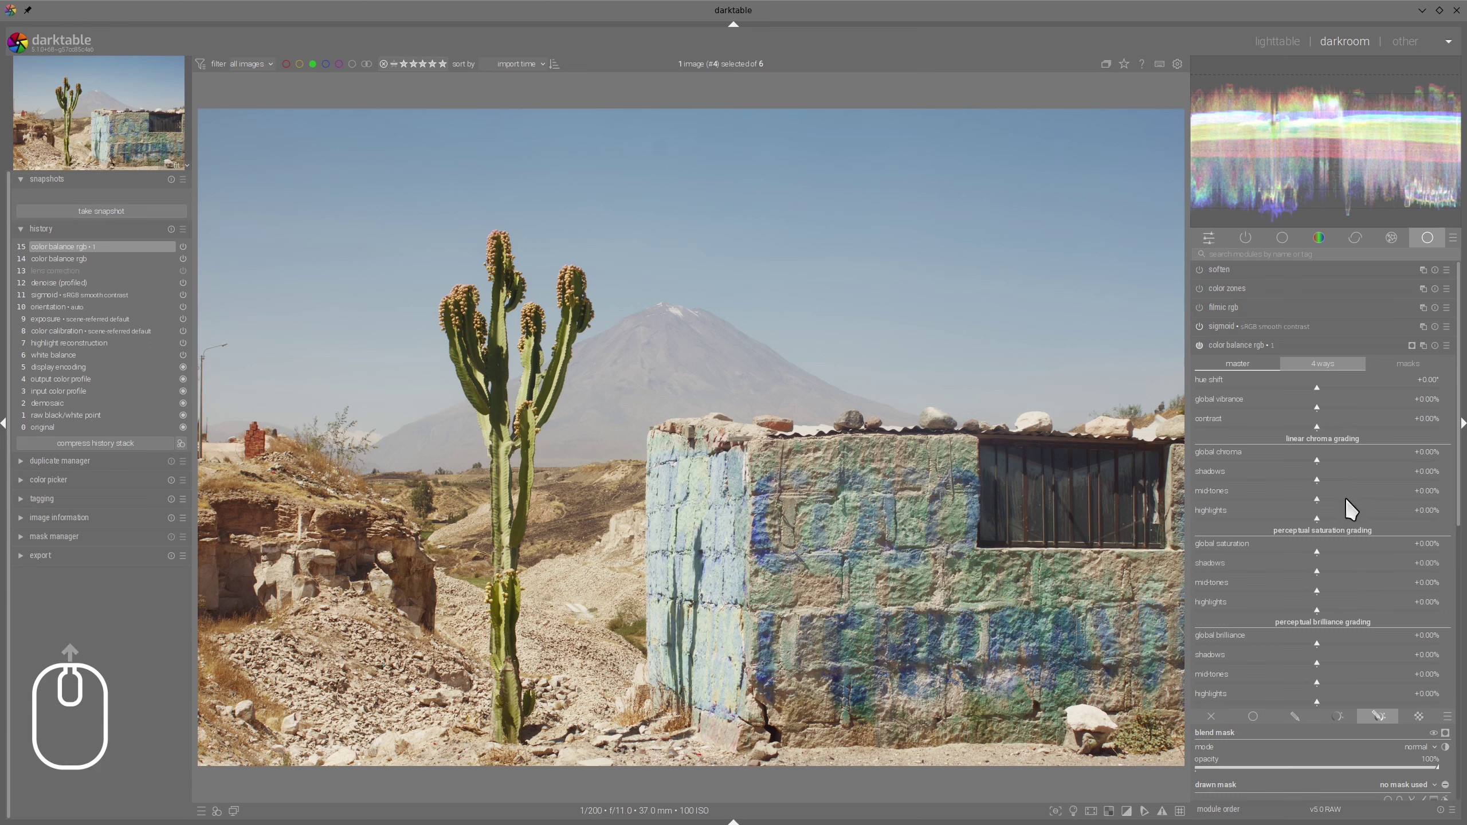
left_click(1238, 364)
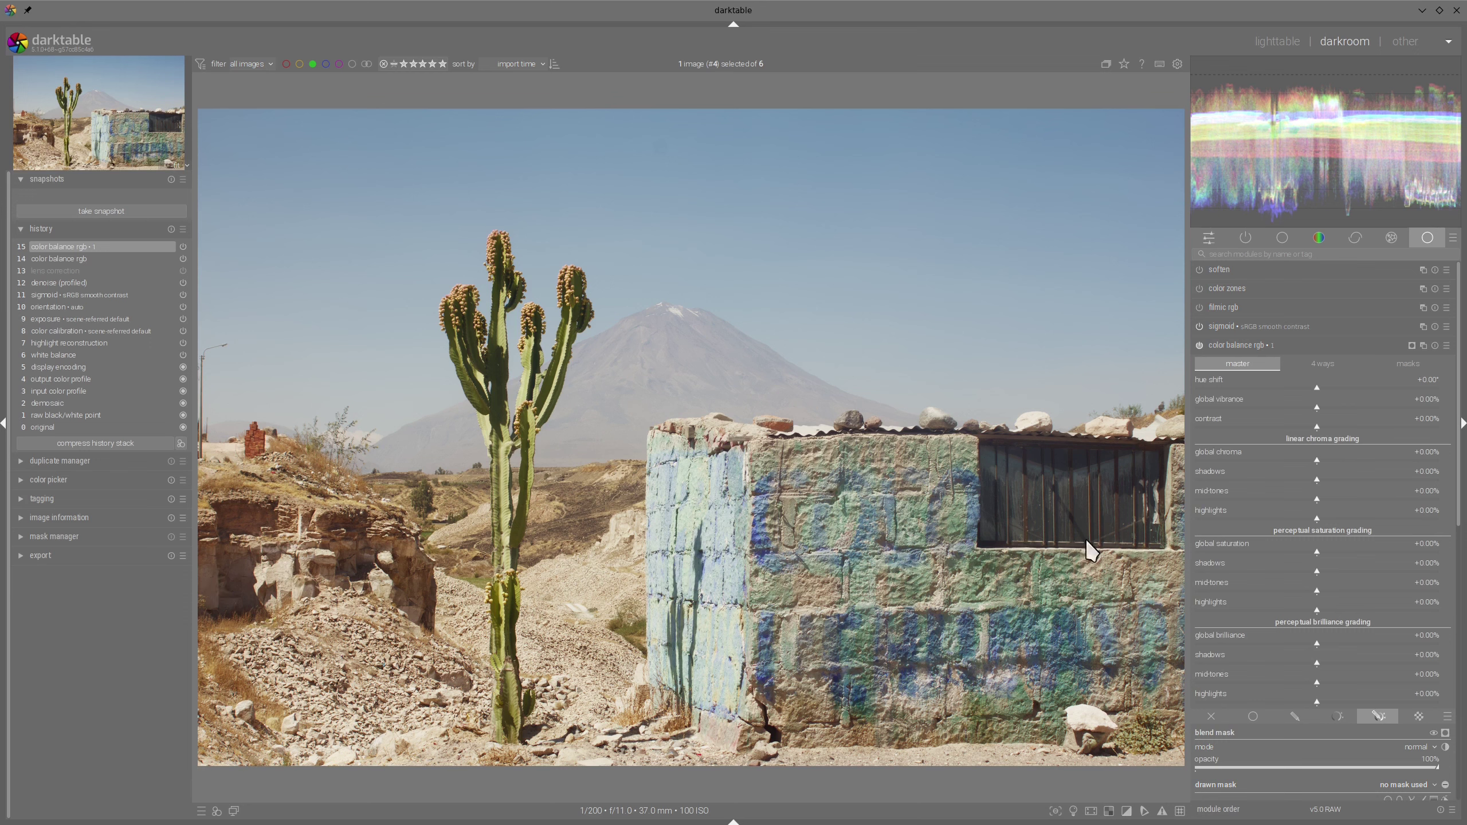
left_click(1275, 480)
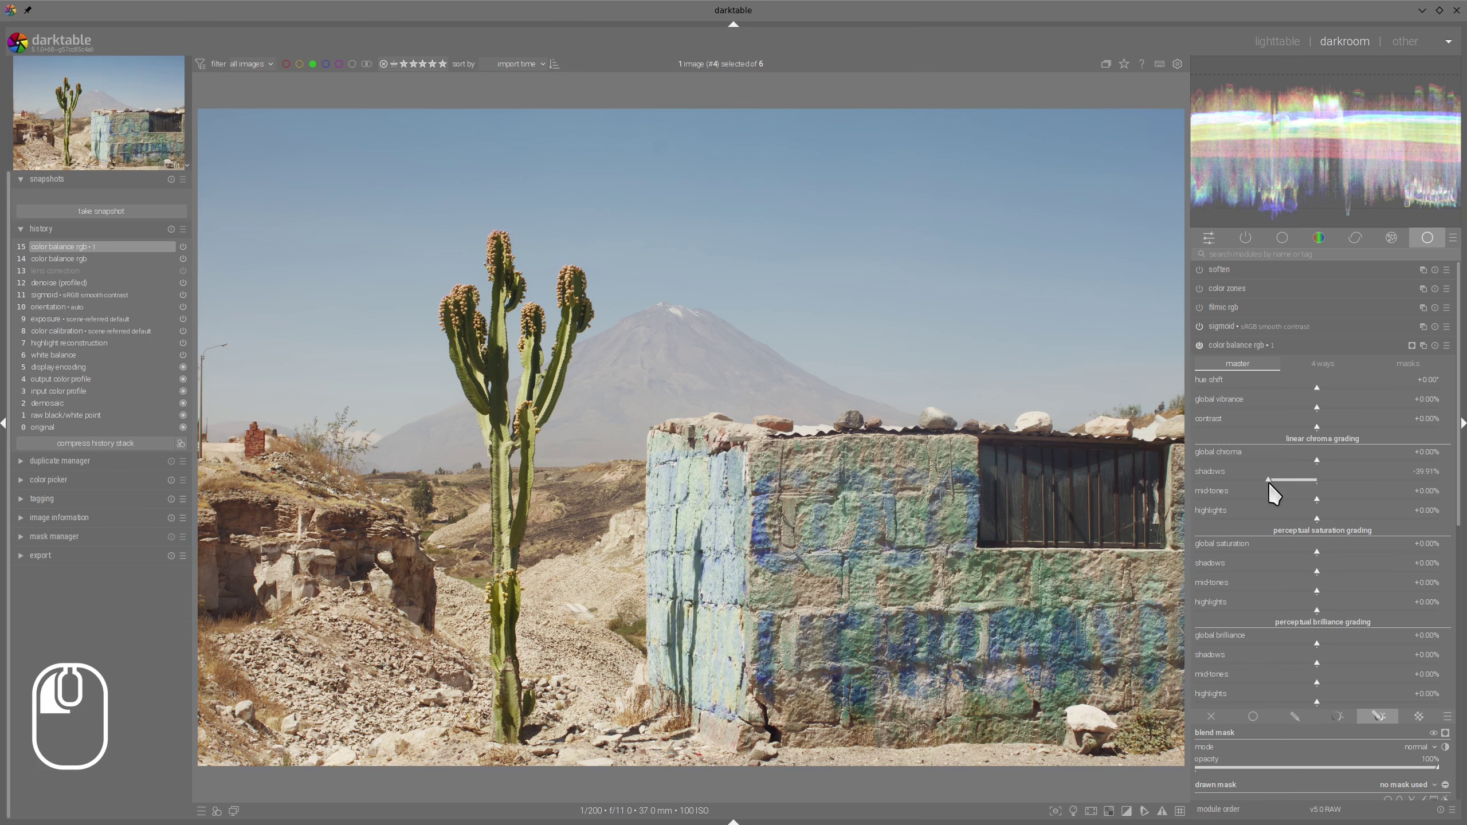
Tint the shadows lift with hue 32.96° and chroma 13.62%, and the highlights gain with hue about 54° and chroma 4.46%
left_click(1325, 363)
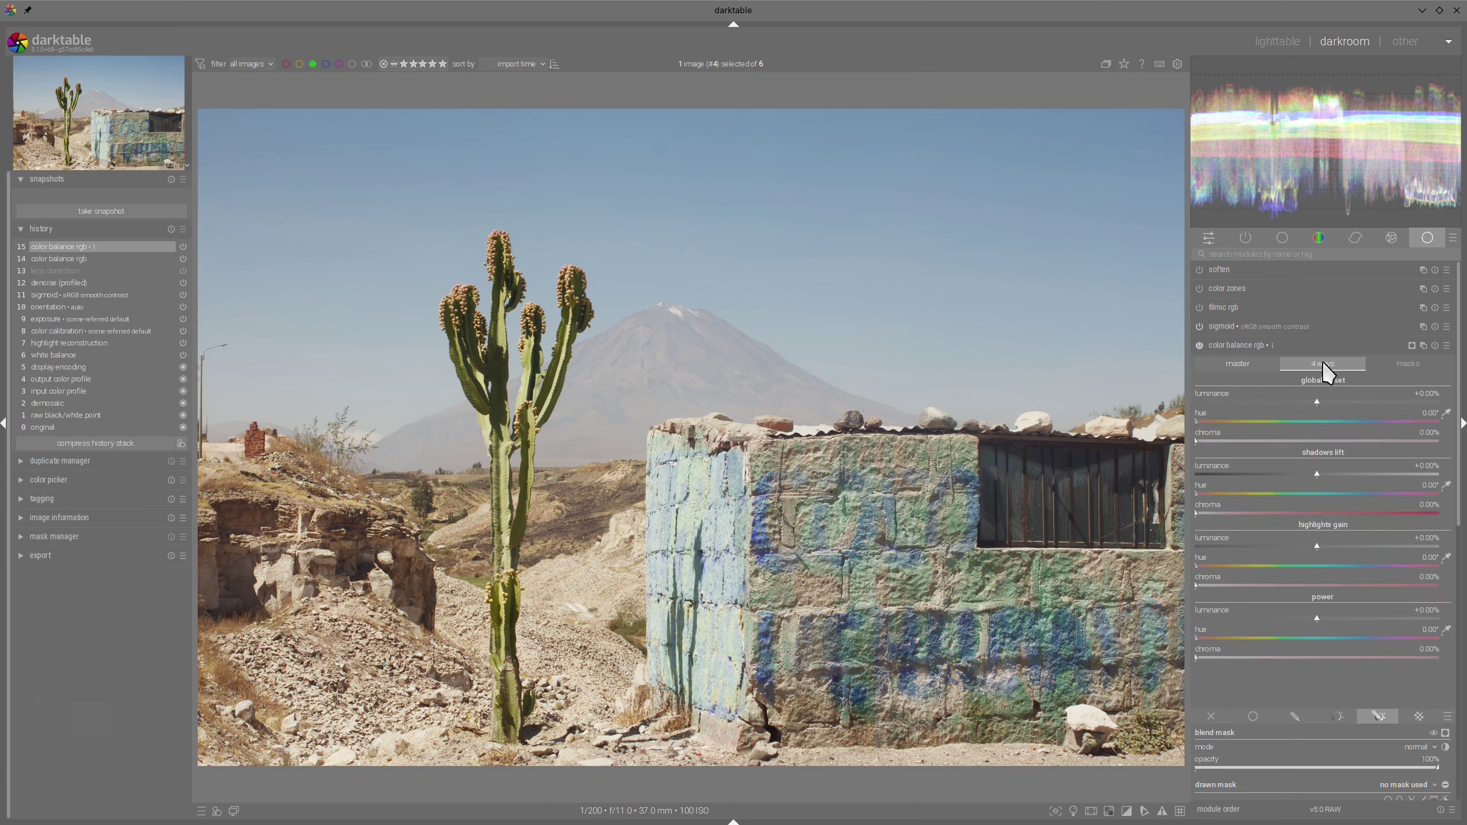
mouse_move(1213, 495)
left_mouse_down()
mouse_move(1266, 512)
mouse_move(1217, 493)
left_mouse_up()
left_click(1222, 493)
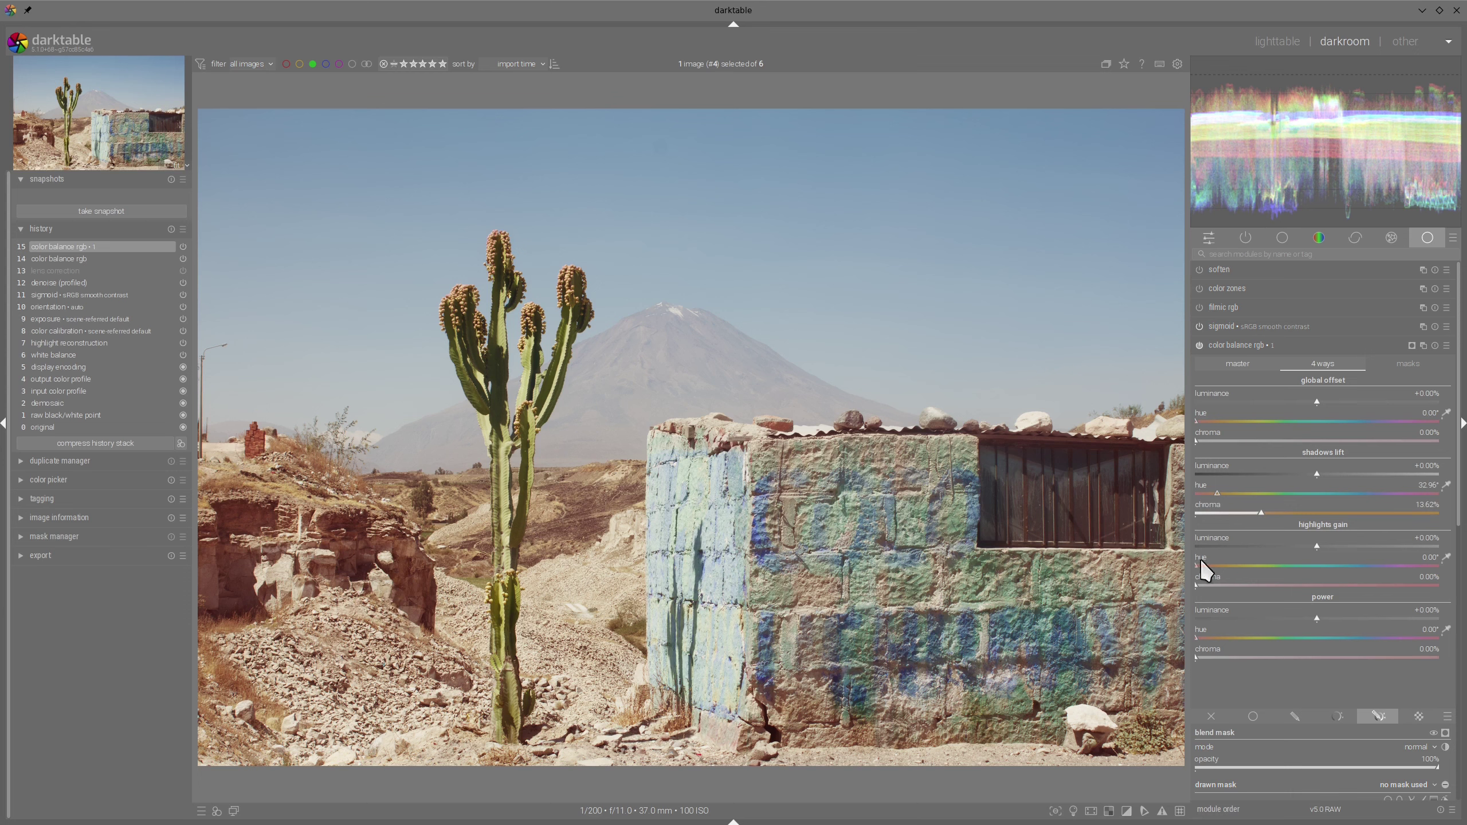
left_click(1232, 566)
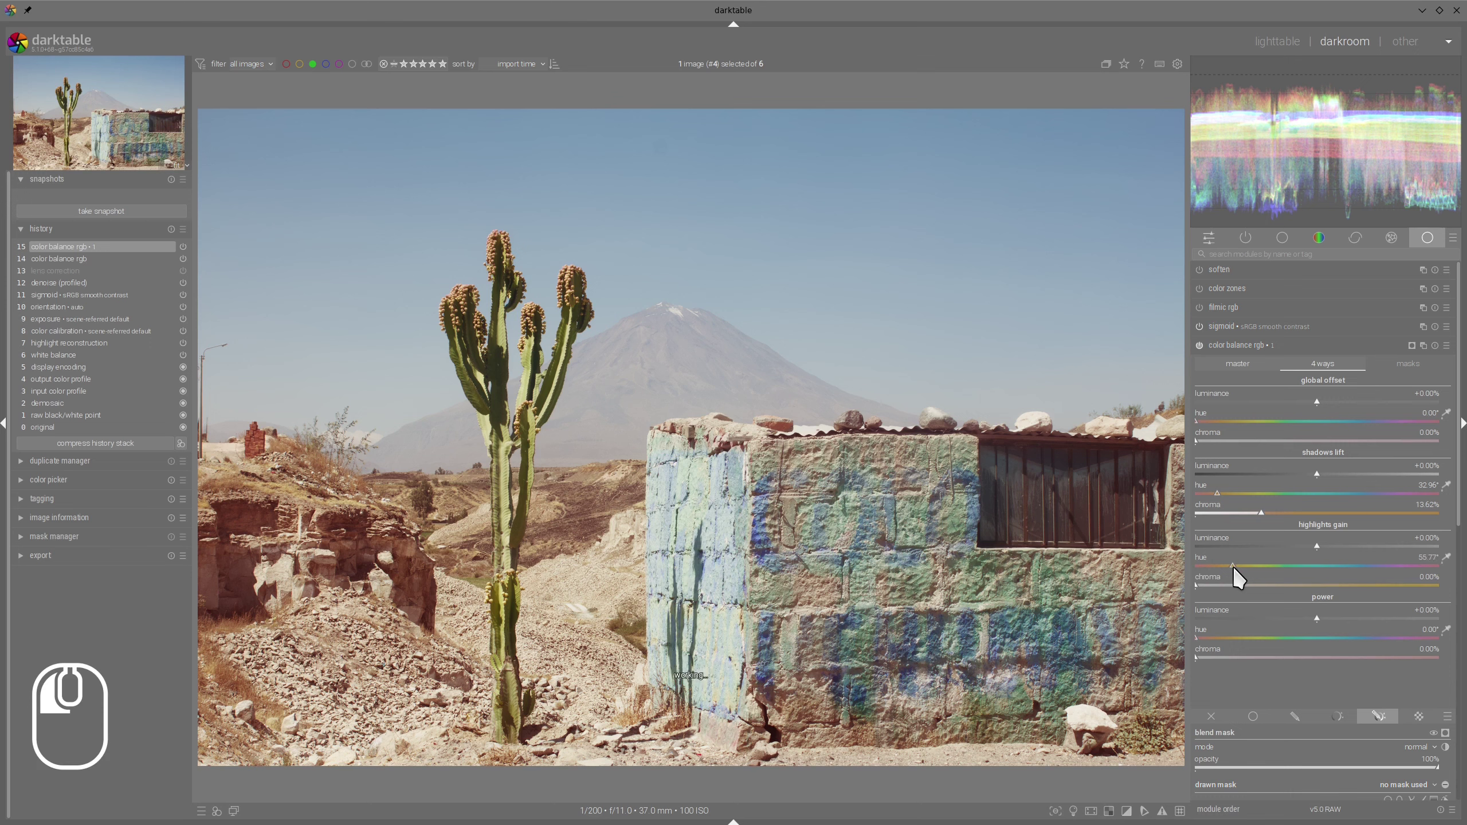
left_click_drag(1234, 566, 1222, 584)
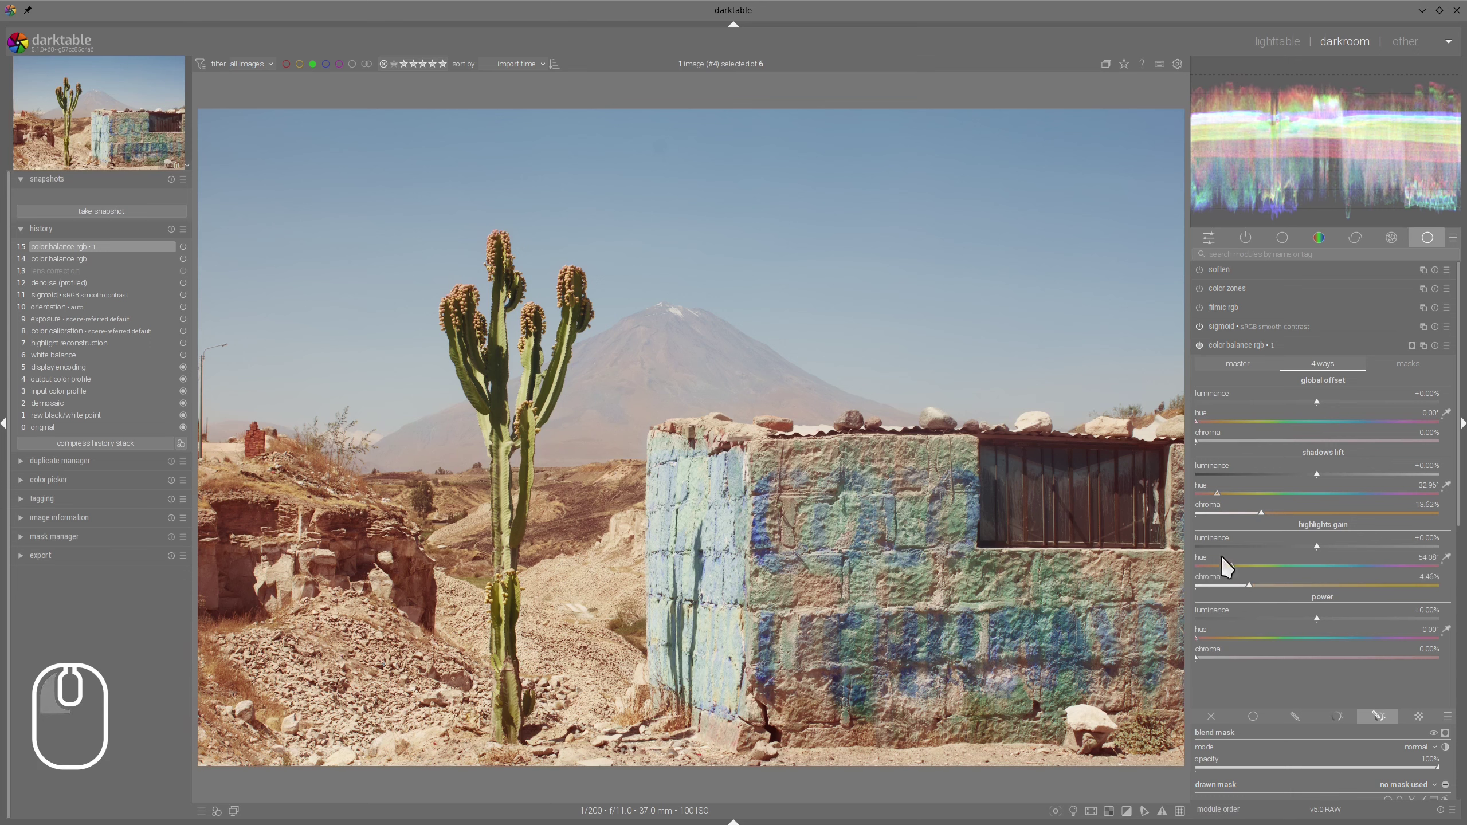
Set perceptual saturation to +45.07% for shadows and +15.49% for midtones, with shadows fall-off 52.11%, mask middle-gray fulcrum 18.78% and highlights fall-off 46.48%
left_click(1243, 370)
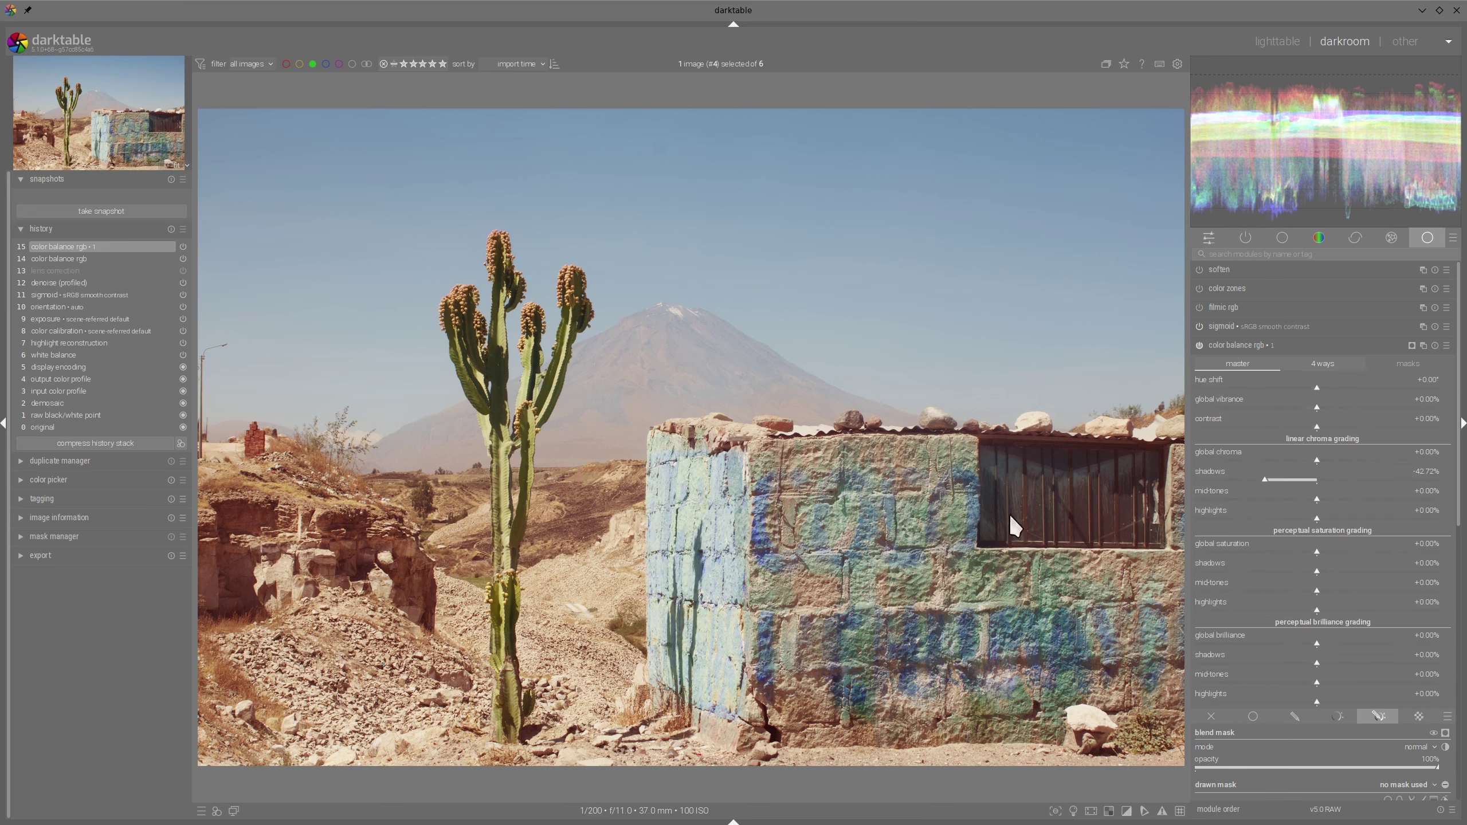
mouse_move(1320, 570)
left_mouse_down()
mouse_move(1356, 571)
mouse_move(1340, 590)
left_mouse_up()
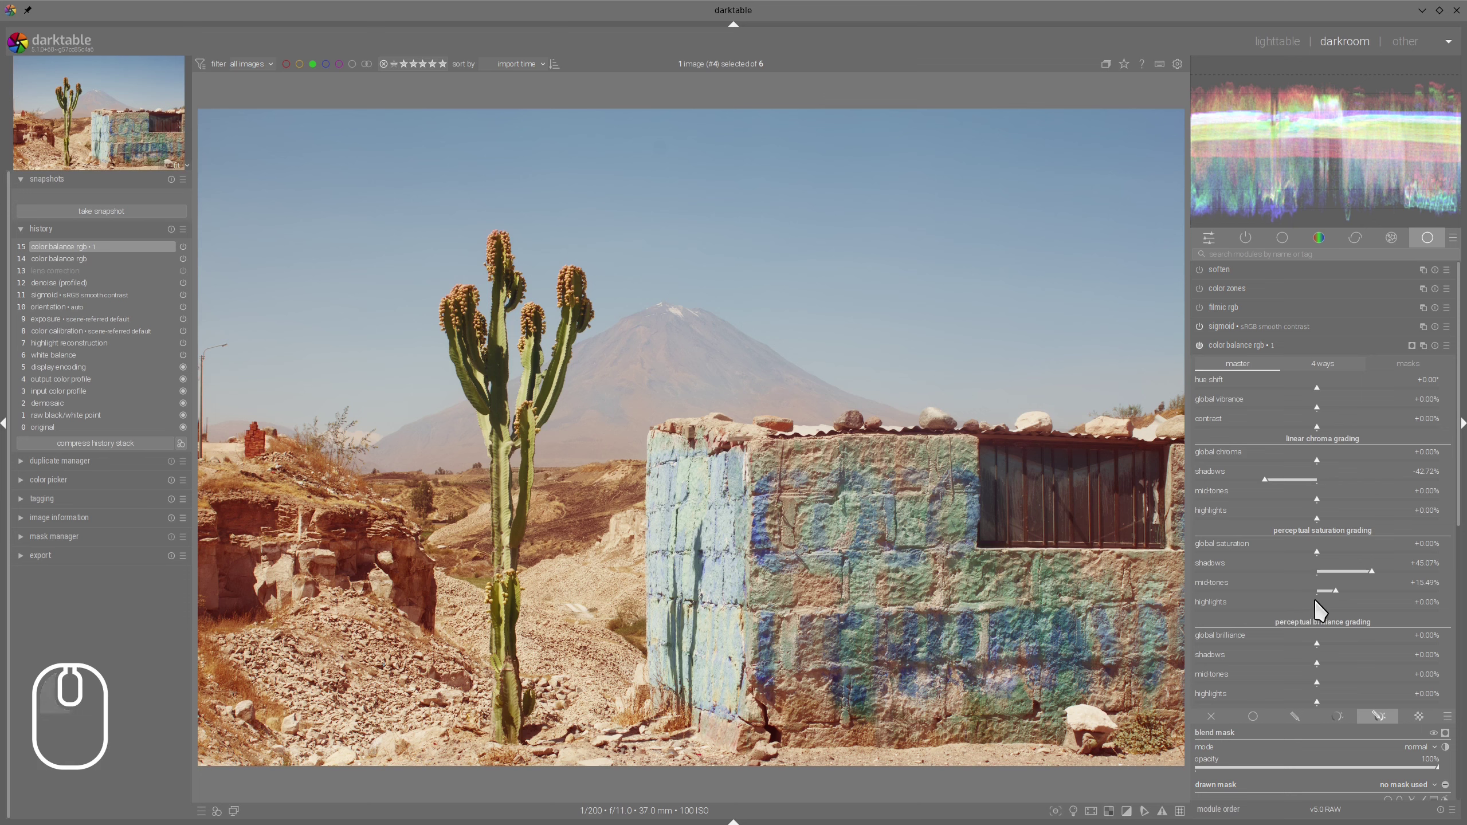
left_click(1408, 363)
mouse_move(1241, 549)
left_mouse_down()
mouse_move(1280, 548)
mouse_move(1242, 559)
mouse_move(1238, 531)
mouse_move(1234, 572)
left_mouse_up()
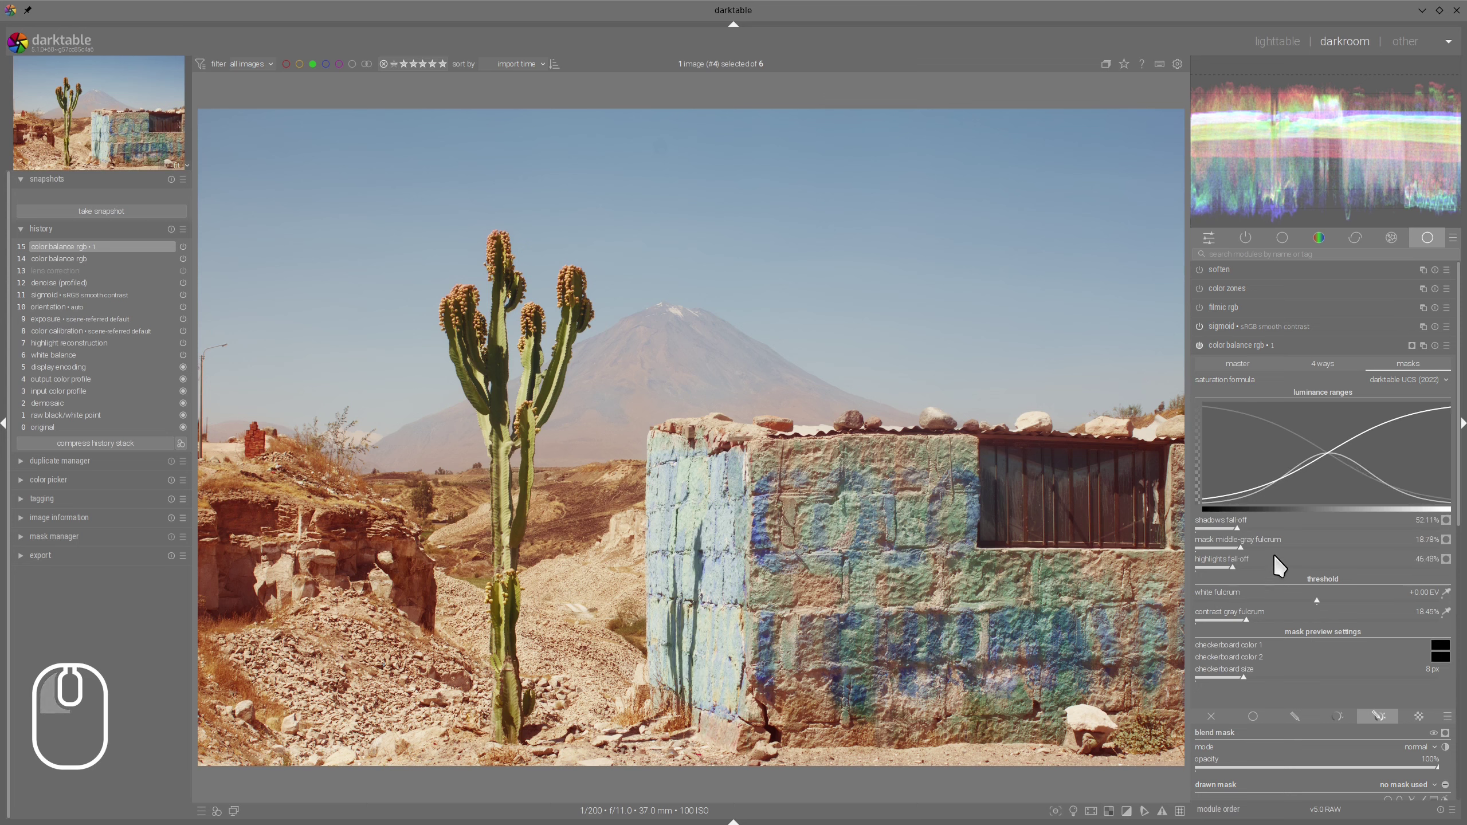
left_click(1265, 348)
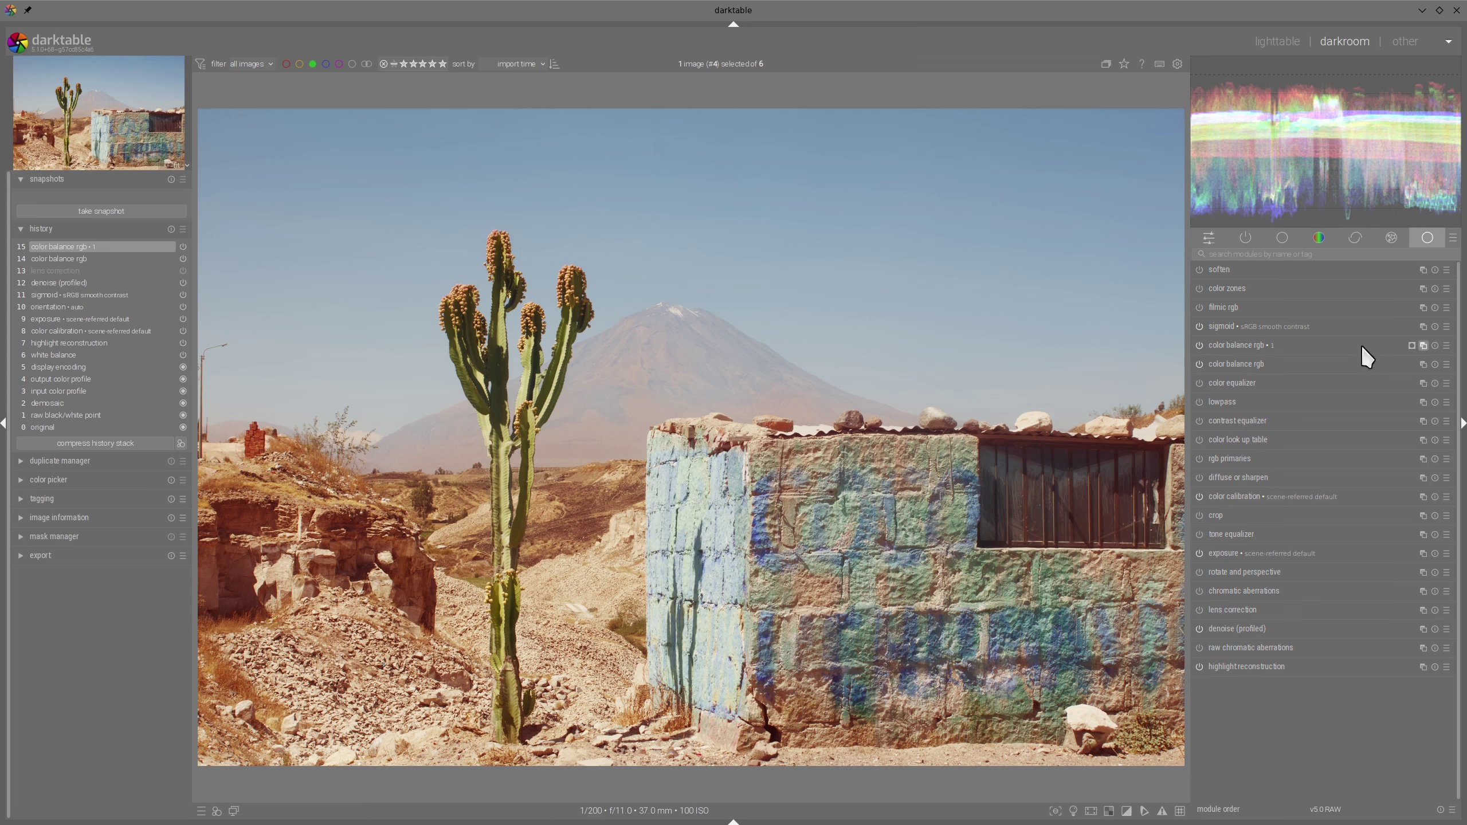
Add a third color balance rgb instance that uses the inverted raster mask from color balance rgb 1
right_click(1427, 347)
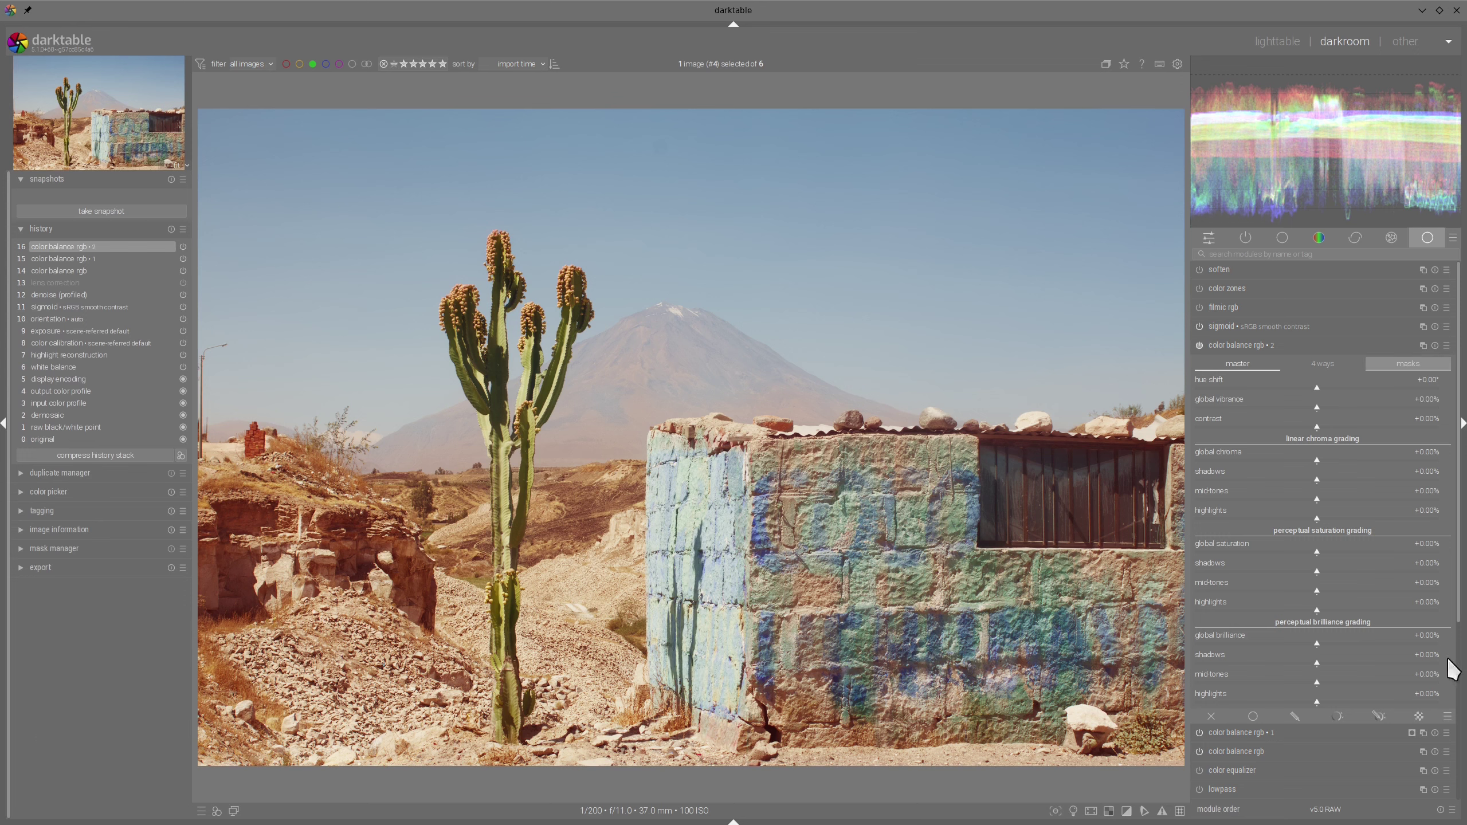
left_click(1420, 719)
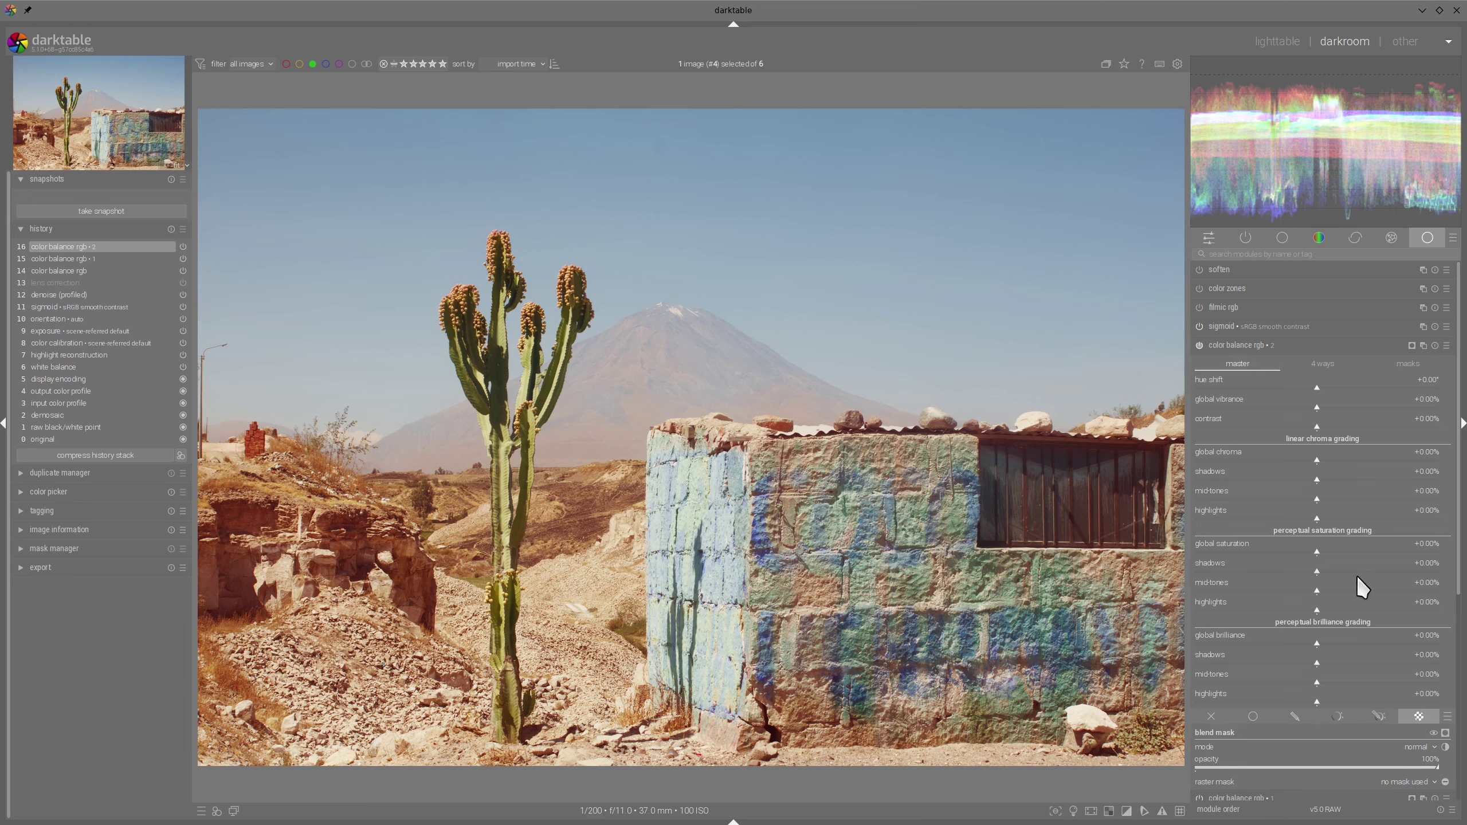
scroll(1415, 748, "down", 5)
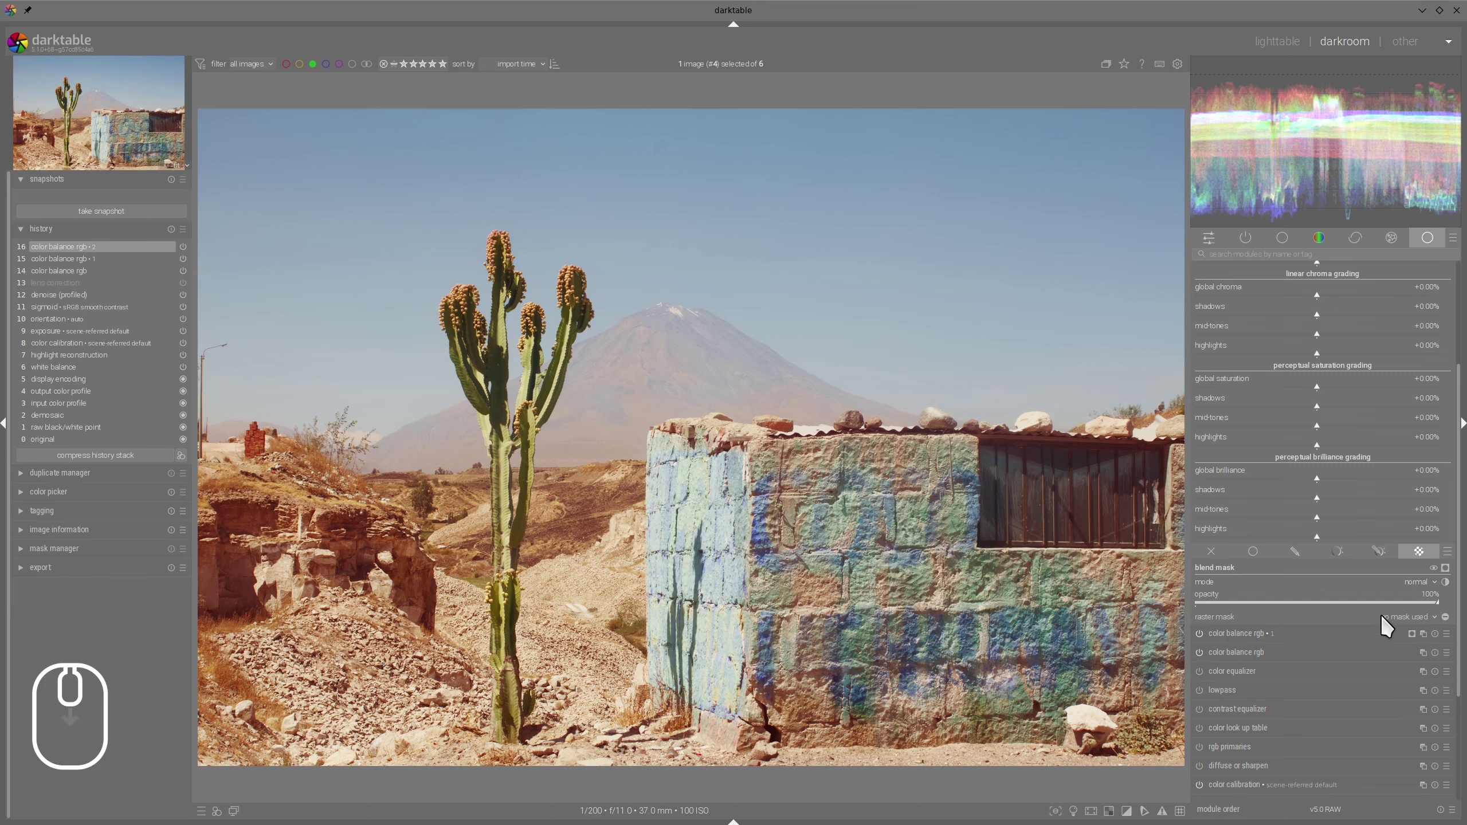
left_click(1424, 616)
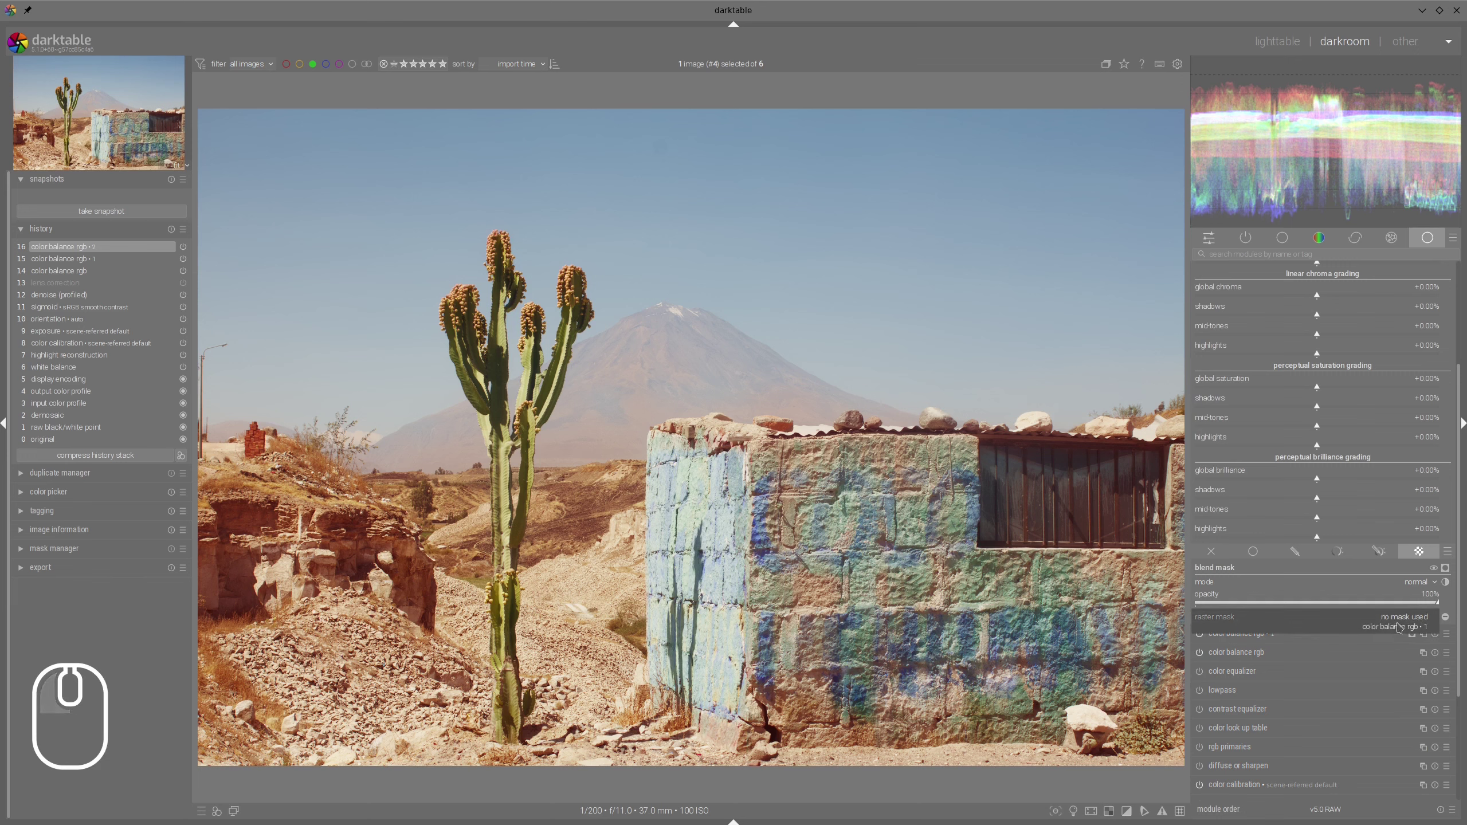
left_click(1424, 627)
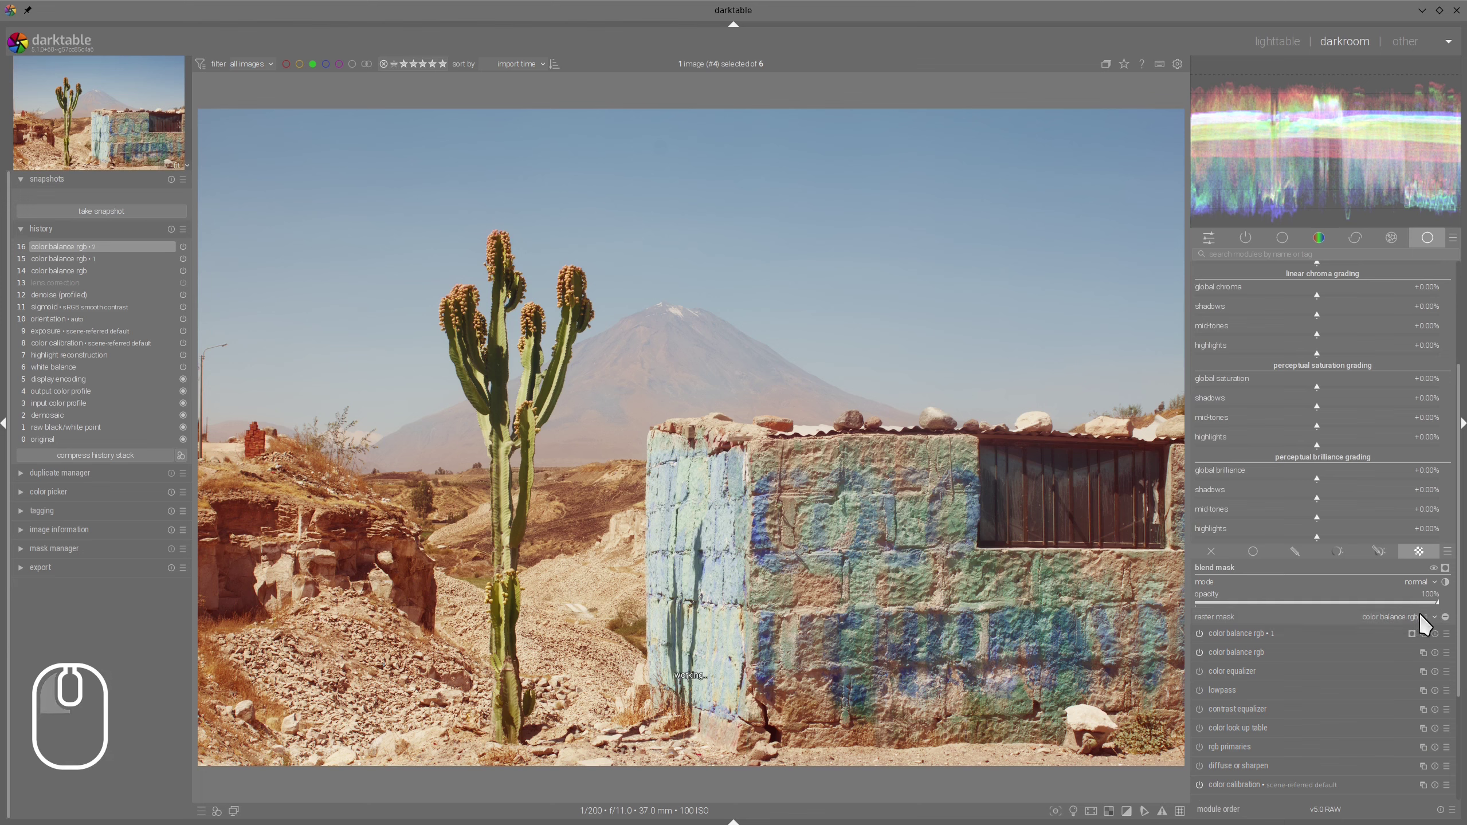
left_click(1446, 617)
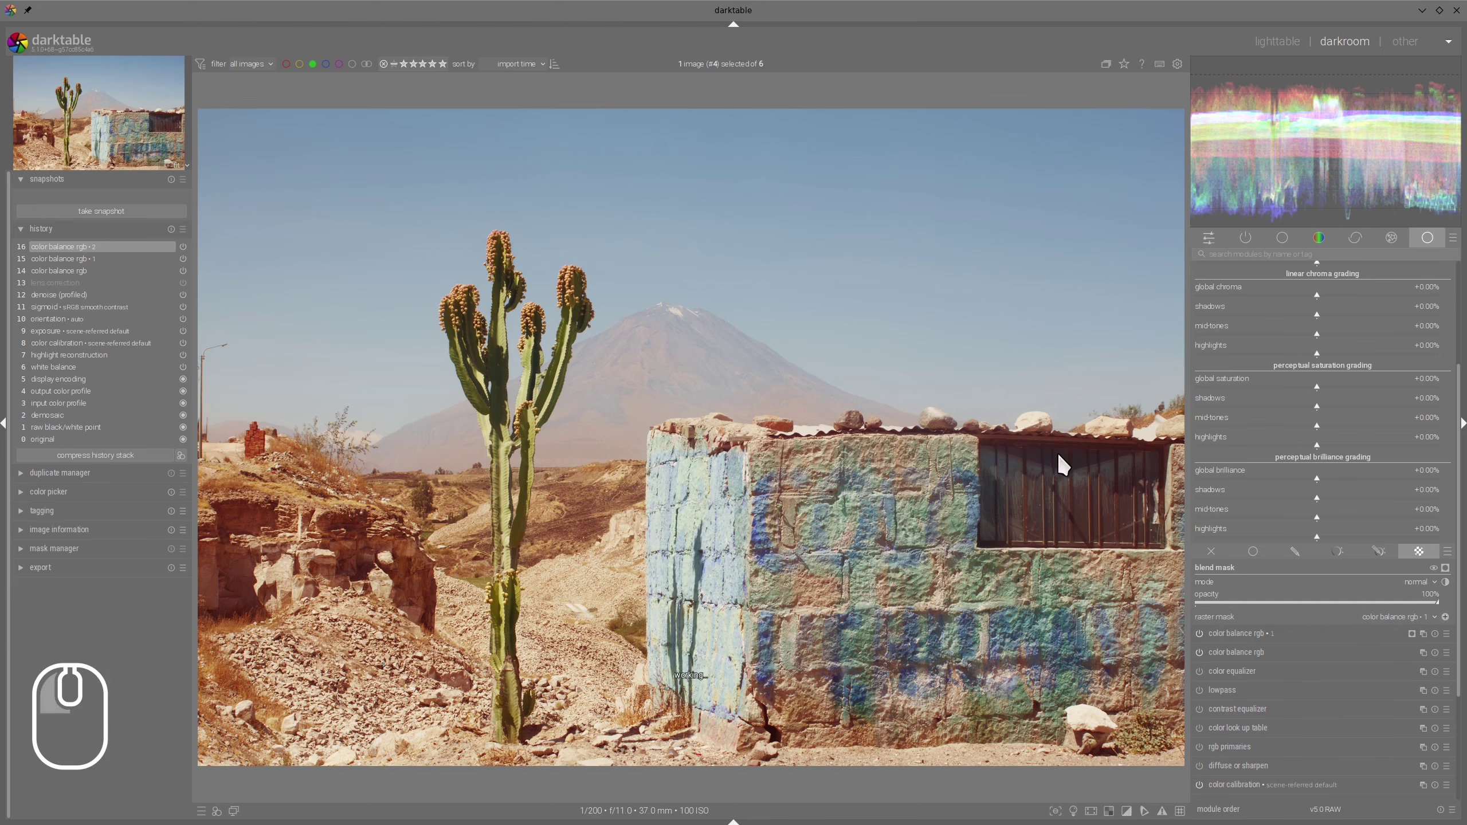
After checking the raster mask overlay, tint the shadows lift of color balance rgb 2 with hue 244.23° and chroma 10.80%
left_click(1446, 567)
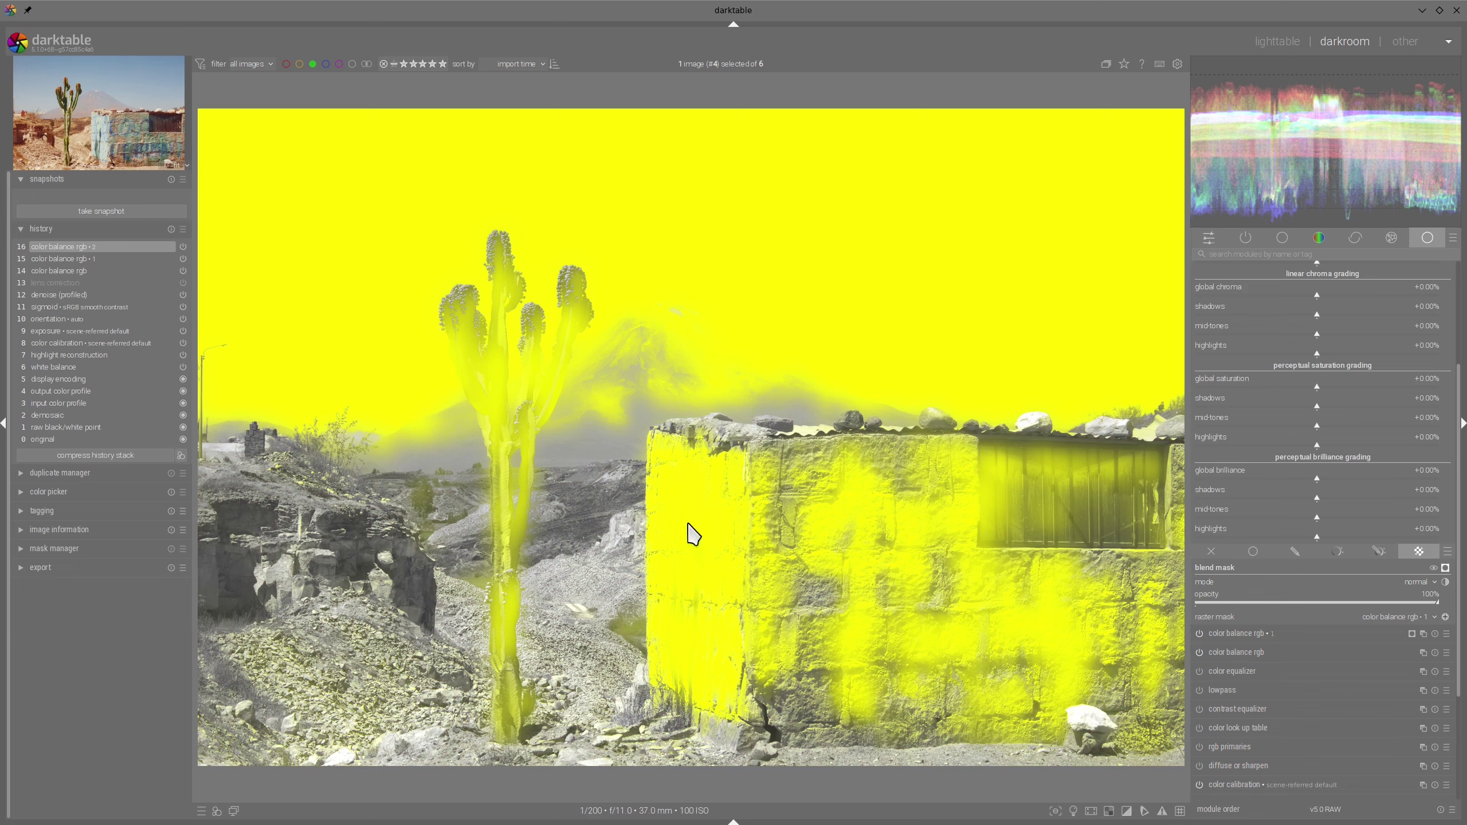
left_click(1451, 569)
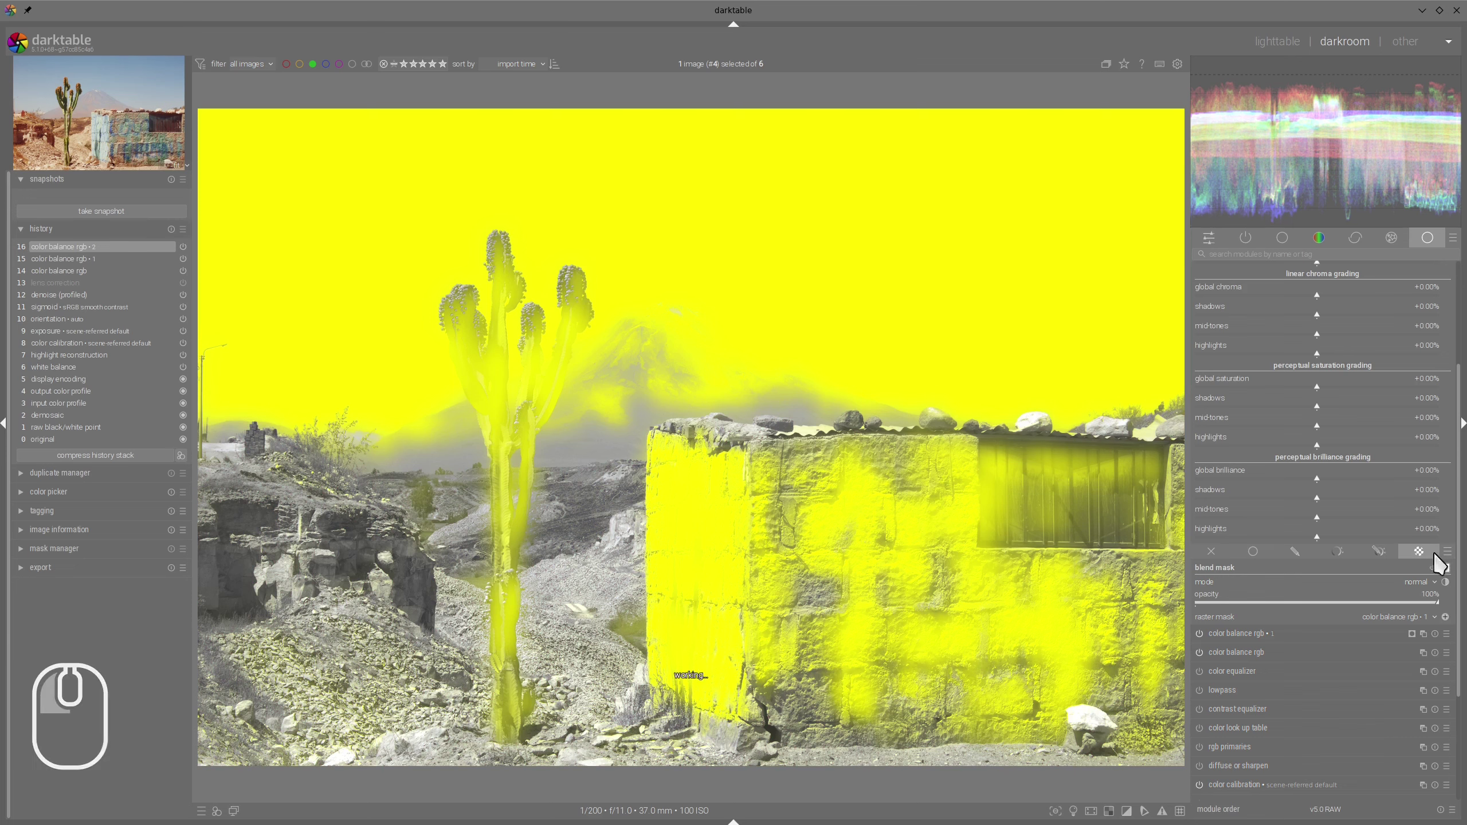
scroll(1323, 396, "up", 5)
left_click(1320, 364)
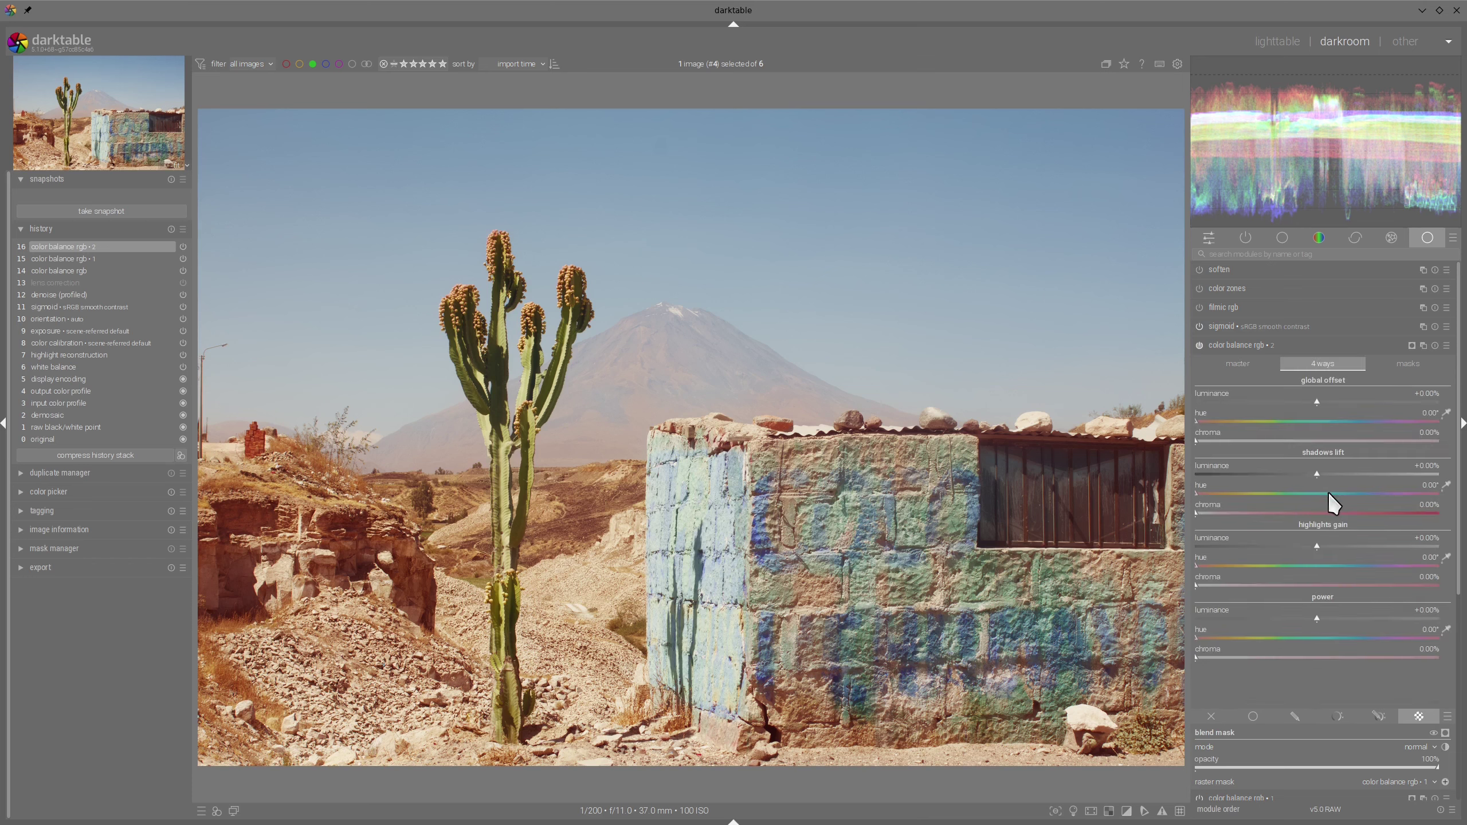
left_click_drag(1329, 494, 1355, 495)
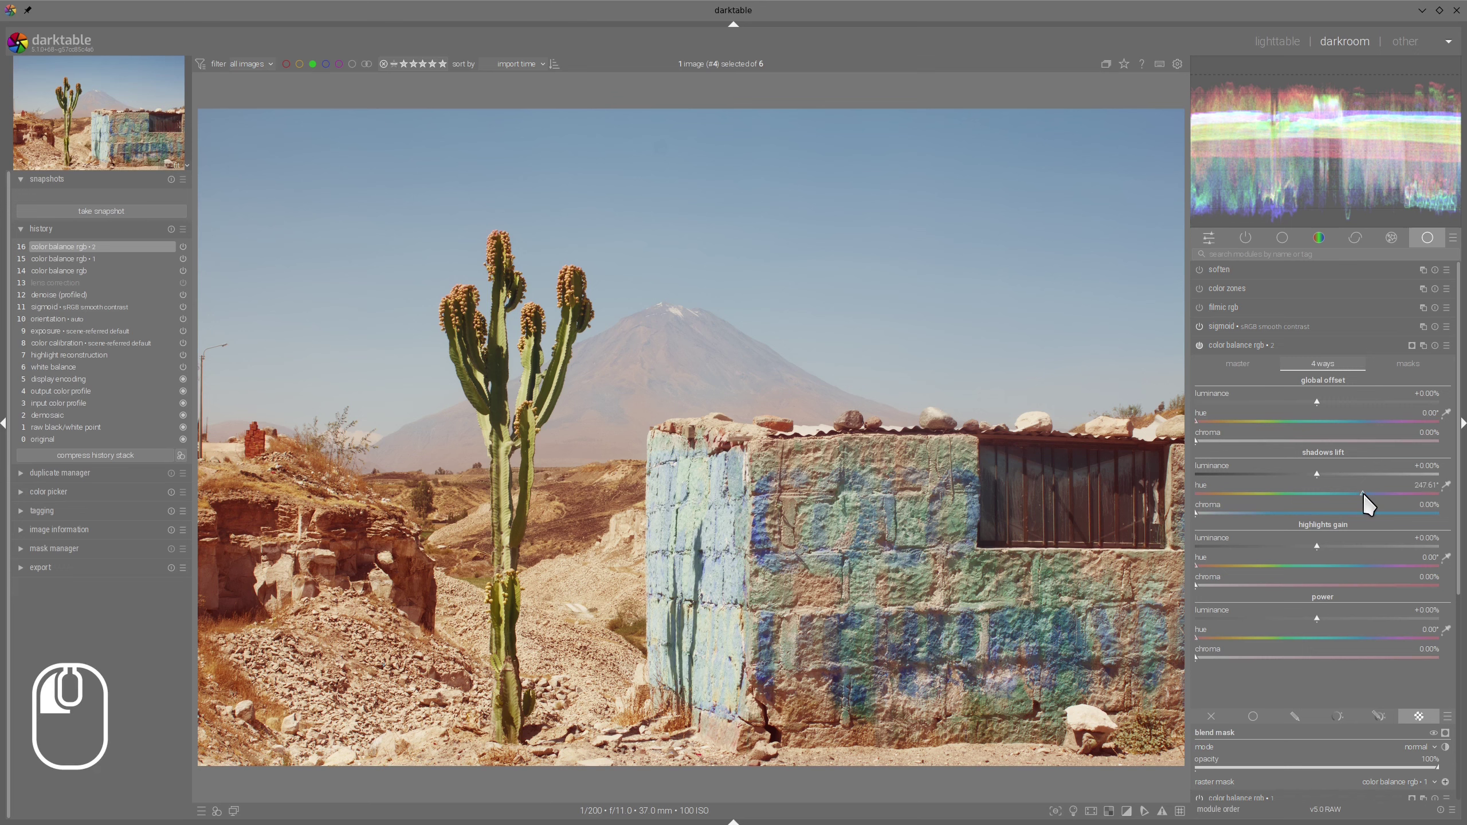
left_click_drag(1364, 493, 1360, 494)
left_click_drag(1243, 512, 1257, 512)
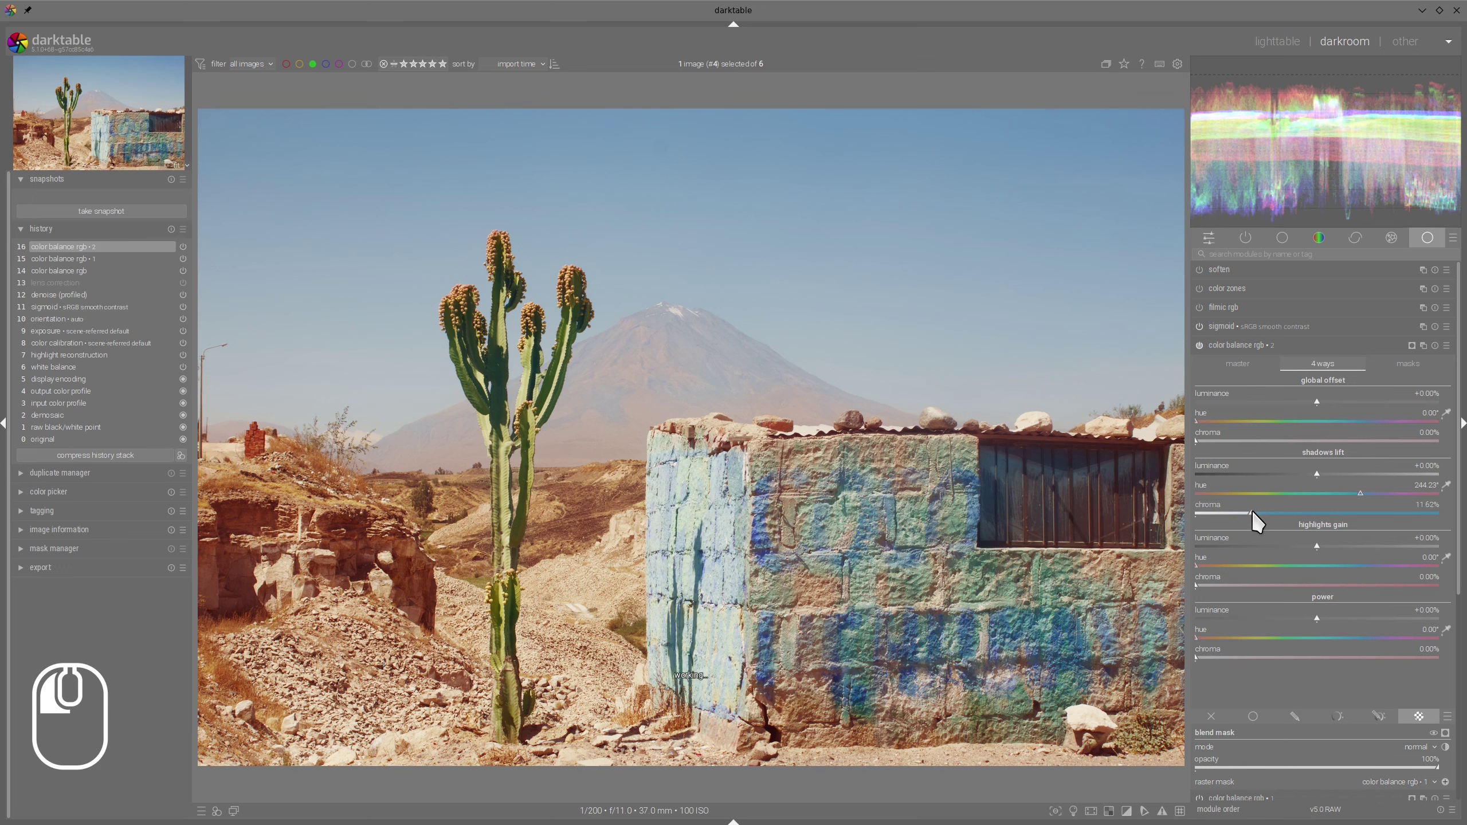
left_click_drag(1231, 512, 1248, 512)
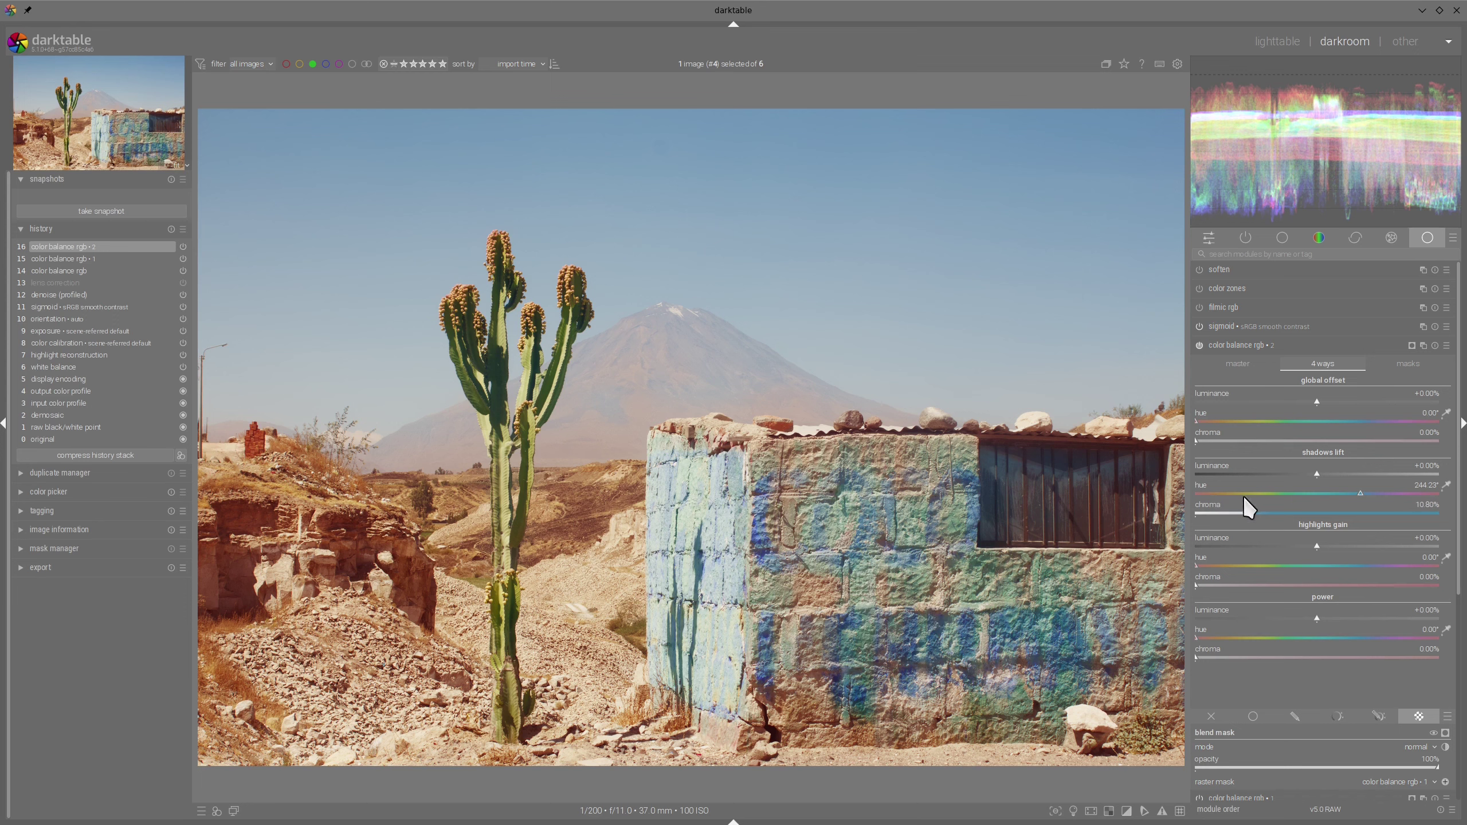
Tint the highlights gain of color balance rgb 2 with hue 200.28° and chroma 2.25%, and compare the module off and on
left_click_drag(1317, 568, 1329, 567)
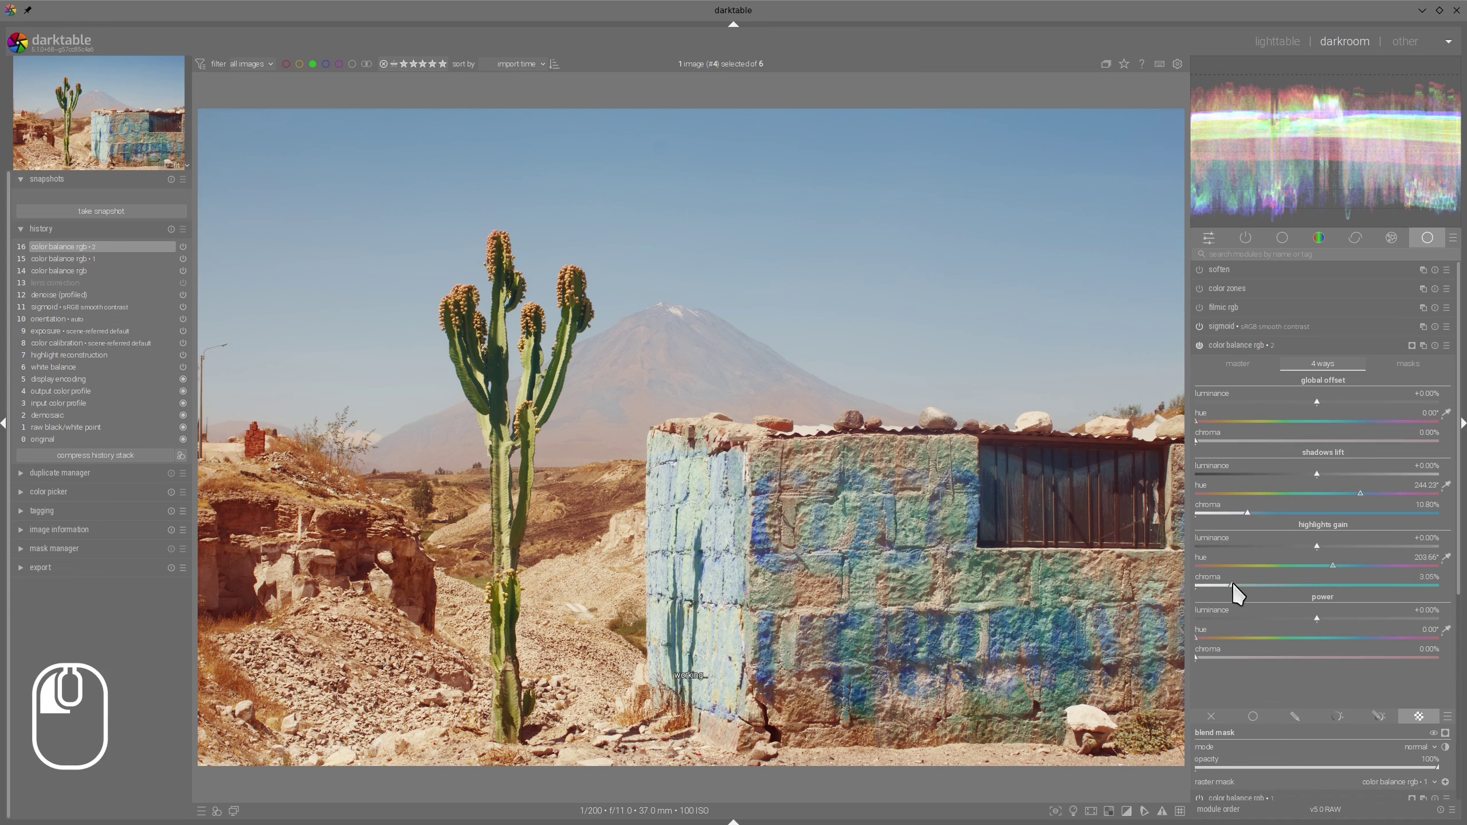
left_click_drag(1233, 583, 1222, 583)
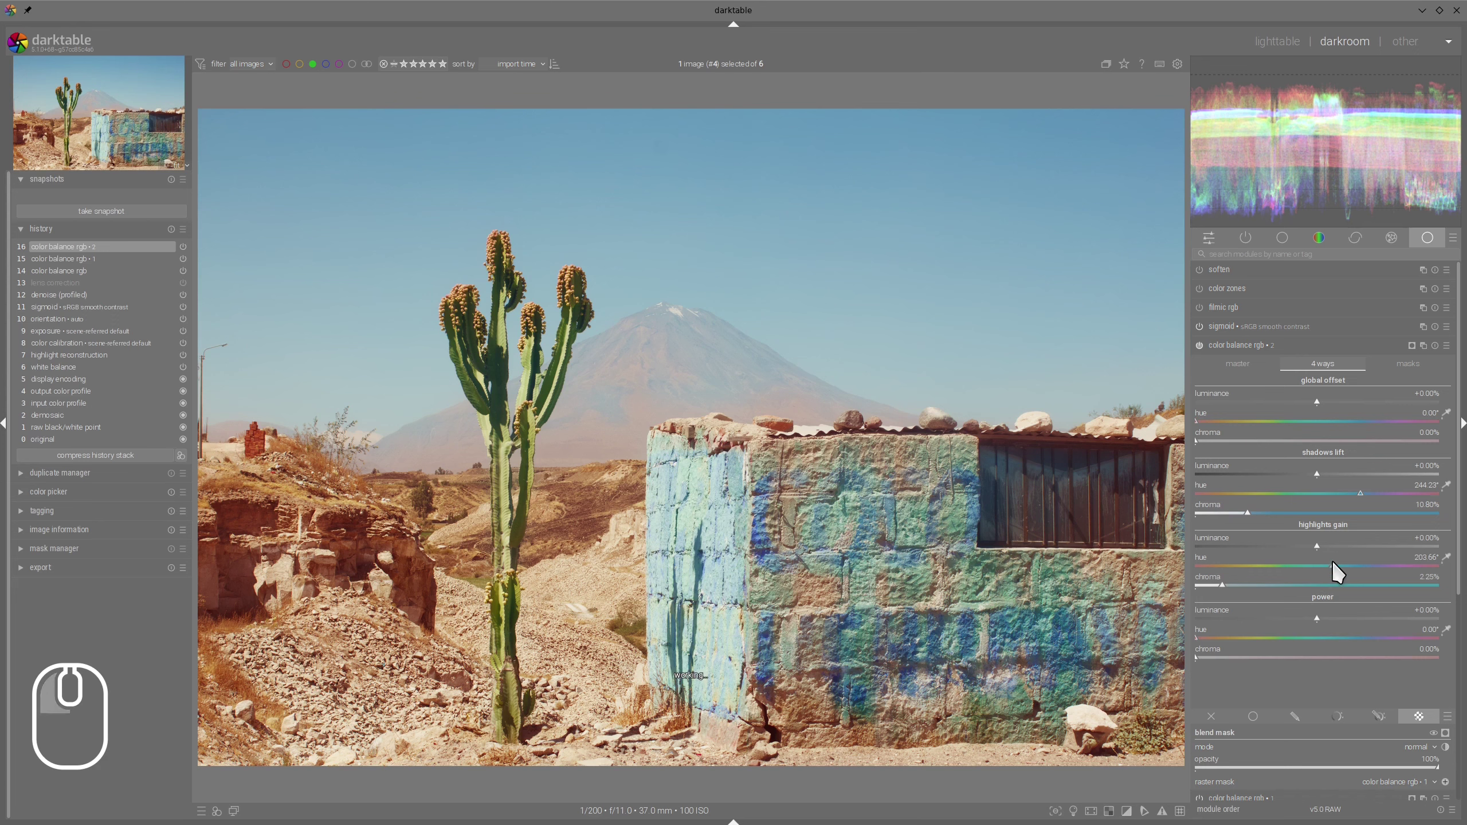
left_click_drag(1332, 563, 1333, 572)
left_click(1200, 345)
left_click(1199, 345)
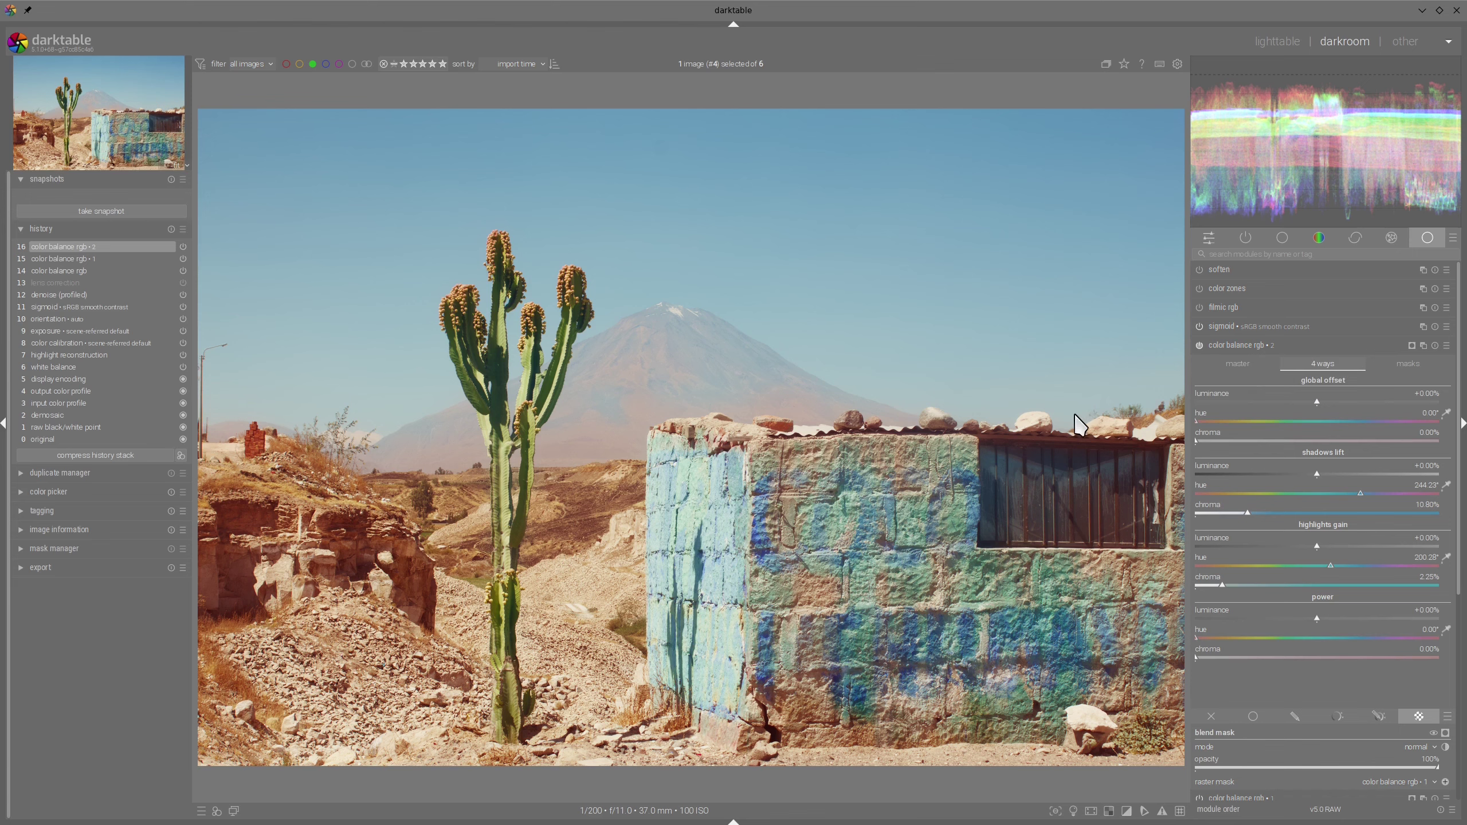
Add an unmasked color balance rgb instance with perceptual saturation of +15.02% for shadows, -2.35% for midtones and -12.68% for highlights
left_click(1243, 345)
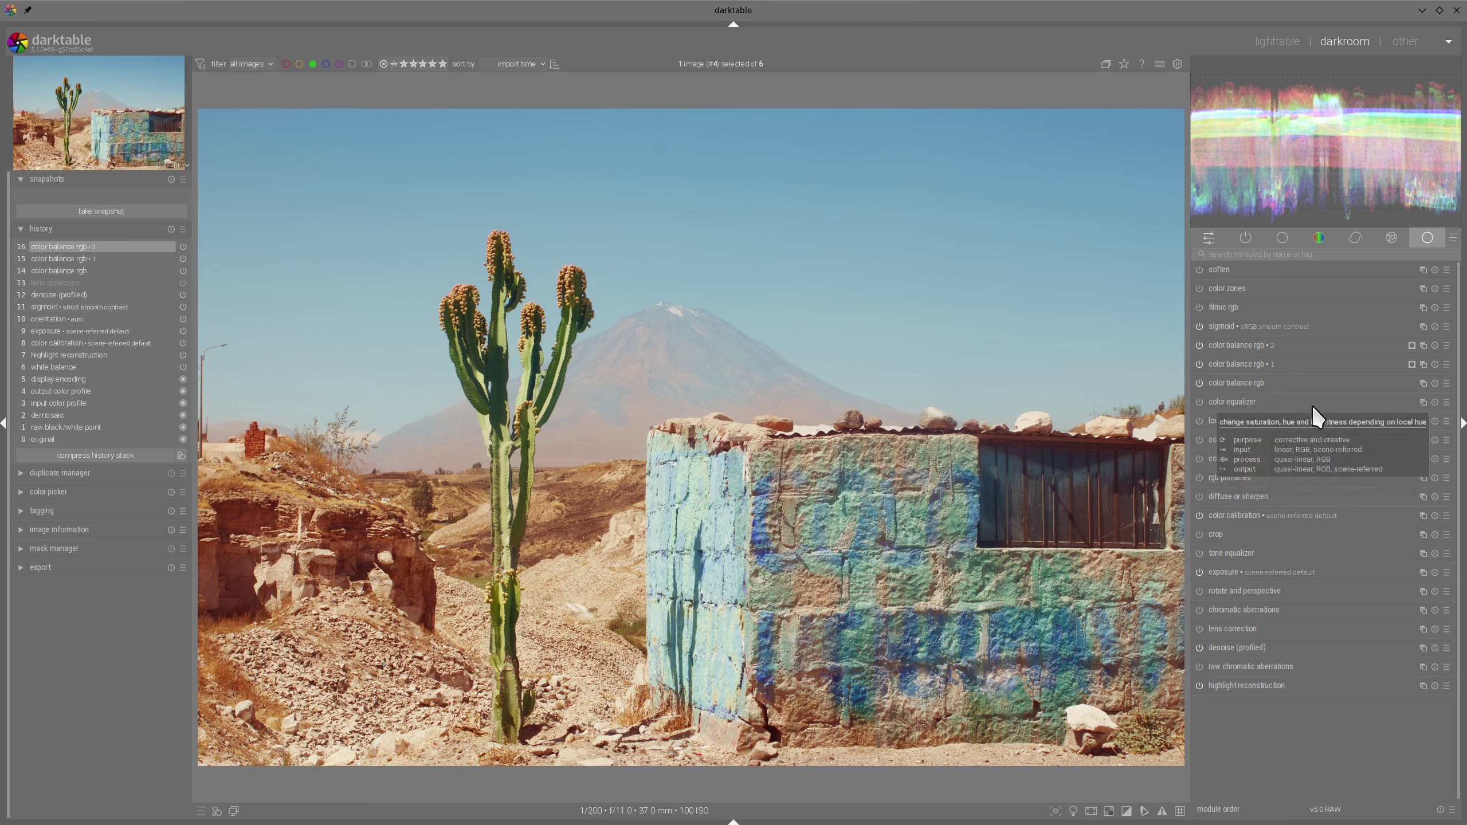
right_click(1424, 345)
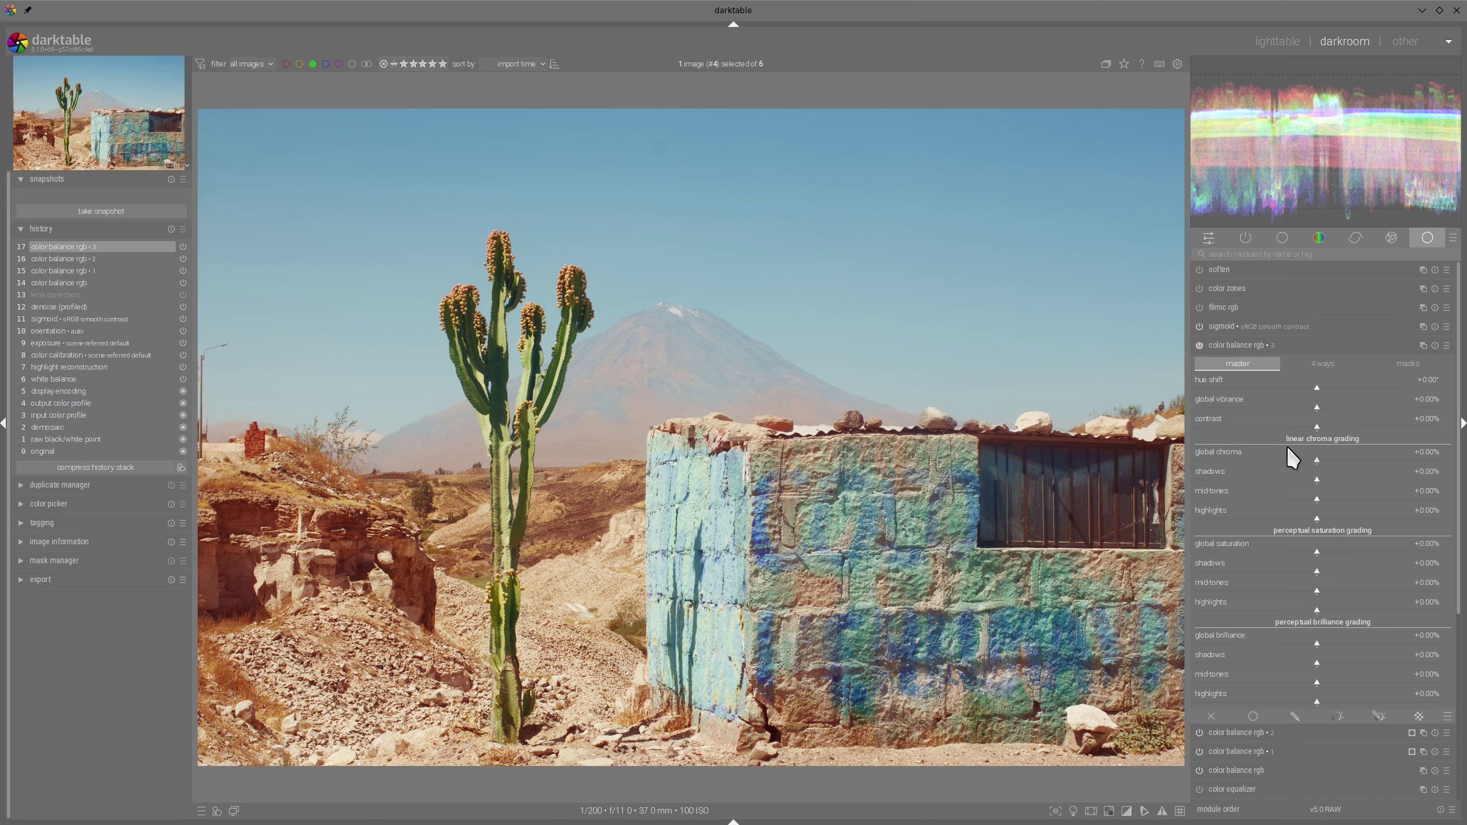
left_click(1318, 610)
left_click_drag(1318, 612, 1304, 614)
left_click(1336, 569)
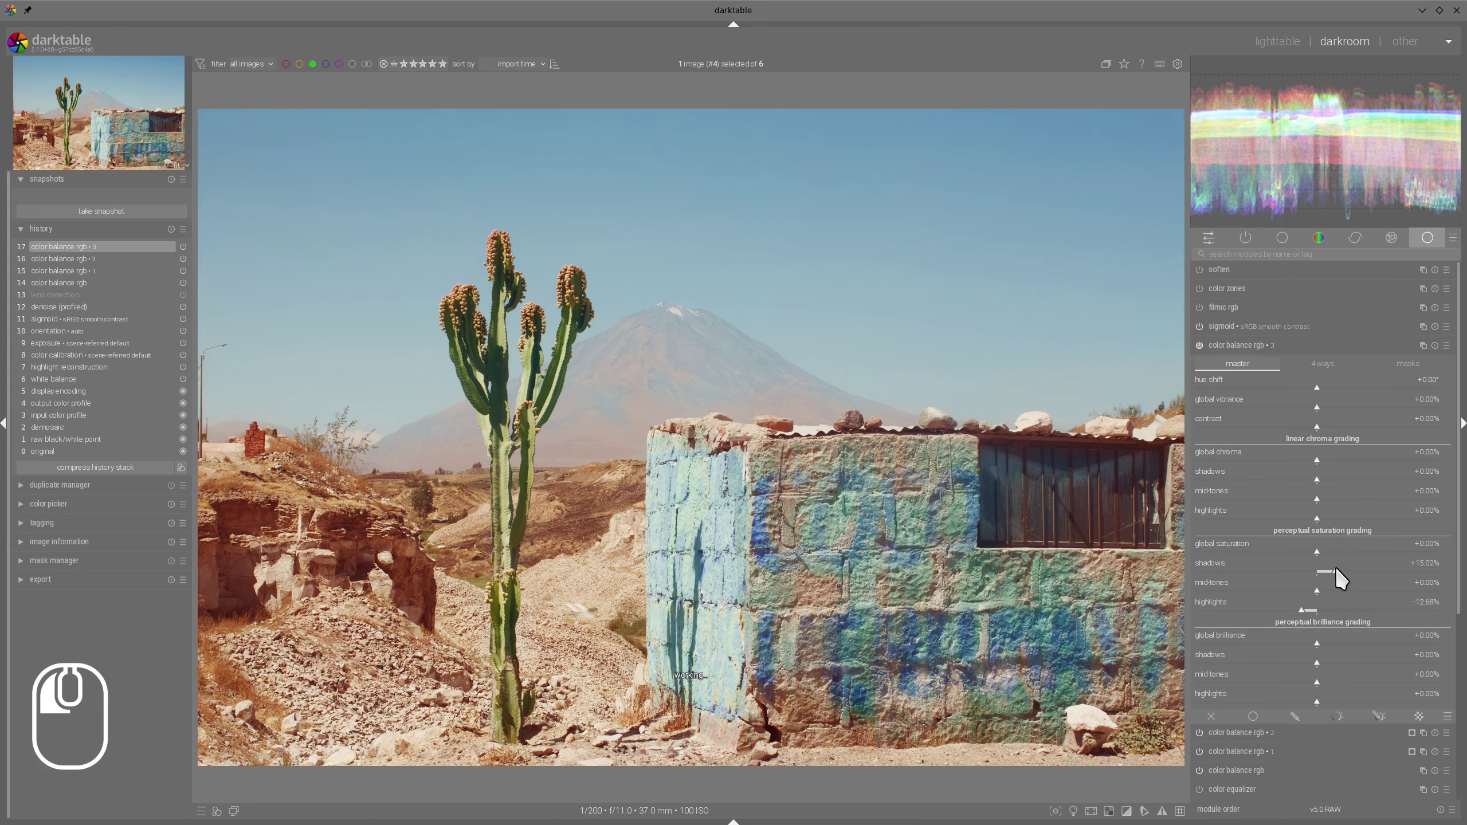
left_click(1320, 591)
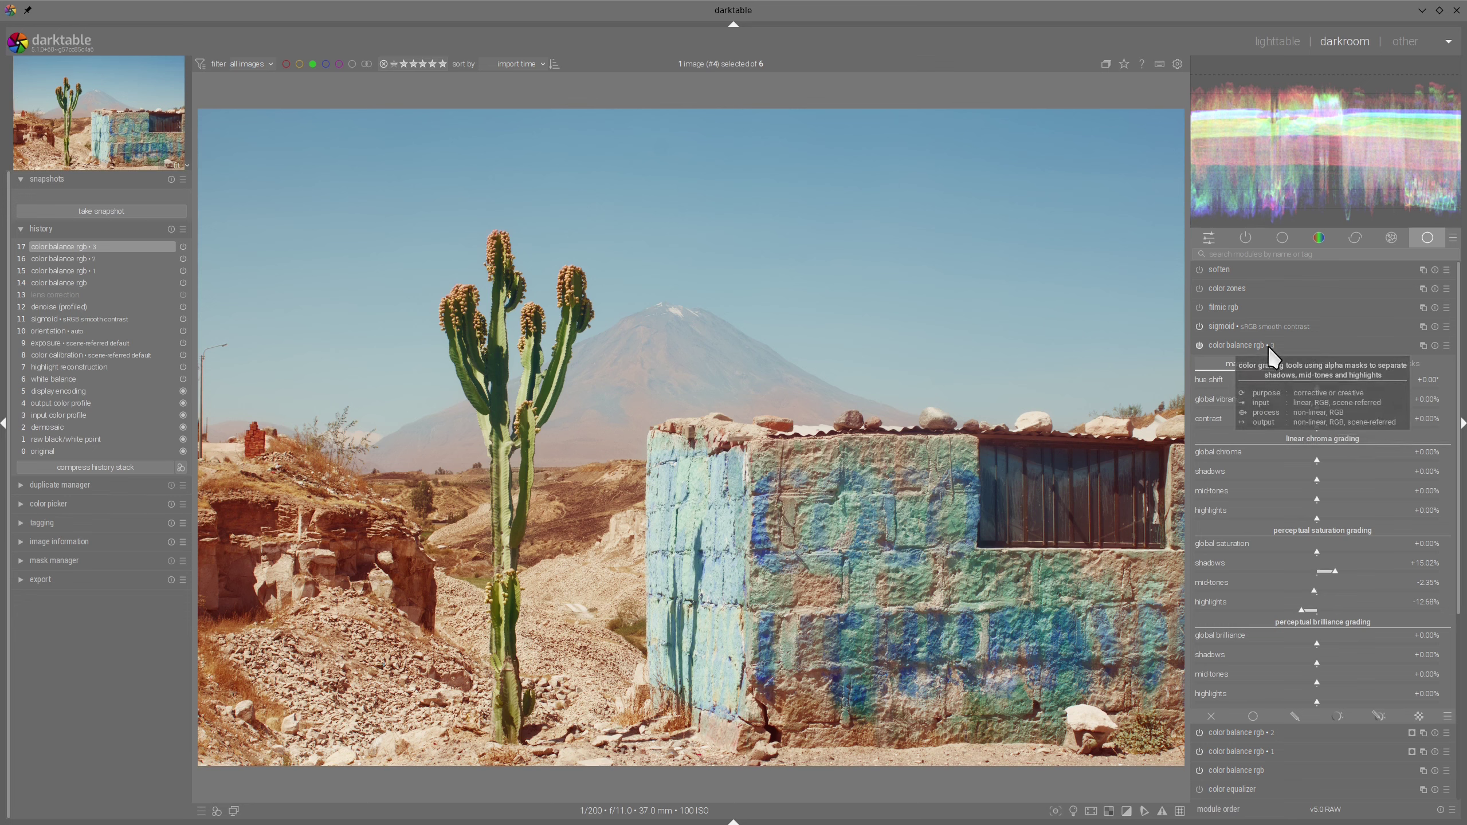
left_click(1239, 349)
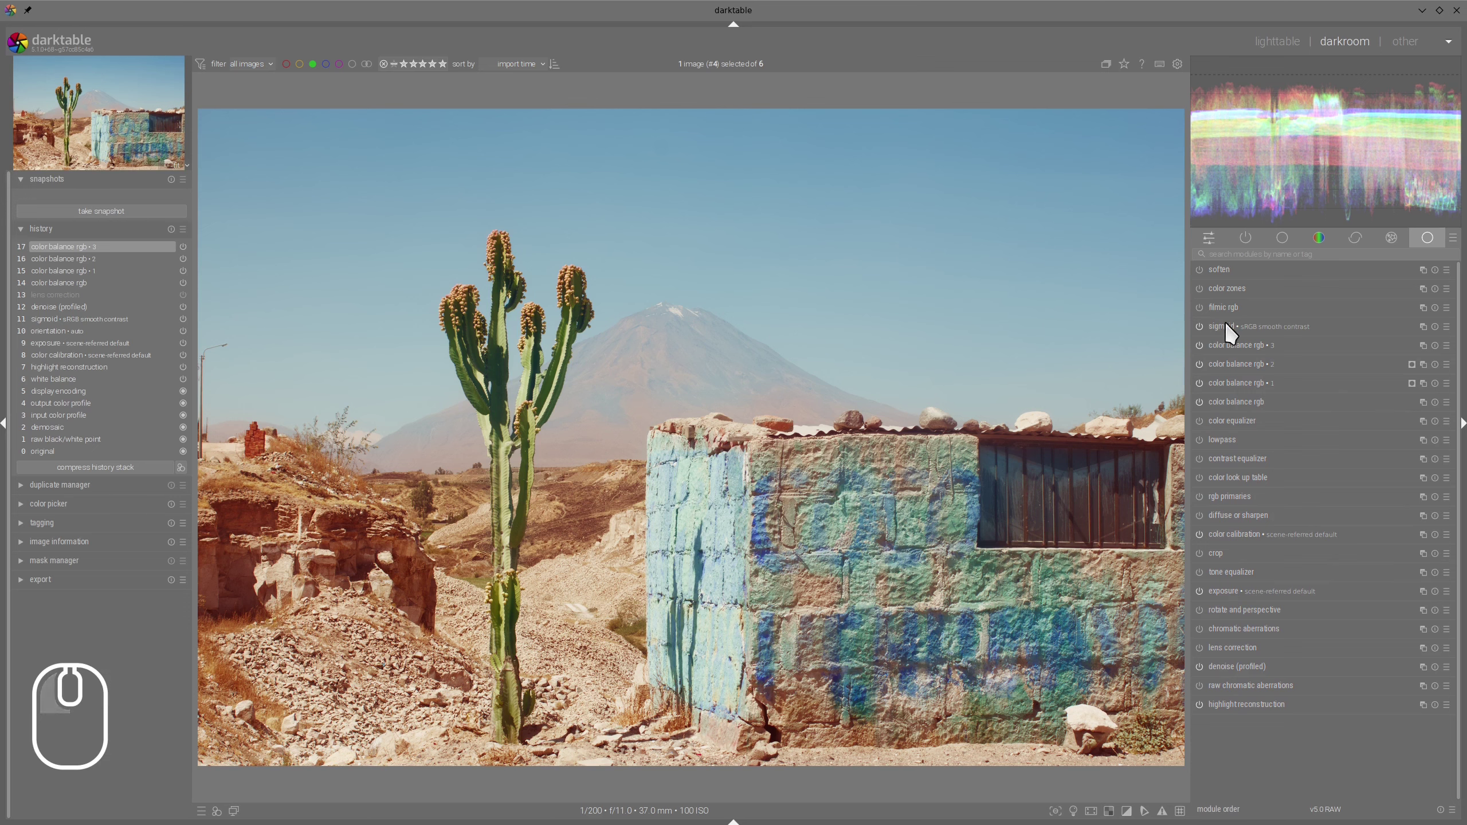
In sigmoid, raise the display luminance target white to 115%
left_click(1210, 325)
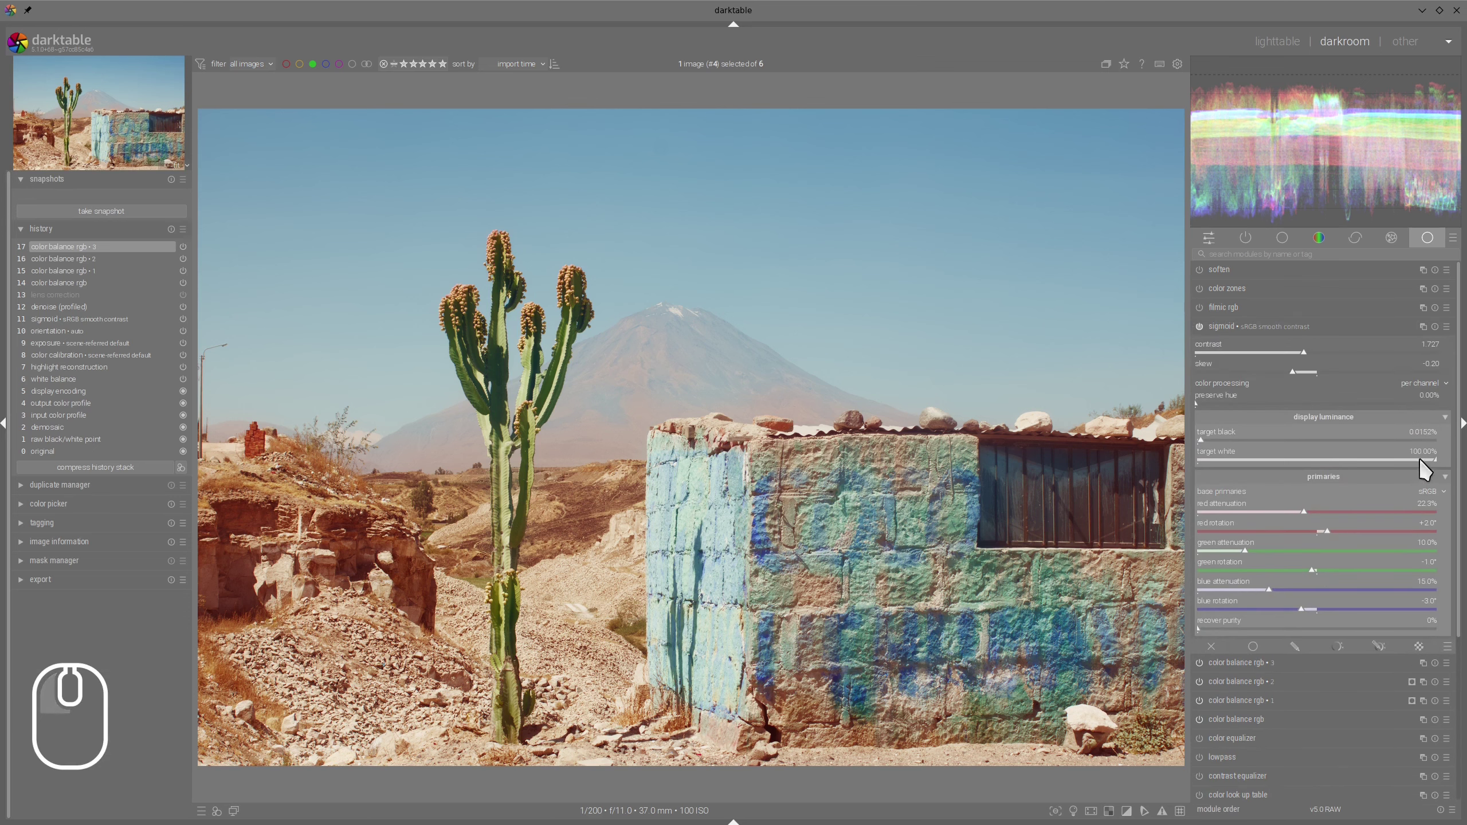
left_click_drag(1439, 462, 1445, 464)
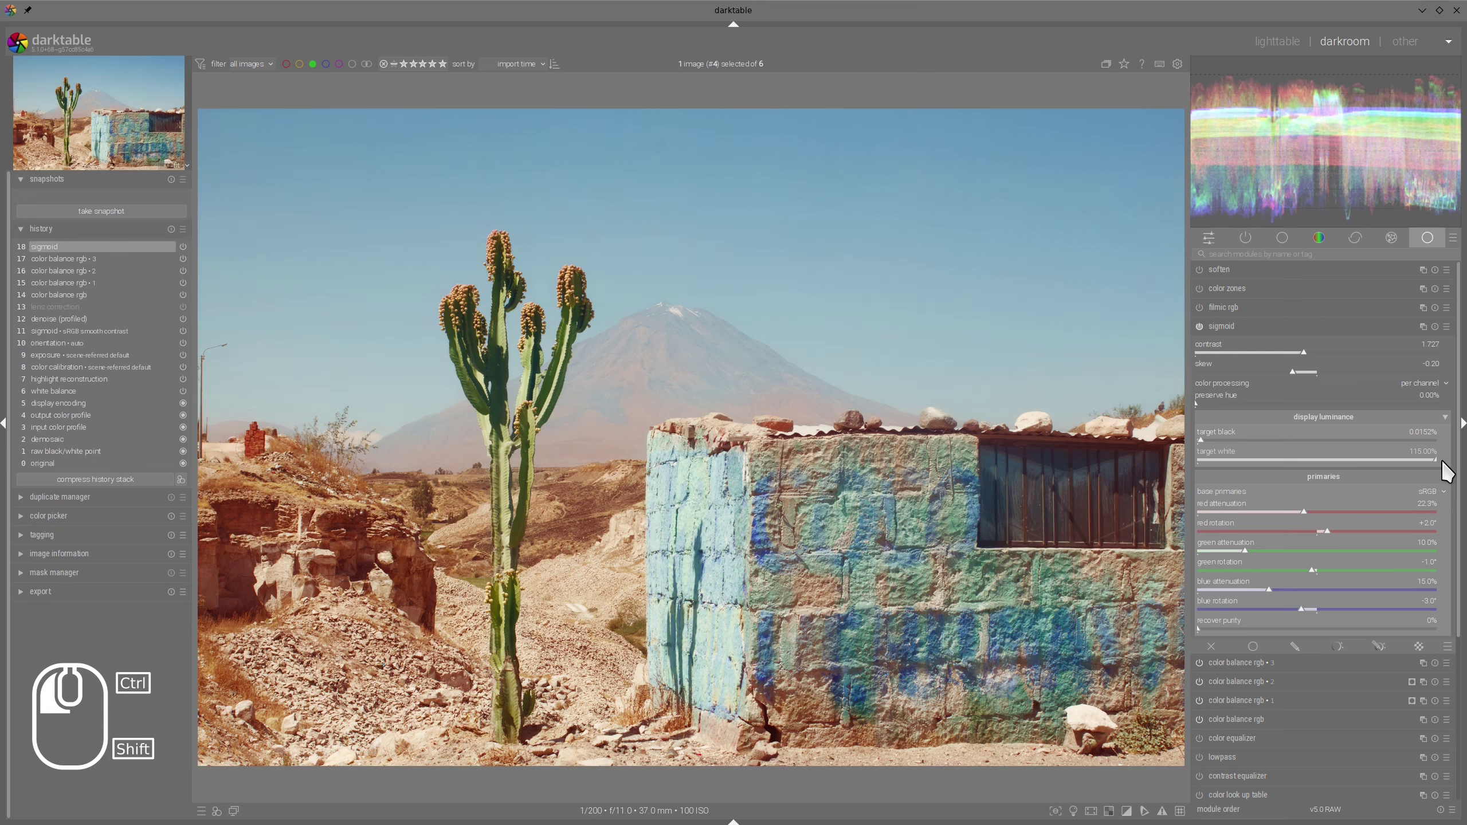
left_click(1246, 321)
In color balance rgb 3, set perceptual brilliance grading to -8.45% global and +12.68% for highlights
left_click_drag(1248, 343, 1332, 448)
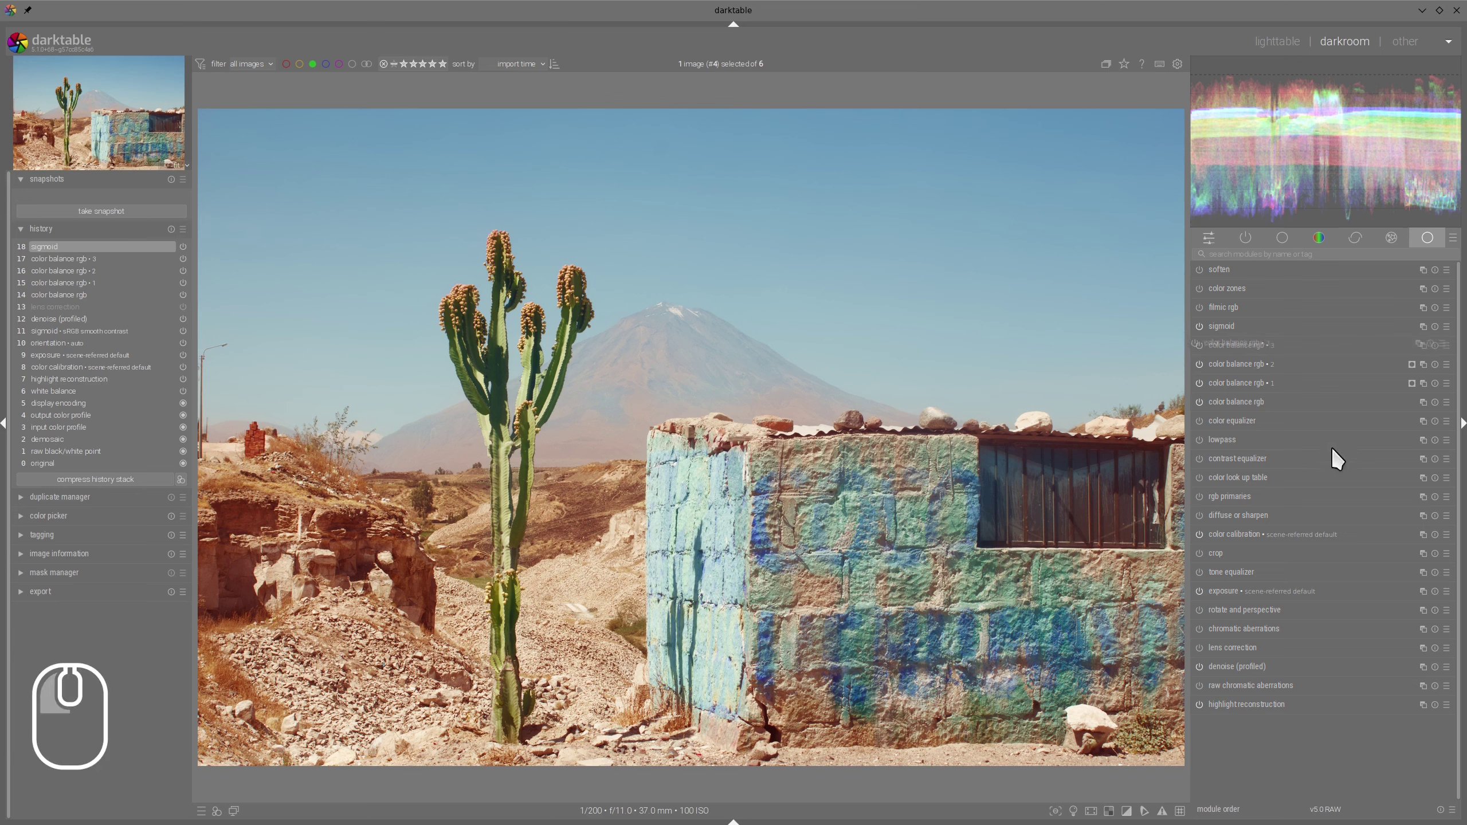
left_click(1228, 345)
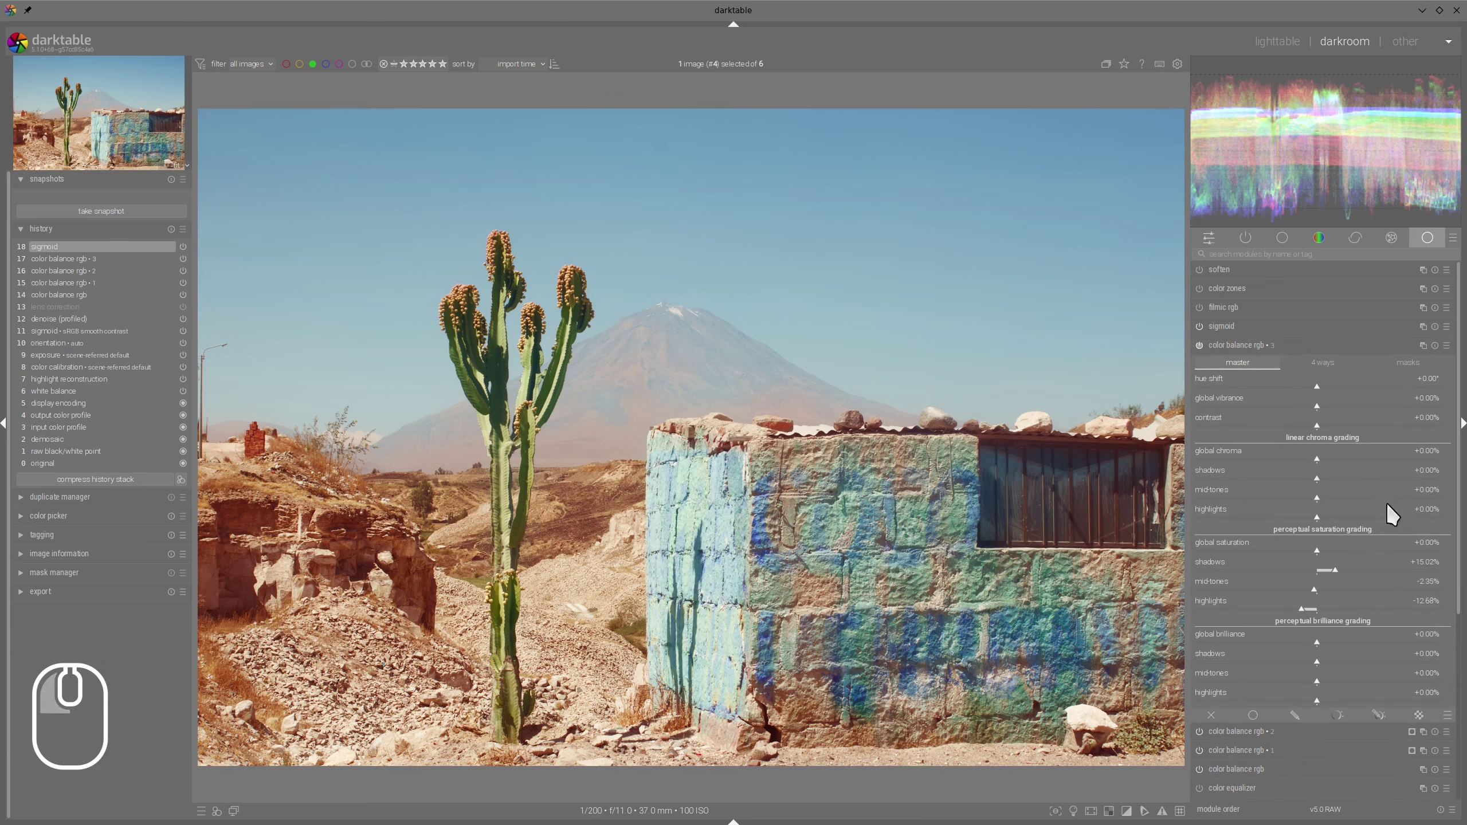
left_click(1305, 642)
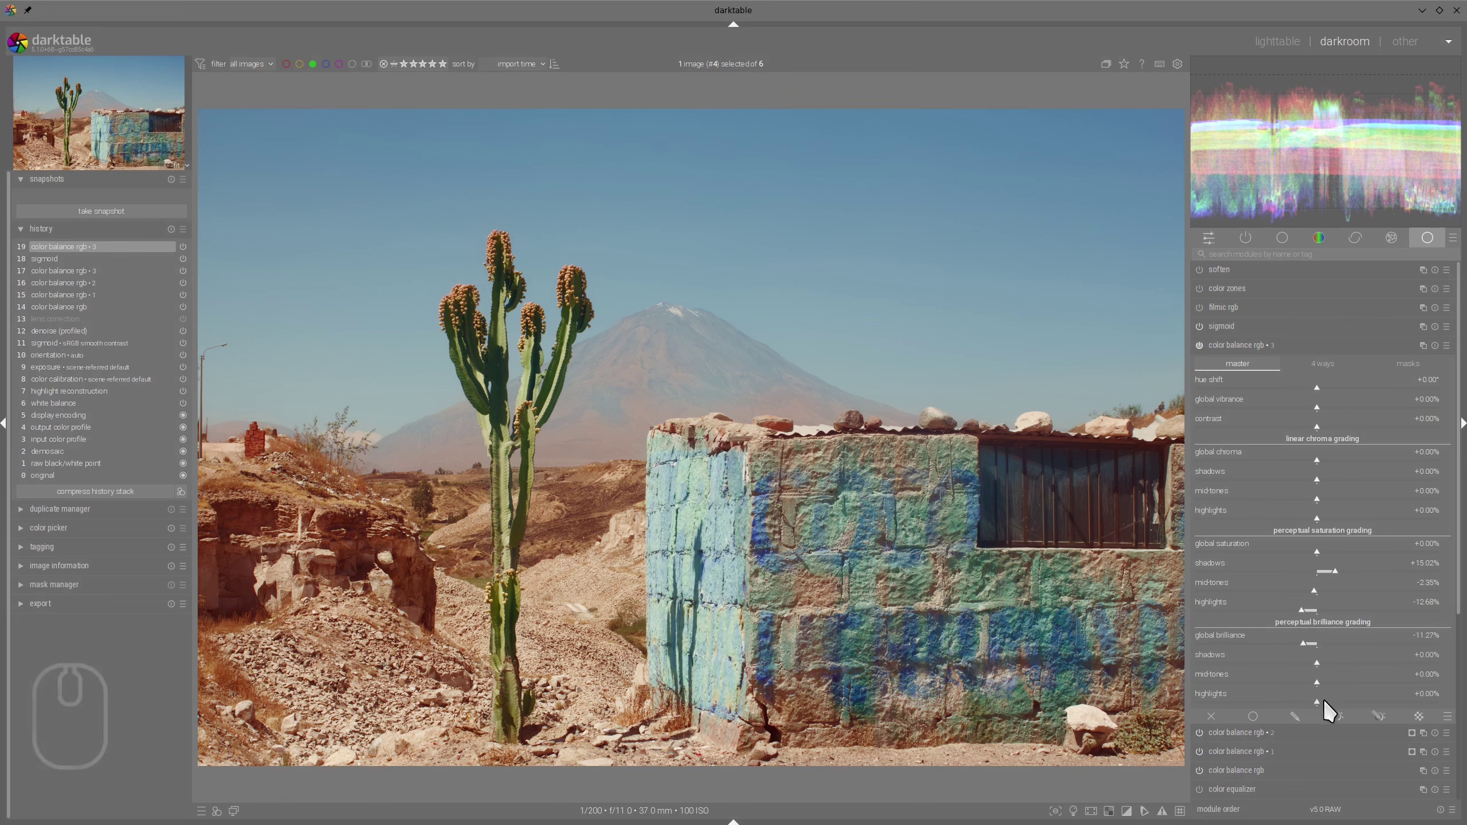
left_click(1328, 699)
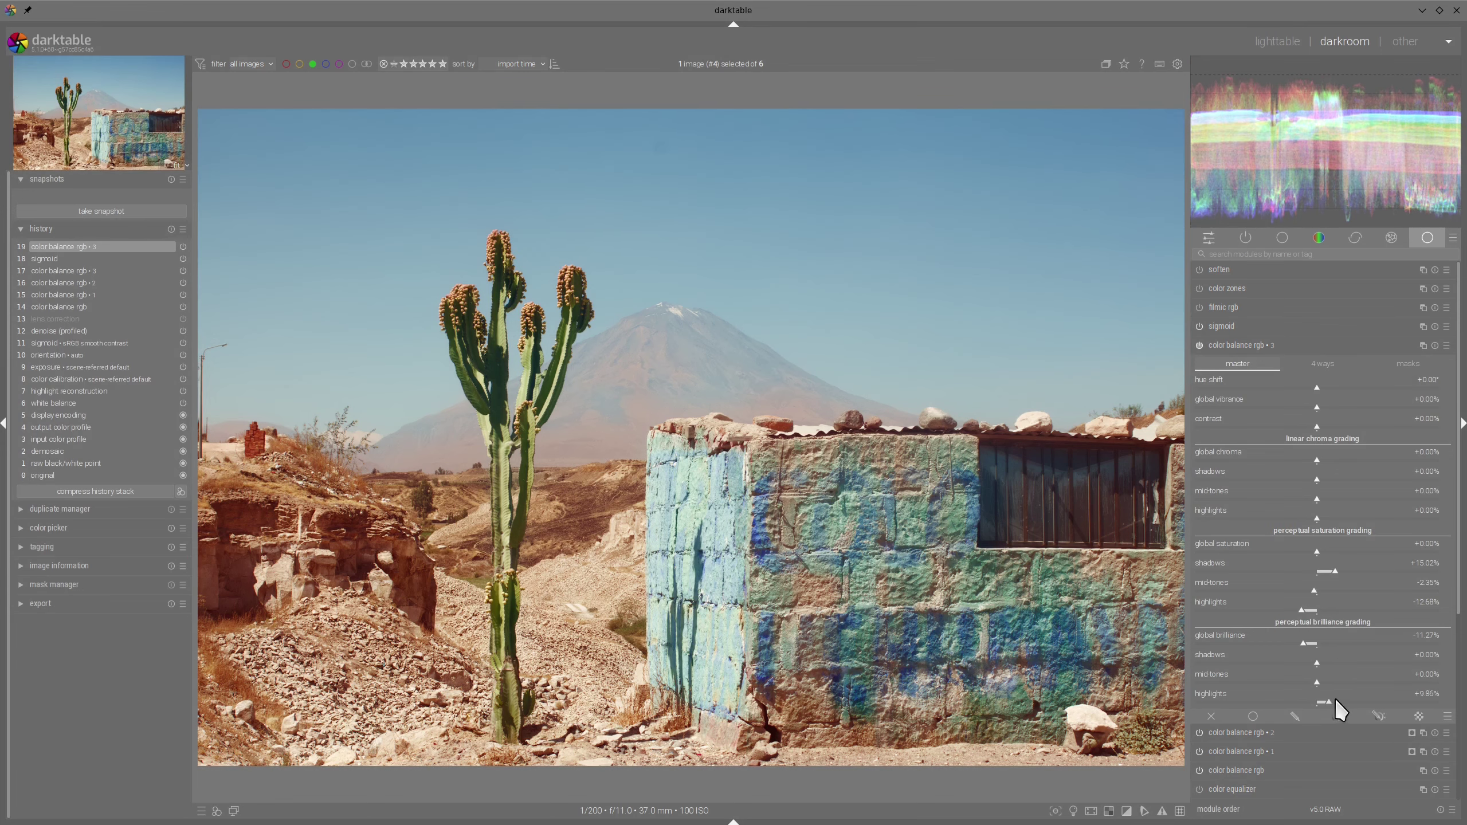
left_click(1336, 697)
left_click(1333, 699)
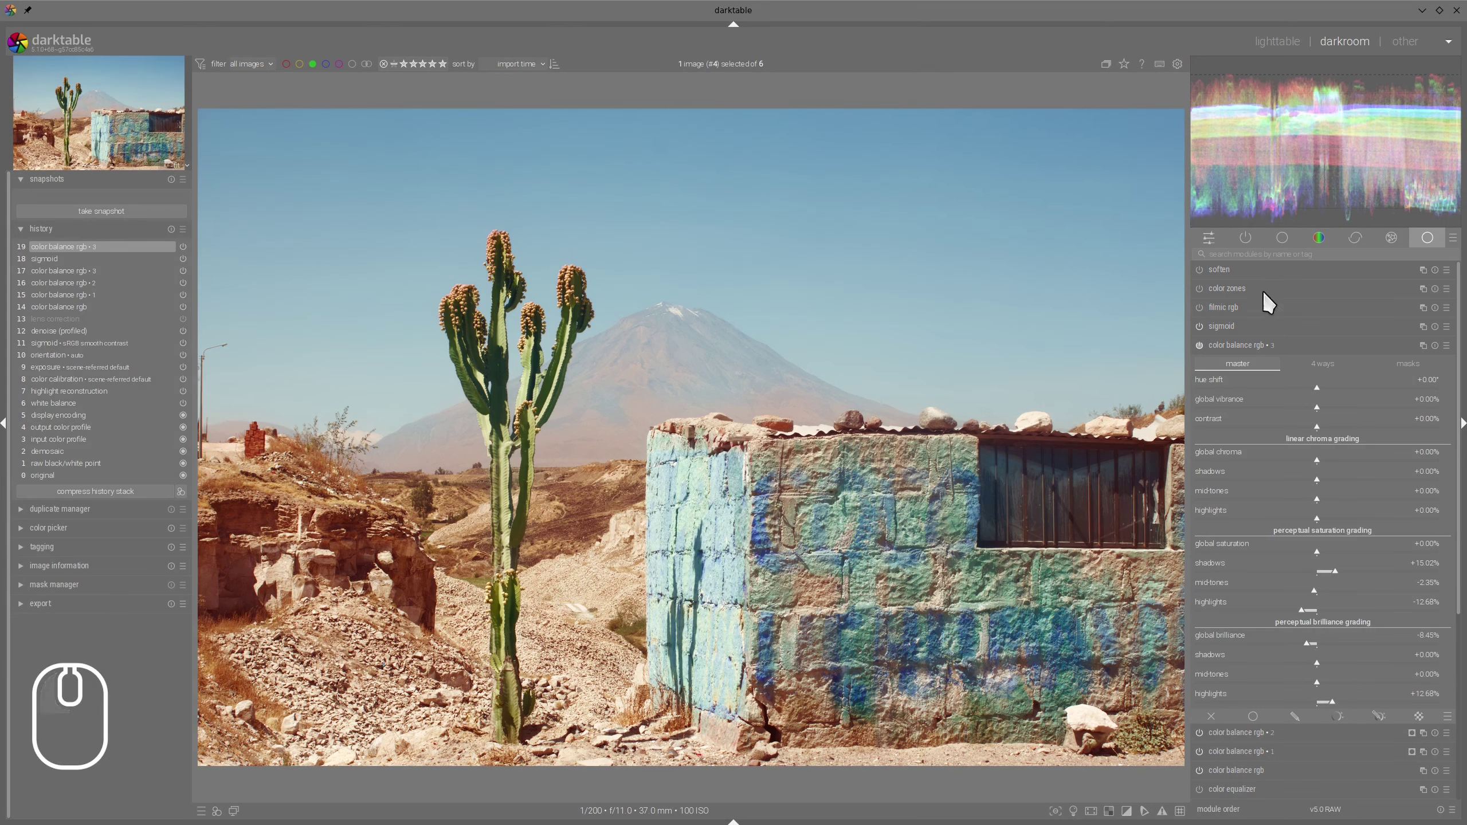
left_click(1238, 344)
In sigmoid, raise the display luminance target black to about 0.3%
left_click(1225, 326)
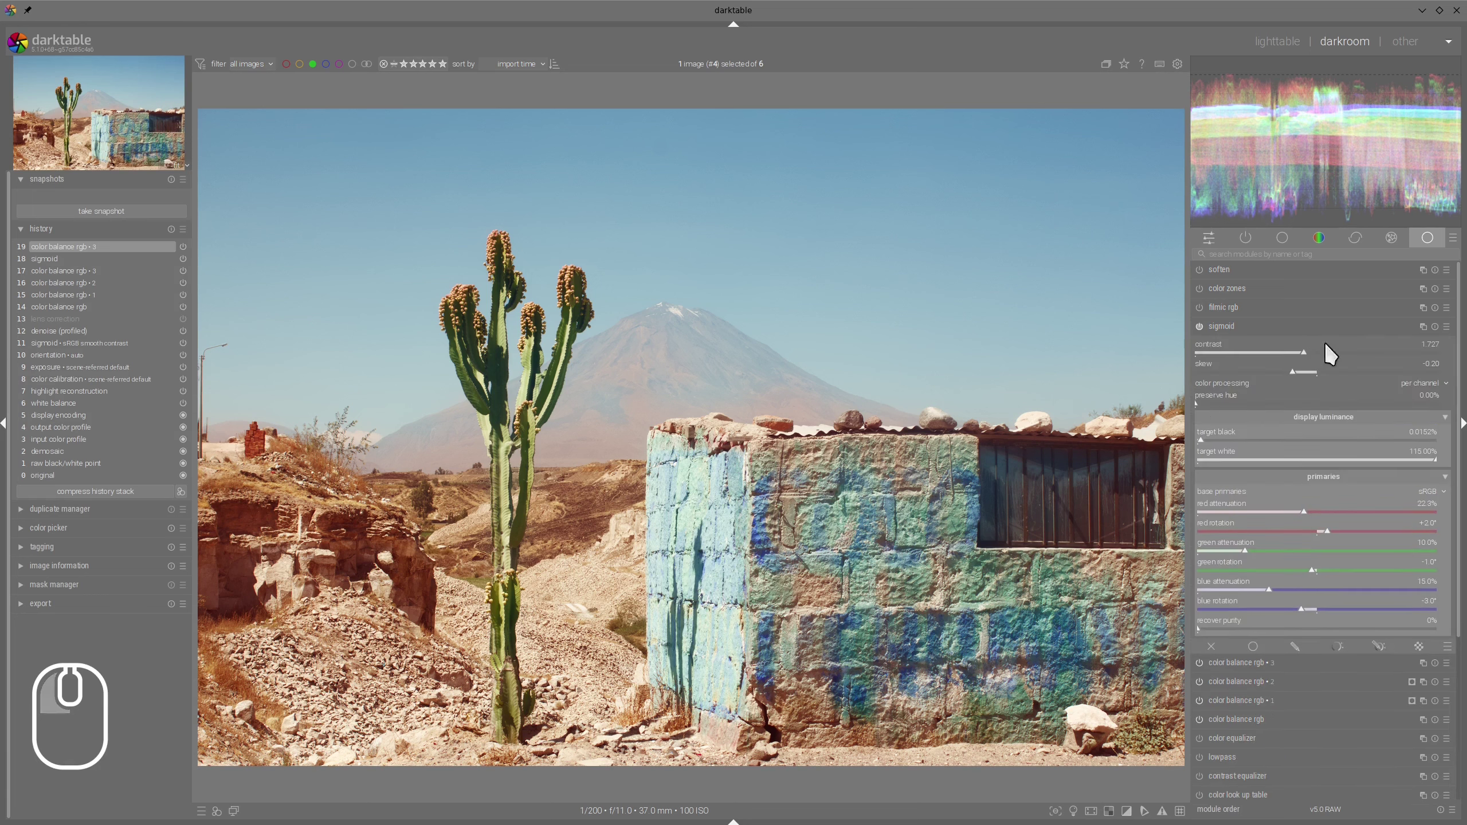
left_click_drag(1231, 442, 1282, 448)
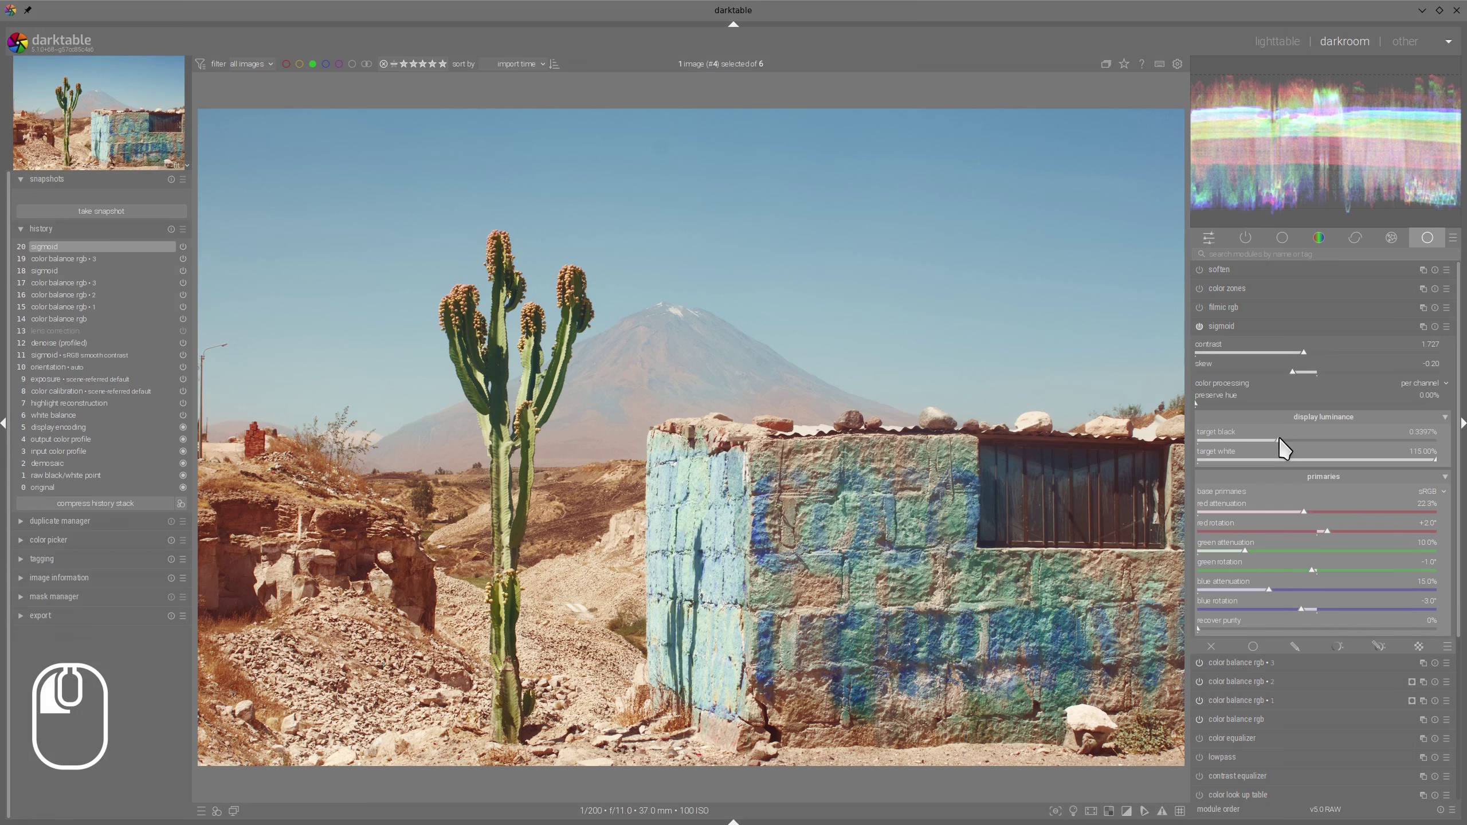
left_click(1240, 324)
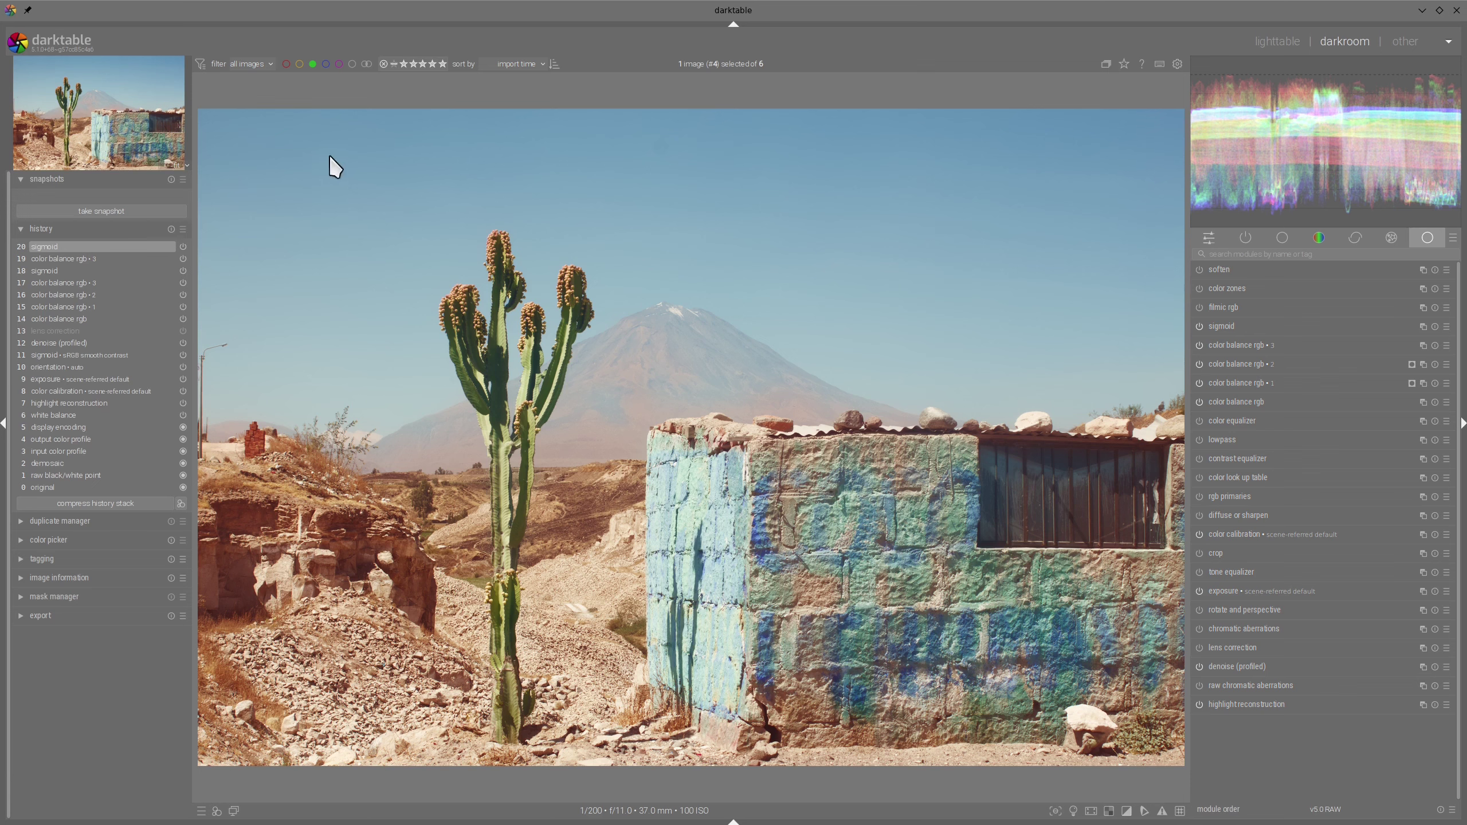
mouse_move(290, 137)
left_mouse_down()
mouse_move(396, 180)
mouse_move(797, 233)
mouse_move(856, 332)
mouse_move(860, 497)
mouse_move(816, 674)
mouse_move(925, 558)
left_mouse_up()
mouse_move(695, 478)
left_mouse_down()
mouse_move(668, 478)
mouse_move(722, 481)
left_mouse_up()
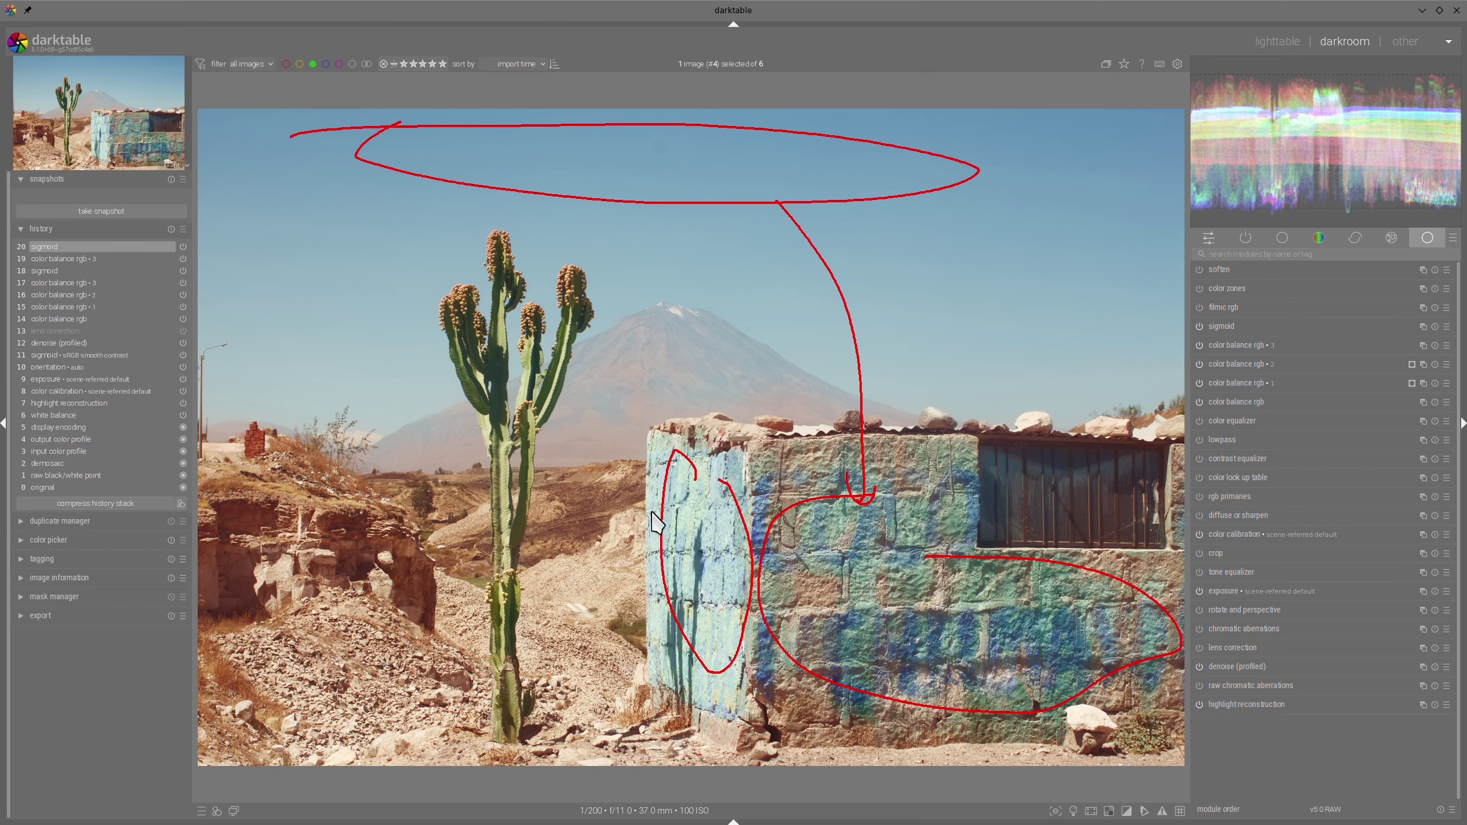
key("alt+F11")
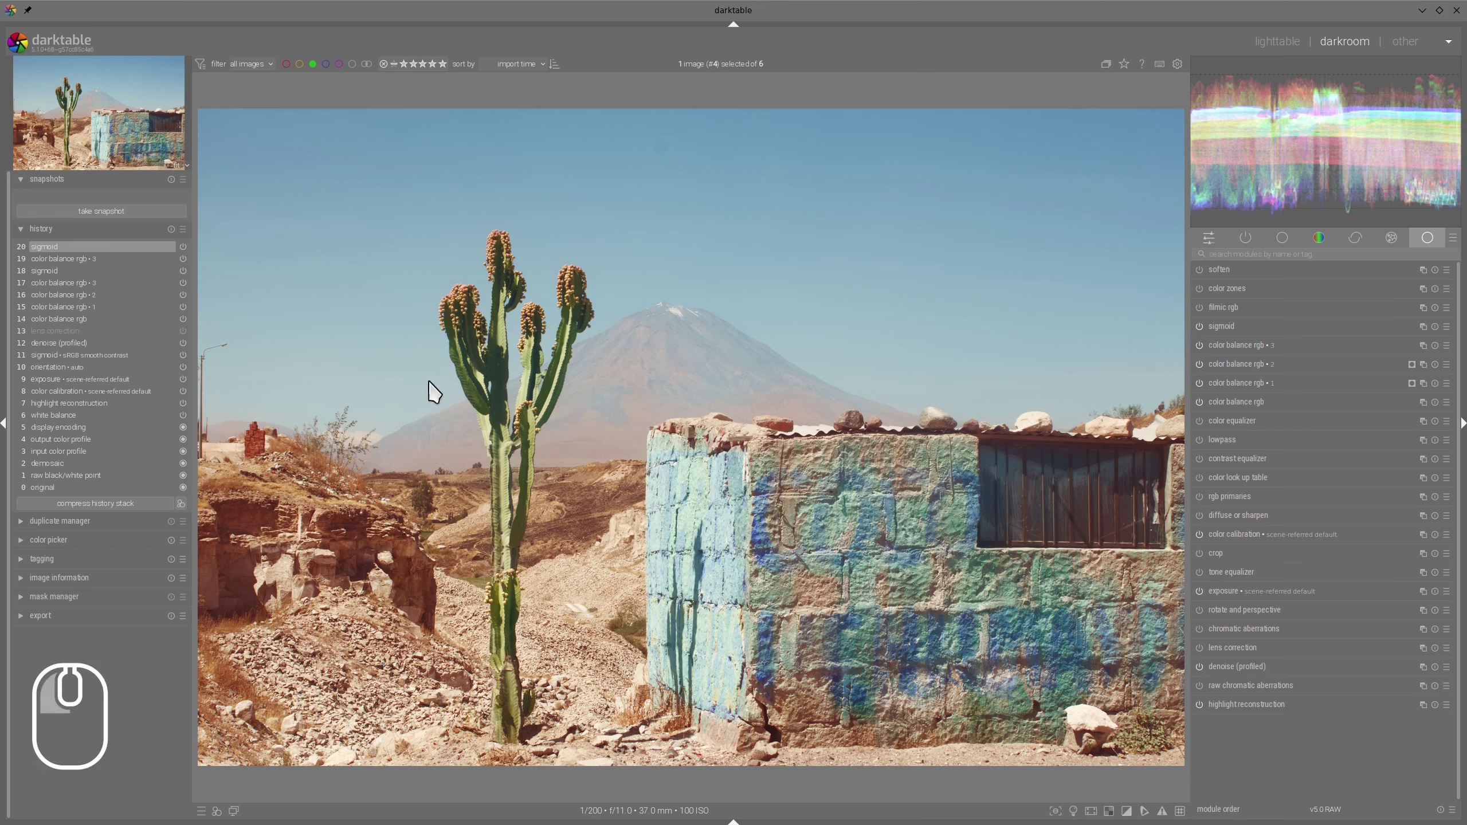
Compare the final cactus grade with a snapshot of history step 14, color balance rgb, and clear the snapshots
left_click(70, 319)
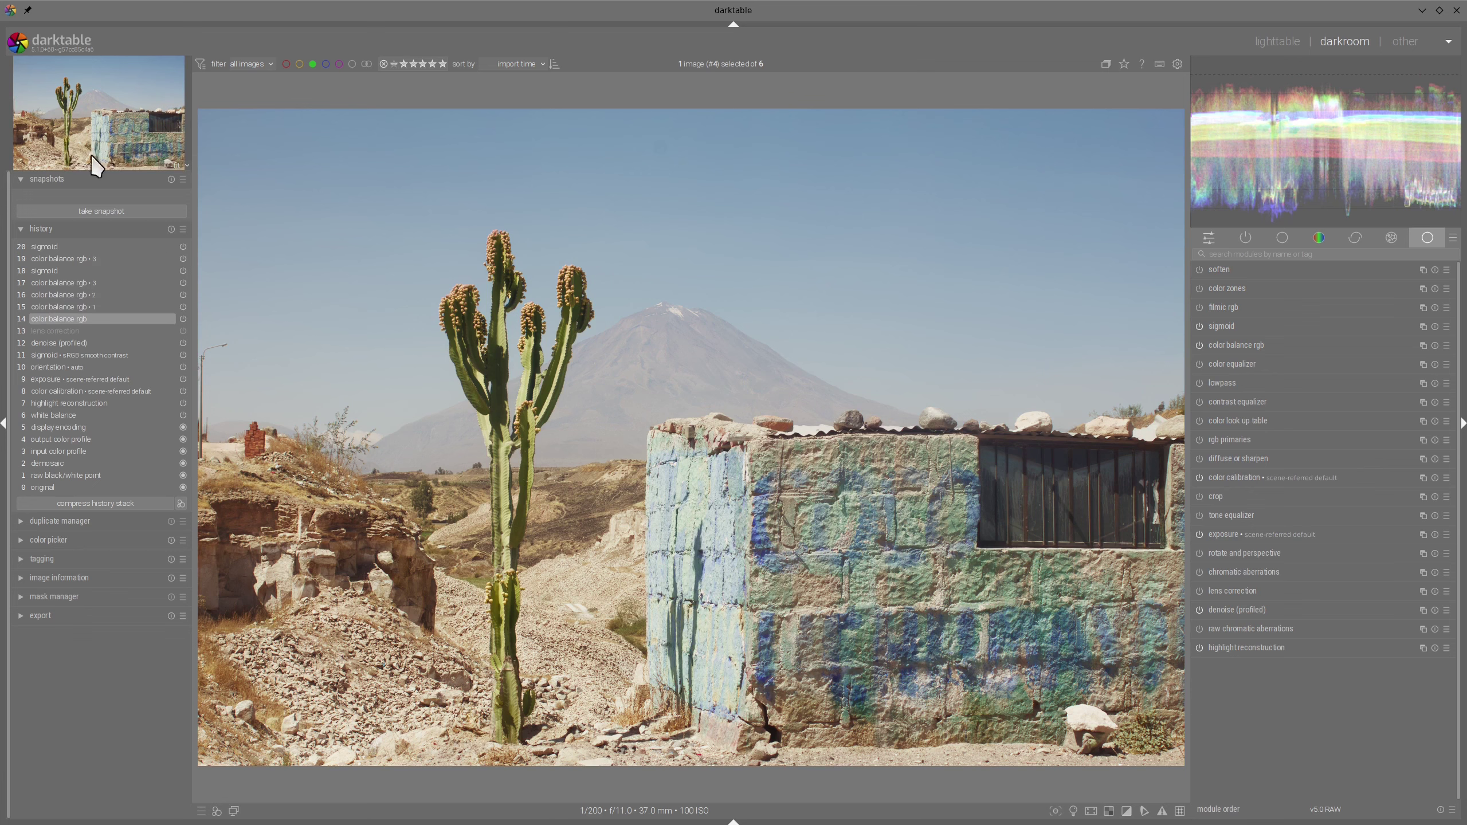
left_click(72, 211)
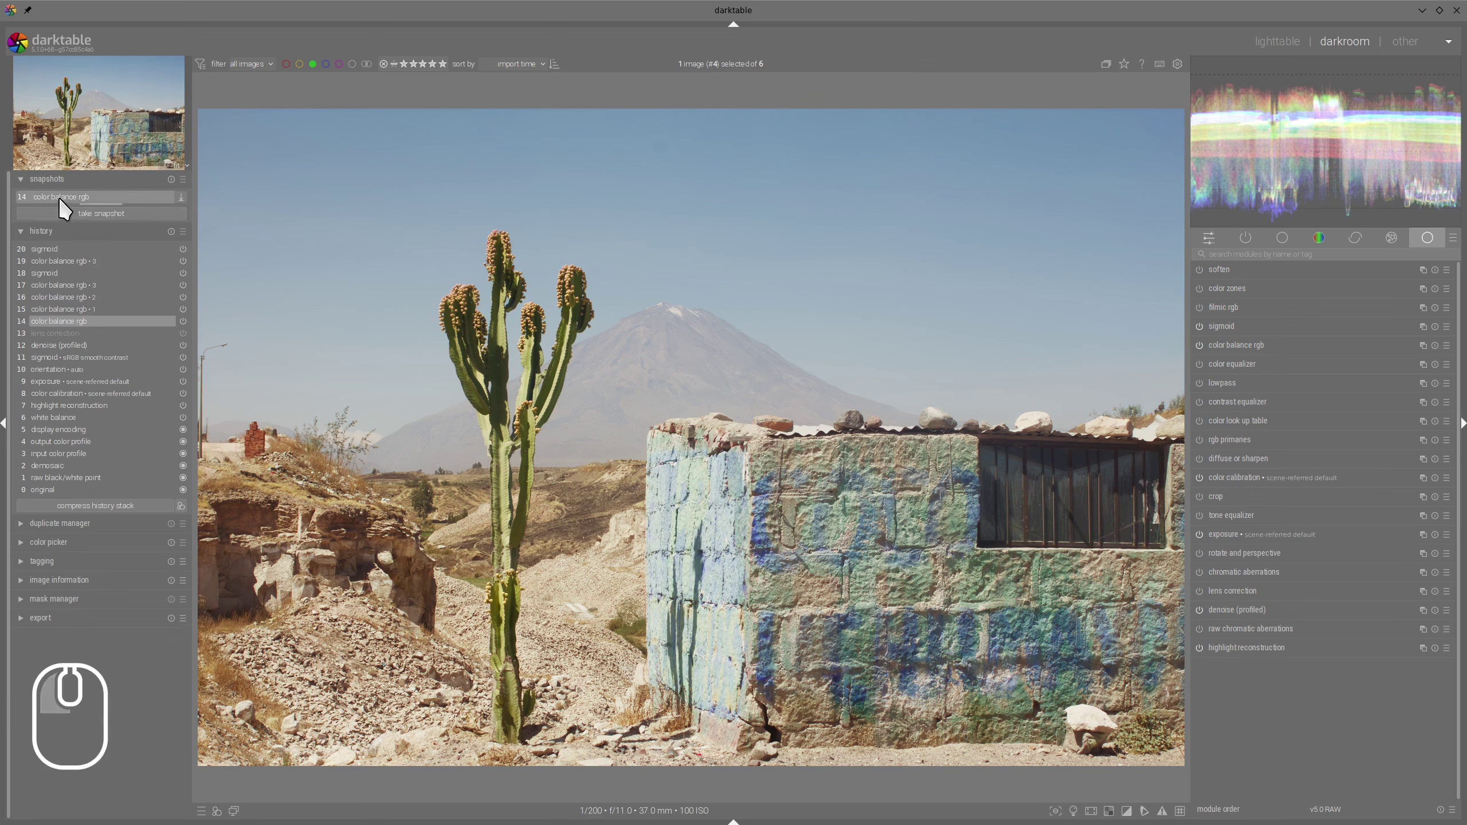
left_click(54, 249)
left_click_drag(236, 335, 171, 420)
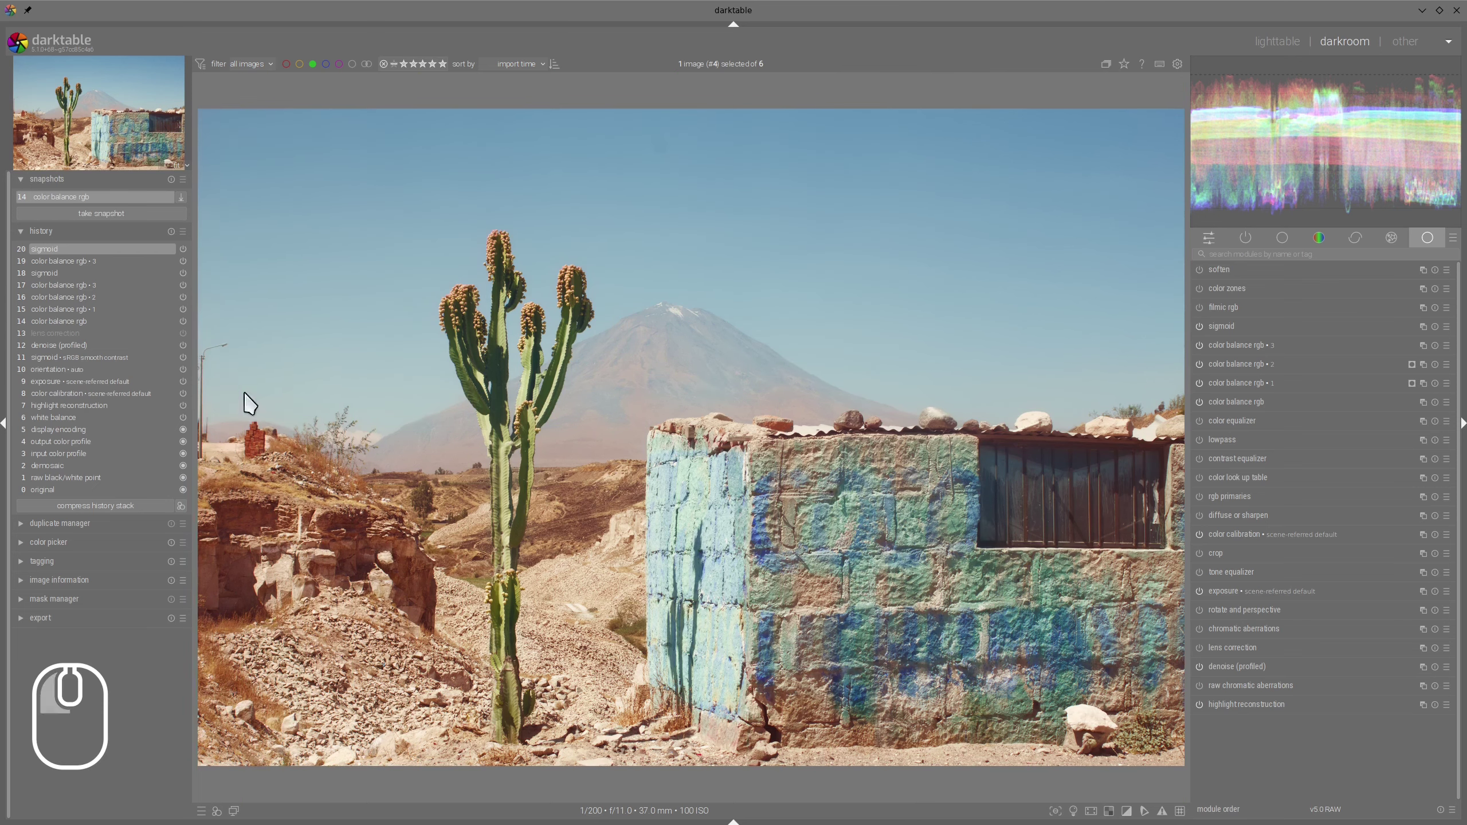
left_click(171, 179)
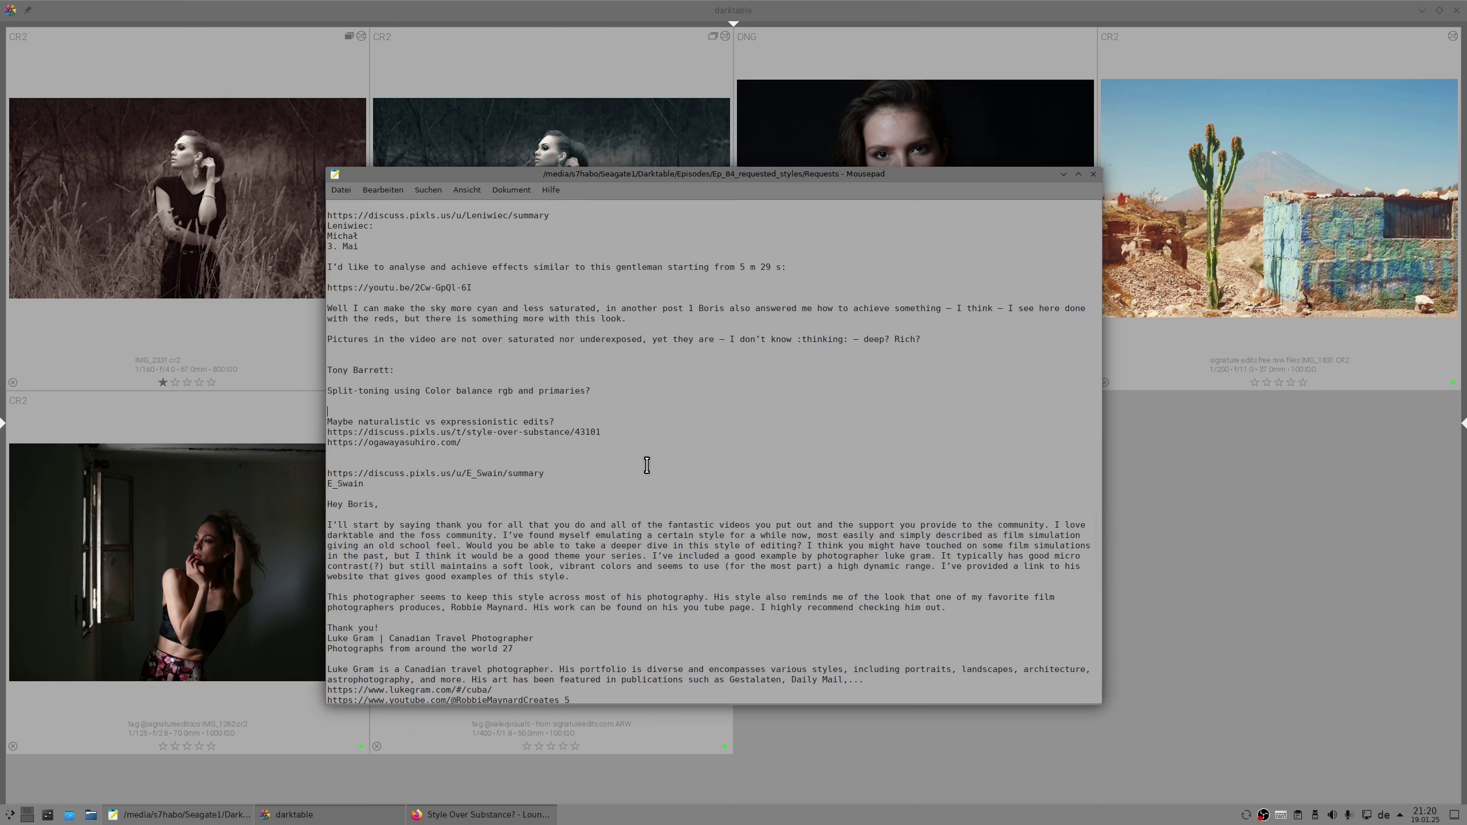
Switch to Firefox and examine the snowy red building, yellow window and flying birds photos in the Into the Silence gallery
key("alt+Tab")
key("alt+Tab")
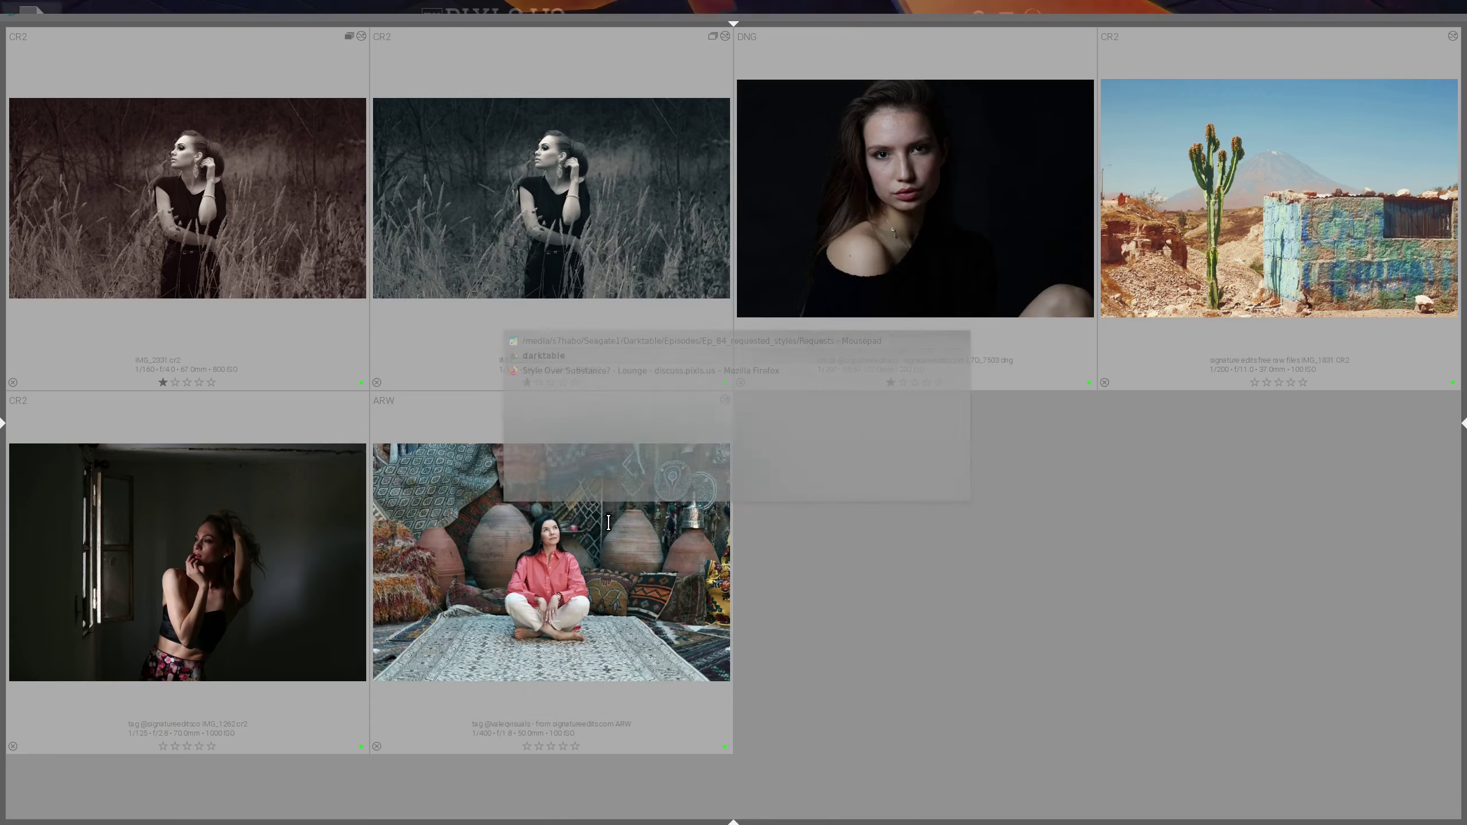
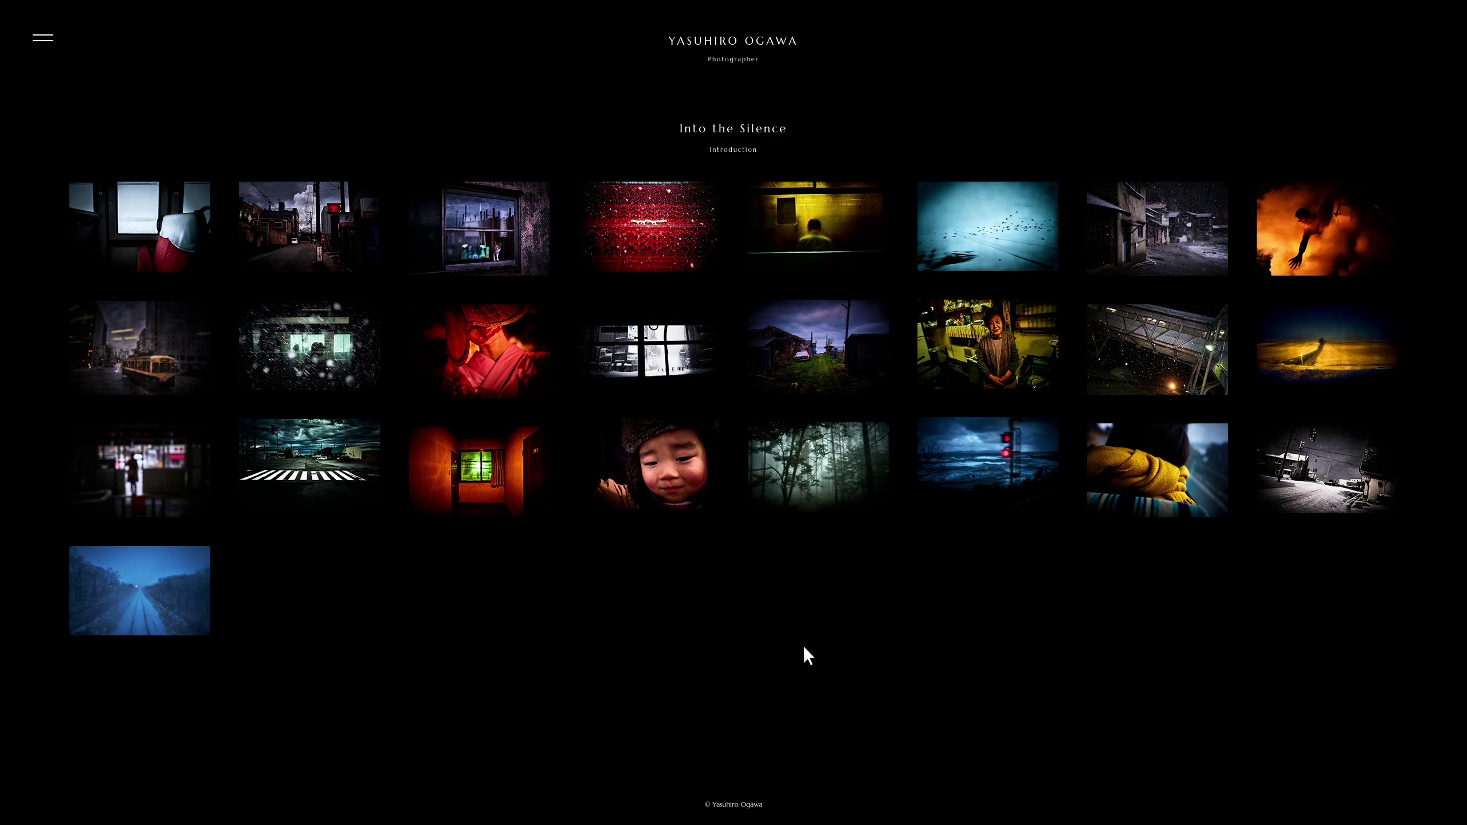
left_click(624, 224)
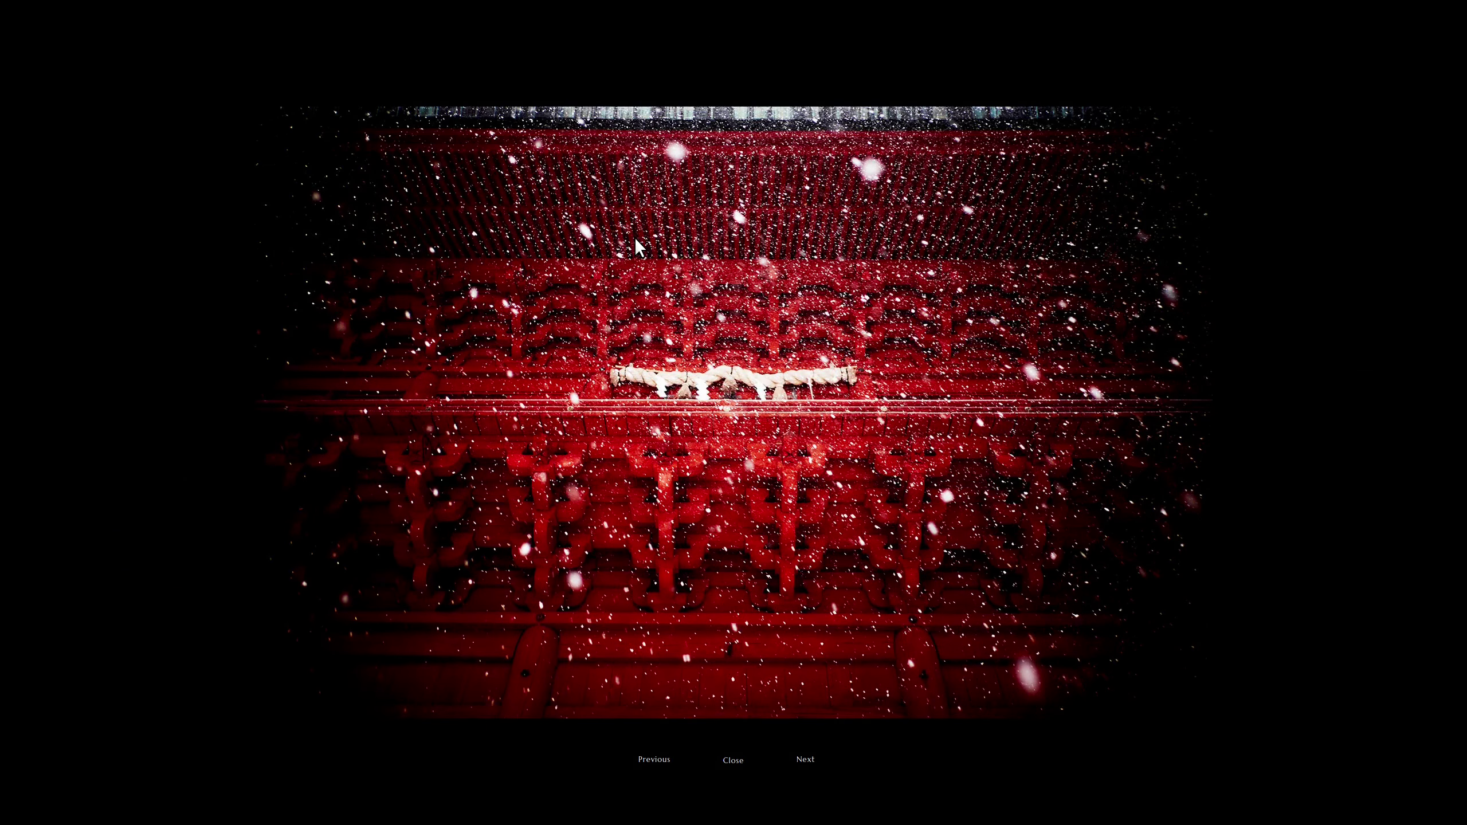
key("Right")
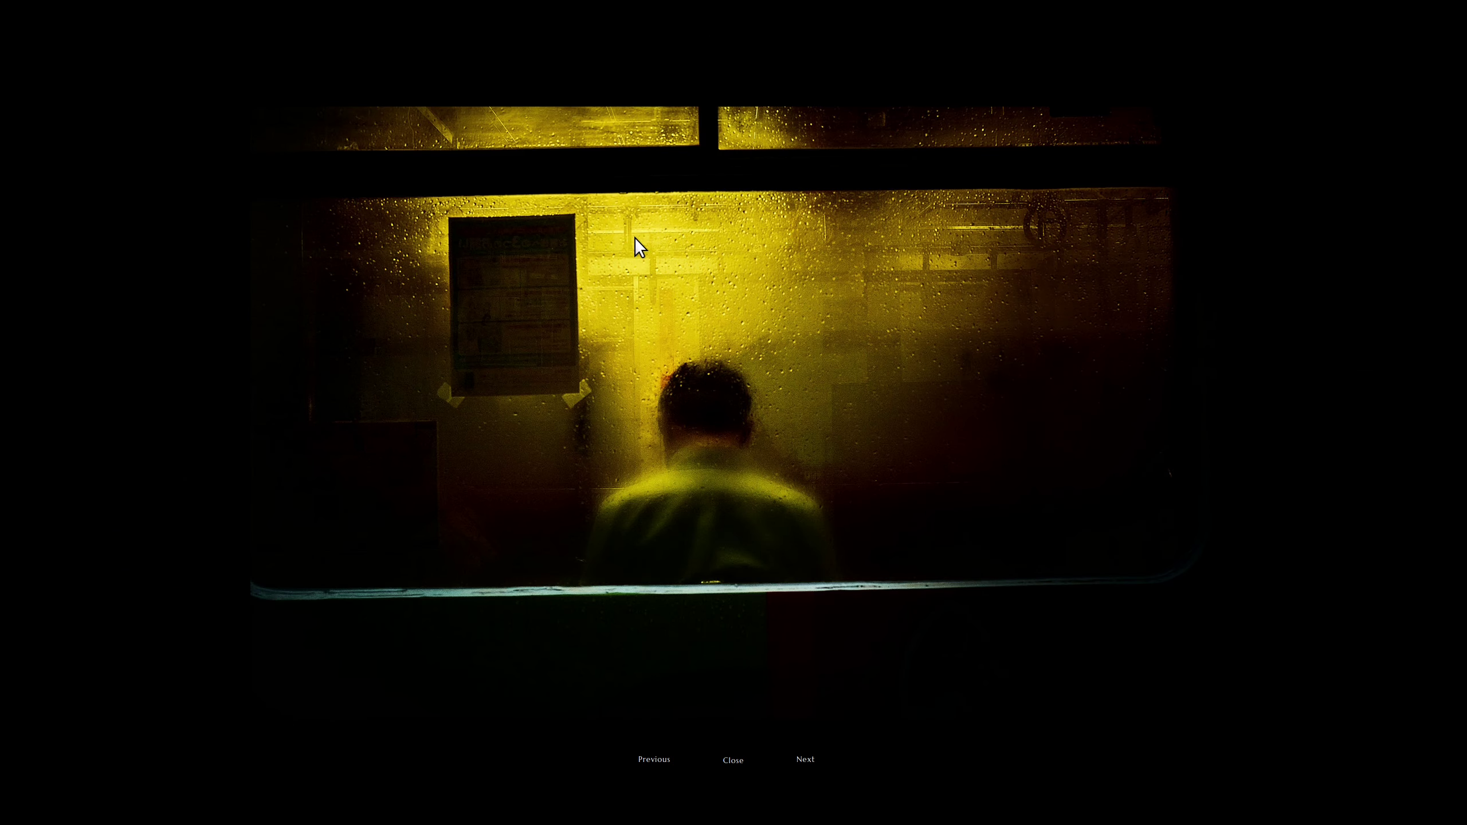
key("Right")
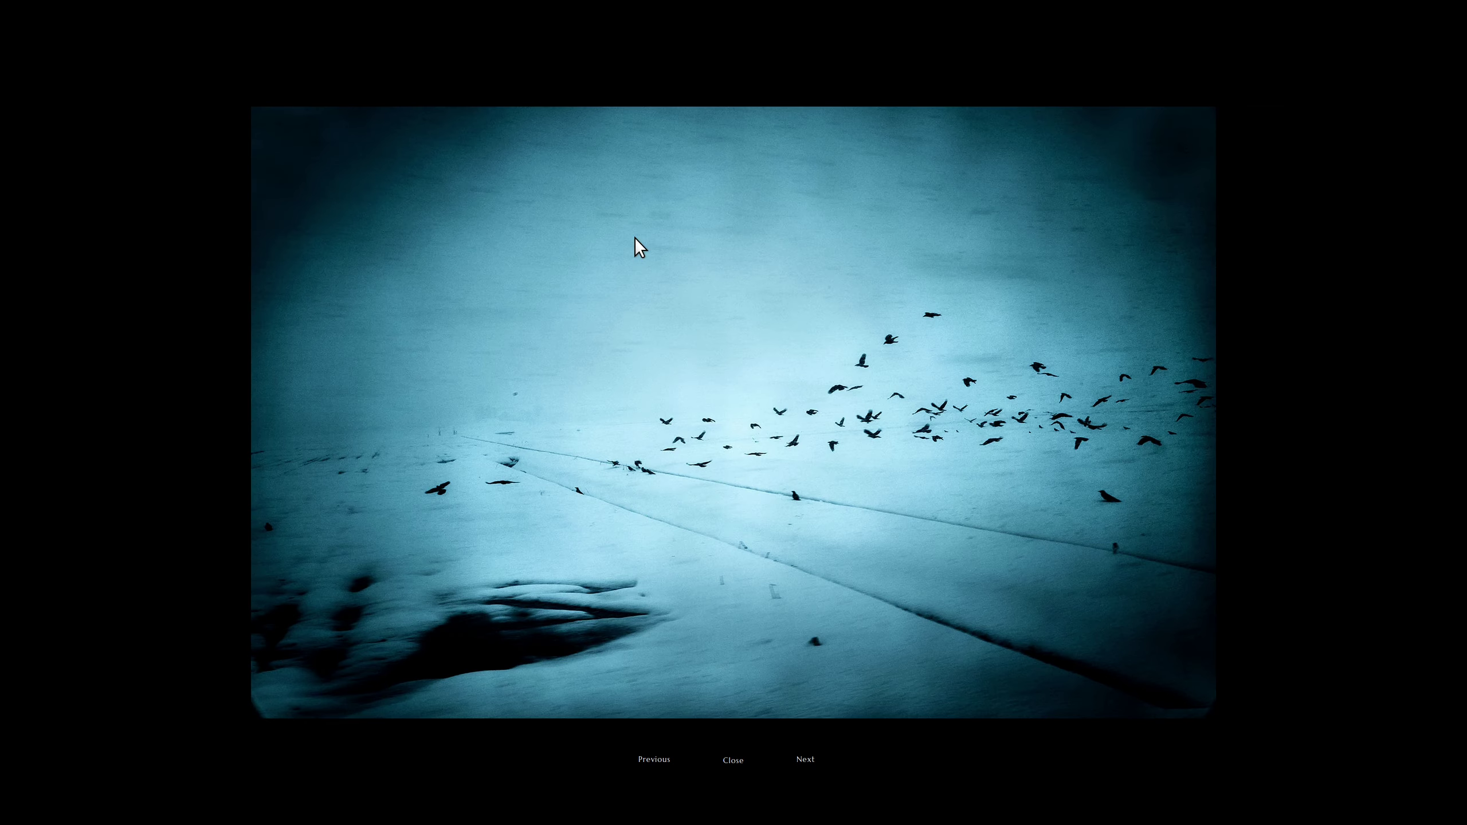
Examine the snowy seaside houses and the red temple facade photos in the gallery, and close the photo viewer
key("Right")
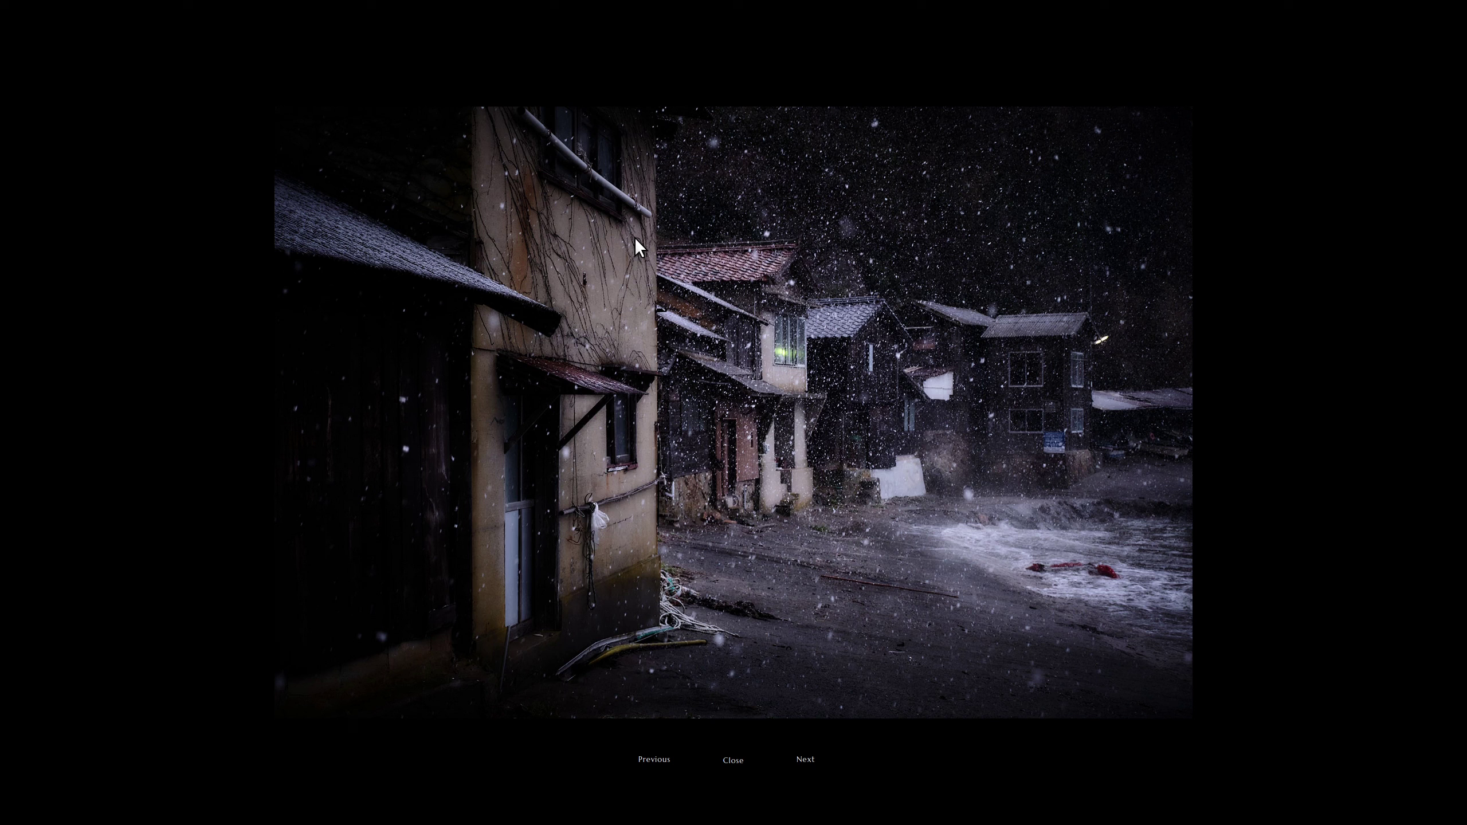
key("Return")
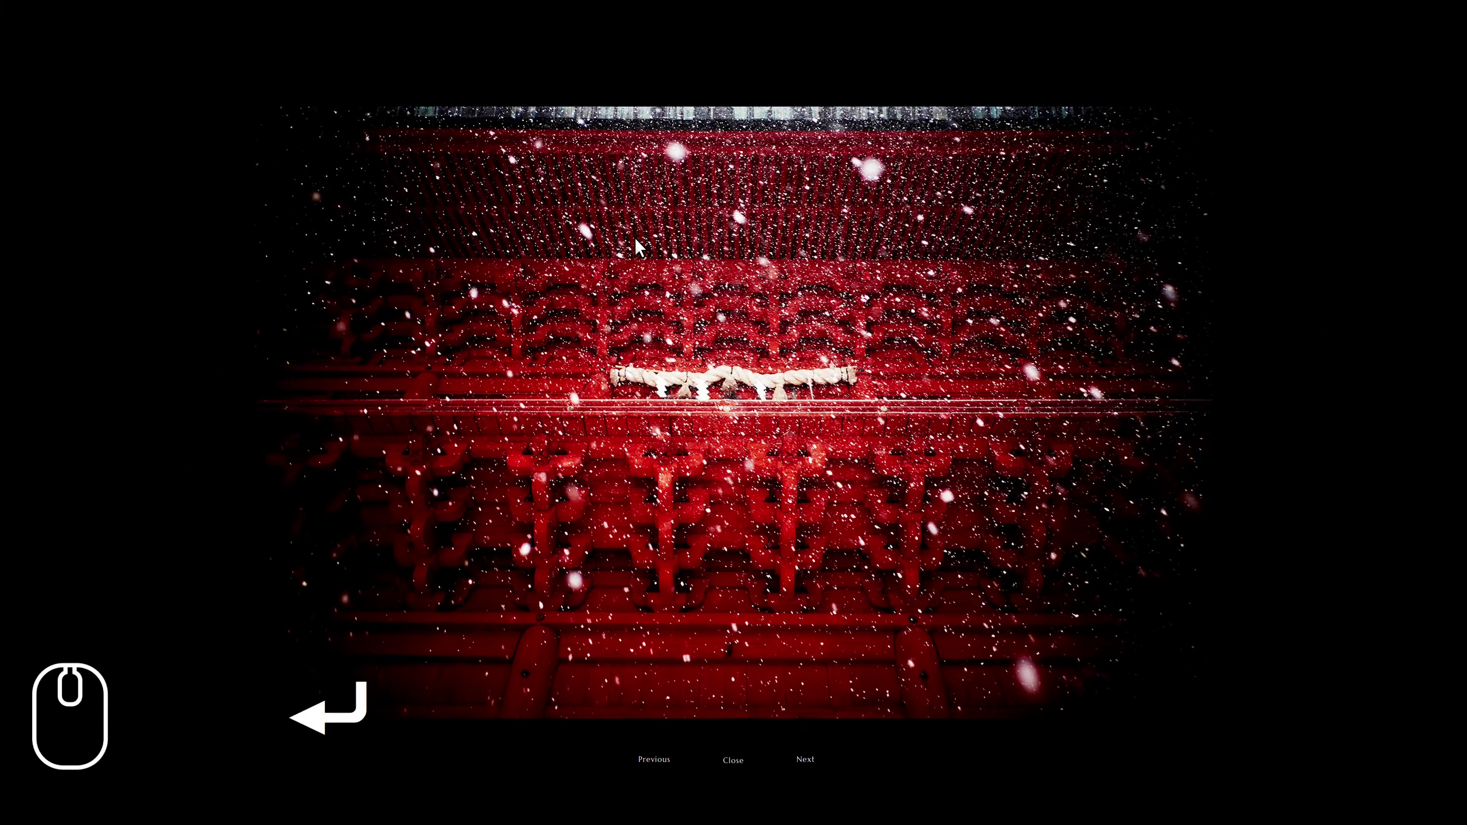
key("Escape")
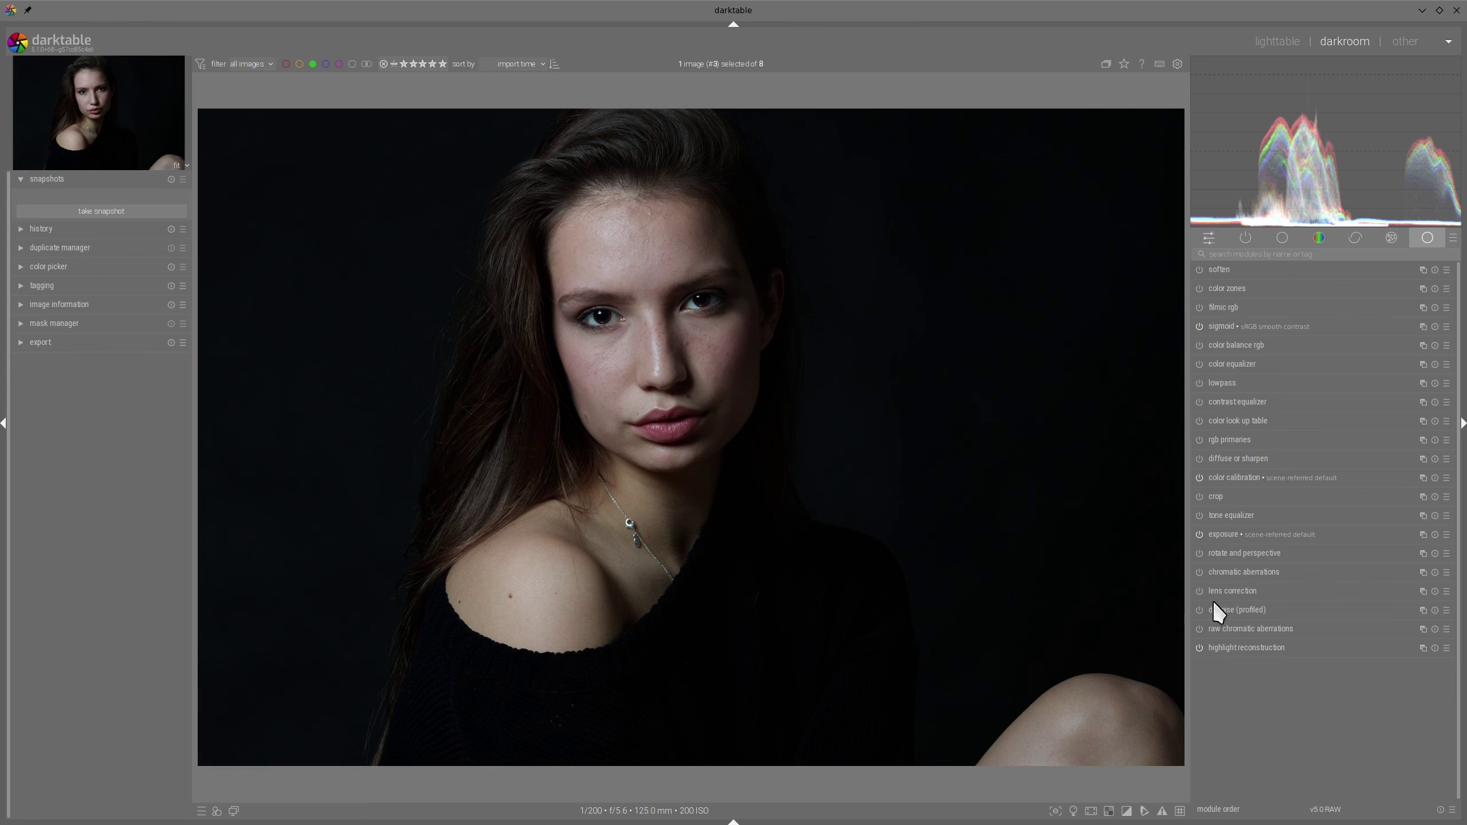
Switch to darktable and enable lens correction and denoise (profiled) for the dark portrait of the woman
left_click(1197, 586)
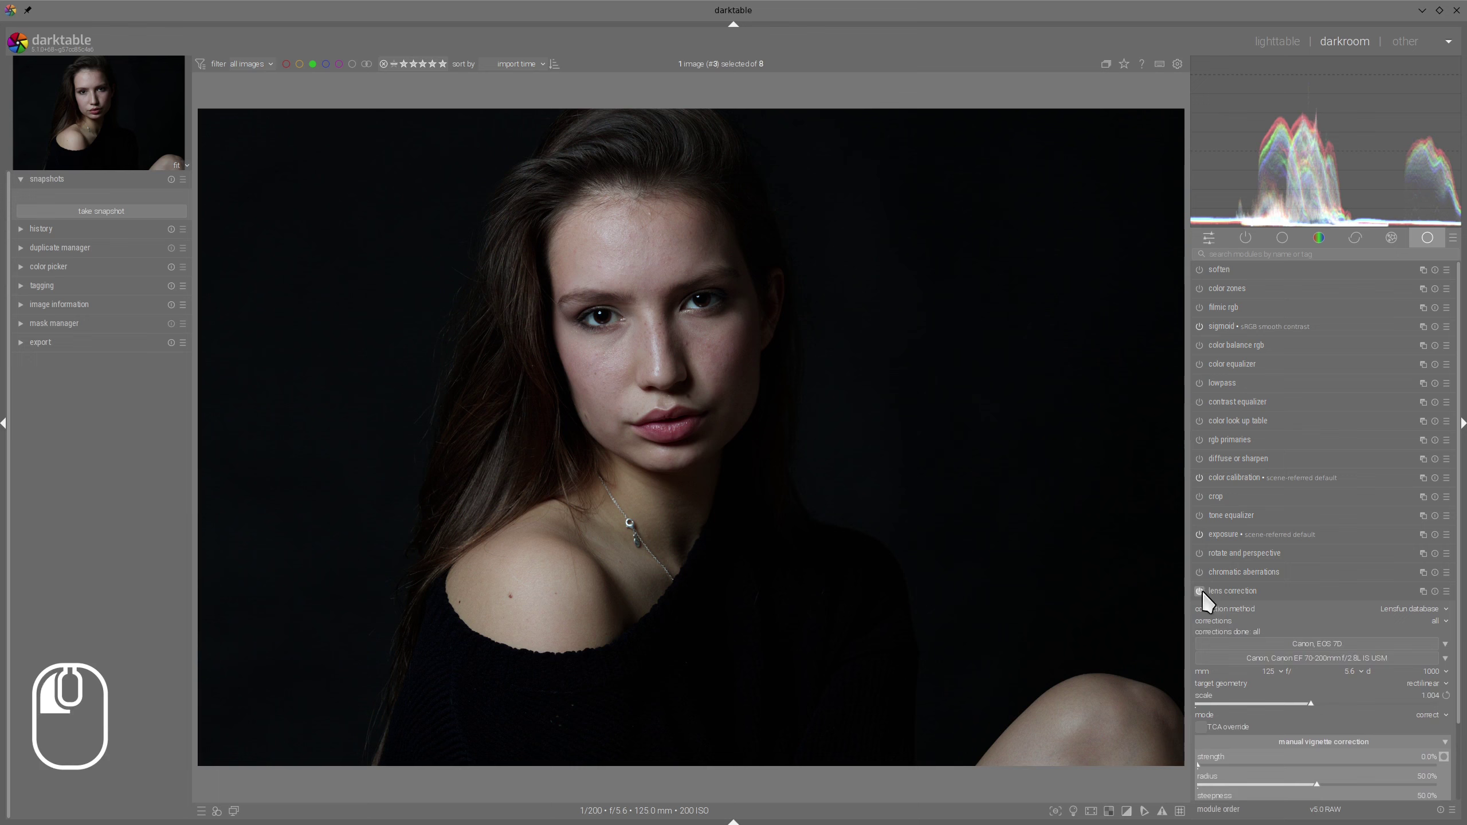
left_click(1245, 587)
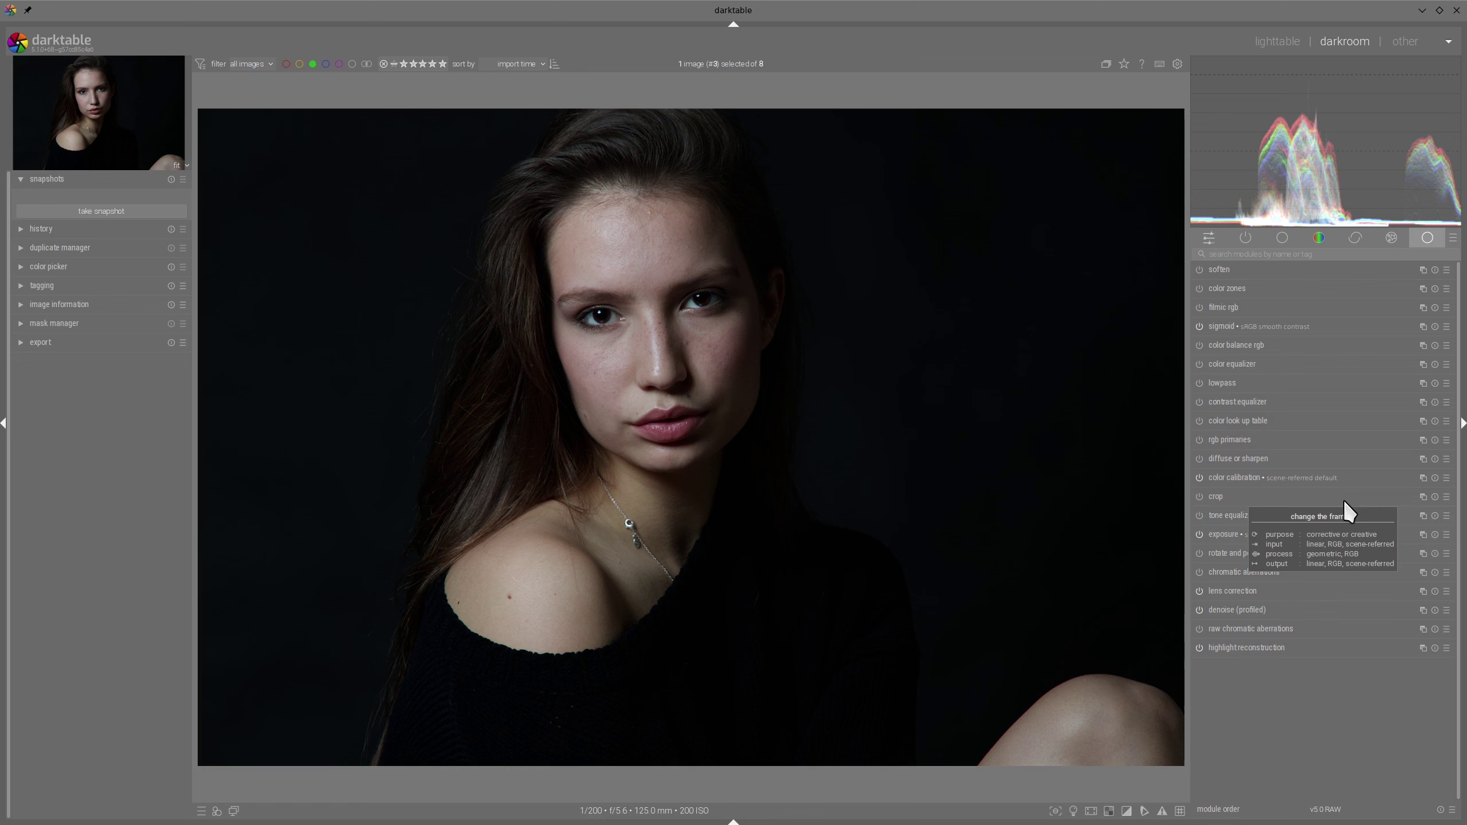
In color calibration, set the portrait's white balance by sampling a rectangle of the dark backdrop beside the model
left_click(1238, 477)
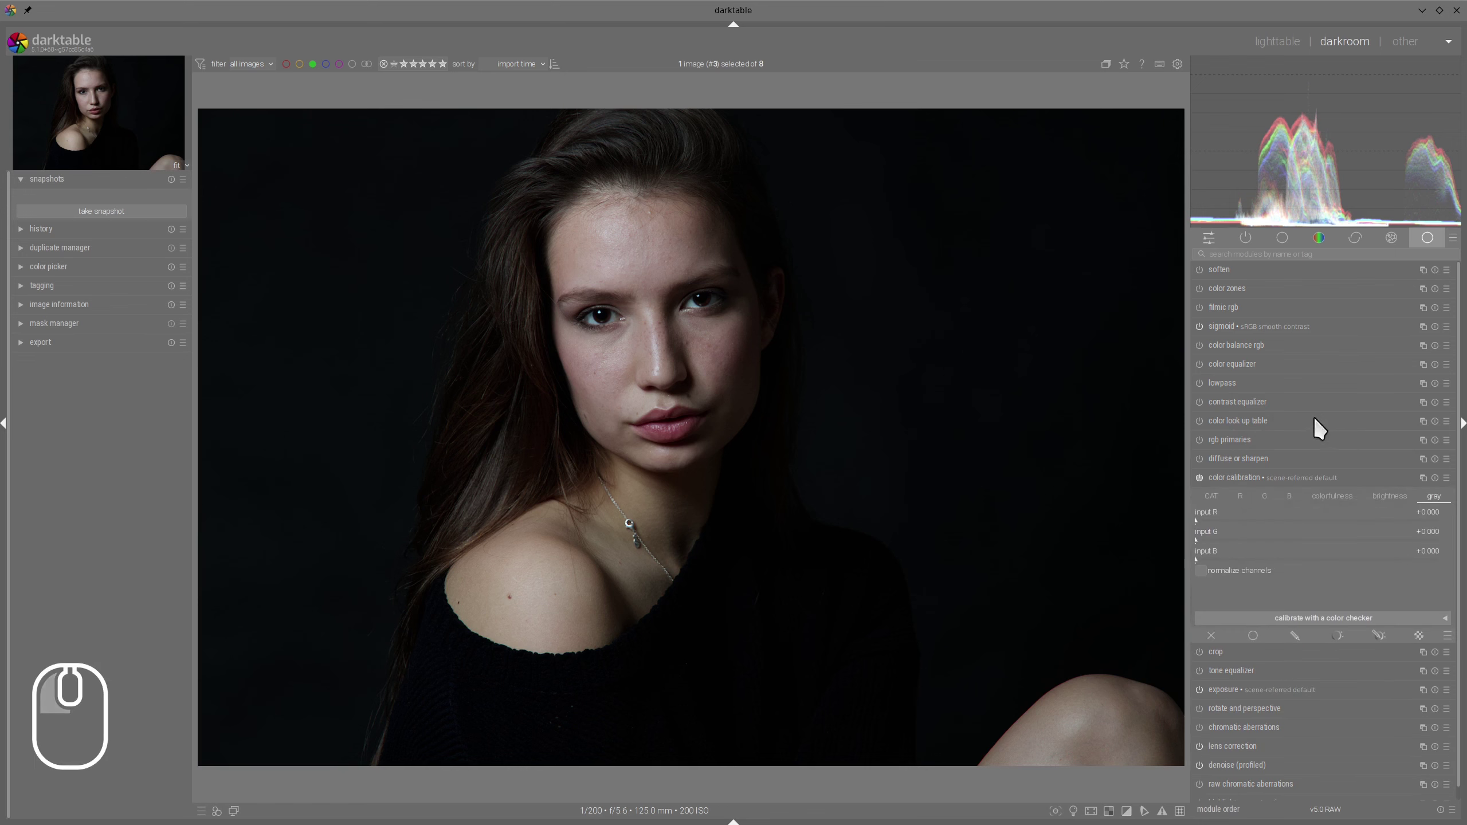
left_click(1210, 496)
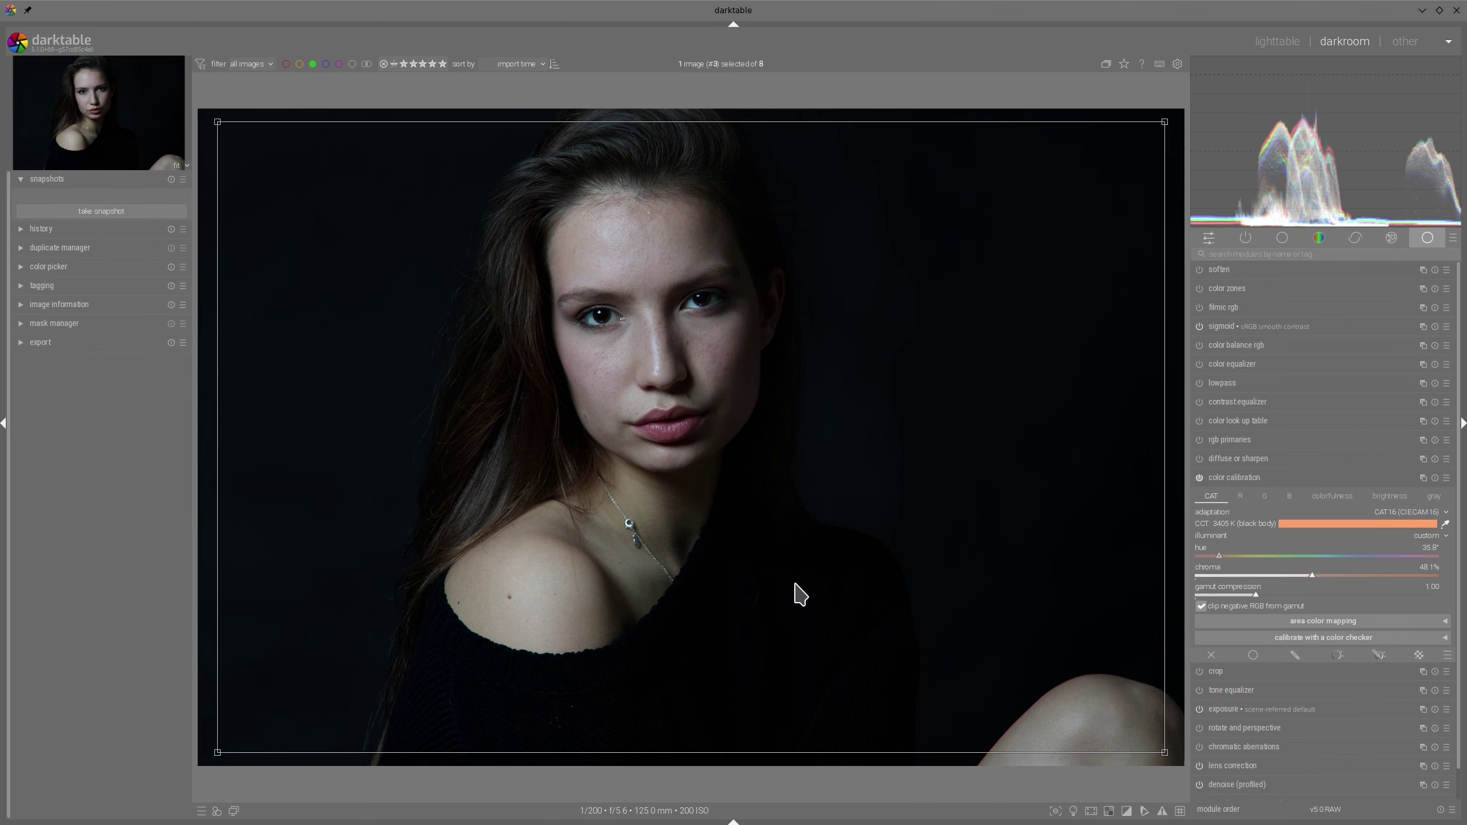
left_click_drag(781, 577, 865, 641)
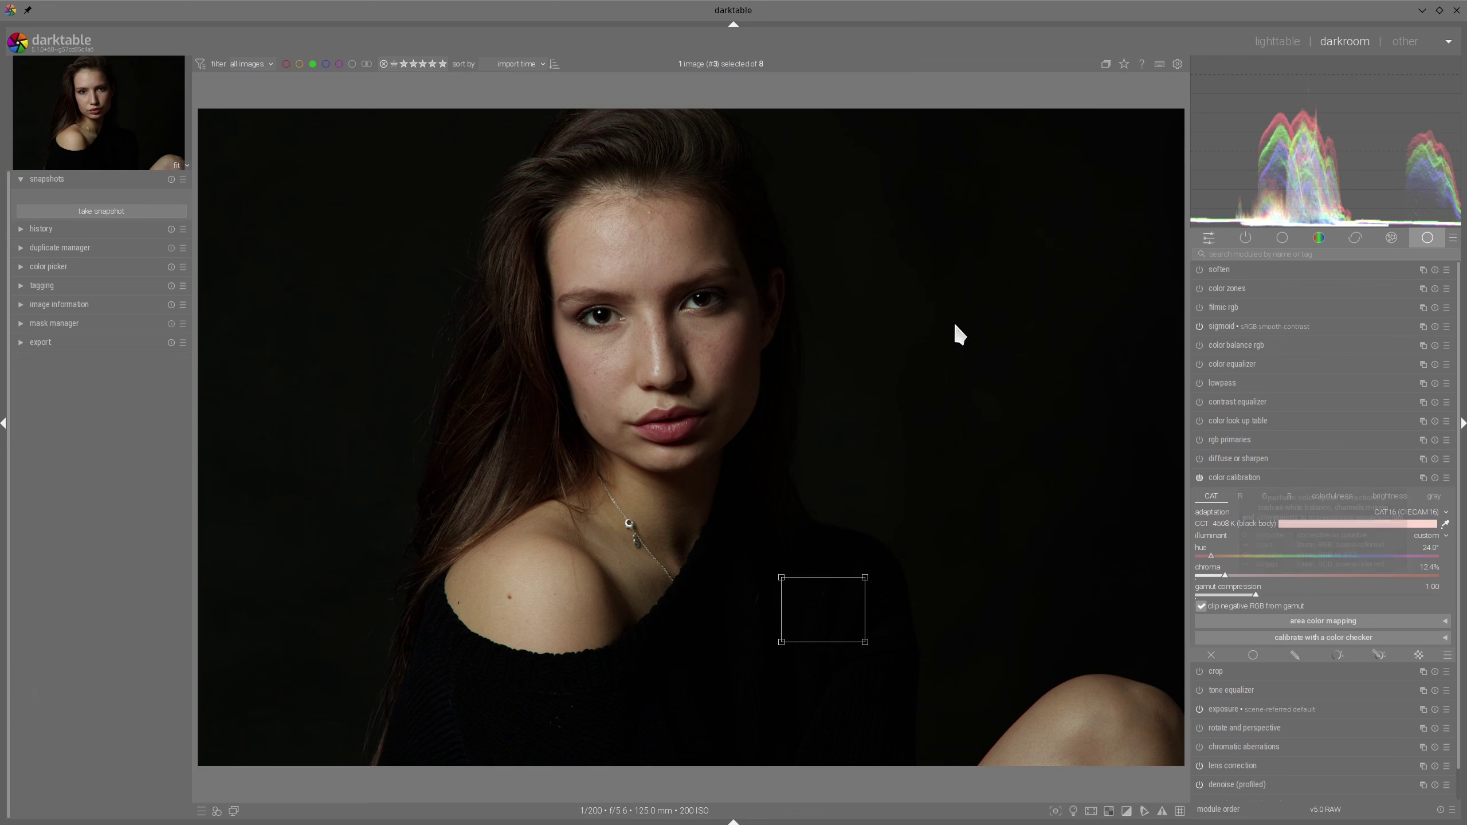
left_click_drag(954, 323, 1049, 461)
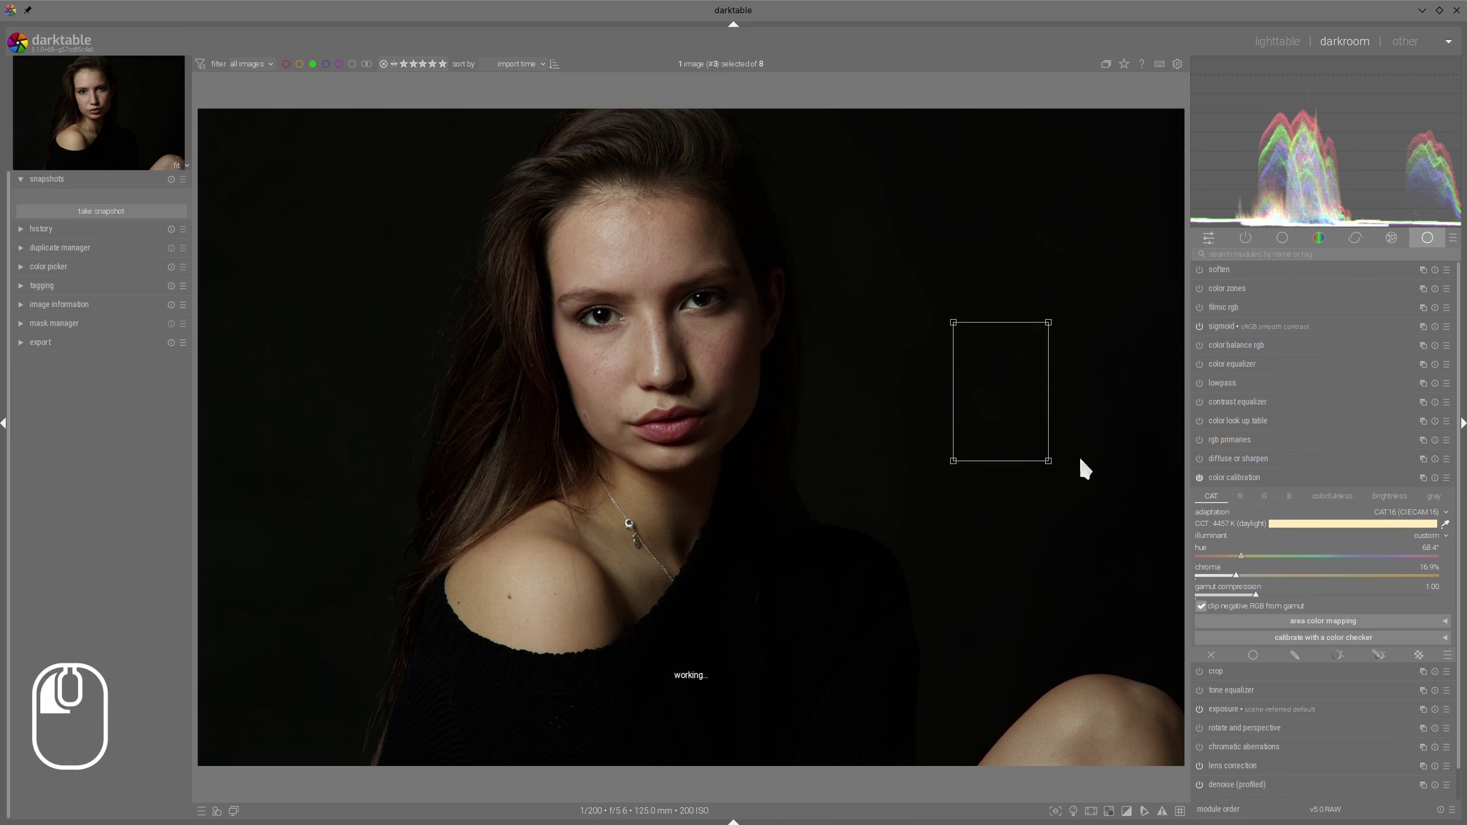
left_click(1253, 480)
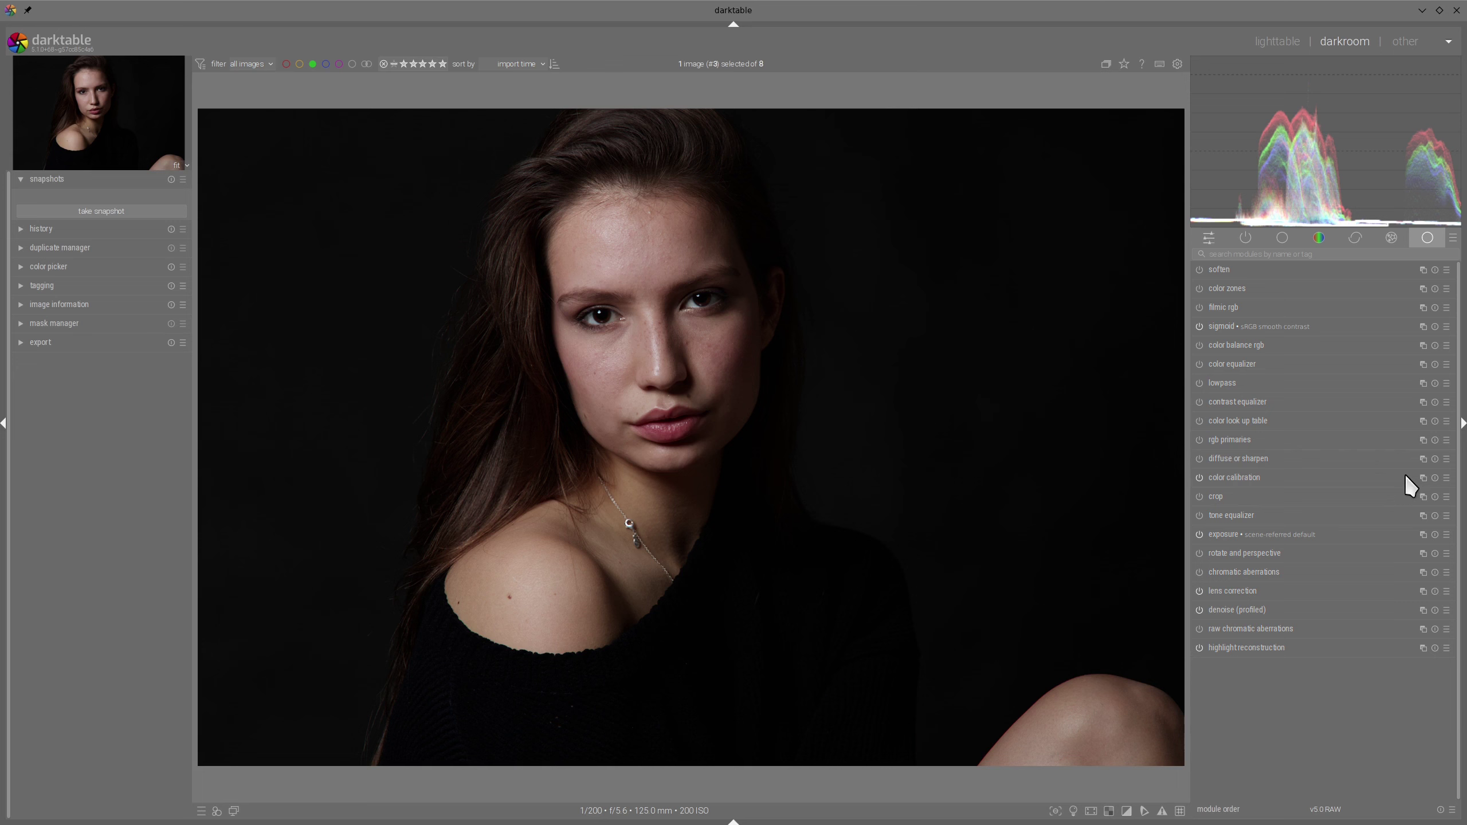
Add a second color calibration instance and convert the portrait to black and white with gray inputs R 0.392, G 0.296 and B 0.404
right_click(1423, 477)
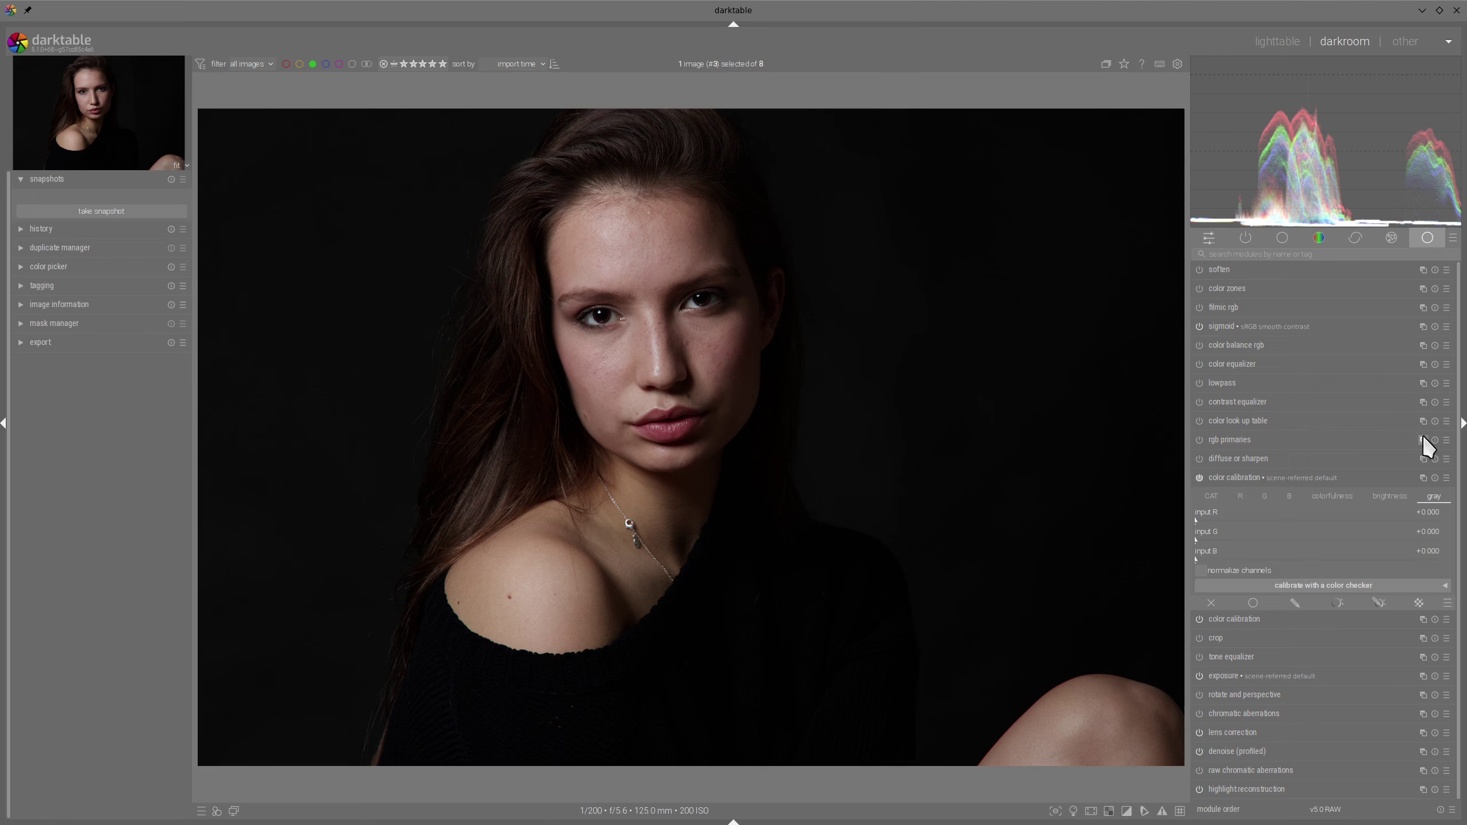
left_click(1434, 497)
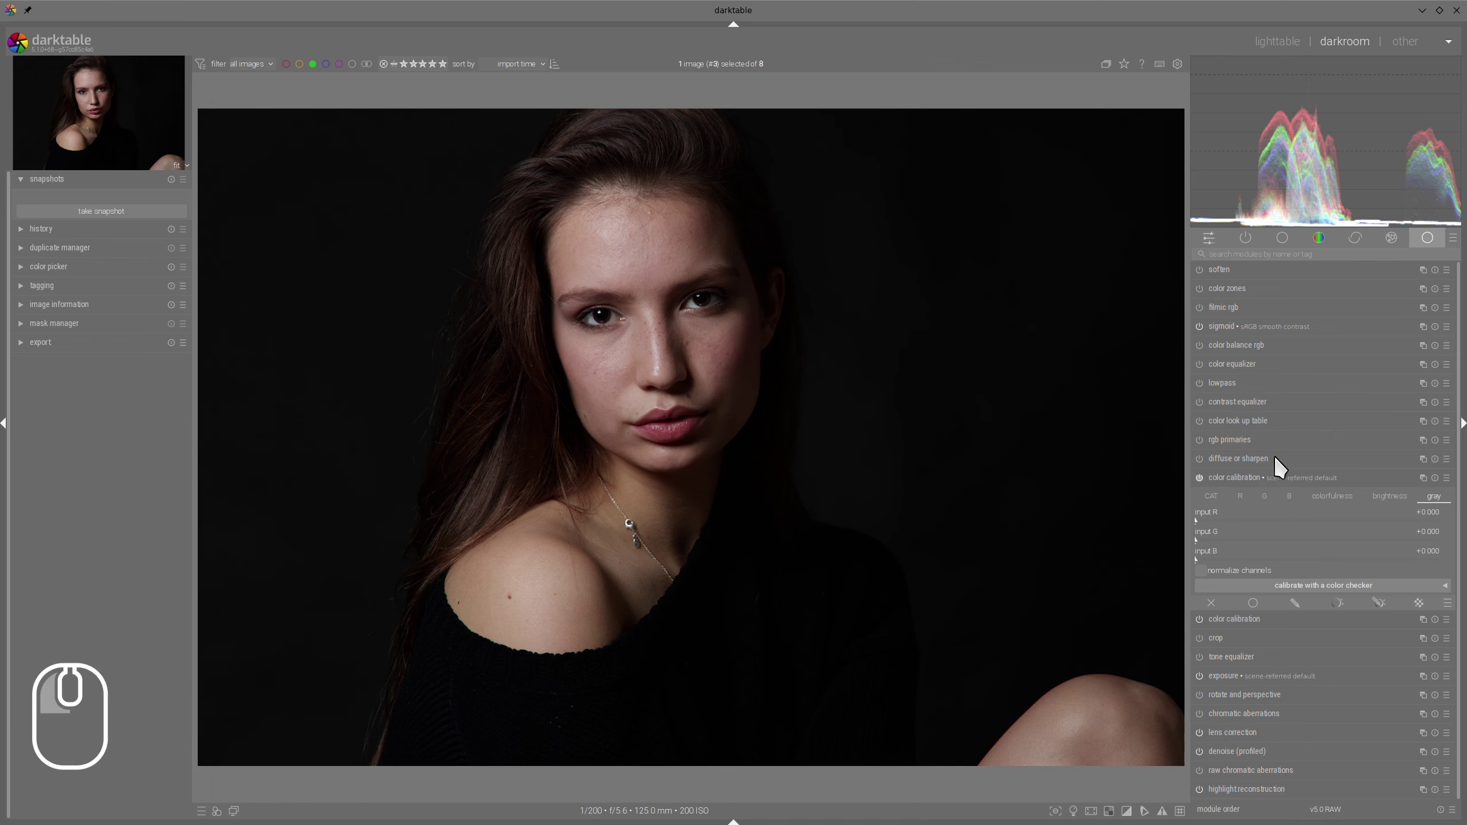
left_click(1235, 520)
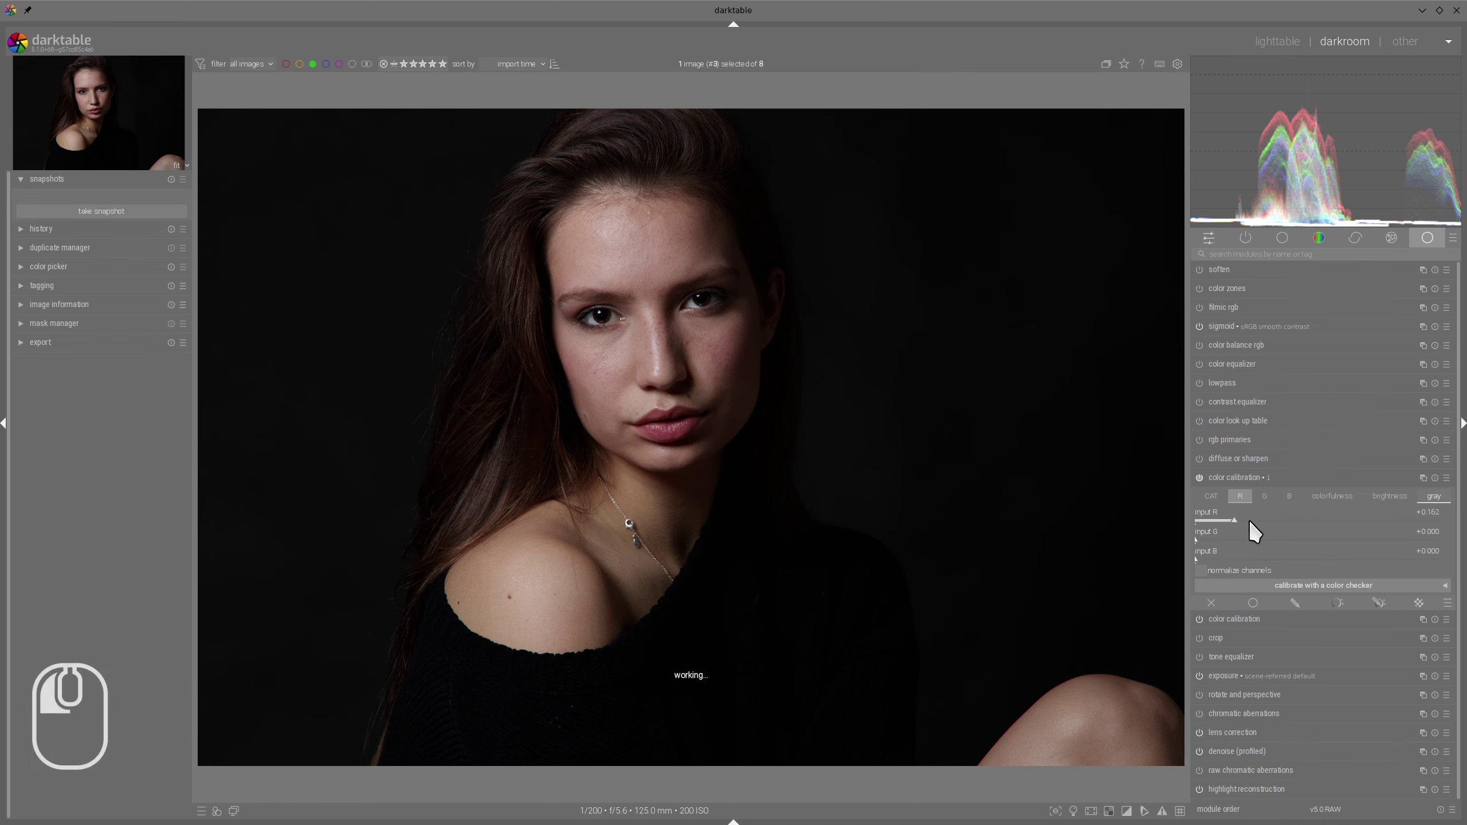
left_click_drag(1249, 522, 1317, 520)
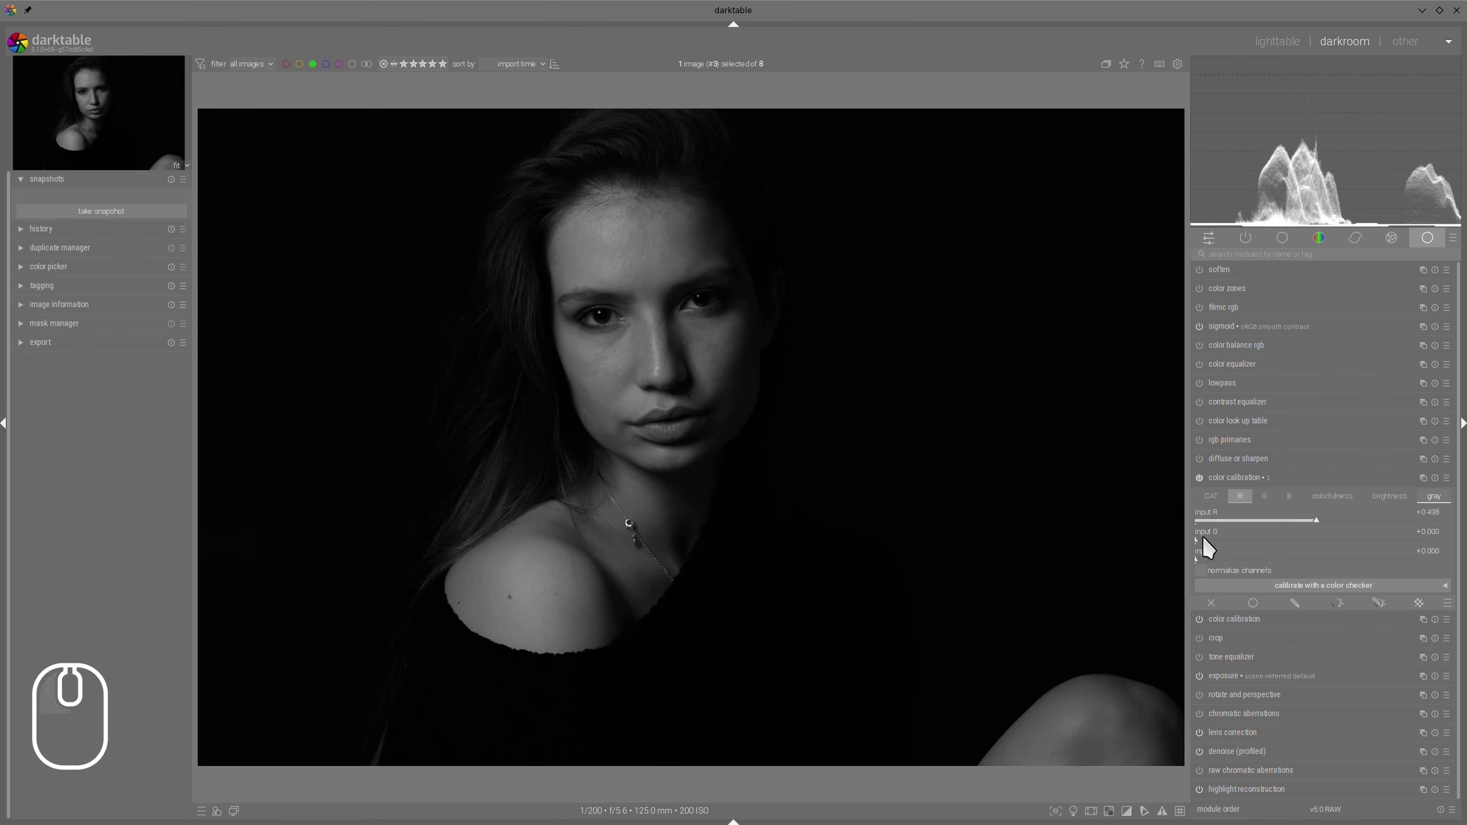
left_click_drag(1203, 539, 1296, 567)
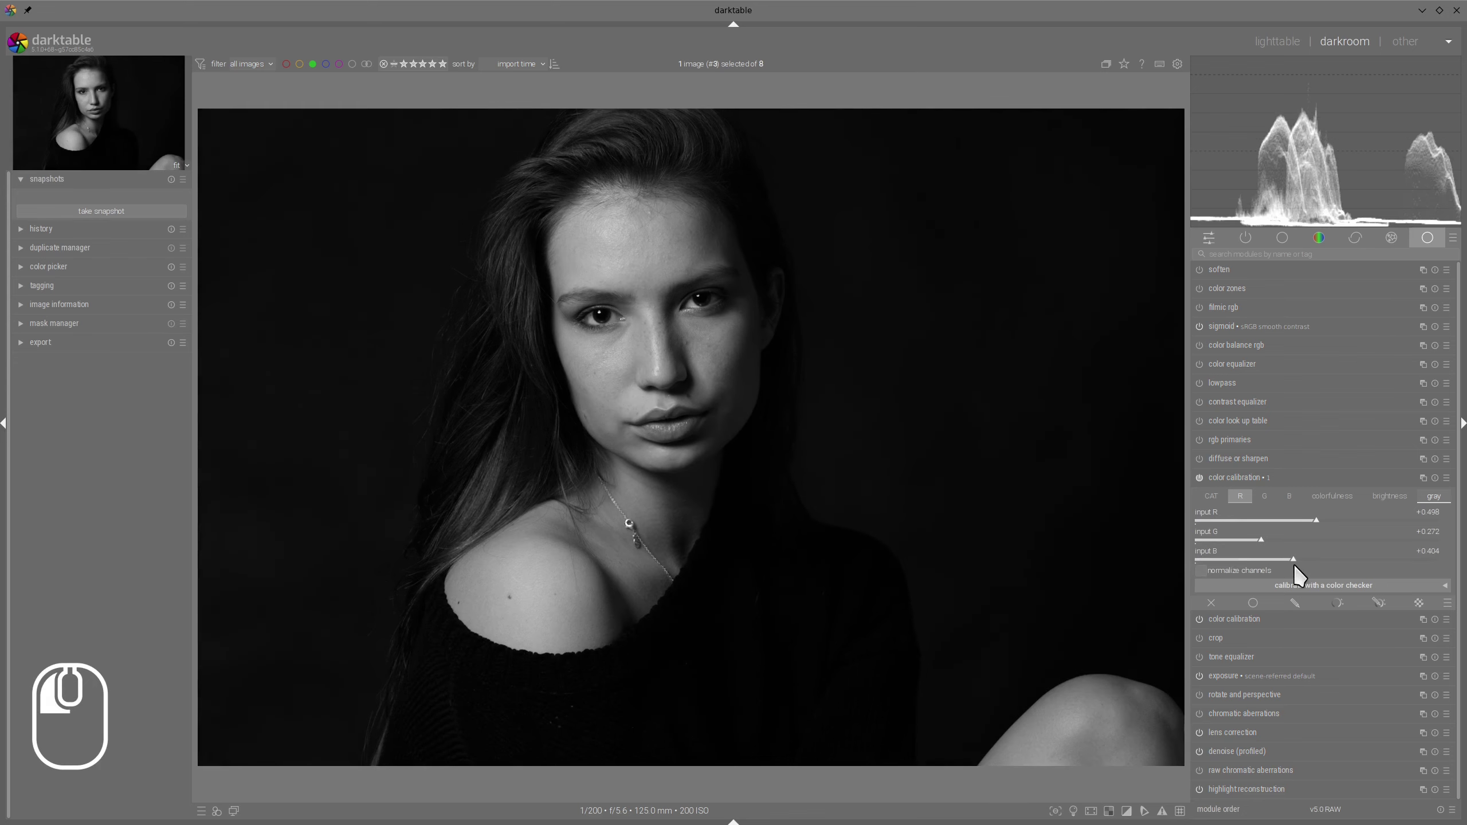
left_click_drag(1315, 519, 1268, 543)
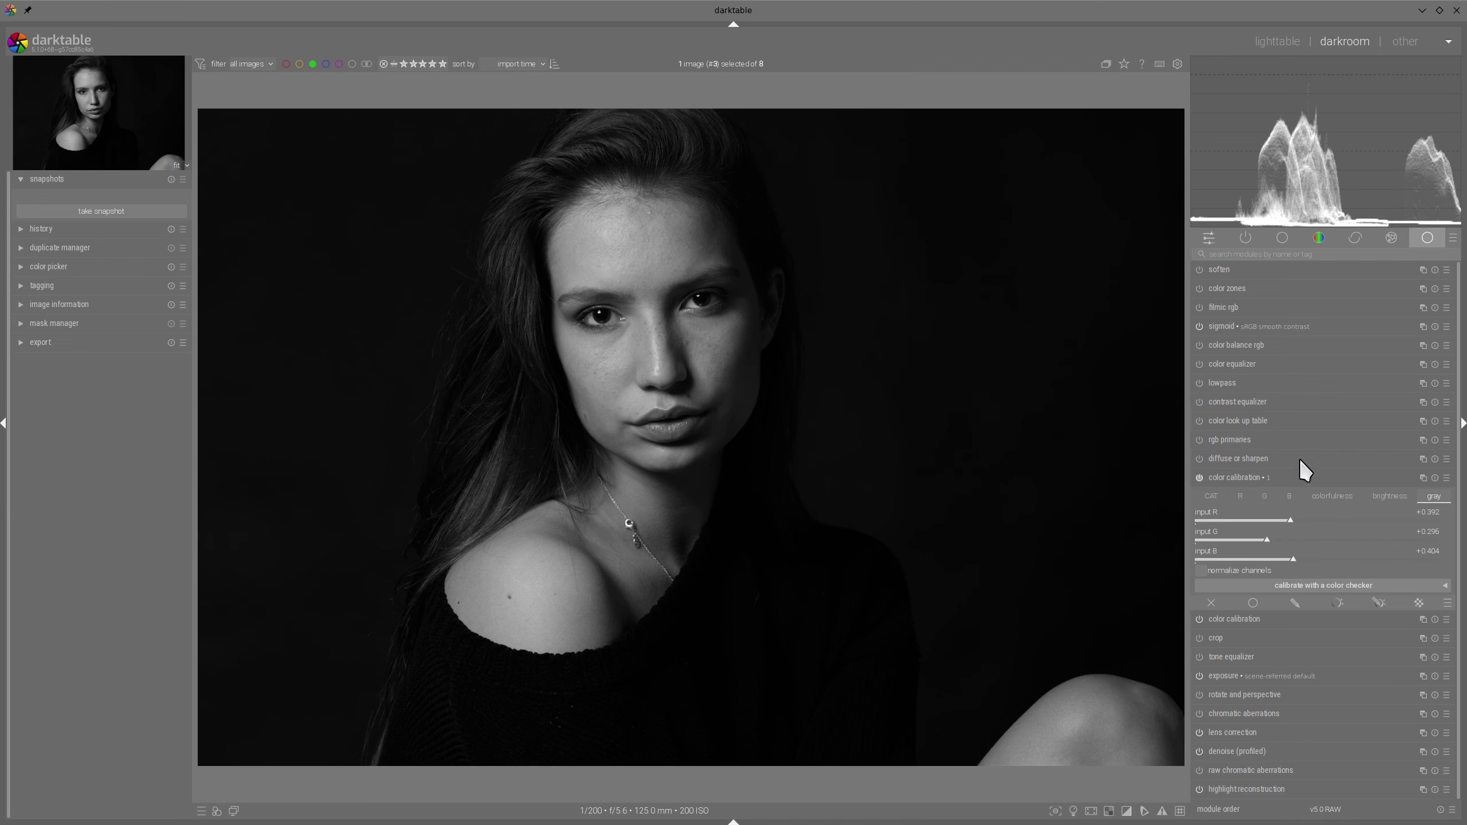
left_click(1252, 482)
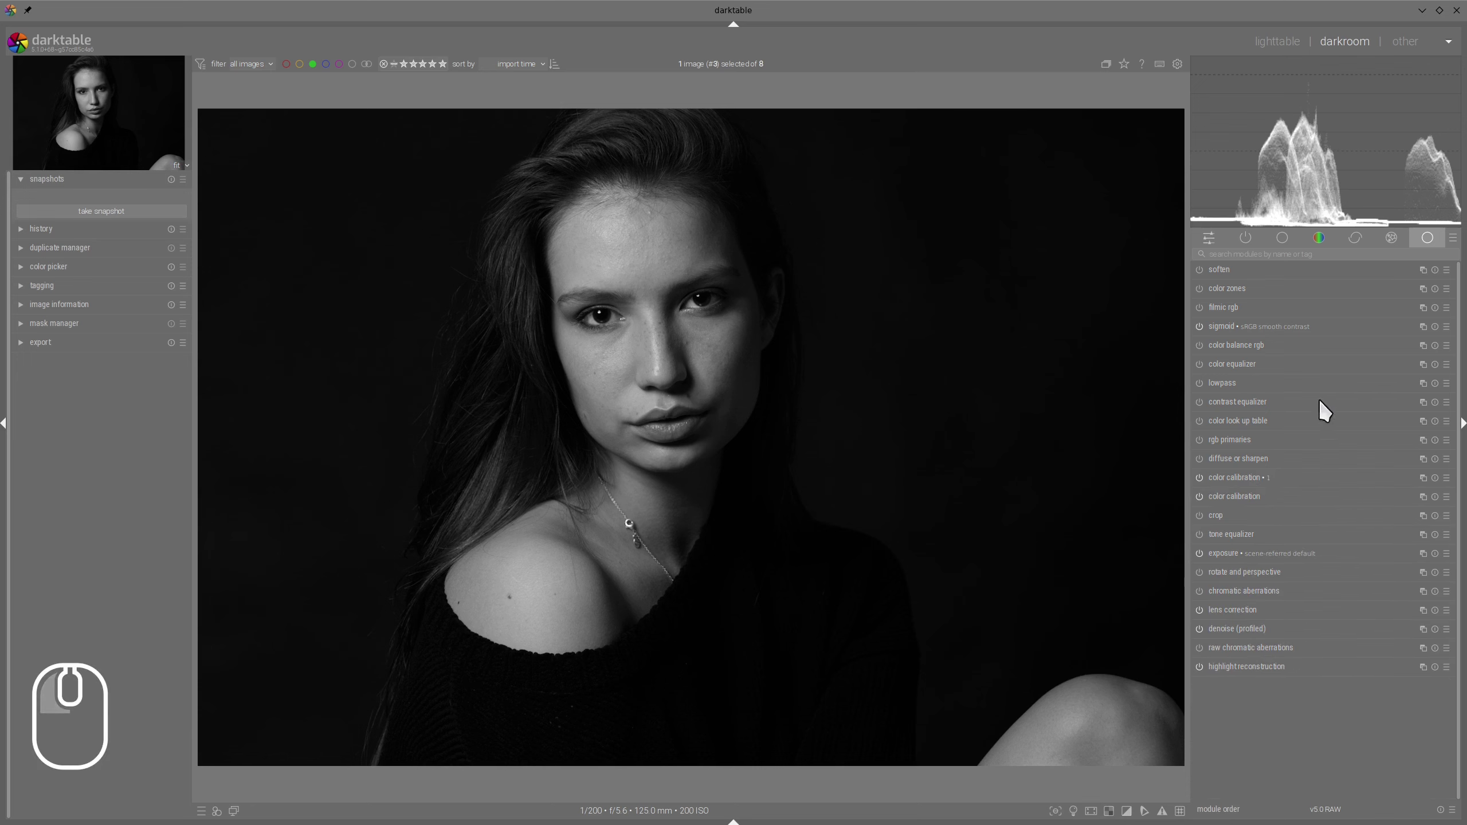
In color balance rgb, set perceptual brilliance grading to -17.84% shadows, -6.10% midtones and about +37.56% highlights
left_click(1225, 342)
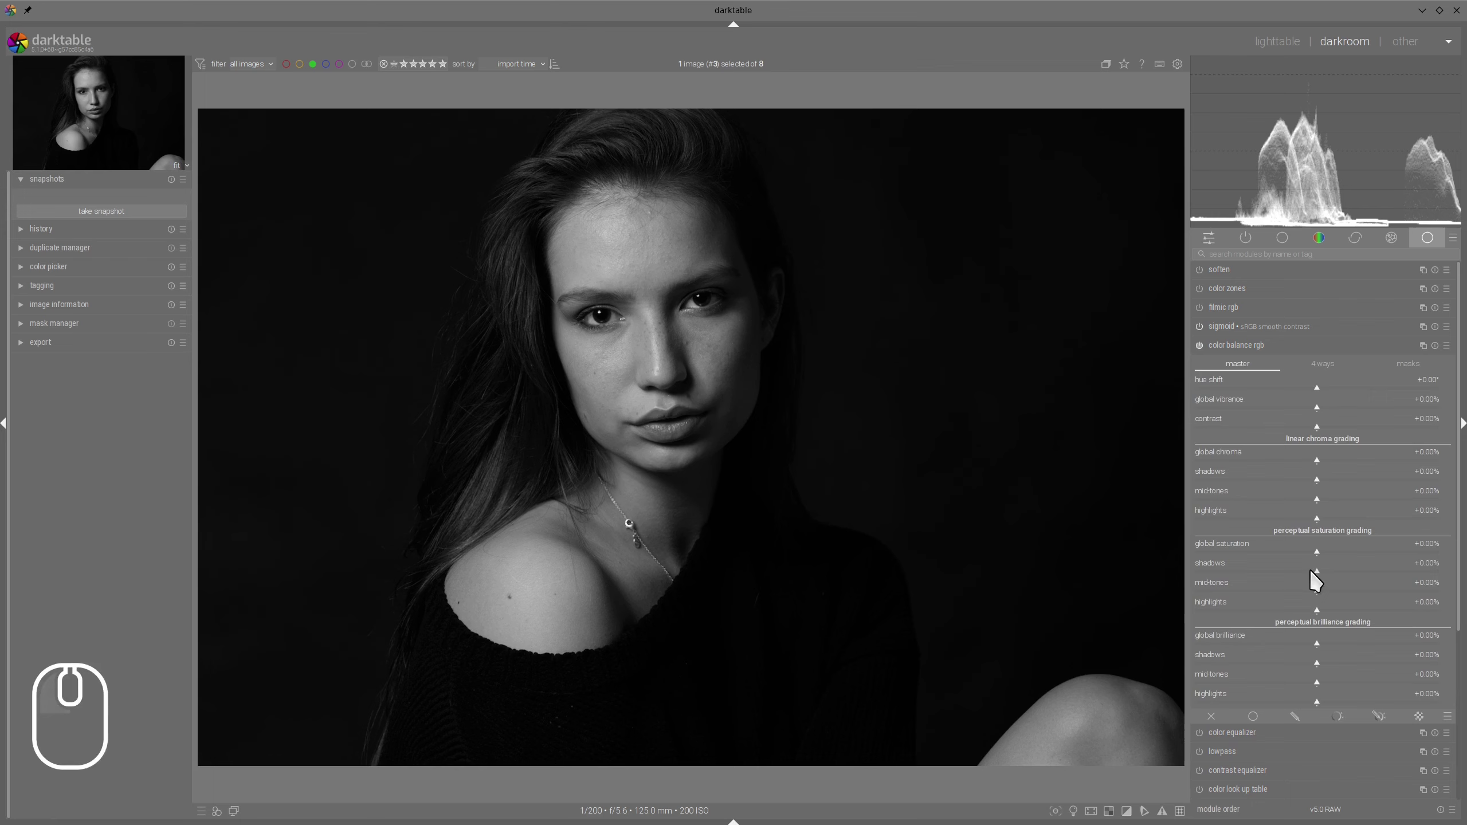
left_click(1296, 660)
left_click(1351, 701)
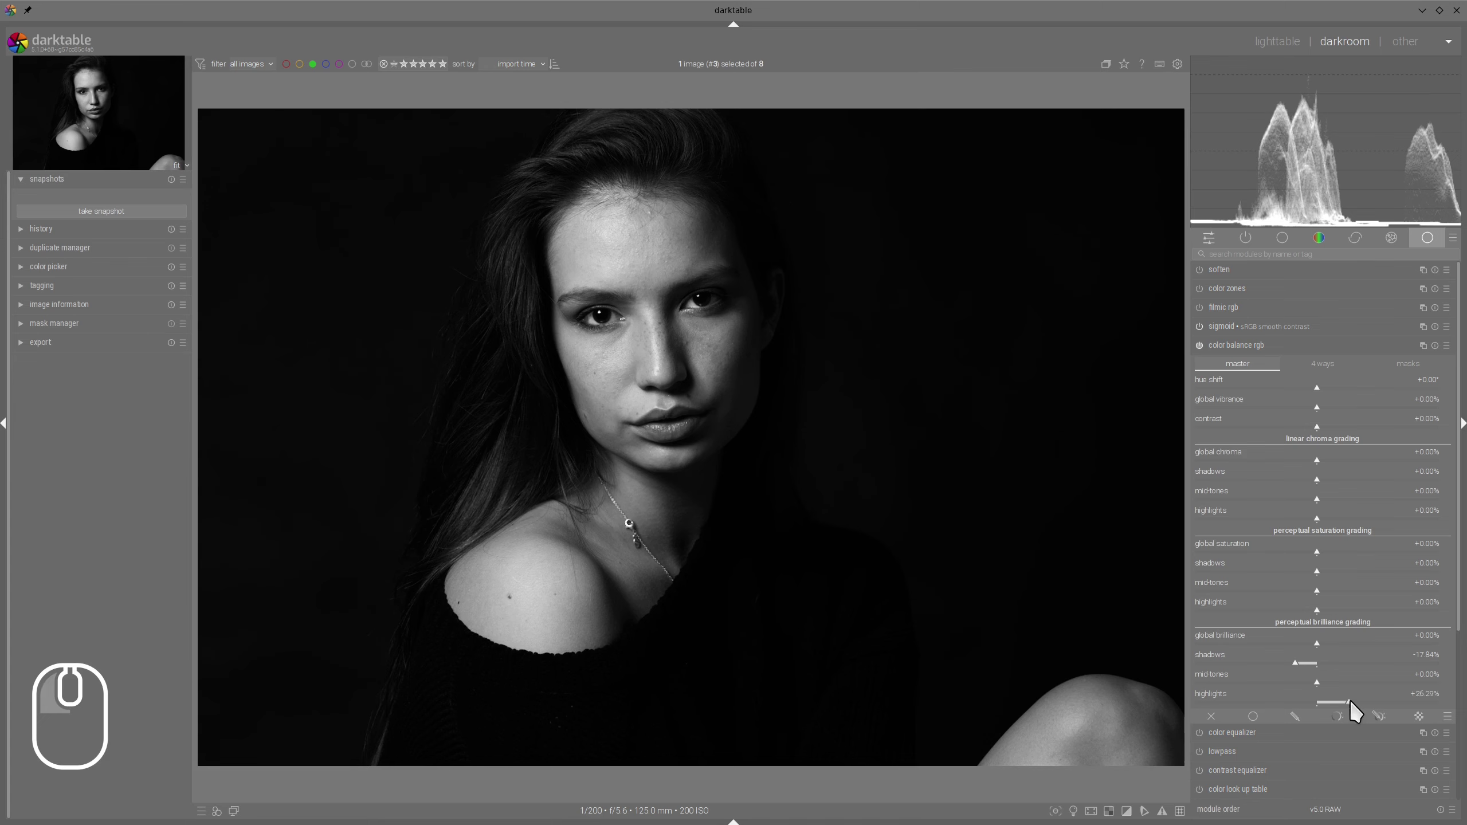
left_click_drag(1350, 699, 1356, 699)
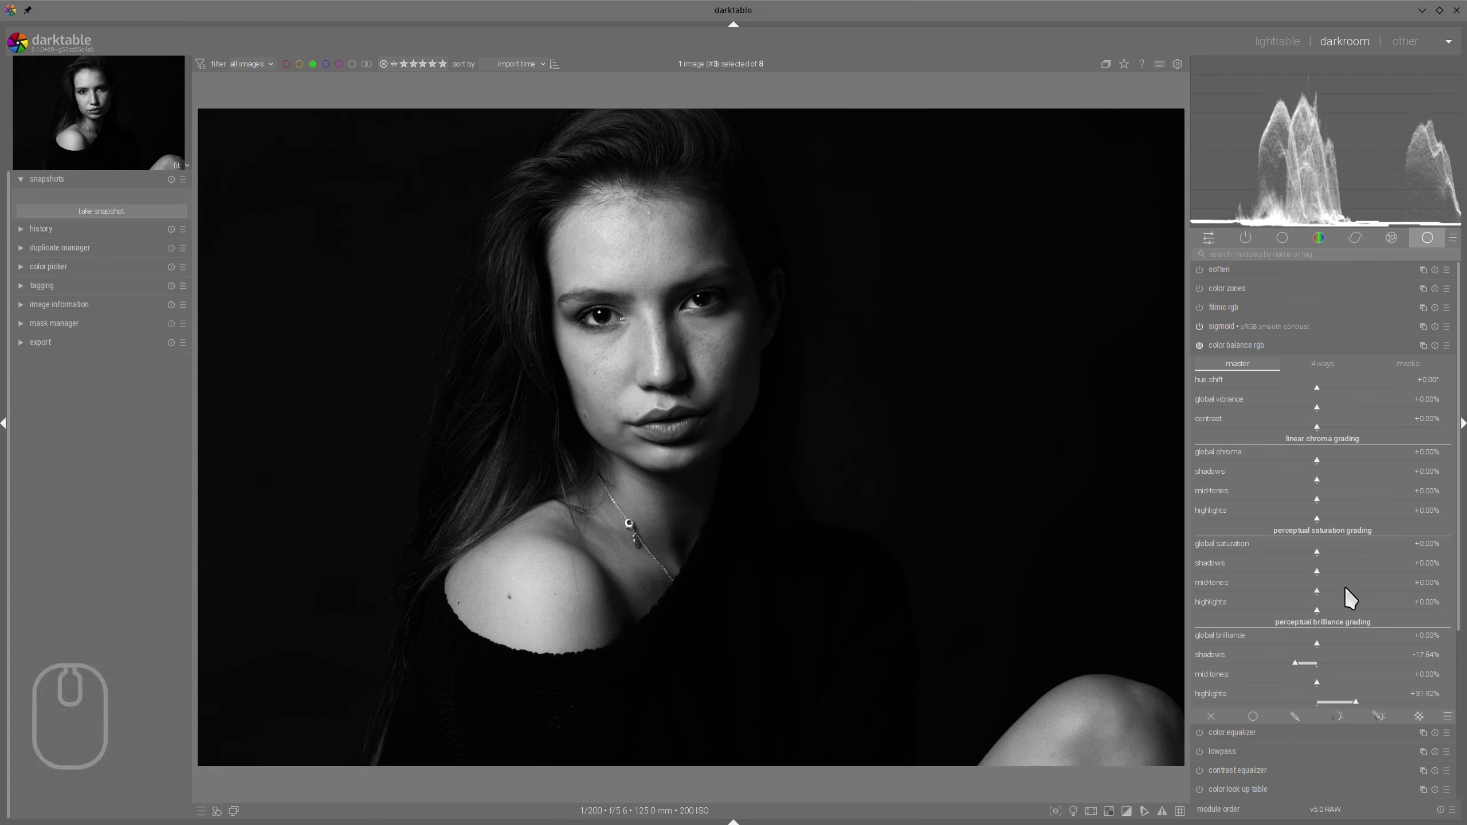
left_click_drag(1330, 679, 1312, 682)
mouse_move(1355, 701)
left_mouse_down()
mouse_move(1392, 707)
mouse_move(1368, 708)
left_mouse_up()
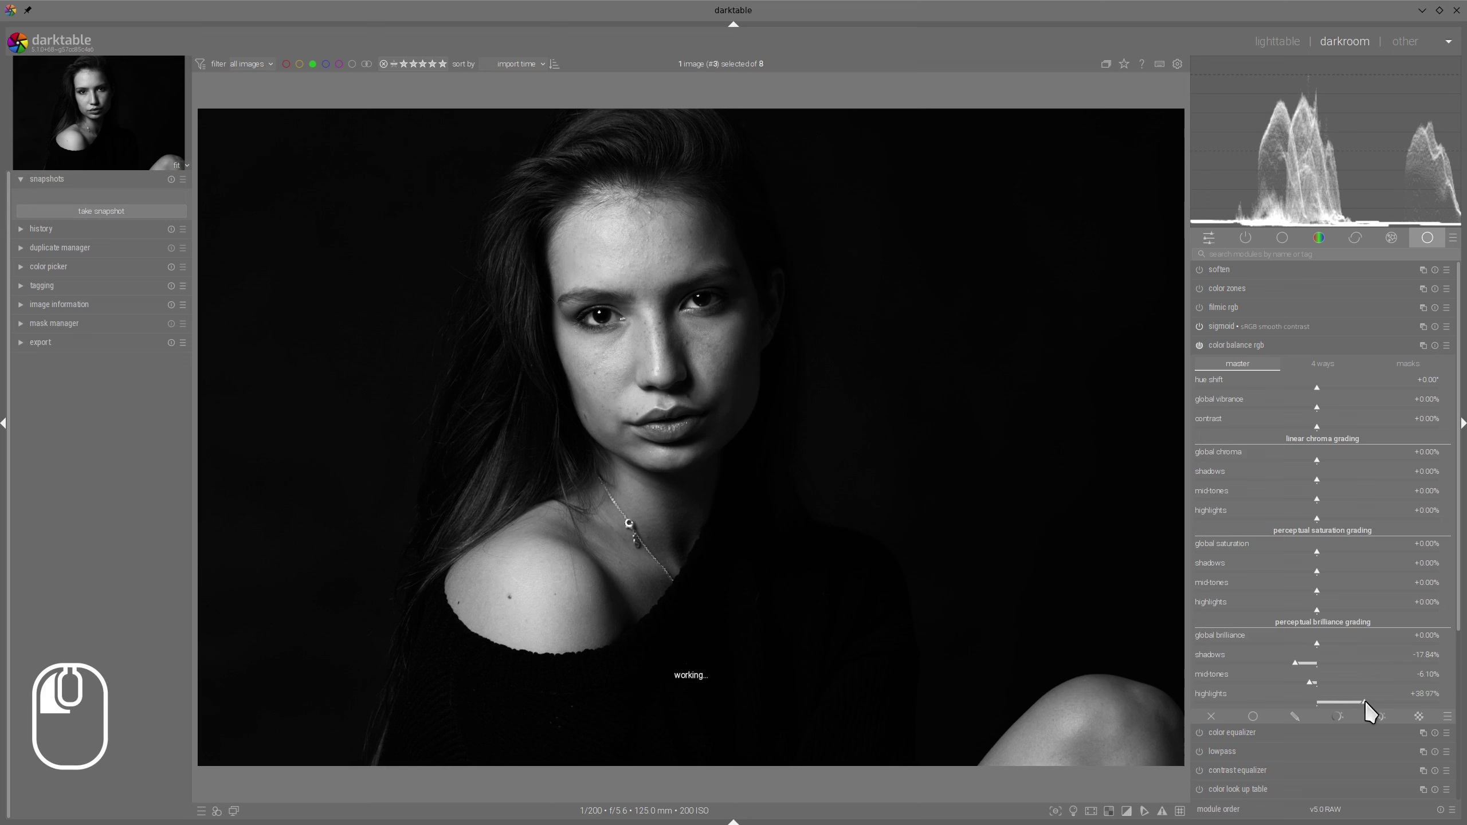
In the color balance rgb masks, set shadows fall-off to 154.93%, mask middle-gray fulcrum to 20.19% and highlights fall-off to about 165.49%
left_click(1400, 366)
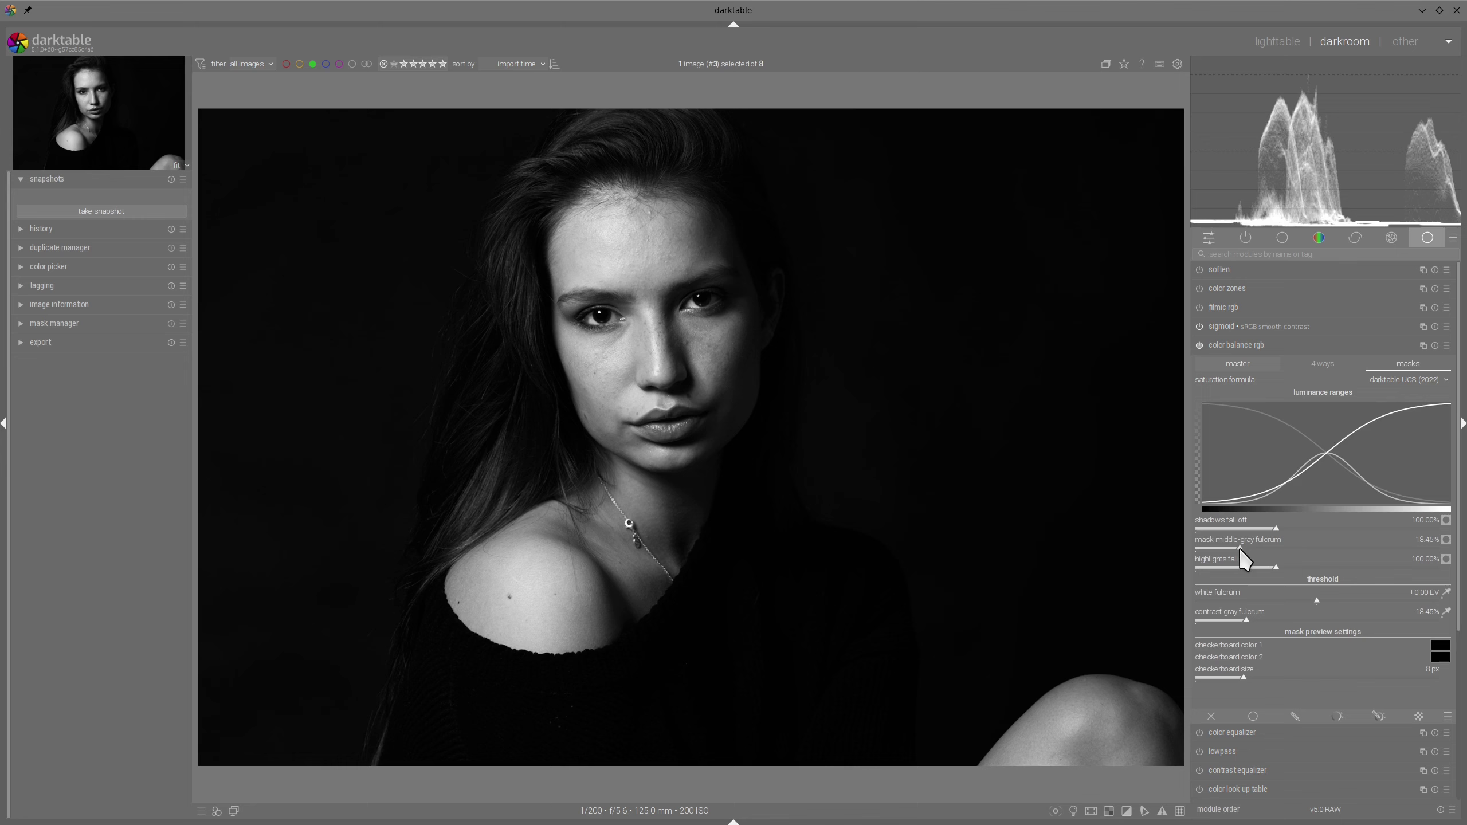
left_click_drag(1240, 549, 1330, 530)
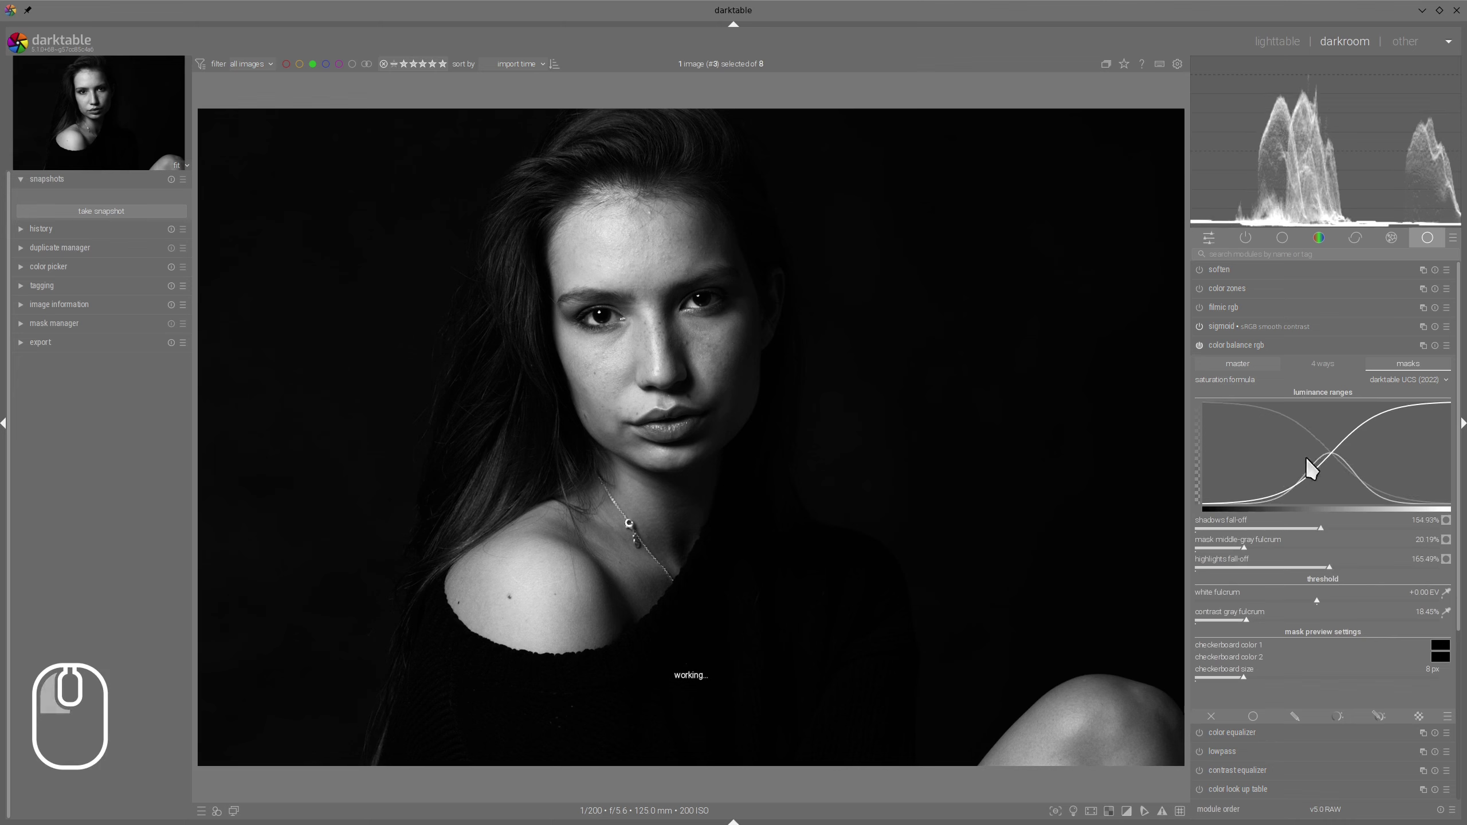
left_click(1250, 345)
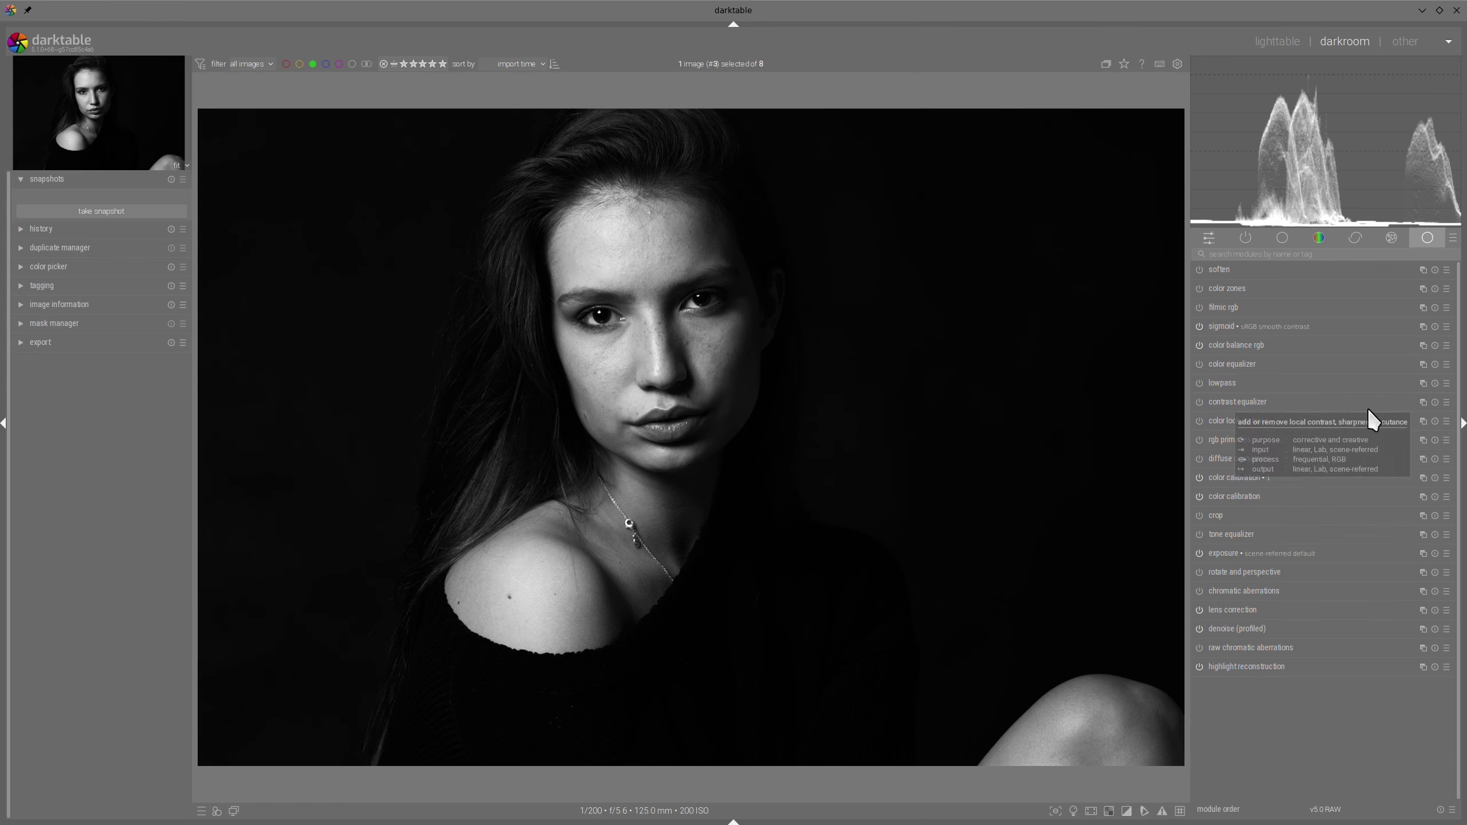
In sigmoid, raise the display luminance target white to about 130%
left_click(1223, 325)
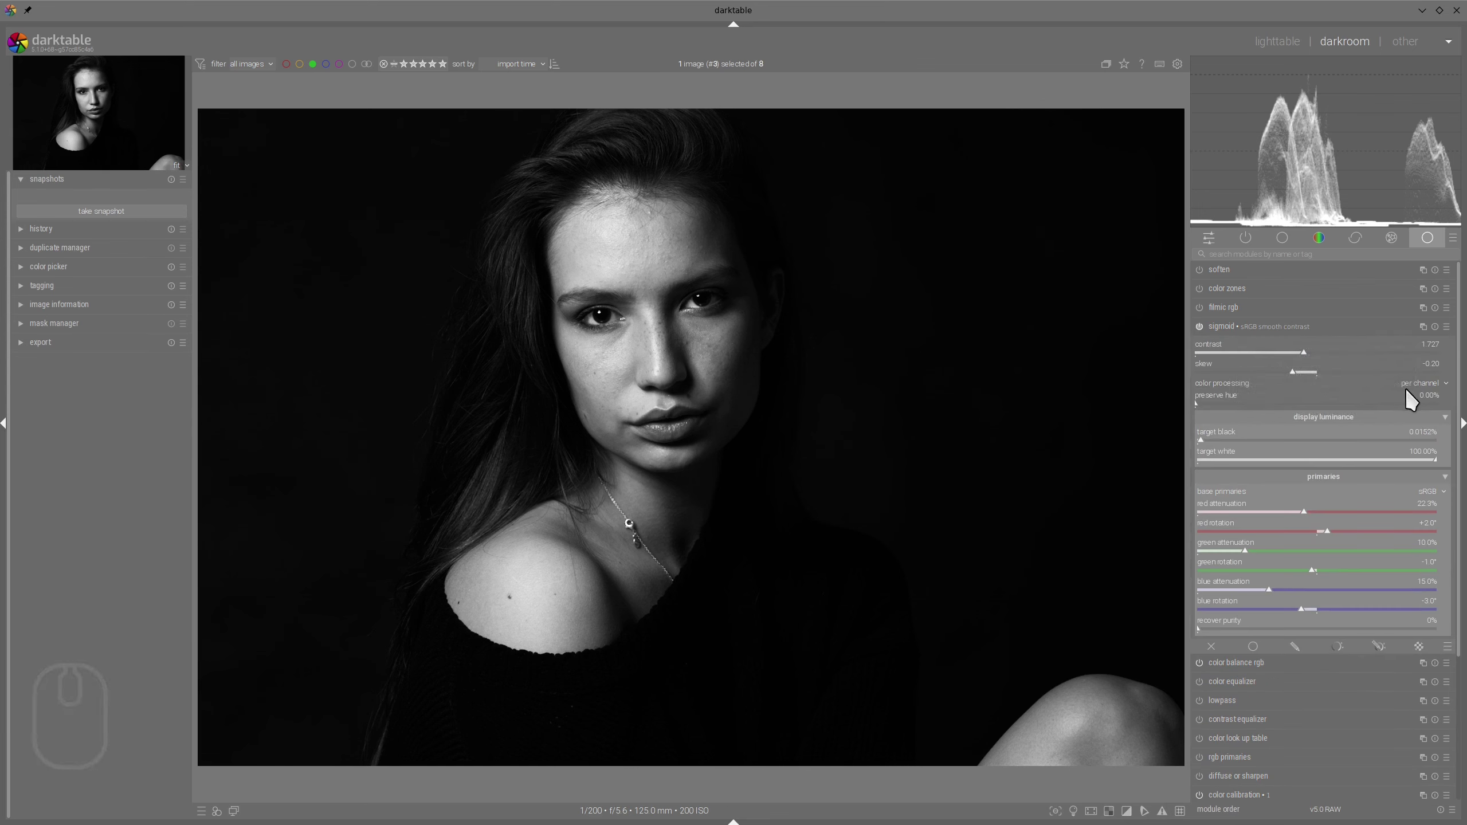
left_click_drag(1443, 471, 1454, 473)
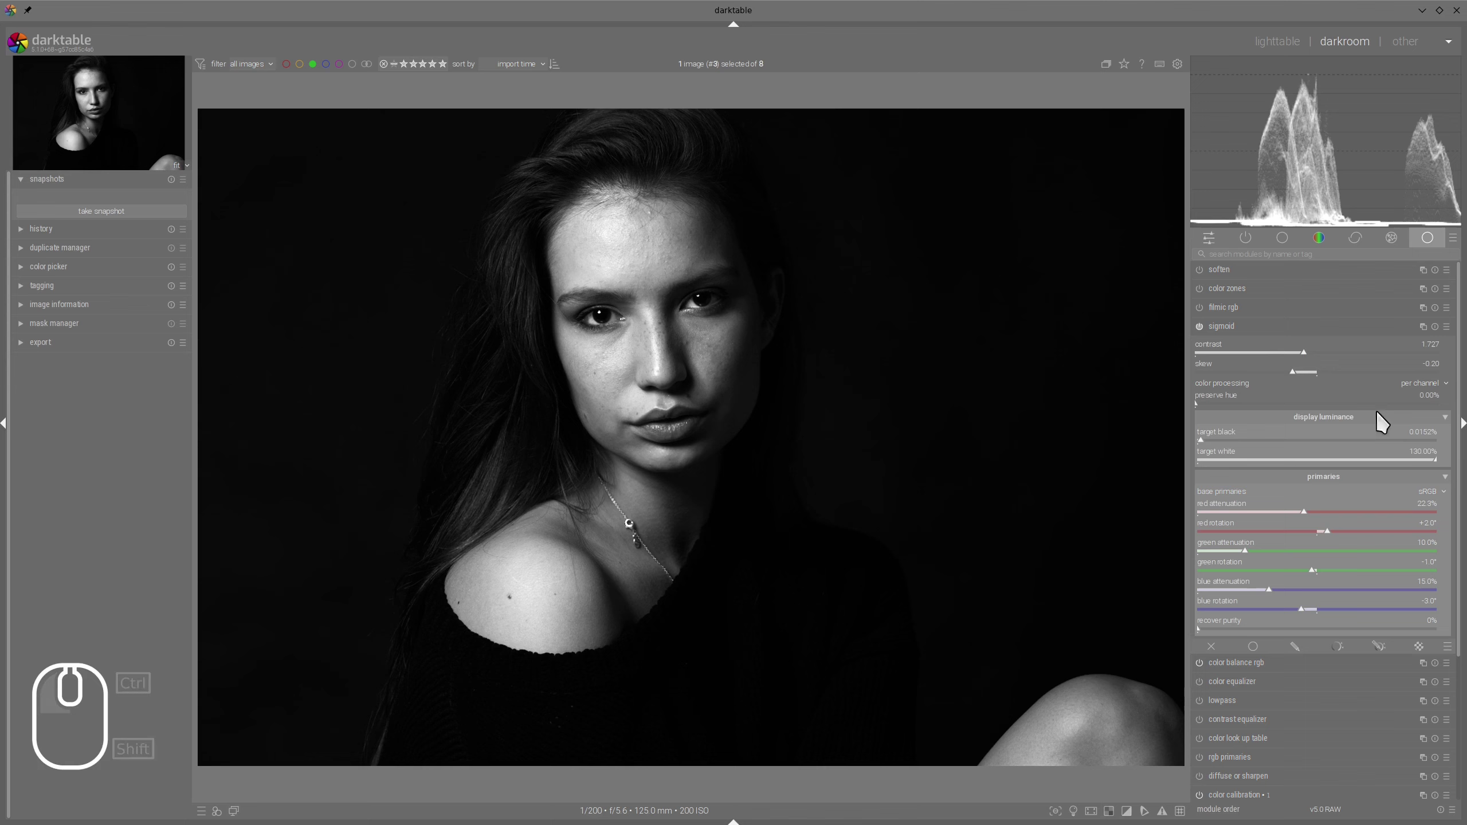
scroll(1291, 332, "down", 3)
left_click(1291, 331)
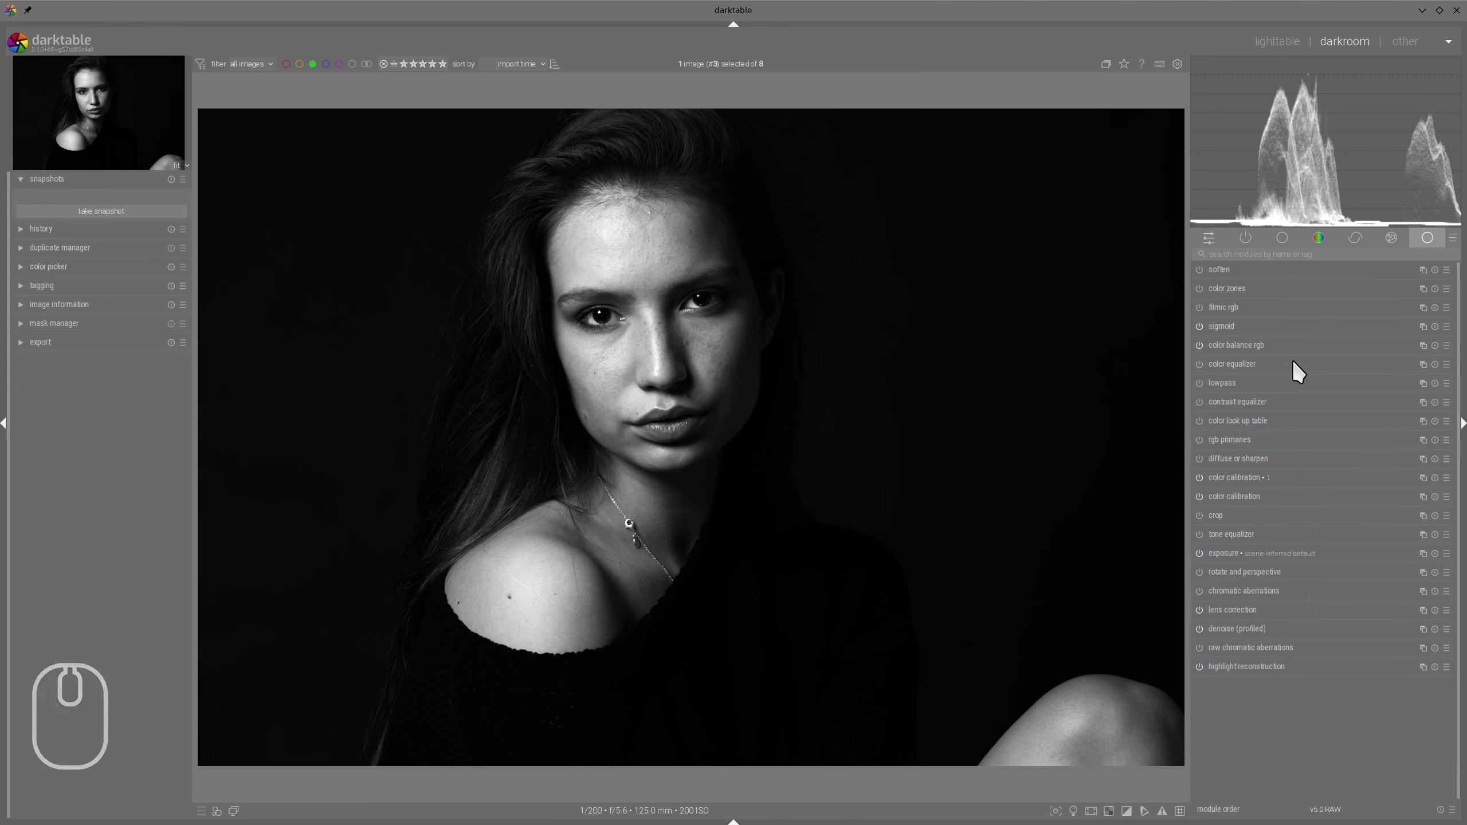
Refine perceptual brilliance grading in color balance rgb to +9.39% global, -19.72% shadows and +29.11% highlights
left_click(1291, 347)
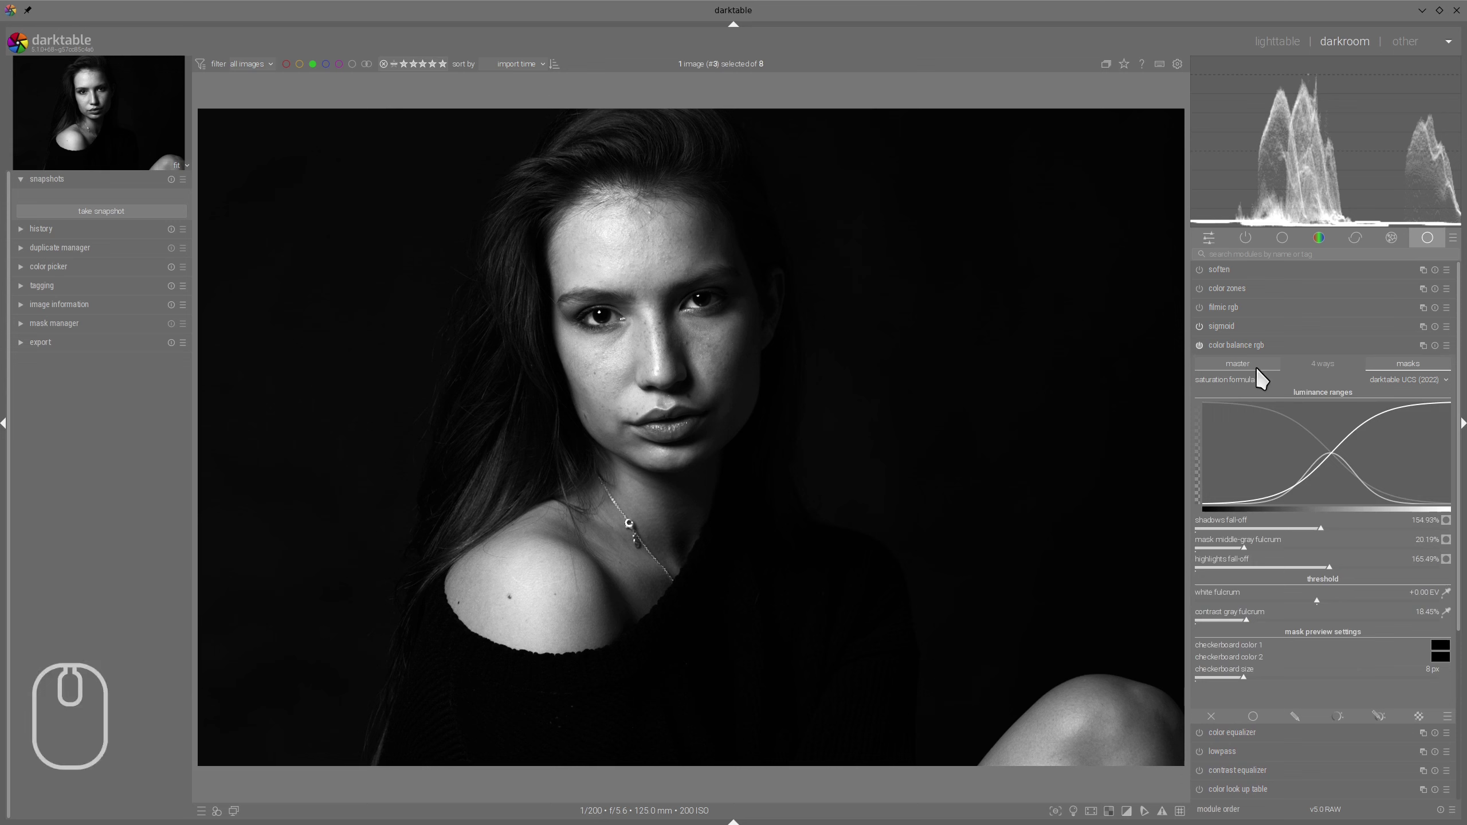
left_click(1238, 363)
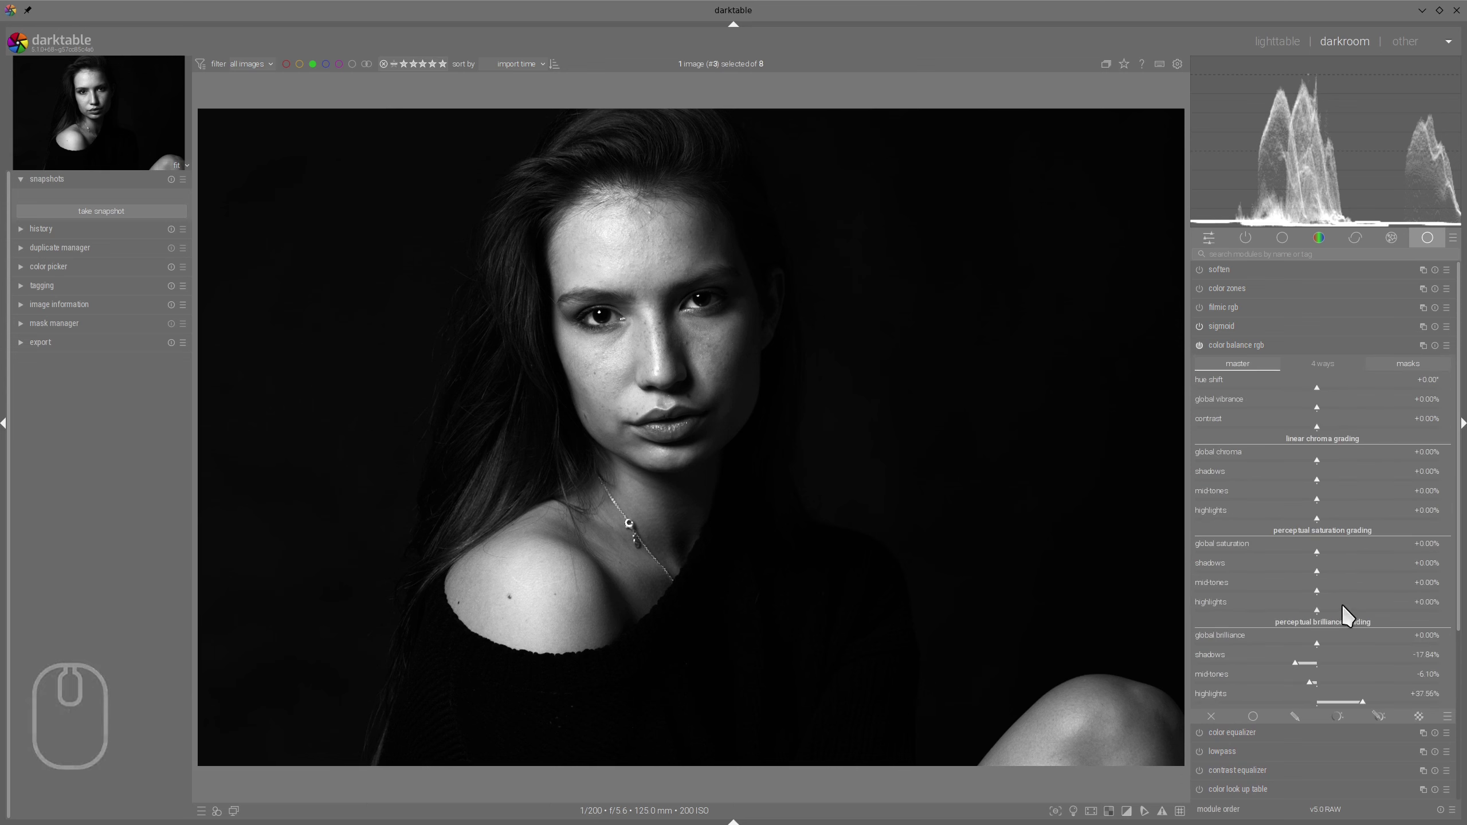
left_click(1329, 641)
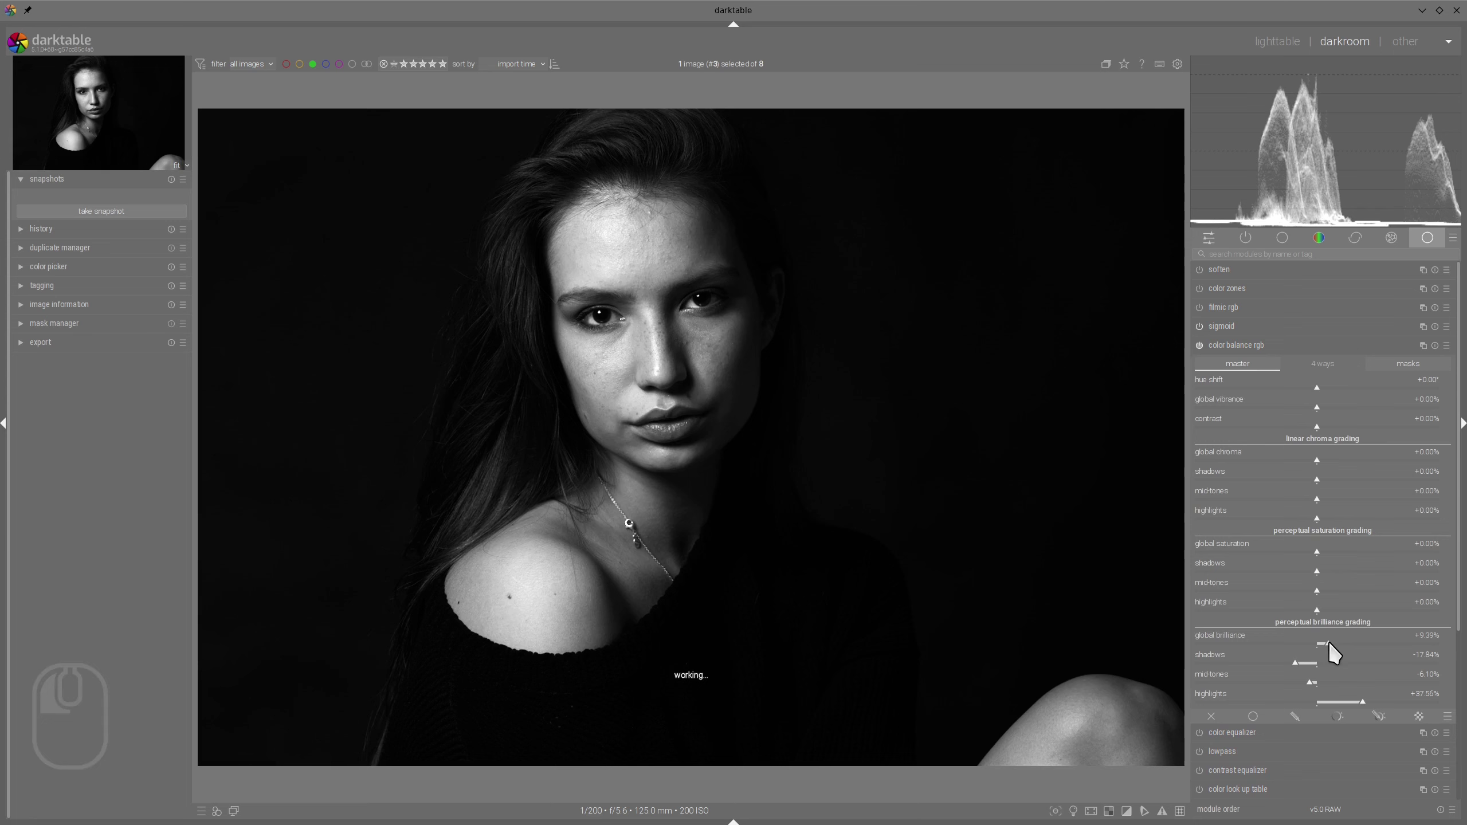
left_click(1357, 700)
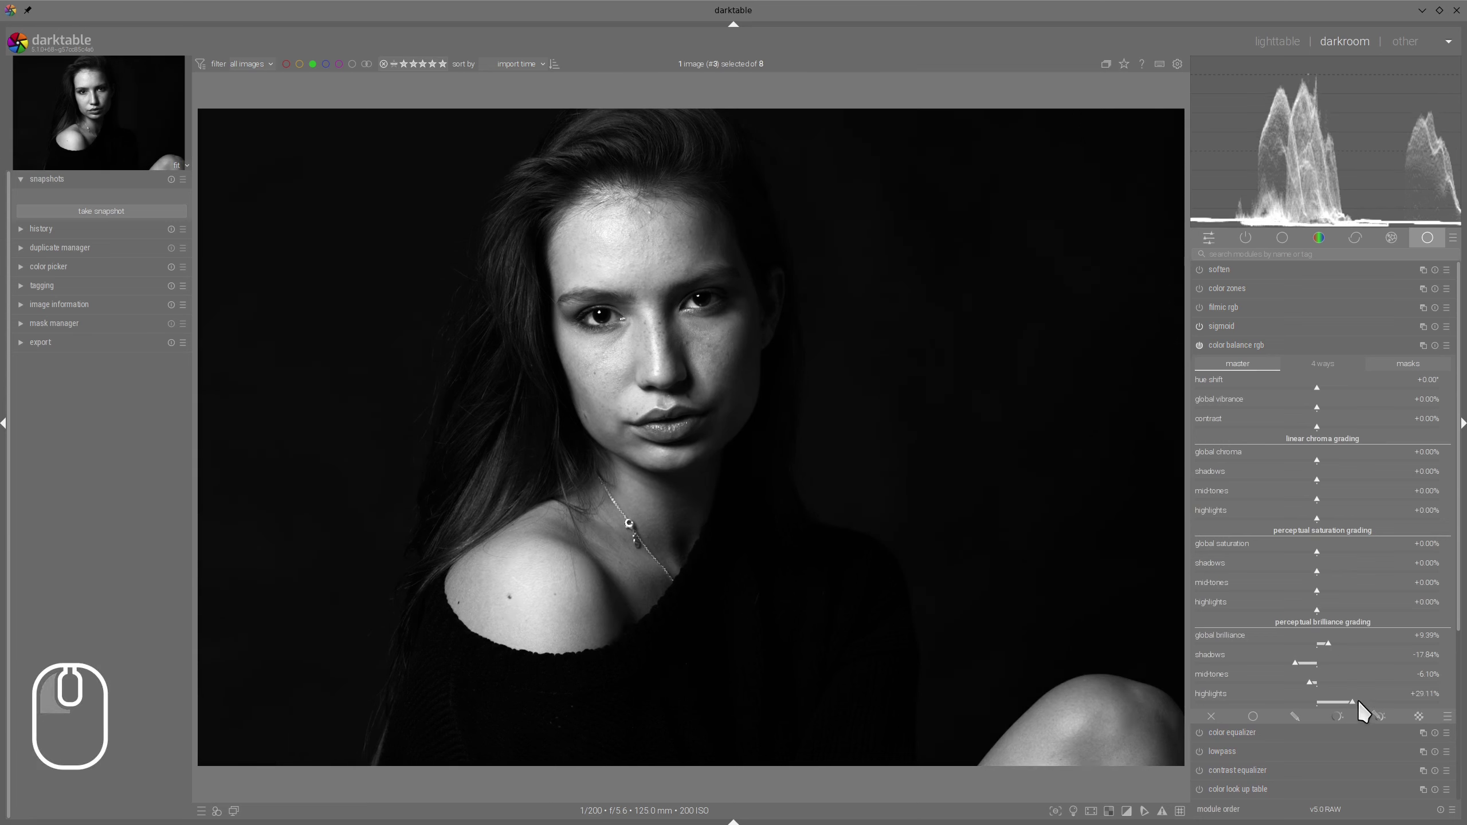
left_click(1289, 661)
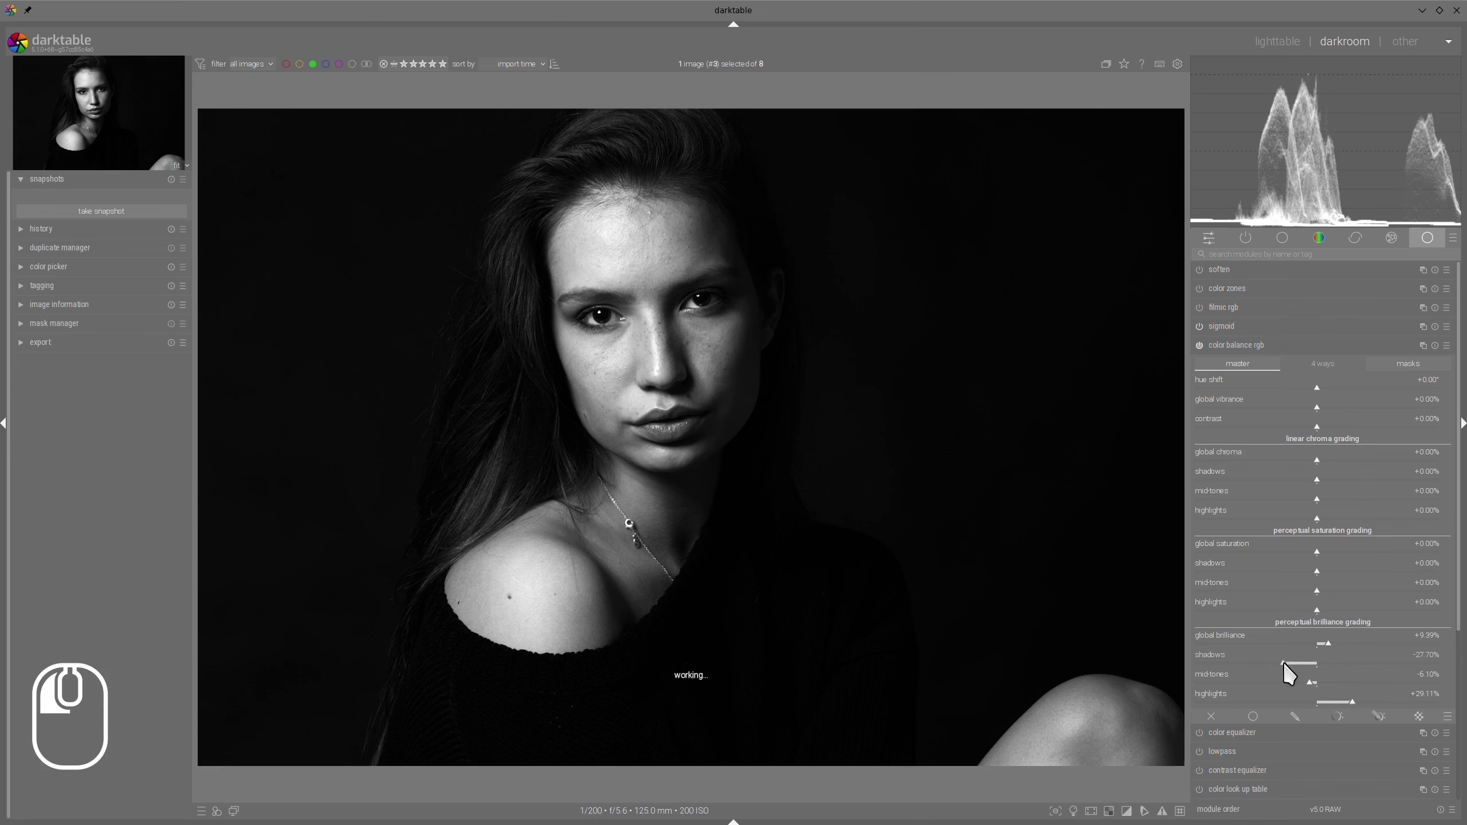
left_click_drag(1296, 660, 1294, 661)
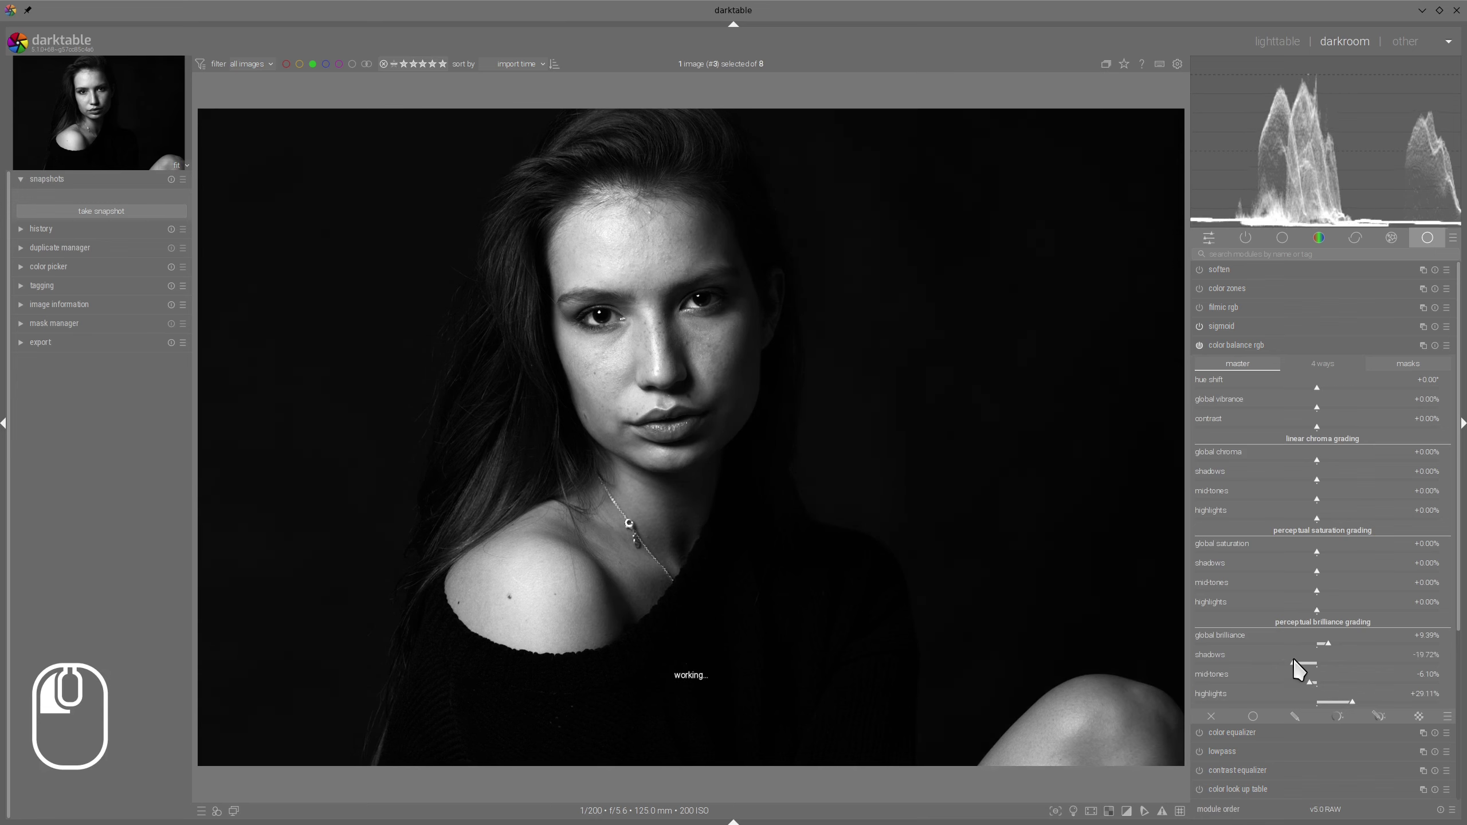
left_click(1275, 342)
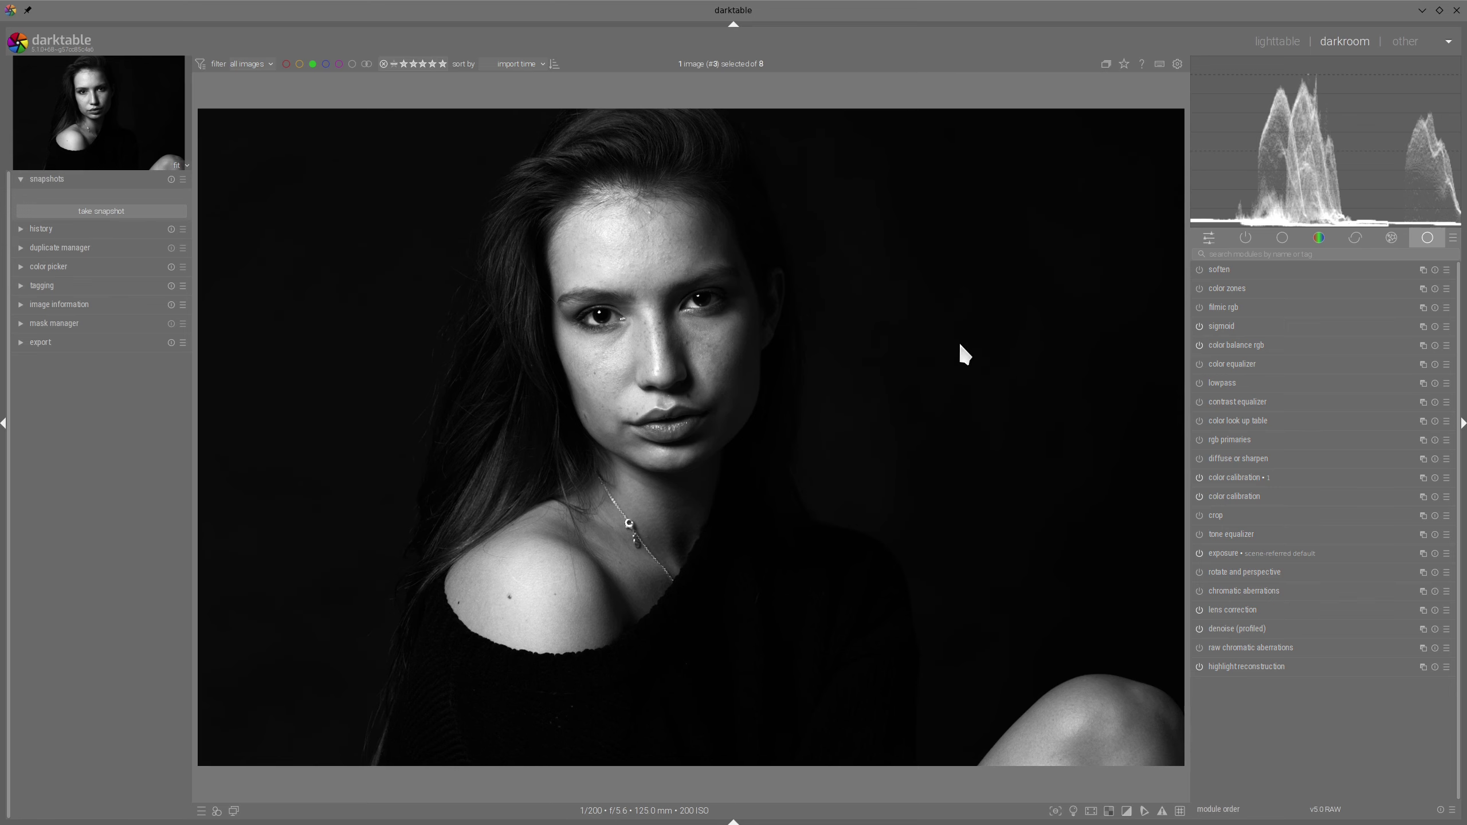
View the black-and-white portrait in color assessment mode to judge its tones against a white frame
left_click(1074, 811)
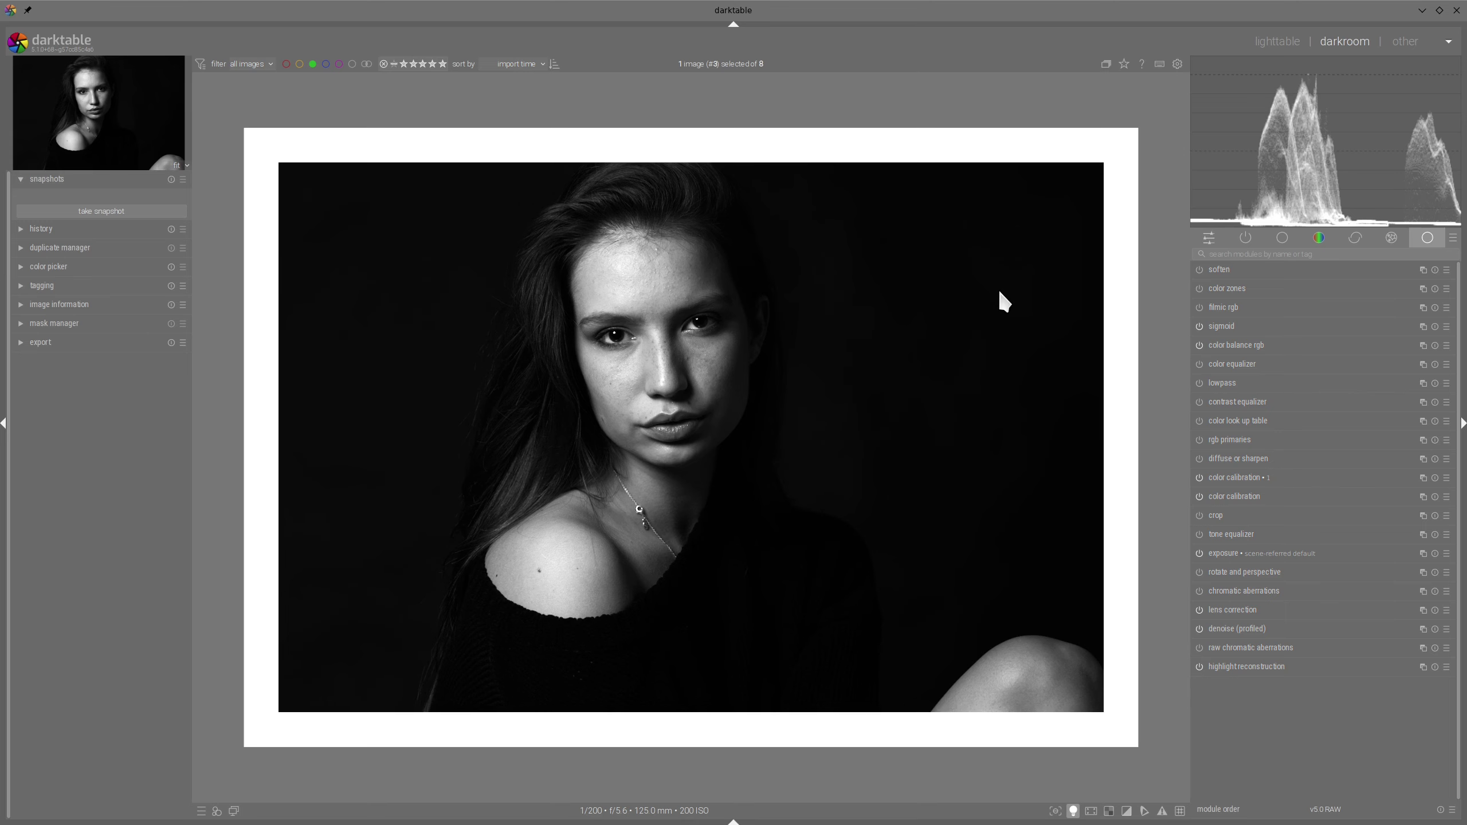
Leave color assessment mode, and enable lens correction and denoise (profiled) on the ungraded color version of the portrait
left_click(1073, 810)
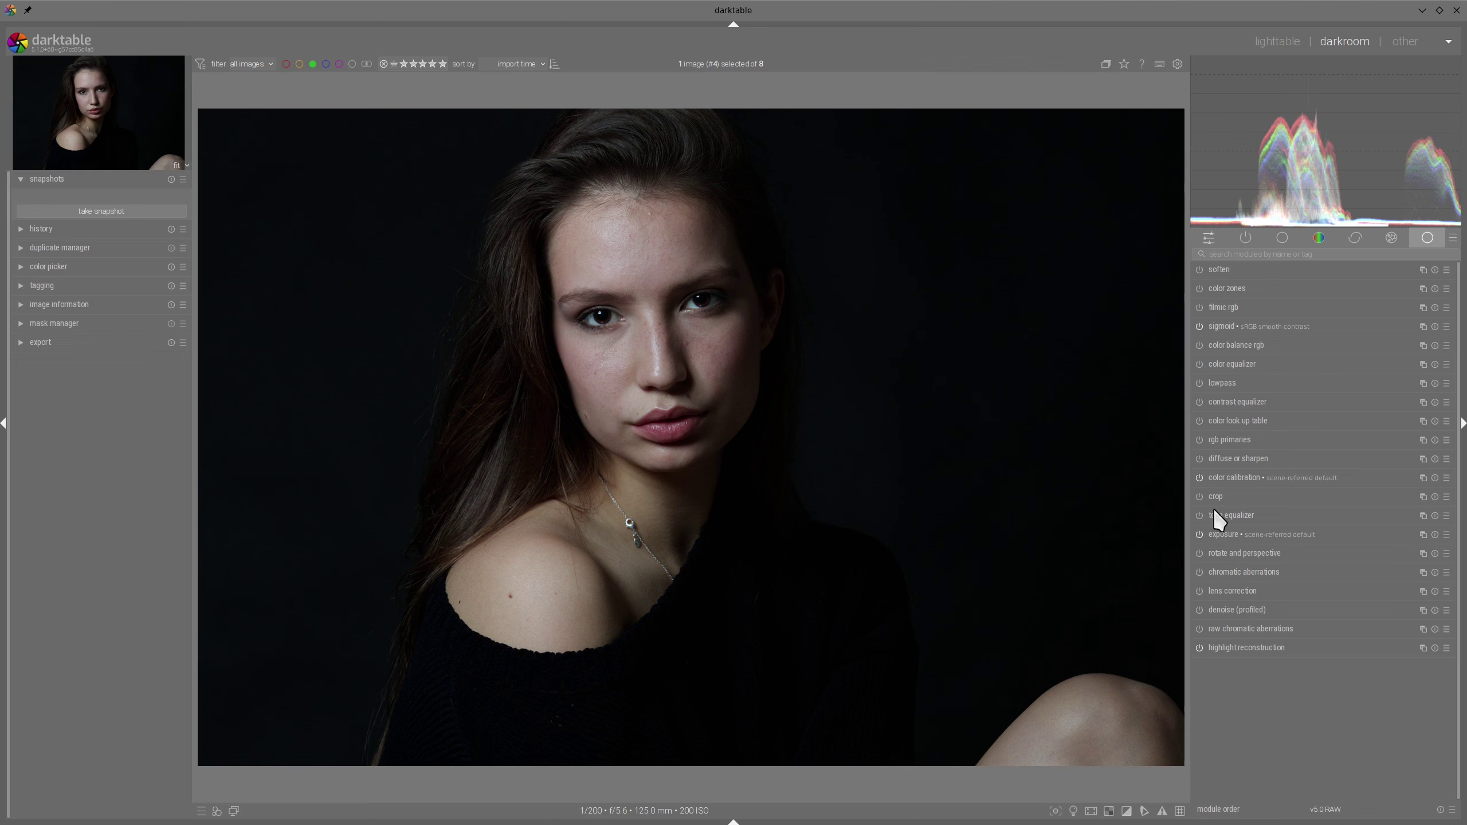
left_click(1199, 590)
left_click(1201, 611)
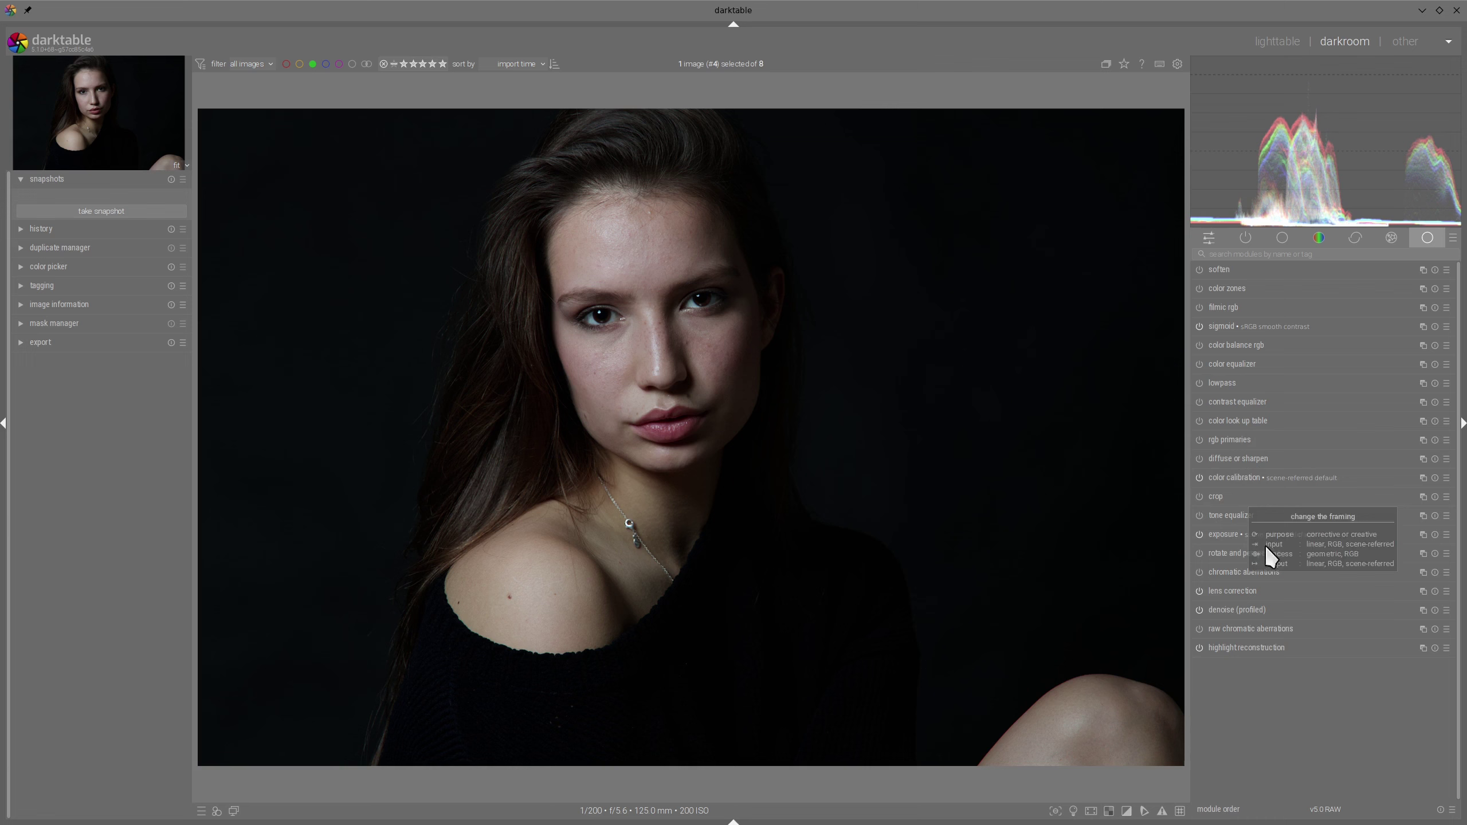
Set the white balance in color calibration by sampling the illuminant from the dark background beside the model
mouse_move(1293, 520)
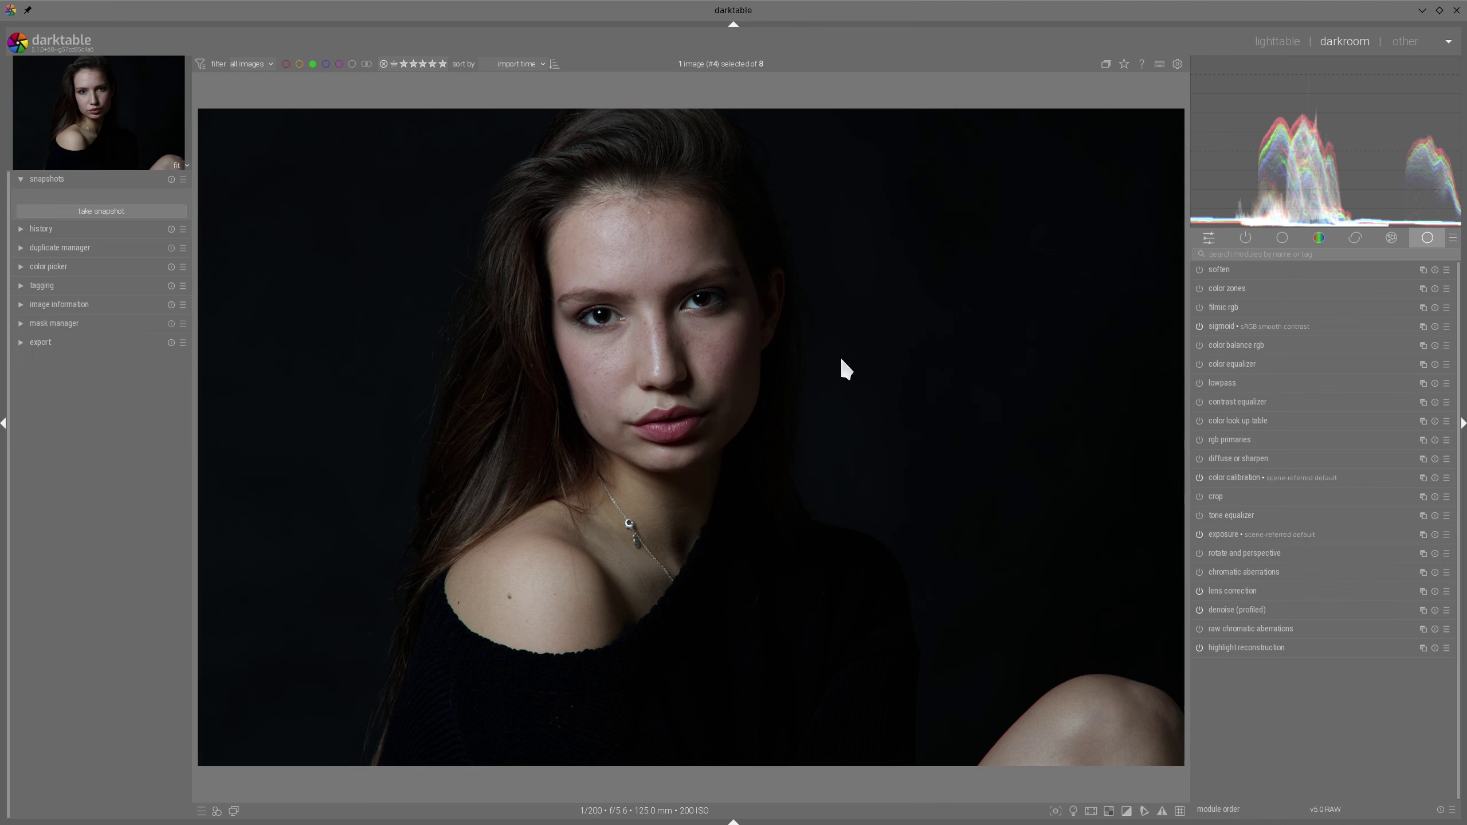
mouse_move(1295, 481)
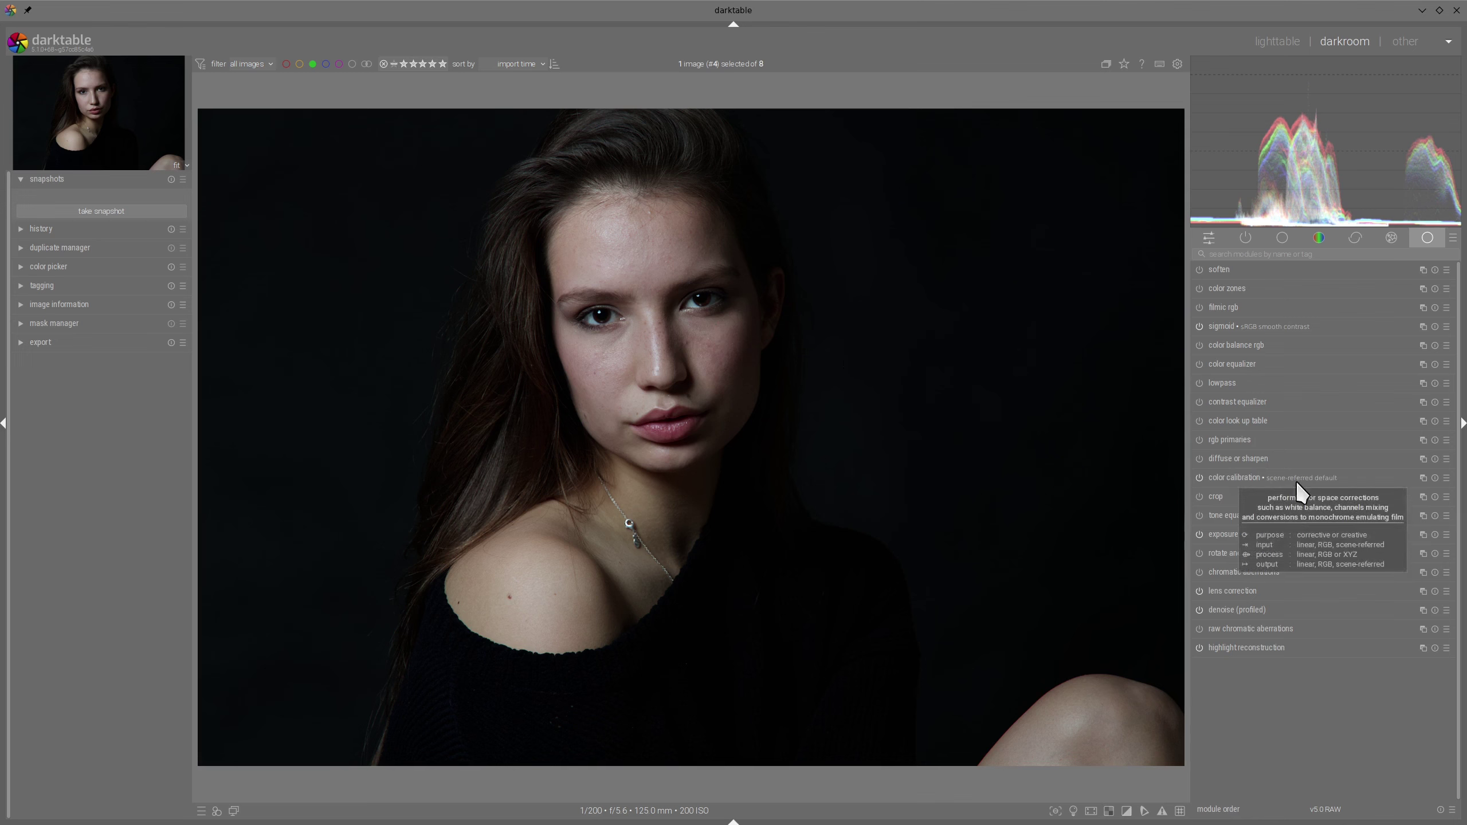
left_click(1231, 478)
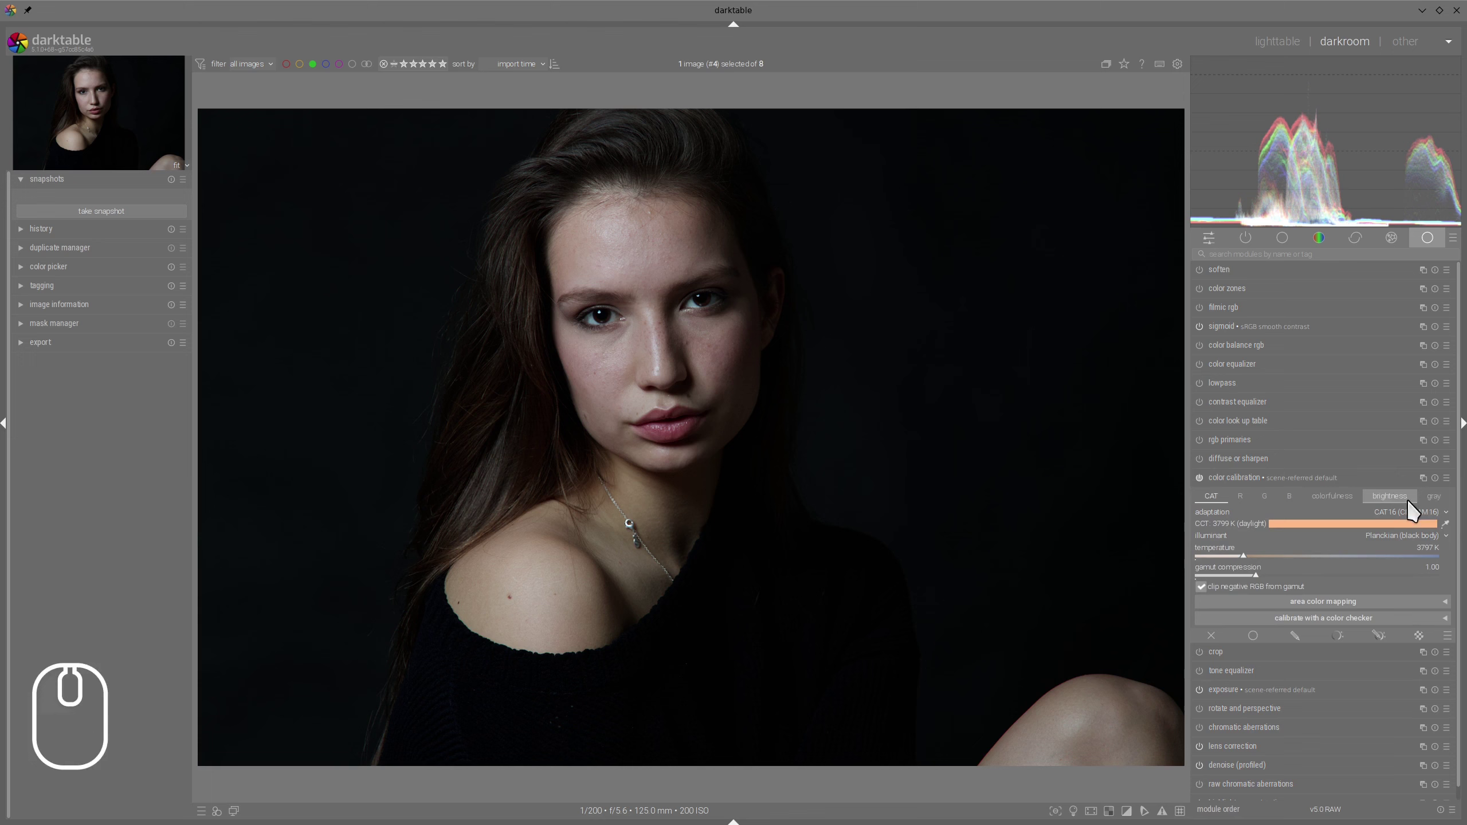
left_click(1446, 524)
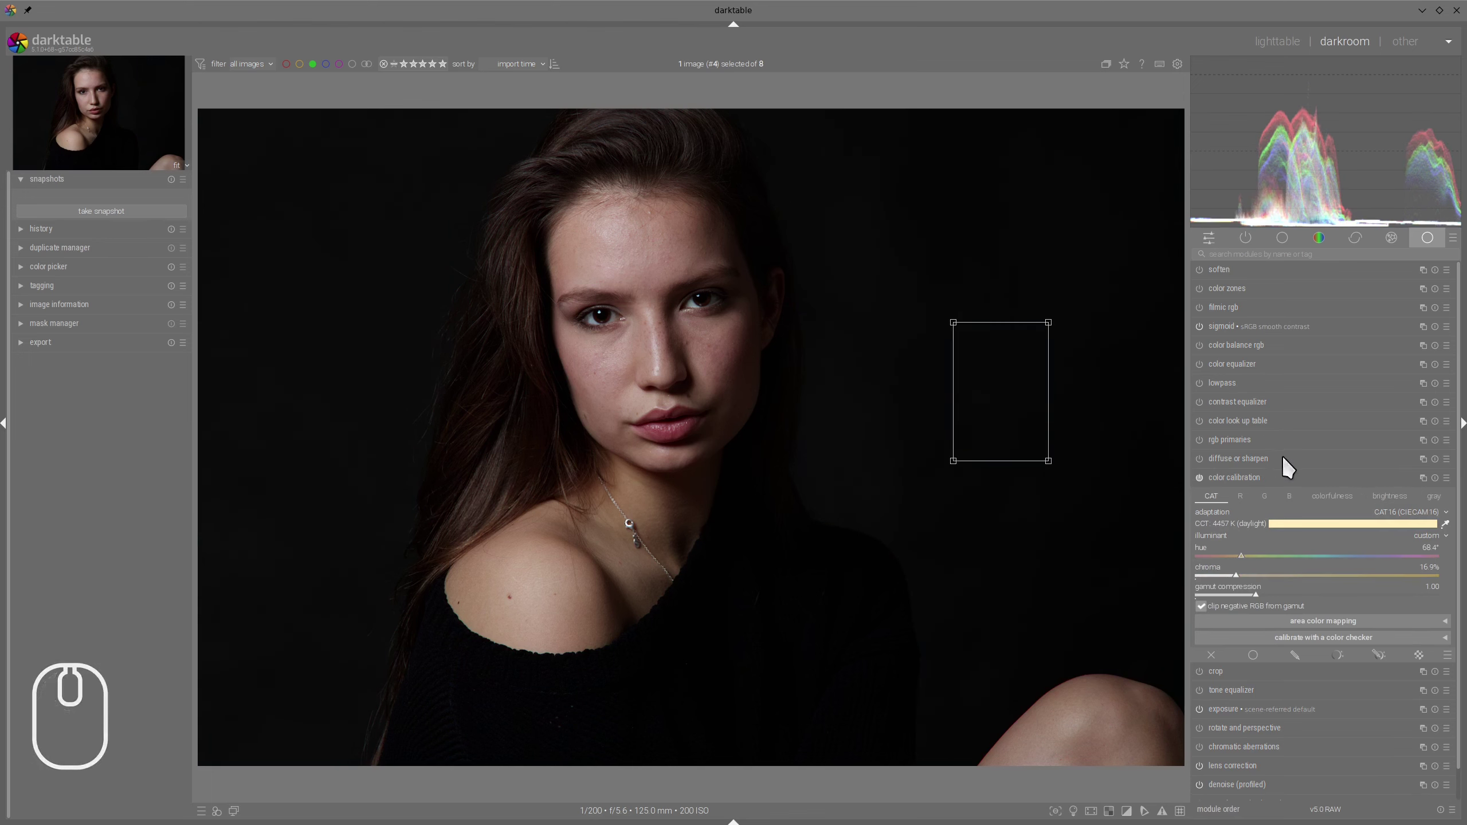
left_click(1261, 477)
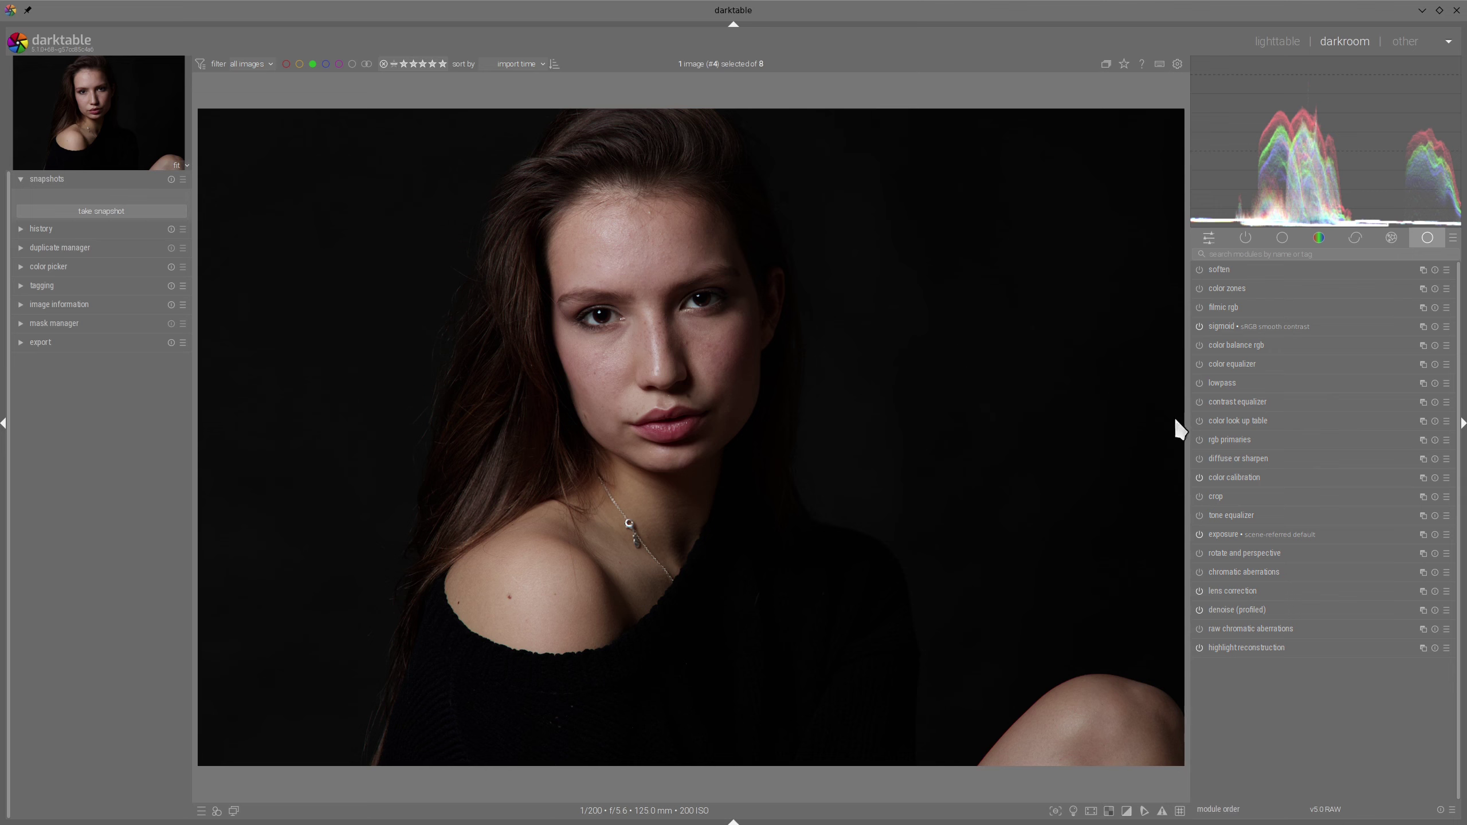
In color balance rgb, set brilliance to +14.08% midtones and +23.94% highlights, and raise the mask middle-gray fulcrum to about 28.8%
left_click(1199, 346)
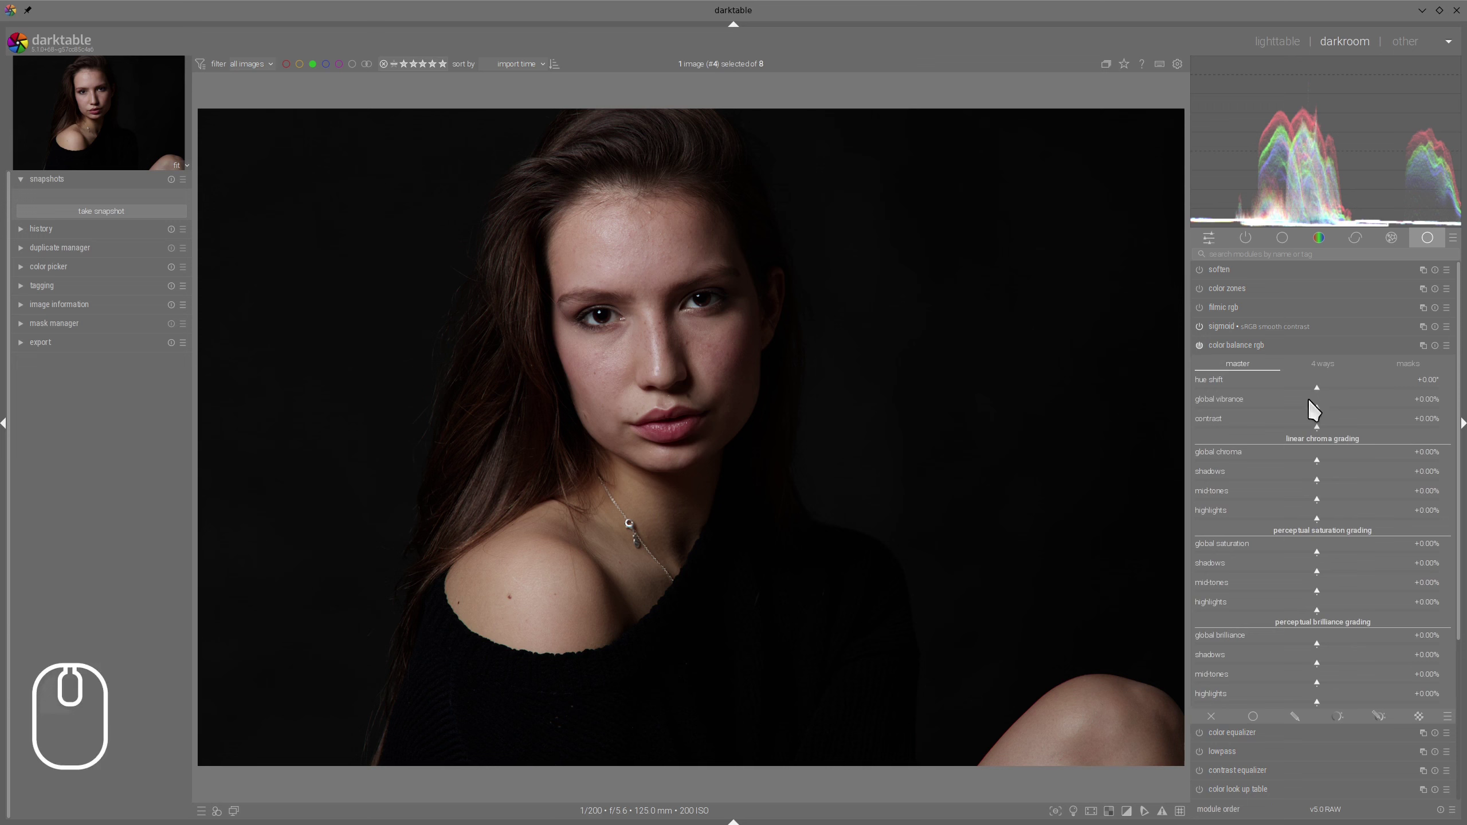
mouse_move(1341, 697)
left_mouse_down()
mouse_move(1330, 685)
mouse_move(1345, 701)
left_mouse_up()
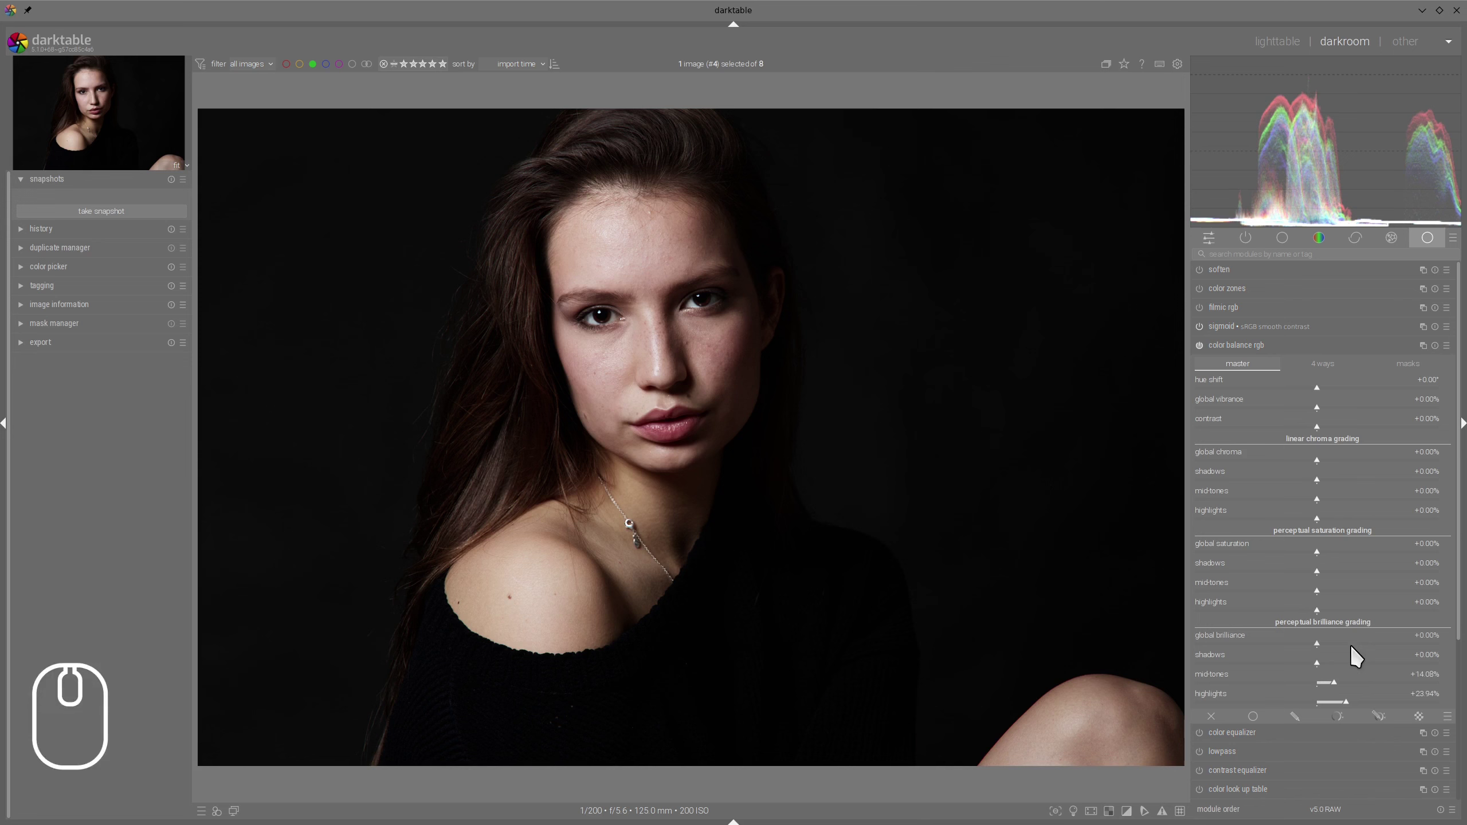
left_click(1407, 363)
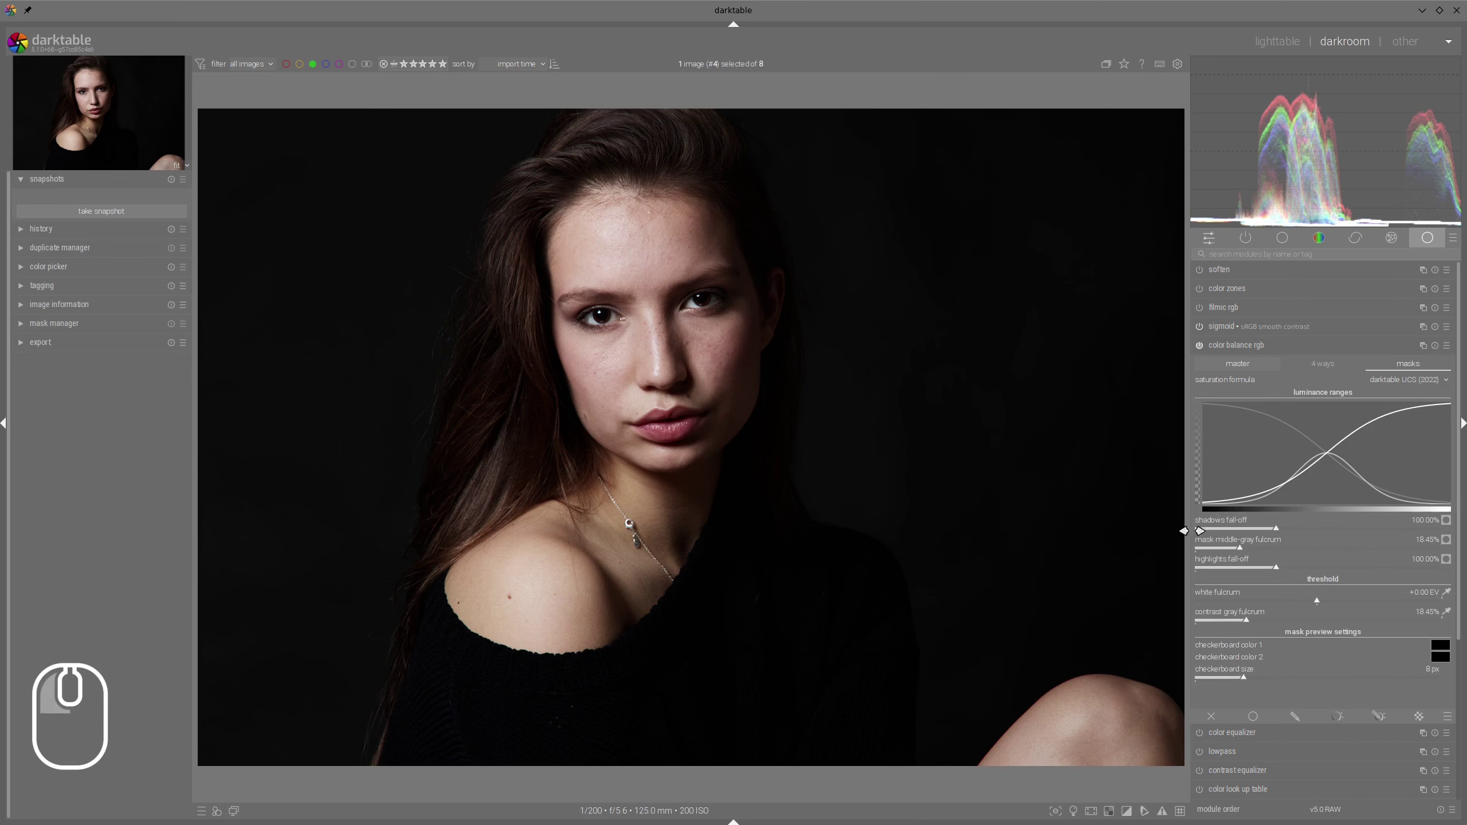
left_click_drag(1245, 550, 1266, 550)
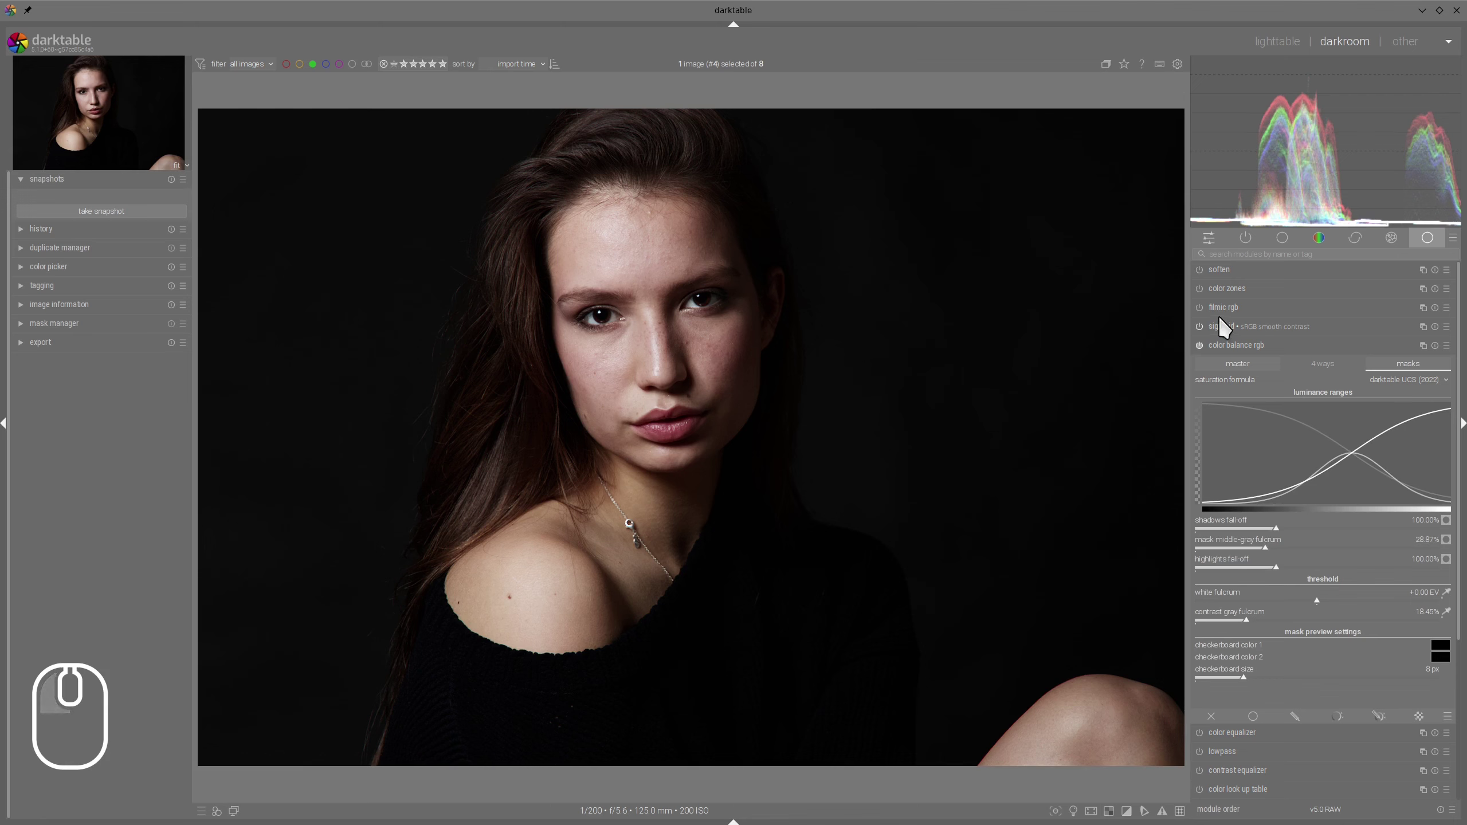
left_click(1238, 345)
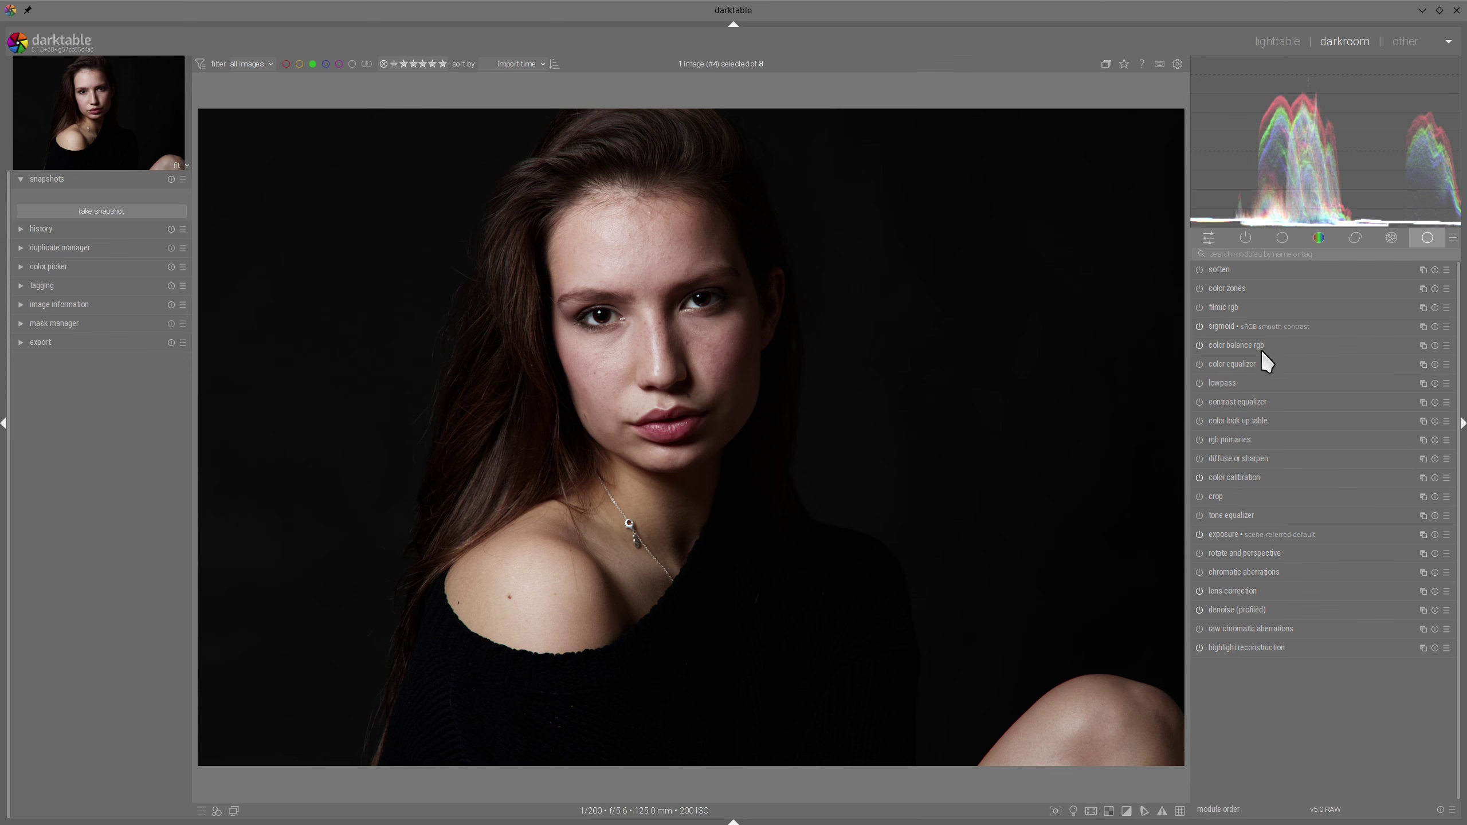
Raise the display luminance target white in sigmoid to brighten the portrait's highlights
left_click(1248, 326)
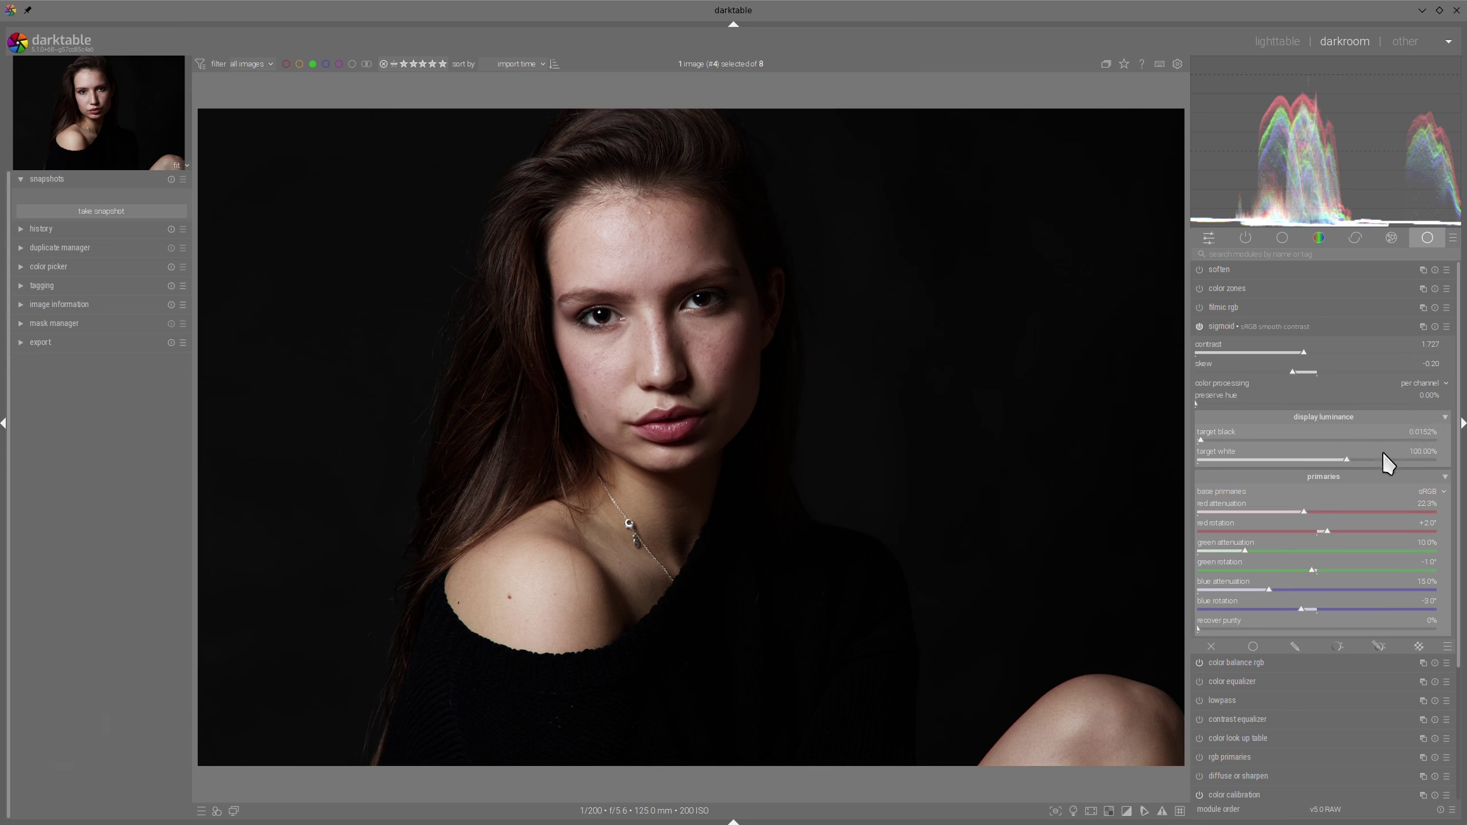
left_click_drag(1345, 470, 1368, 469)
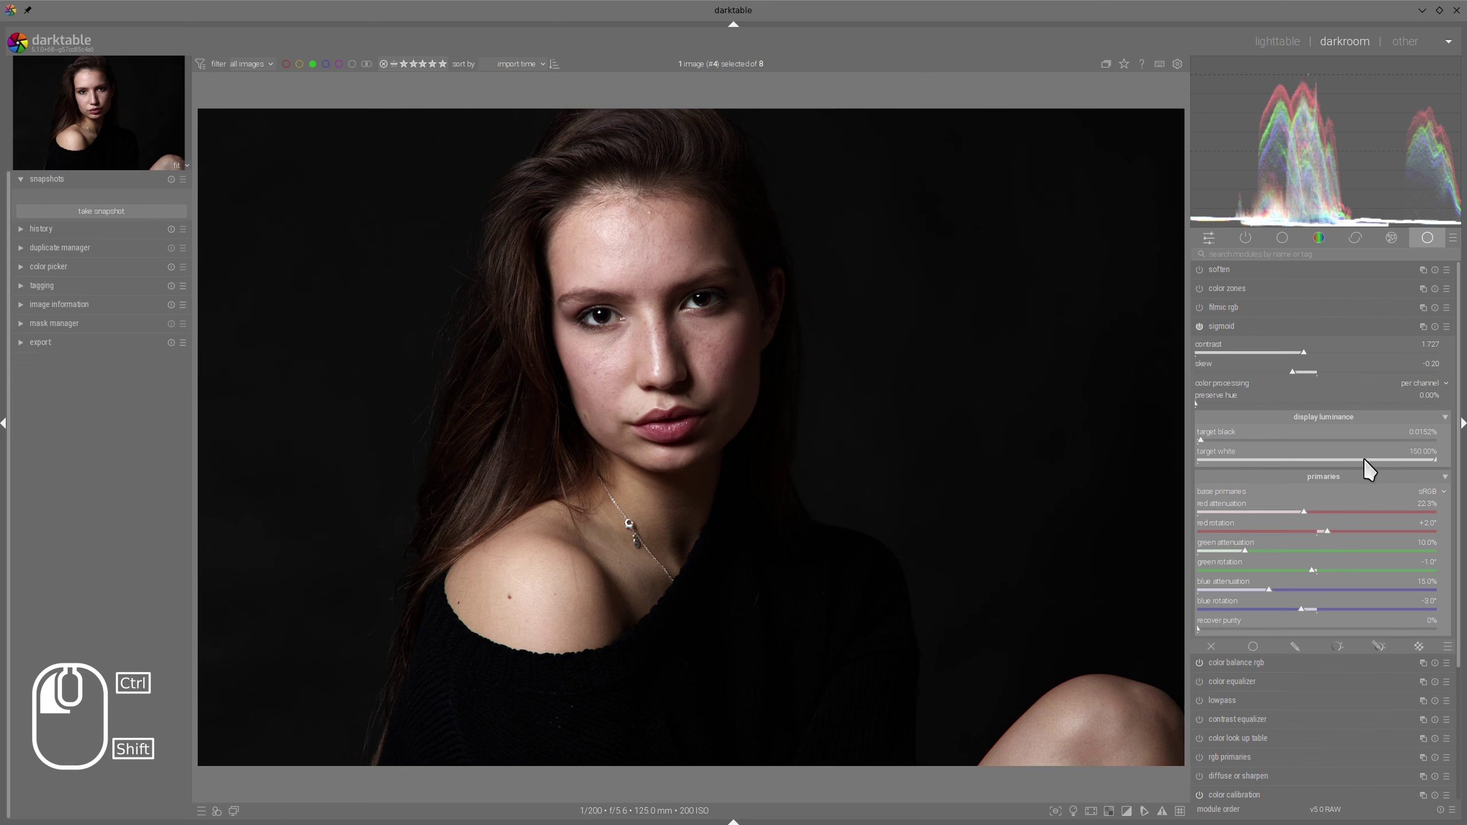
left_click(1247, 325)
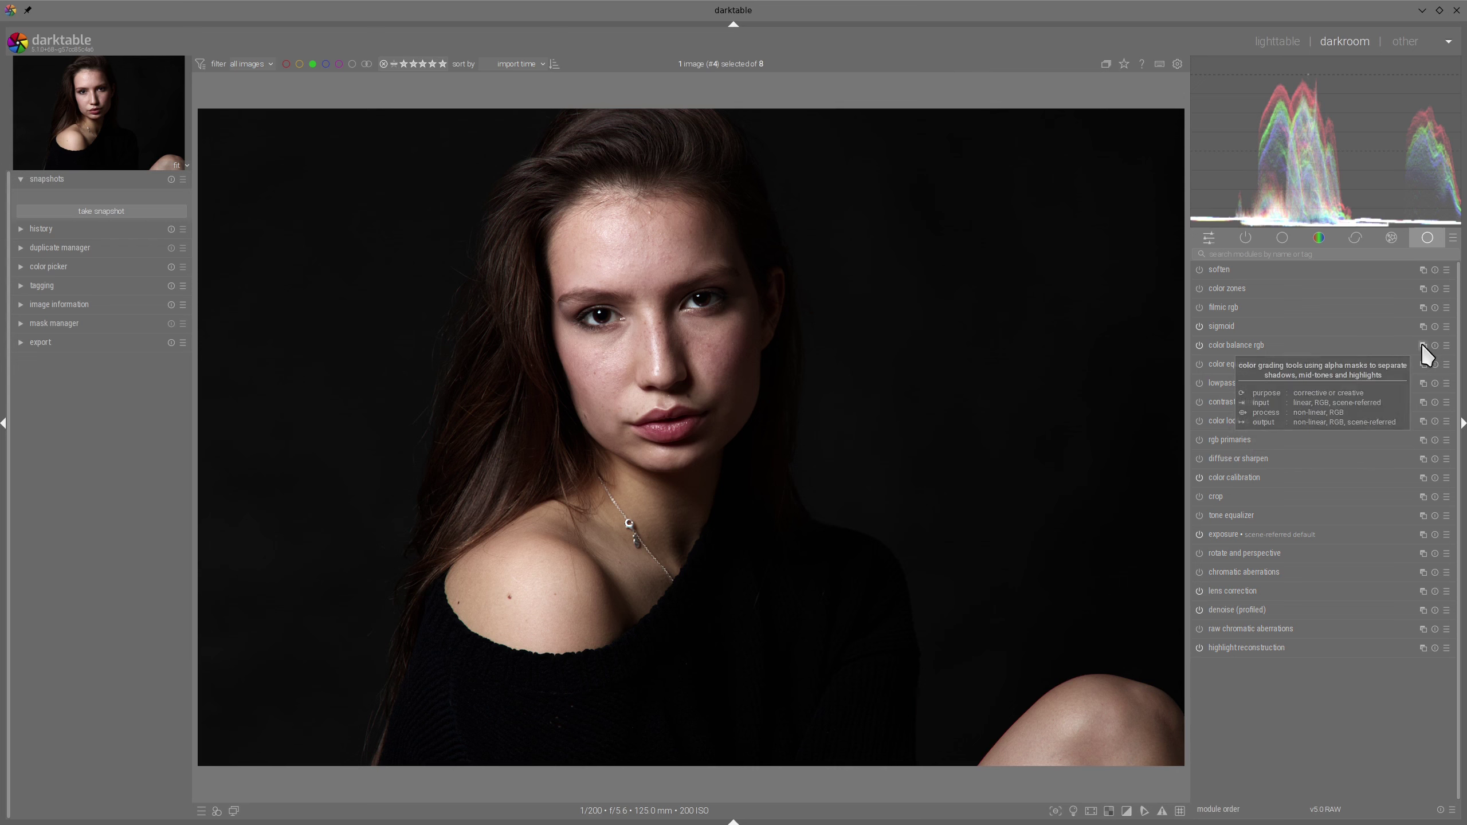
In a second color balance rgb instance, set shadows lift to hue 39.72° and chroma 7.16%, and highlights gain to hue 71.80° and chroma 5.02%
left_click(1358, 344)
left_click(1327, 365)
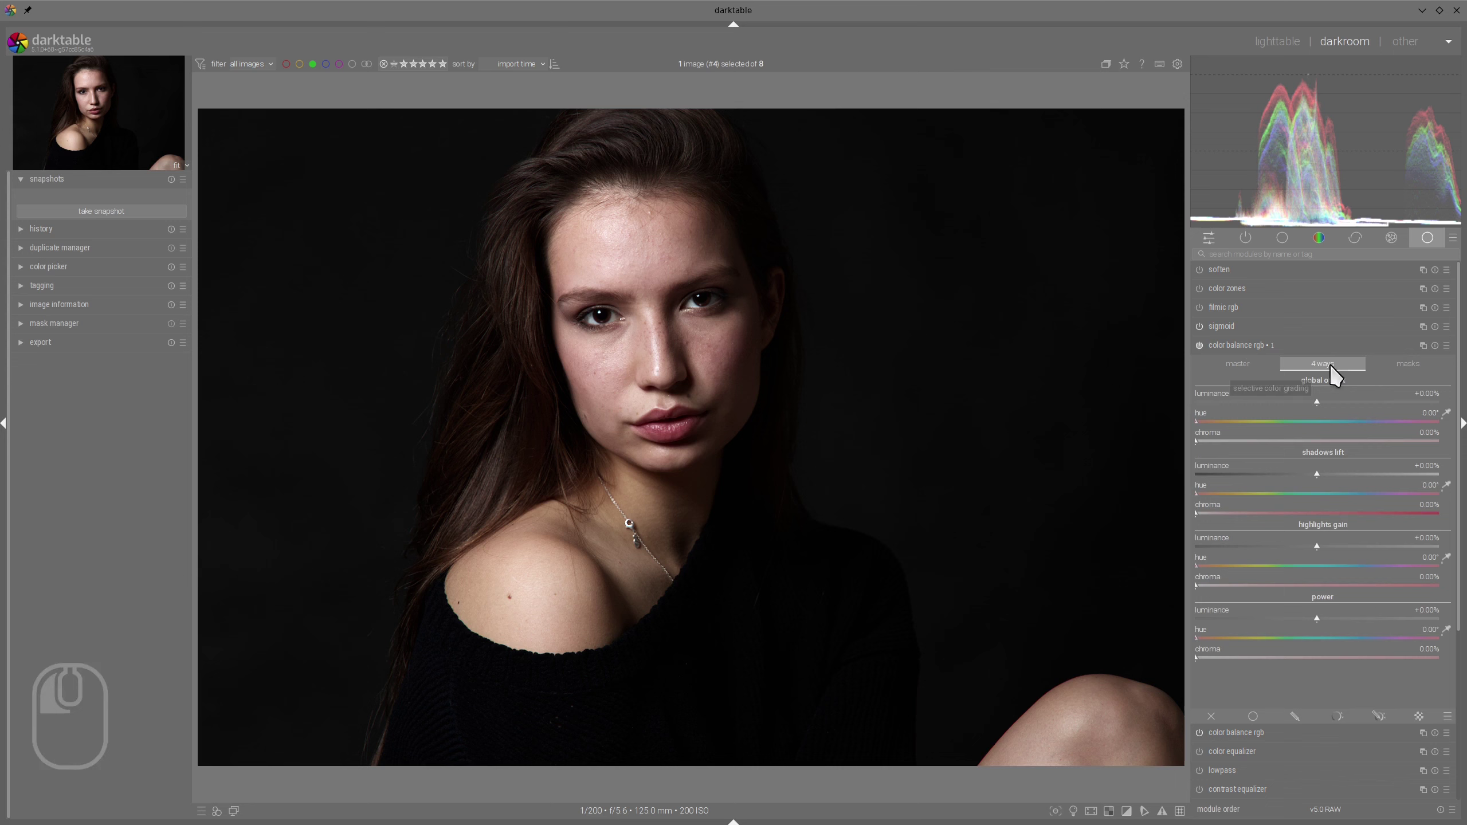
mouse_move(1218, 493)
left_mouse_down()
mouse_move(1229, 512)
mouse_move(1220, 495)
left_mouse_up()
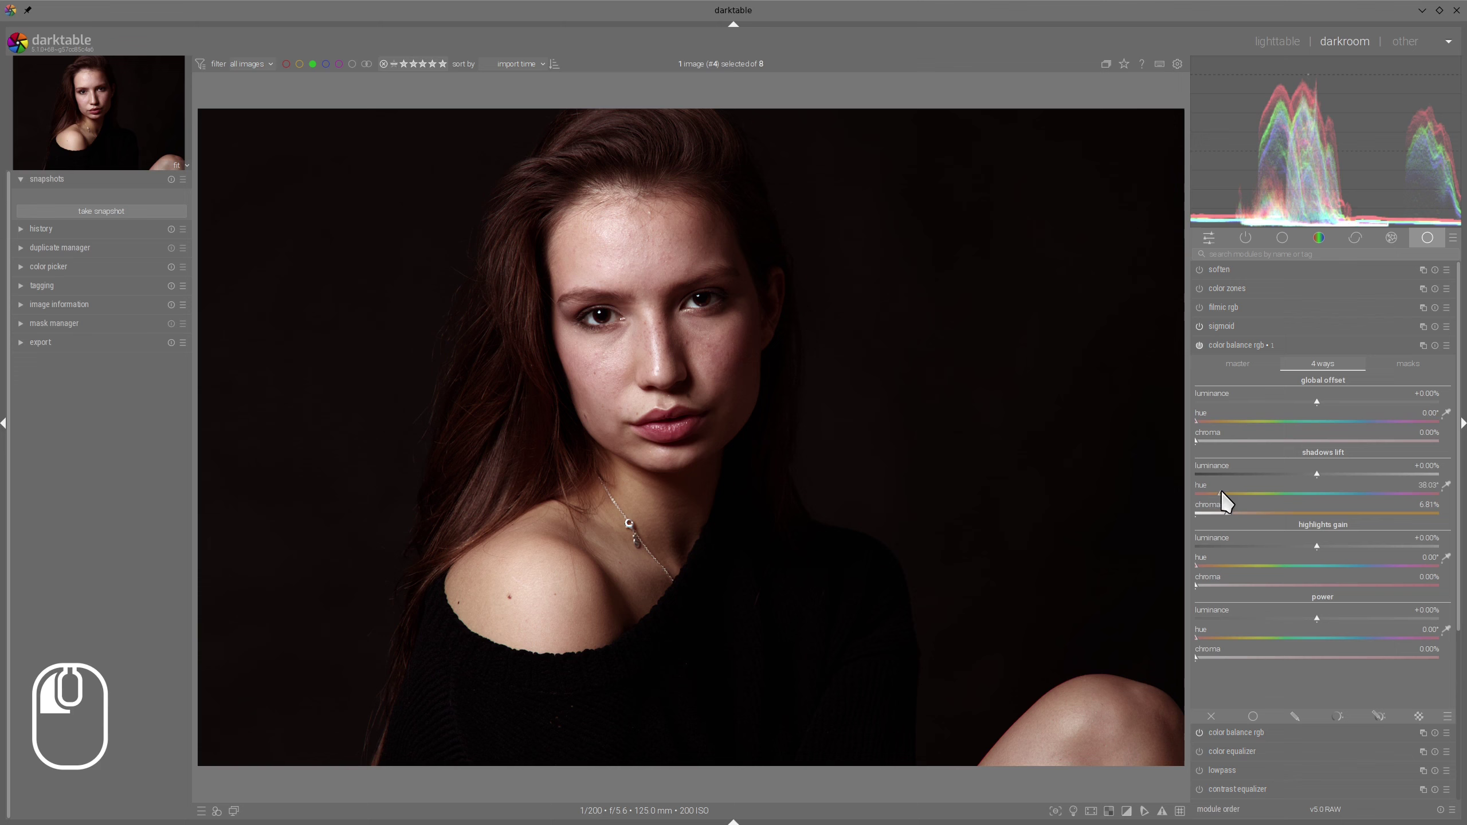
left_click_drag(1223, 492, 1230, 513)
left_click_drag(1227, 566, 1257, 583)
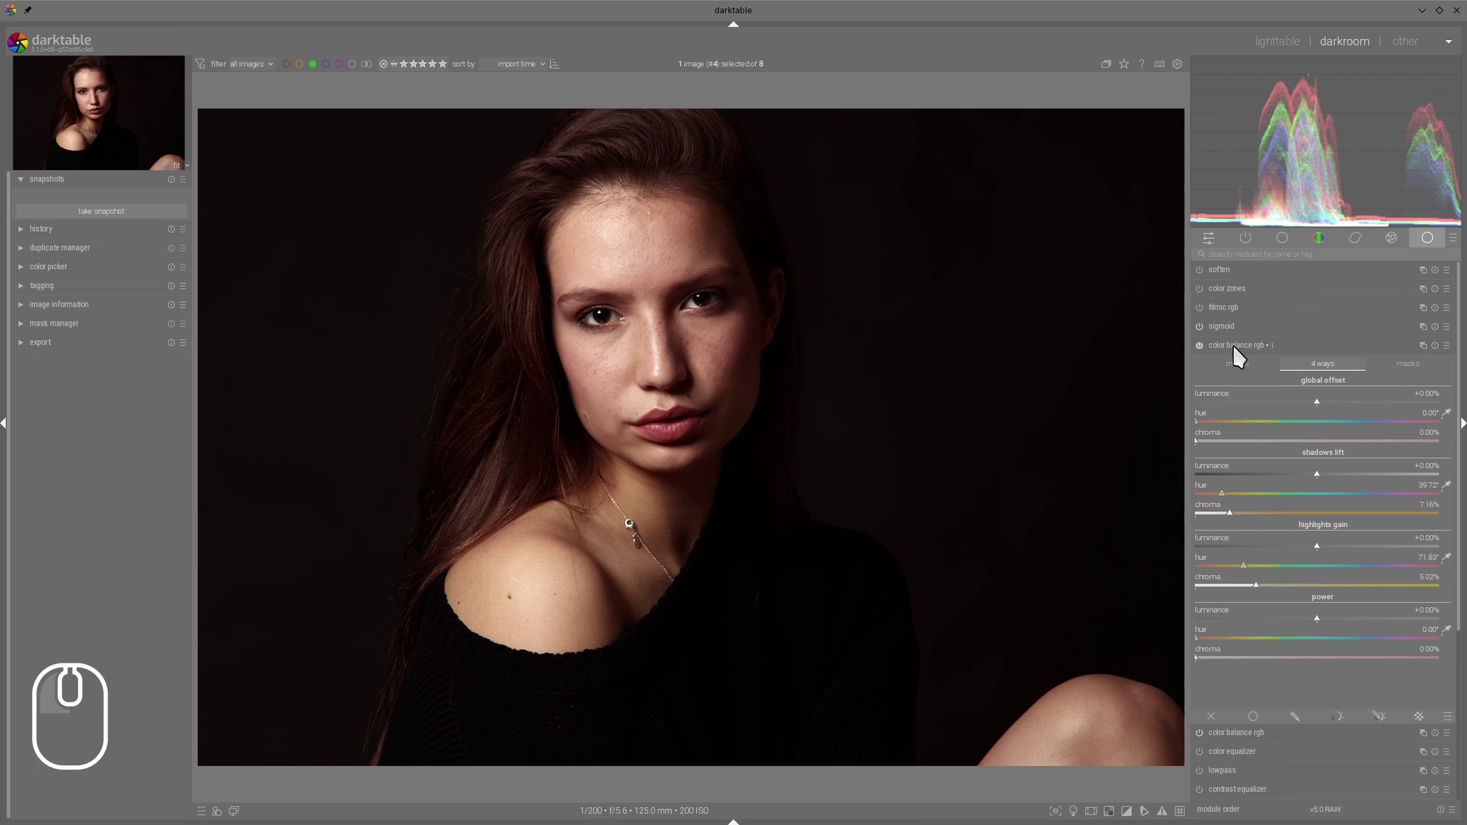
left_click(1231, 343)
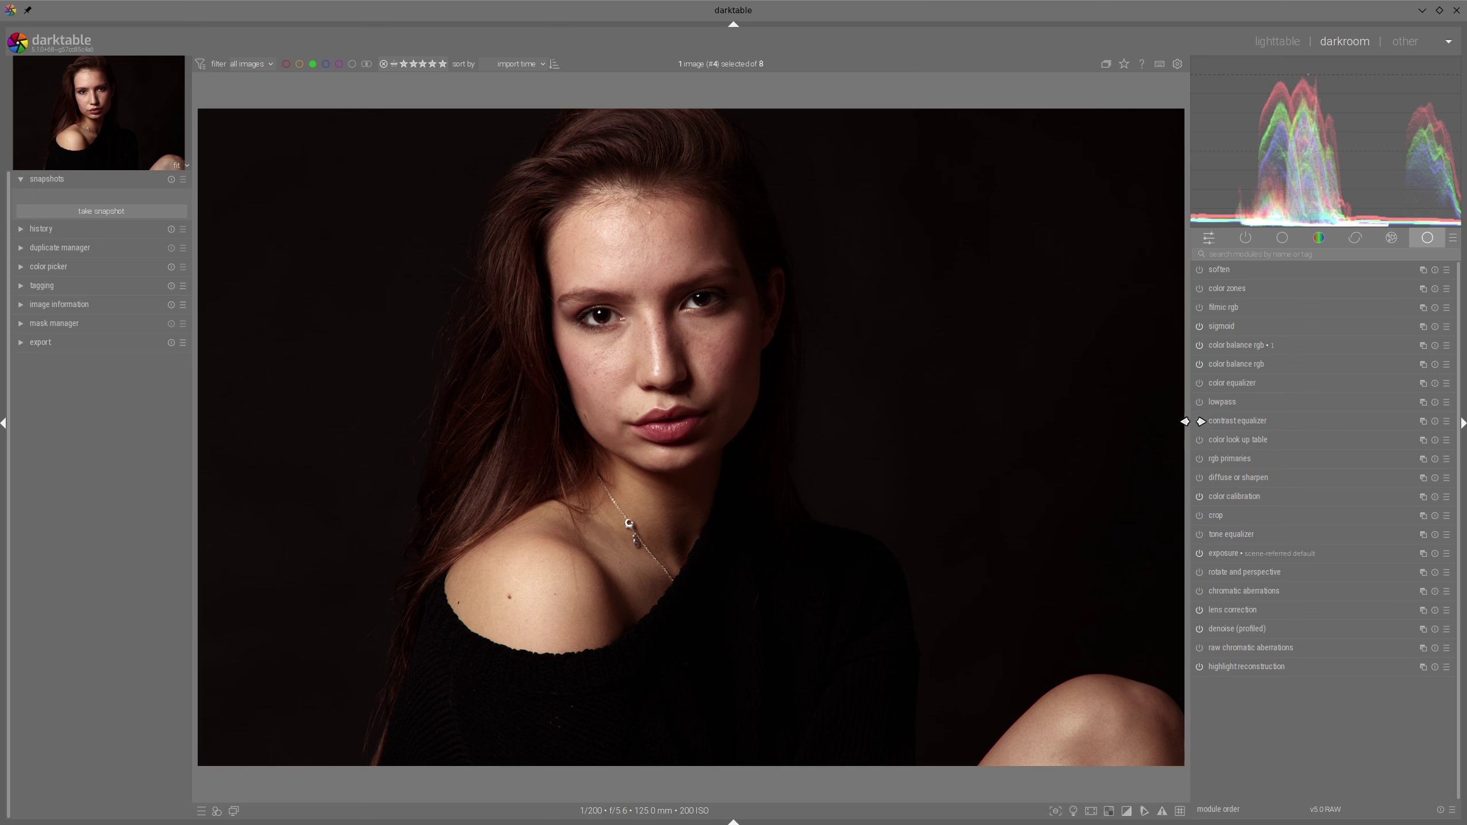
Lower the luma contrast curve in contrast equalizer to soften the portrait, and set its blend mode to darken
left_click(1300, 422)
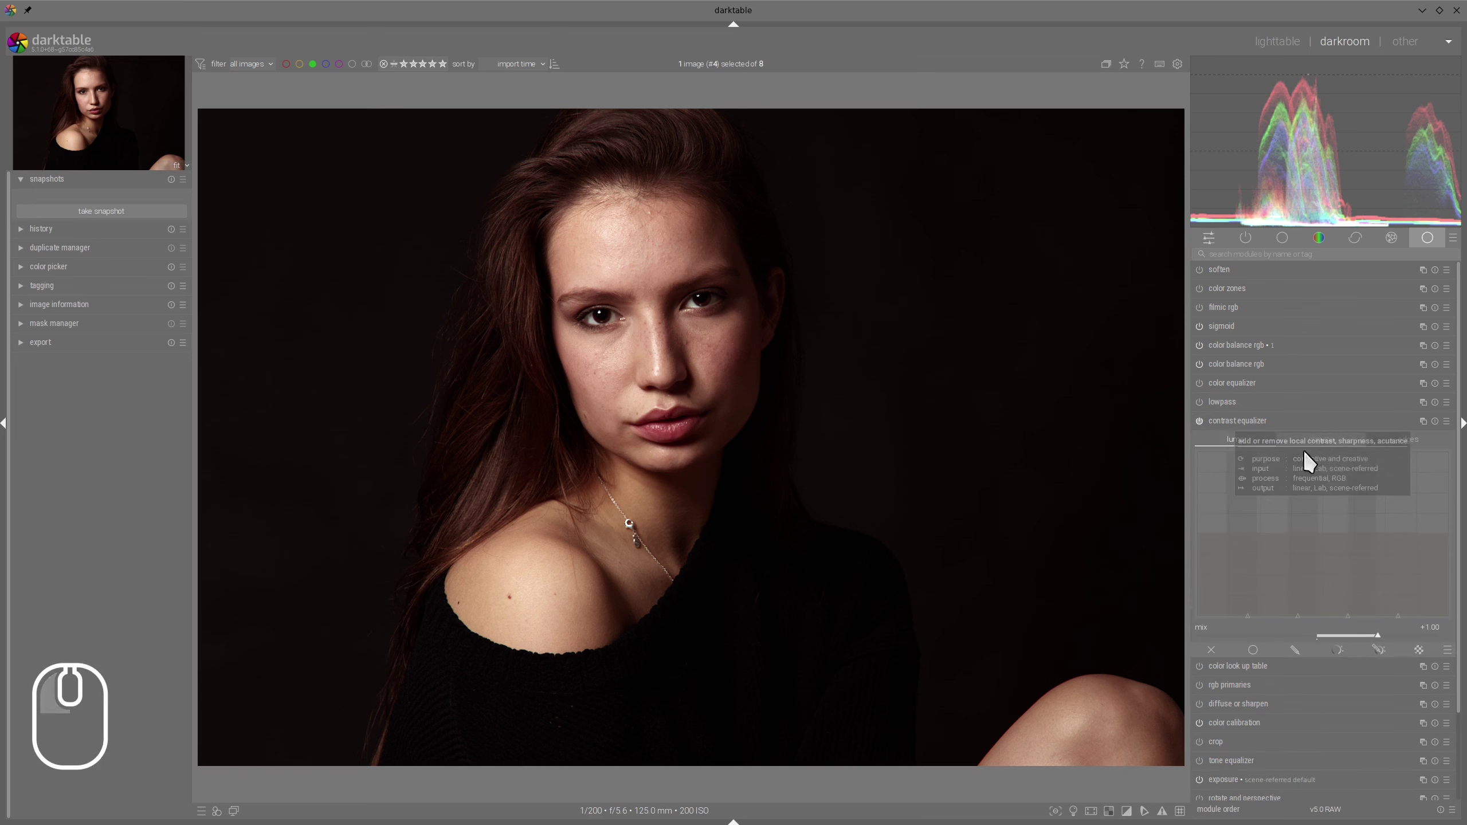
scroll(1321, 470, "down", 1, "ctrl+shift")
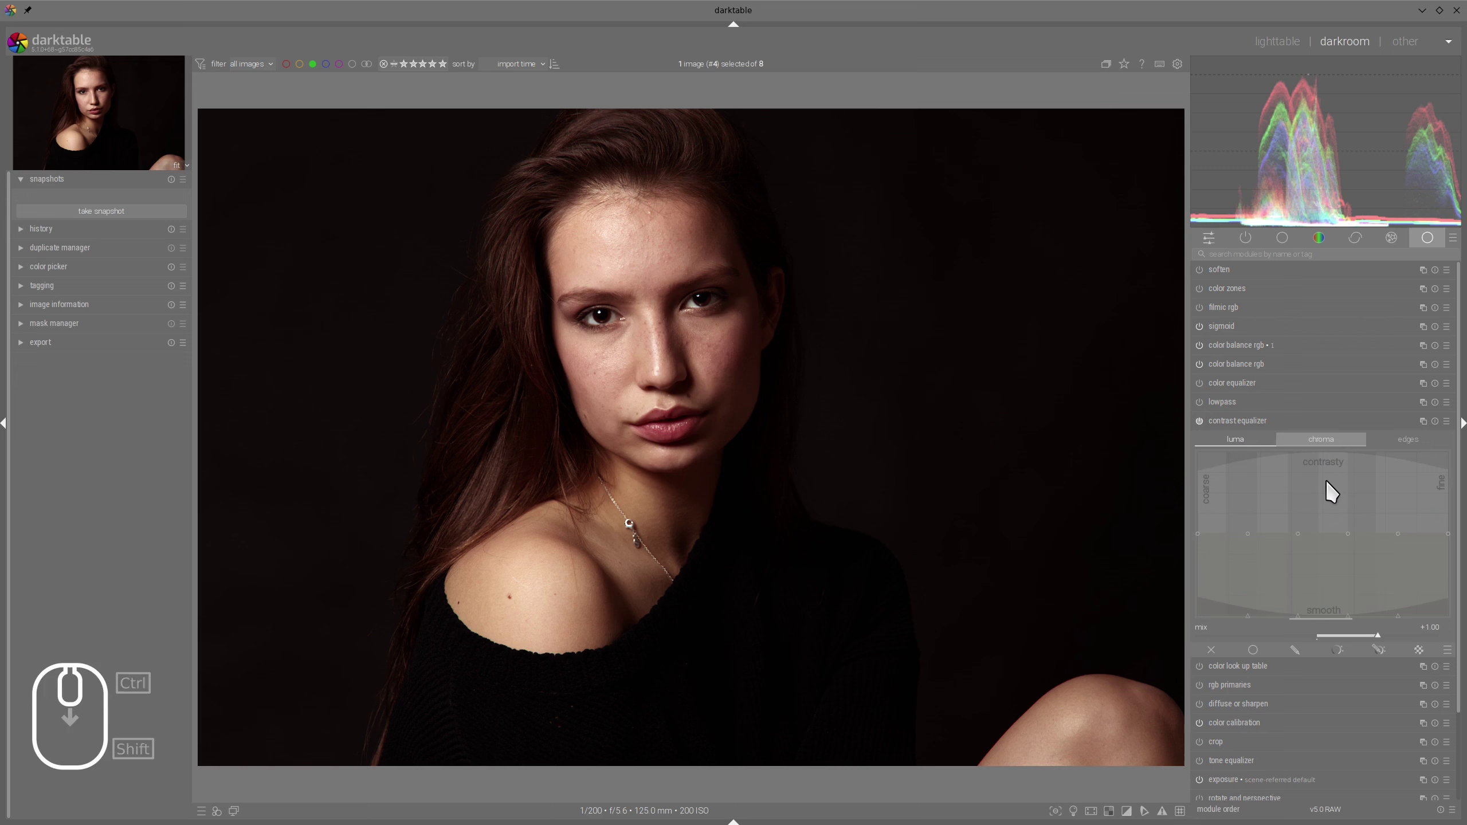
mouse_move(1325, 479)
left_mouse_down()
mouse_move(1325, 495)
mouse_move(1297, 487)
mouse_move(1323, 488)
left_mouse_up()
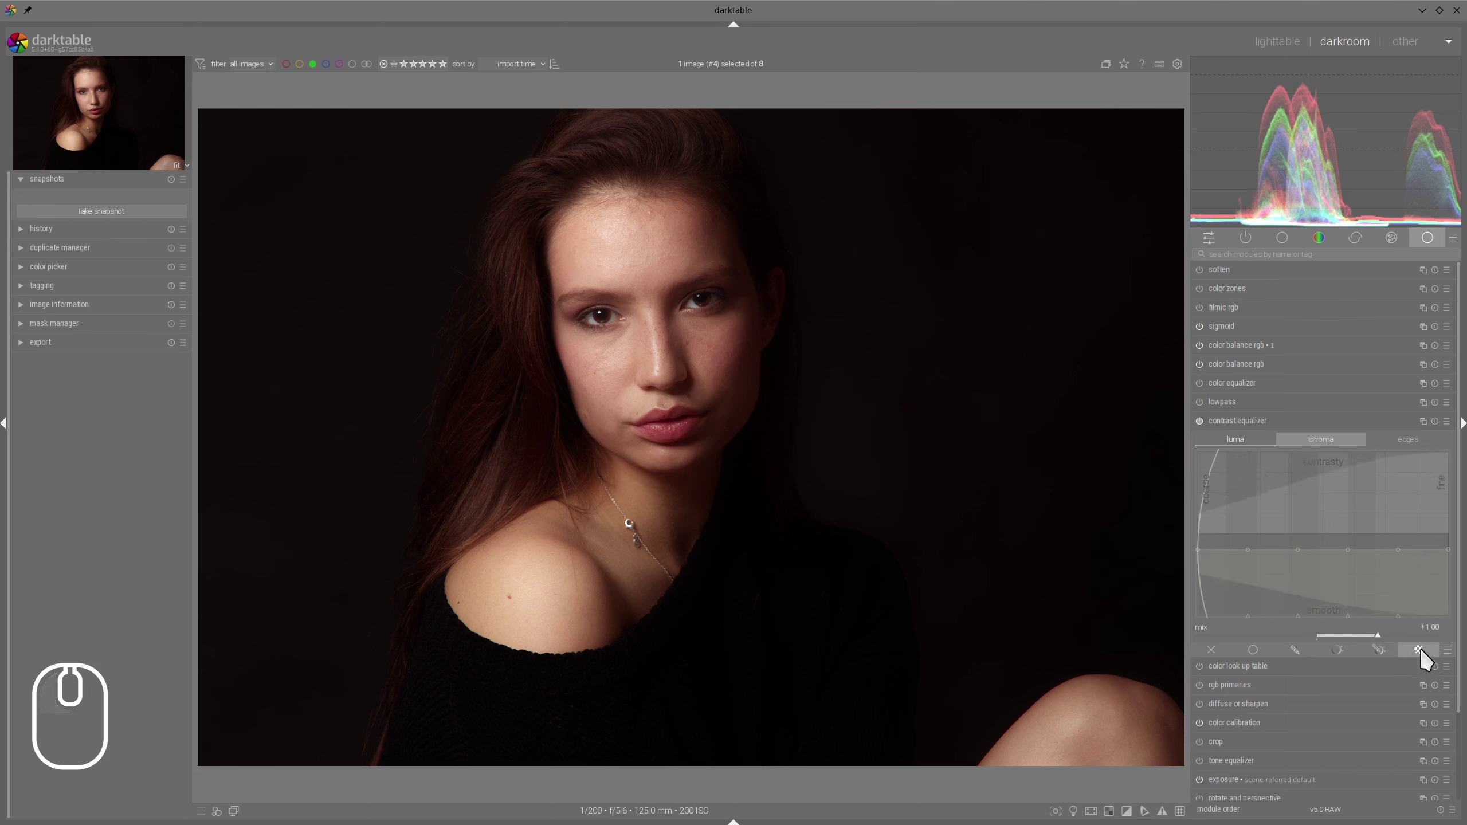
left_click(1381, 651)
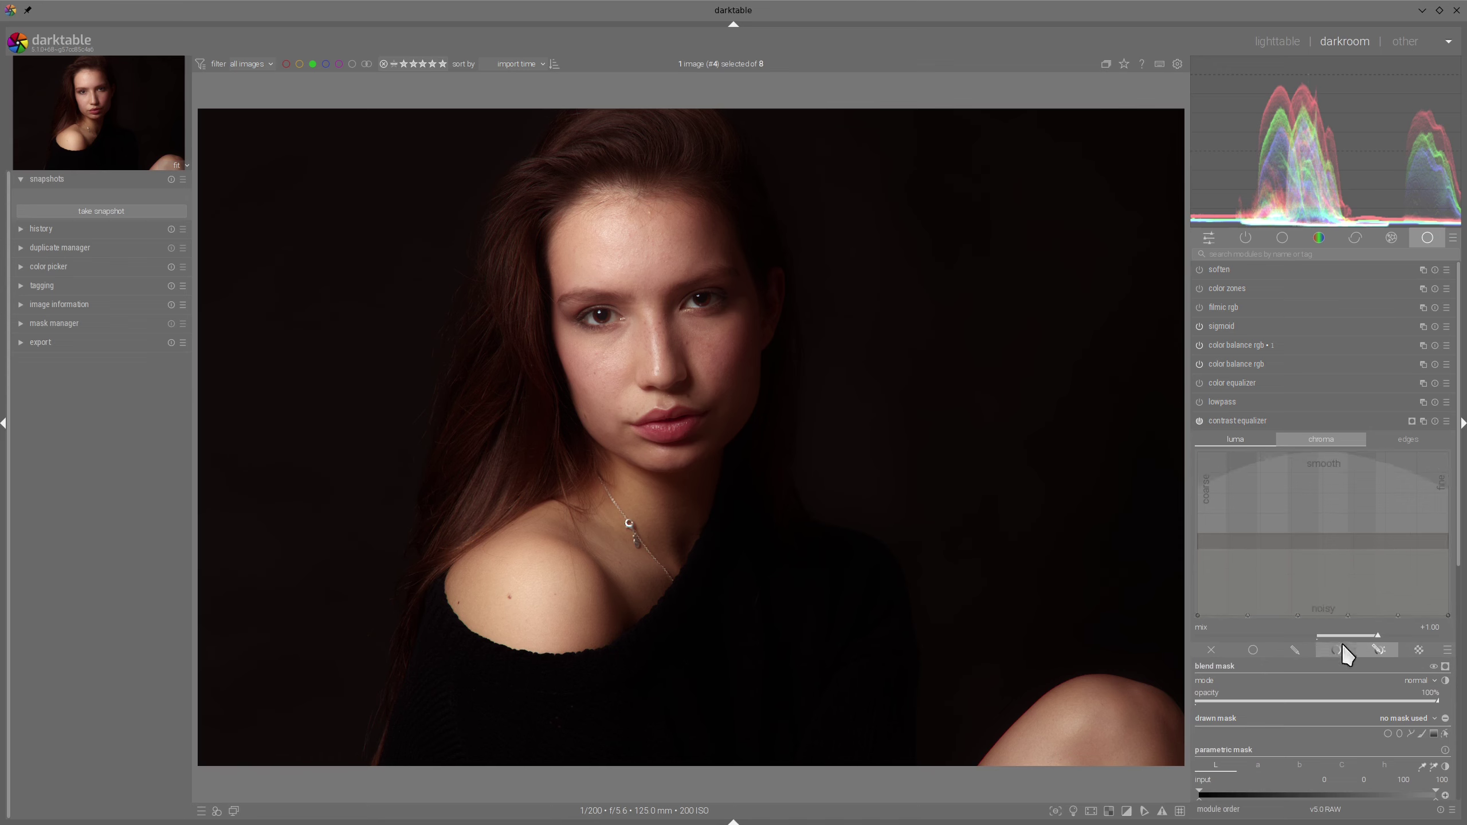
left_click(1416, 682)
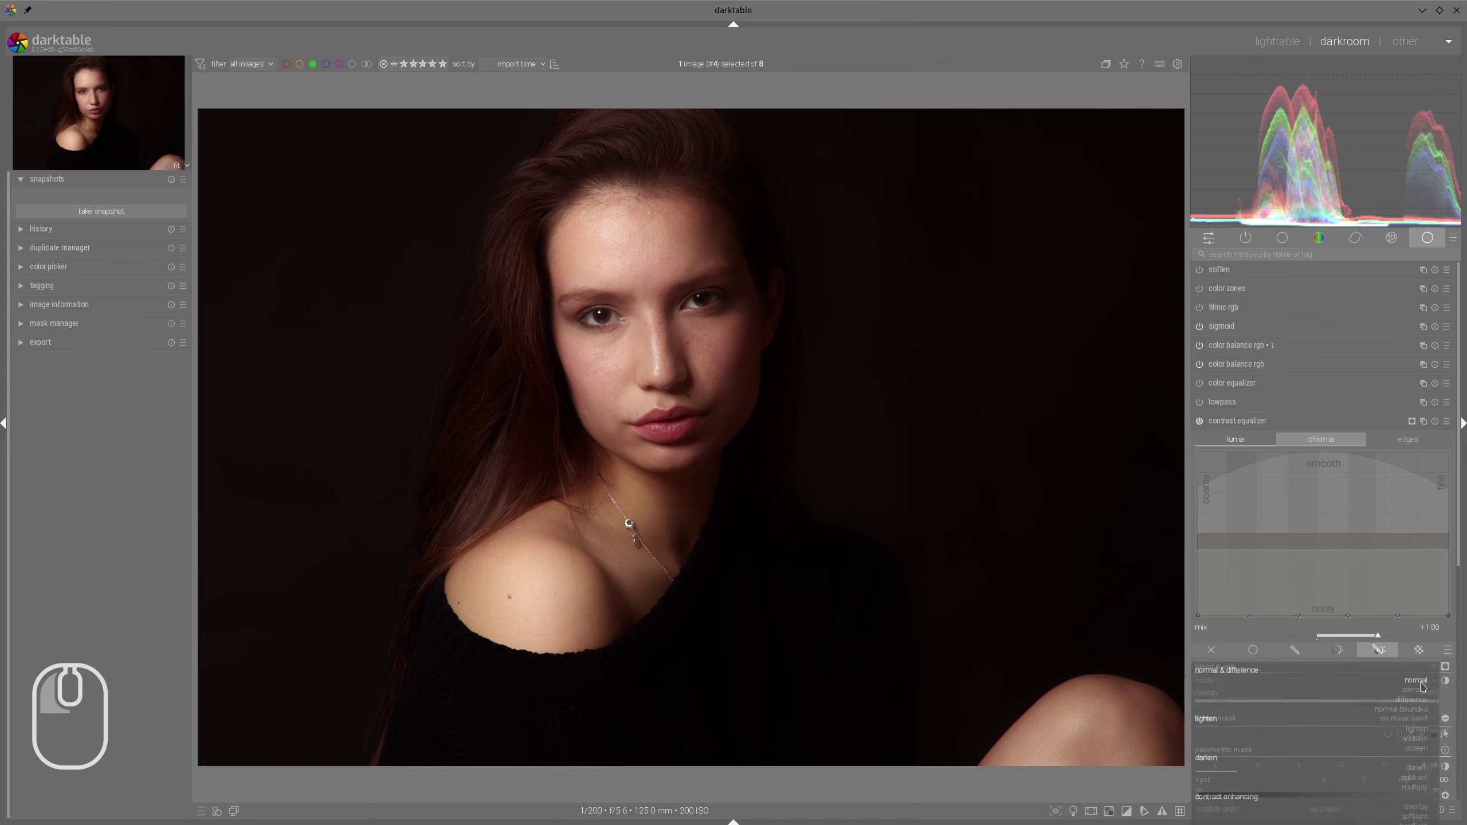
left_click(1417, 686)
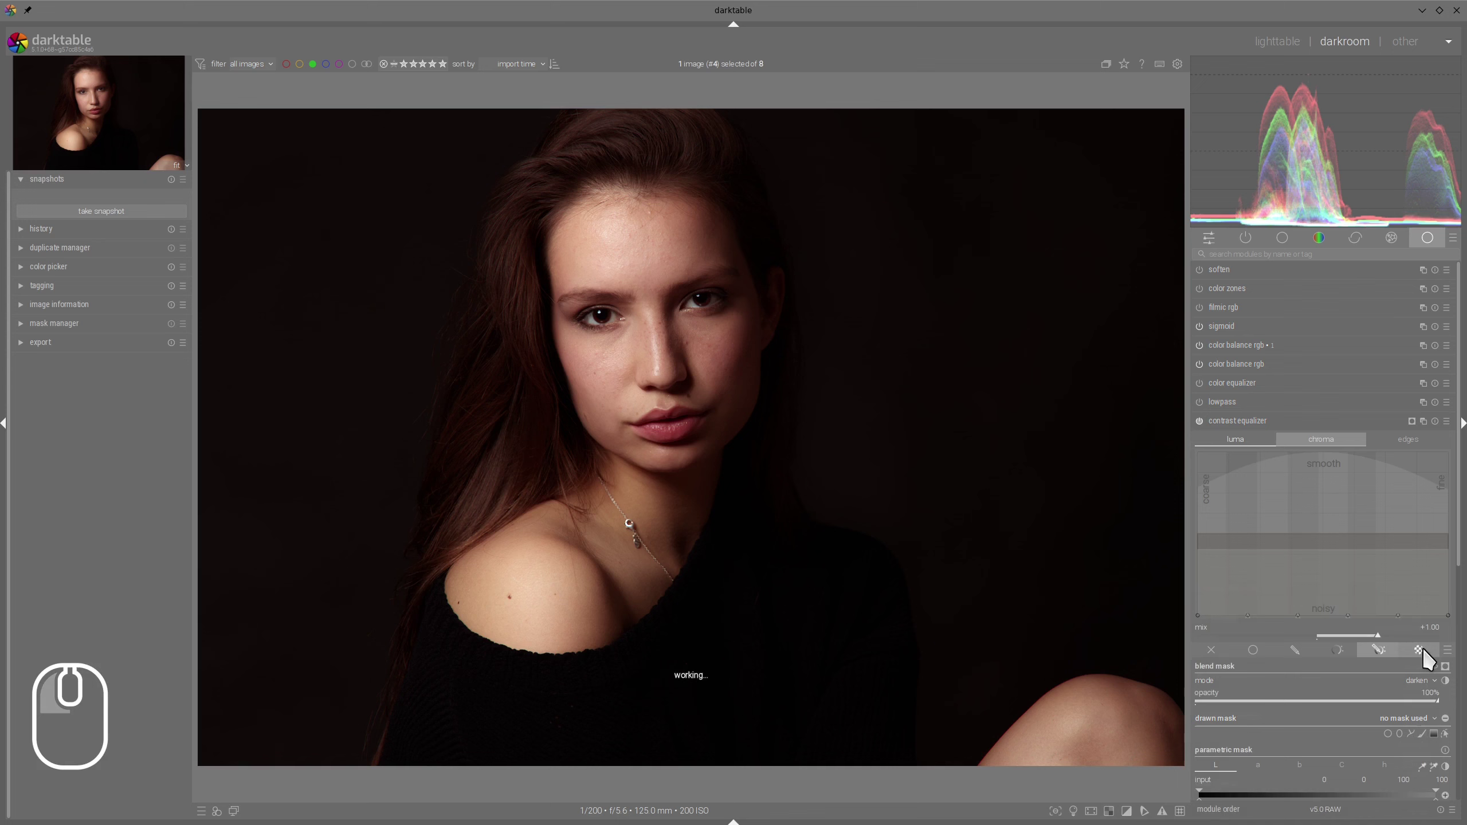
left_click(1275, 419)
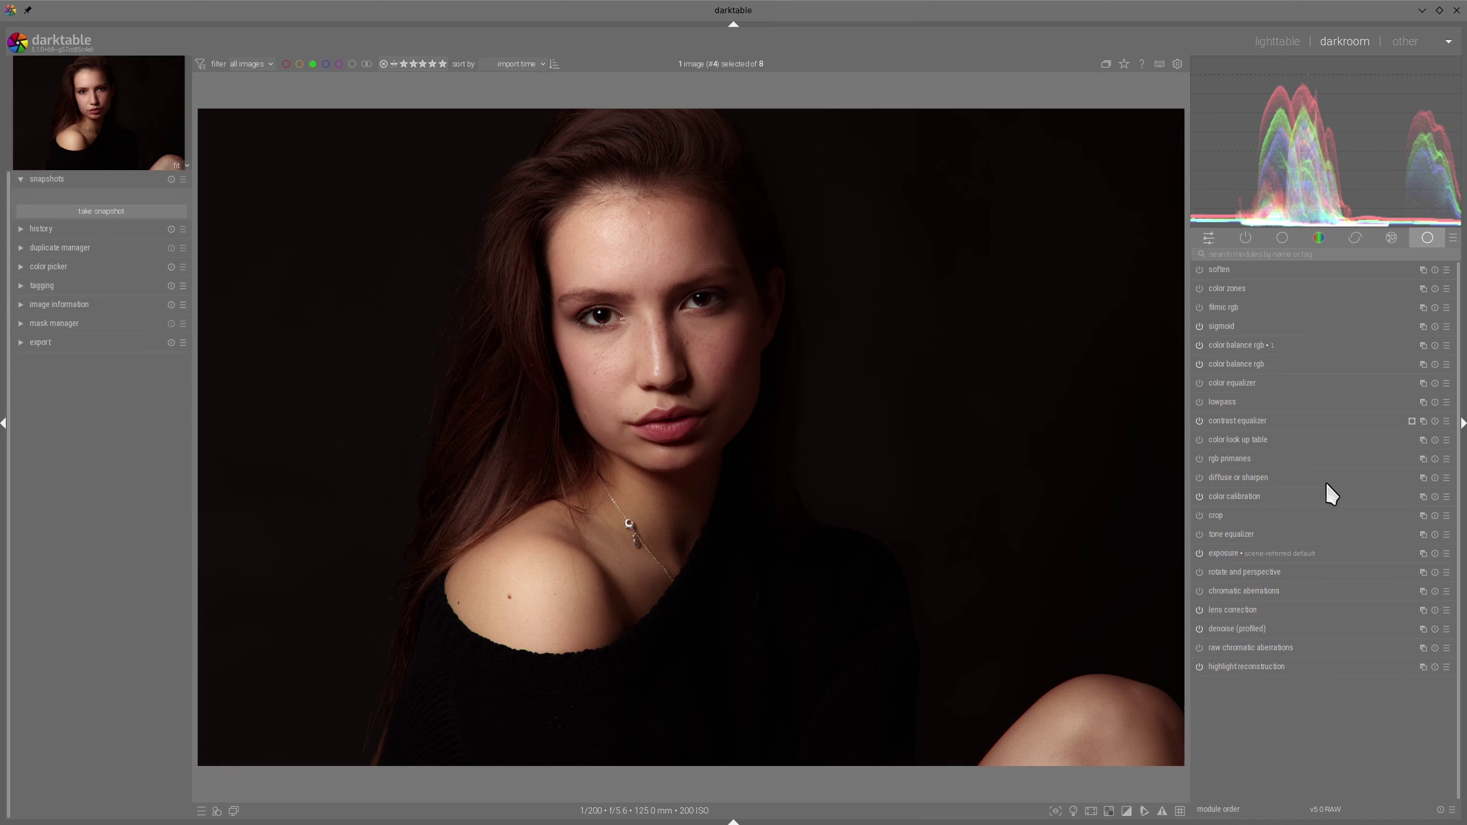
Enable diffuse or sharpen and move it directly above contrast equalizer in the module order
left_click(1200, 478)
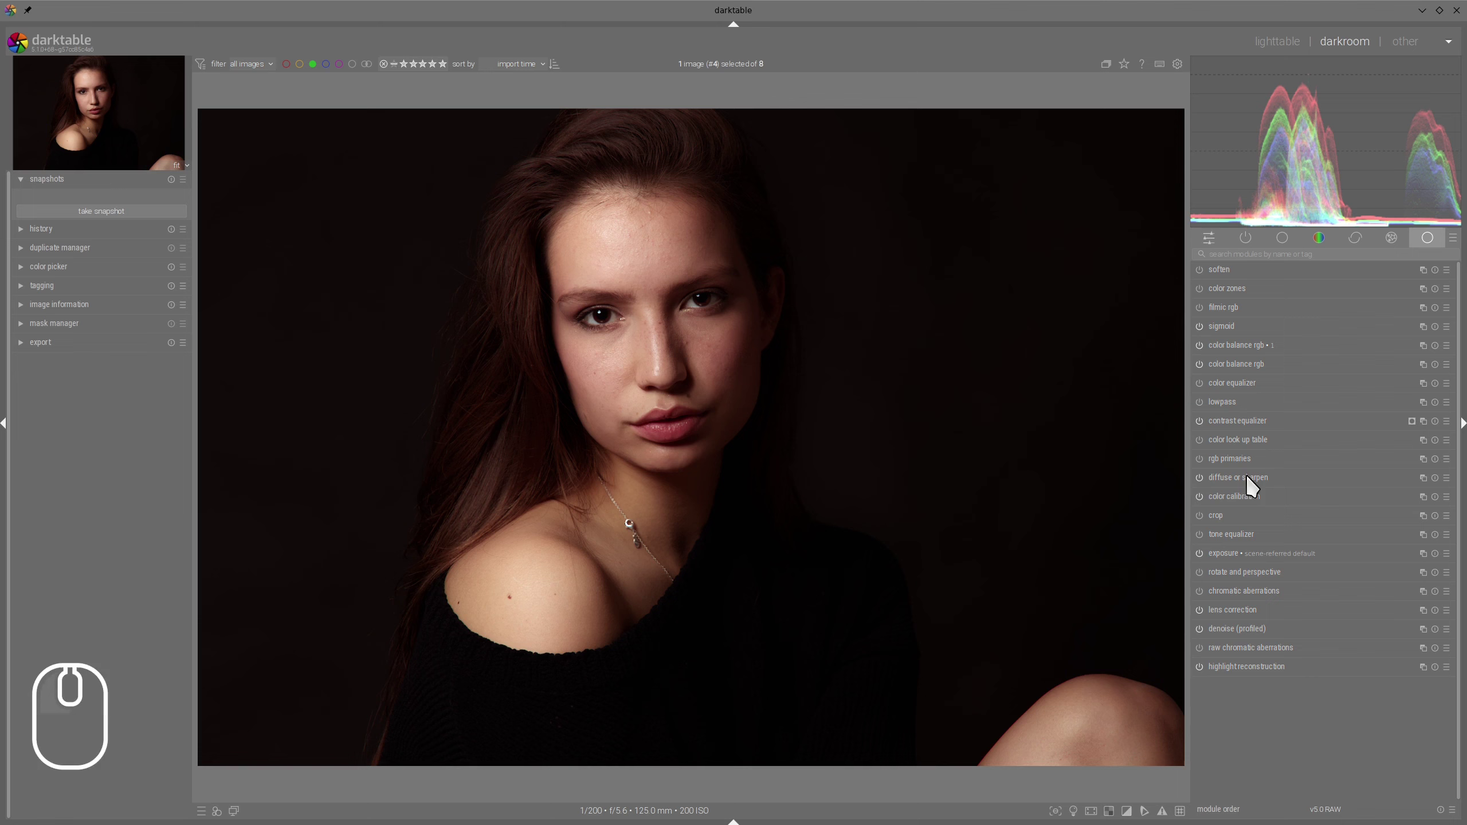
left_click_drag(1252, 477, 1247, 418, "ctrl+shift")
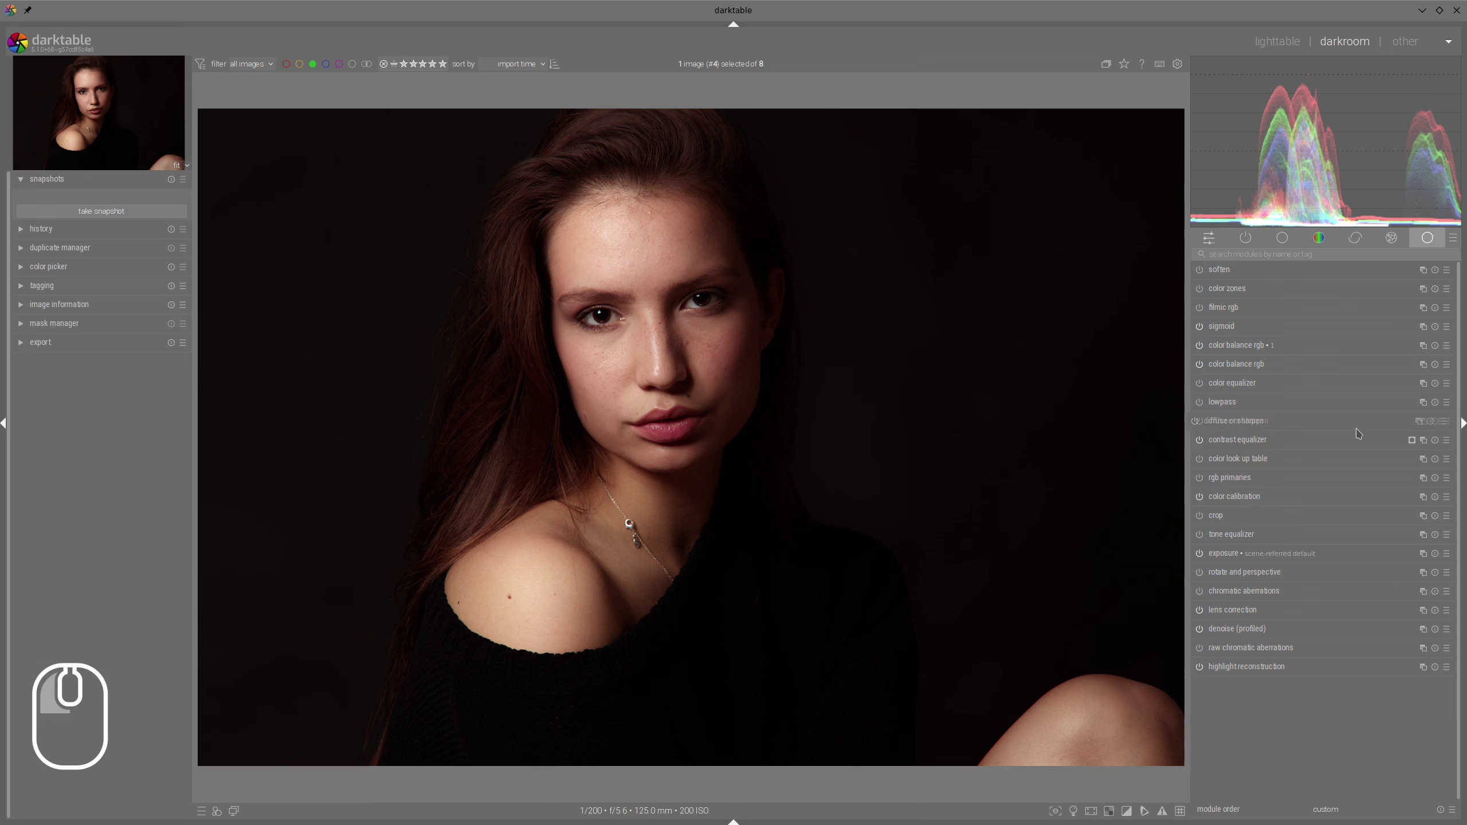
Set diffuse or sharpen to 3 iterations, 93 px central radius, 181 px radius span and +62.91% 1st order speed
left_click(1222, 421)
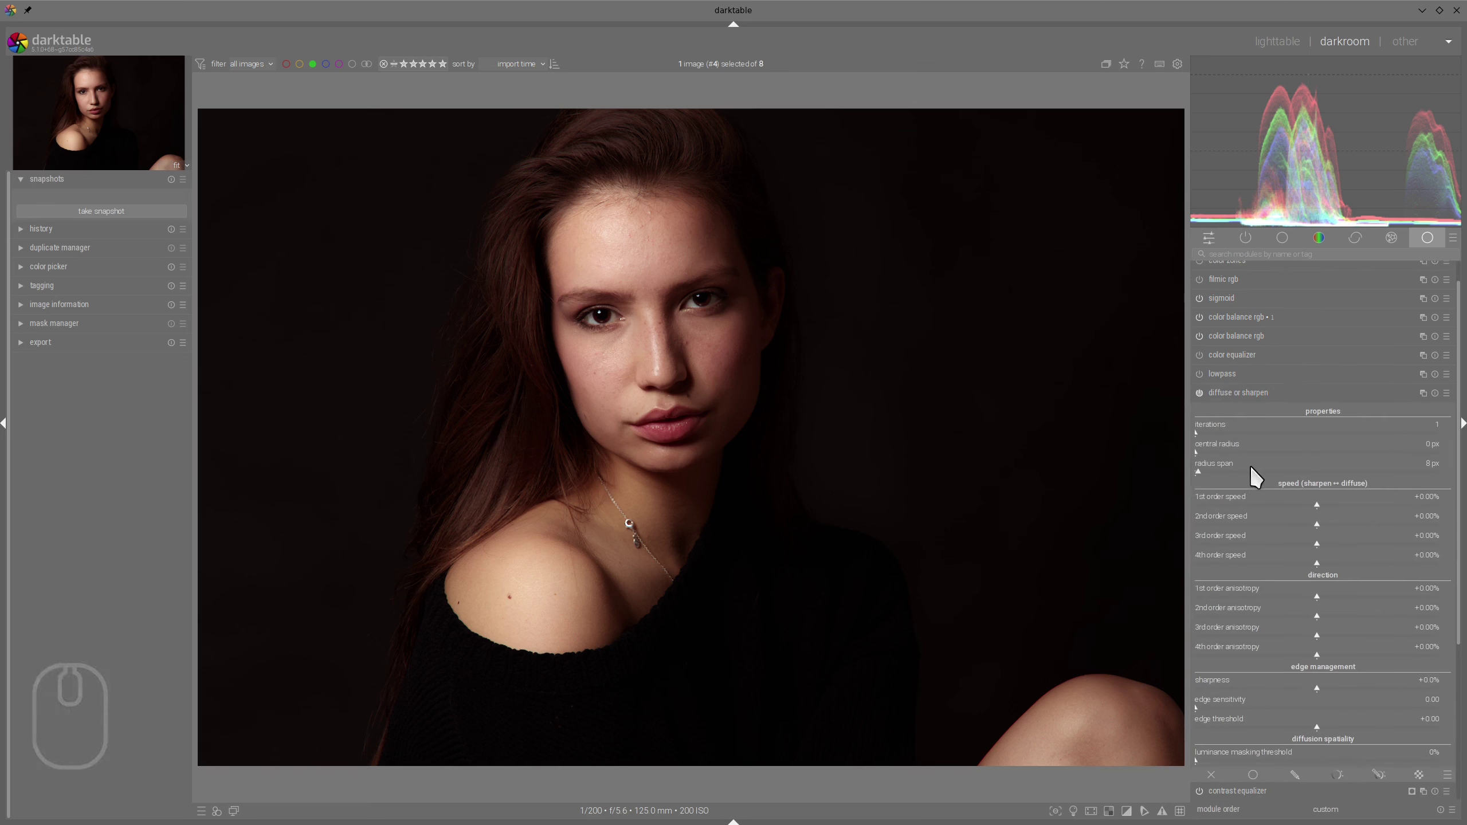
mouse_move(1250, 466)
left_mouse_down()
mouse_move(1283, 466)
mouse_move(1241, 454)
left_mouse_up()
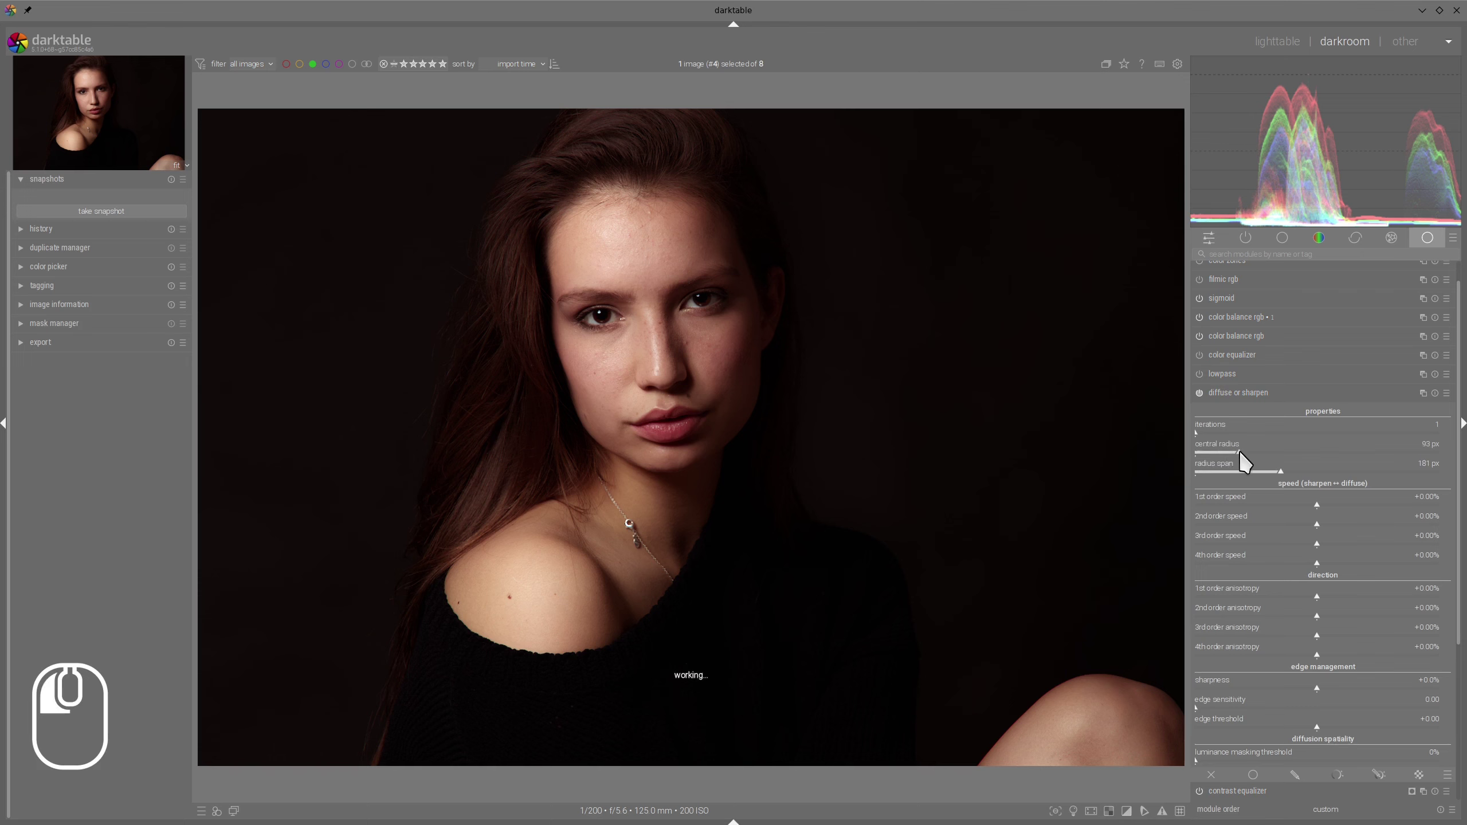
left_click_drag(1406, 511, 1394, 509)
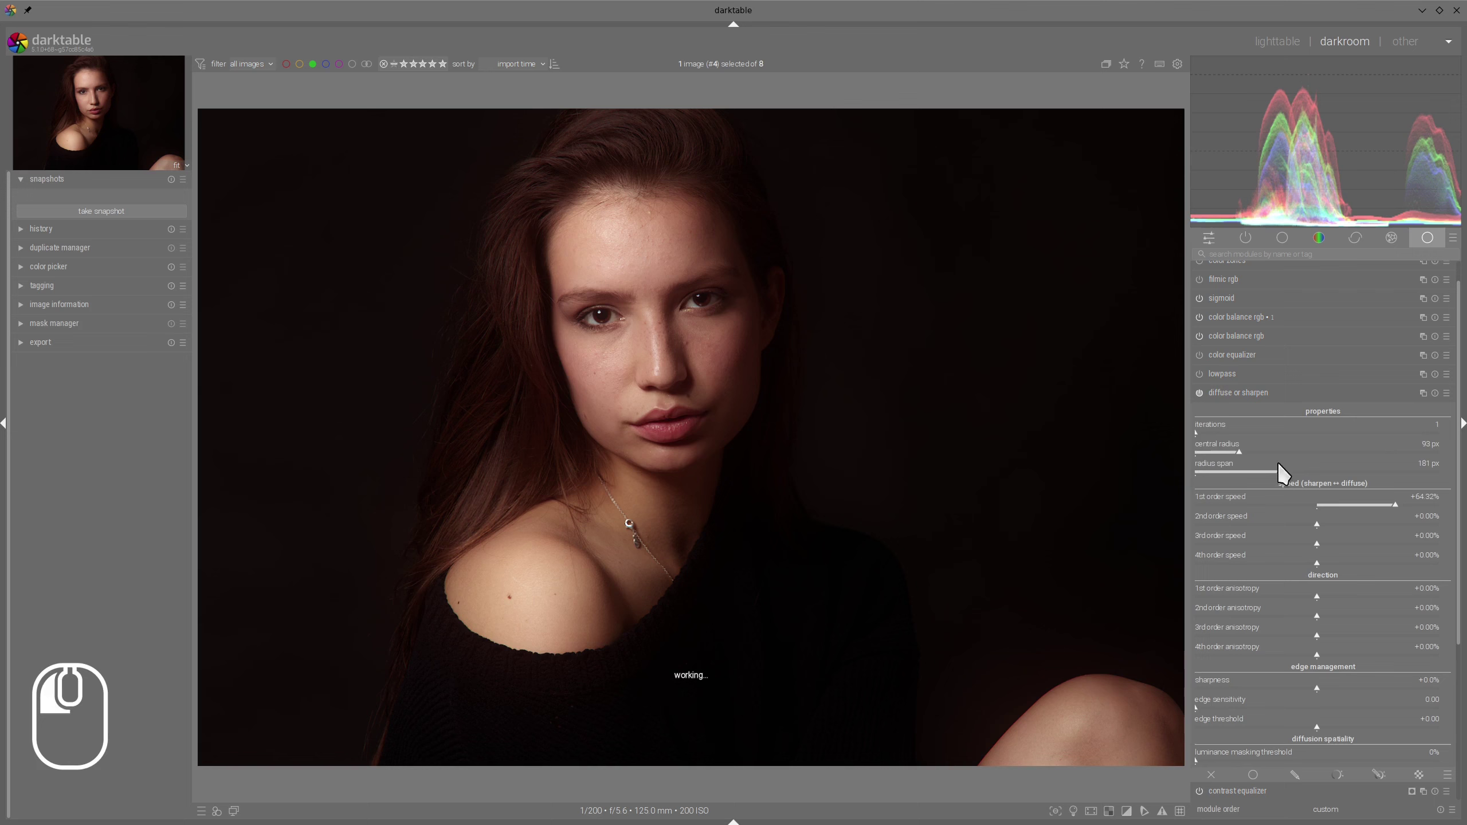
left_click_drag(1195, 432, 1199, 434)
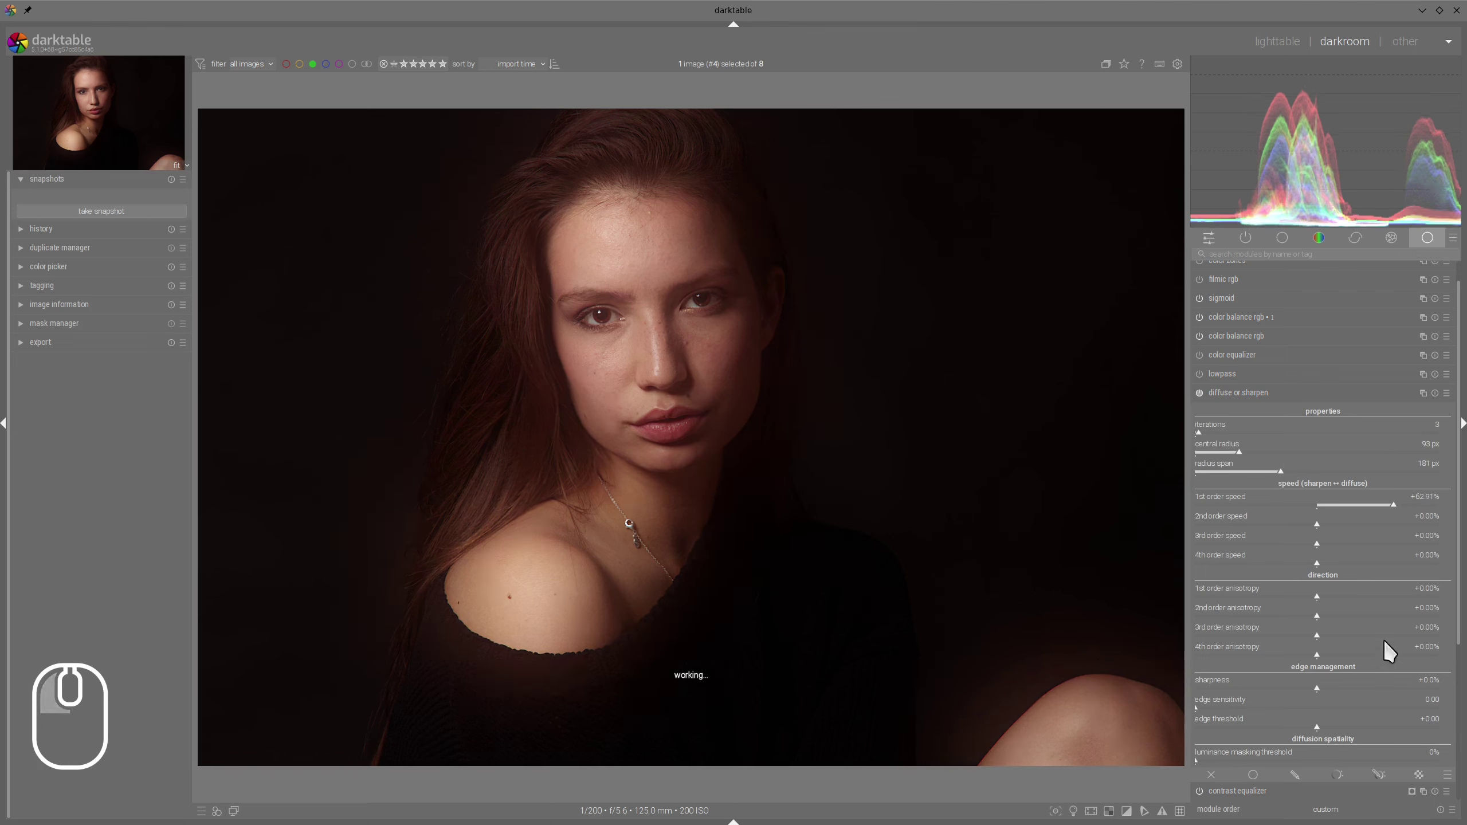
Set the diffuse or sharpen blend mode to harmonic mean and reduce the central radius to 82 px
left_click(1379, 774)
left_click(1413, 702)
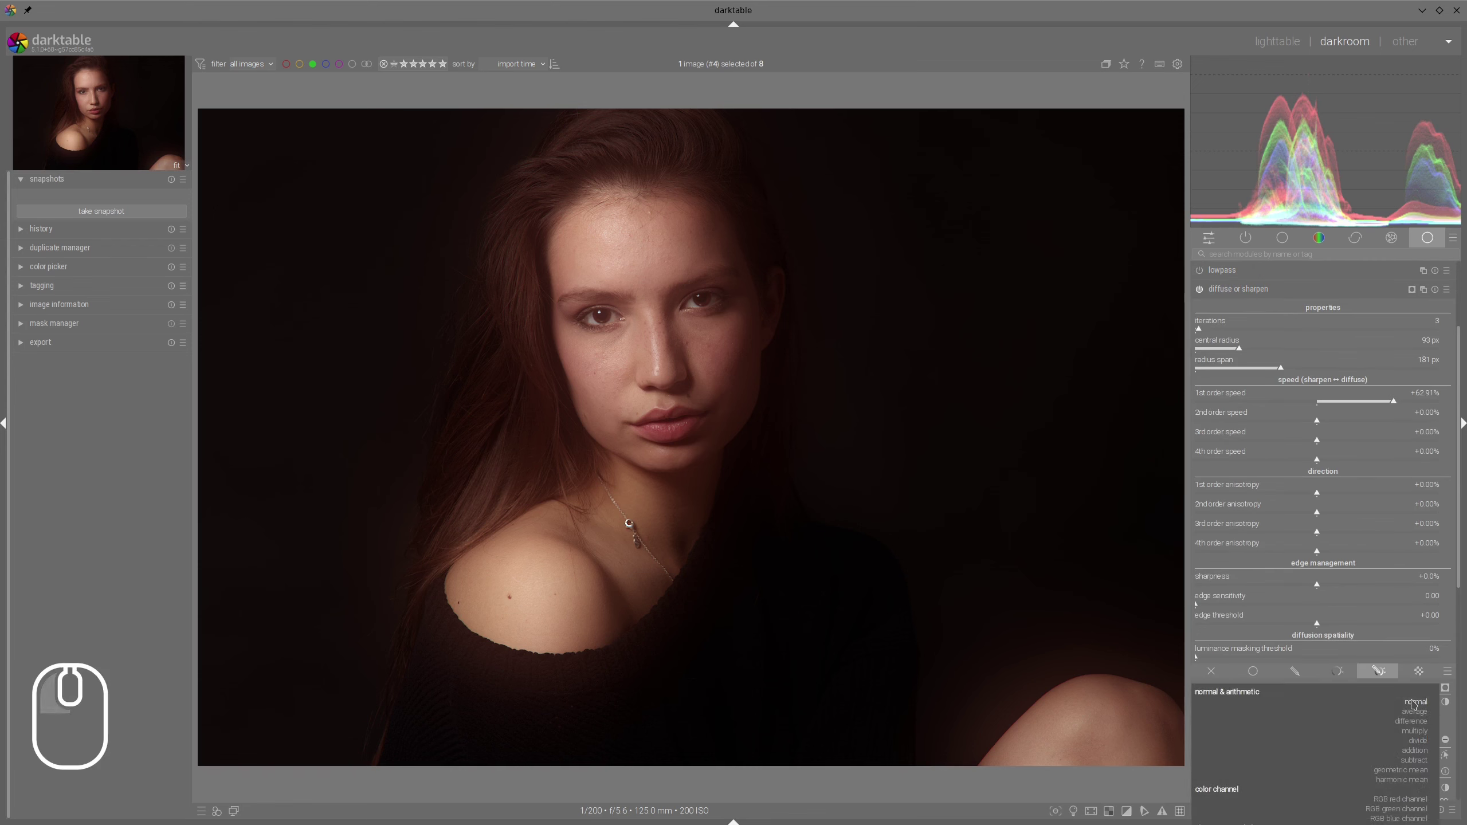
left_click(1410, 772)
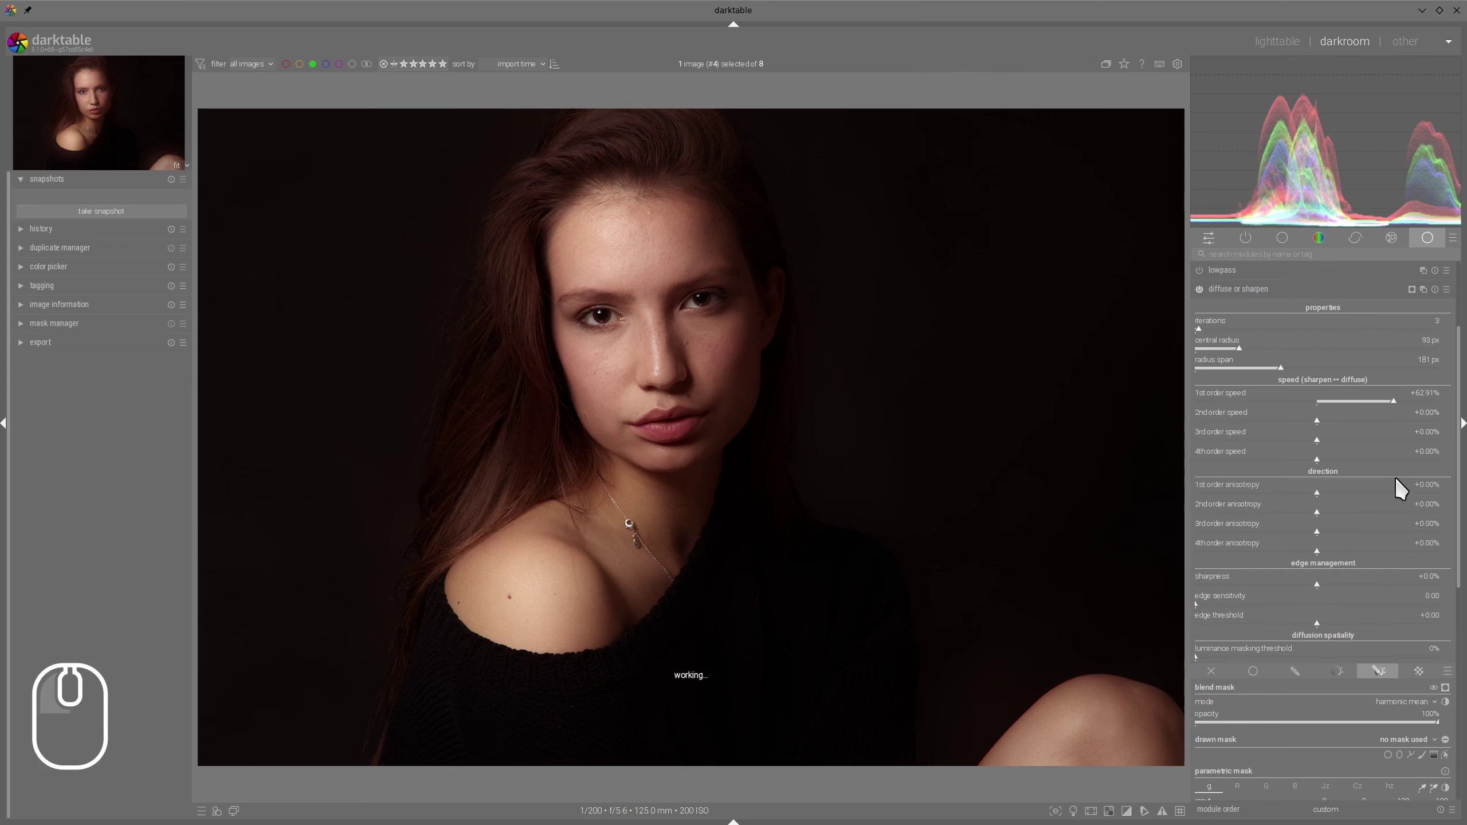
left_click_drag(1238, 348, 1233, 349)
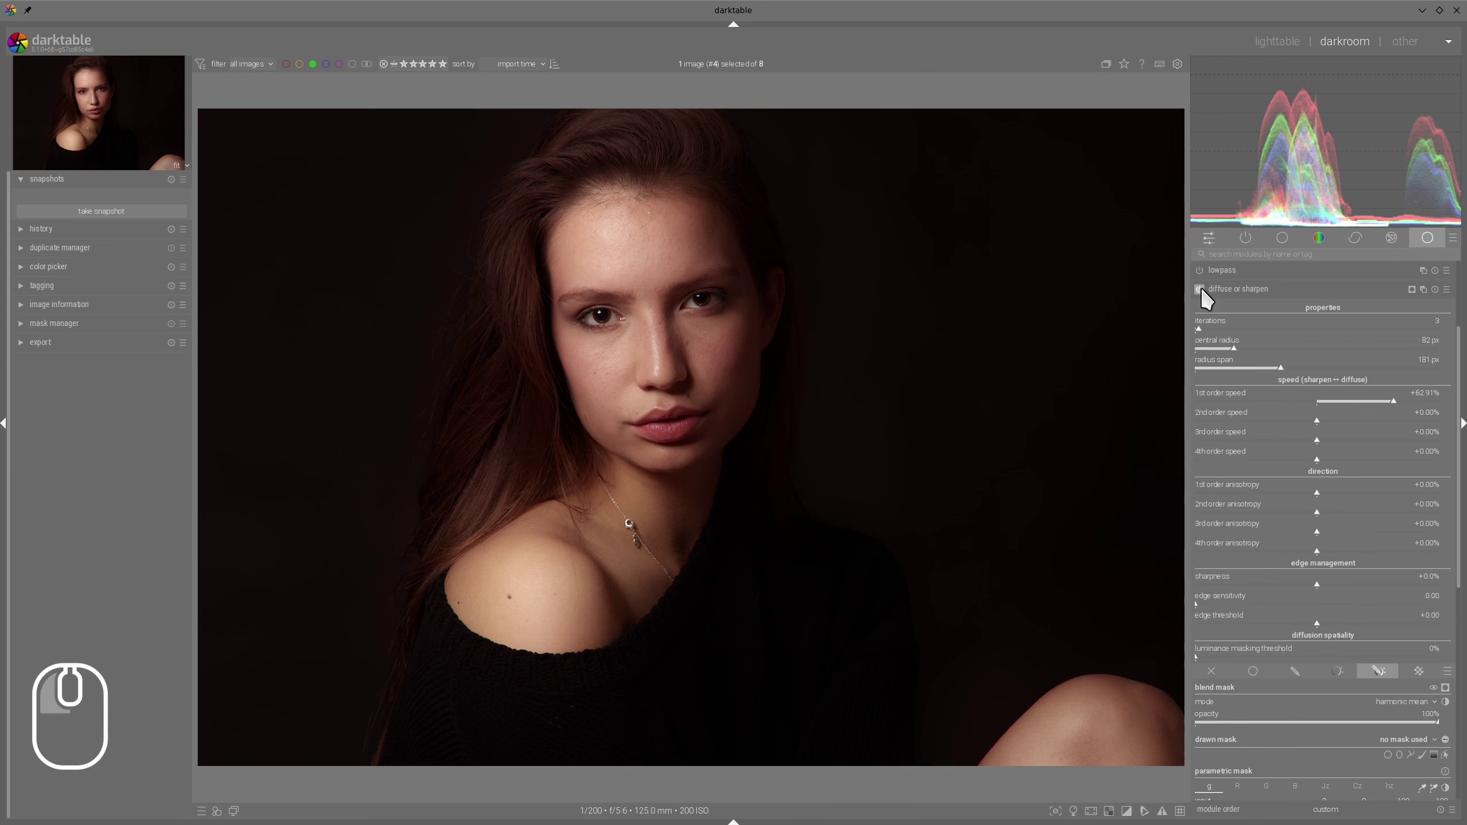
In the first color balance rgb instance, set perceptual brilliance to -18.31% shadows, +23.94% midtones and +44.13% highlights
scroll(1364, 385, "down", 7)
left_click(1363, 385)
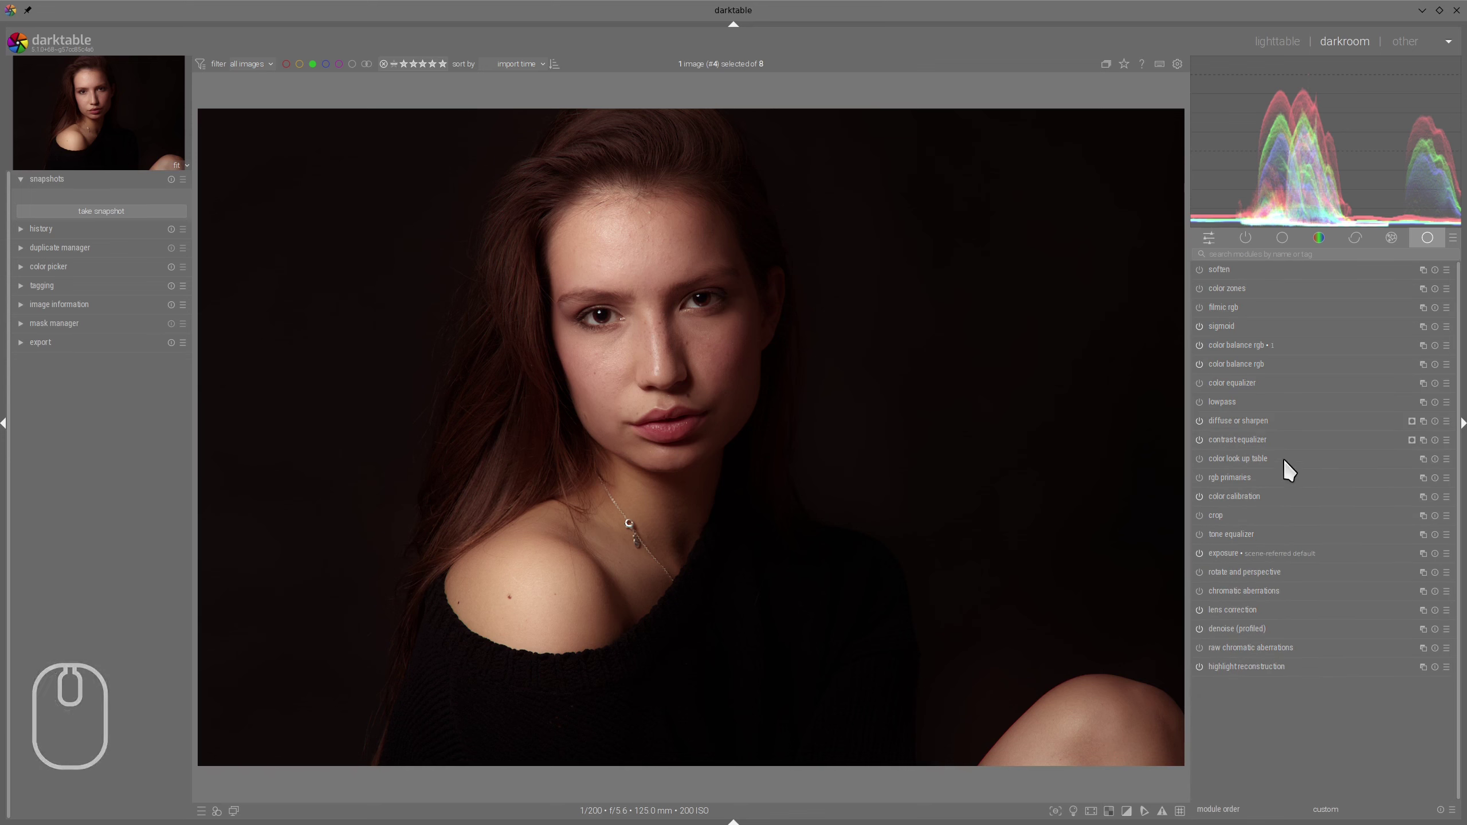
left_click(1226, 364)
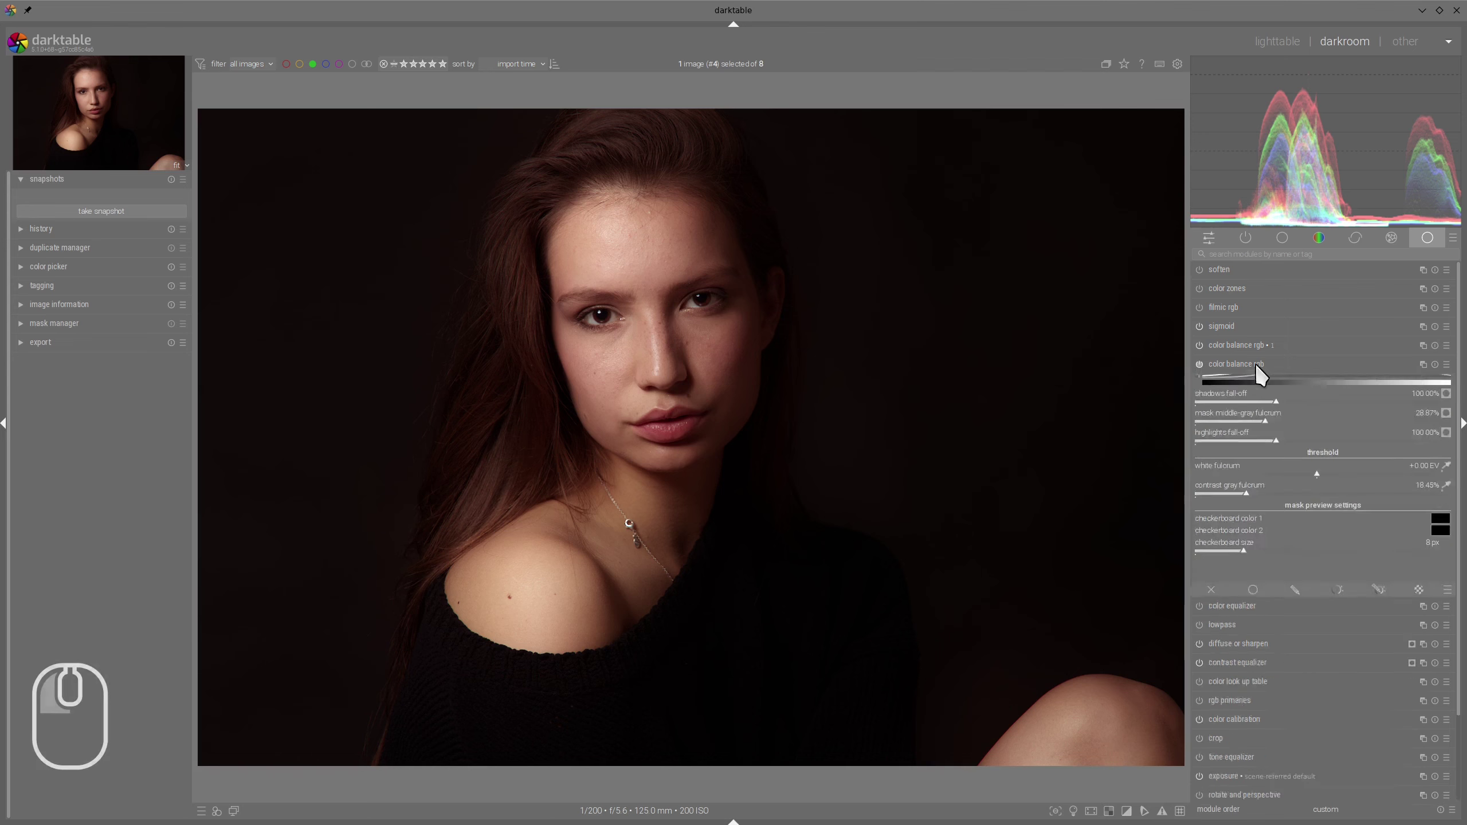
left_click(1242, 365)
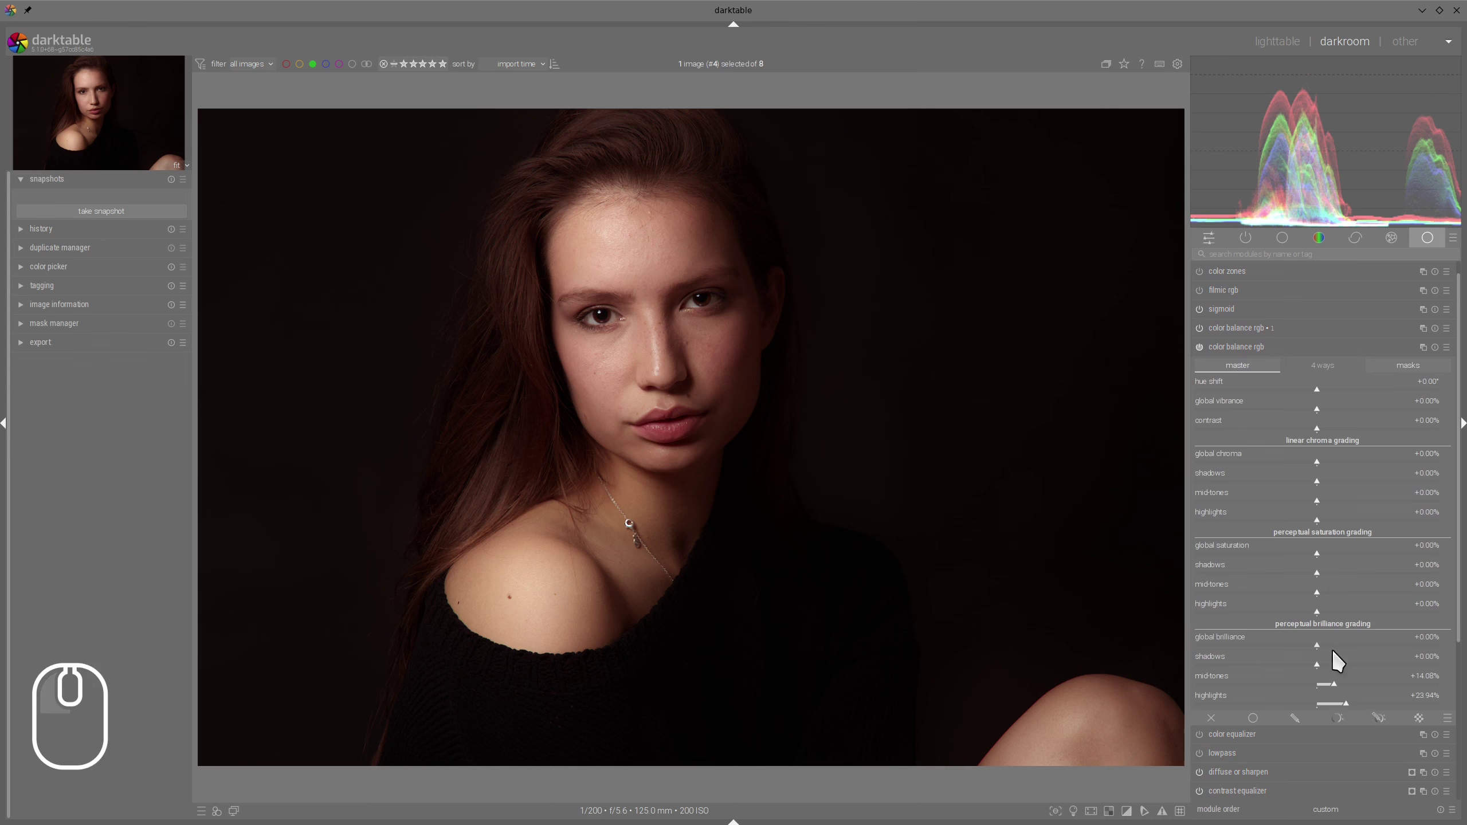
left_click(1367, 703)
left_click_drag(1366, 701, 1371, 701)
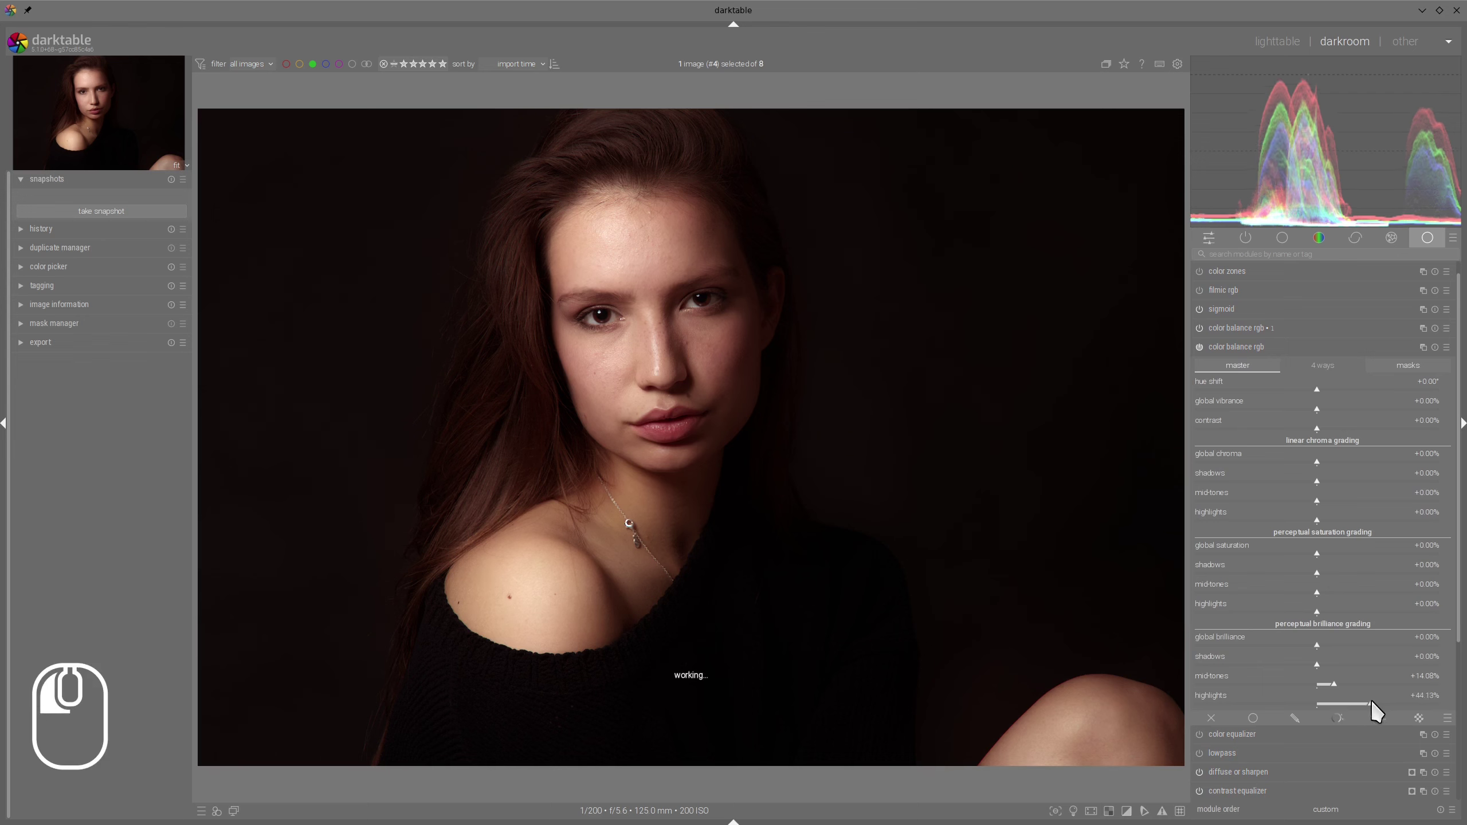
left_click(1300, 664)
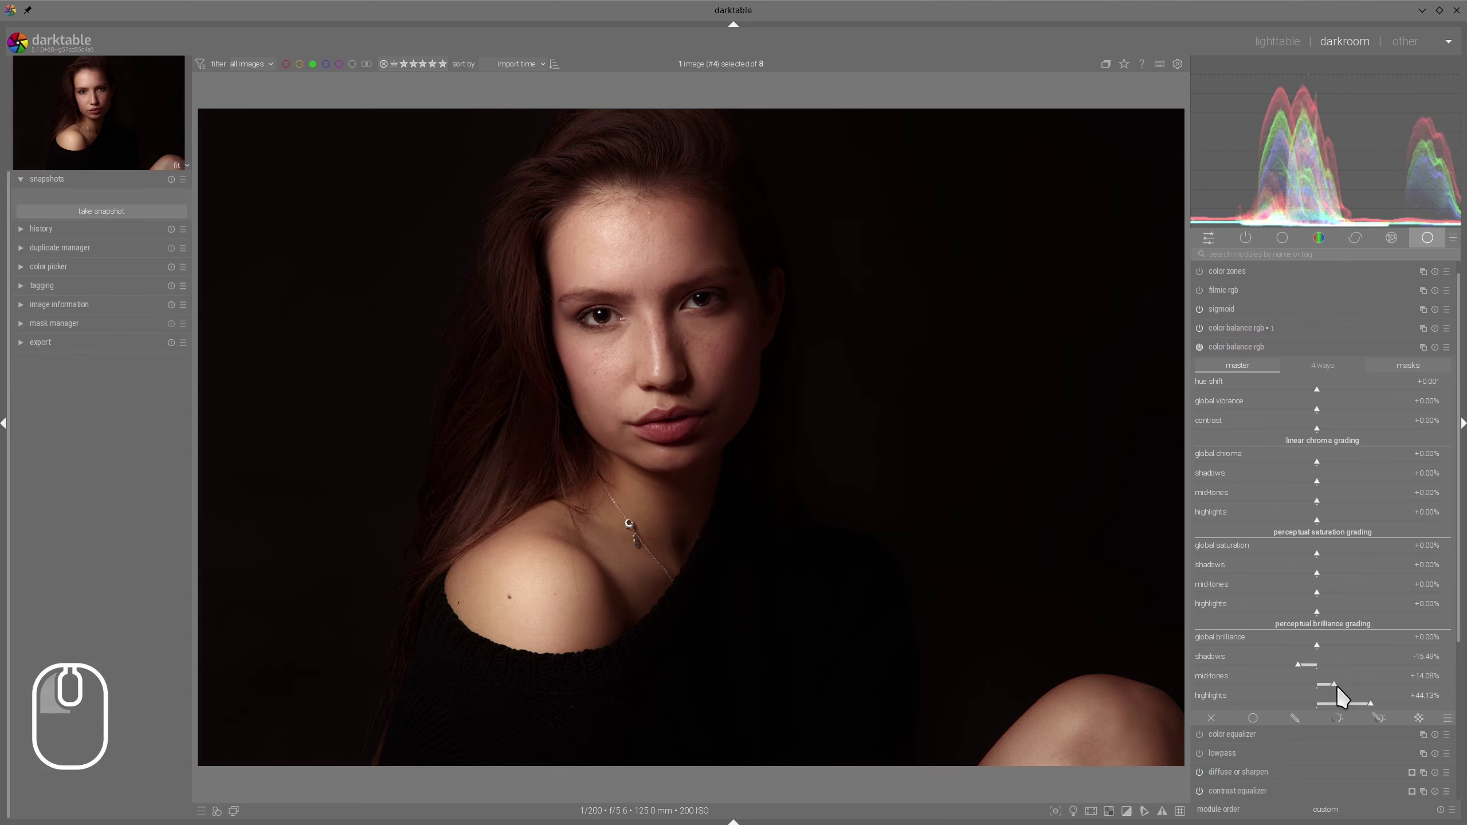
left_click_drag(1337, 686, 1348, 687)
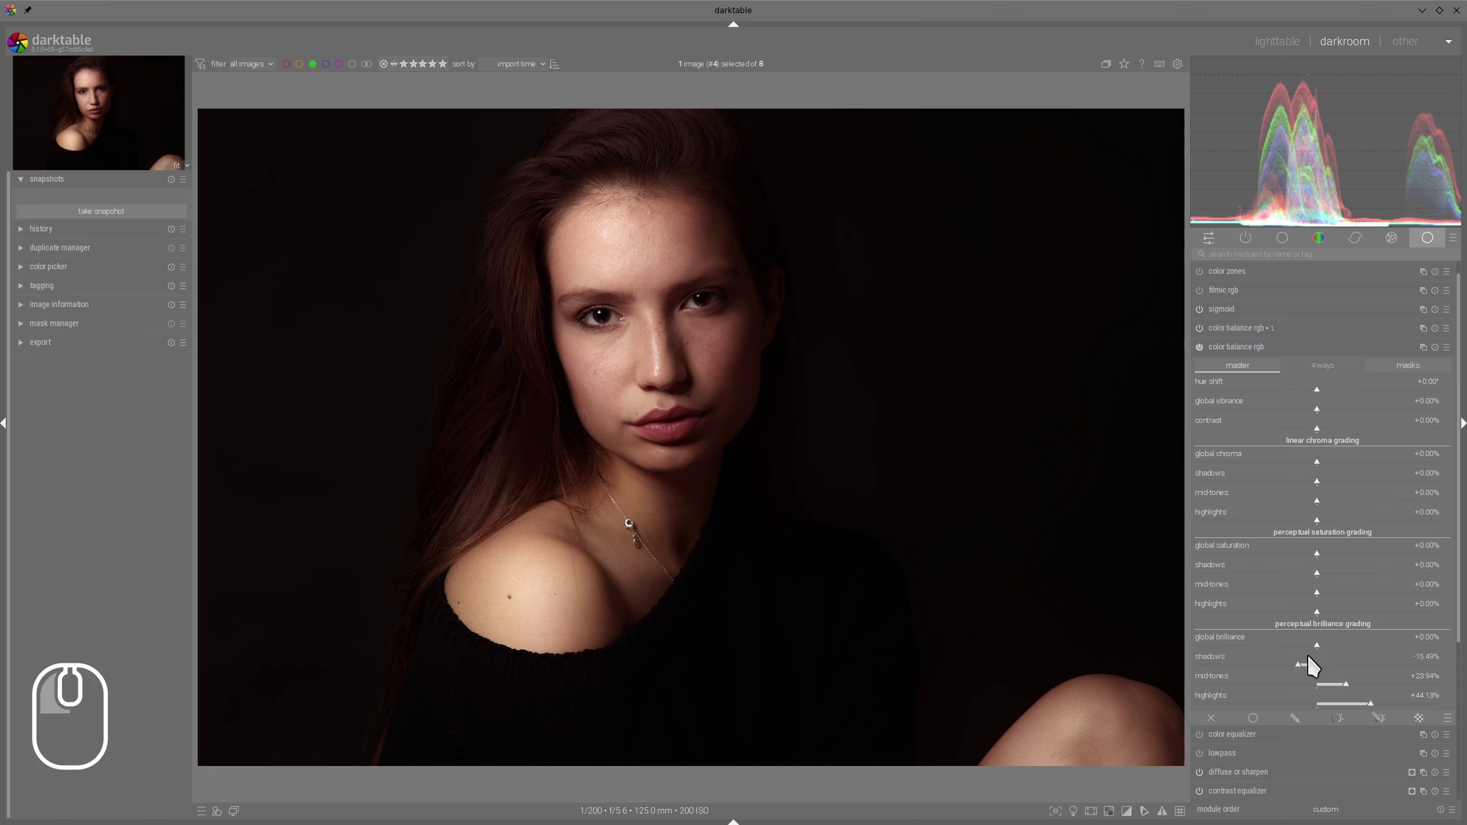
left_click(1294, 665)
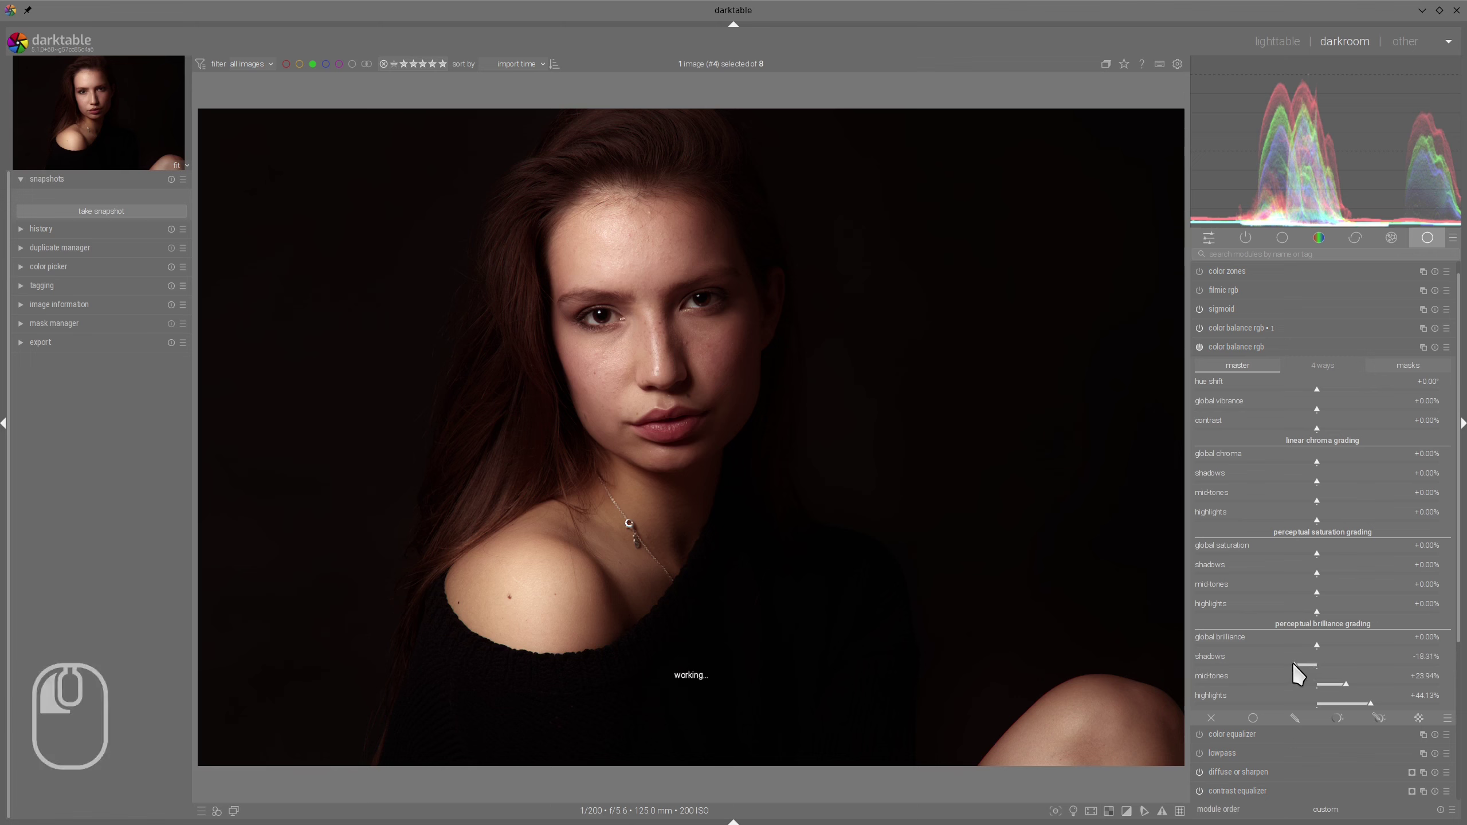
Set the color balance rgb masks to 157.04% shadows fall-off, 18.31% middle-gray fulcrum and 156.34% highlights fall-off, and check the portrait in color assessment mode
left_click(1405, 366)
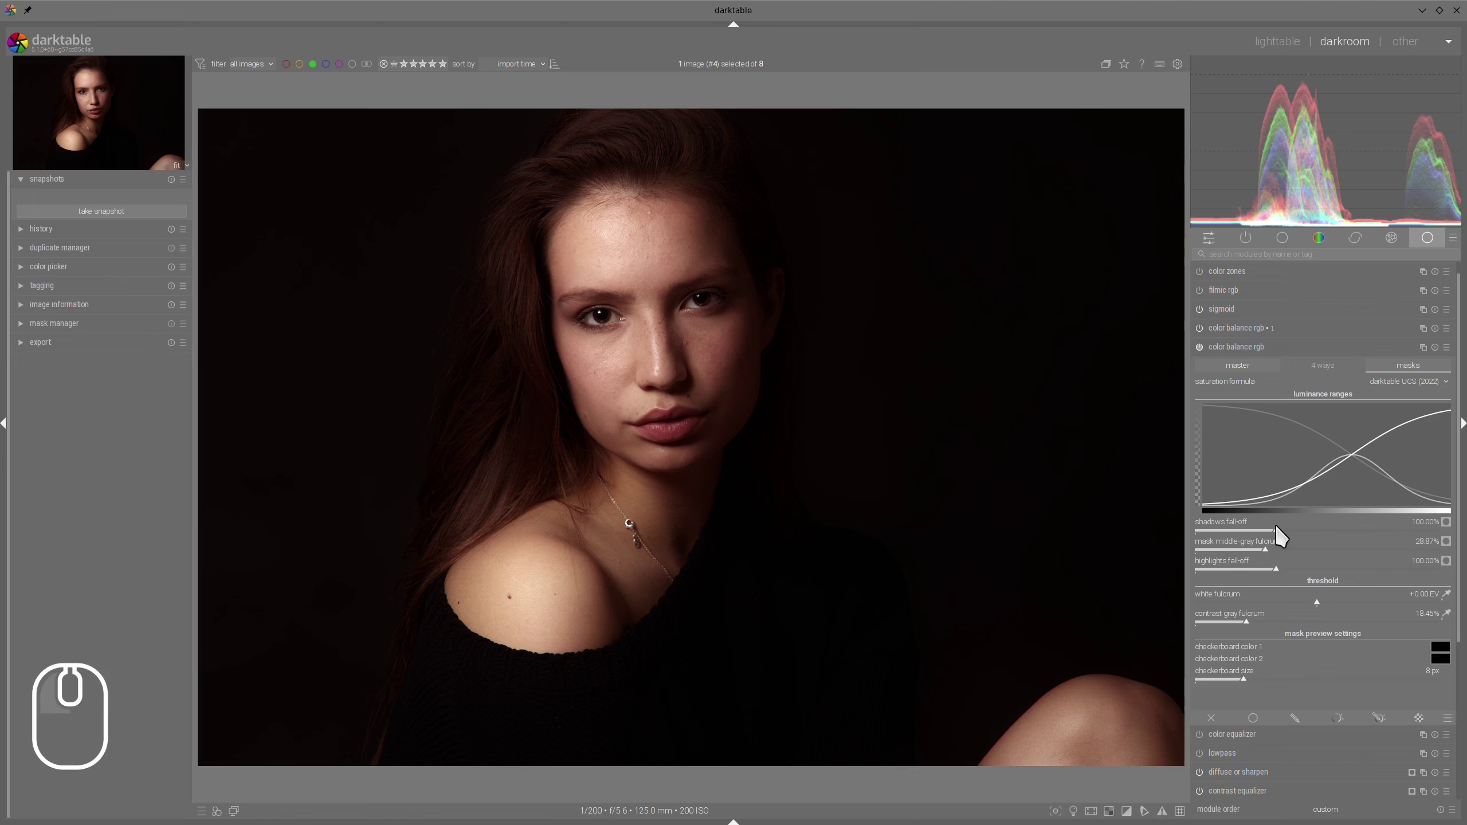
left_click_drag(1266, 548, 1323, 567)
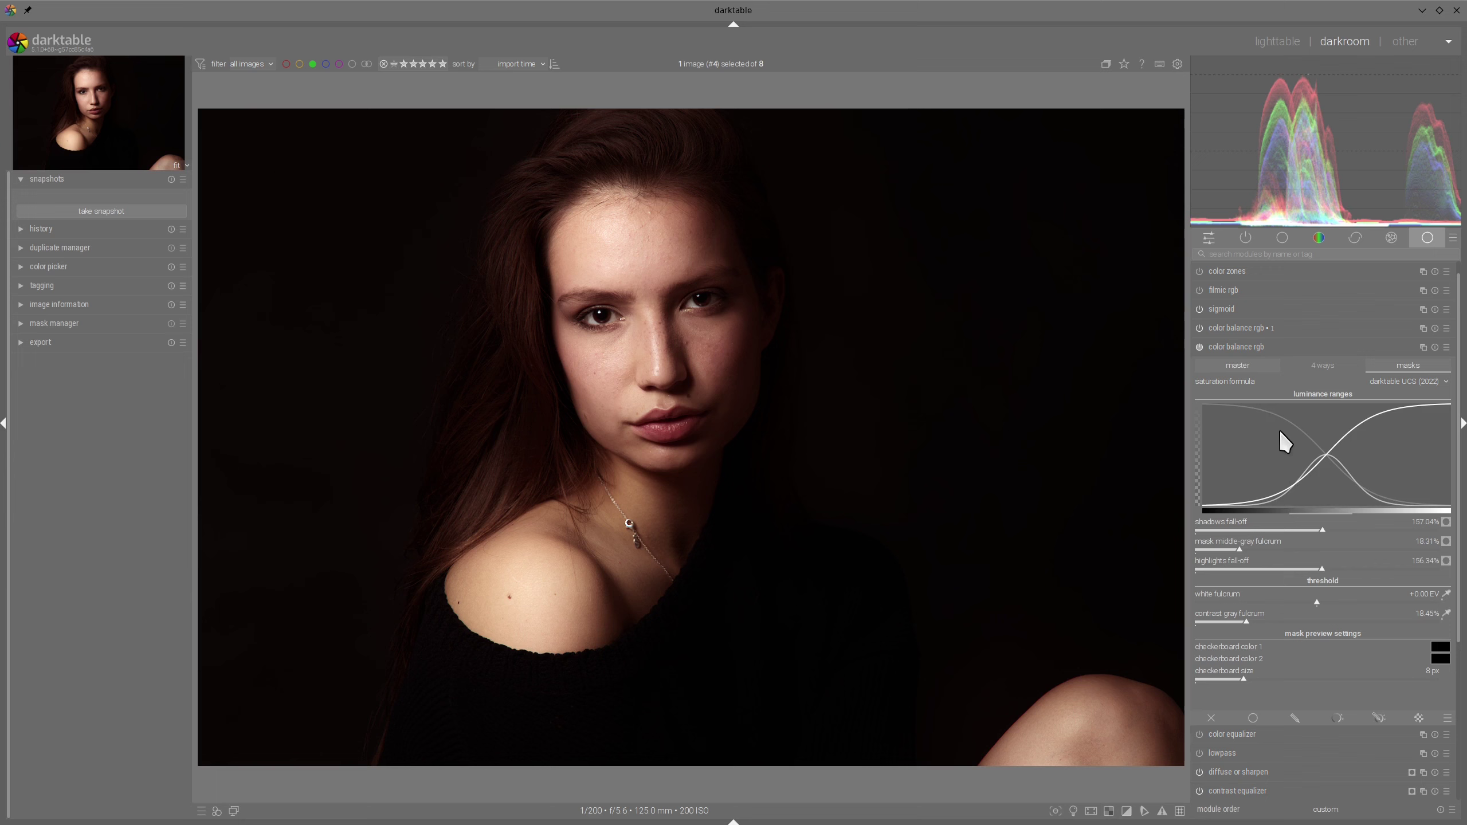
left_click(1247, 347)
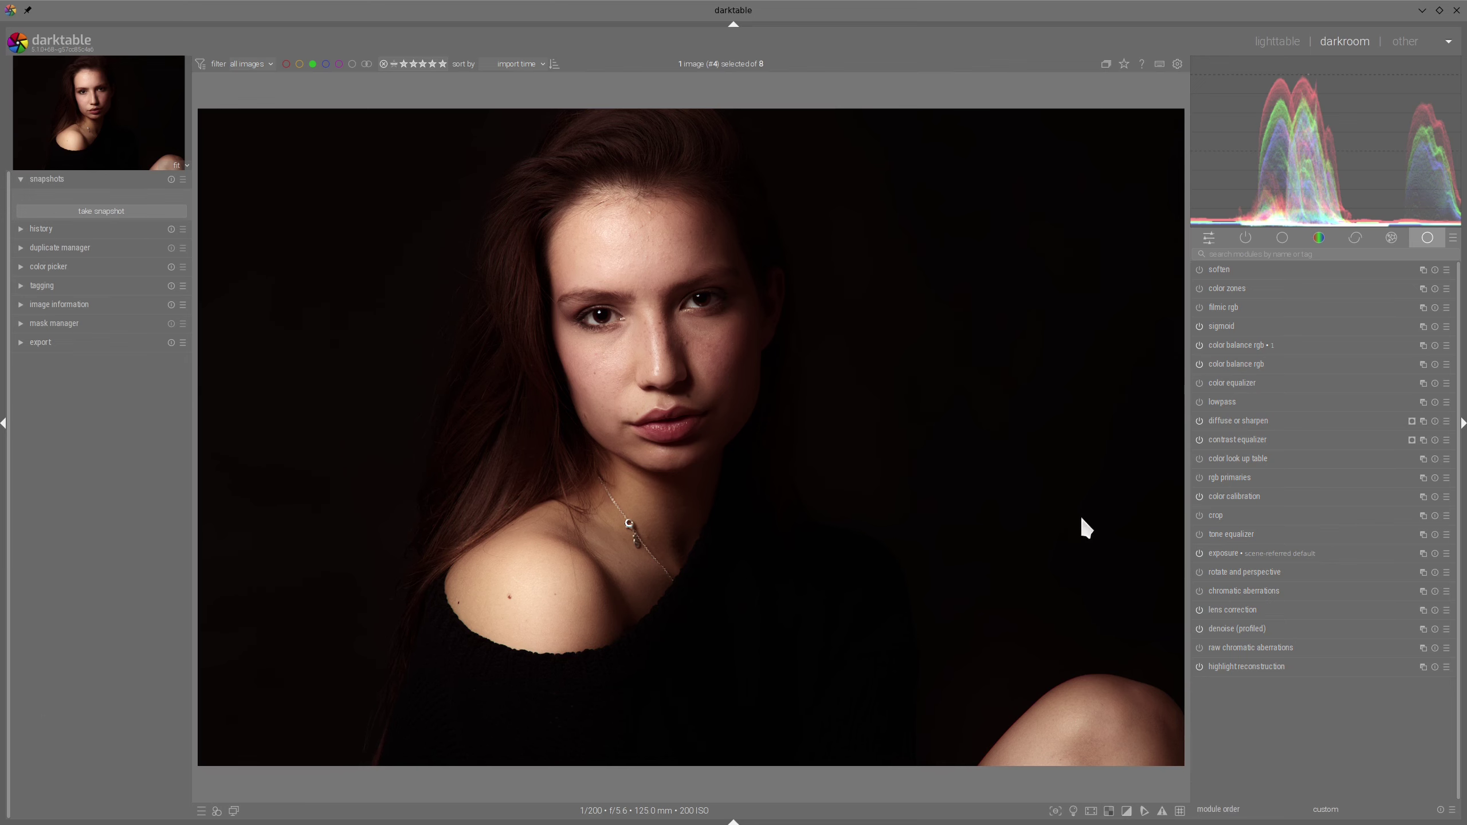
left_click(1074, 811)
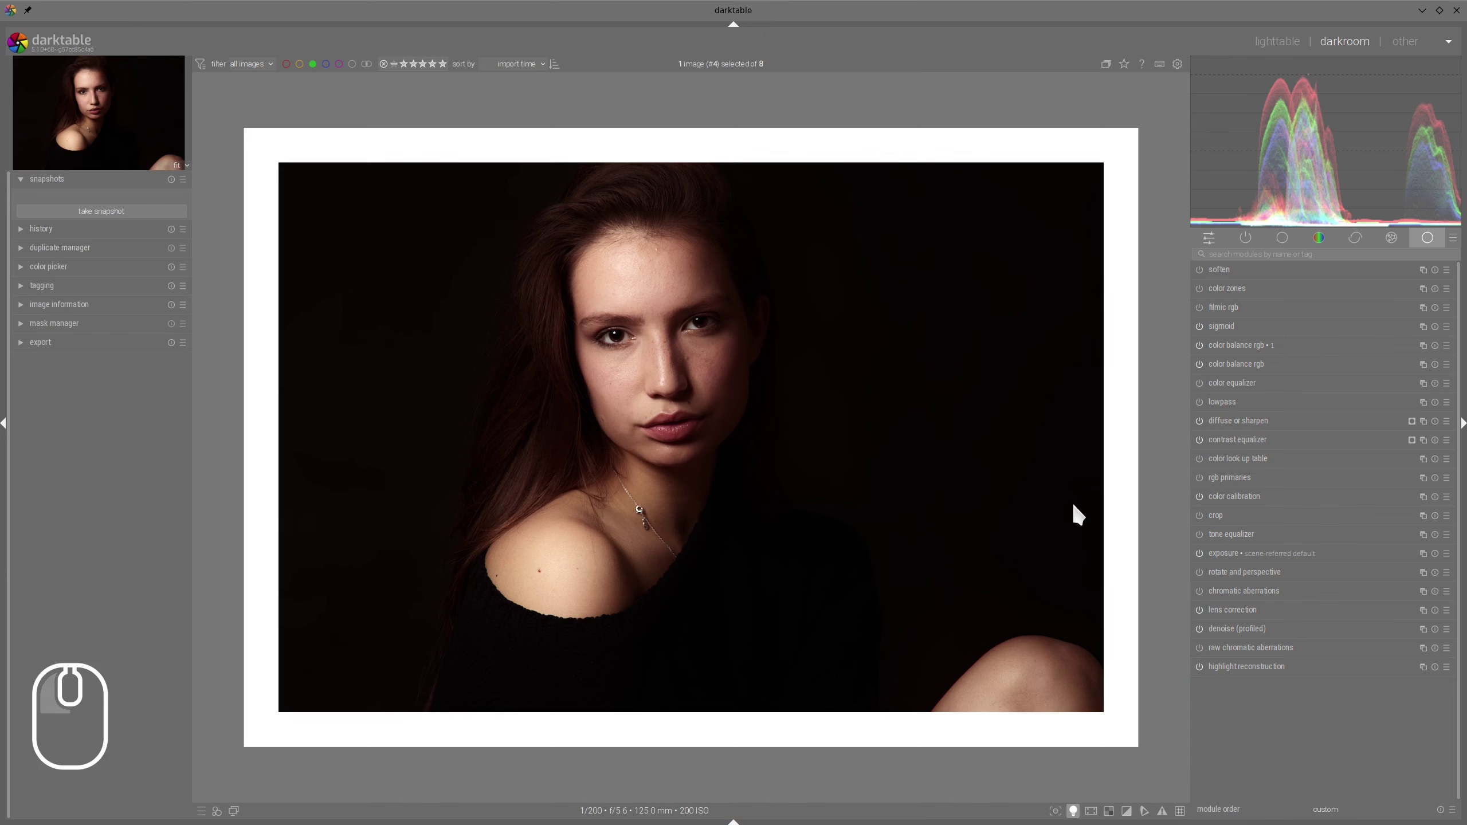
left_click(1074, 811)
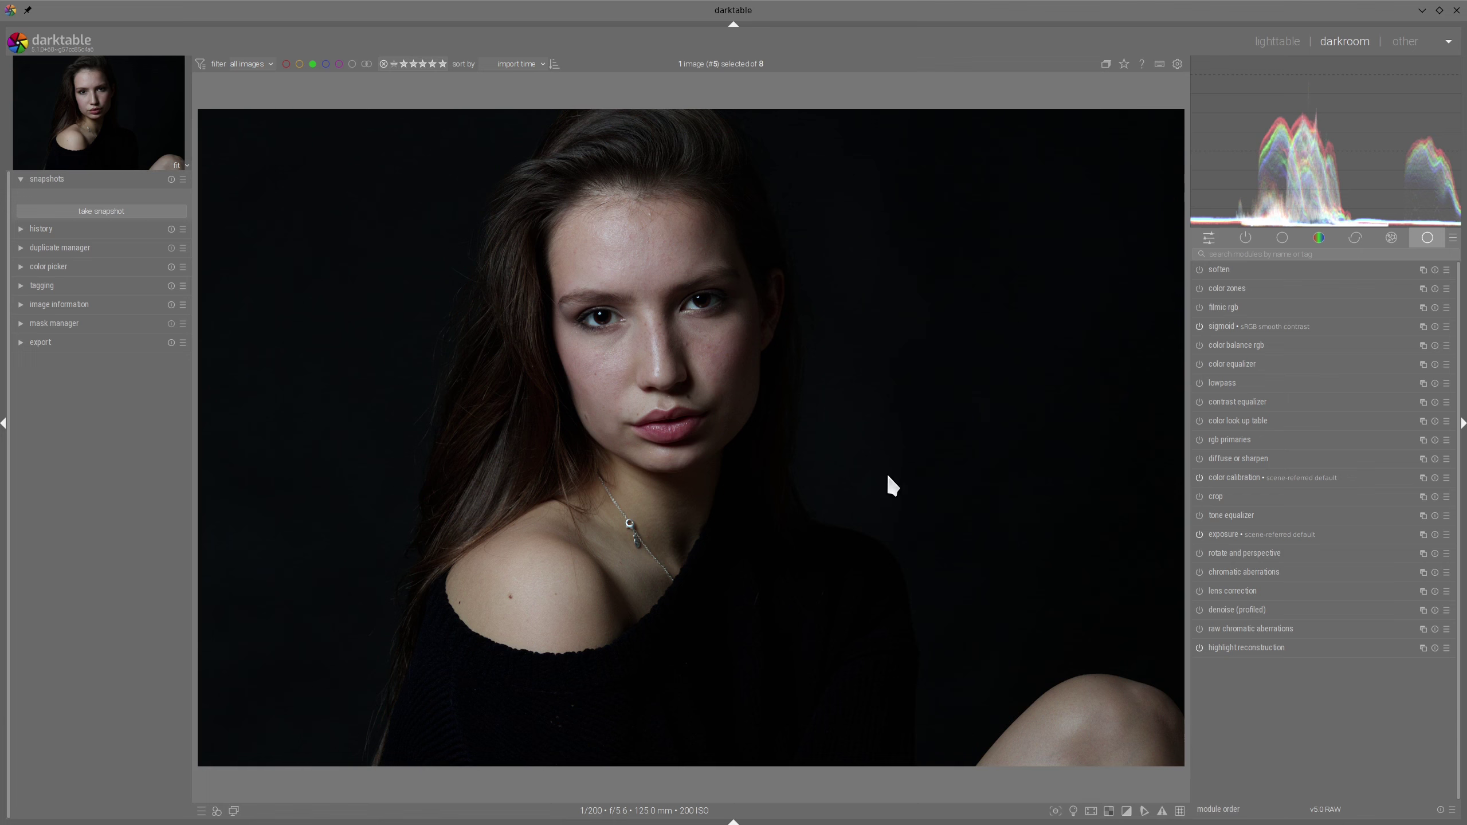
Enable lens correction and denoise (profiled) on the ungraded copy of the portrait
left_click(1199, 591)
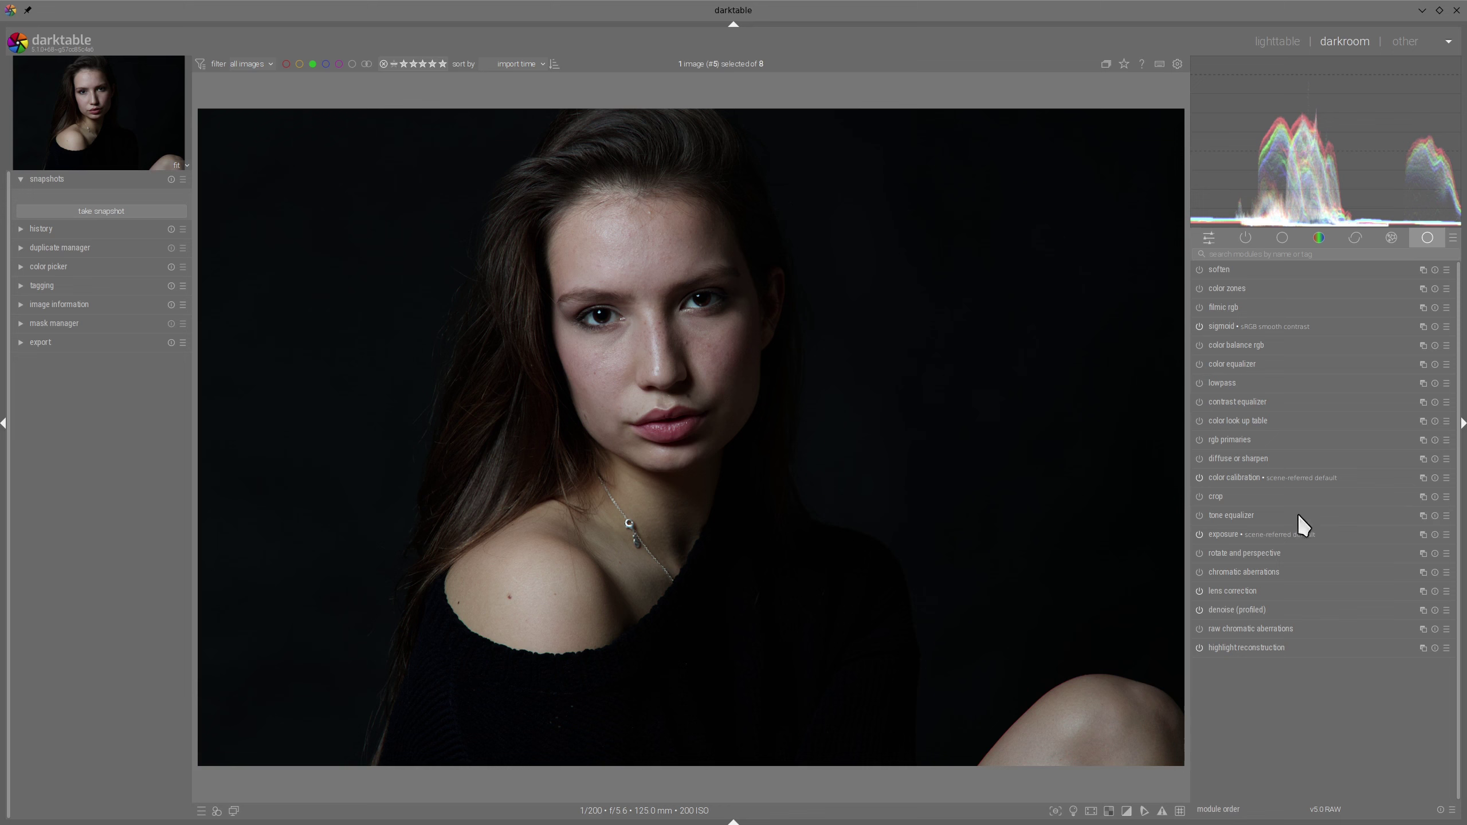
Apply the "Lin inw flach EIGF" preset to the tone equalizer and auto-adjust its mask exposure compensation
left_click(1447, 515)
left_click(1301, 701)
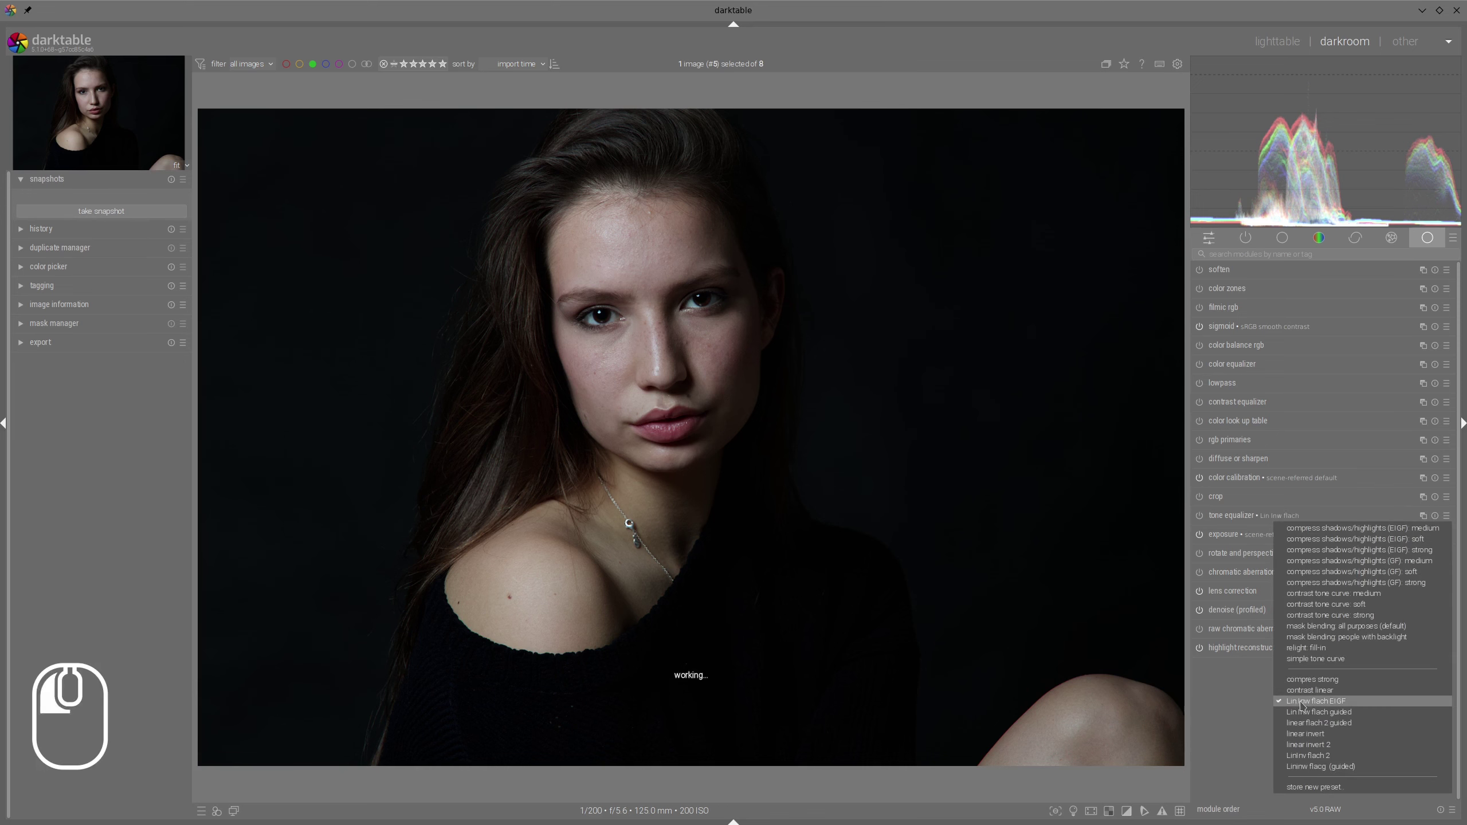
left_click(1249, 516)
left_click(1313, 534)
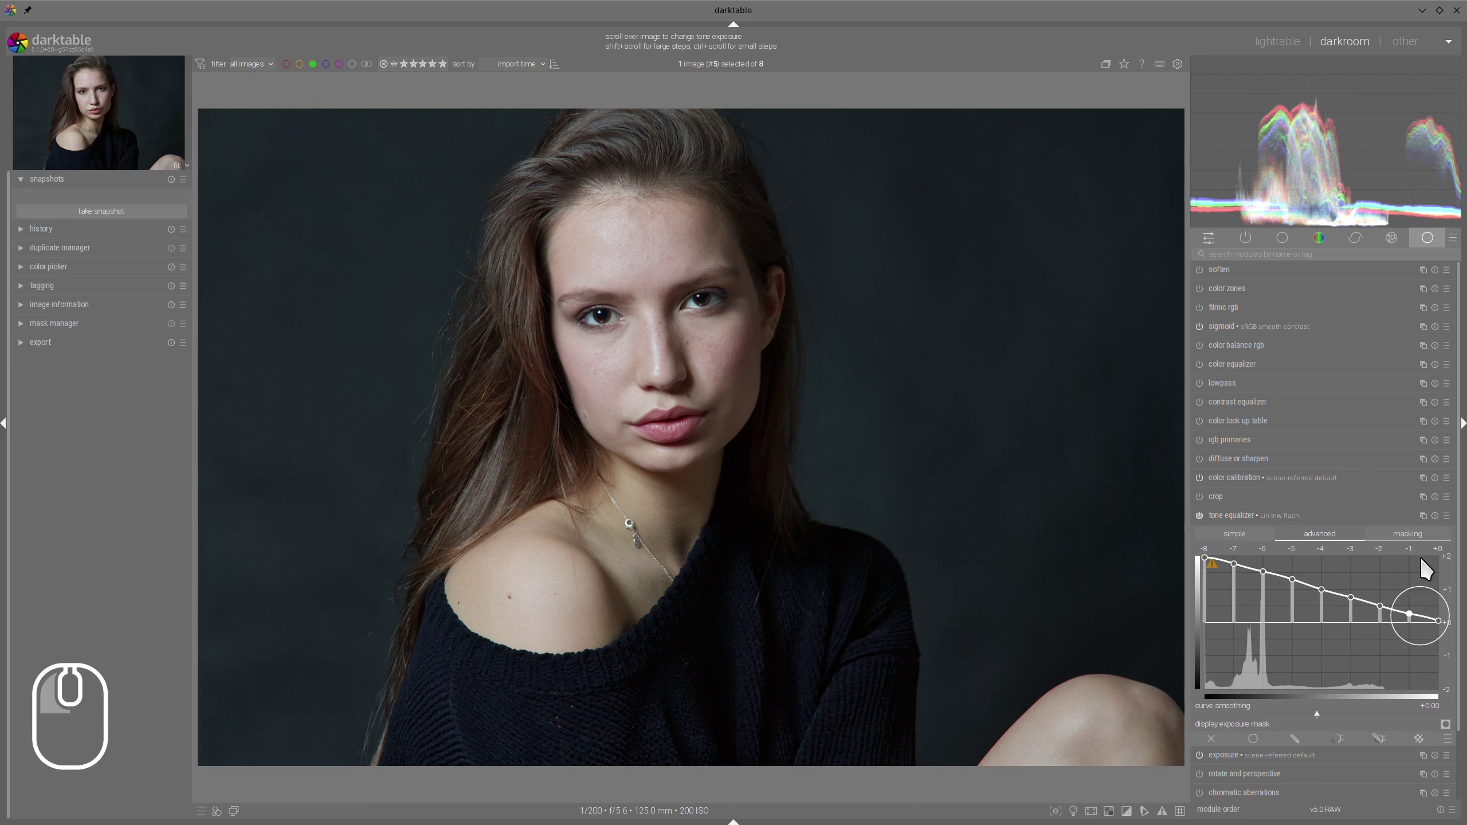
left_click(1414, 534)
left_click(1447, 687)
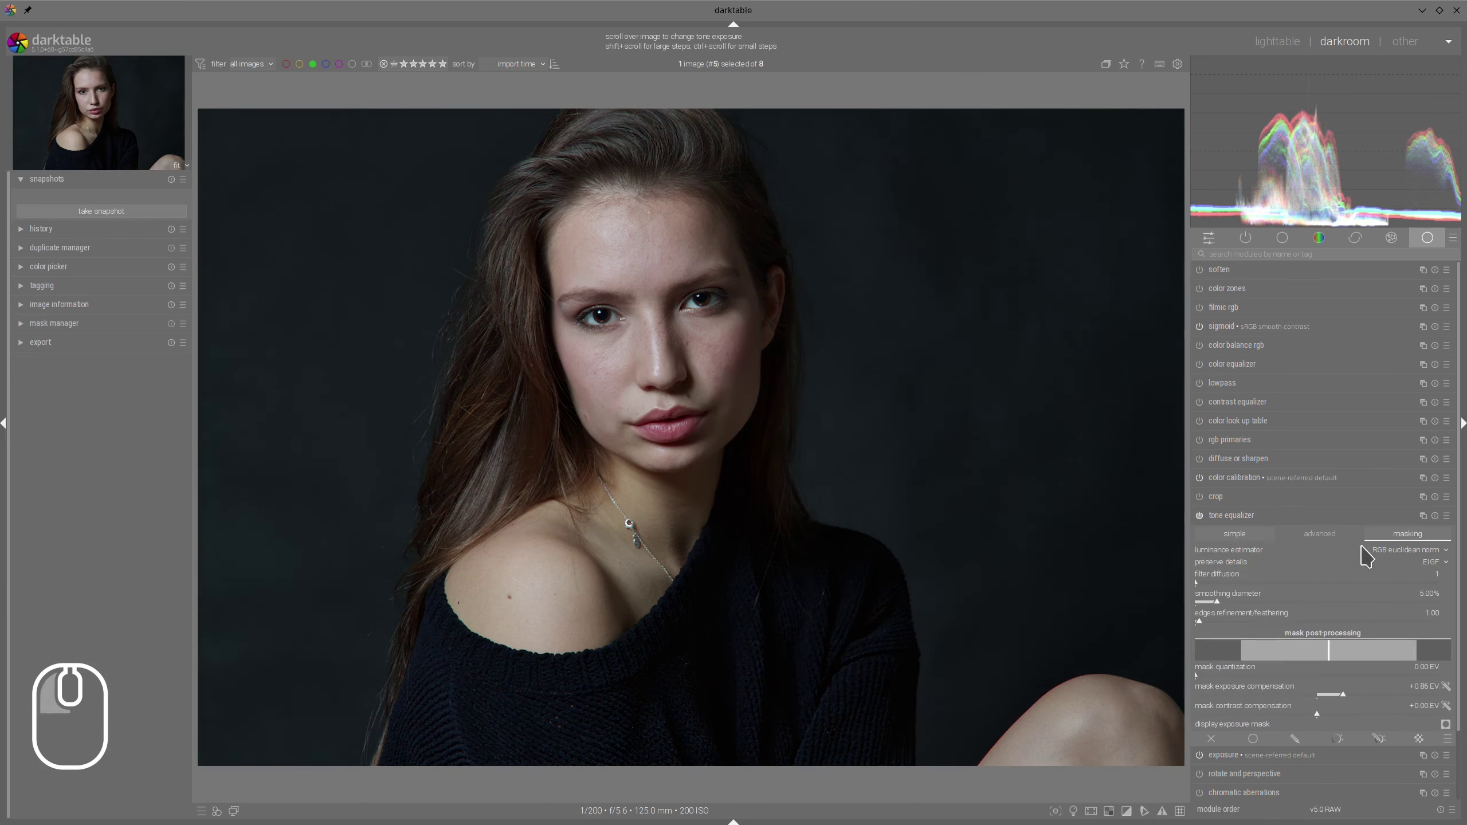
Add a second tone equalizer instance with the same "Lin inw flach EIGF" preset and auto-adjust its mask exposure compensation
right_click(1422, 517)
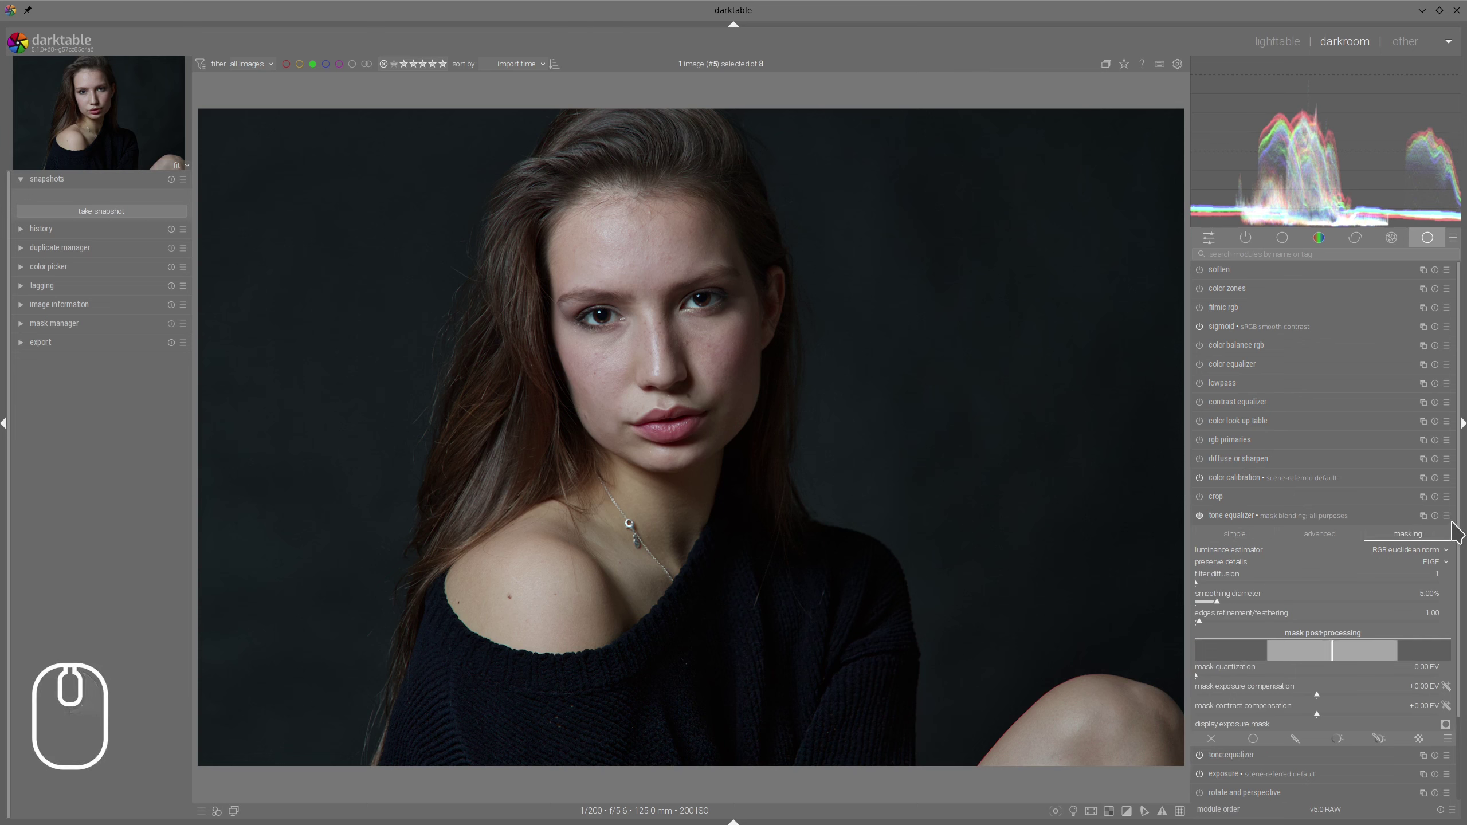
left_click(1446, 517)
left_click(1323, 702)
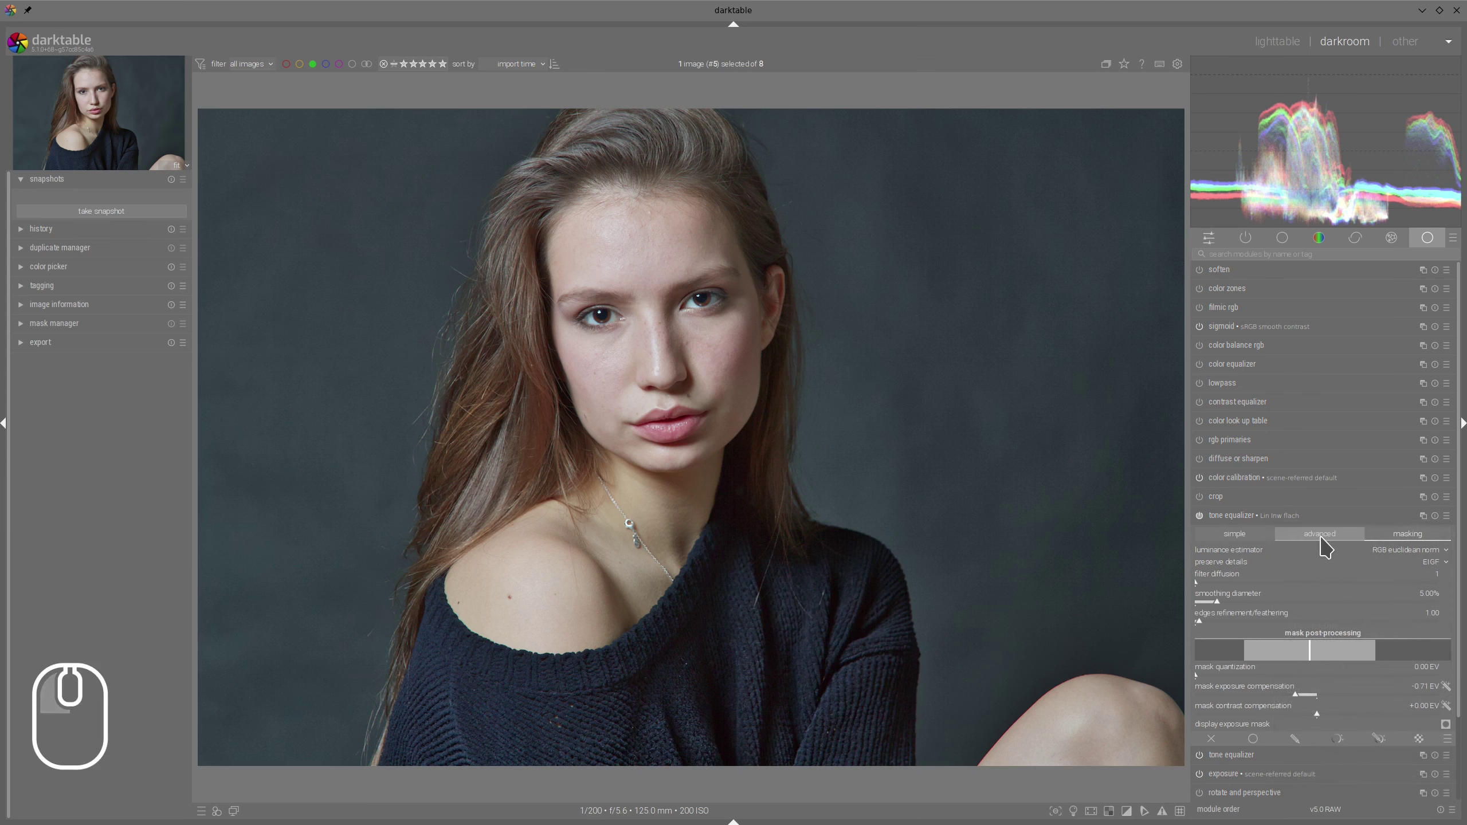
left_click(1446, 687)
left_click(1323, 534)
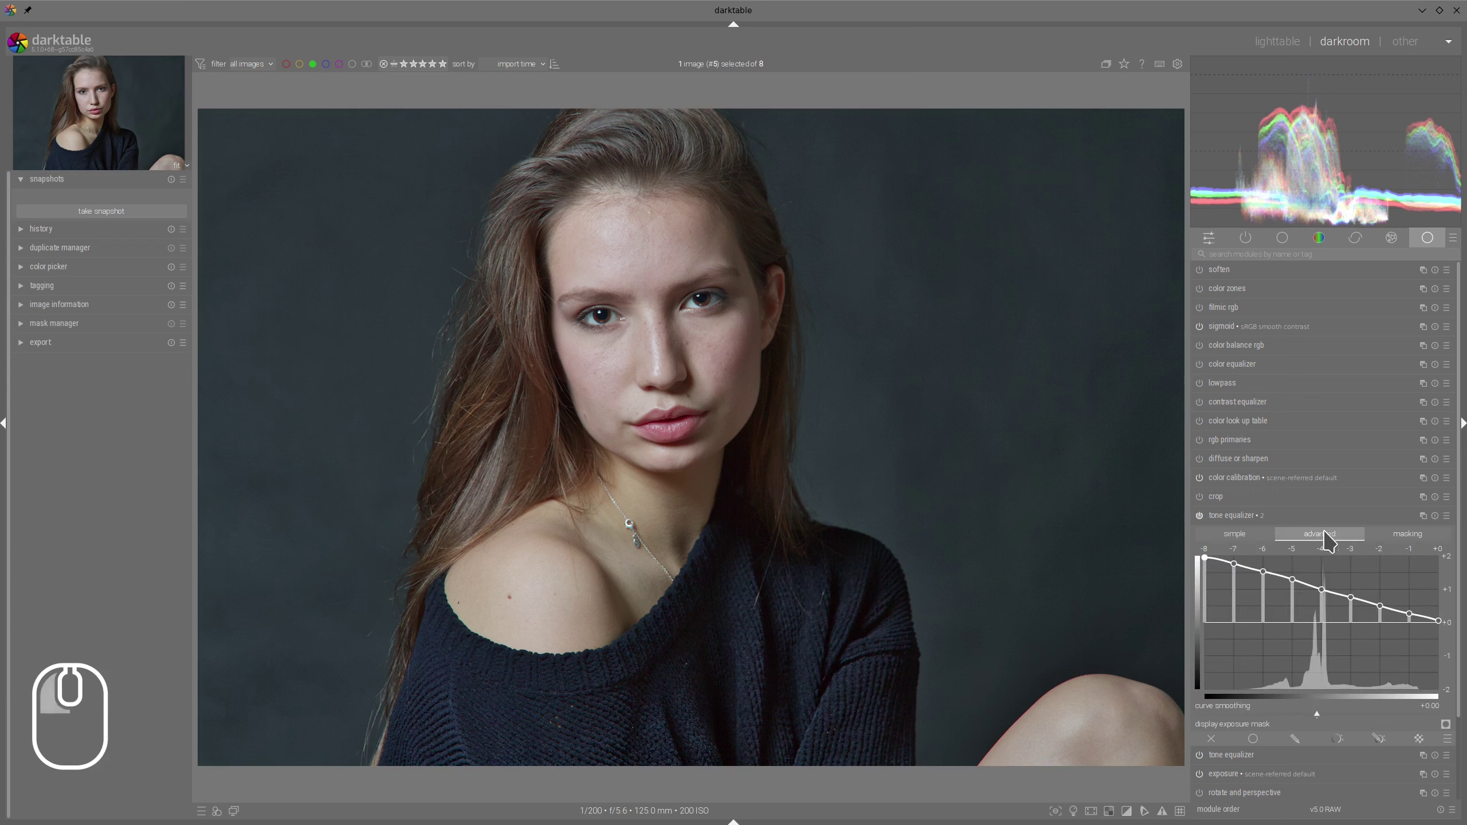
left_click(1287, 517)
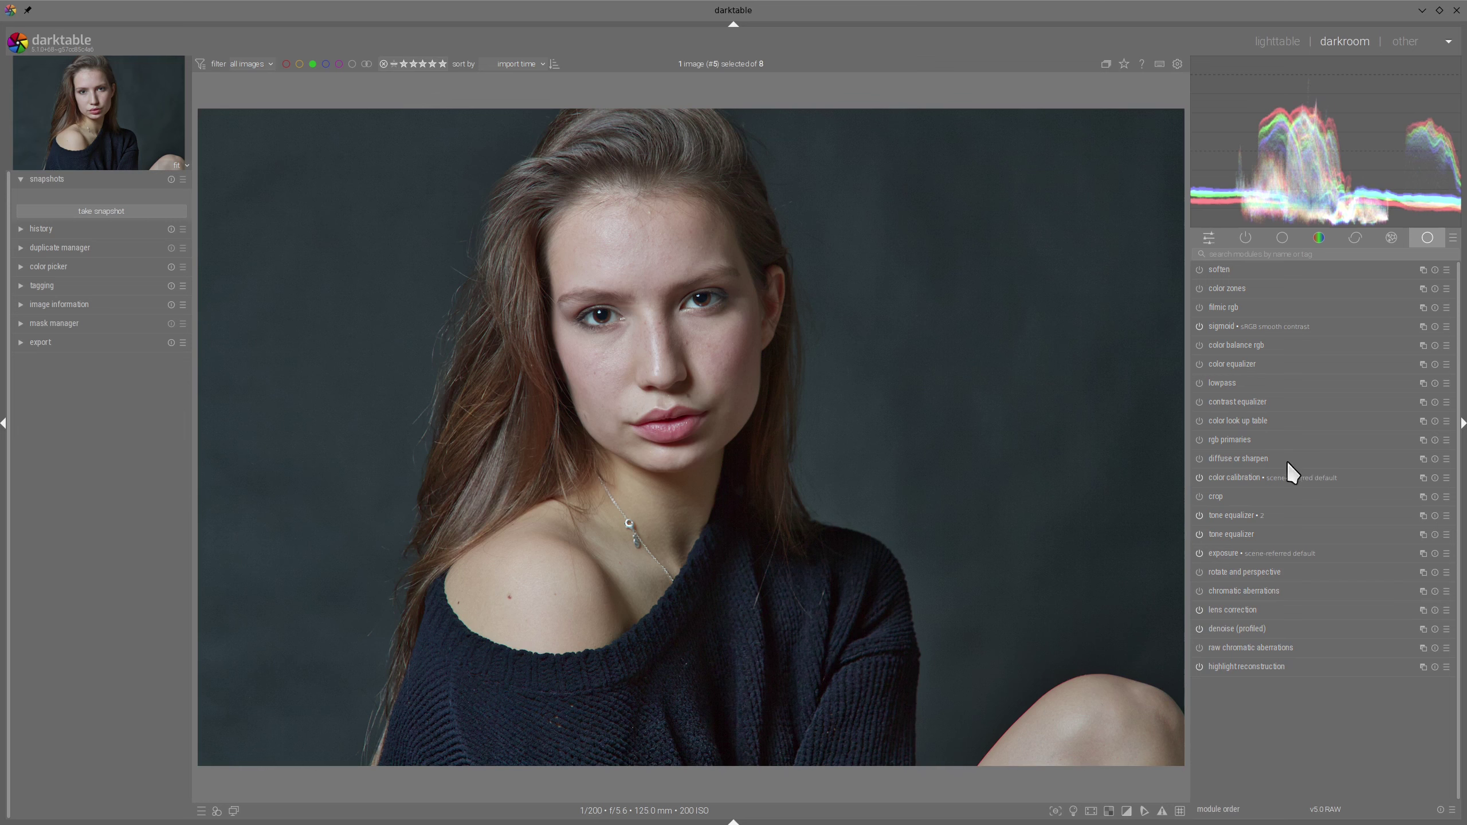
Neutralize the white balance in color calibration by sampling the gray backdrop beside the woman as the reference area
left_click(1230, 477)
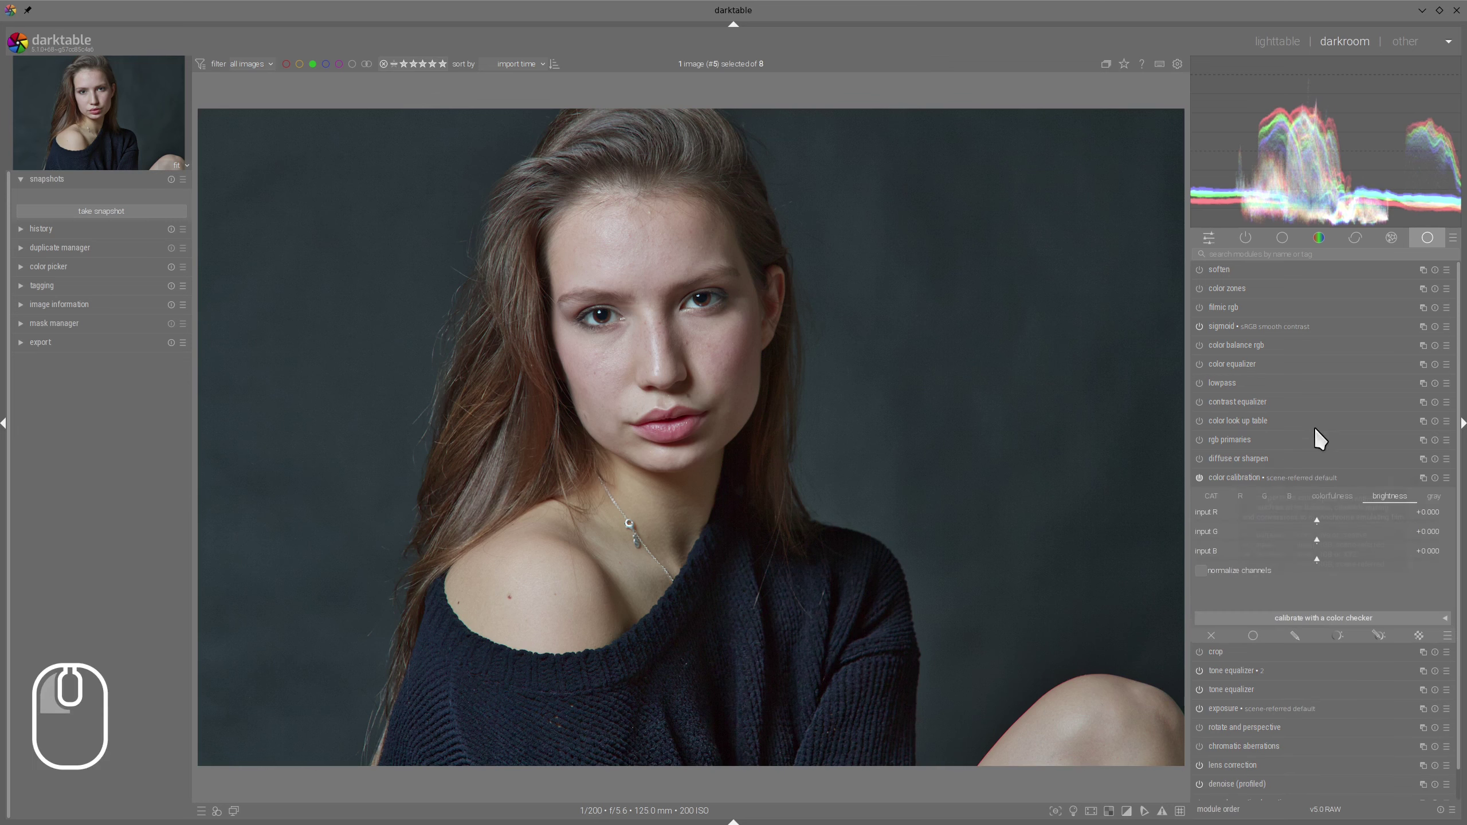
left_click(1211, 496)
left_click(1443, 519)
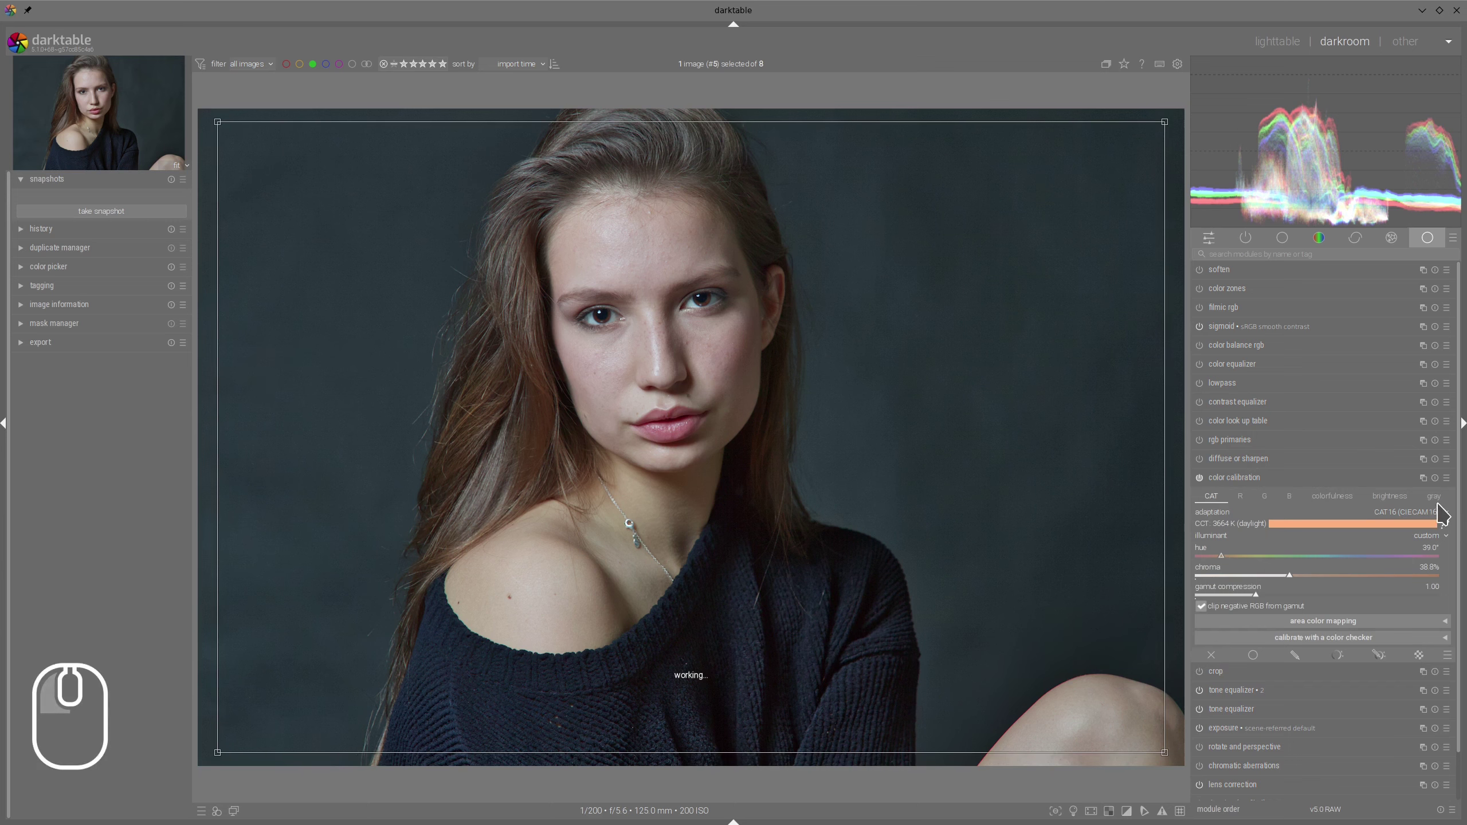
left_click_drag(957, 322, 1041, 446)
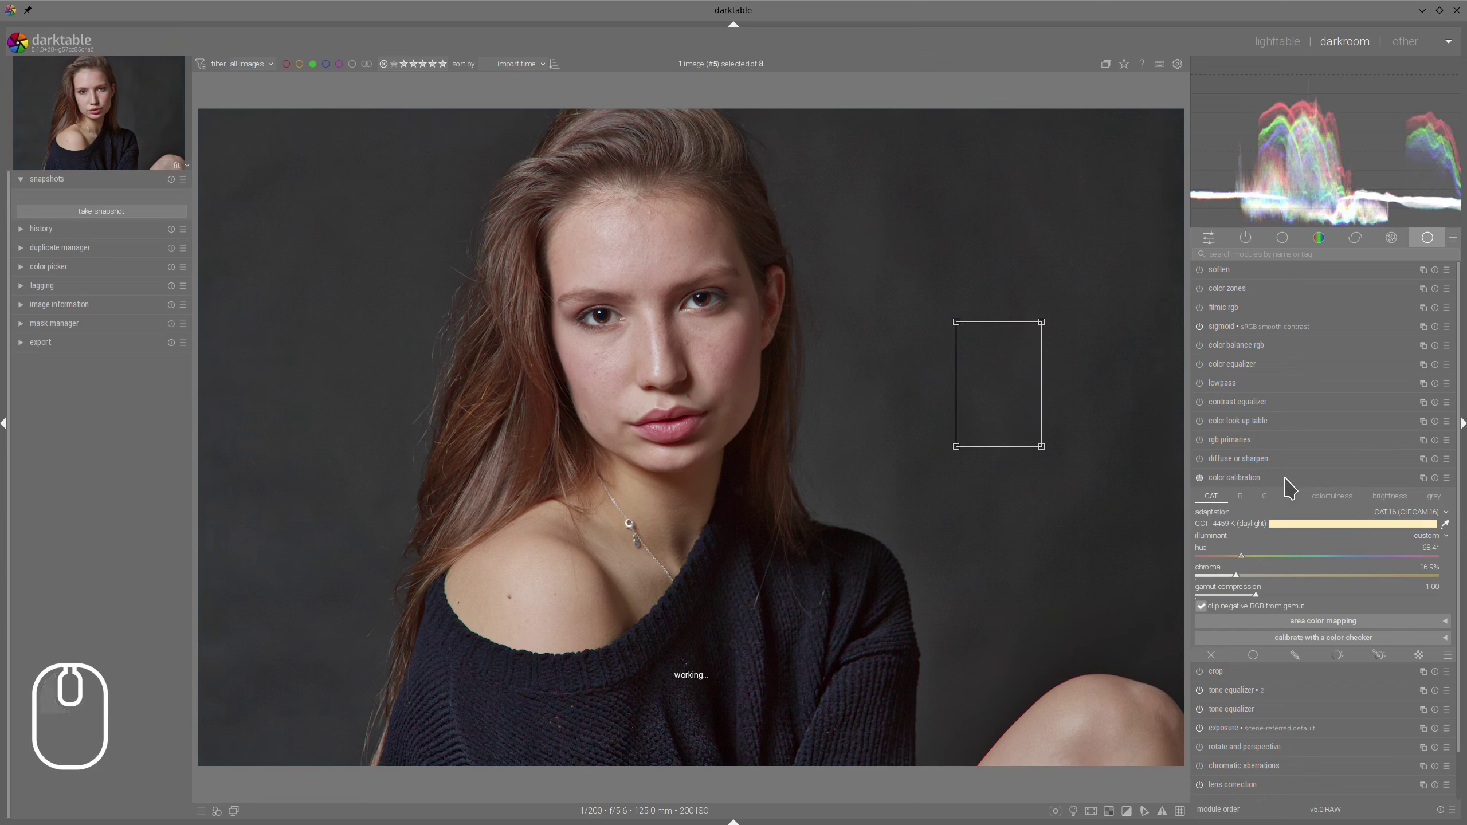
left_click(1325, 477)
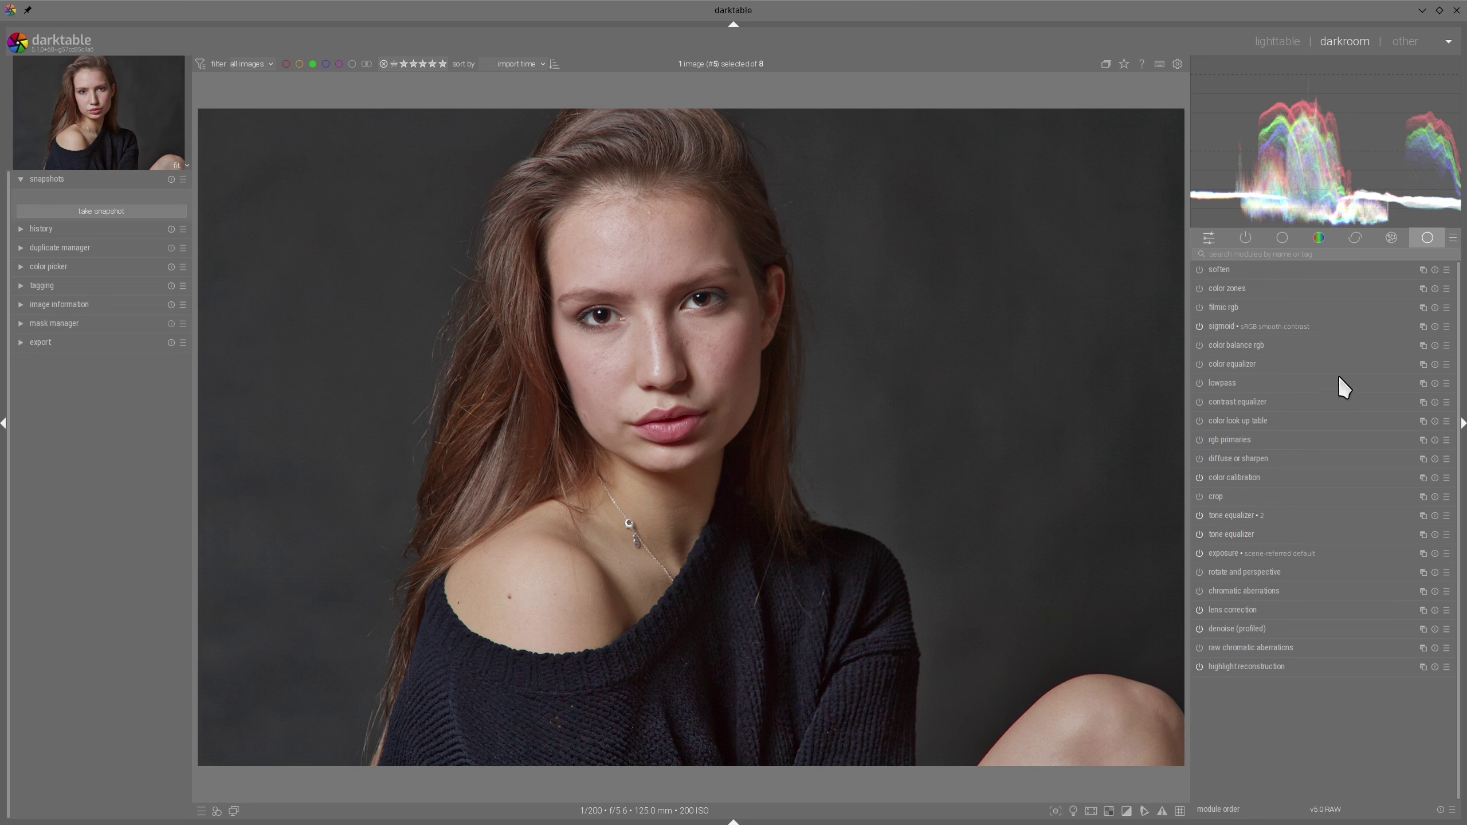
Enable color balance rgb and set perceptual brilliance to -8.92% shadows, +10.80% midtones and +18.31% highlights
left_click(1199, 344)
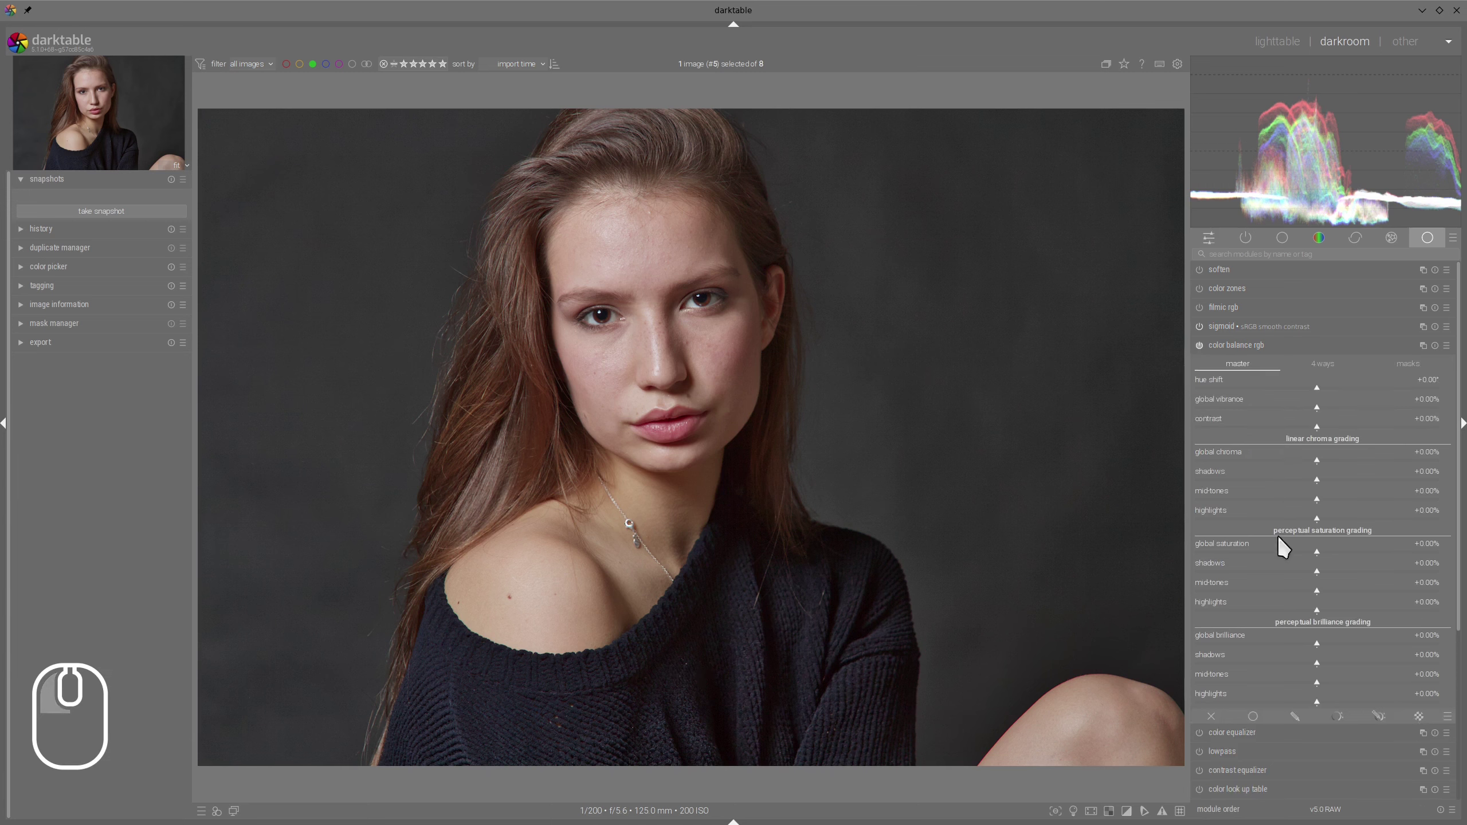
left_click(1336, 701)
left_click(1306, 663)
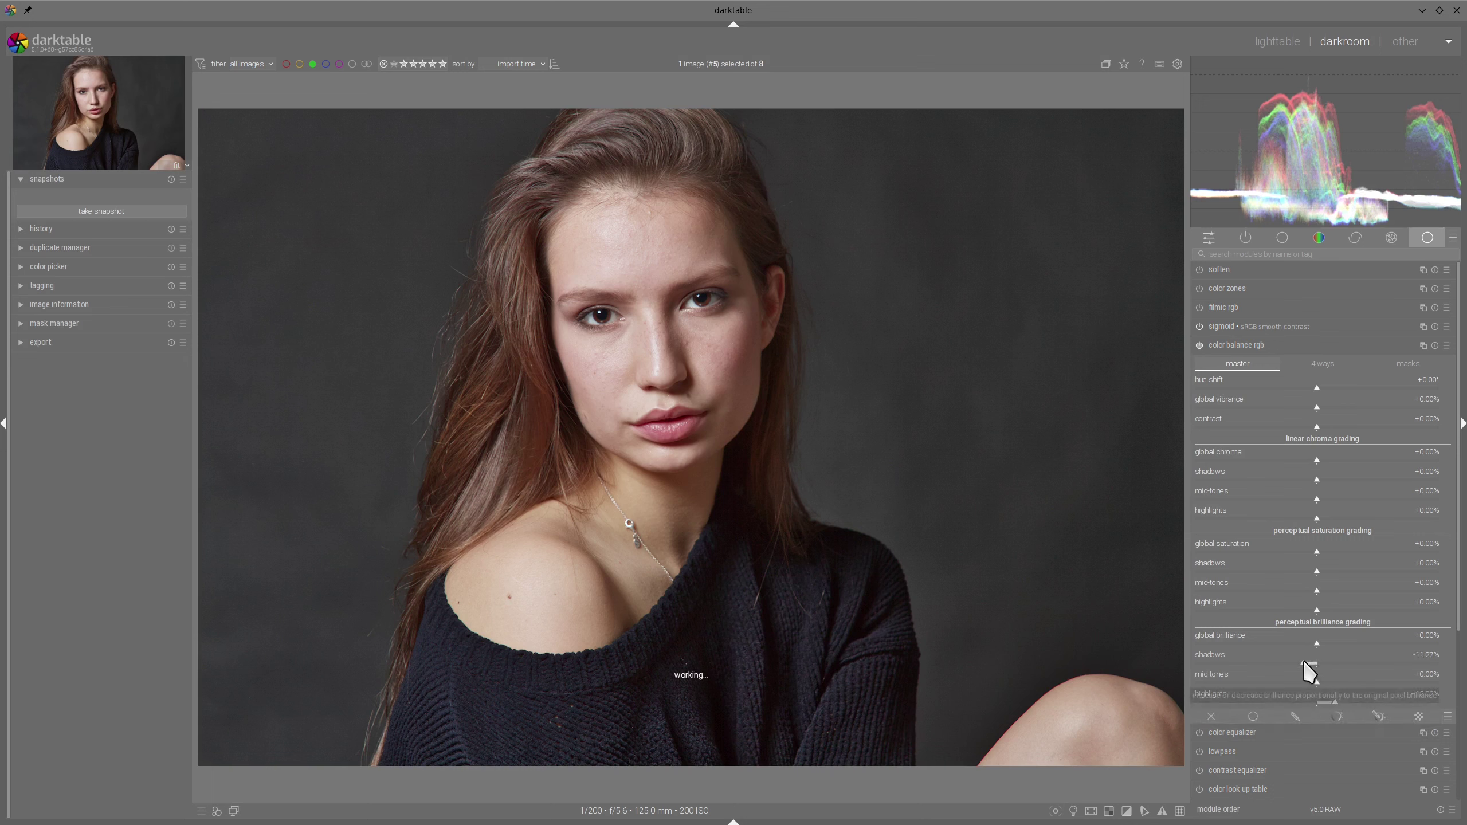
left_click(1310, 663)
left_click(1339, 702)
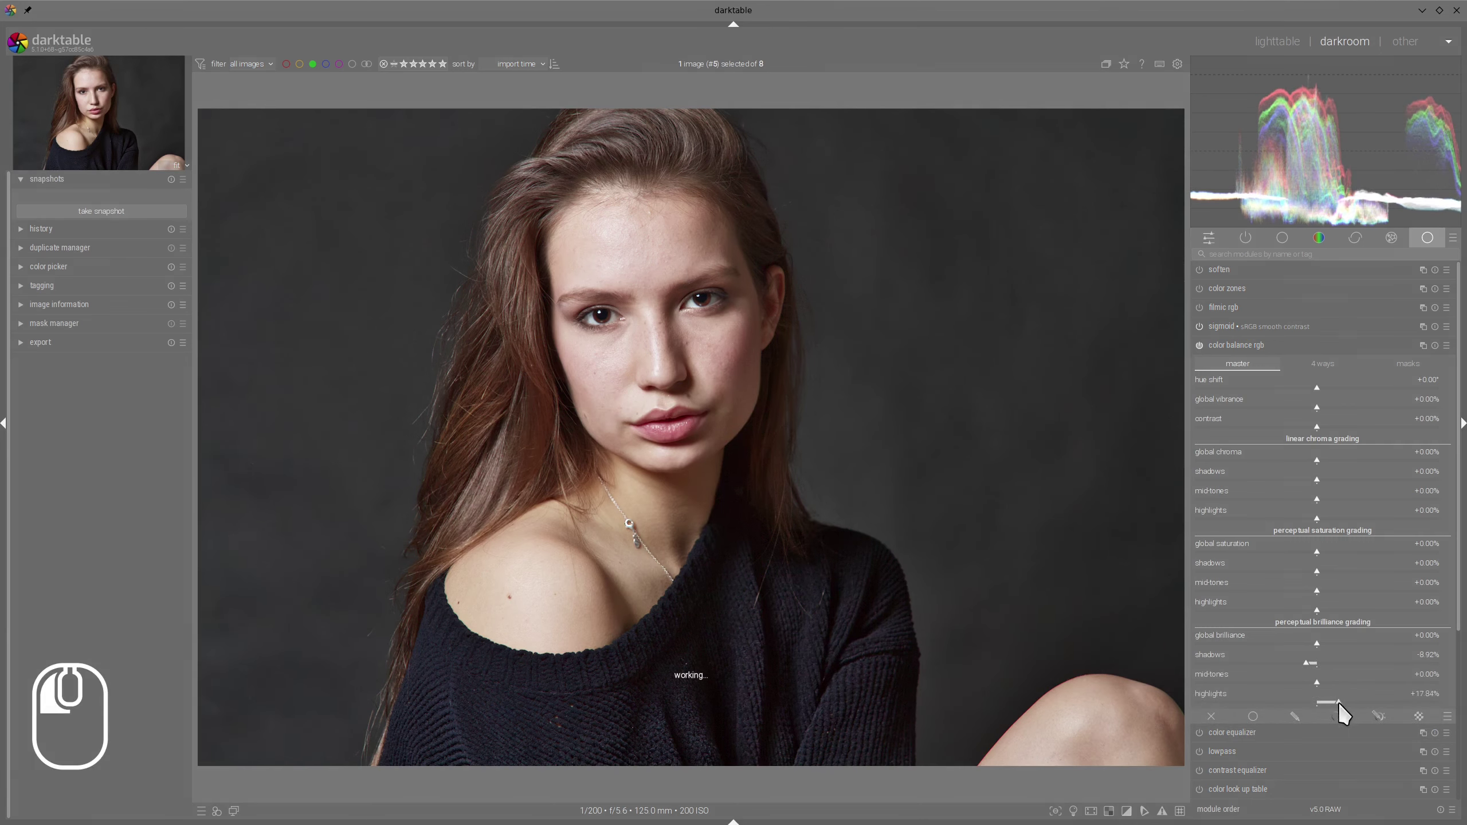
left_click(1331, 683)
left_click(1339, 701)
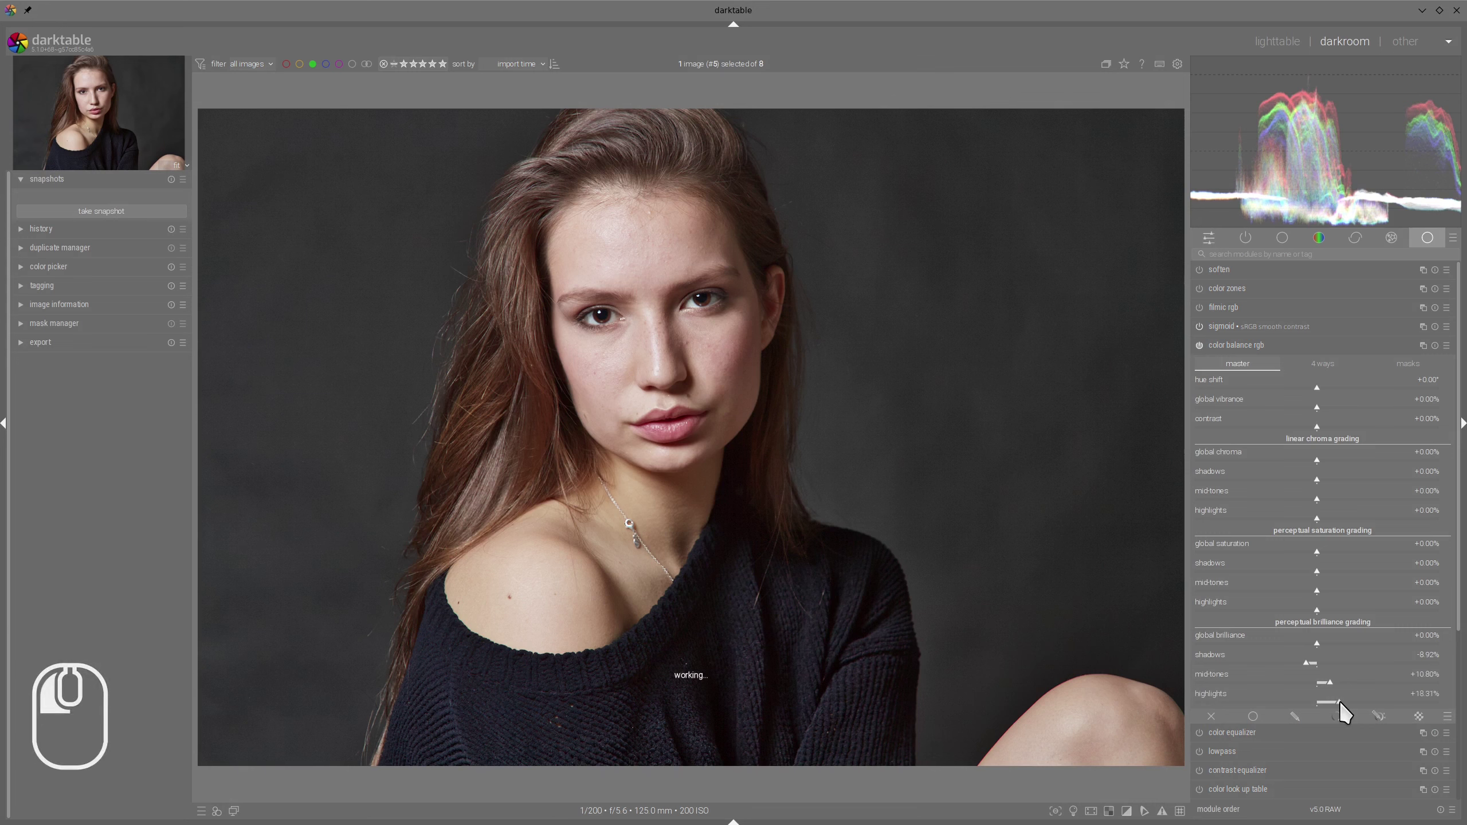
left_click(1243, 341)
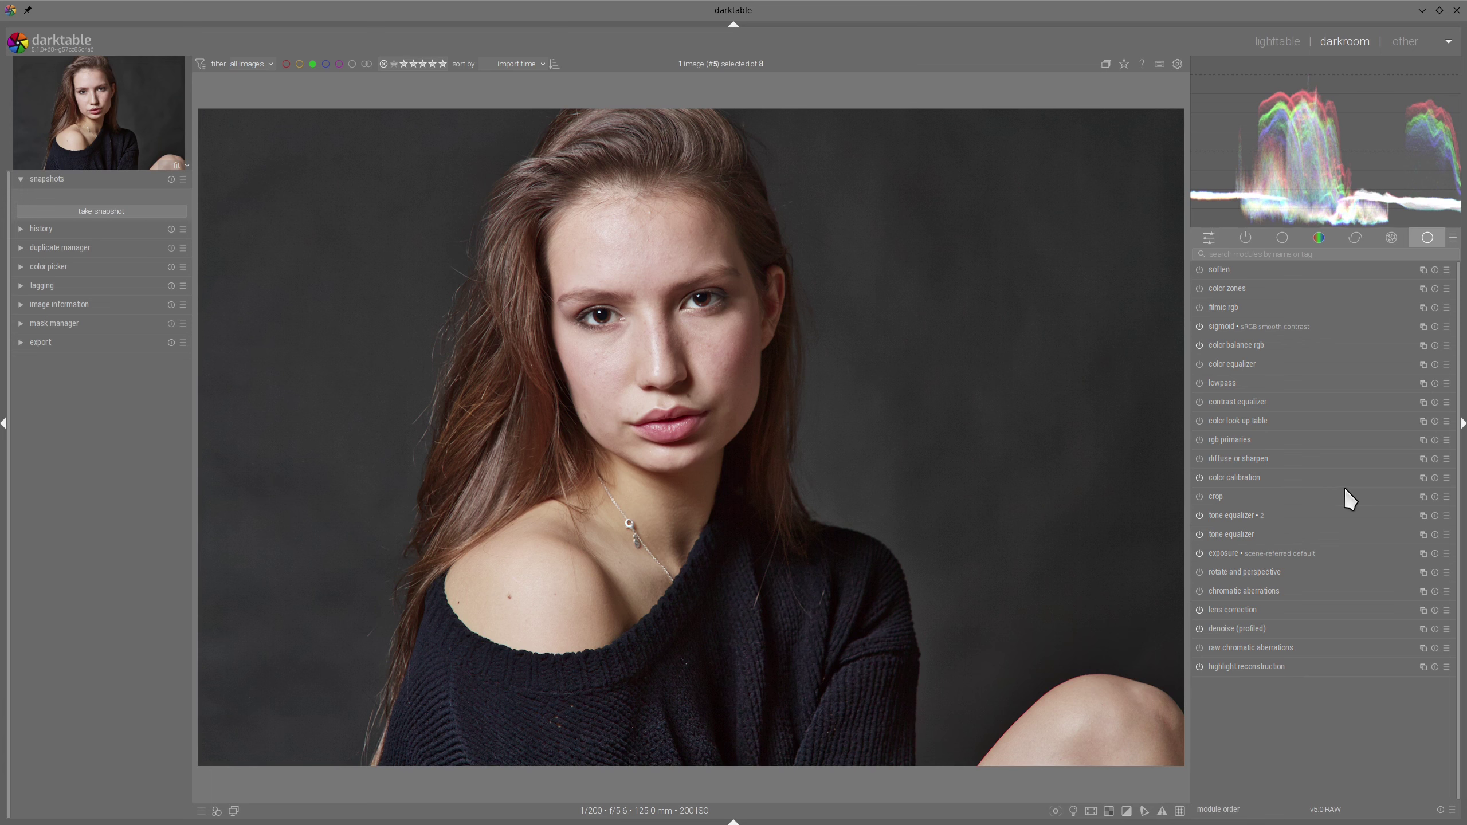
Add a second color calibration instance and set its brightness to -0.390 input R, -0.070 input G and +0.446 input B
left_click(1426, 477)
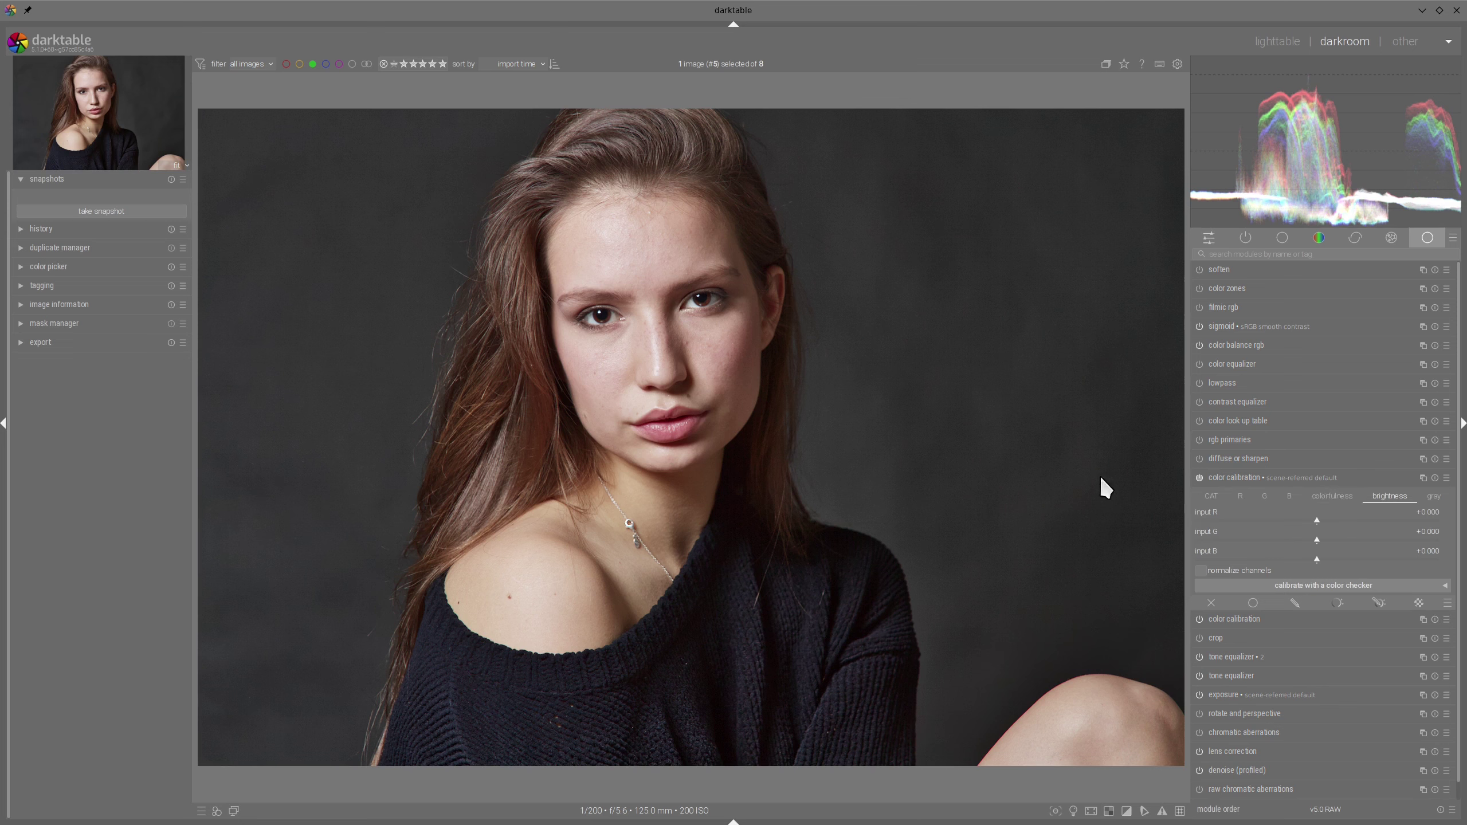
left_click_drag(1314, 511, 1351, 557)
left_click_drag(1276, 523, 1278, 524)
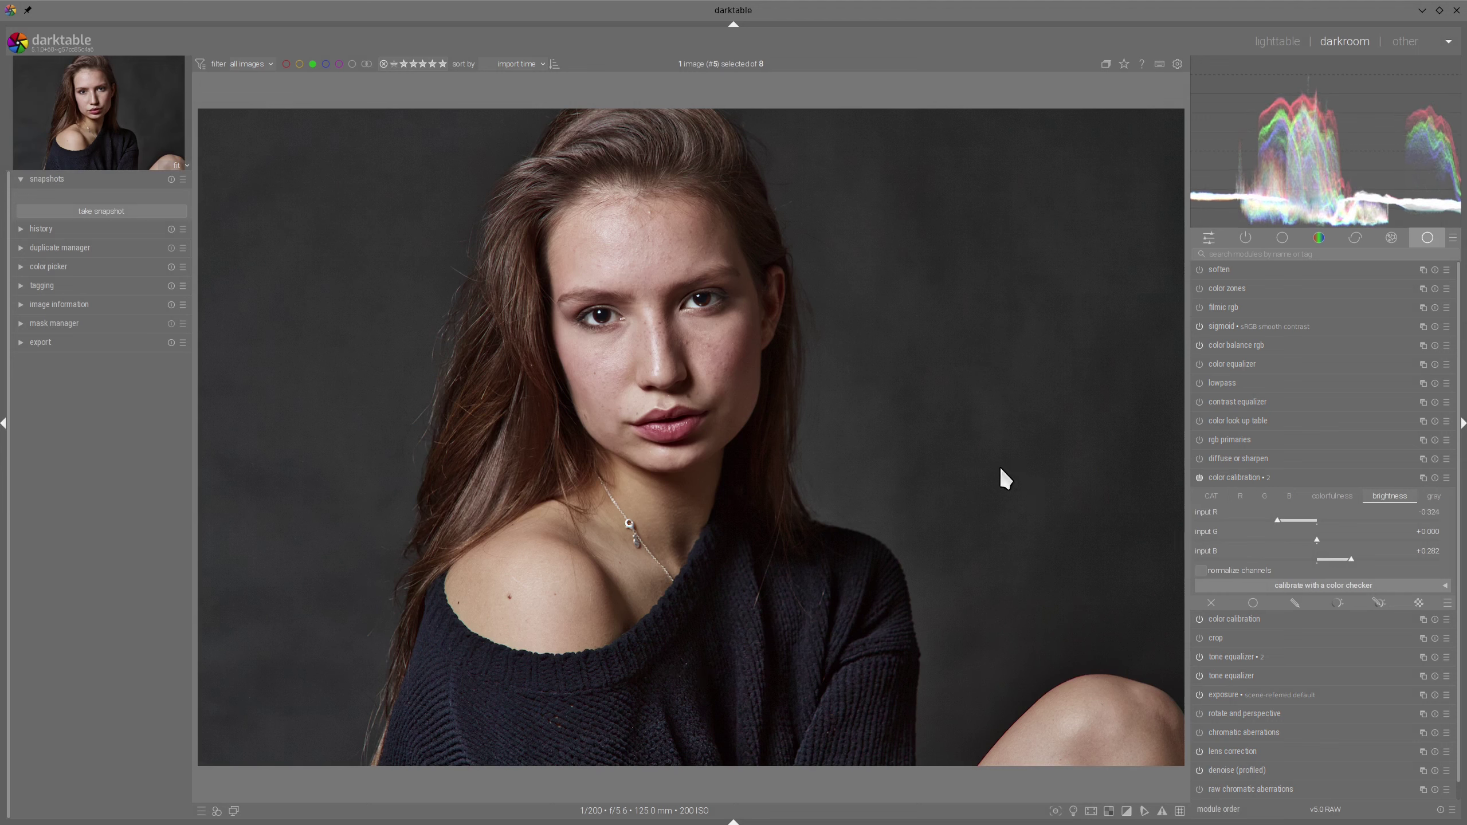
left_click(1289, 497)
left_click(1356, 563)
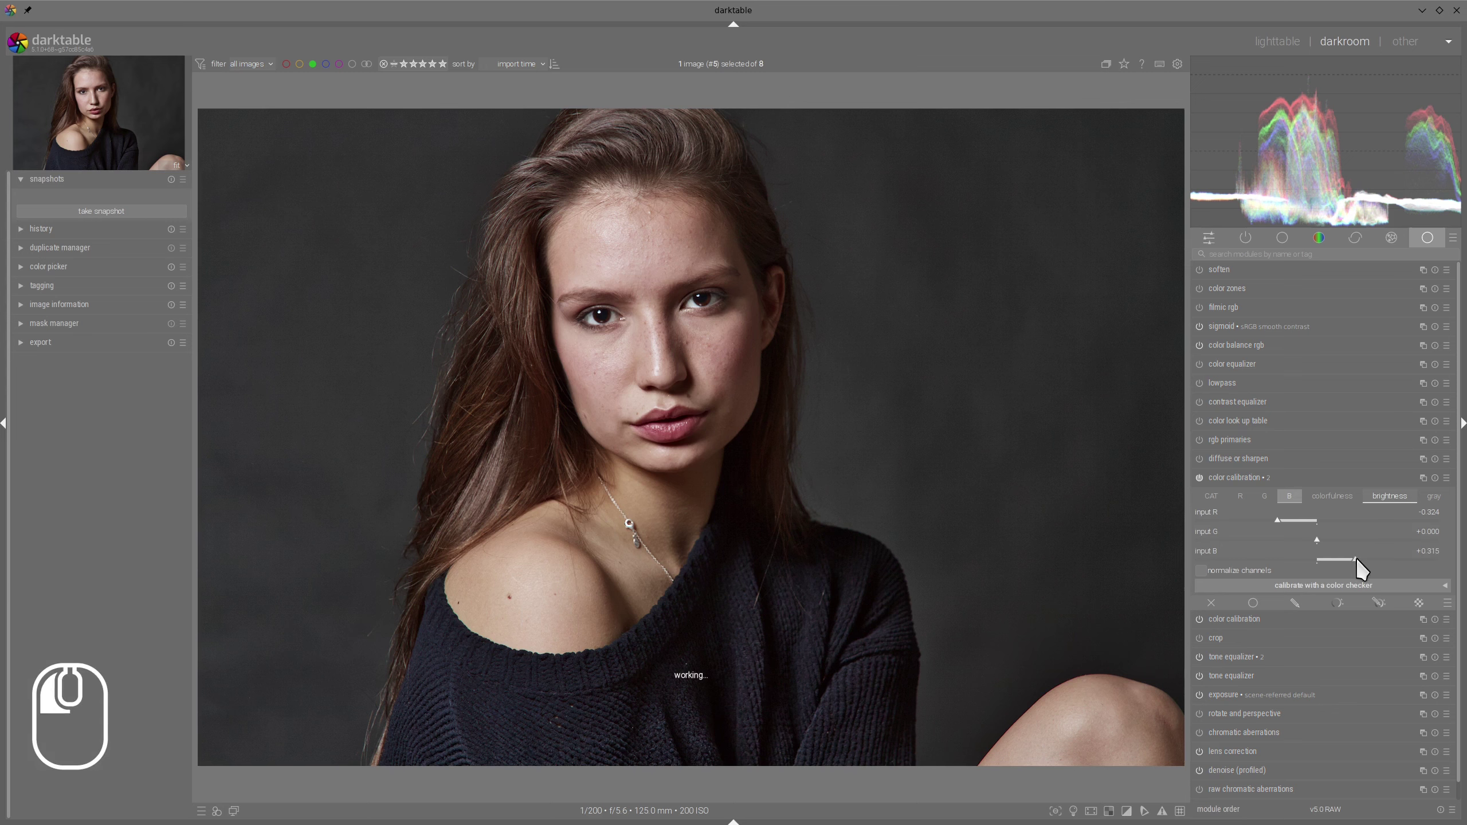
left_click(1270, 518)
left_click_drag(1318, 540, 1307, 542)
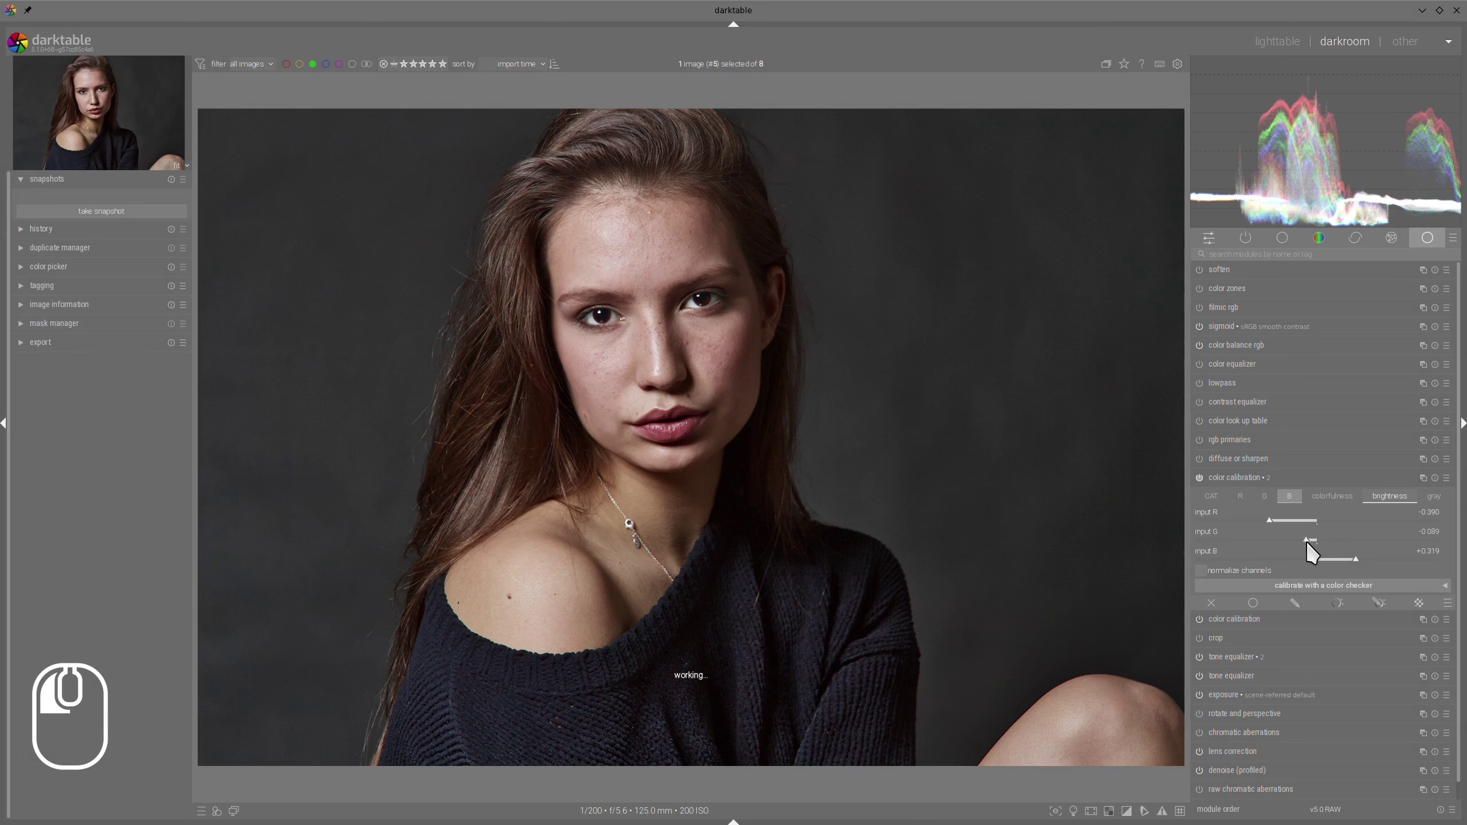
left_click(1373, 560)
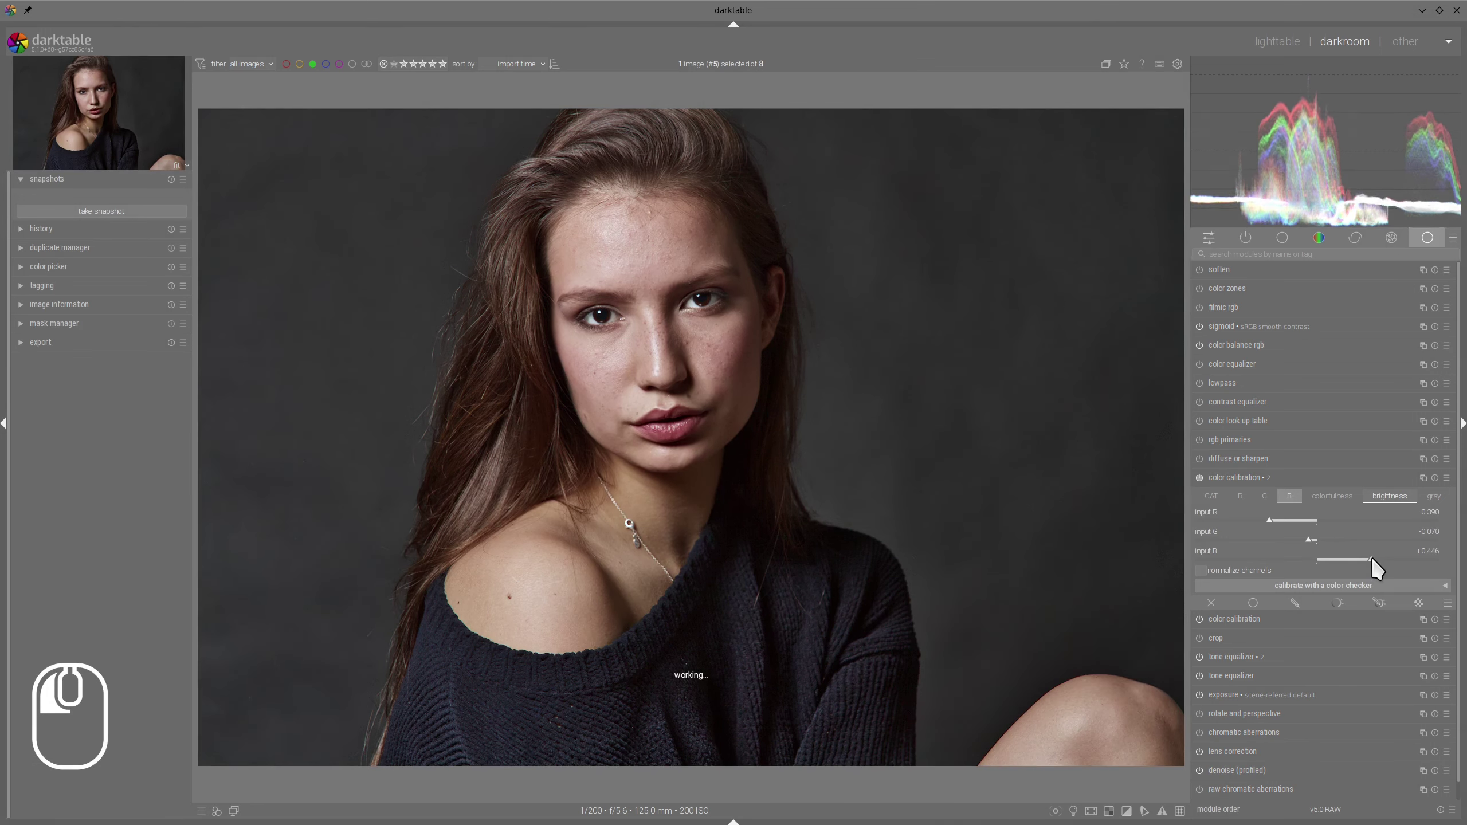
left_click(1236, 476)
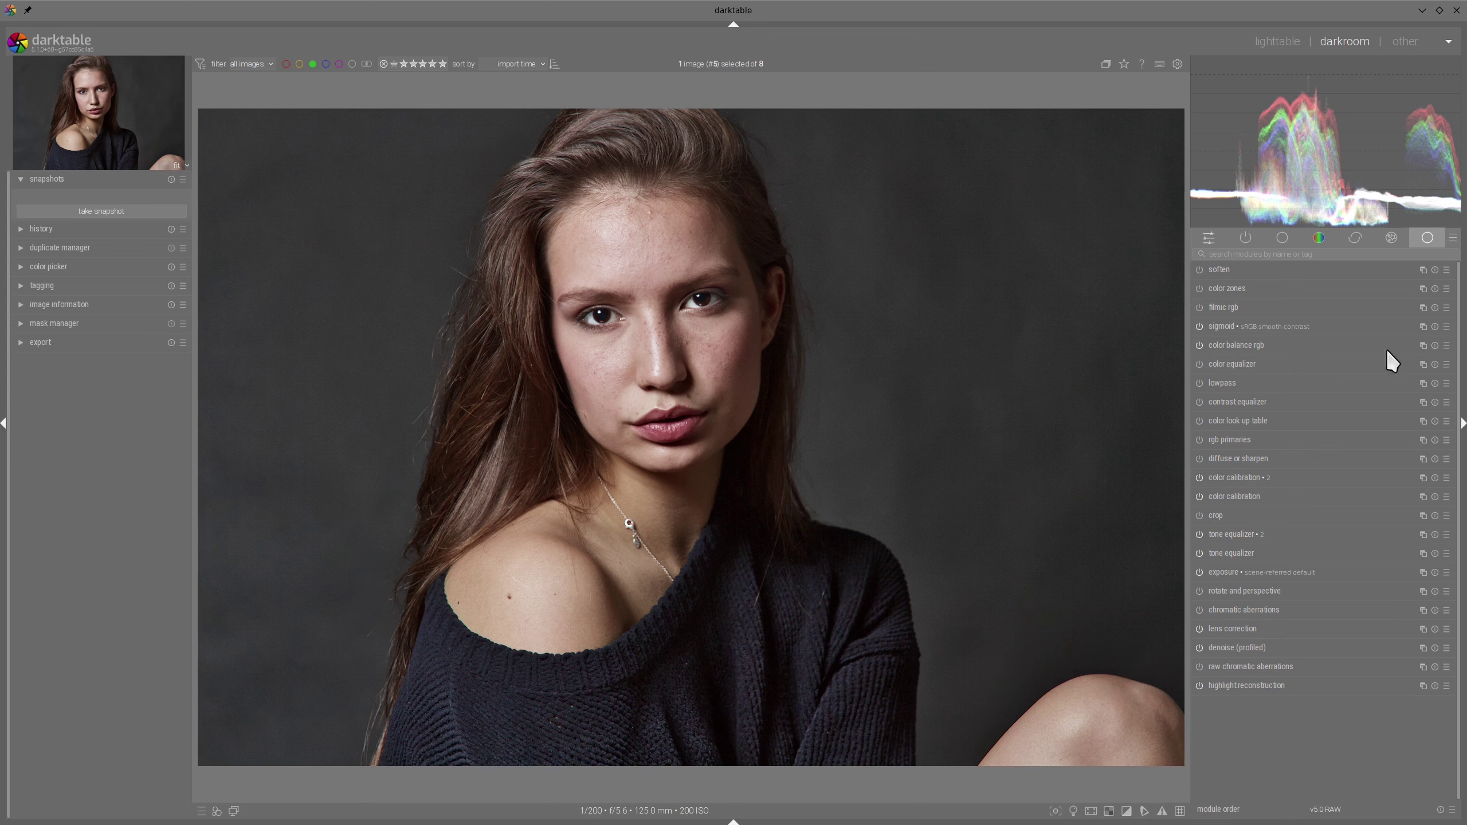
Add a new color balance rgb instance and tint its shadows lift warm with hue 32.96° and chroma 5.40%
left_click(1423, 346)
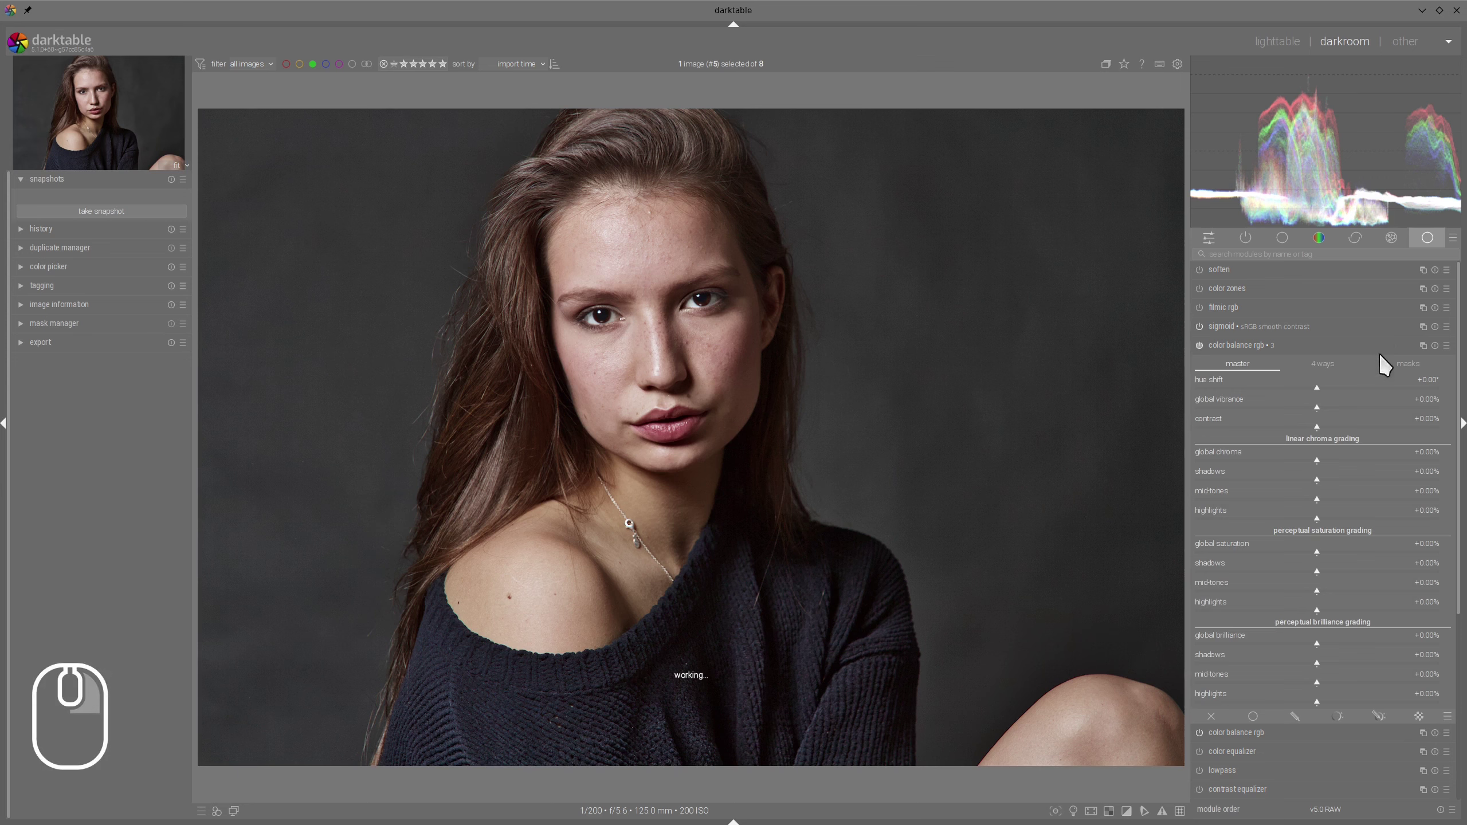
left_click(1339, 361)
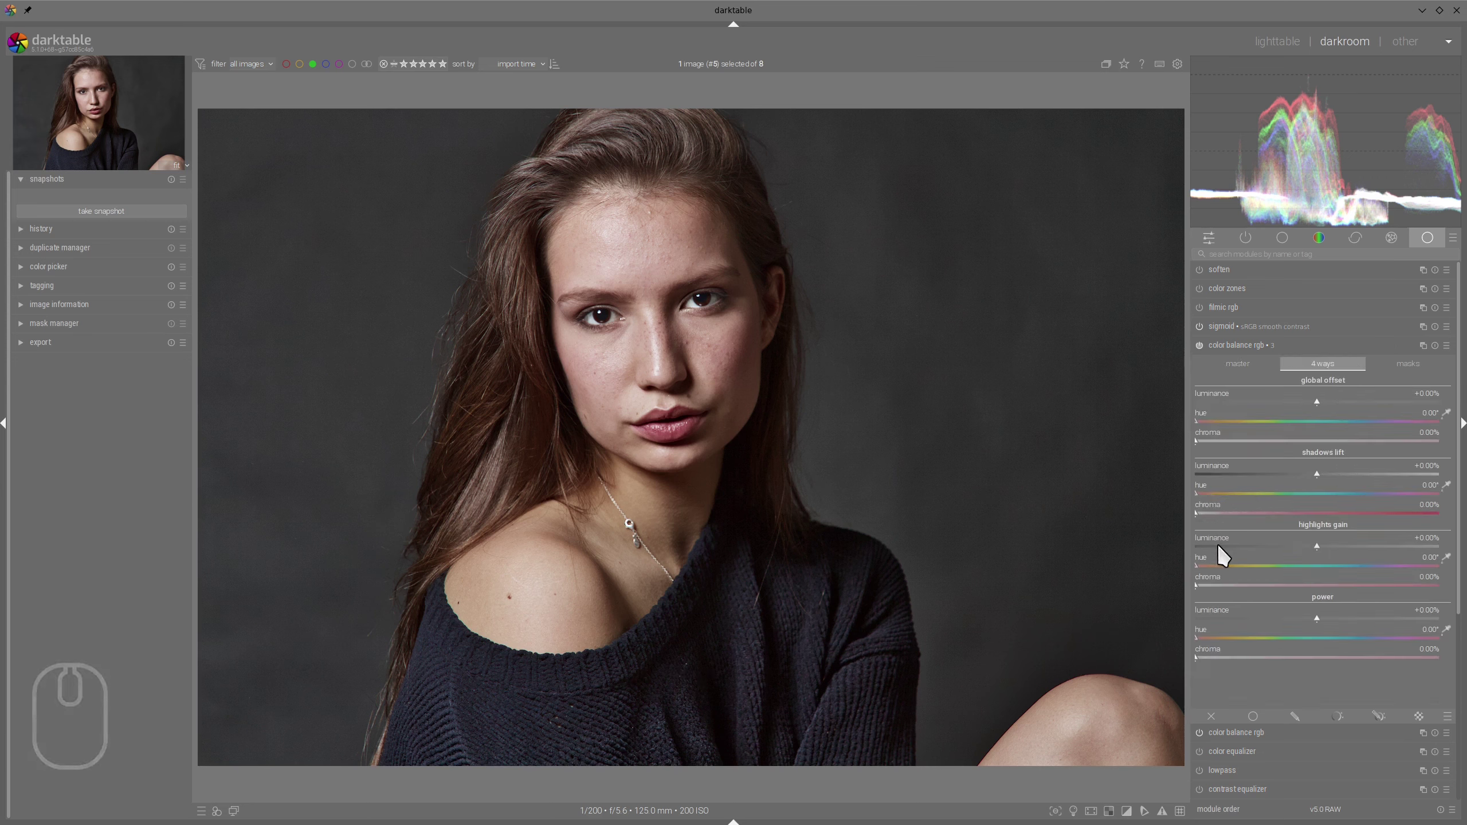
left_click(1214, 563)
left_click_drag(1200, 570, 1198, 565)
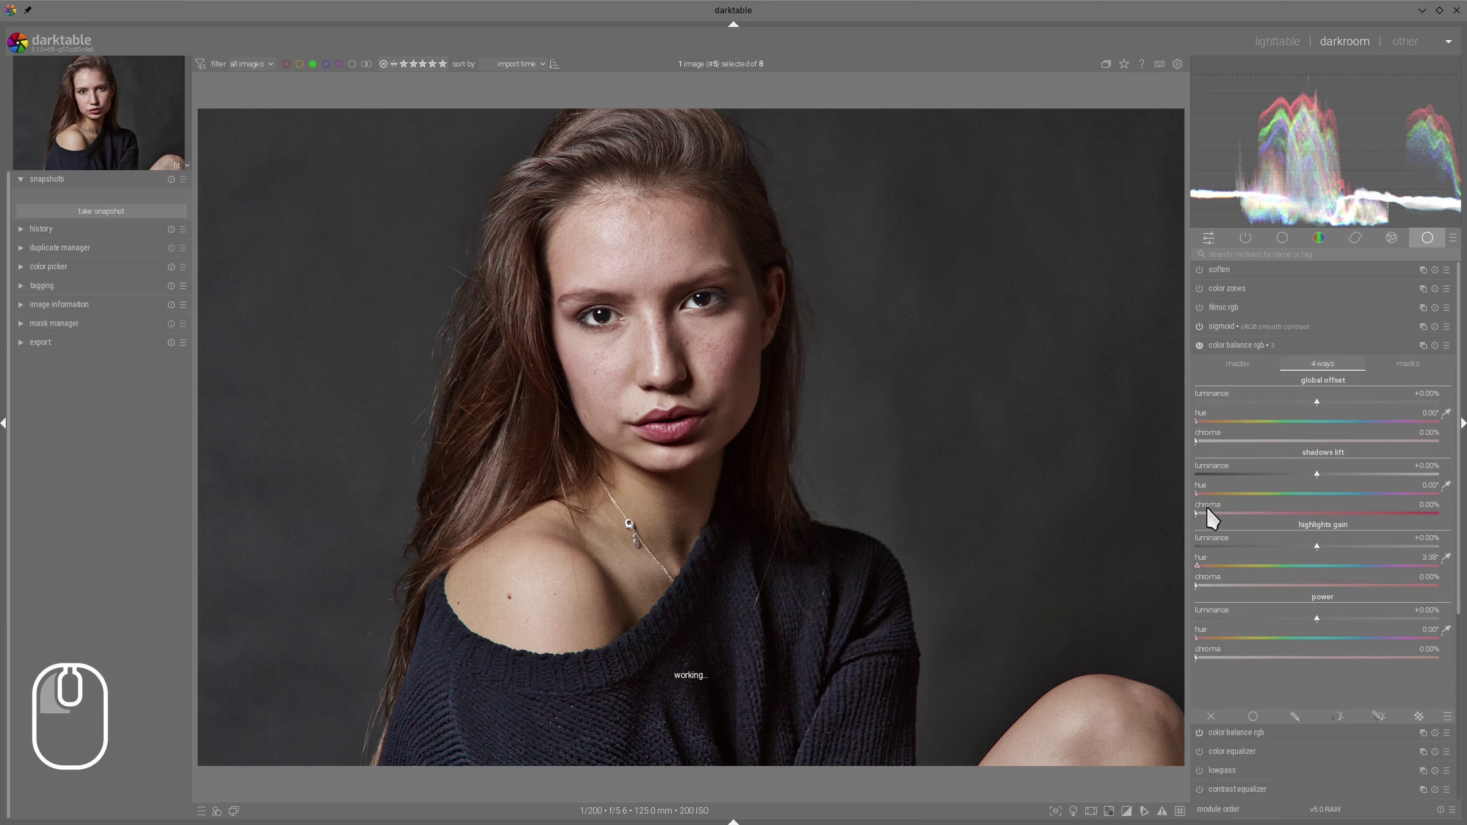
left_click(1214, 494)
left_click(1220, 513)
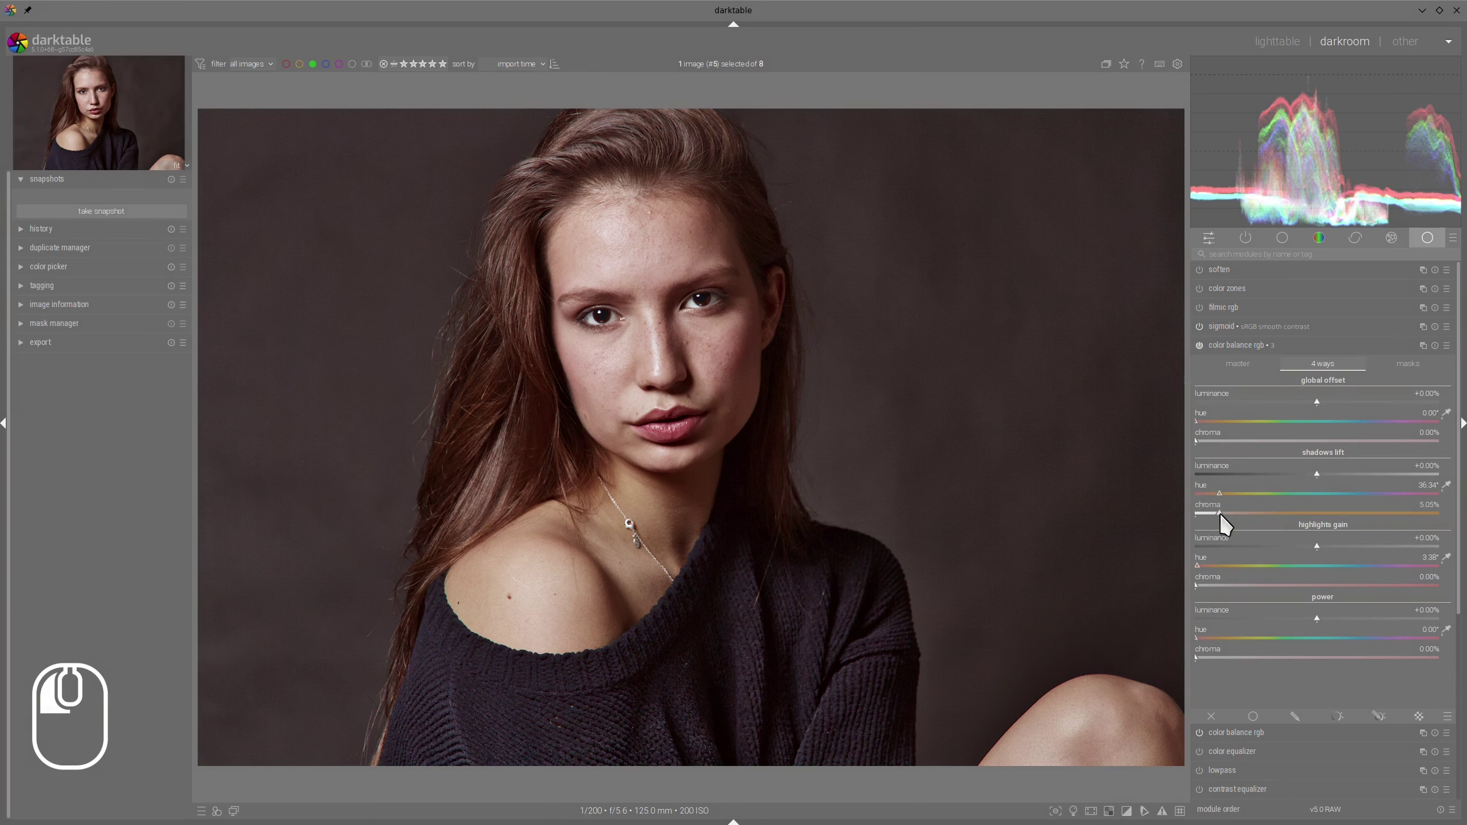
left_click(1218, 494)
left_click(1219, 514)
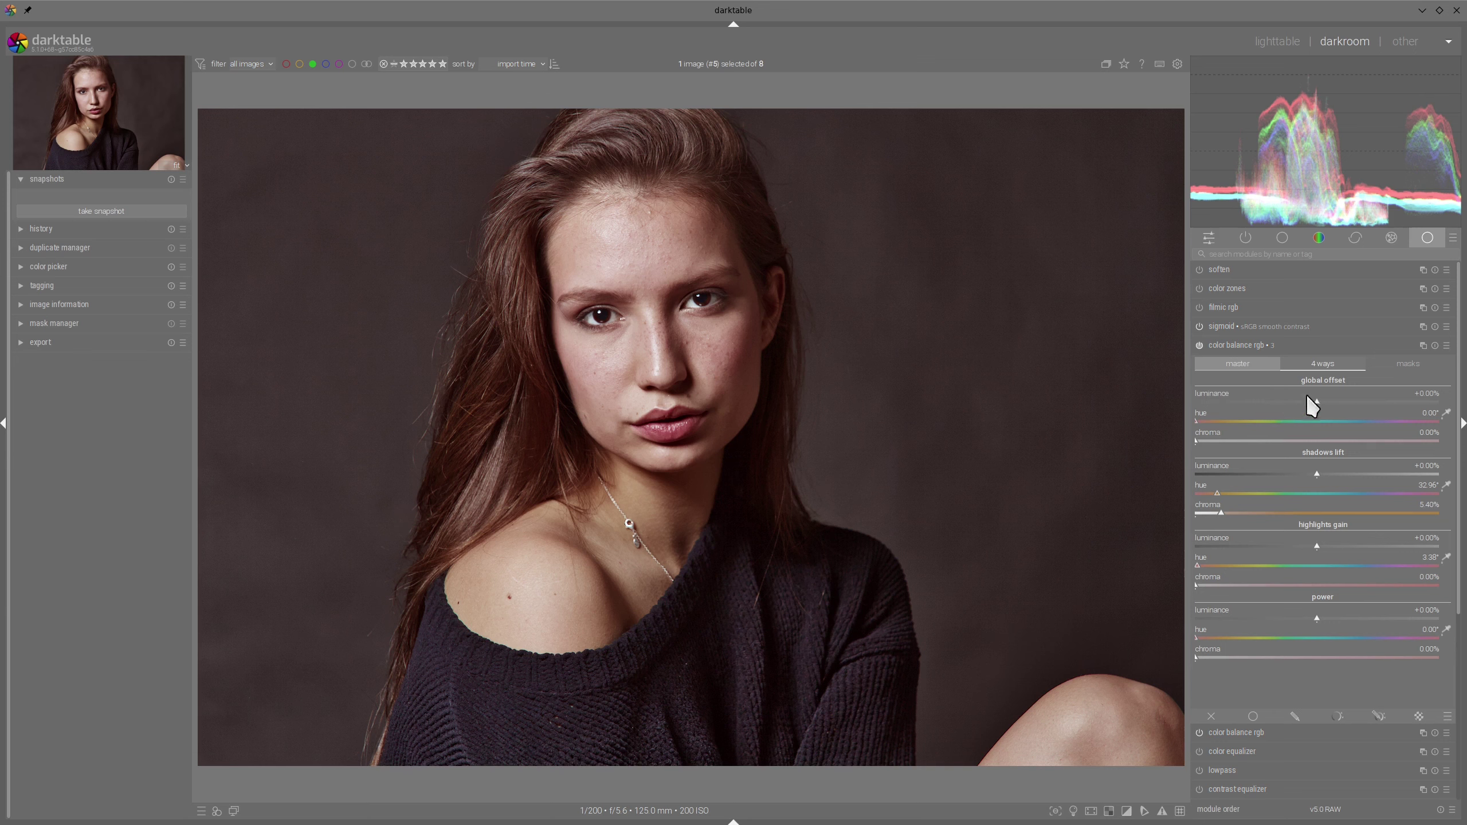
Set linear chroma to -33.80% shadows, +20.19% midtones and -25.82% highlights, and shadows perceptual saturation to +30.99%
left_click(1241, 363)
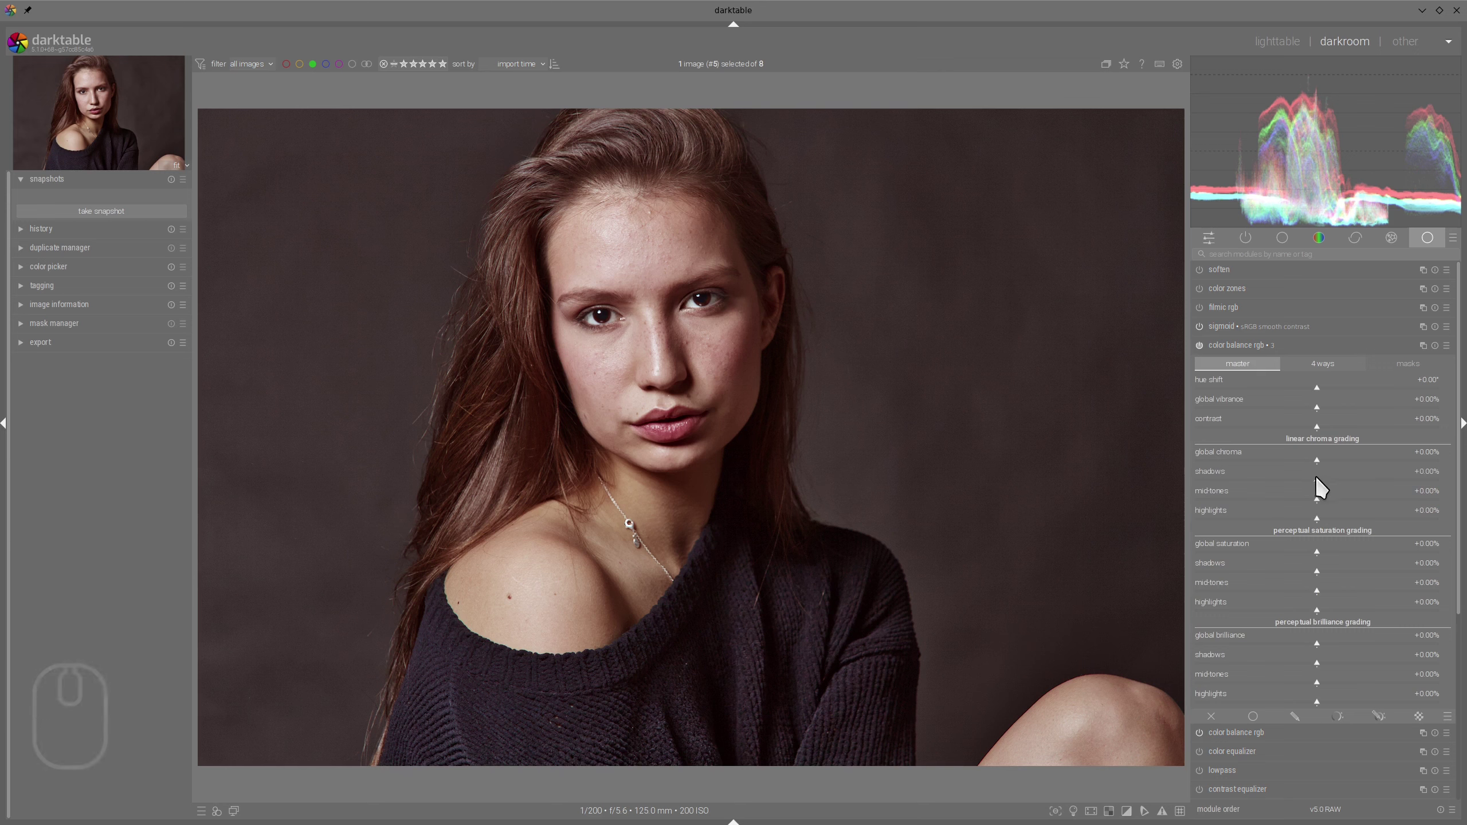
left_click(1276, 479)
left_click(1337, 499)
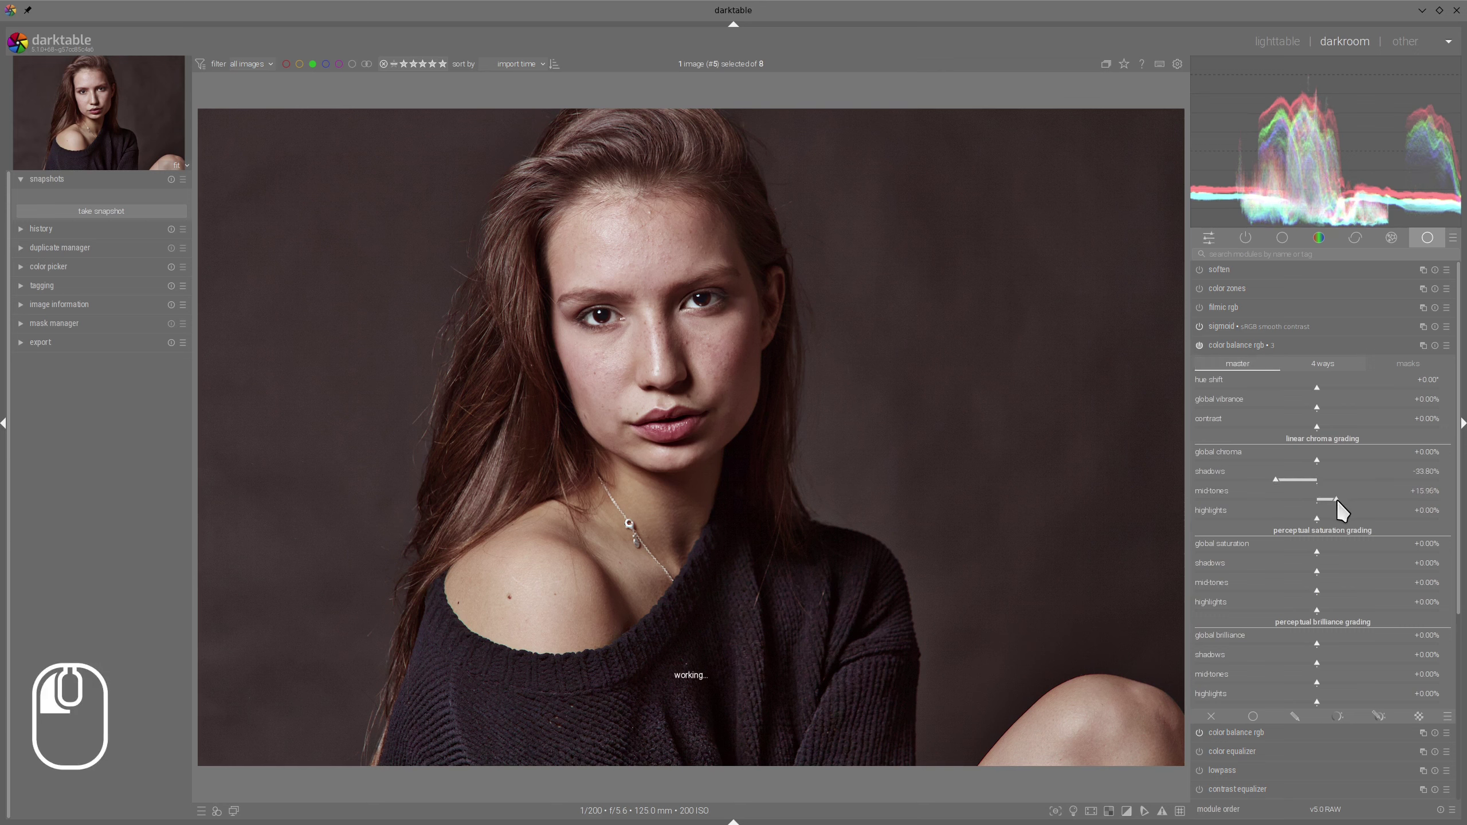
left_click_drag(1342, 499, 1342, 500)
left_click(1286, 516)
left_click(1362, 573)
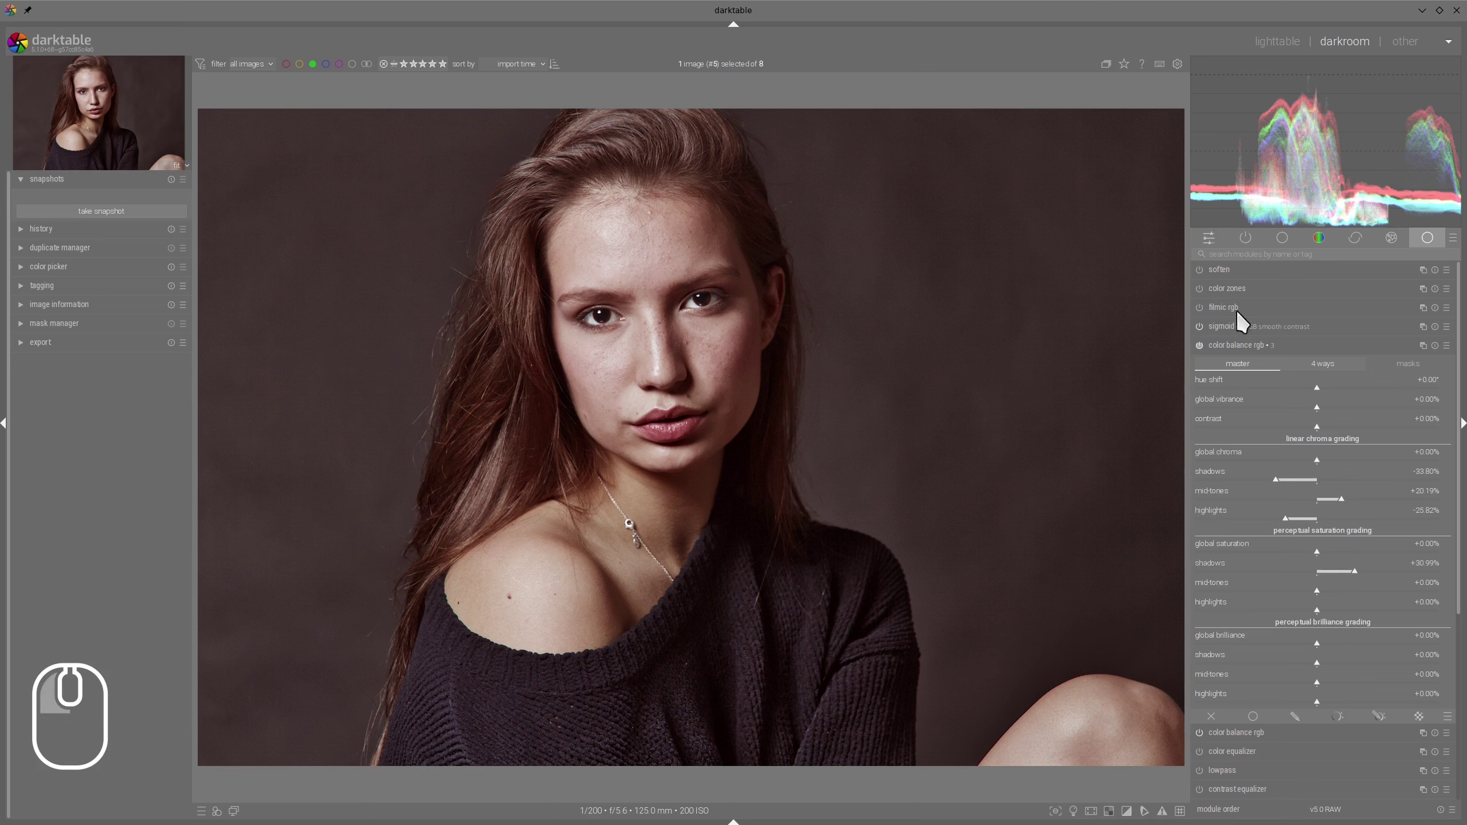
left_click(1250, 345)
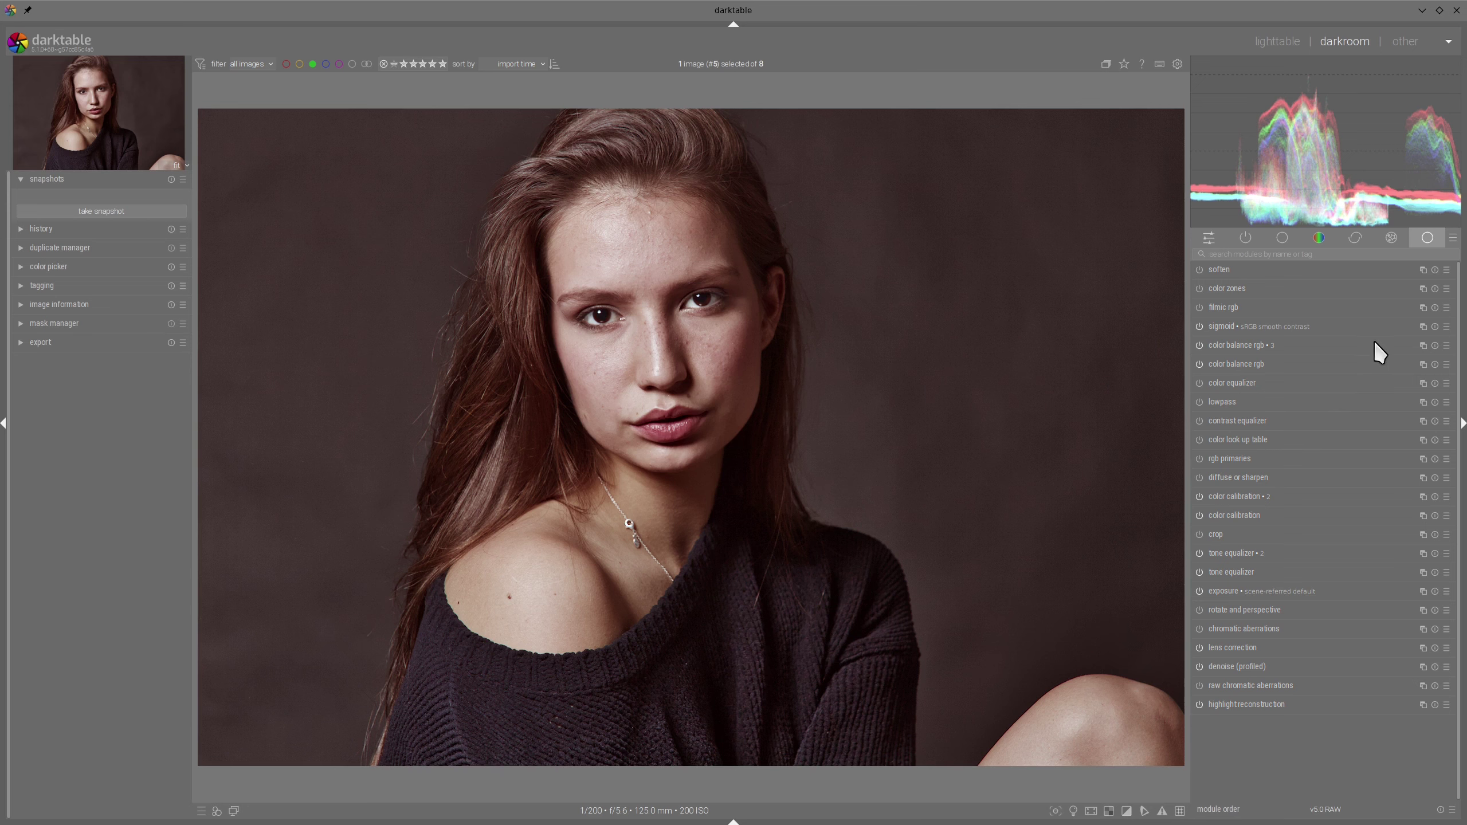
Add another color balance rgb instance and tint its shadows lift teal with hue 198.59° and chroma 10.33%
left_click(1423, 346)
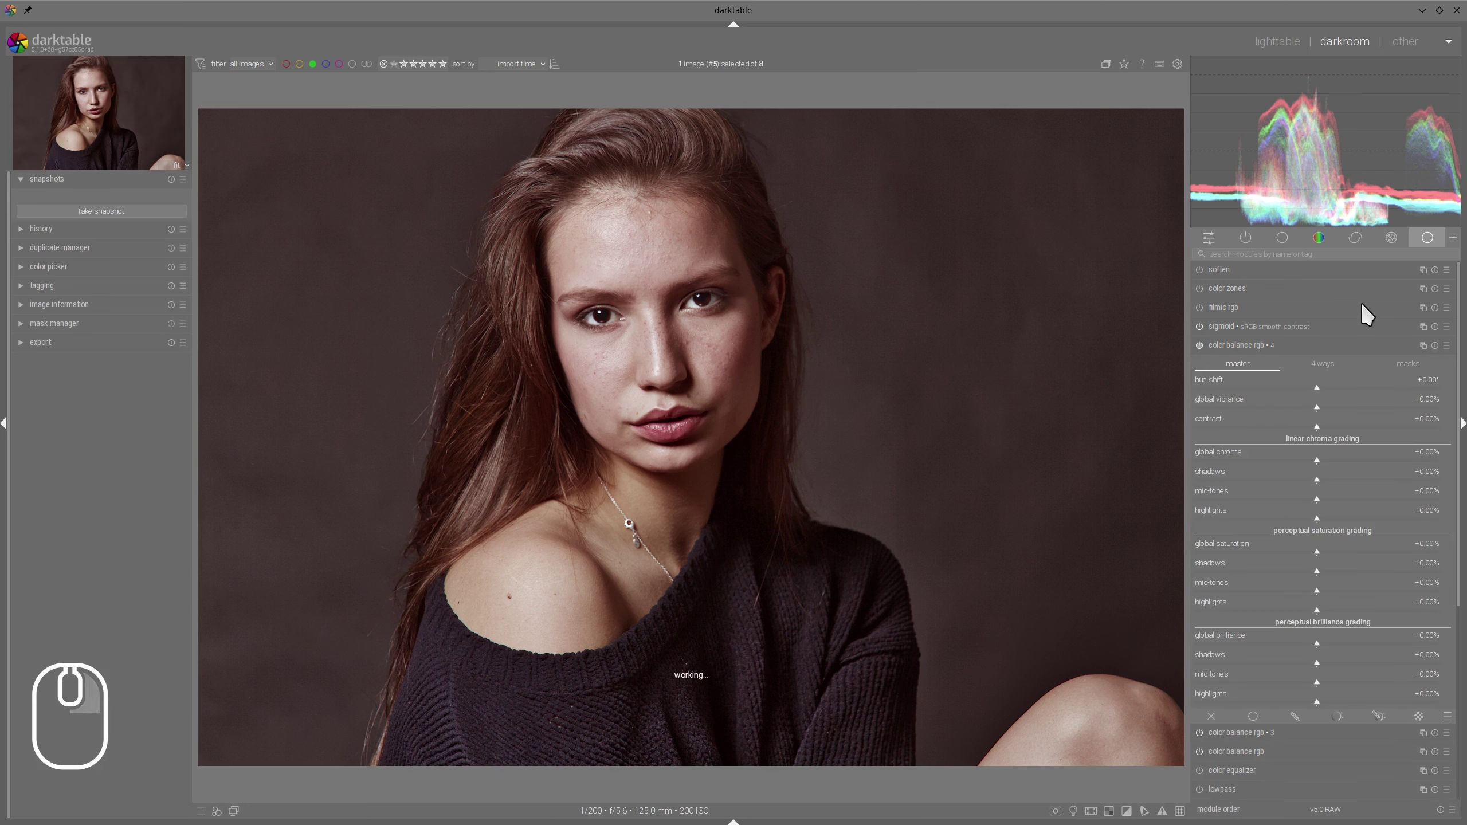
left_click(1408, 363)
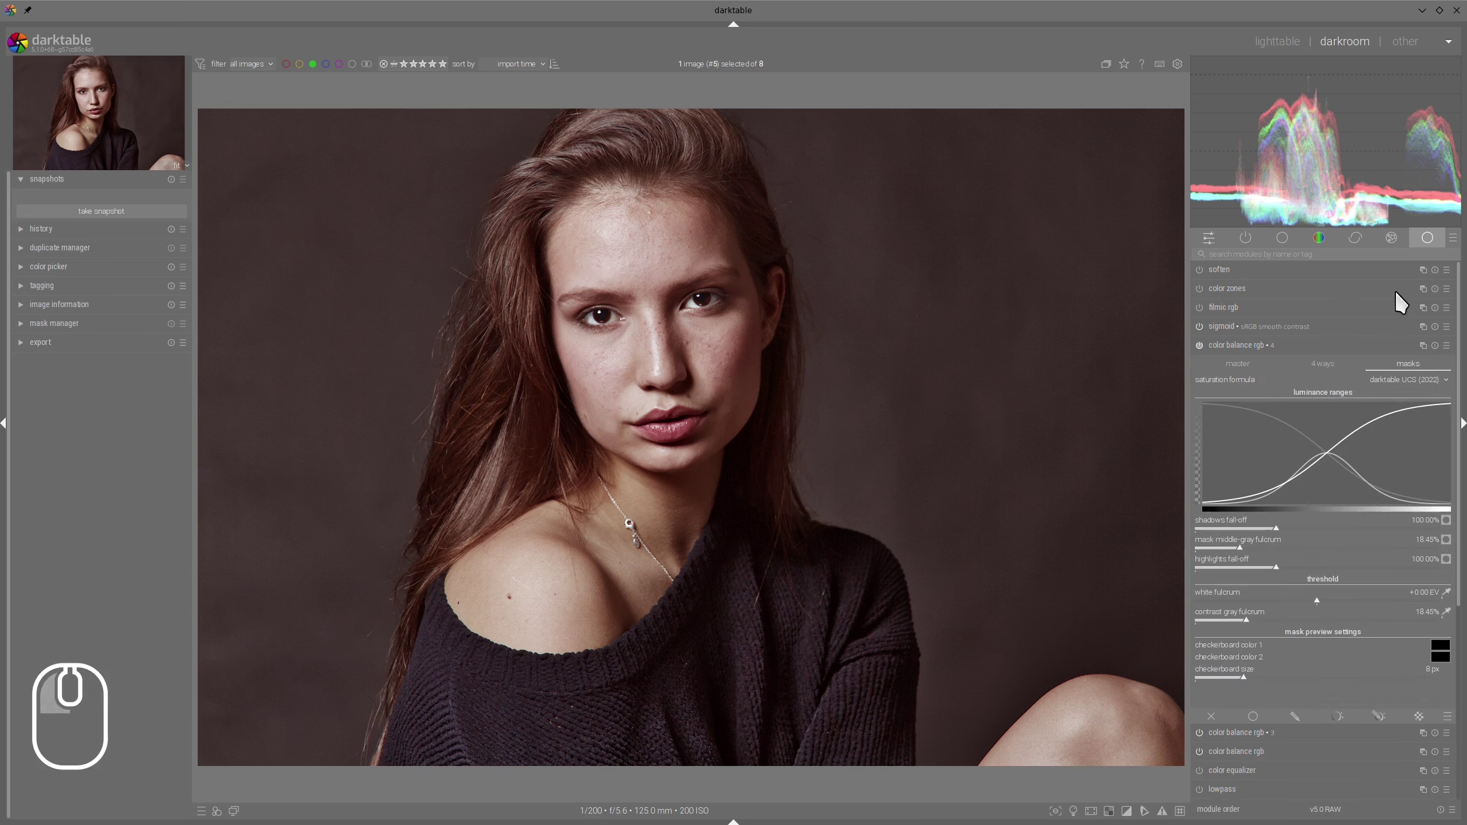
left_click(1313, 363)
left_click(1346, 493)
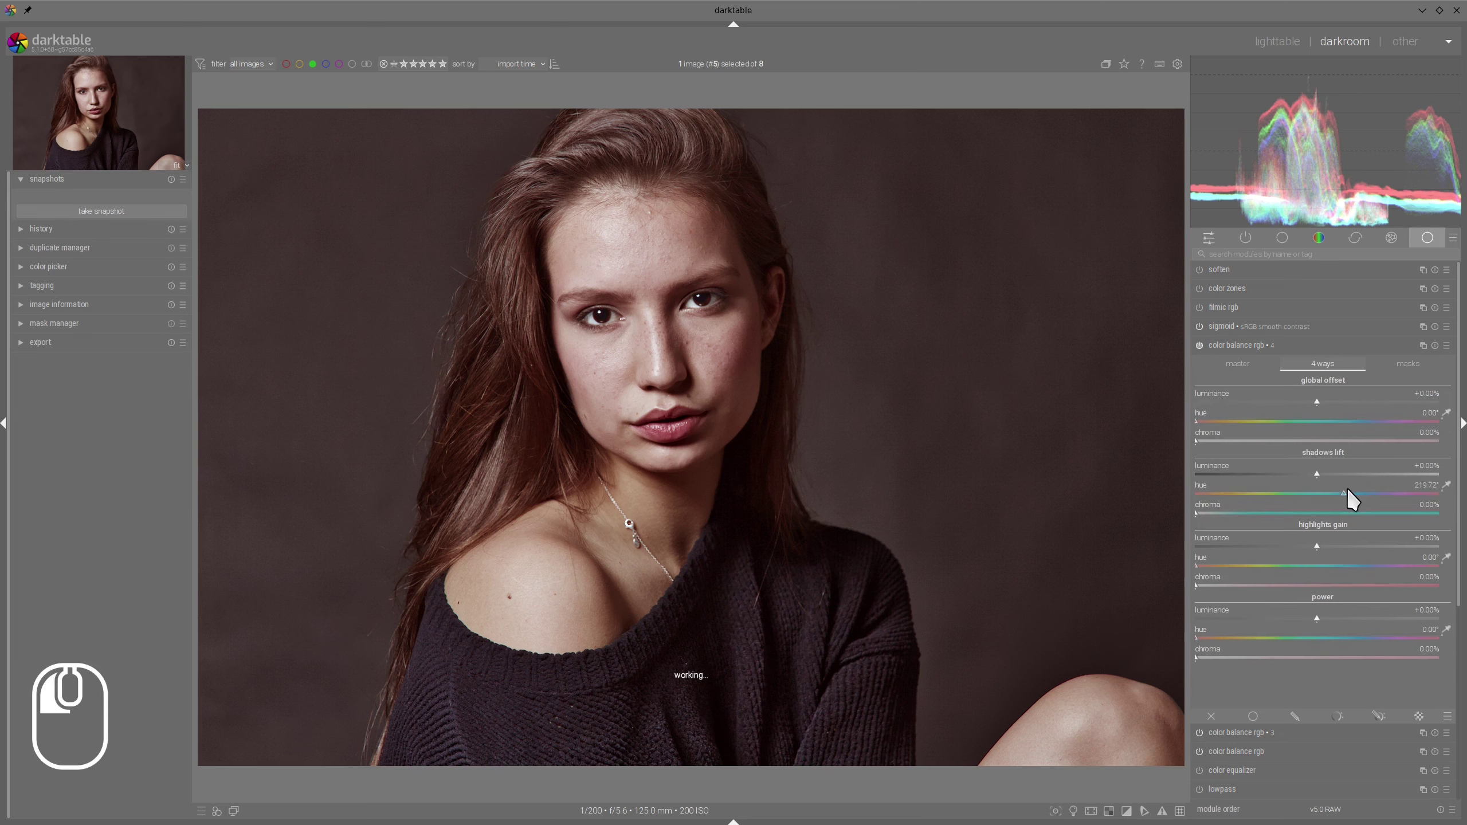
left_click_drag(1360, 490, 1358, 493)
left_click_drag(1257, 511, 1270, 511)
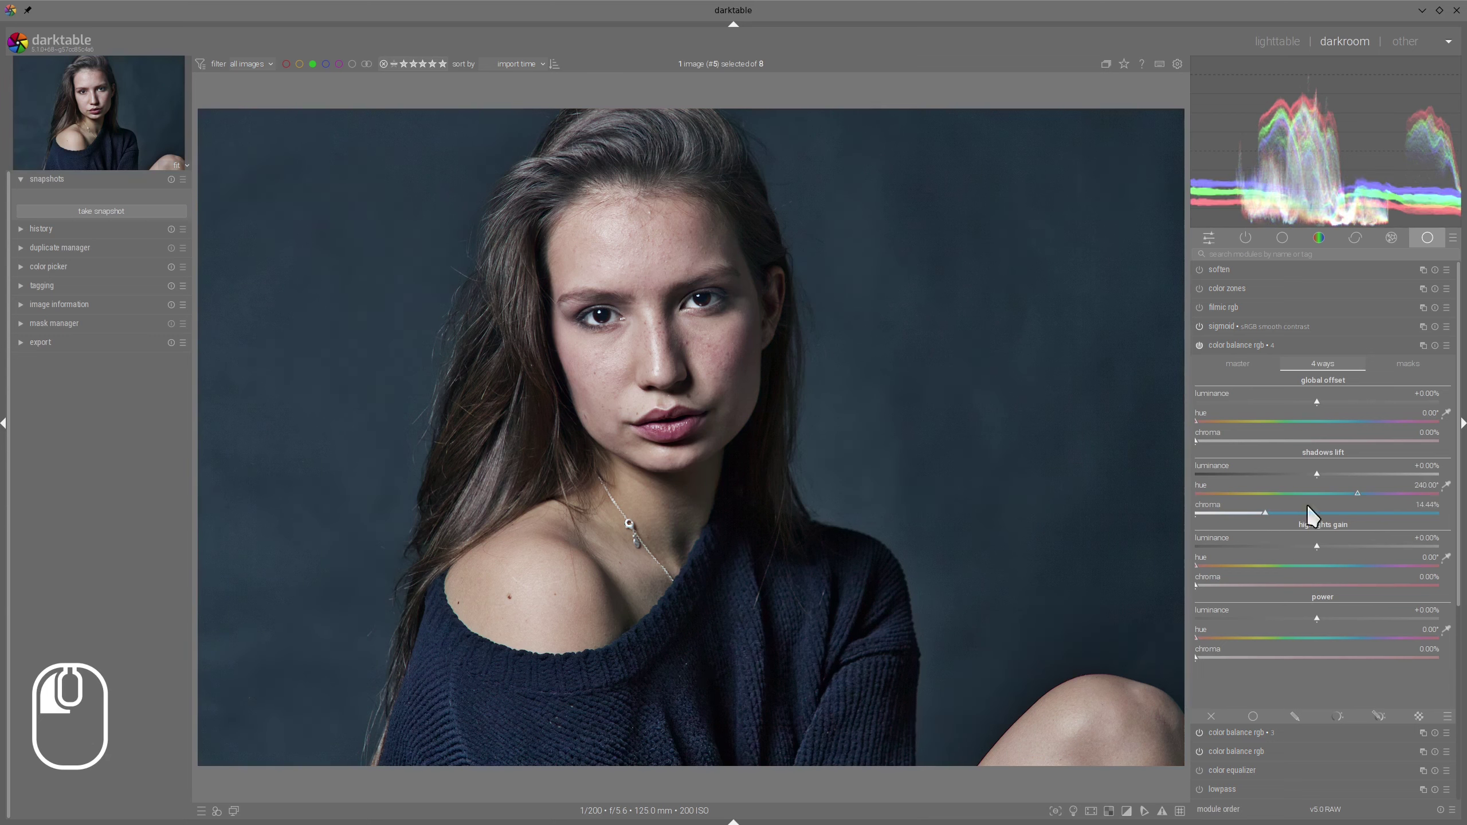
left_click_drag(1358, 492, 1329, 494)
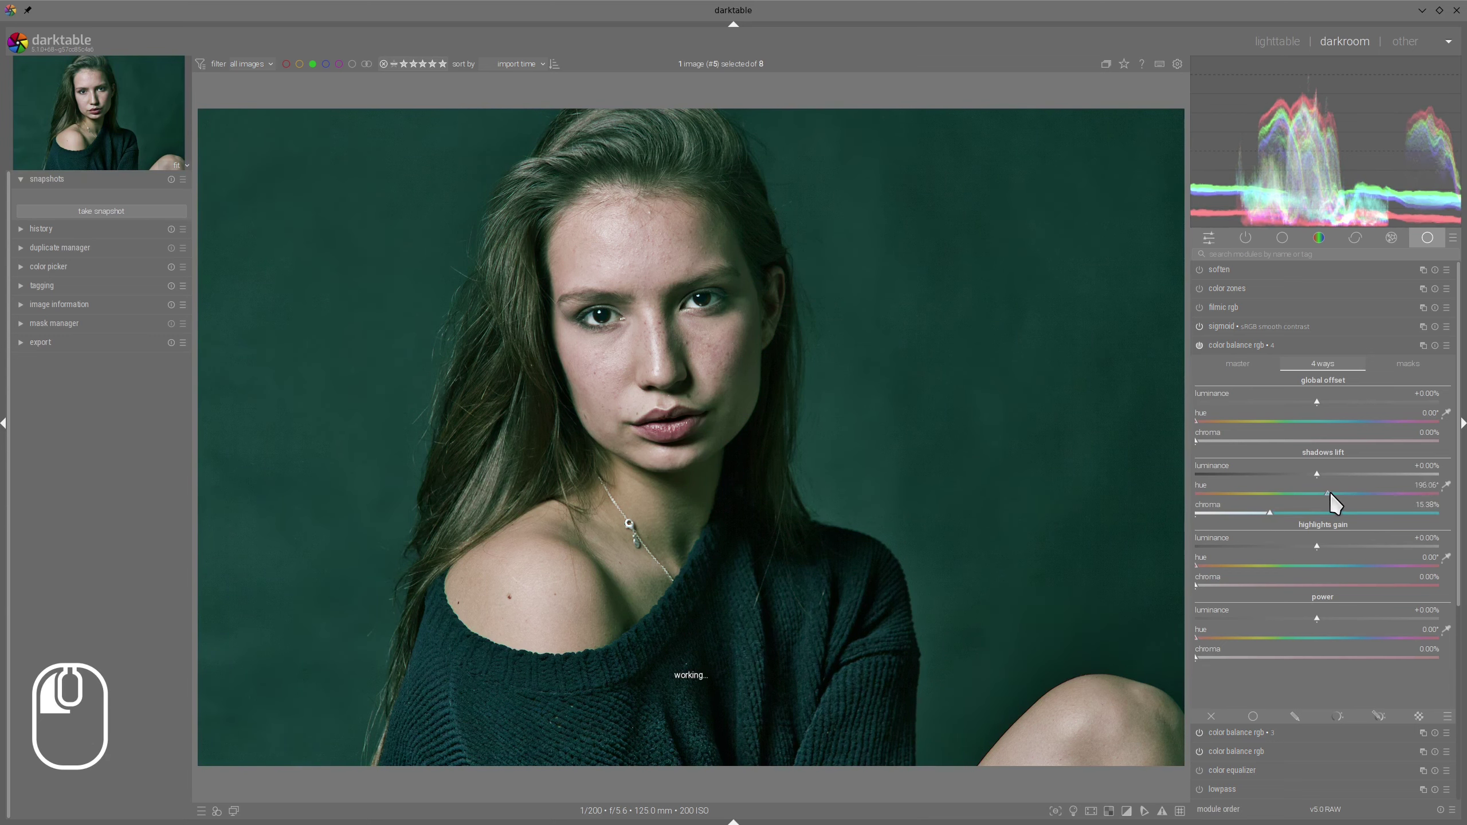
left_click(1272, 512)
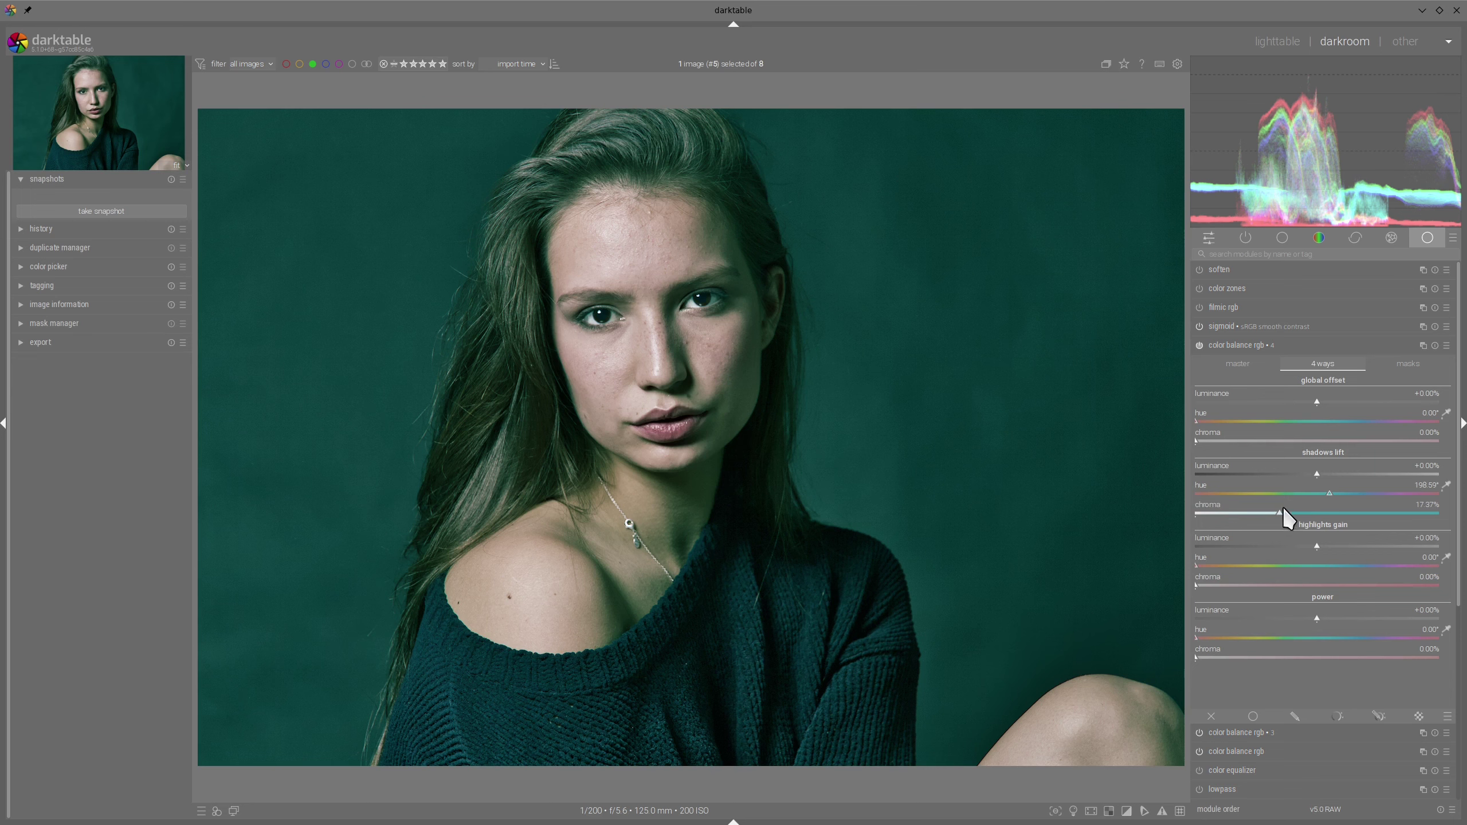
left_click(1250, 513)
left_click(1253, 512)
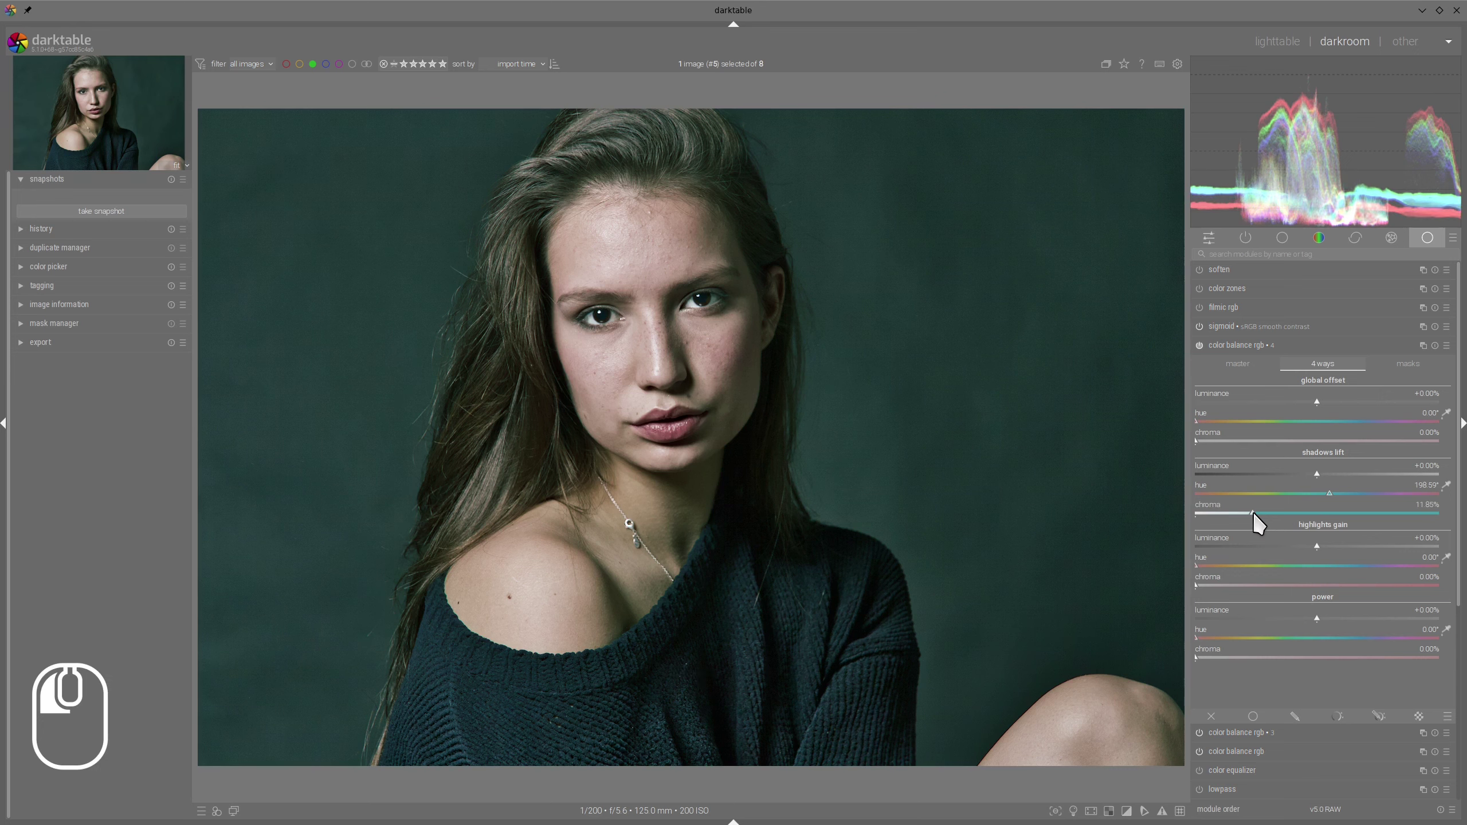
left_click_drag(1250, 514, 1247, 514)
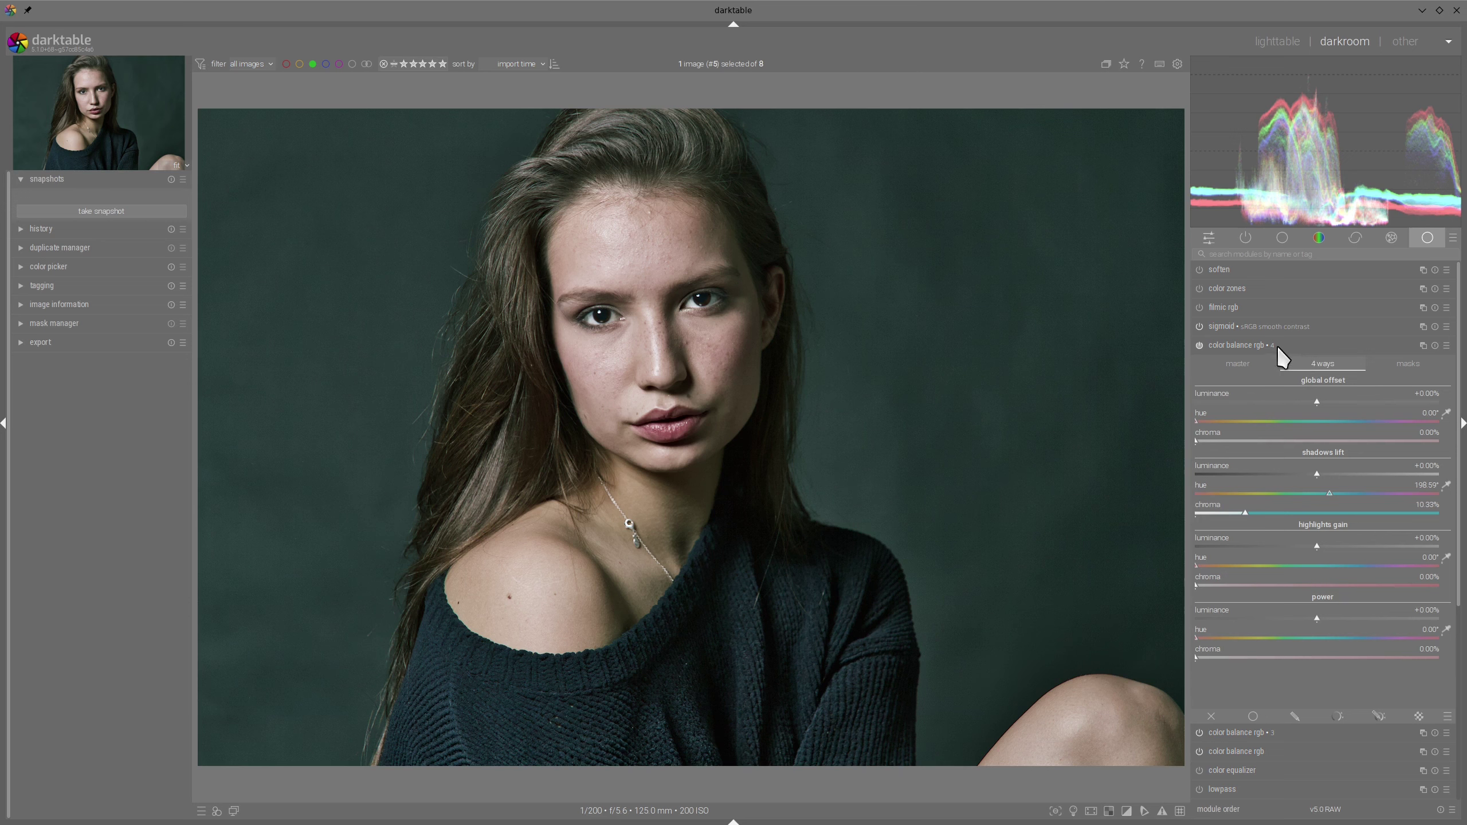
Enable a drawn and parametric mask on this instance and place a path shape over the backdrop right of the woman
left_click(1377, 715)
scroll(1432, 616, "down", 3)
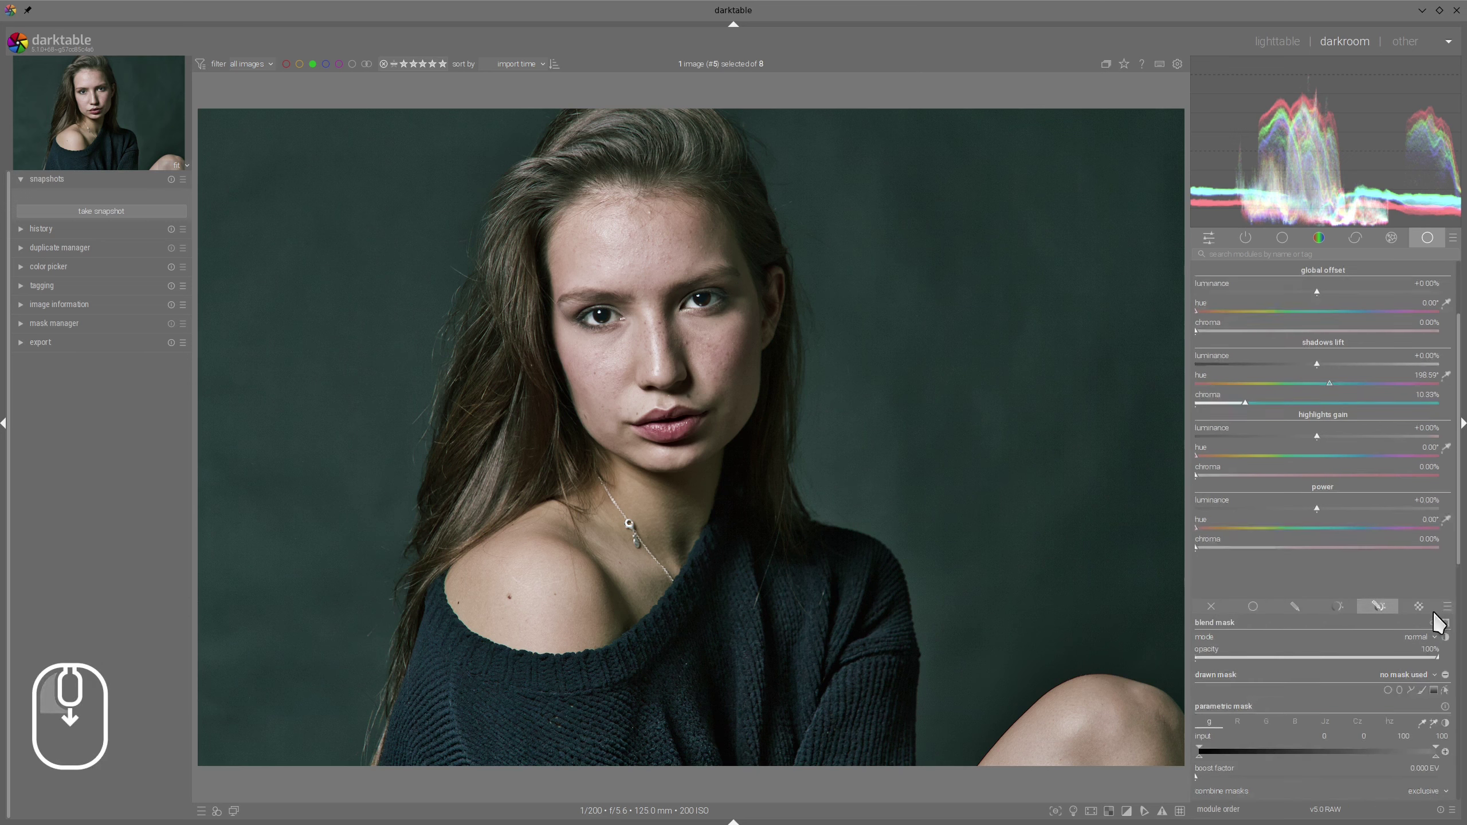
left_click(1410, 635)
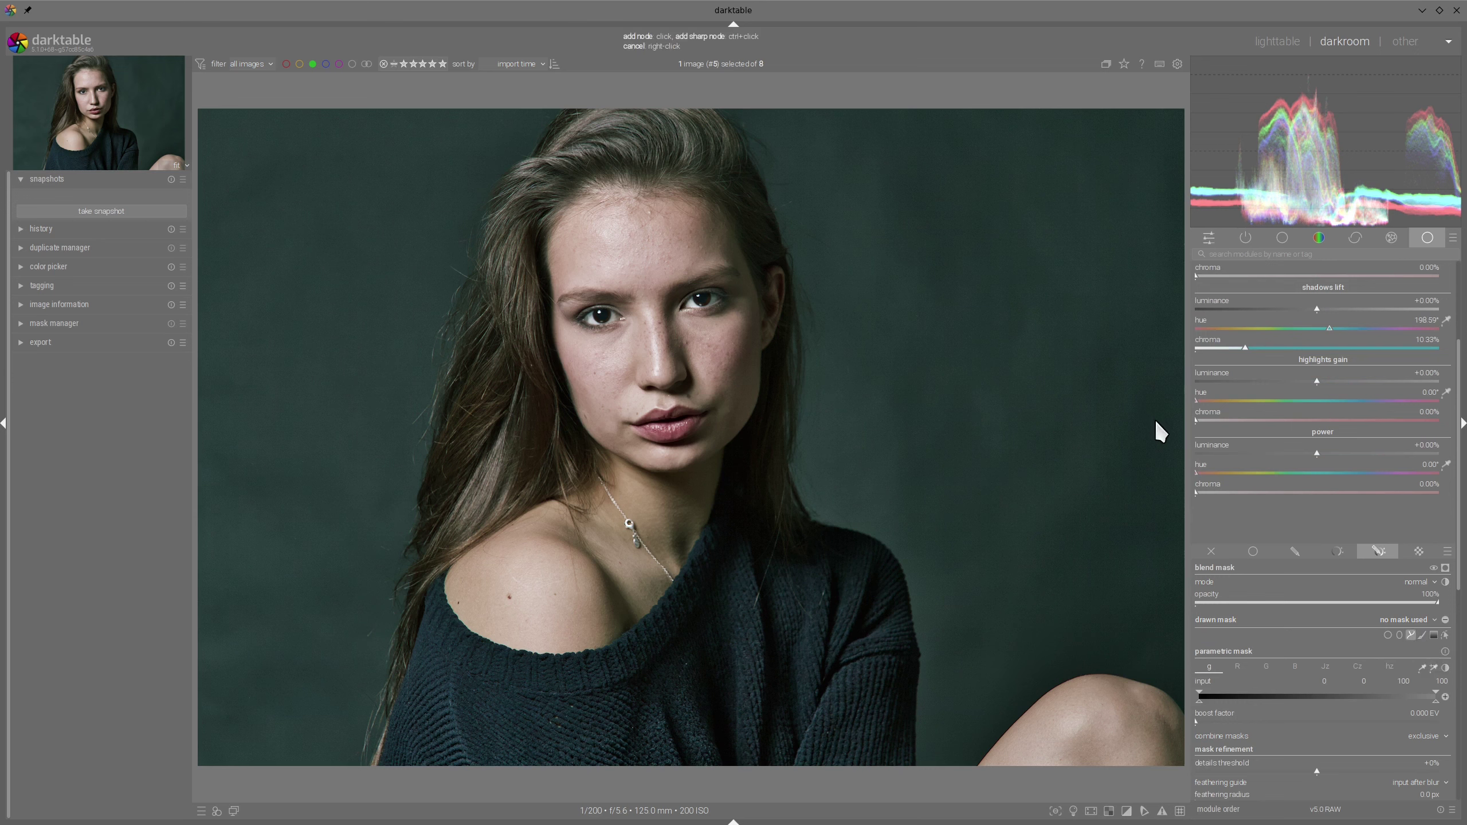
left_click(1161, 441)
left_click(981, 213)
left_click(1038, 84)
left_click(1116, 88)
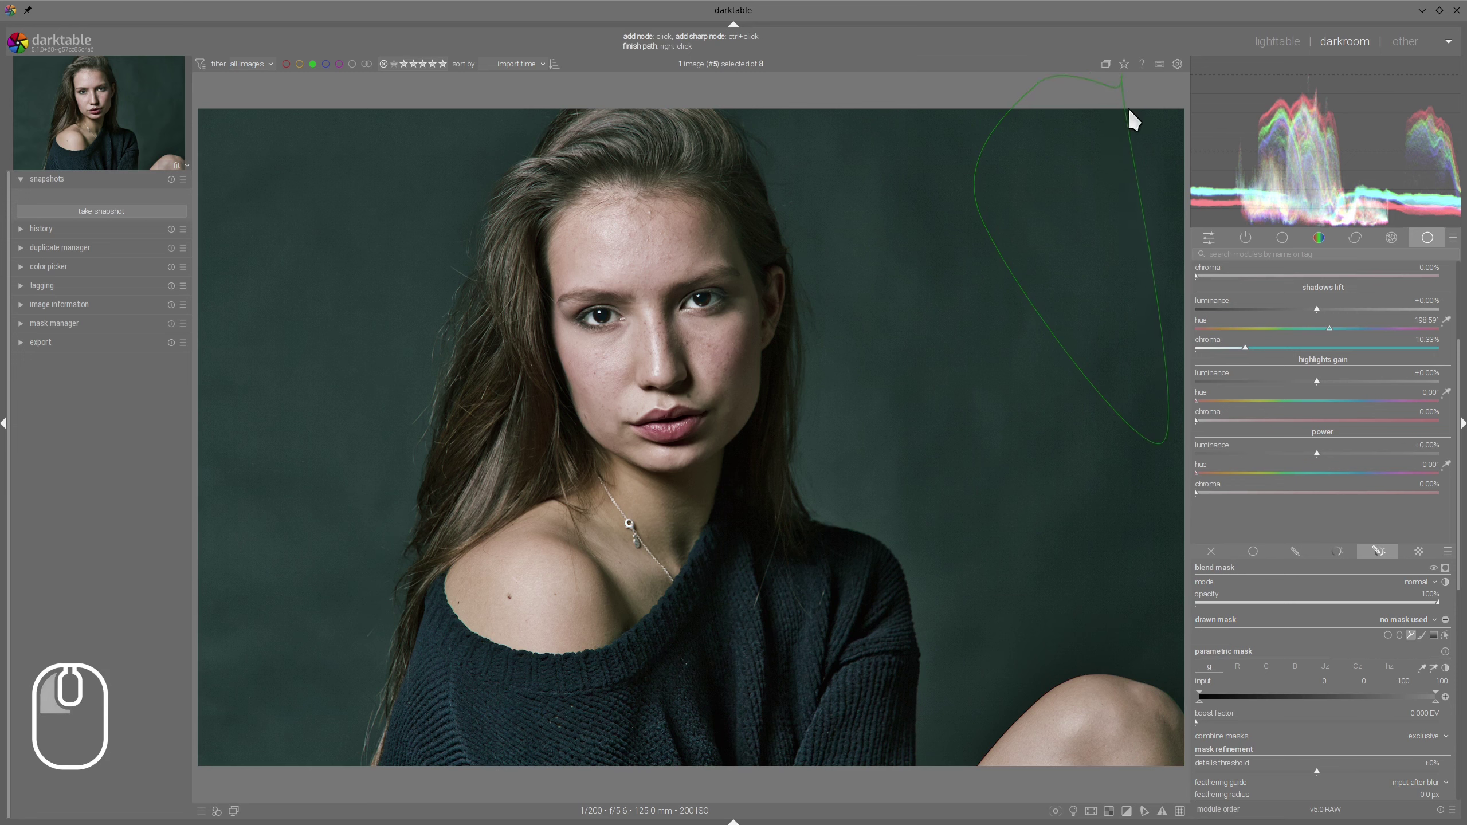
right_click(1144, 132)
left_click_drag(1100, 228, 1094, 301)
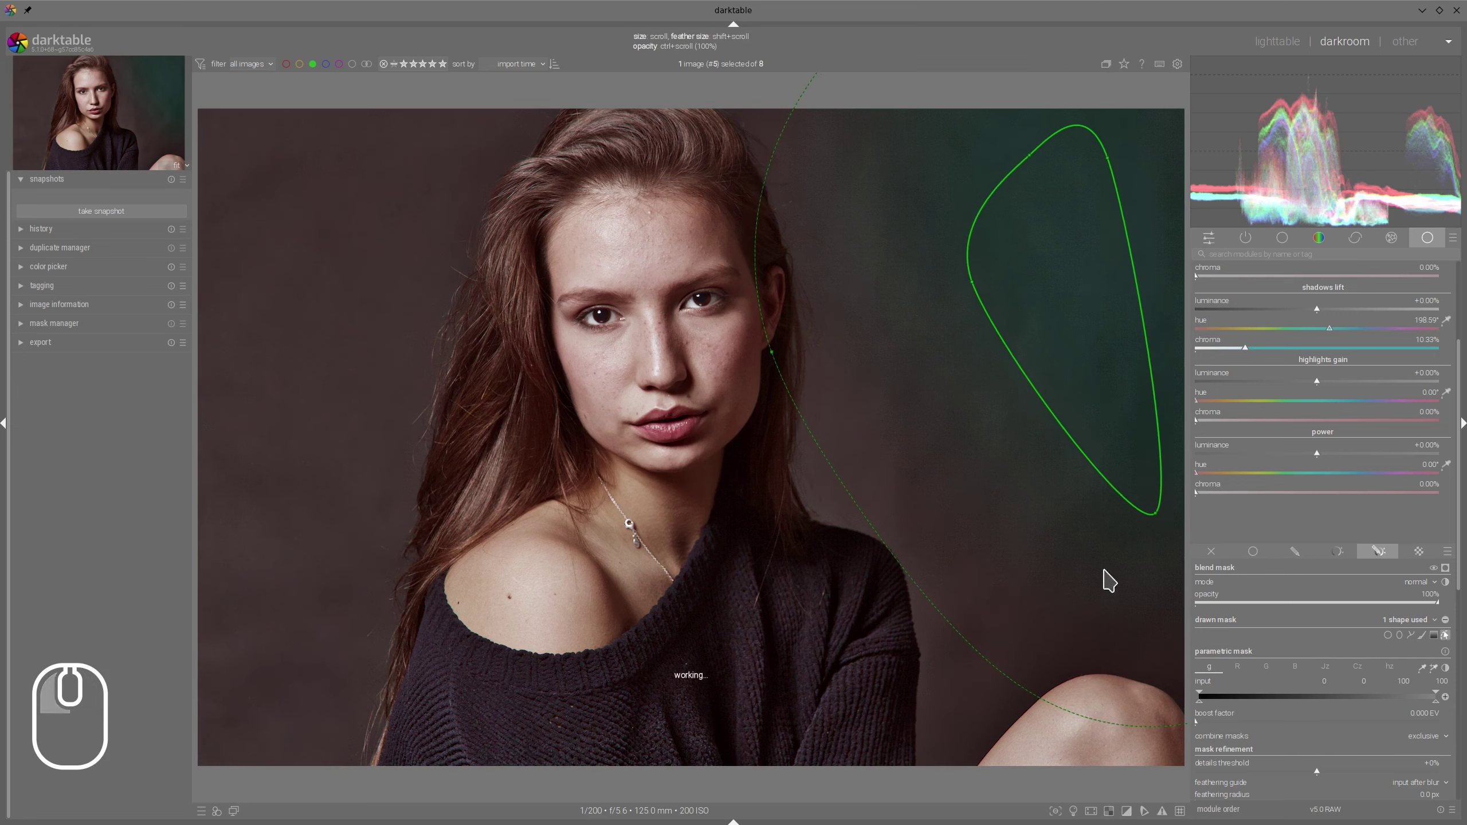
Add a second path shape to the mask, running diagonally across the right side of the sweater
left_click(1410, 634)
left_click(659, 784)
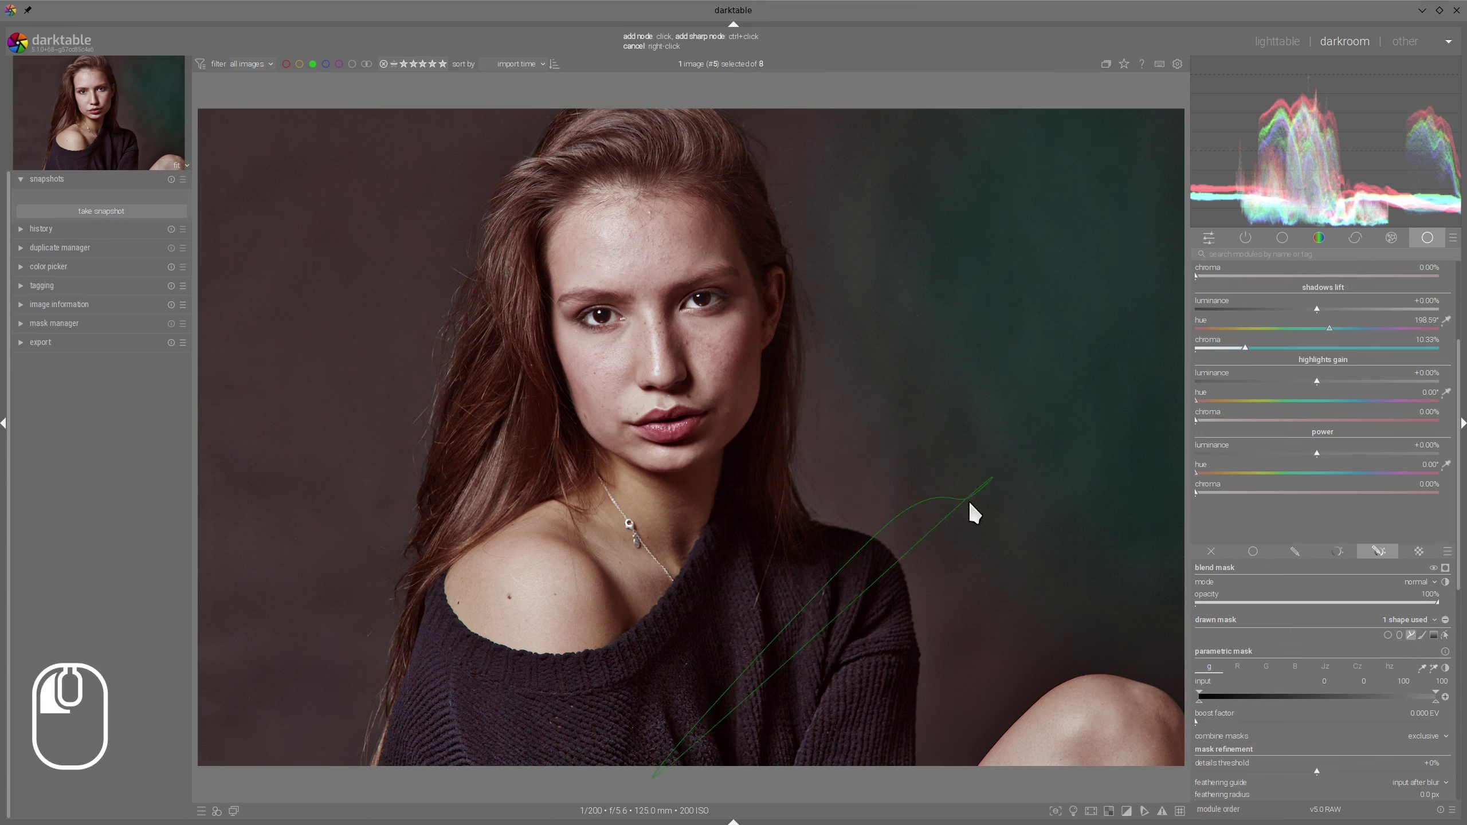
left_click(973, 512)
right_click(734, 786)
left_click_drag(918, 590, 881, 625)
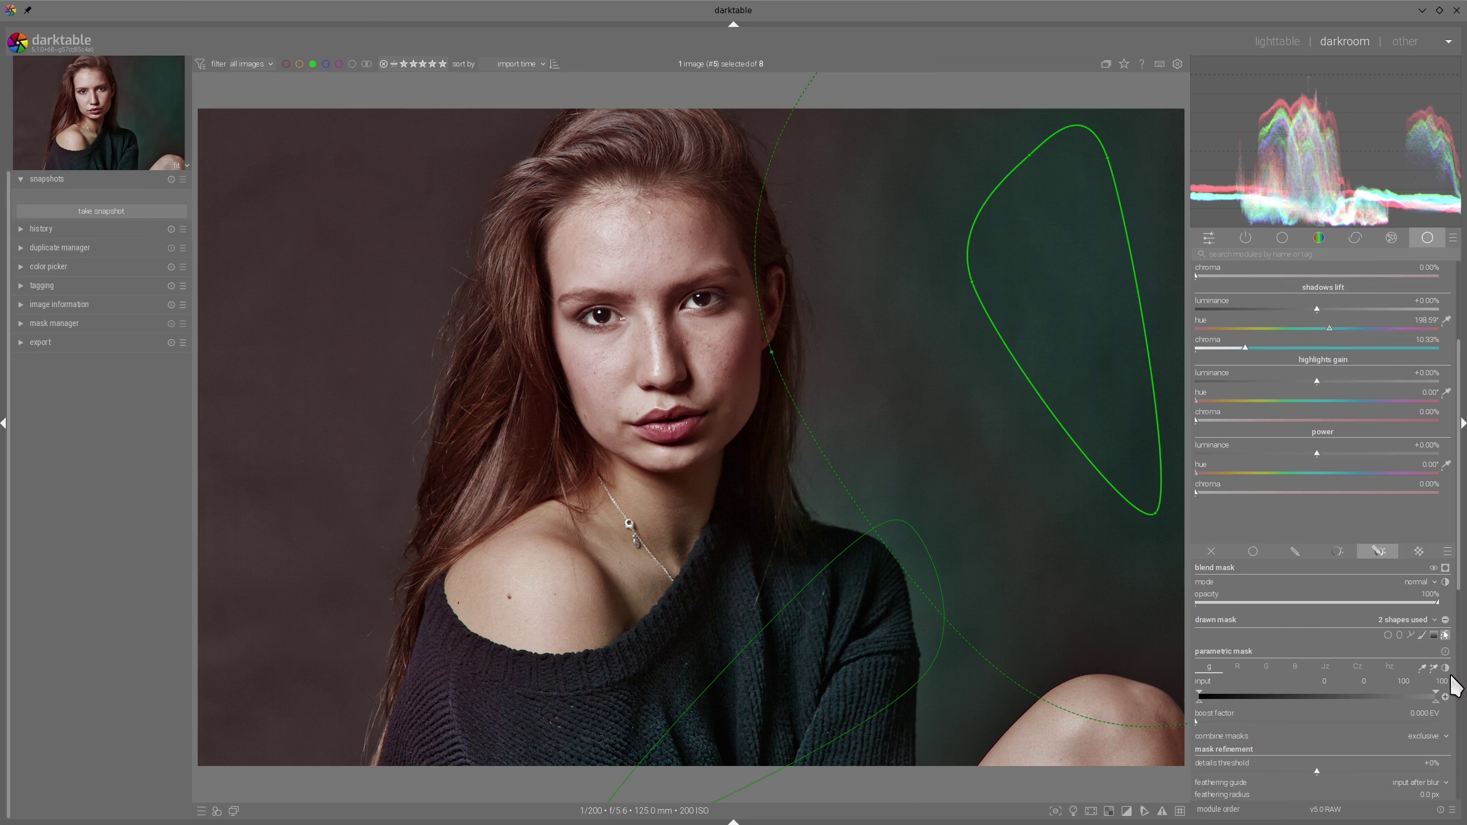
Add a third path shape to the mask, position it over the backdrop at the photo's left edge, and collapse the module
left_click(1411, 635)
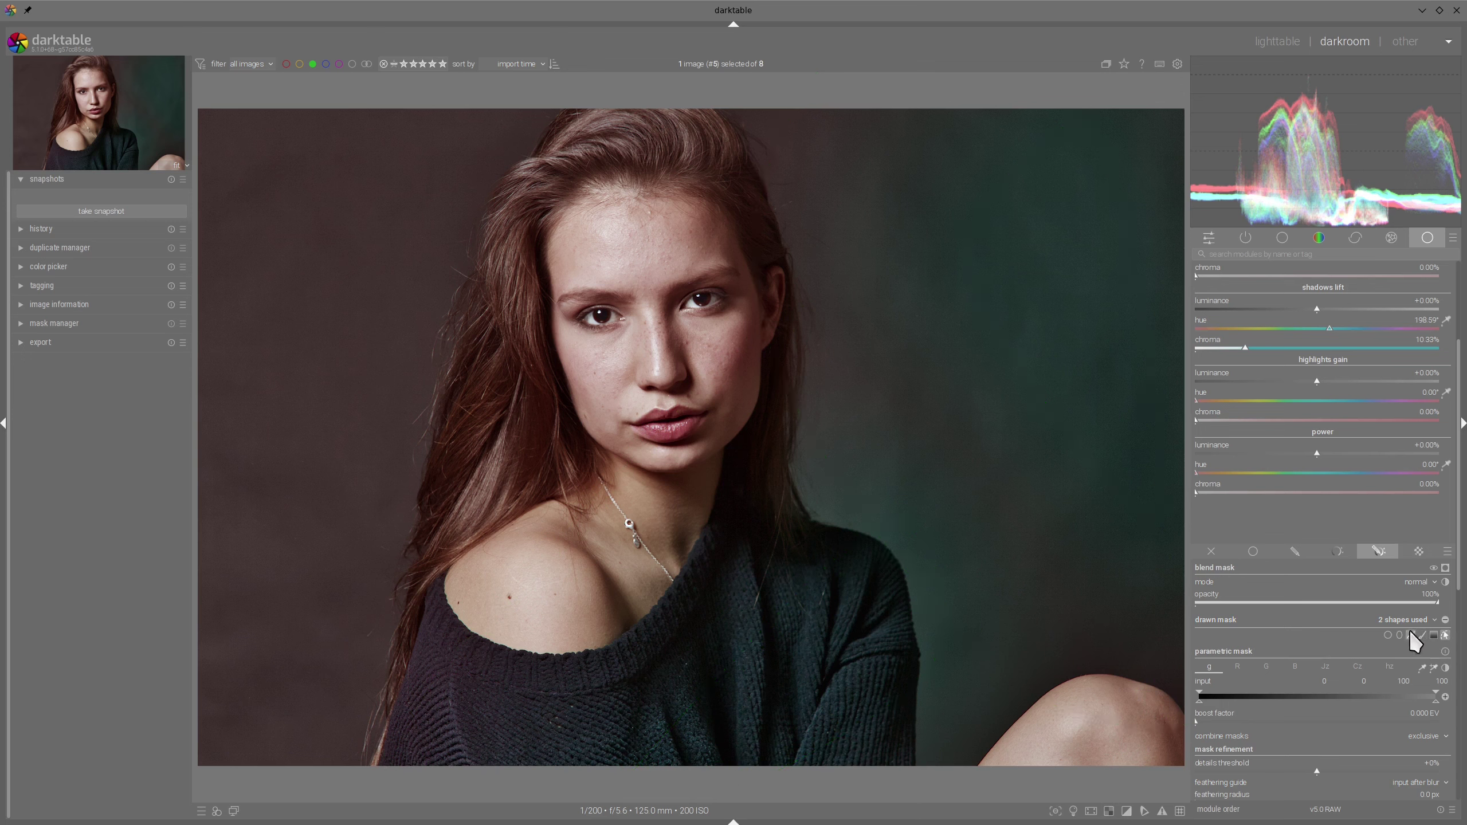
left_click(200, 203)
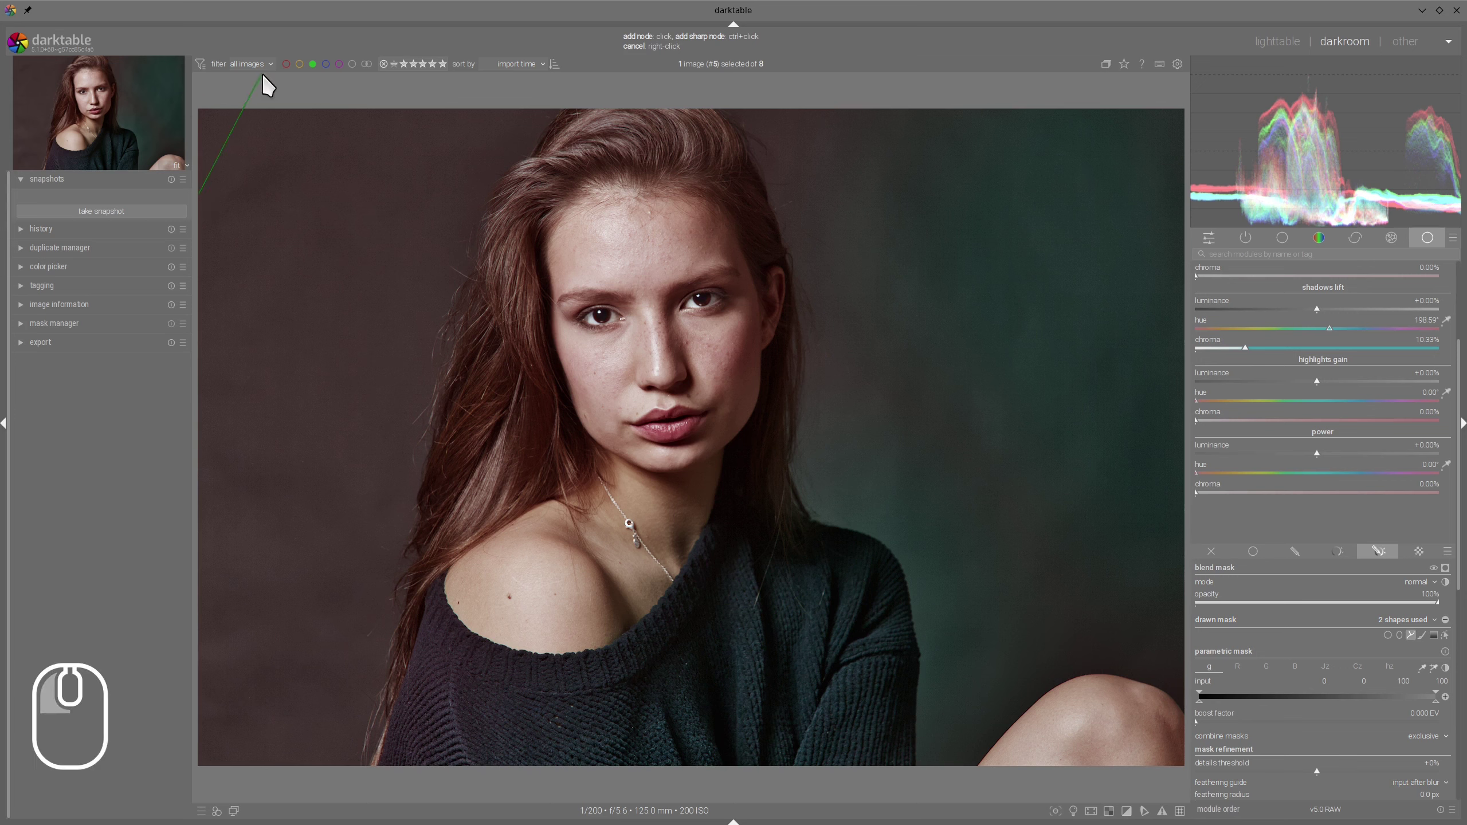
left_click(287, 77)
left_click(380, 108)
left_click(207, 469)
right_click(208, 469)
left_click_drag(278, 239, 215, 445)
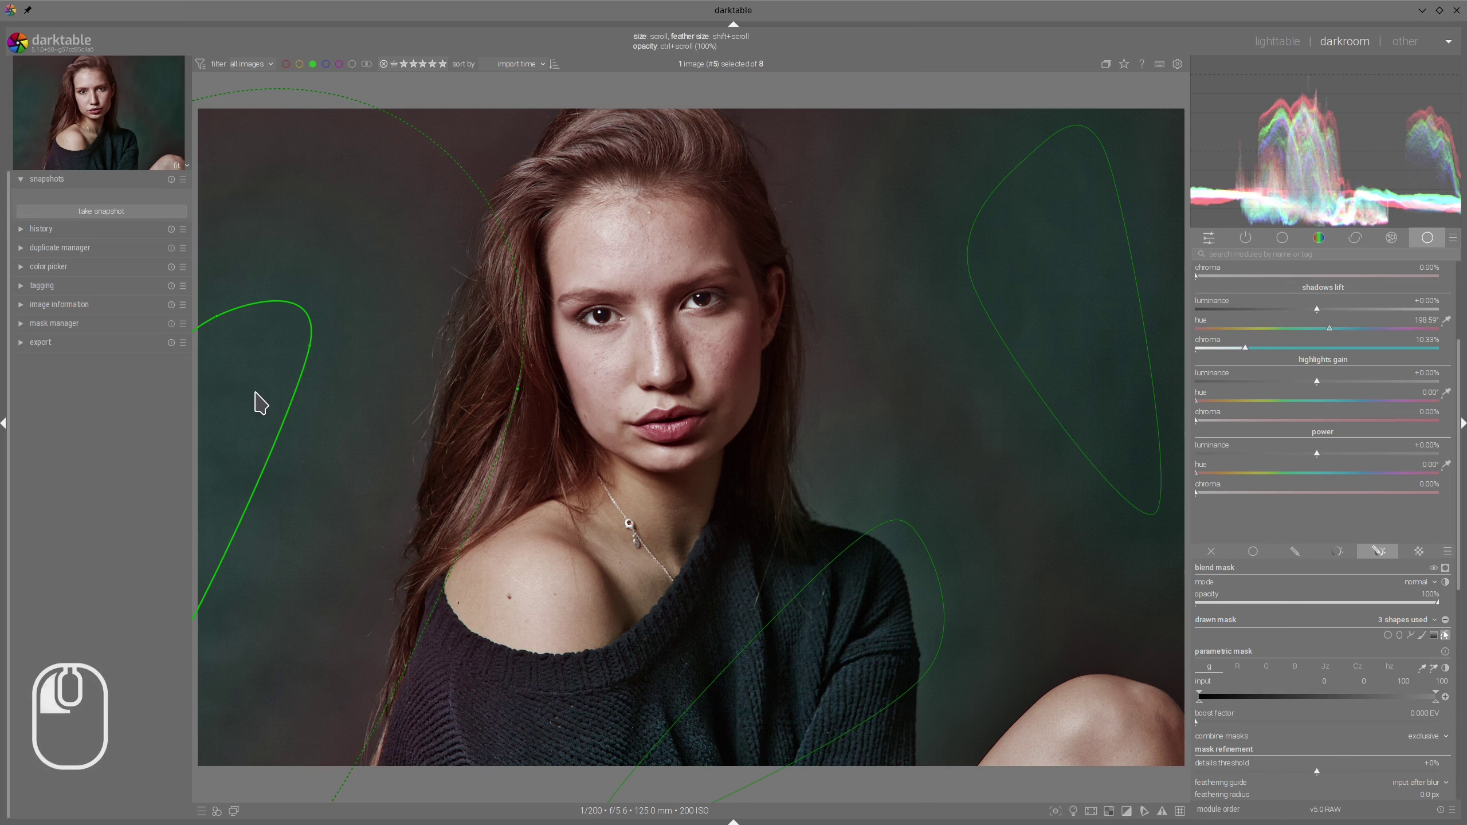
left_click_drag(255, 401, 253, 463)
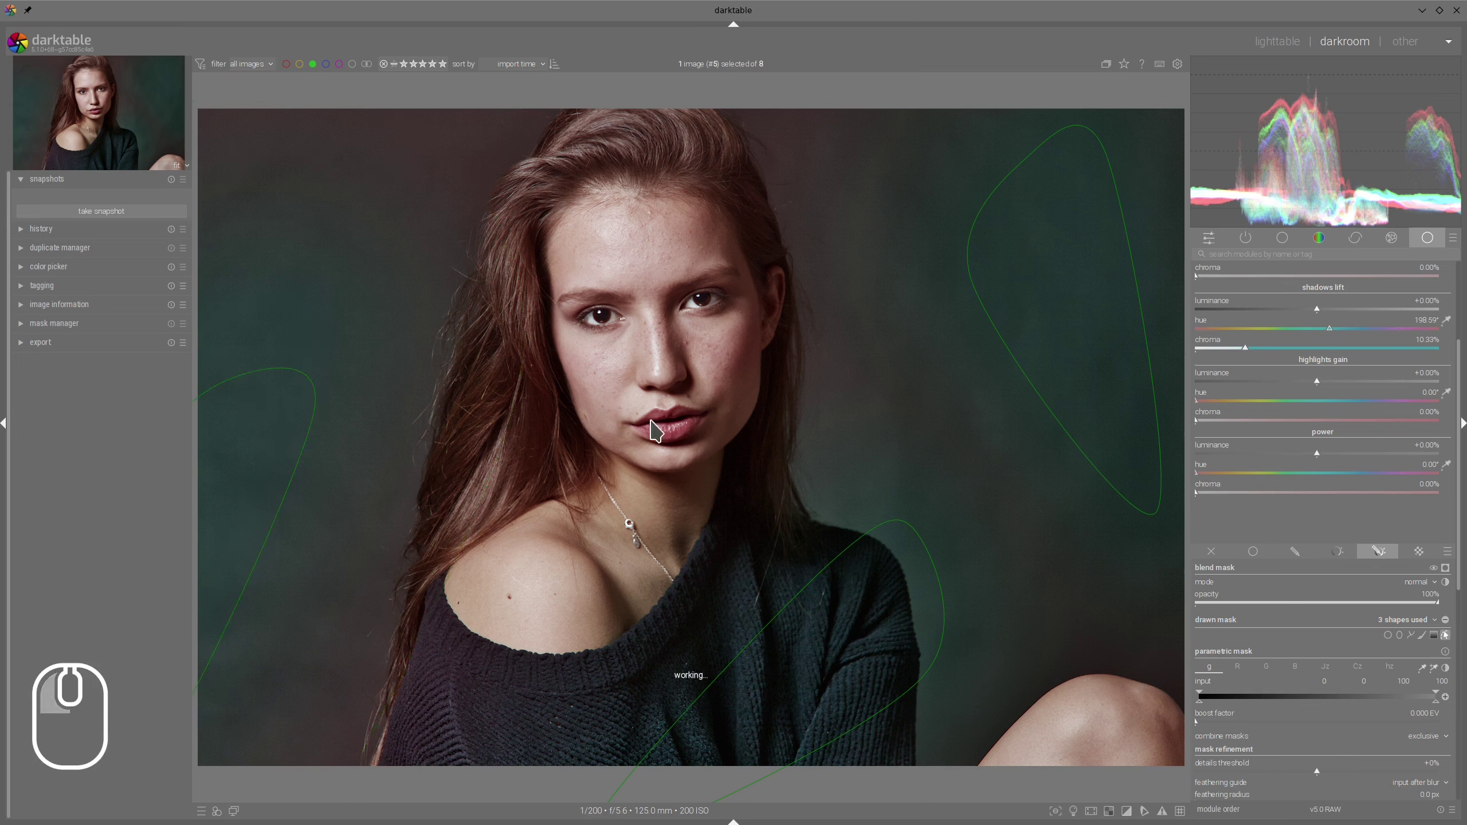
left_click_drag(1459, 568, 1460, 489)
left_click(1322, 348)
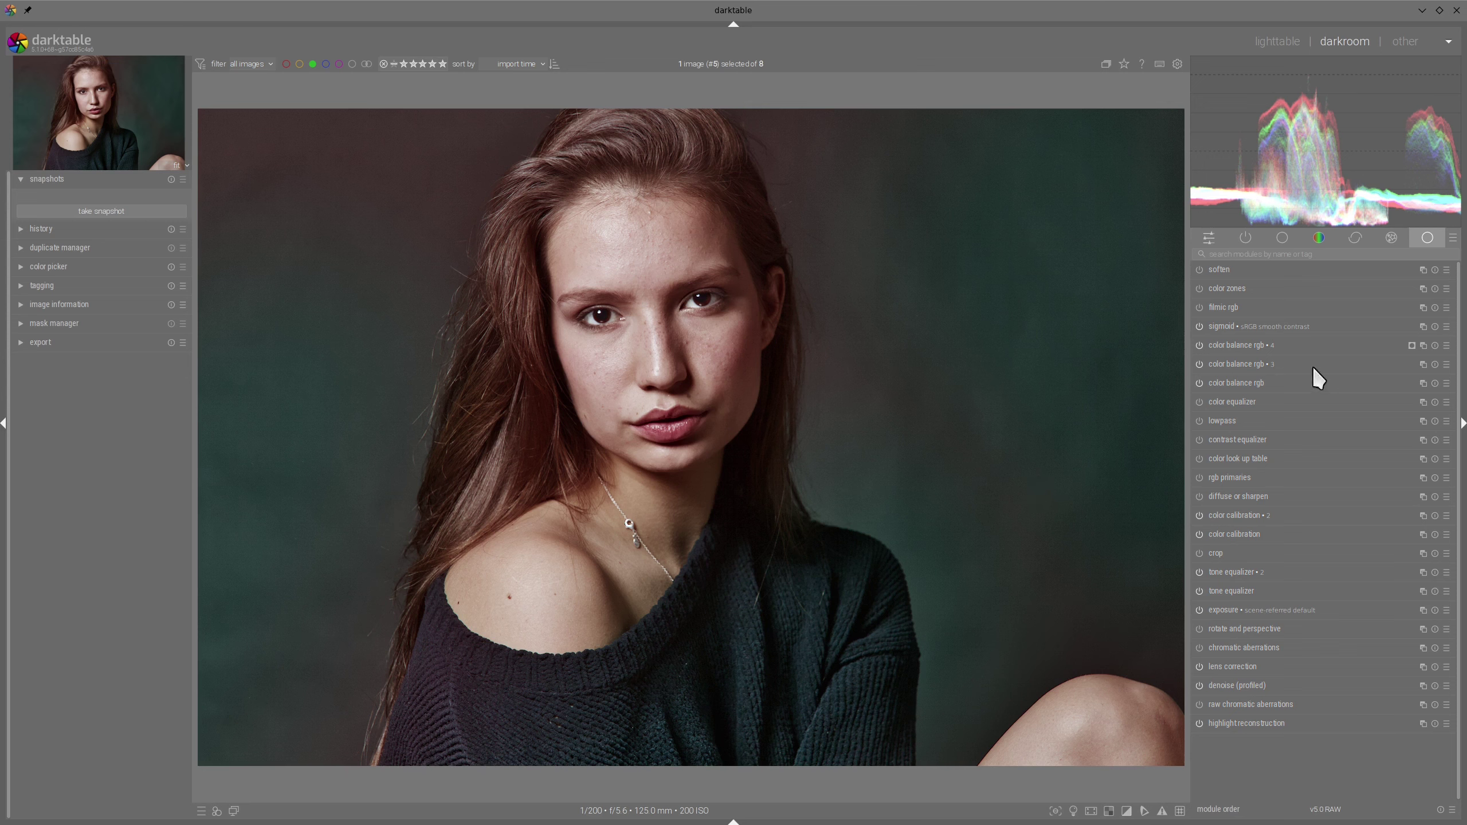
Reduce the masked color balance rgb instance's global saturation to -73.24% and its blend opacity to 81%
left_click(1236, 345)
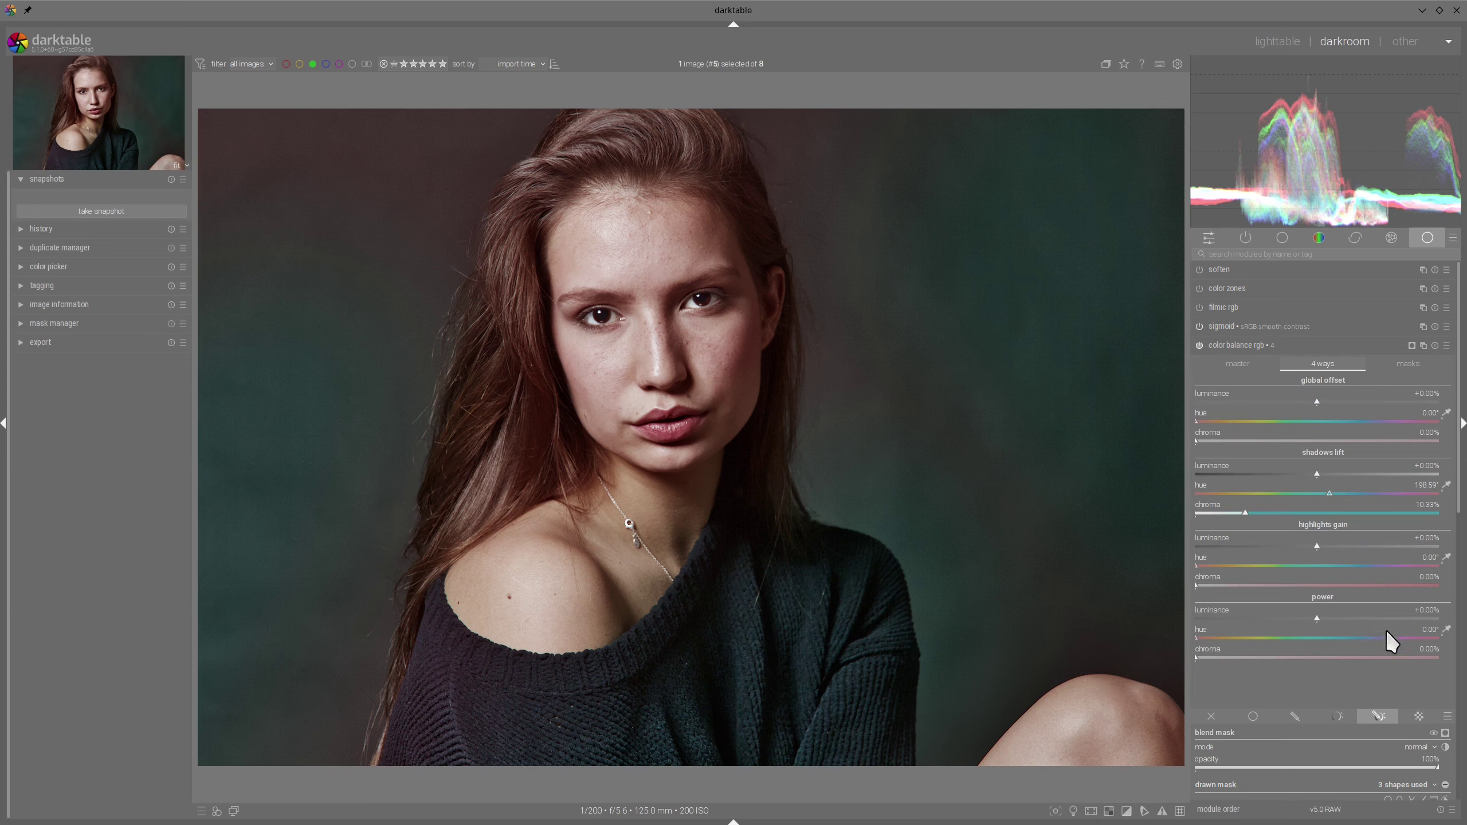
left_click(1239, 361)
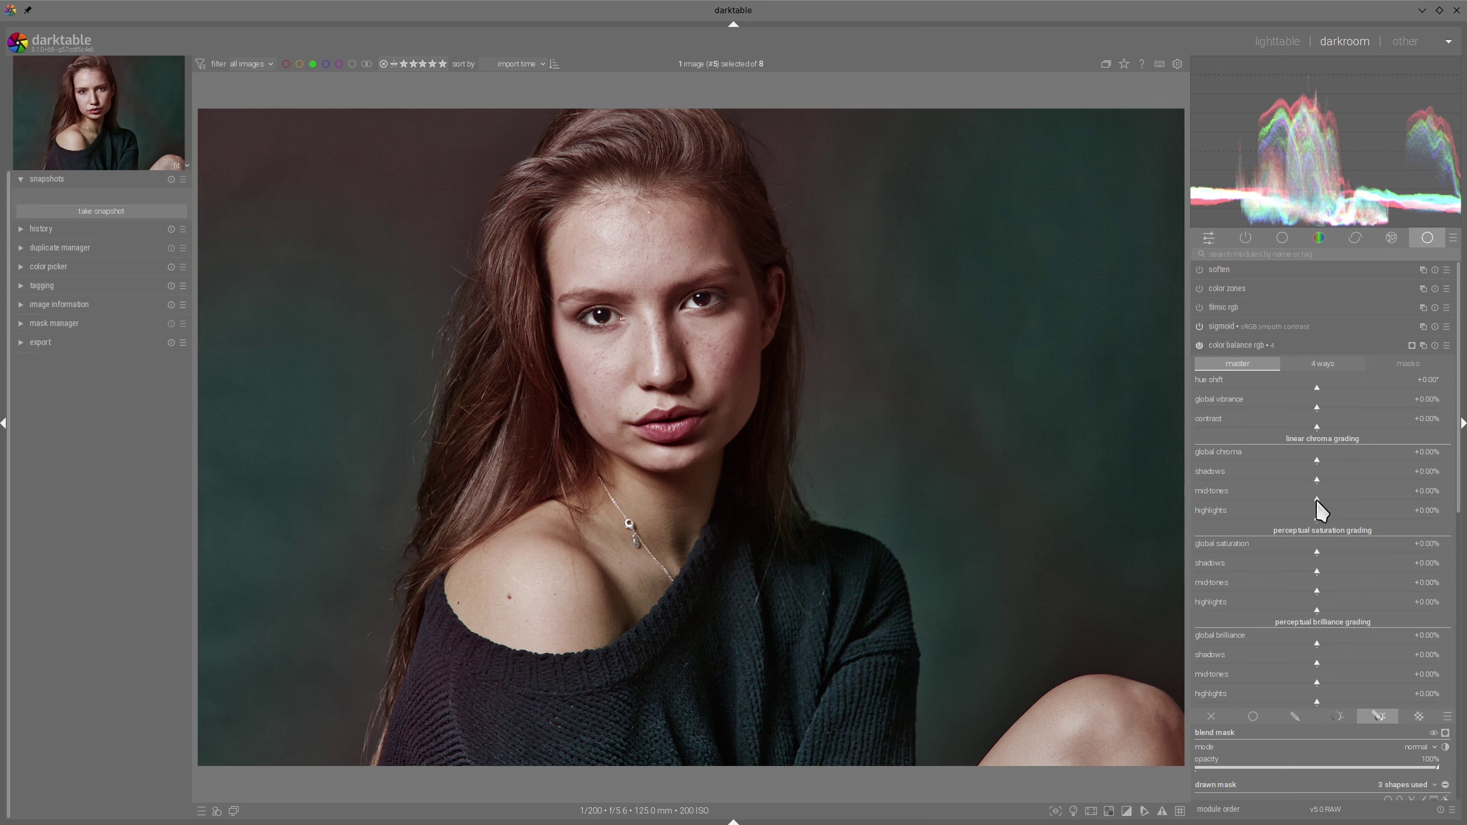
left_click_drag(1314, 550, 1280, 550)
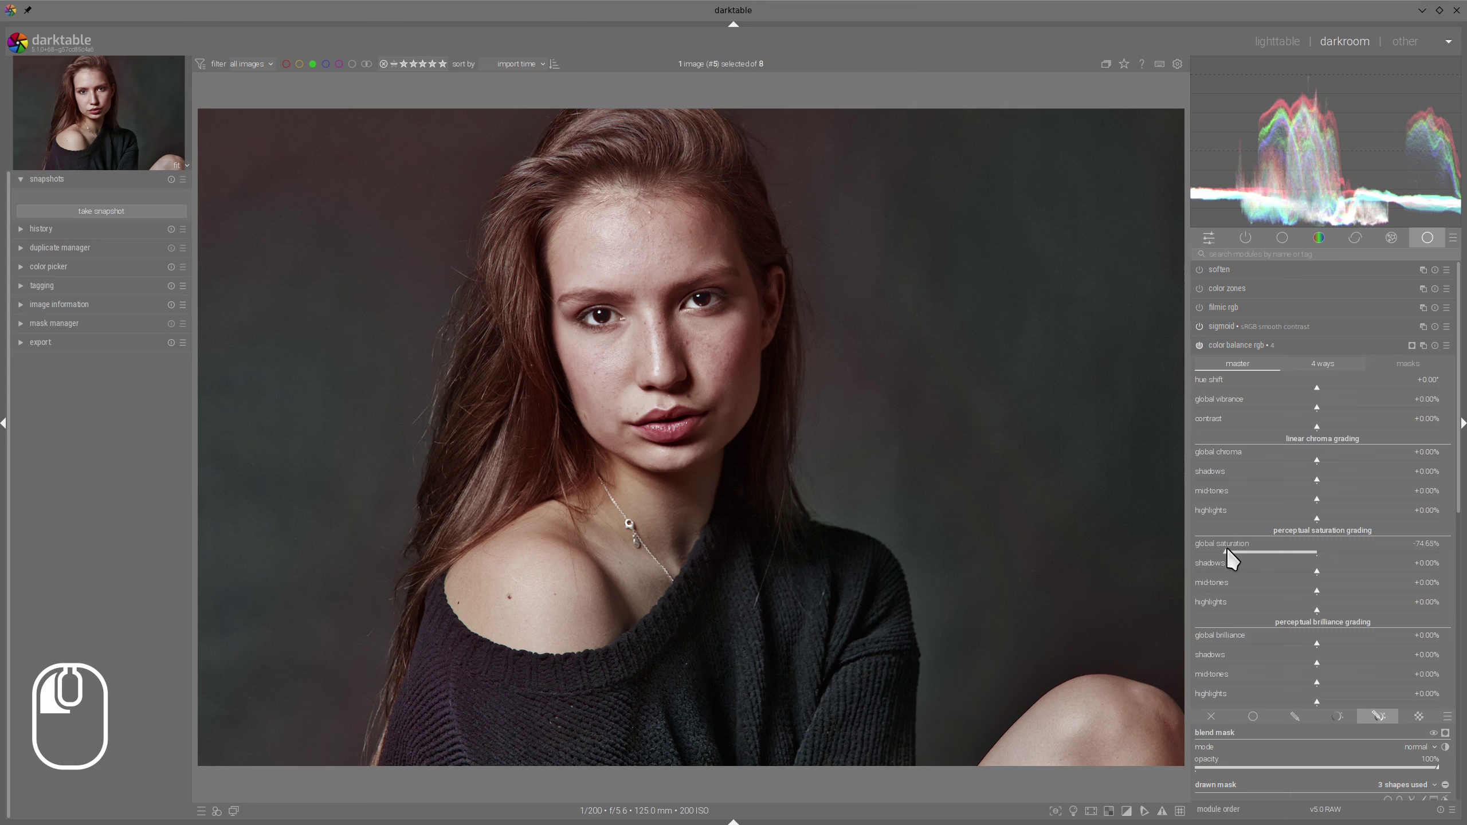
left_click_drag(1226, 548, 1227, 547)
scroll(1362, 599, "down", 5)
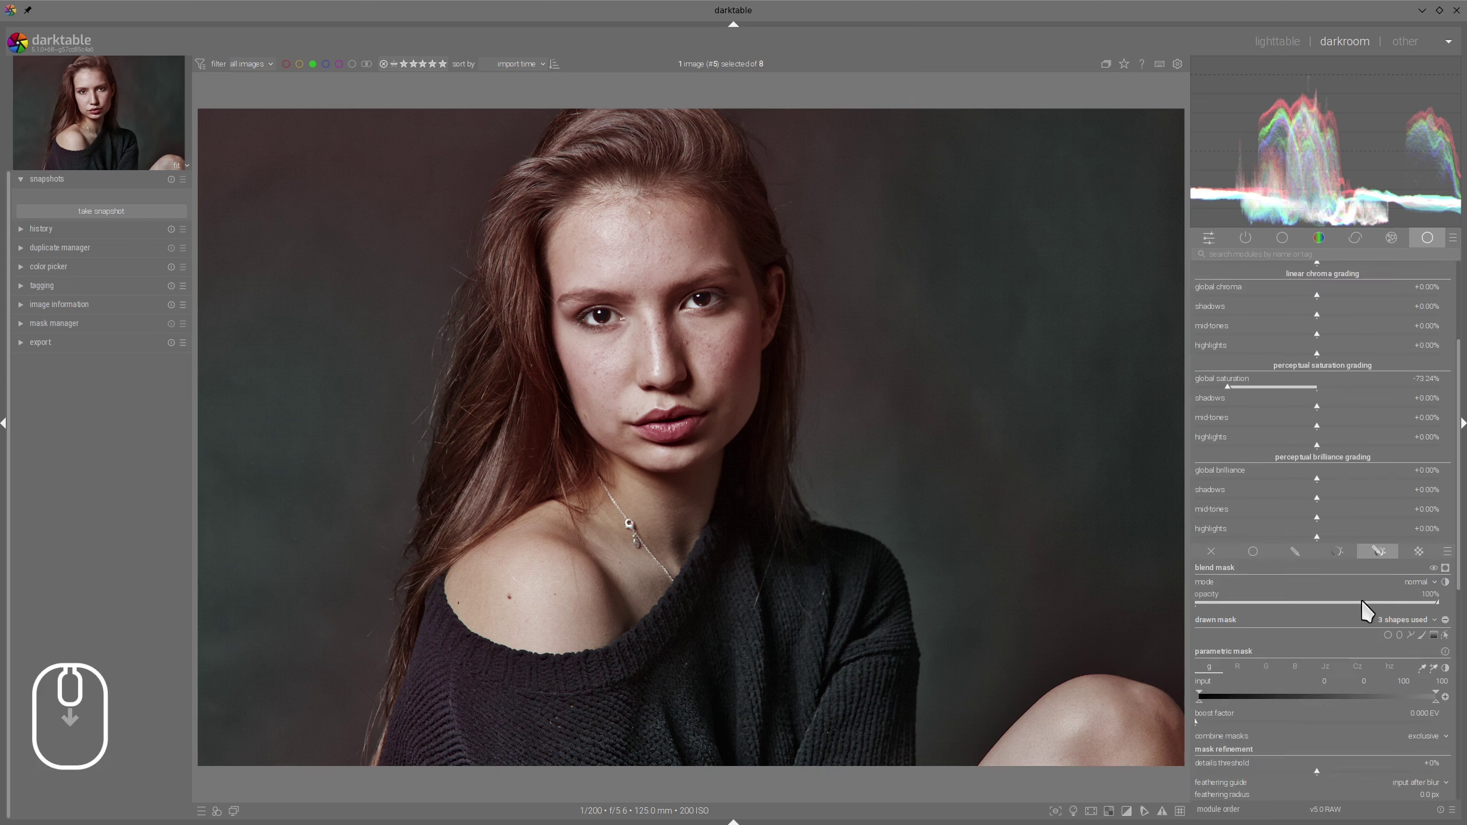
left_click_drag(1399, 599, 1390, 601)
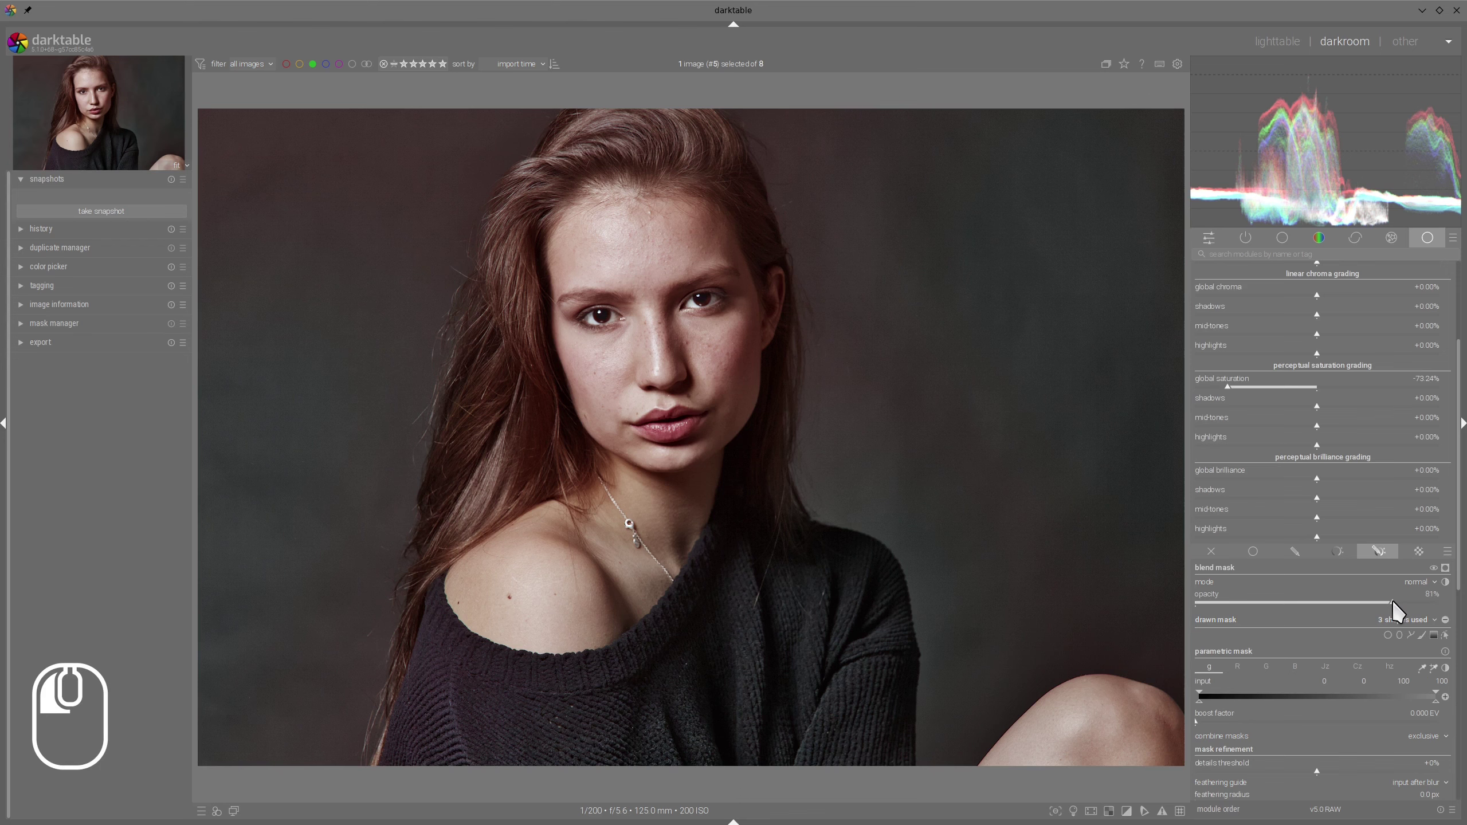
left_click_drag(1394, 607, 1394, 607)
scroll(1364, 463, "up", 3)
left_click(1238, 346)
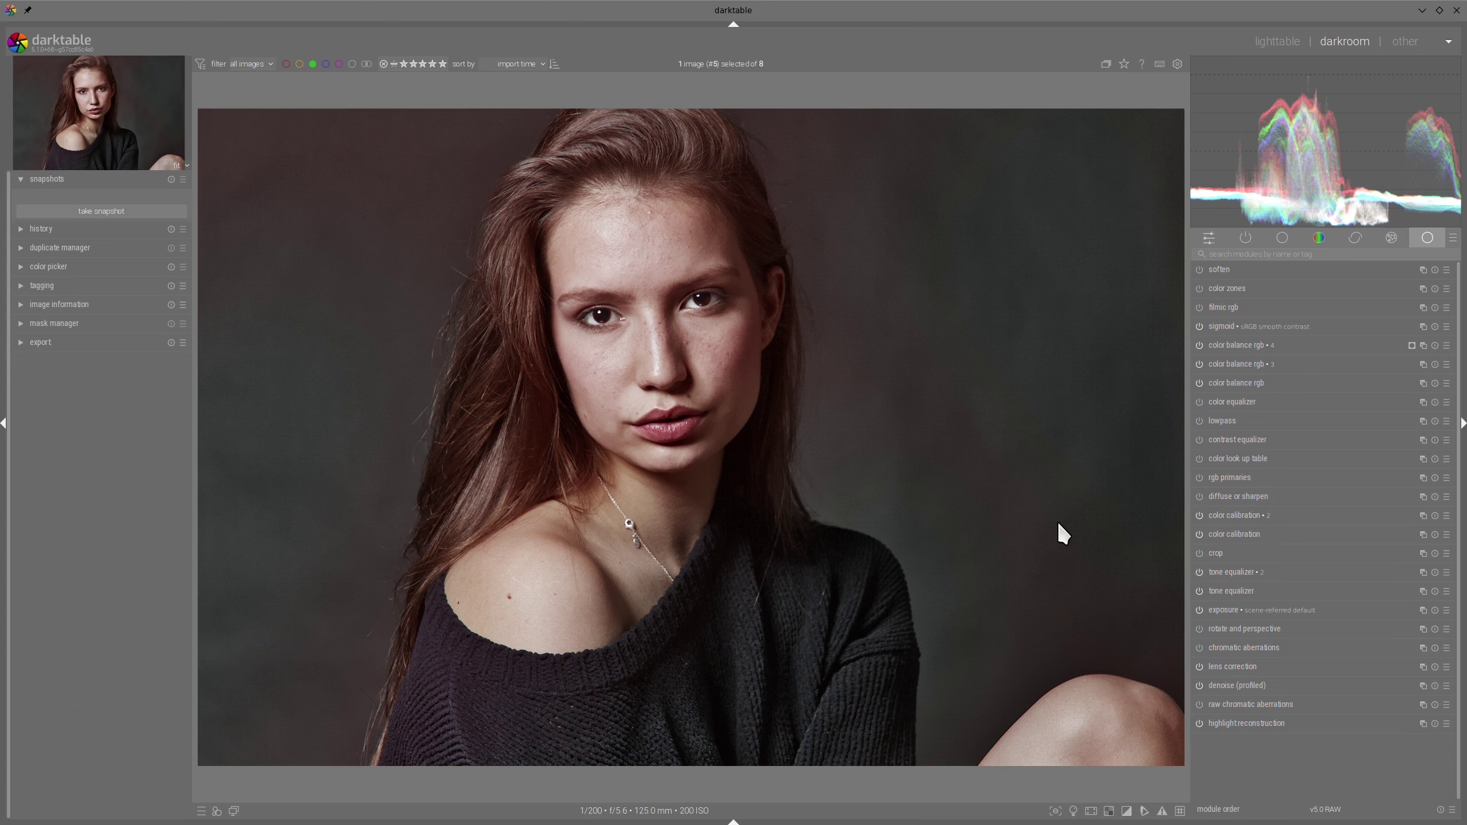
left_click(1074, 813)
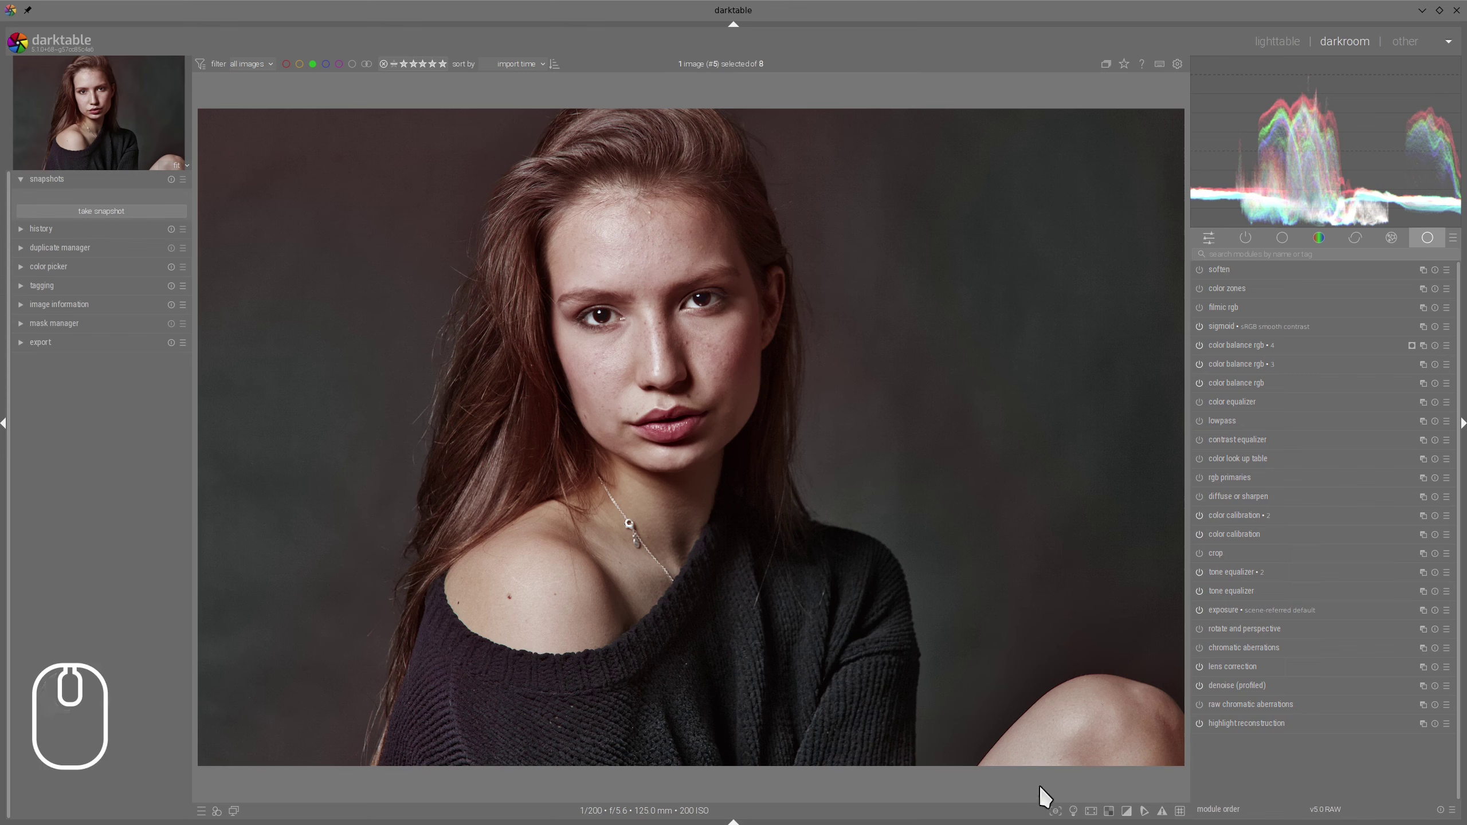
Set the shadows lift hue to about 54° in the color balance rgb instance directly below the masked one, checking the photo in color assessment mode
left_click(1074, 813)
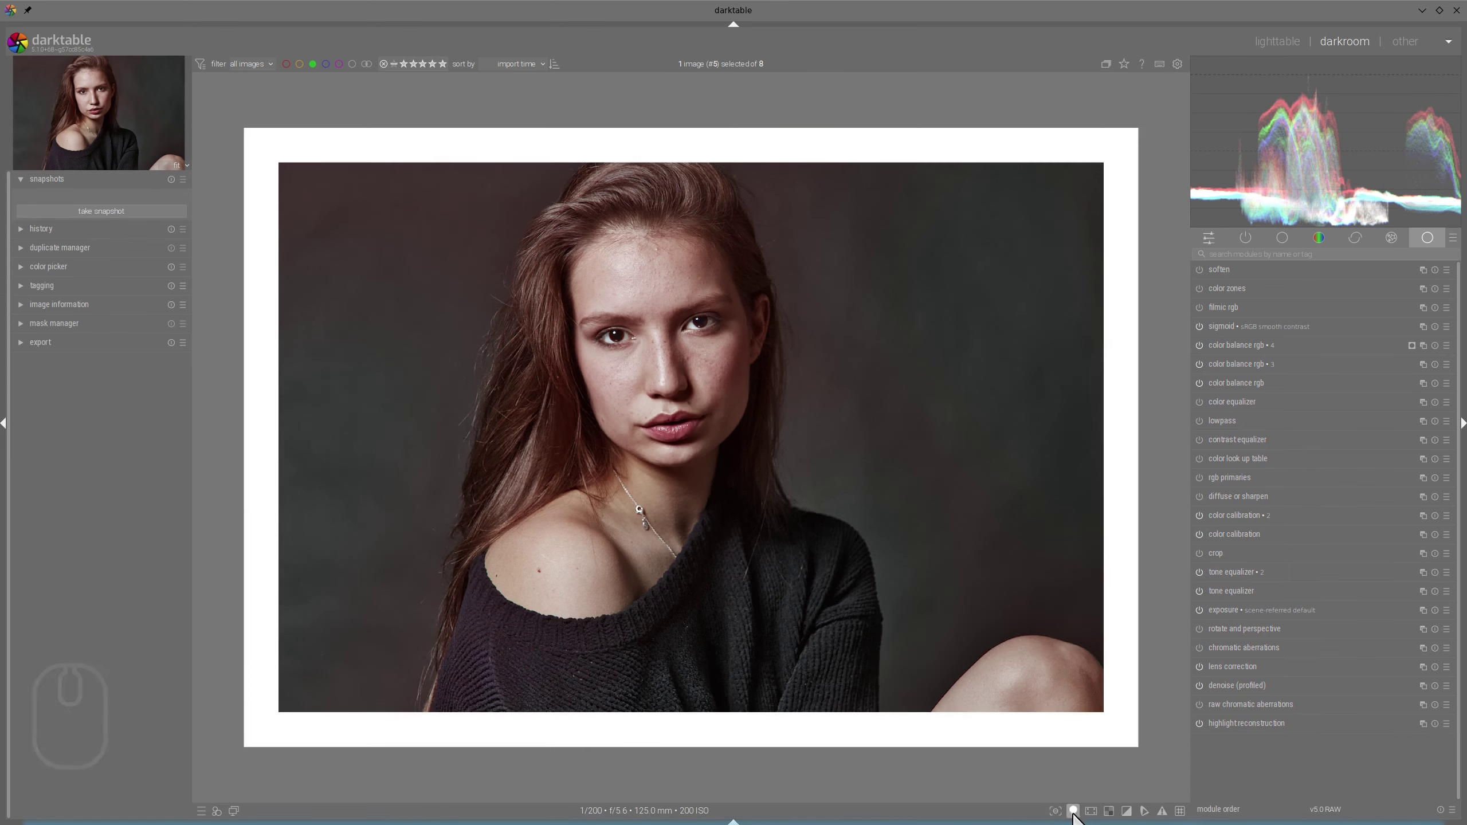
left_click(1074, 813)
left_click(1243, 372)
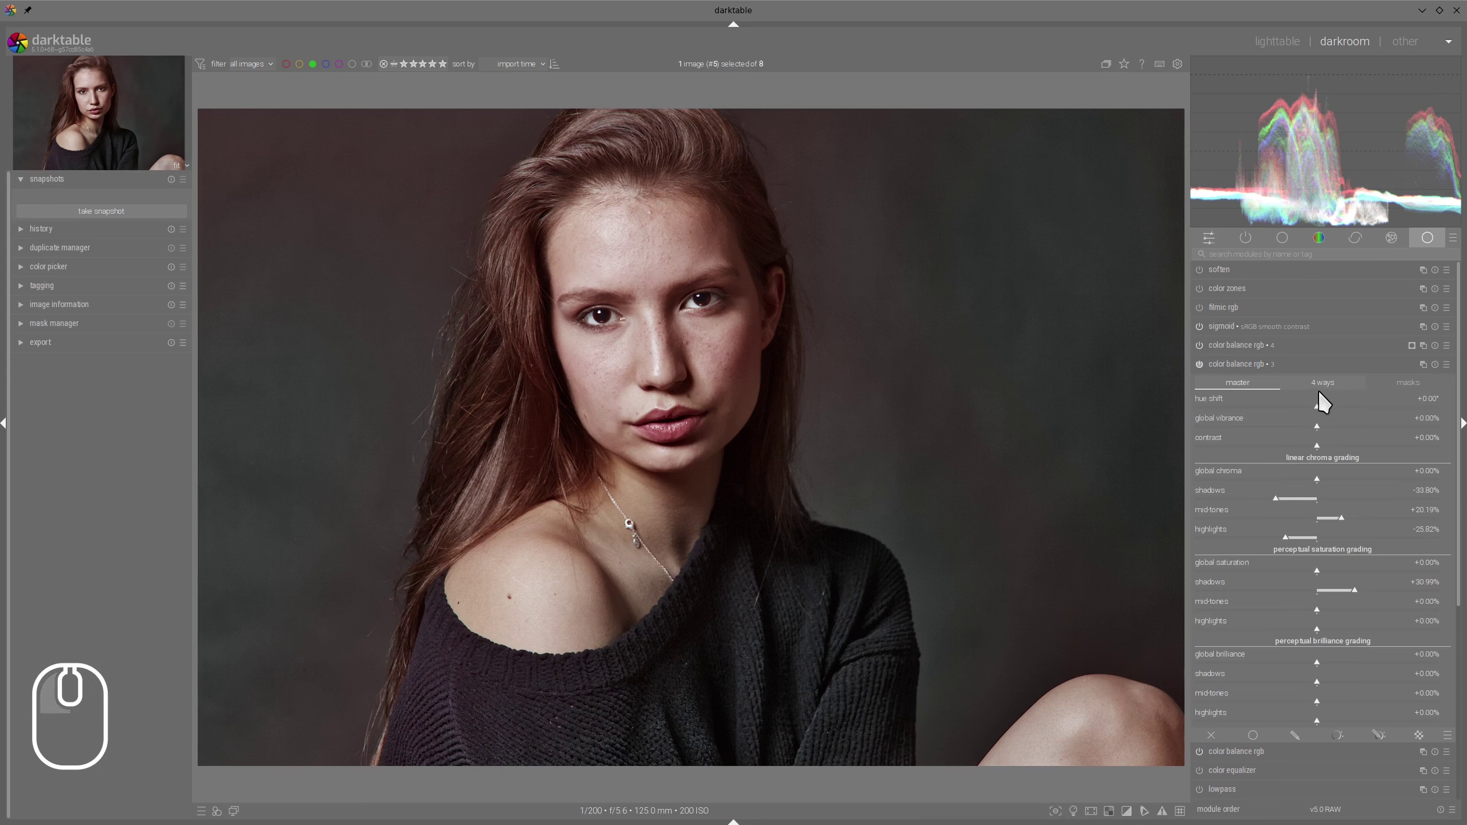
left_click(1321, 388)
left_click_drag(1214, 505, 1228, 513)
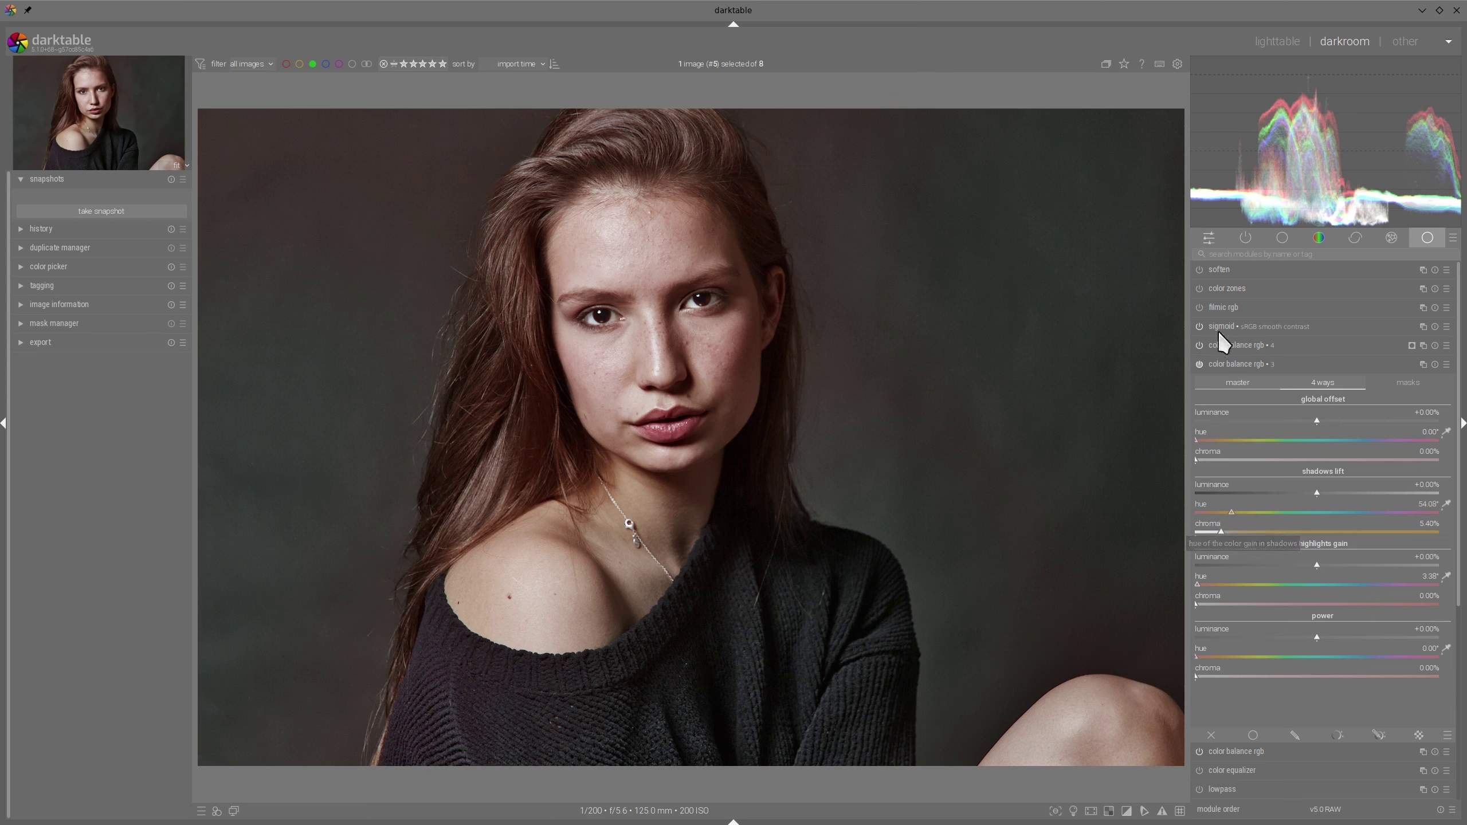
left_click(1239, 365)
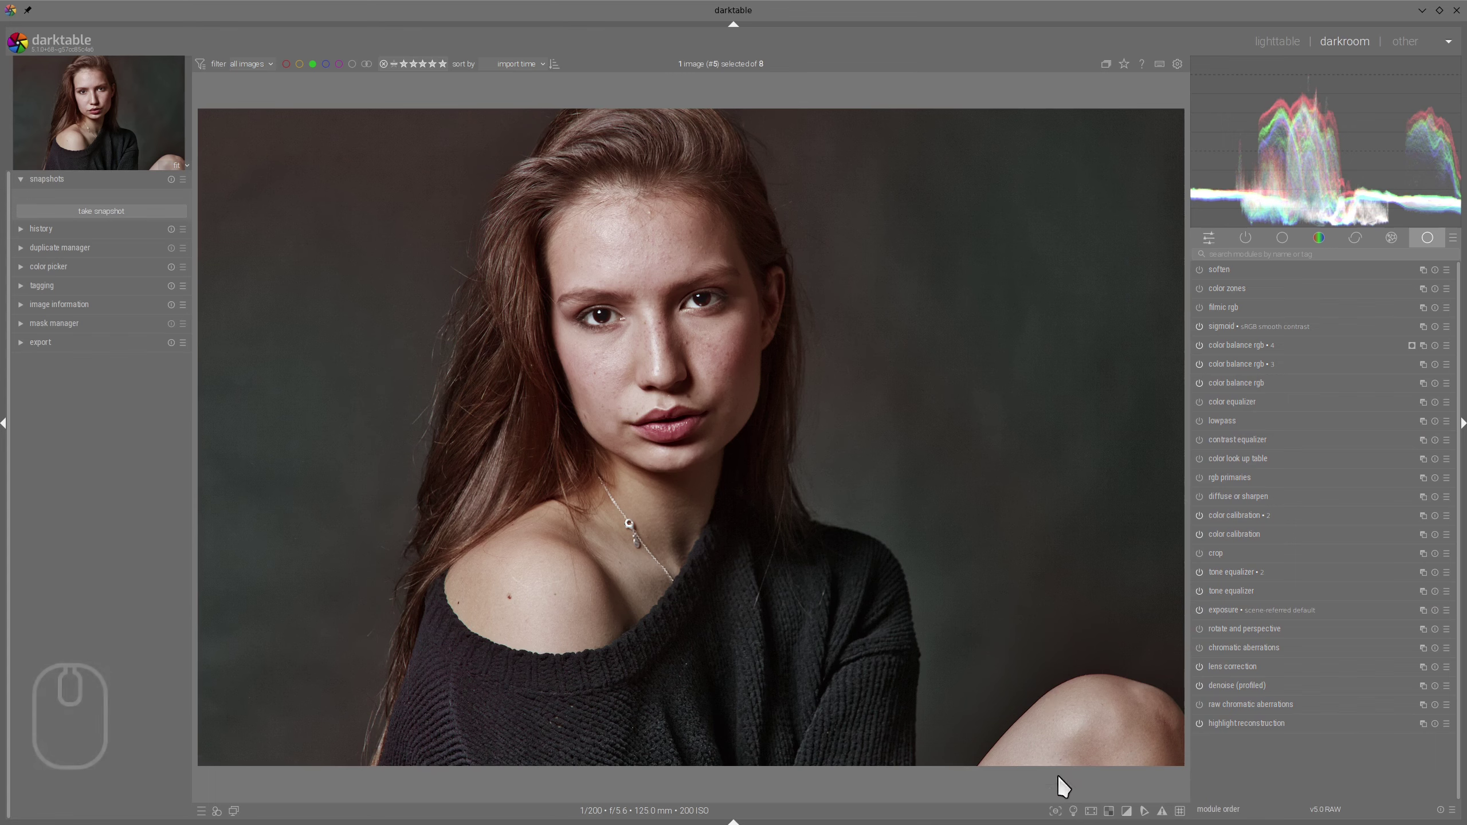
left_click(1074, 811)
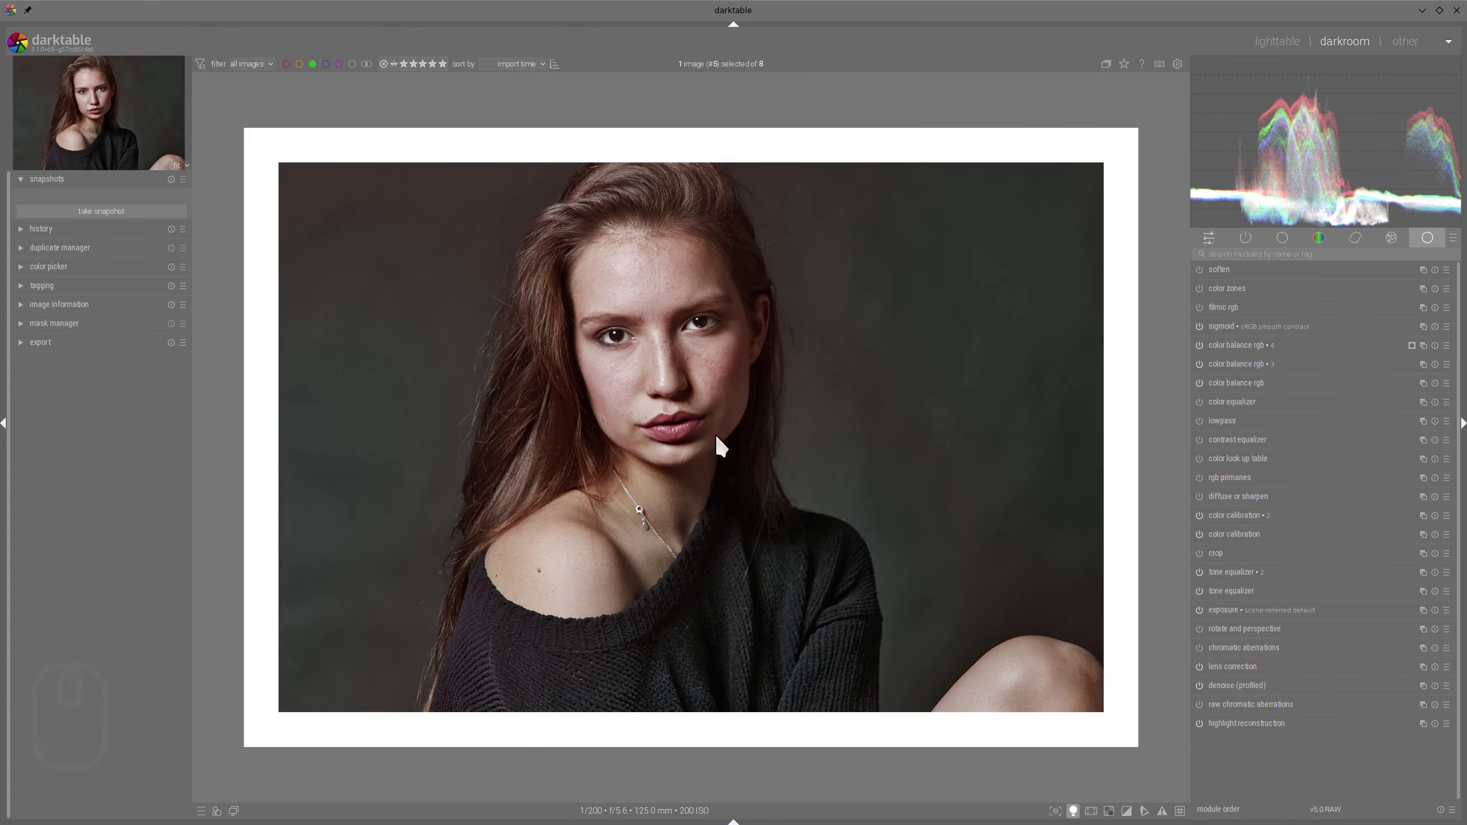
left_click(1074, 811)
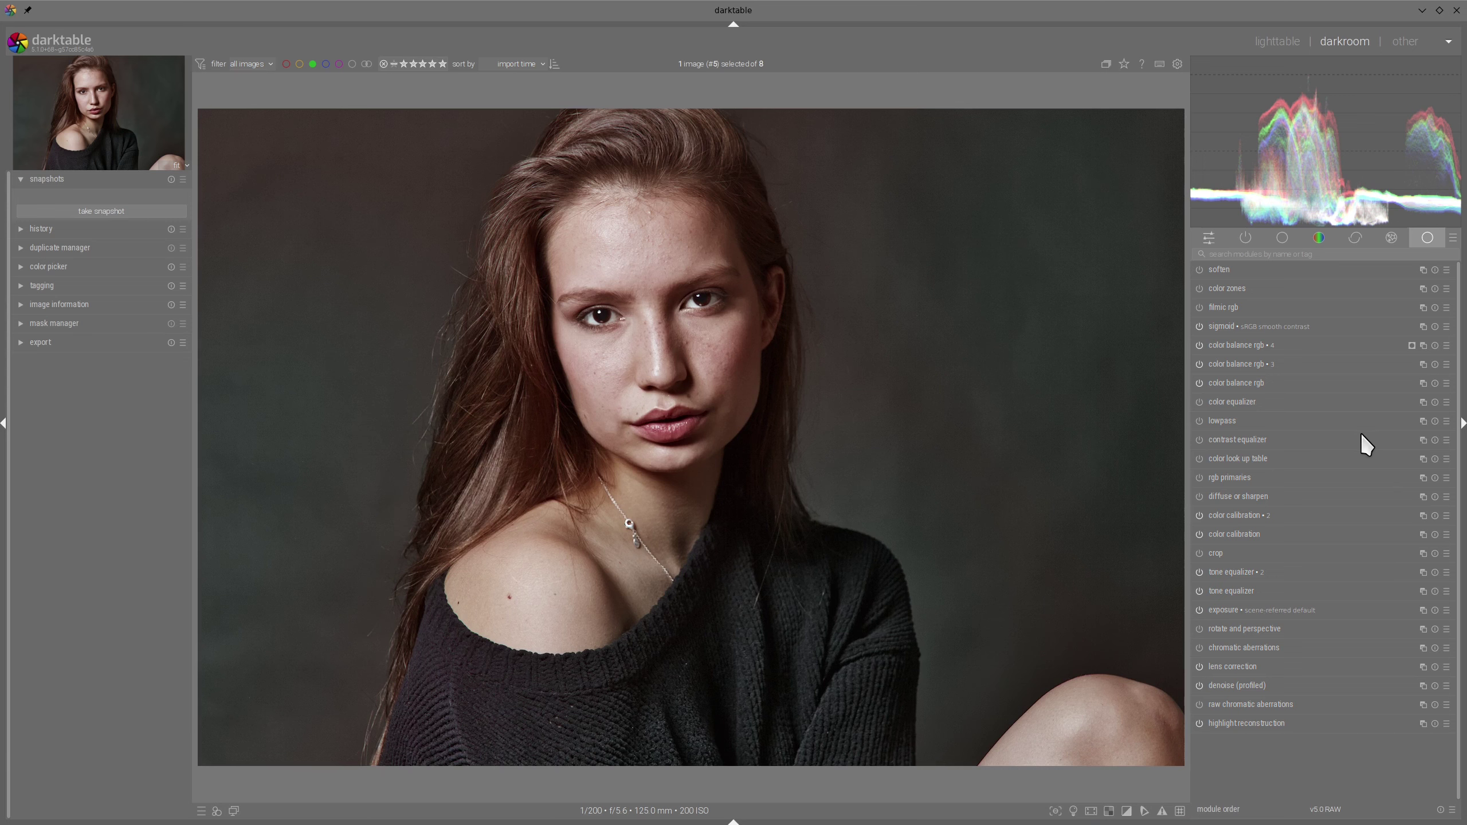
Apply the extra contrast preset to the diffuse or sharpen module
left_click(1232, 496)
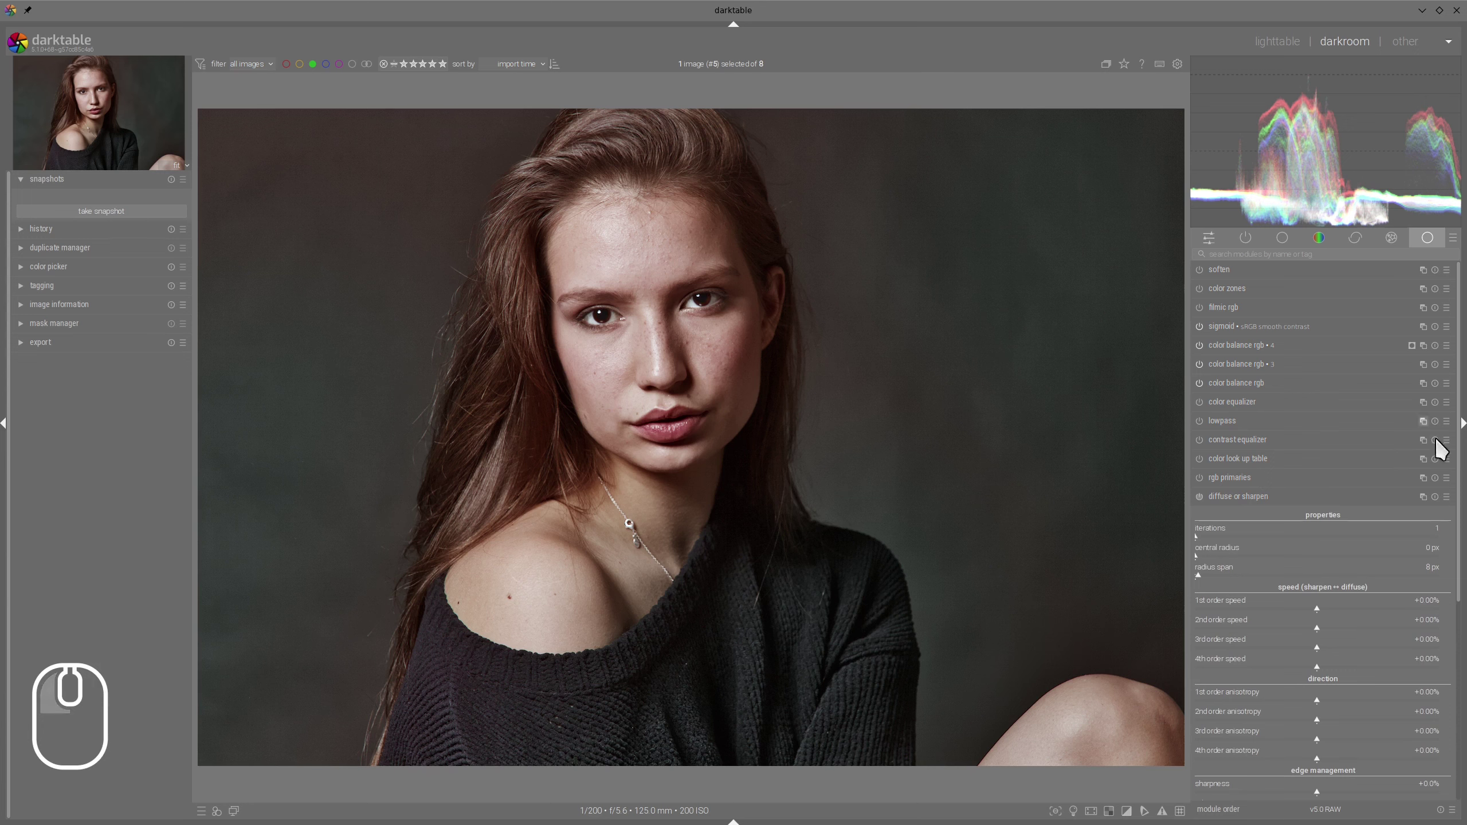
scroll(1435, 486, "down", 1)
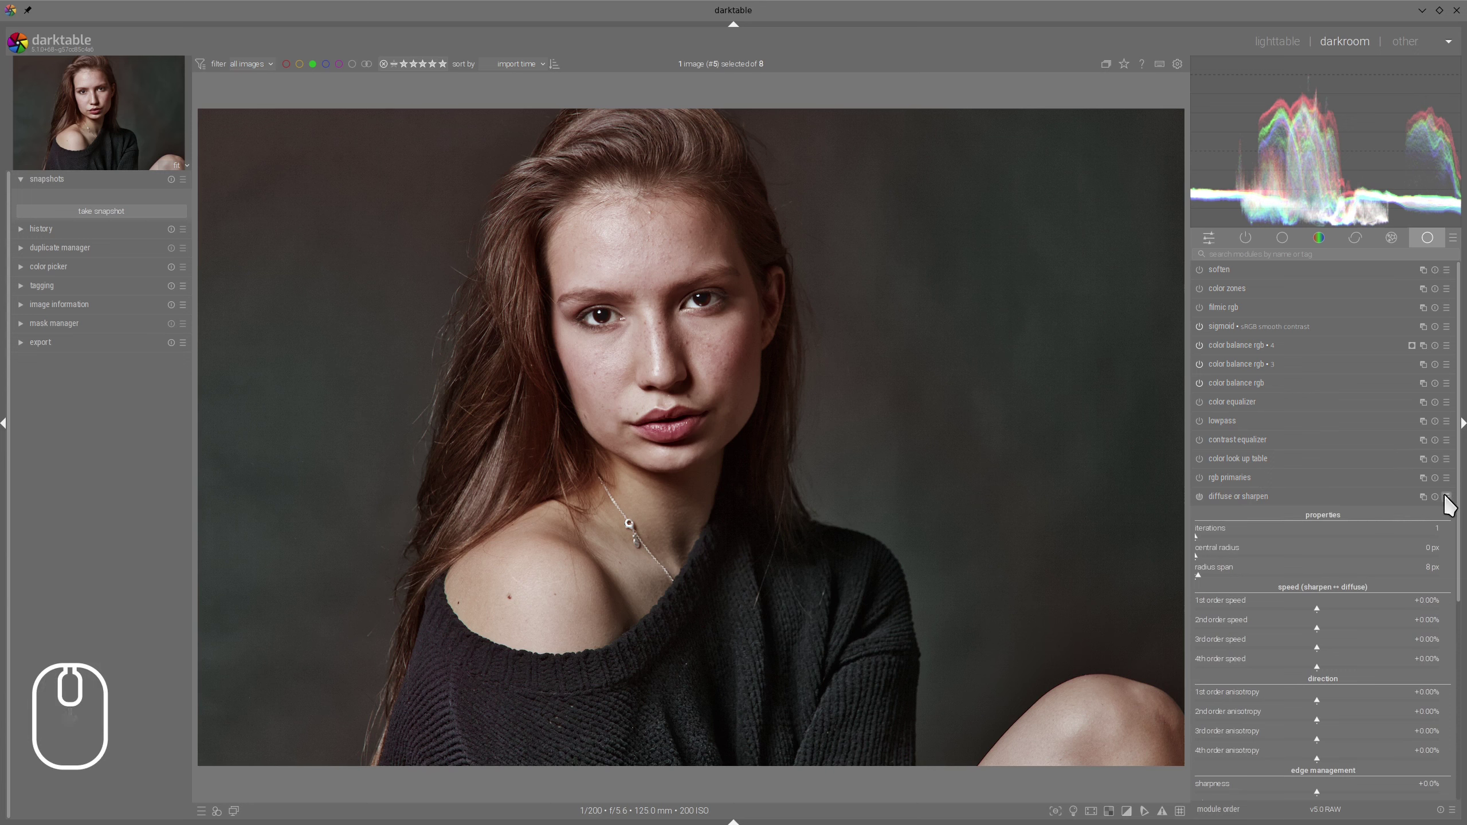
left_click(1447, 497)
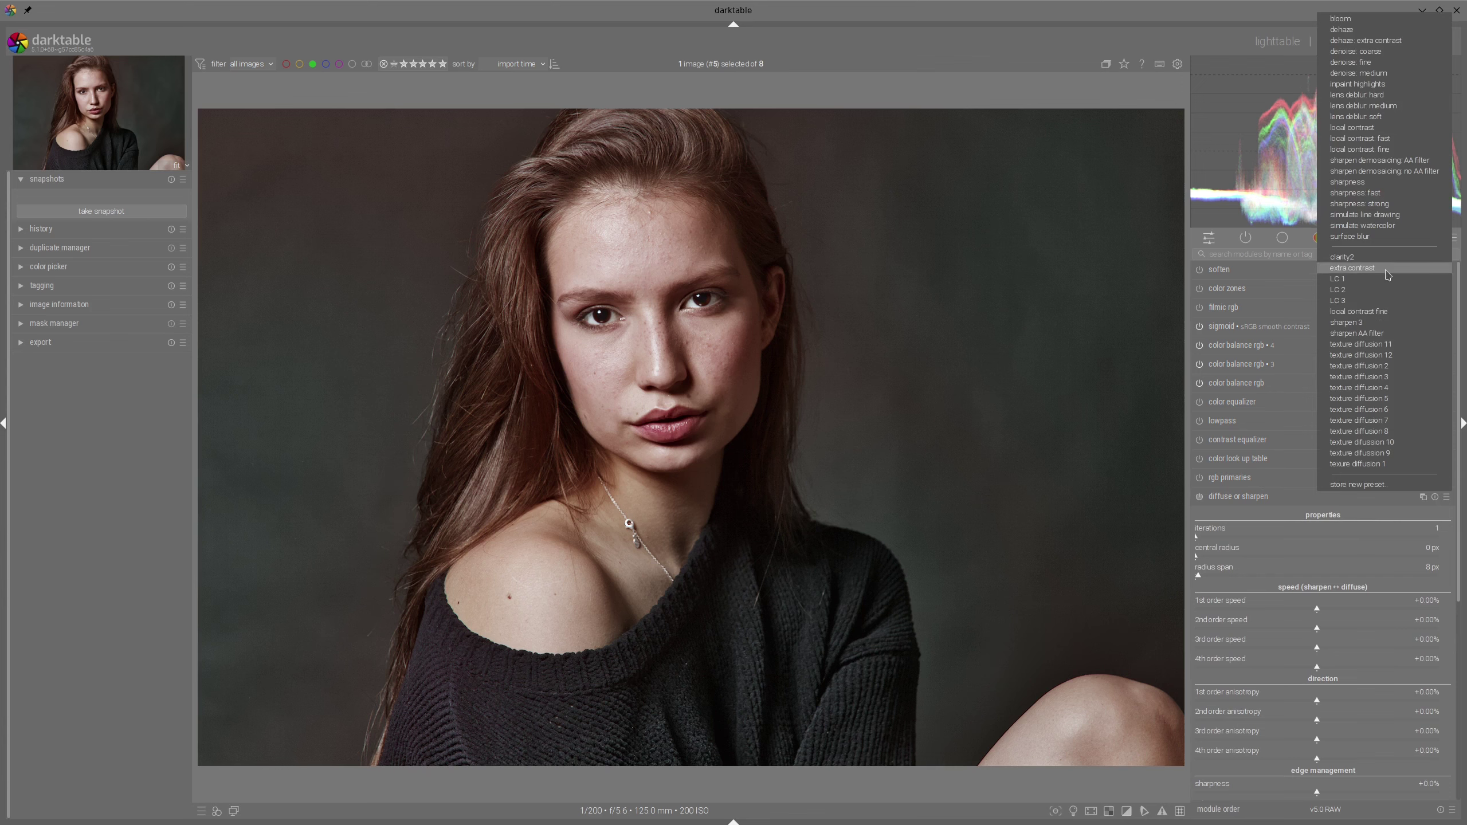
left_click(1352, 269)
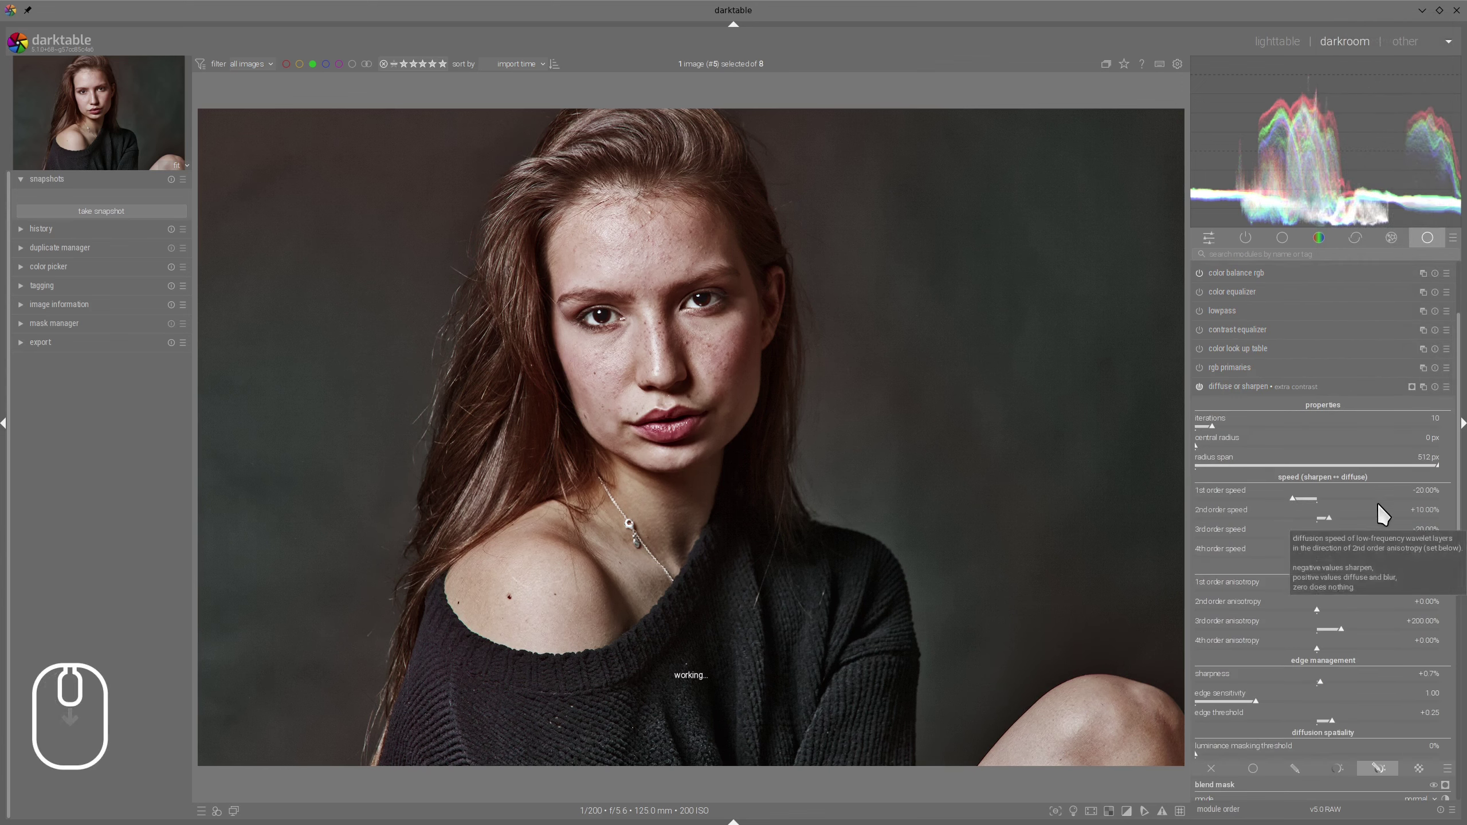
Lower the diffuse or sharpen module's blend opacity to 36% and collapse the module
scroll(1378, 501, "down", 3)
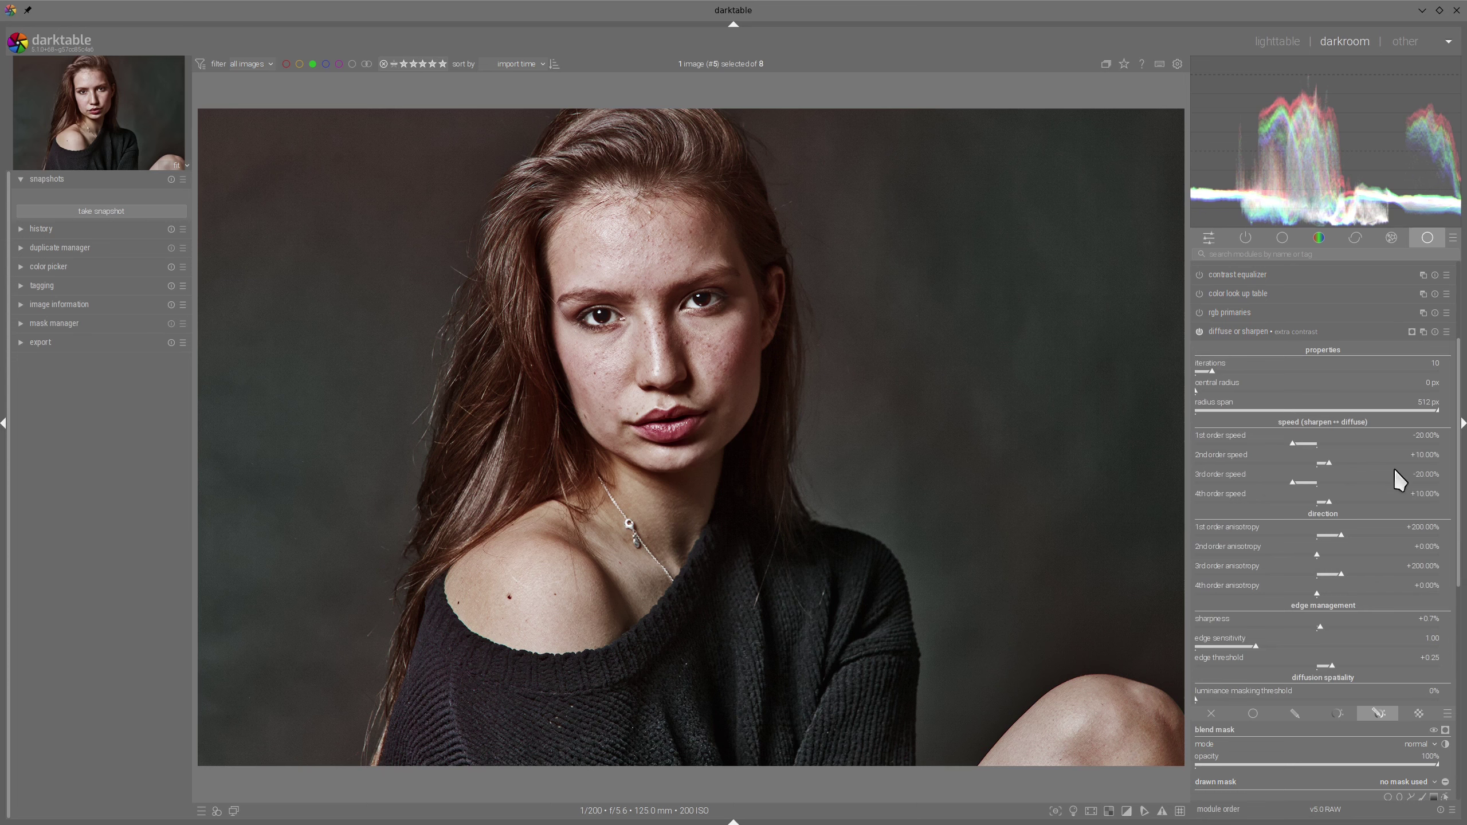
scroll(1435, 502, "down", 1)
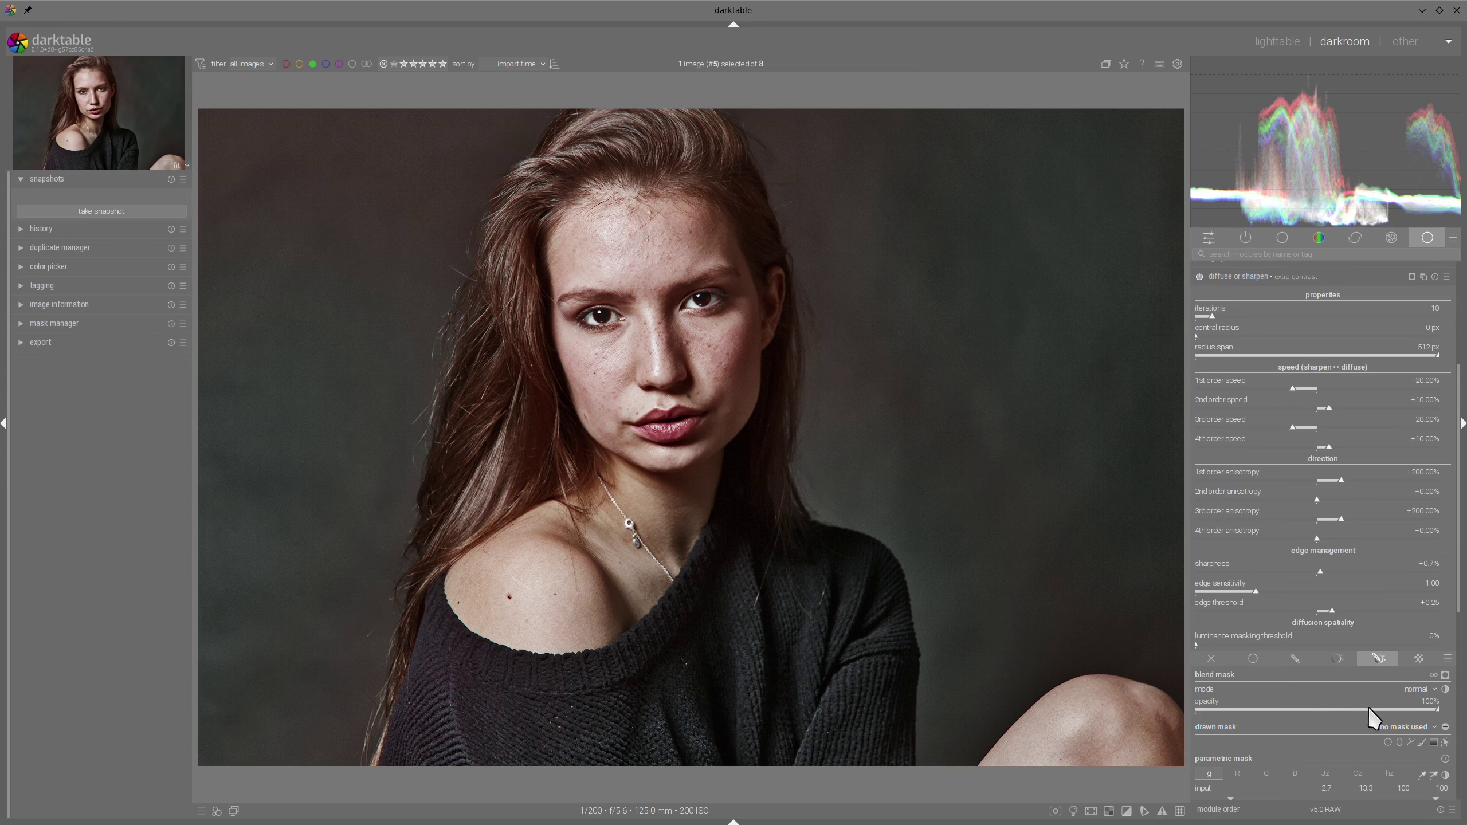
left_click_drag(1369, 709, 1284, 709)
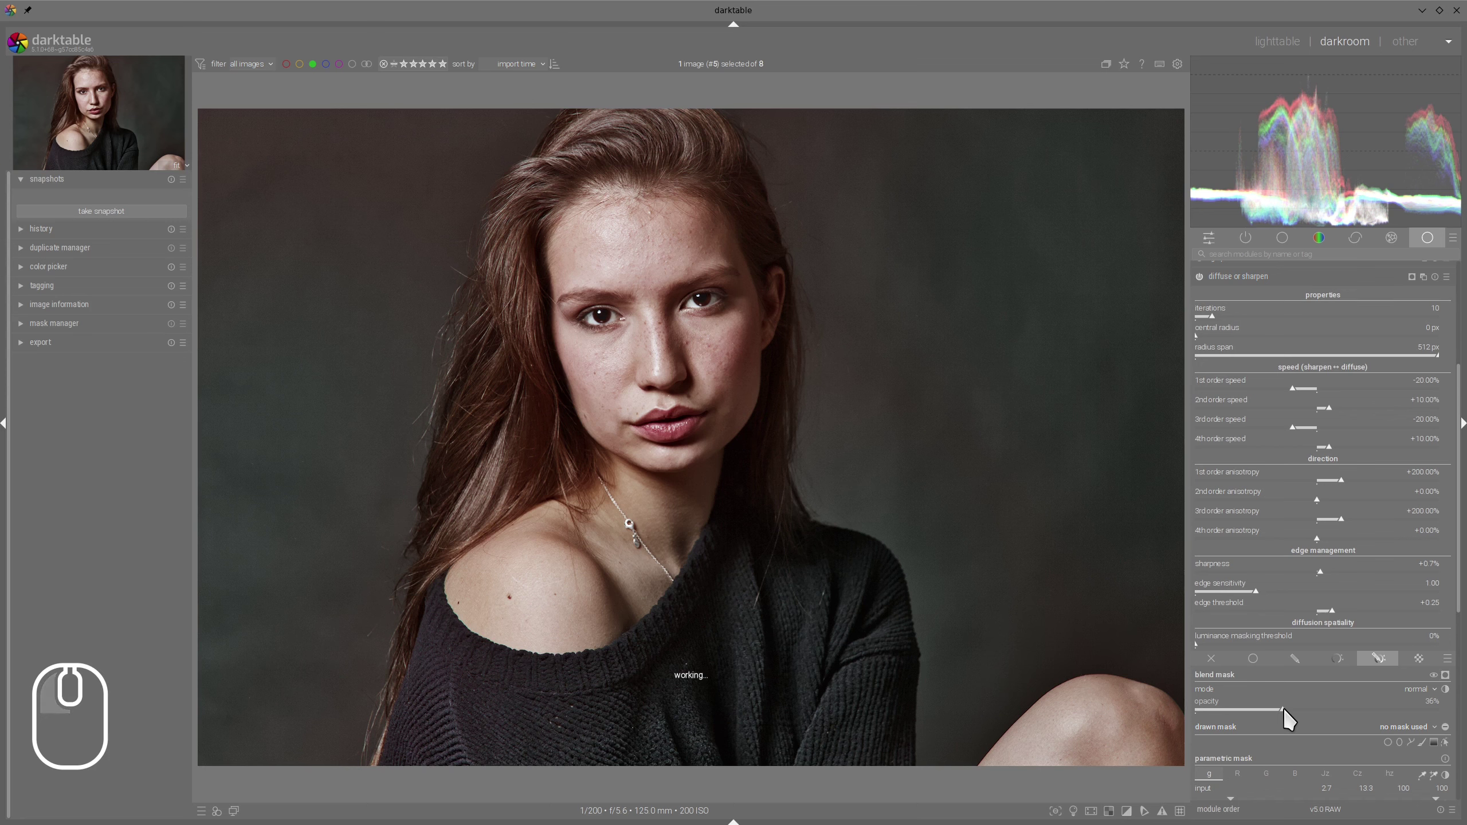
scroll(1281, 426, "up", 3)
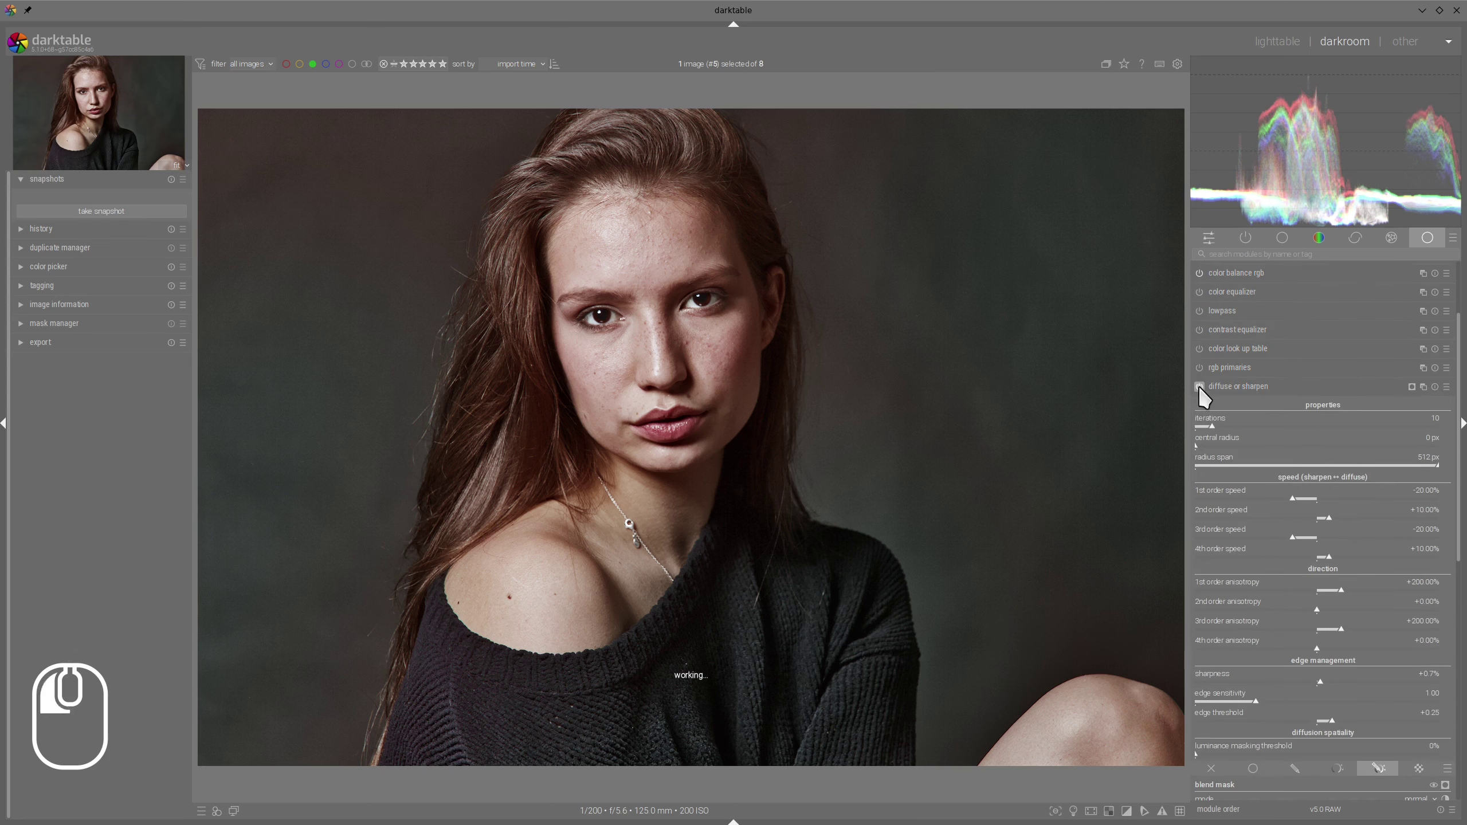
left_click(1205, 386)
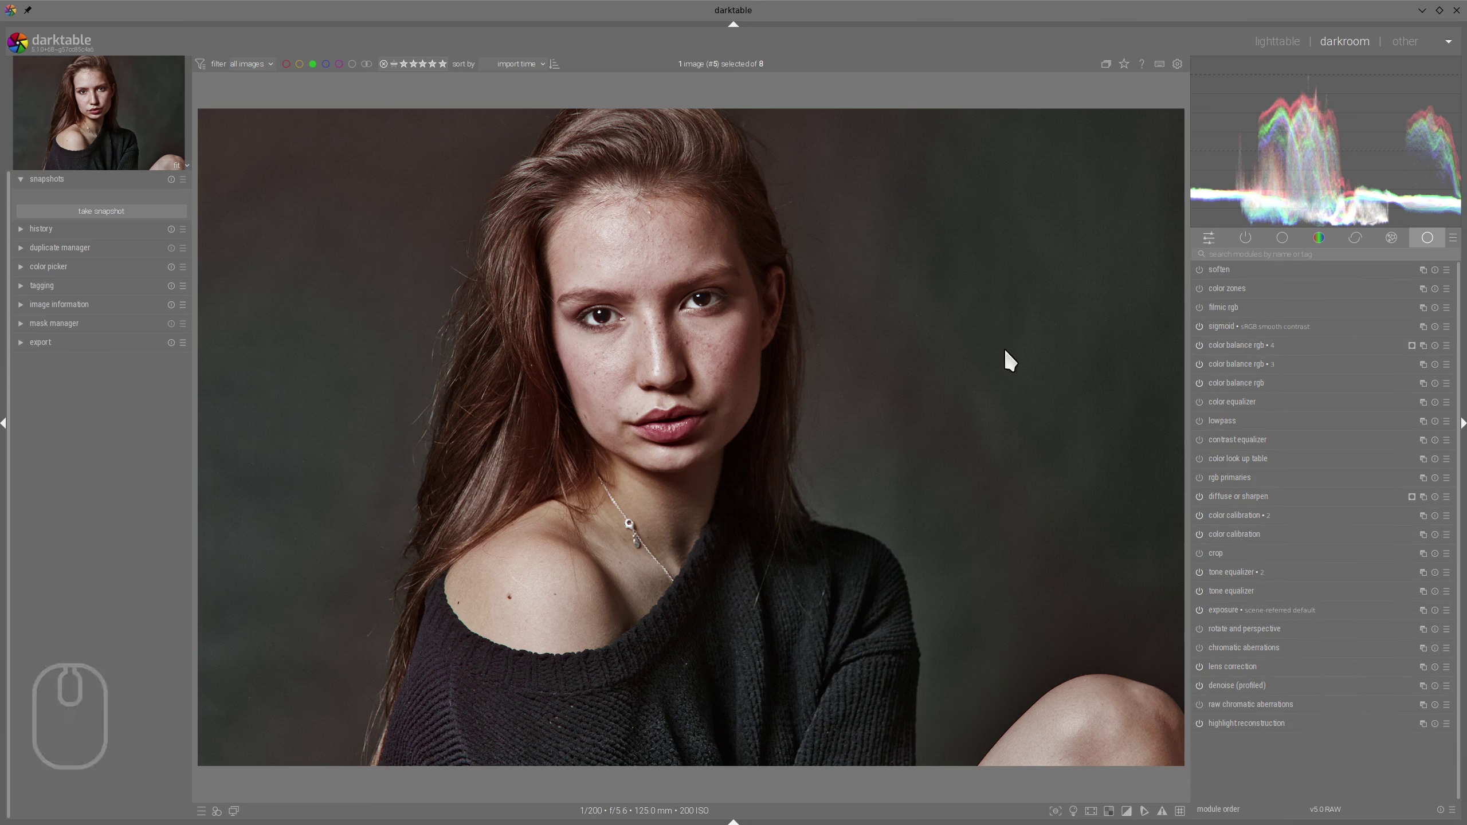
Slightly reduce global saturation in the color balance rgb instance directly below the masked one, collapse it, and check the photo in color assessment mode
left_click(1224, 362)
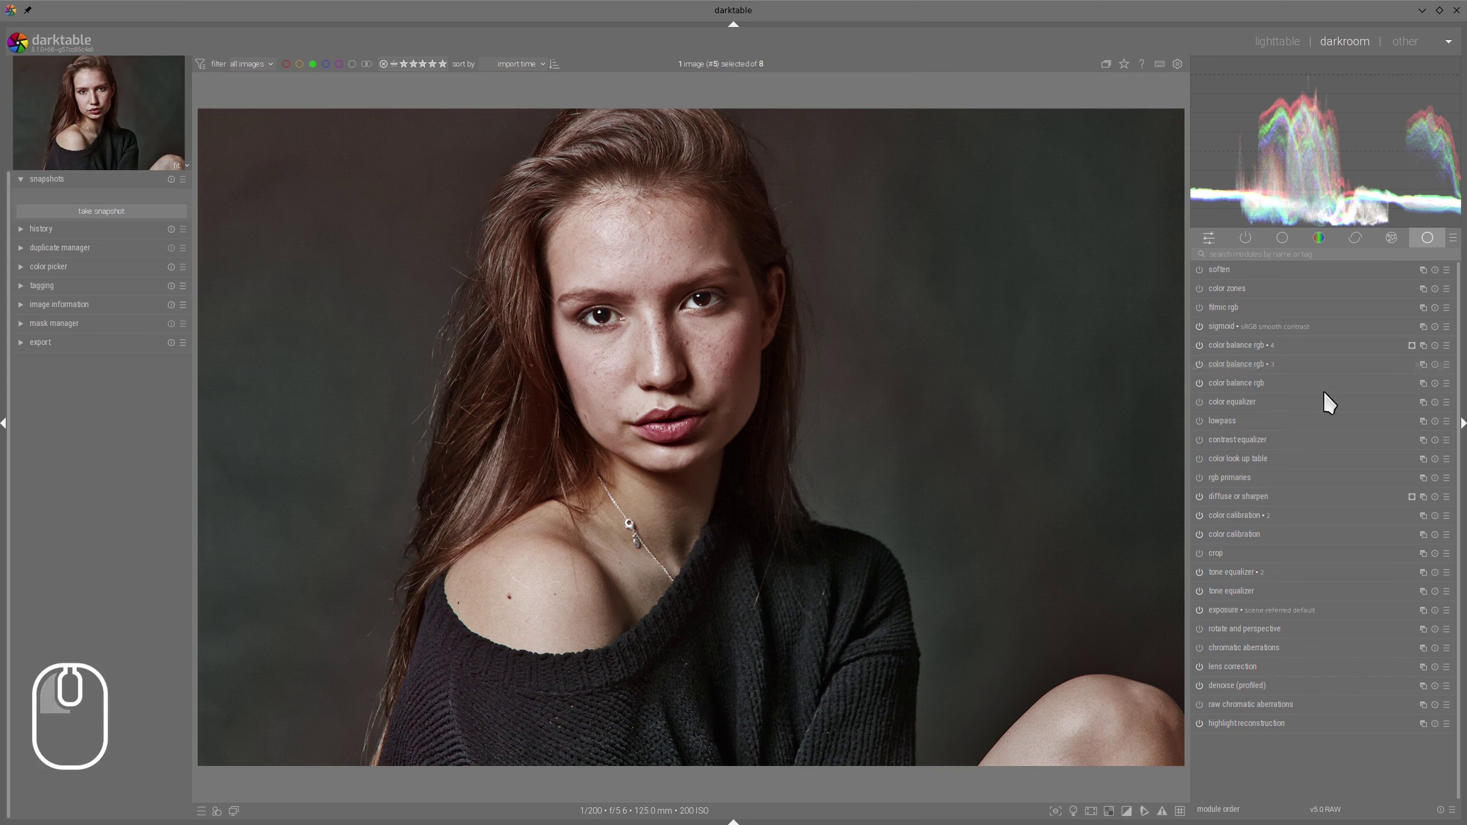
left_click(1222, 361)
left_click(1238, 288)
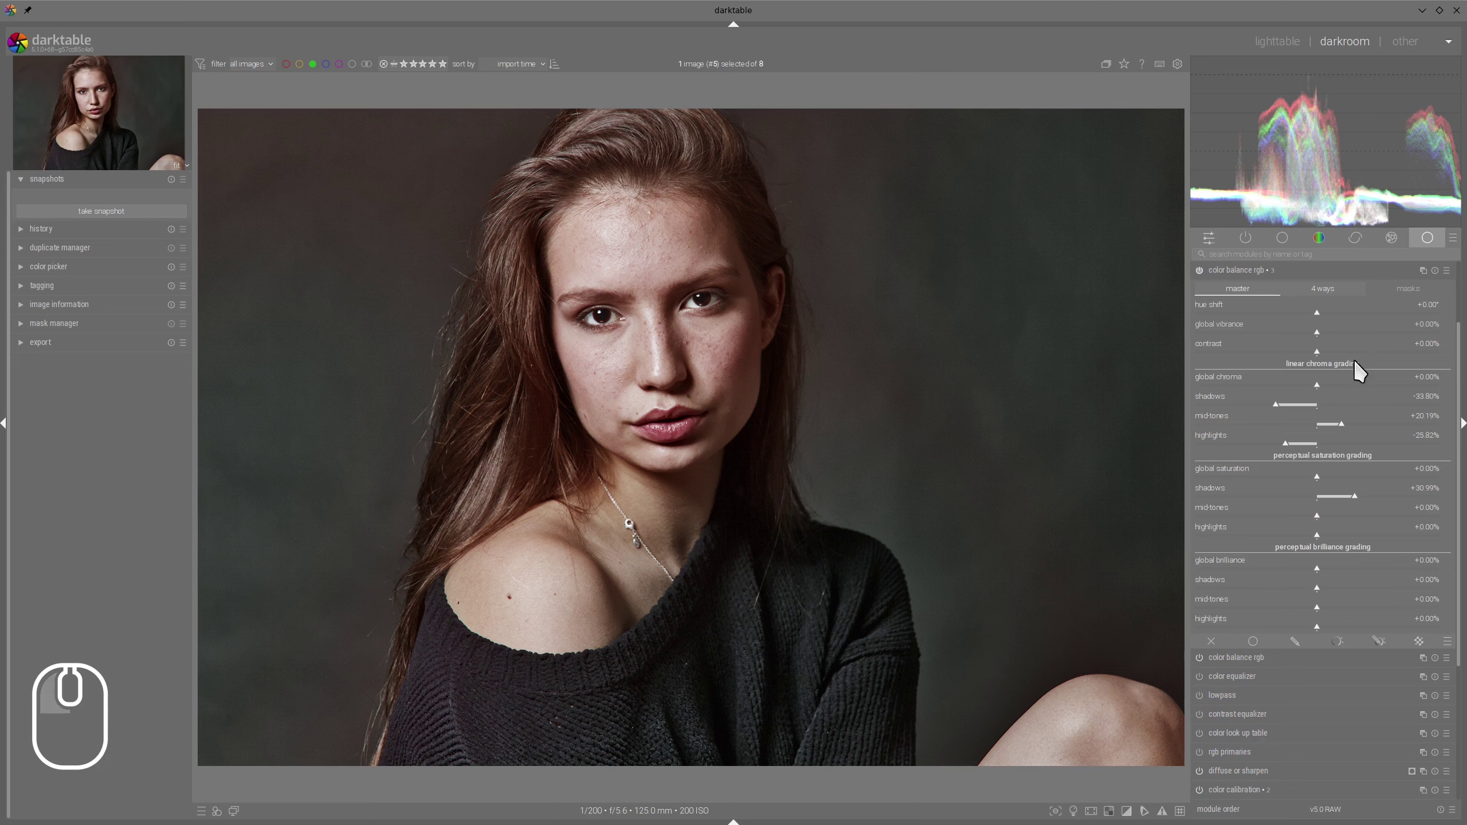
scroll(1378, 399, "up", 3)
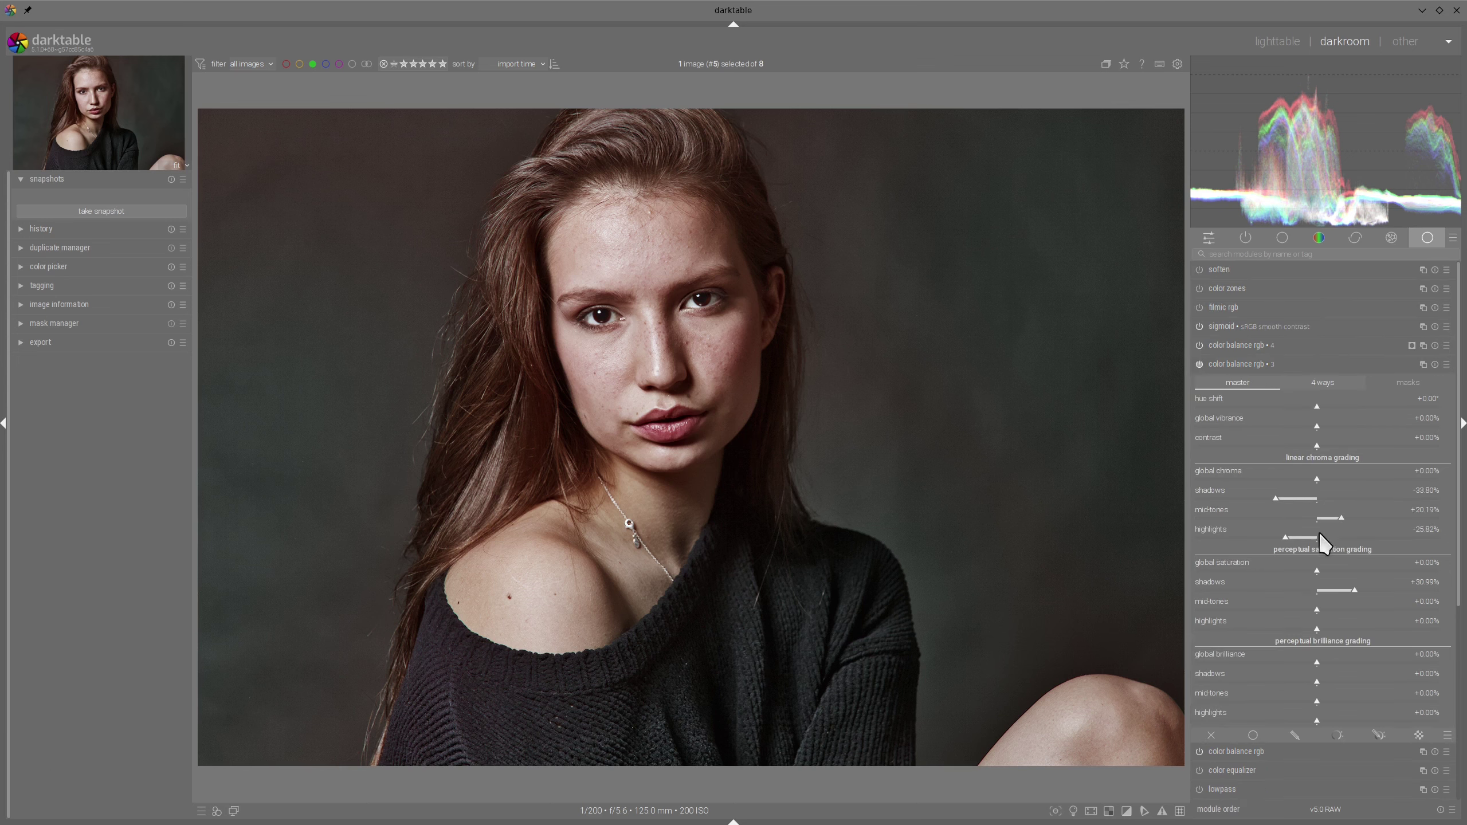
left_click_drag(1318, 571, 1292, 569)
left_click(1266, 363)
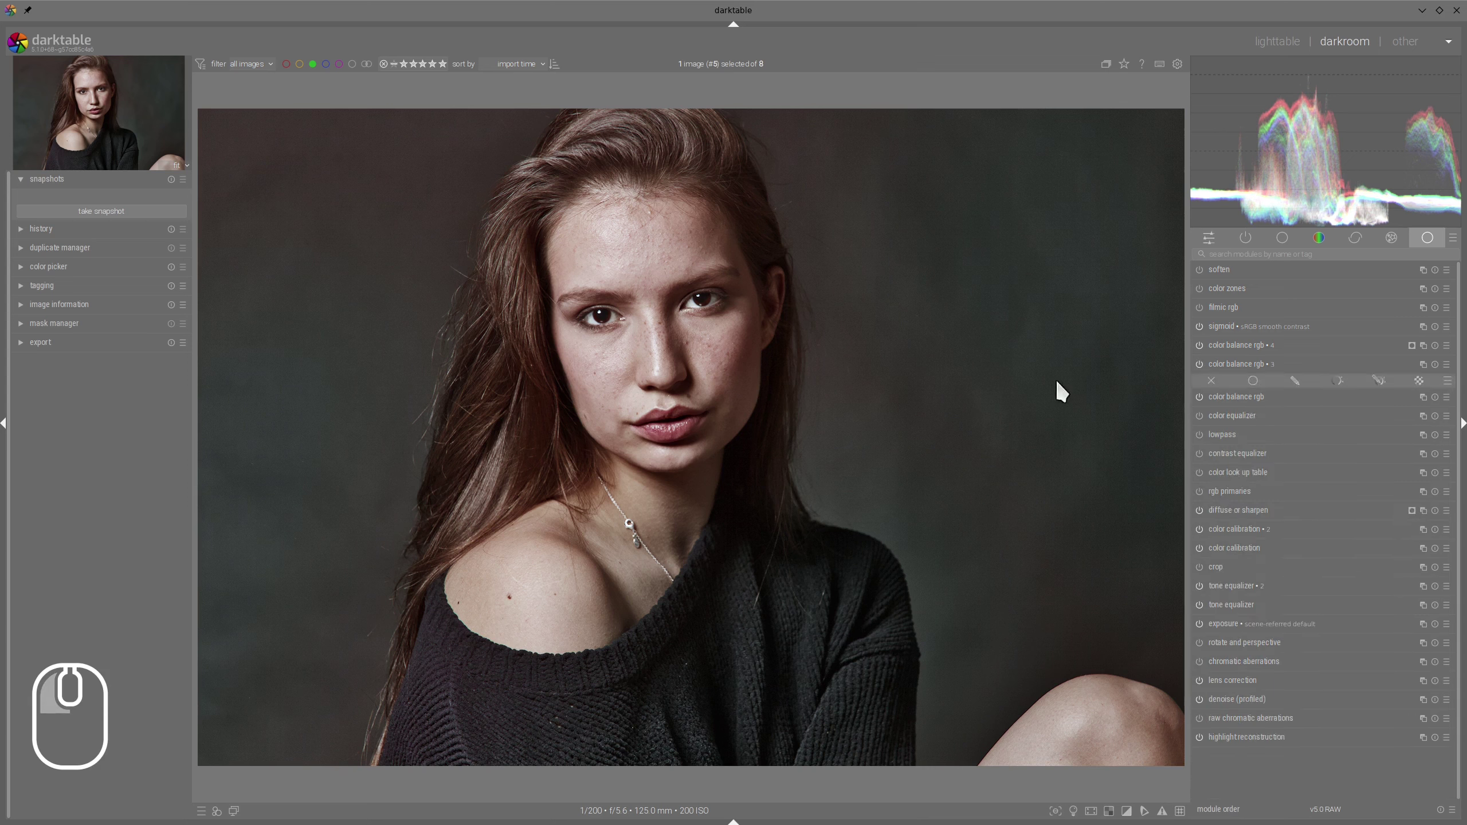
scroll(1050, 606, "down", 1)
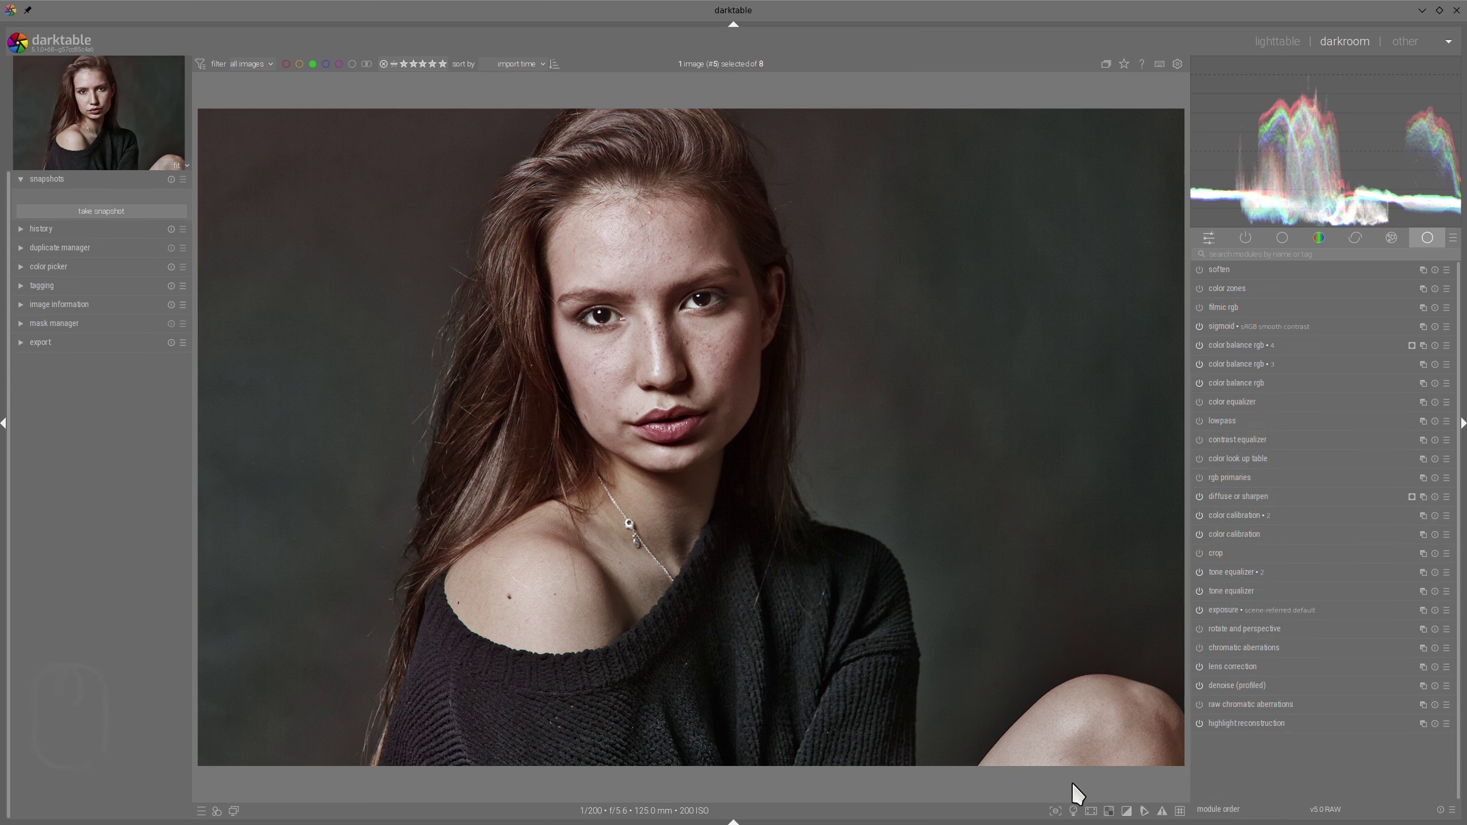
left_click(1074, 811)
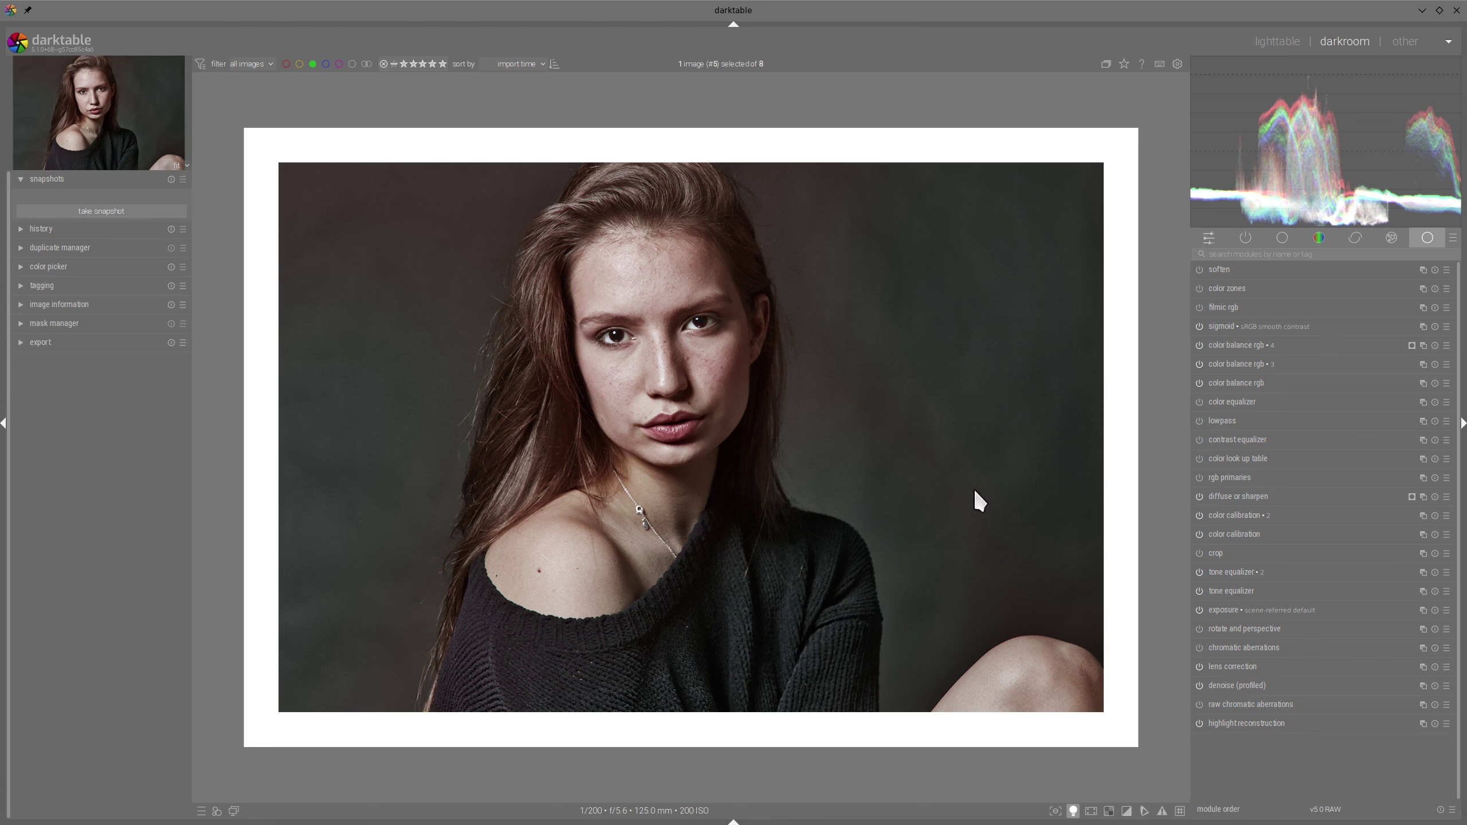
left_click(1074, 809)
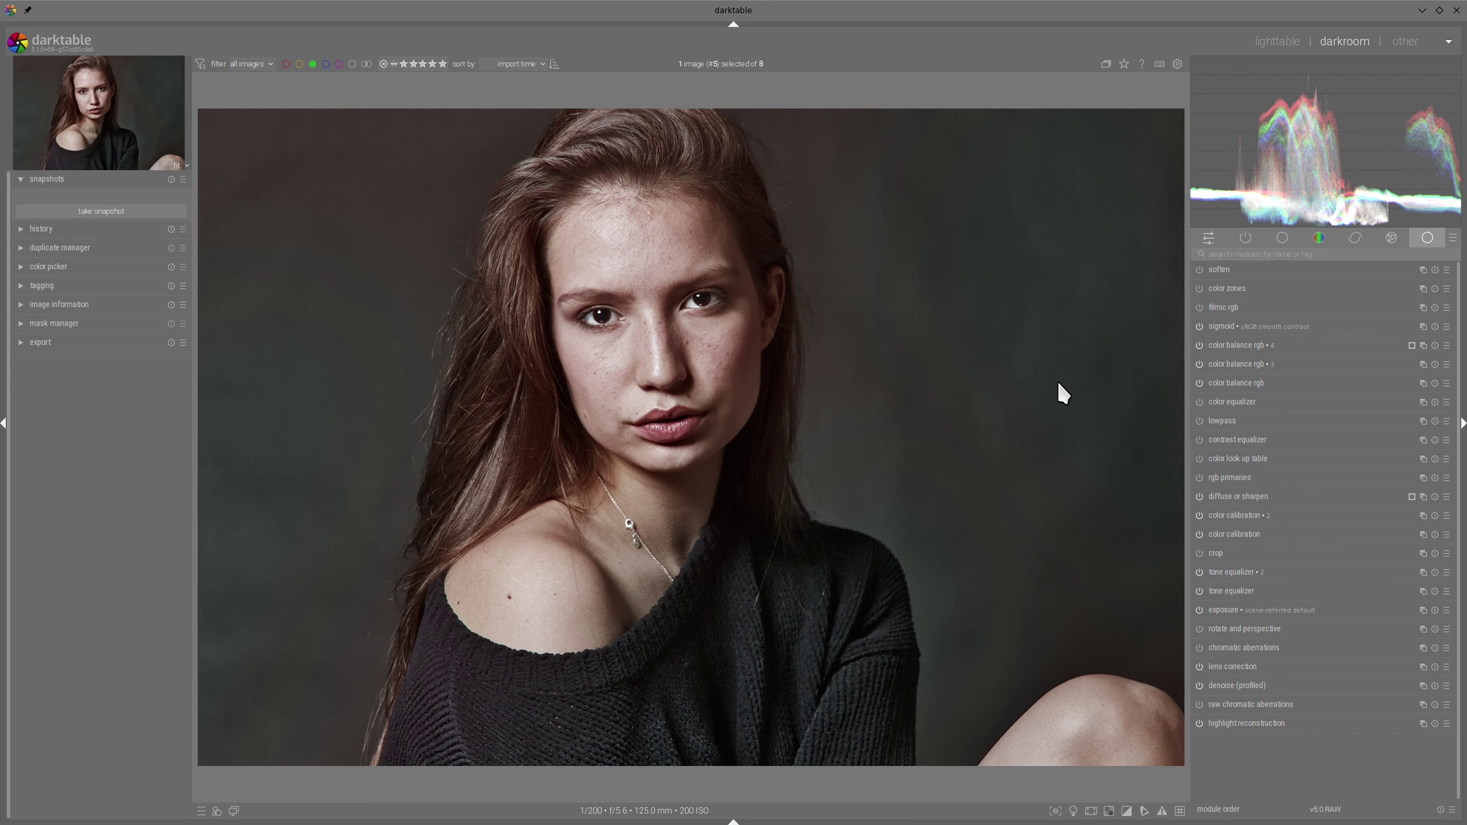